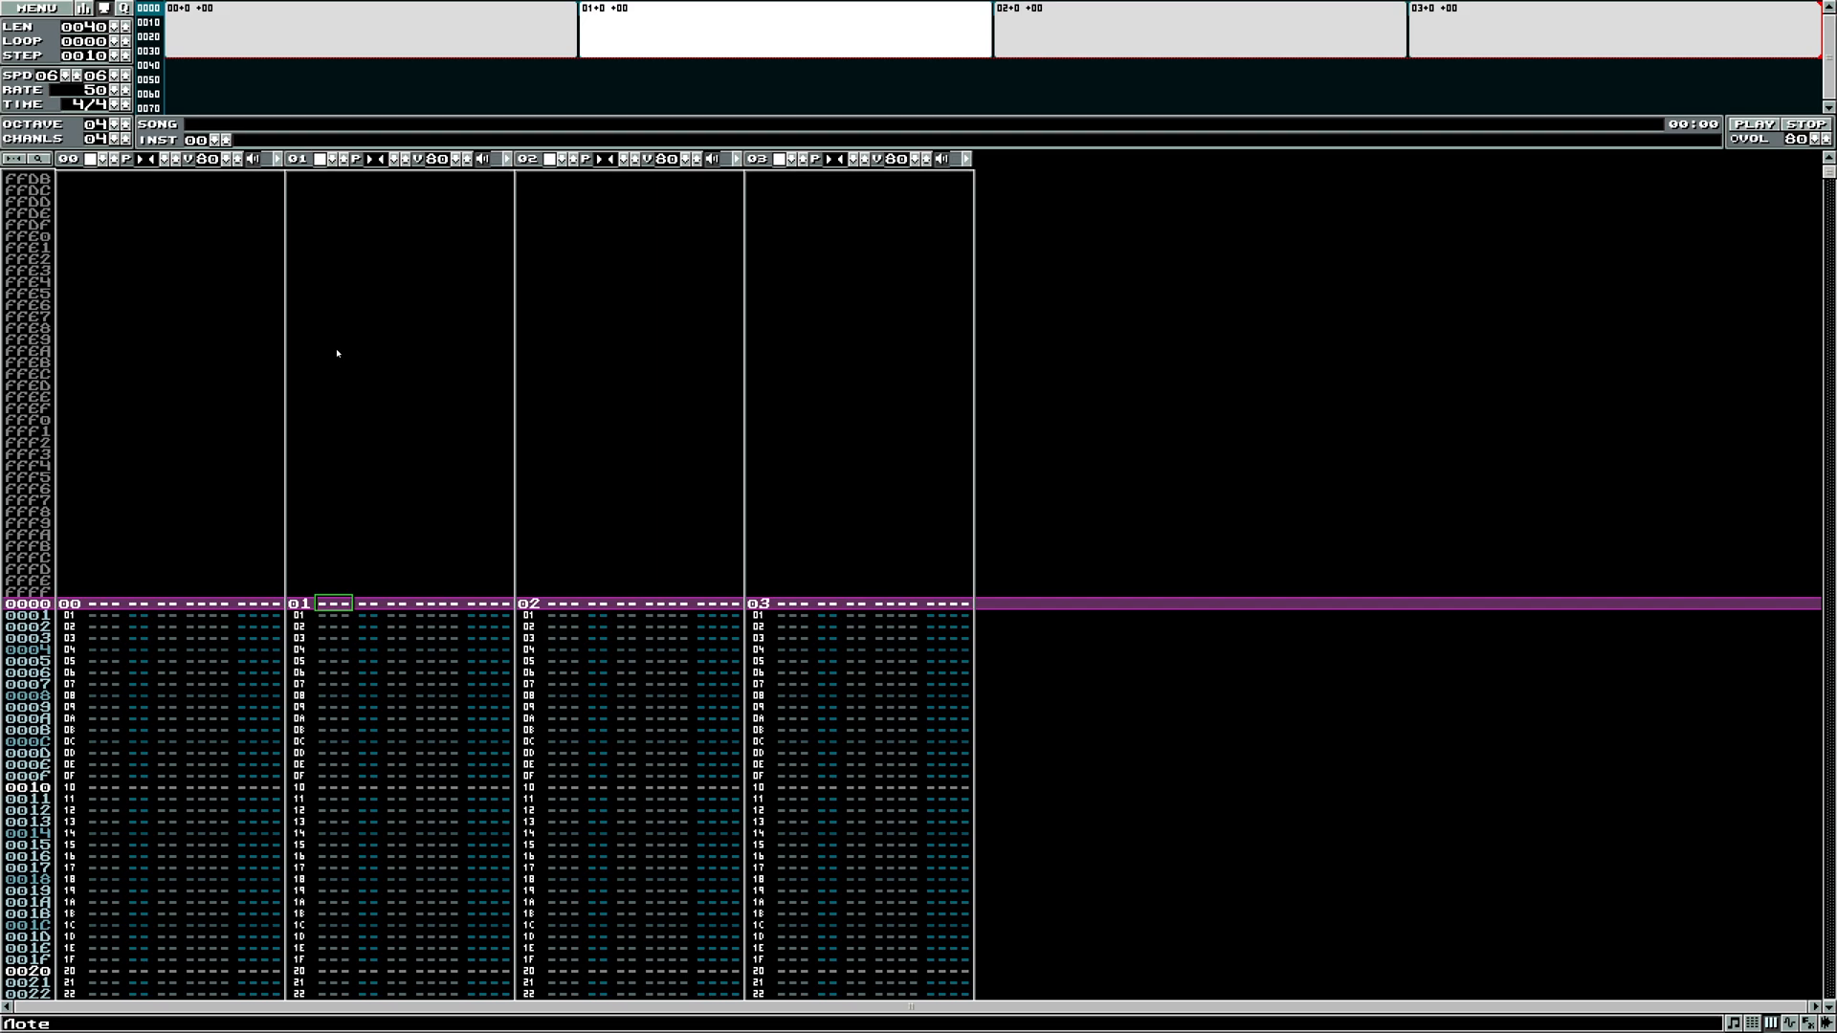
# - Adjust the song's first speed value, ending at 4C
pyautogui.click(47, 75)
pyautogui.click(46, 76)
pyautogui.write('1')
pyautogui.click(71, 78)
pyautogui.click(77, 75)
pyautogui.click(77, 76)
pyautogui.click(76, 76)
pyautogui.scroll(12, 78, 78)
pyautogui.scroll(-8, 86, 90)
pyautogui.scroll(10, 125, 96)
# - Raise the song's playback rate to 44100
pyautogui.click(127, 92)
pyautogui.click(126, 92)
pyautogui.click(126, 92)
pyautogui.click(126, 92)
pyautogui.click(126, 92)
pyautogui.click(127, 91)
pyautogui.click(126, 92)
# - Look up the Set Speed 1 and Set Speed 2 commands in the help's command list
pyautogui.press('F1')
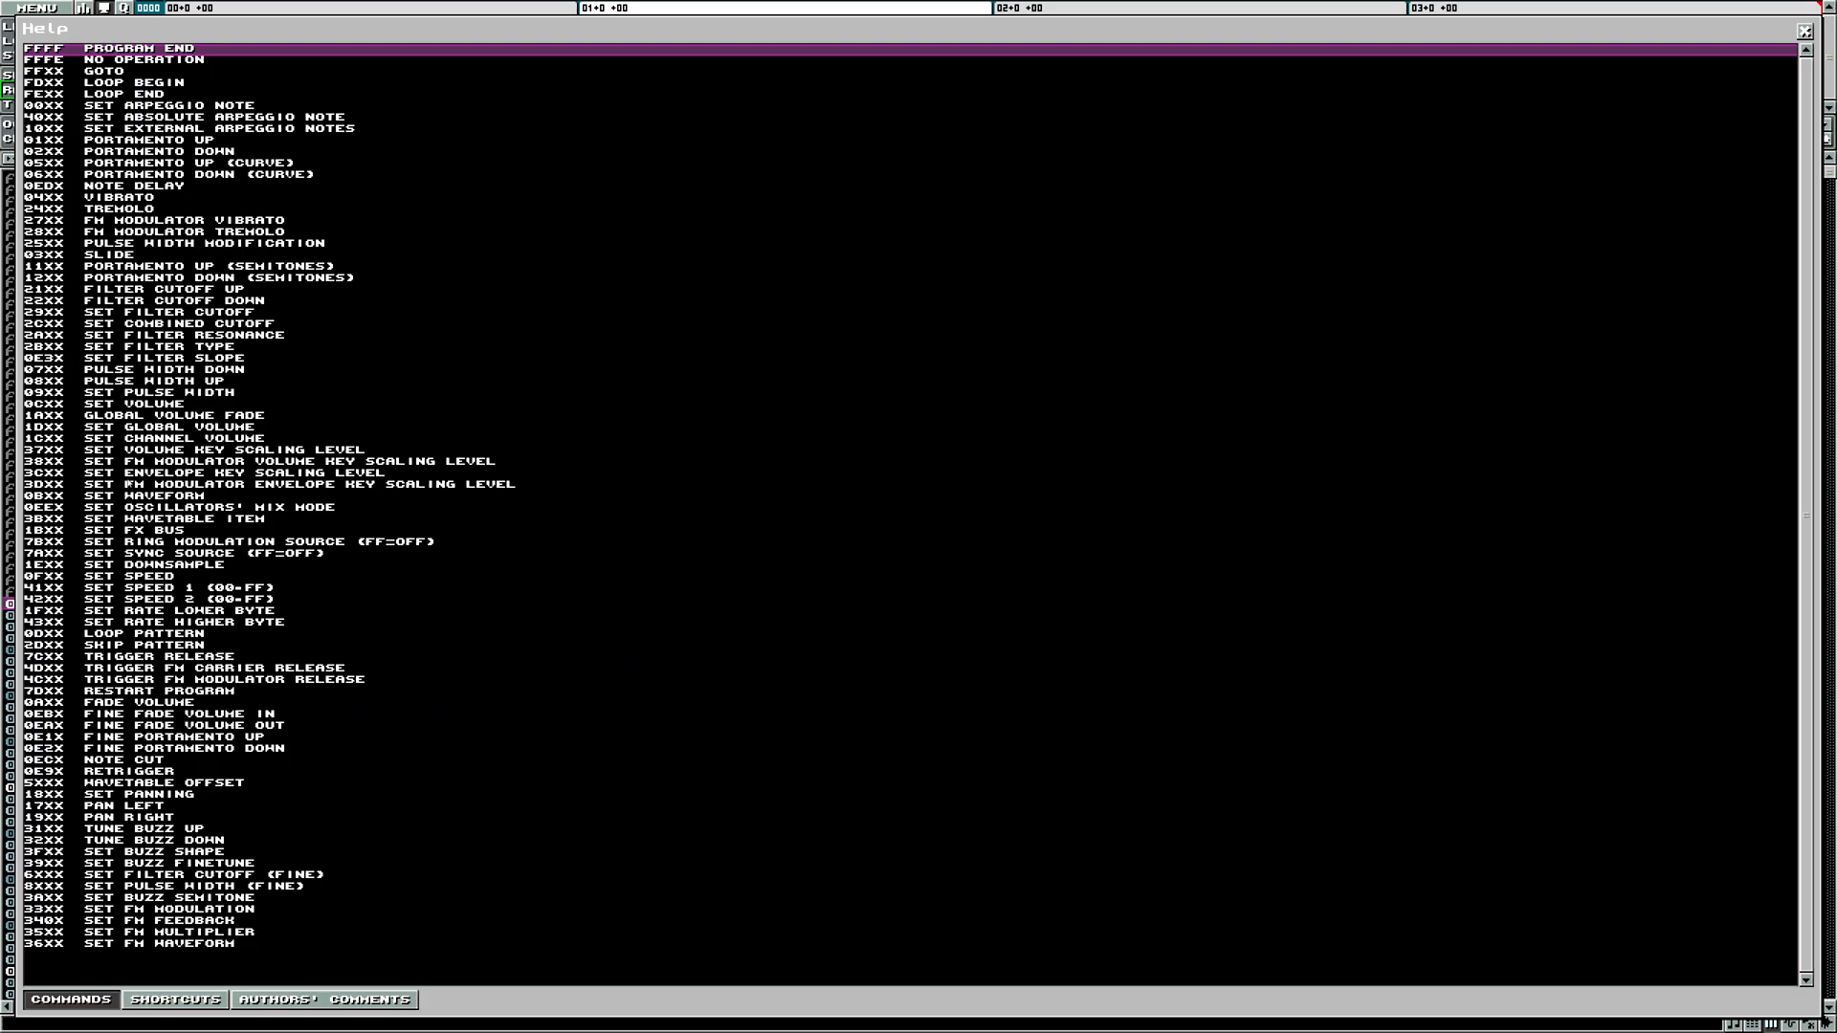
pyautogui.press('Down')
pyautogui.press('Down')
pyautogui.press('Down')
pyautogui.press('Down')
pyautogui.press('Down')
pyautogui.press('Down')
pyautogui.press('Down')
pyautogui.press('Down')
pyautogui.press('Down')
pyautogui.press('Down')
pyautogui.press('Down')
pyautogui.press('Down')
pyautogui.press('Down')
pyautogui.press('Down')
pyautogui.press('Down')
pyautogui.press('Down')
pyautogui.press('Down')
pyautogui.press('Down')
pyautogui.press('Down')
pyautogui.press('Down')
pyautogui.press('Down')
pyautogui.press('Down')
pyautogui.press('Down')
pyautogui.press('Down')
pyautogui.press('Down')
pyautogui.press('Down')
pyautogui.press('Down')
pyautogui.press('Down')
pyautogui.press('Down')
pyautogui.press('Down')
pyautogui.press('Down')
pyautogui.press('Down')
pyautogui.press('Down')
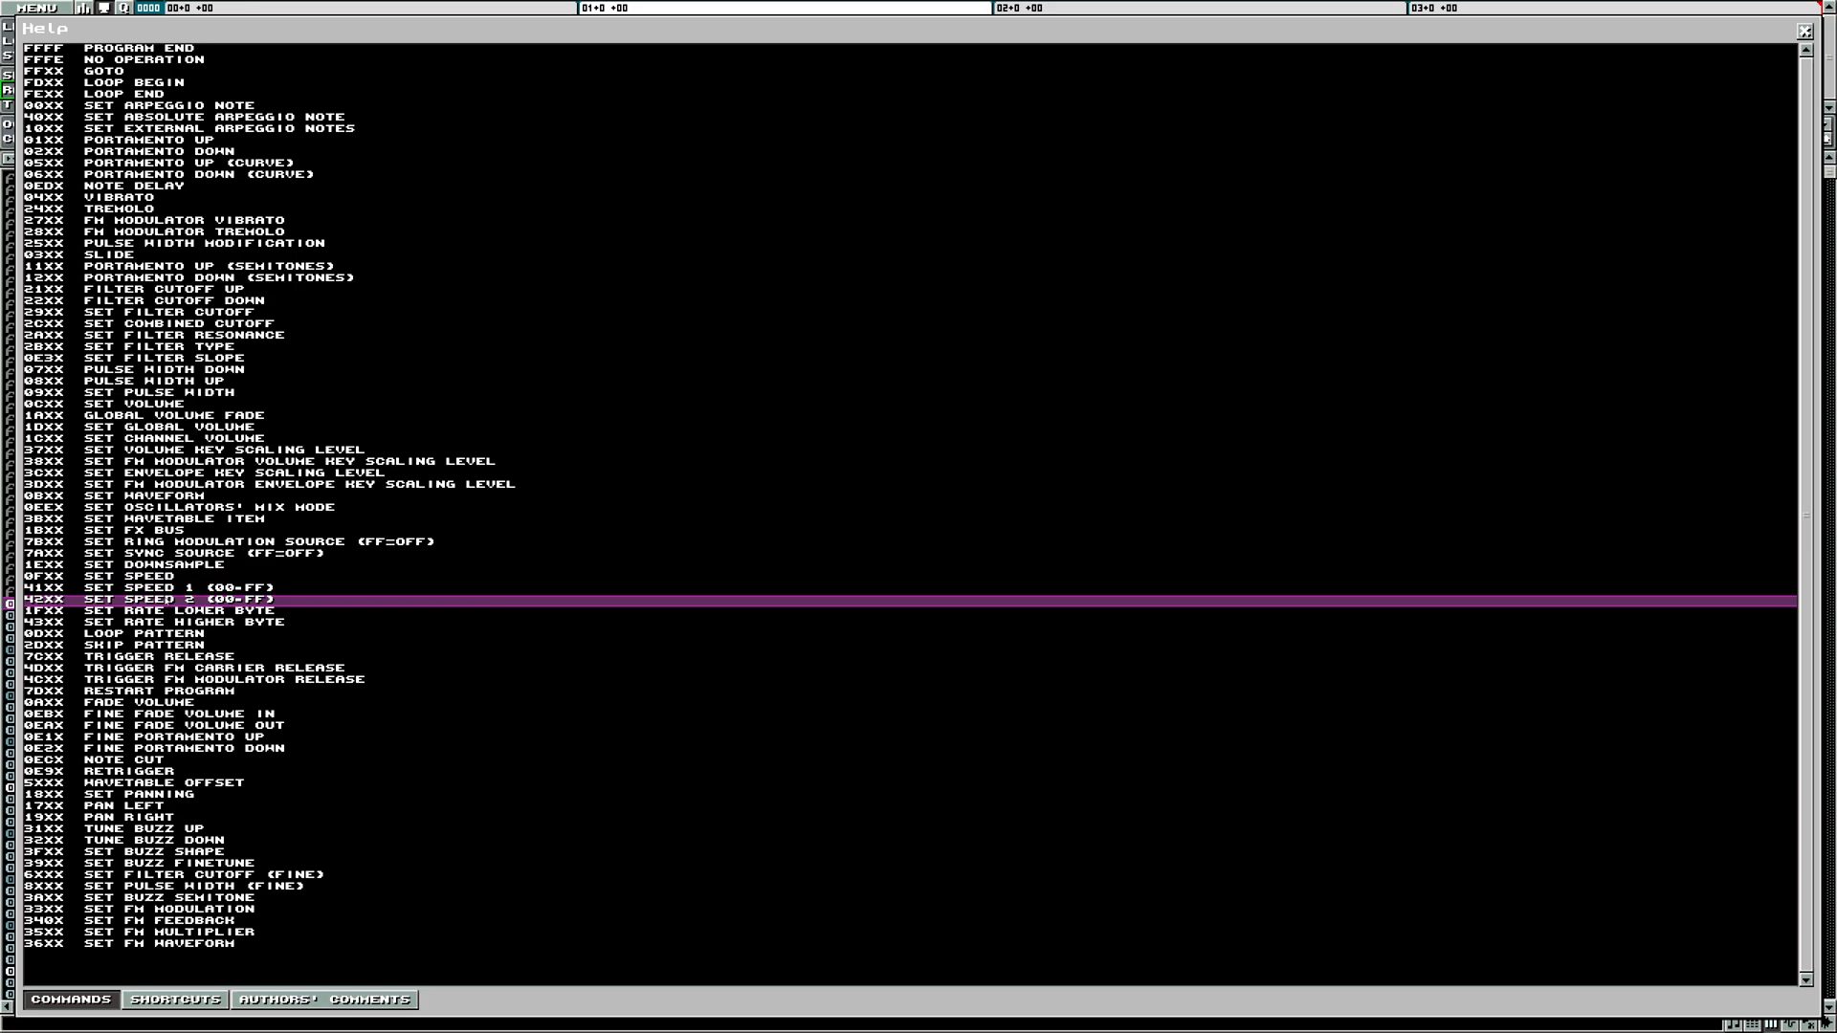
pyautogui.press('Up')
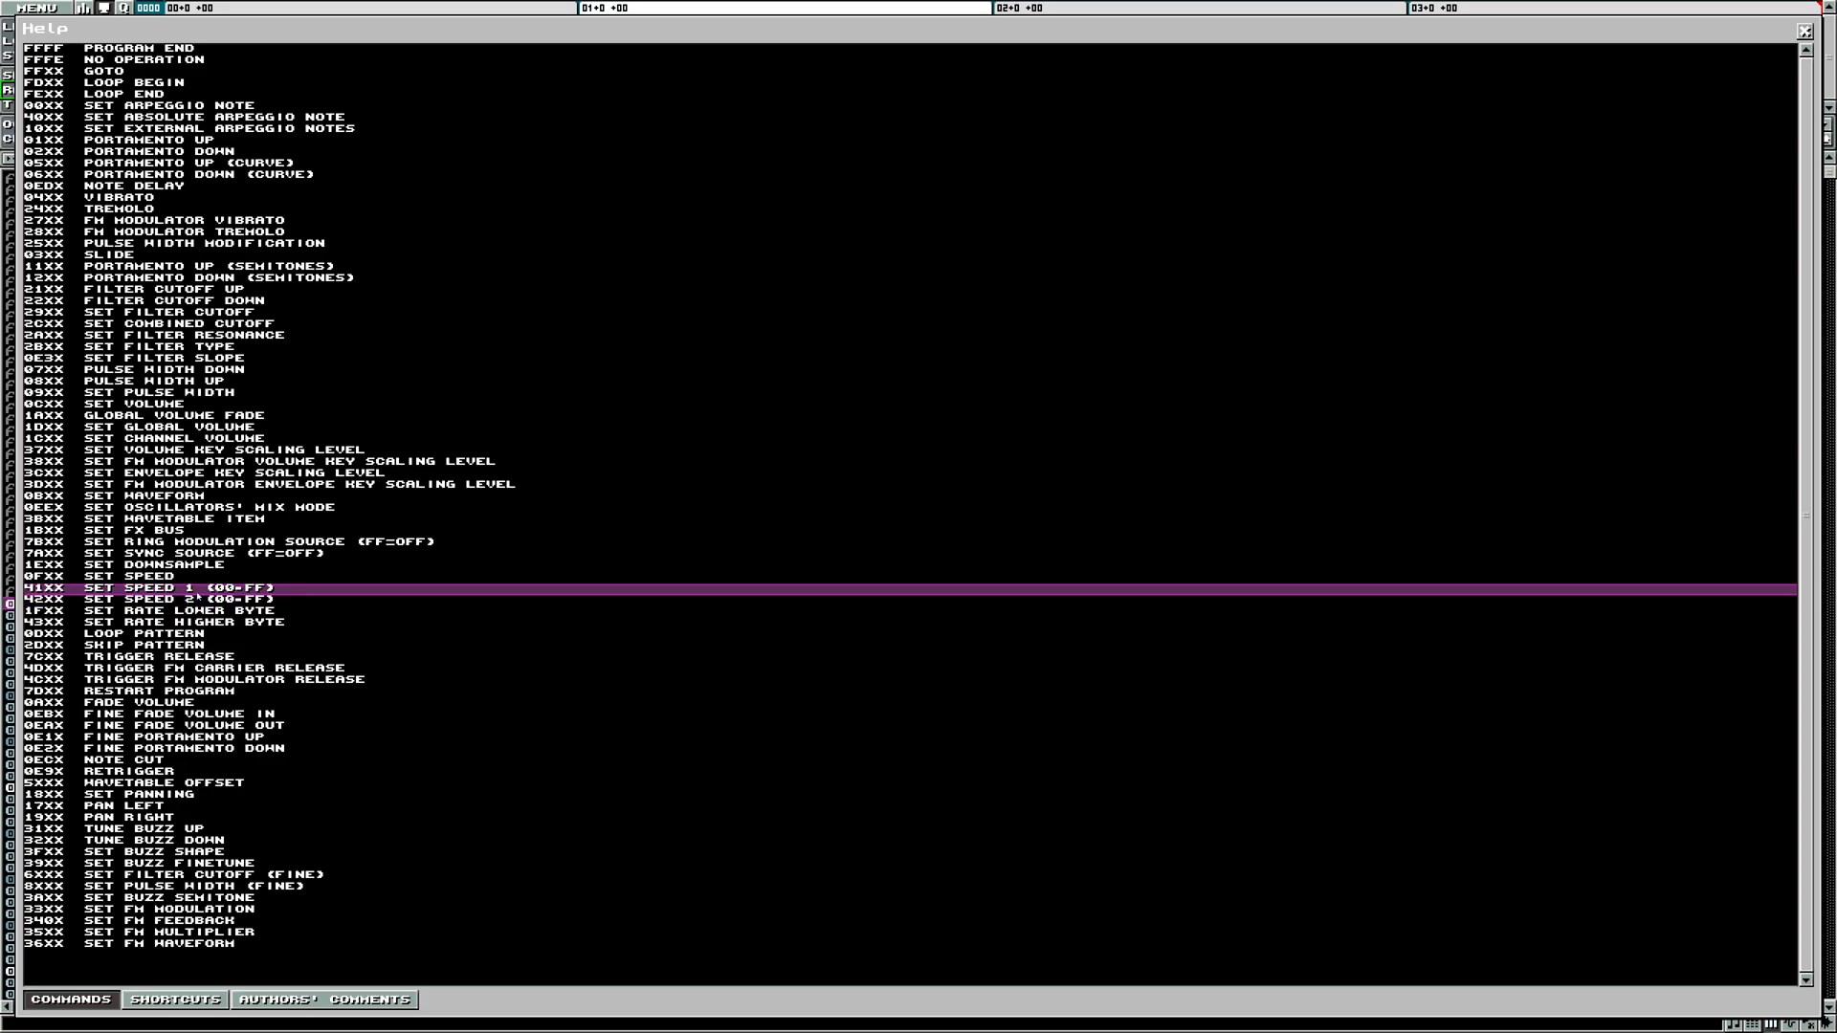
# - Look up the Set Rate Lower Byte and Set Rate Higher Byte commands, and close the help
pyautogui.press('Down')
pyautogui.press('Down')
pyautogui.press('Down')
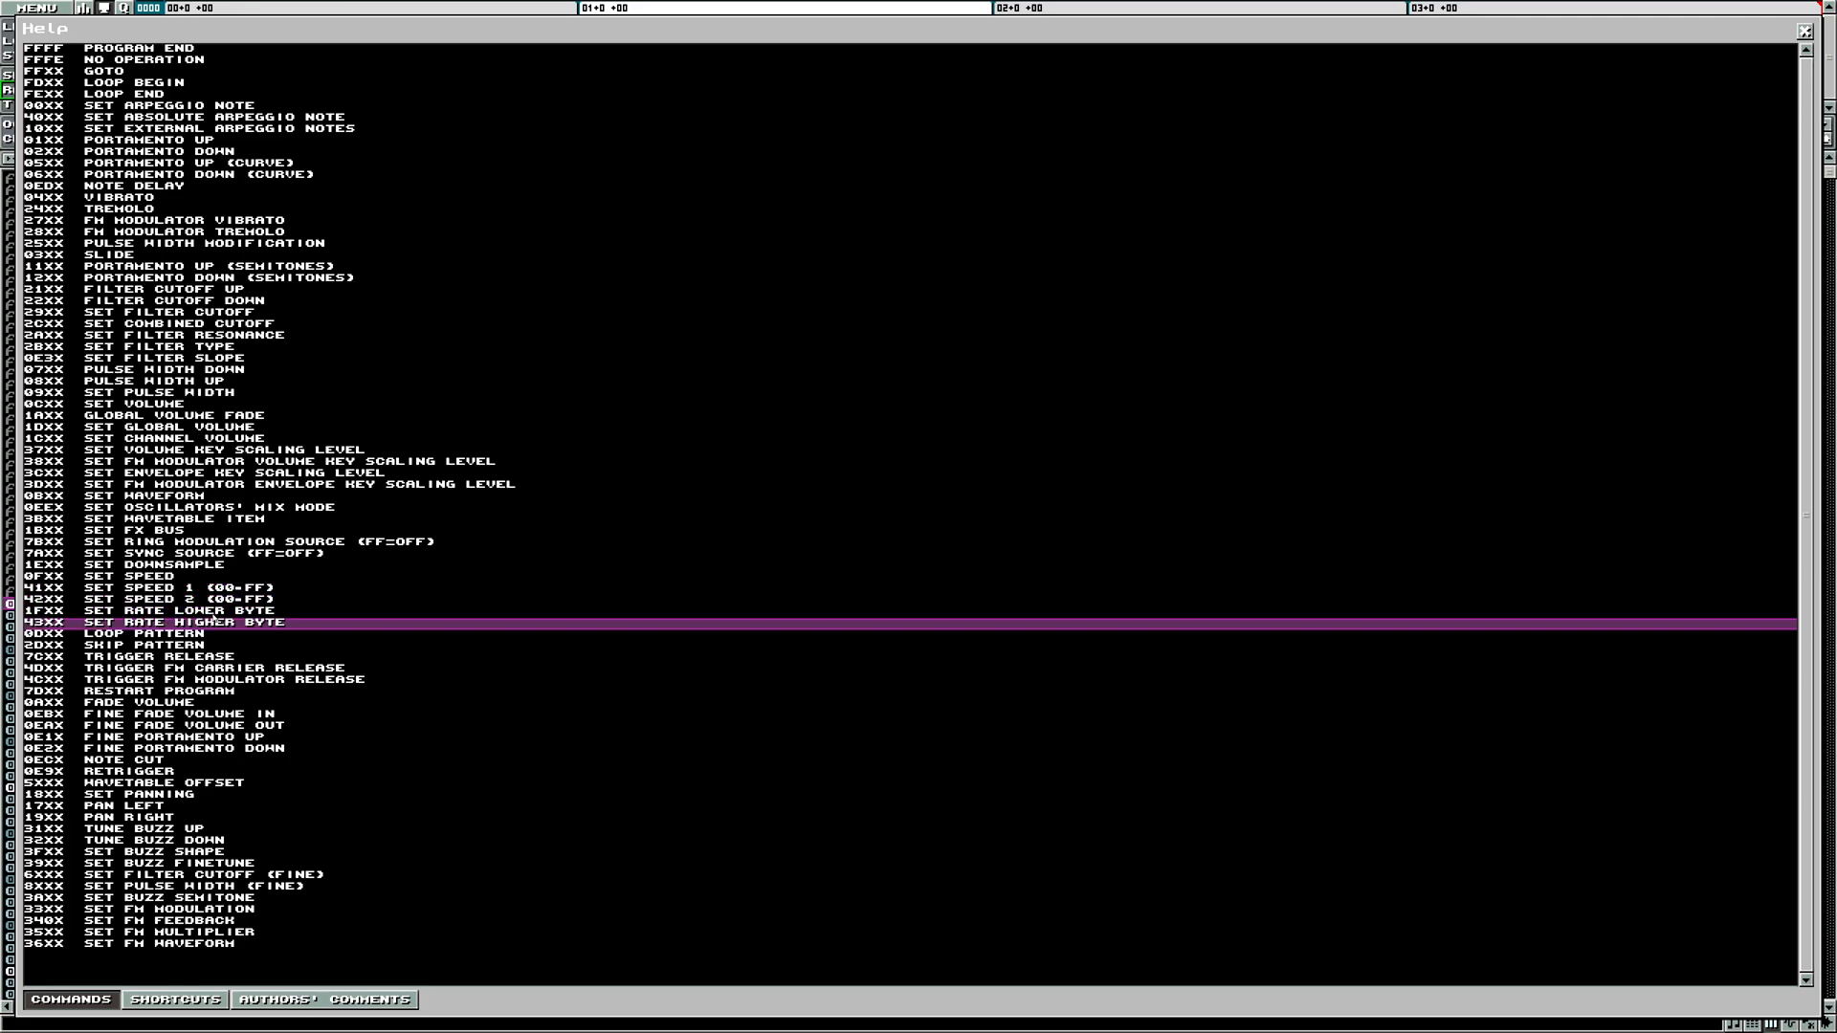
pyautogui.press('Up')
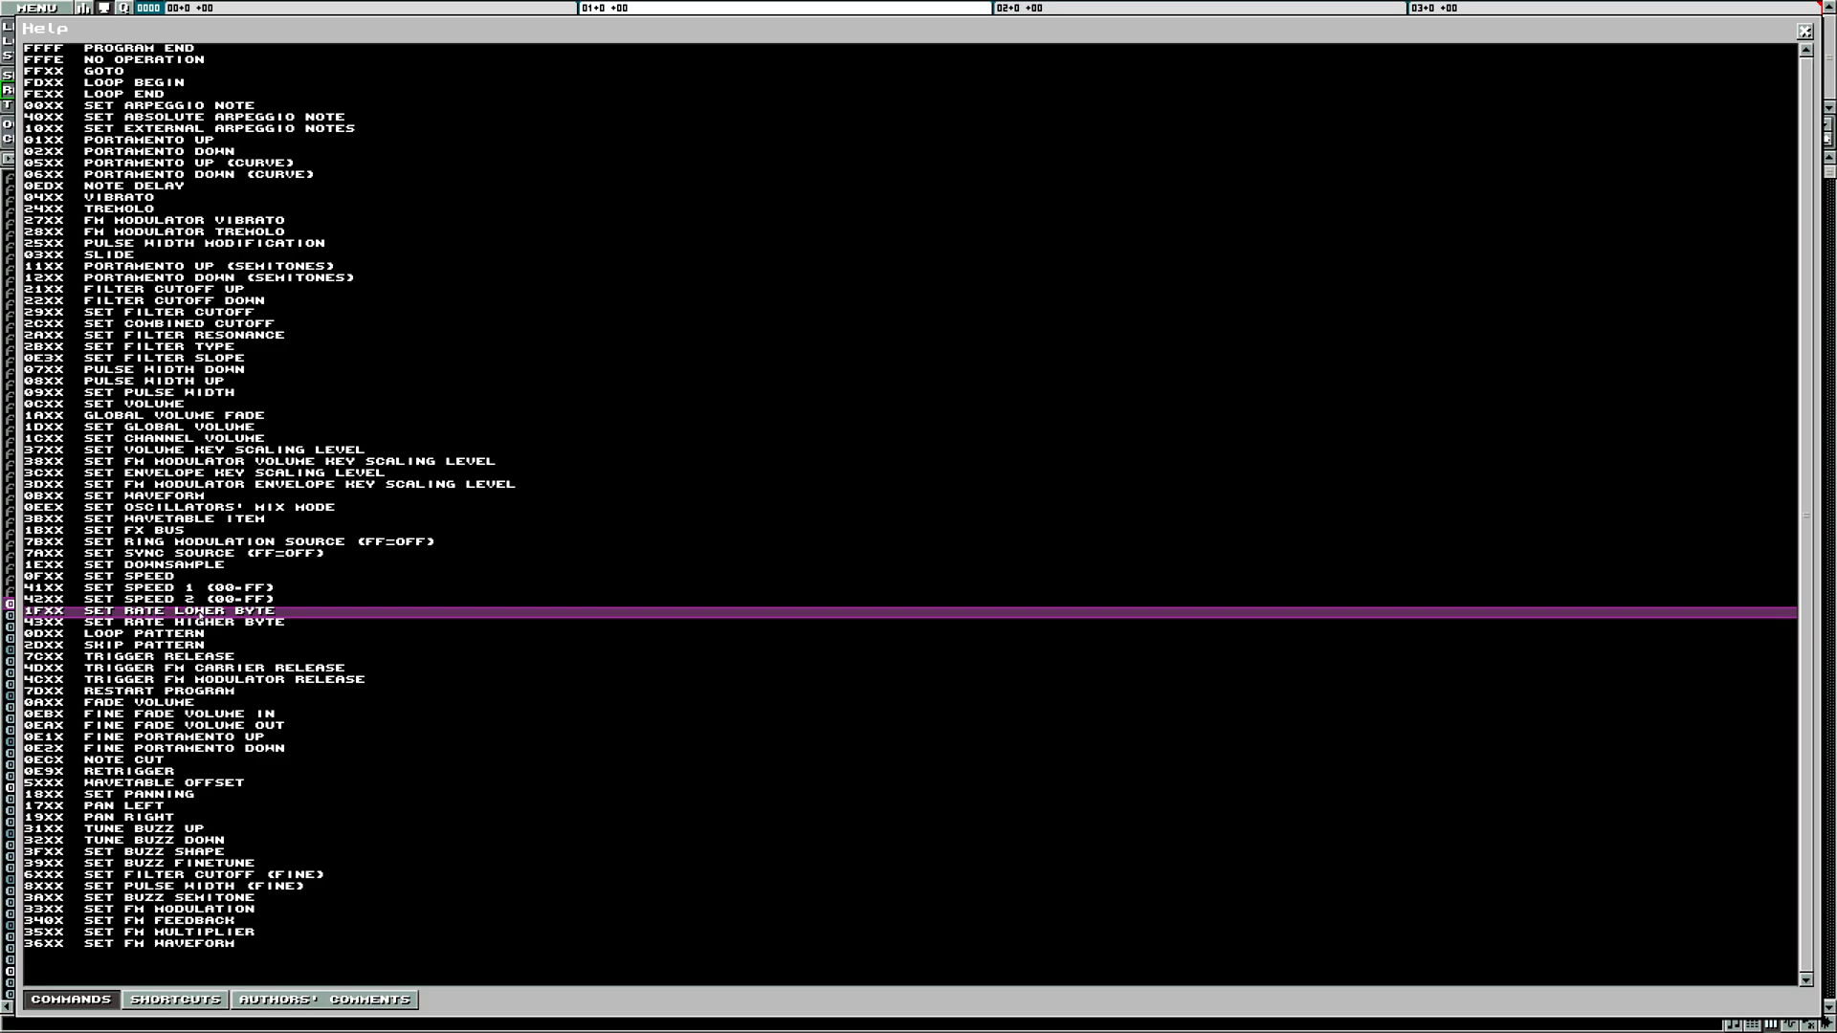
pyautogui.click(188, 622)
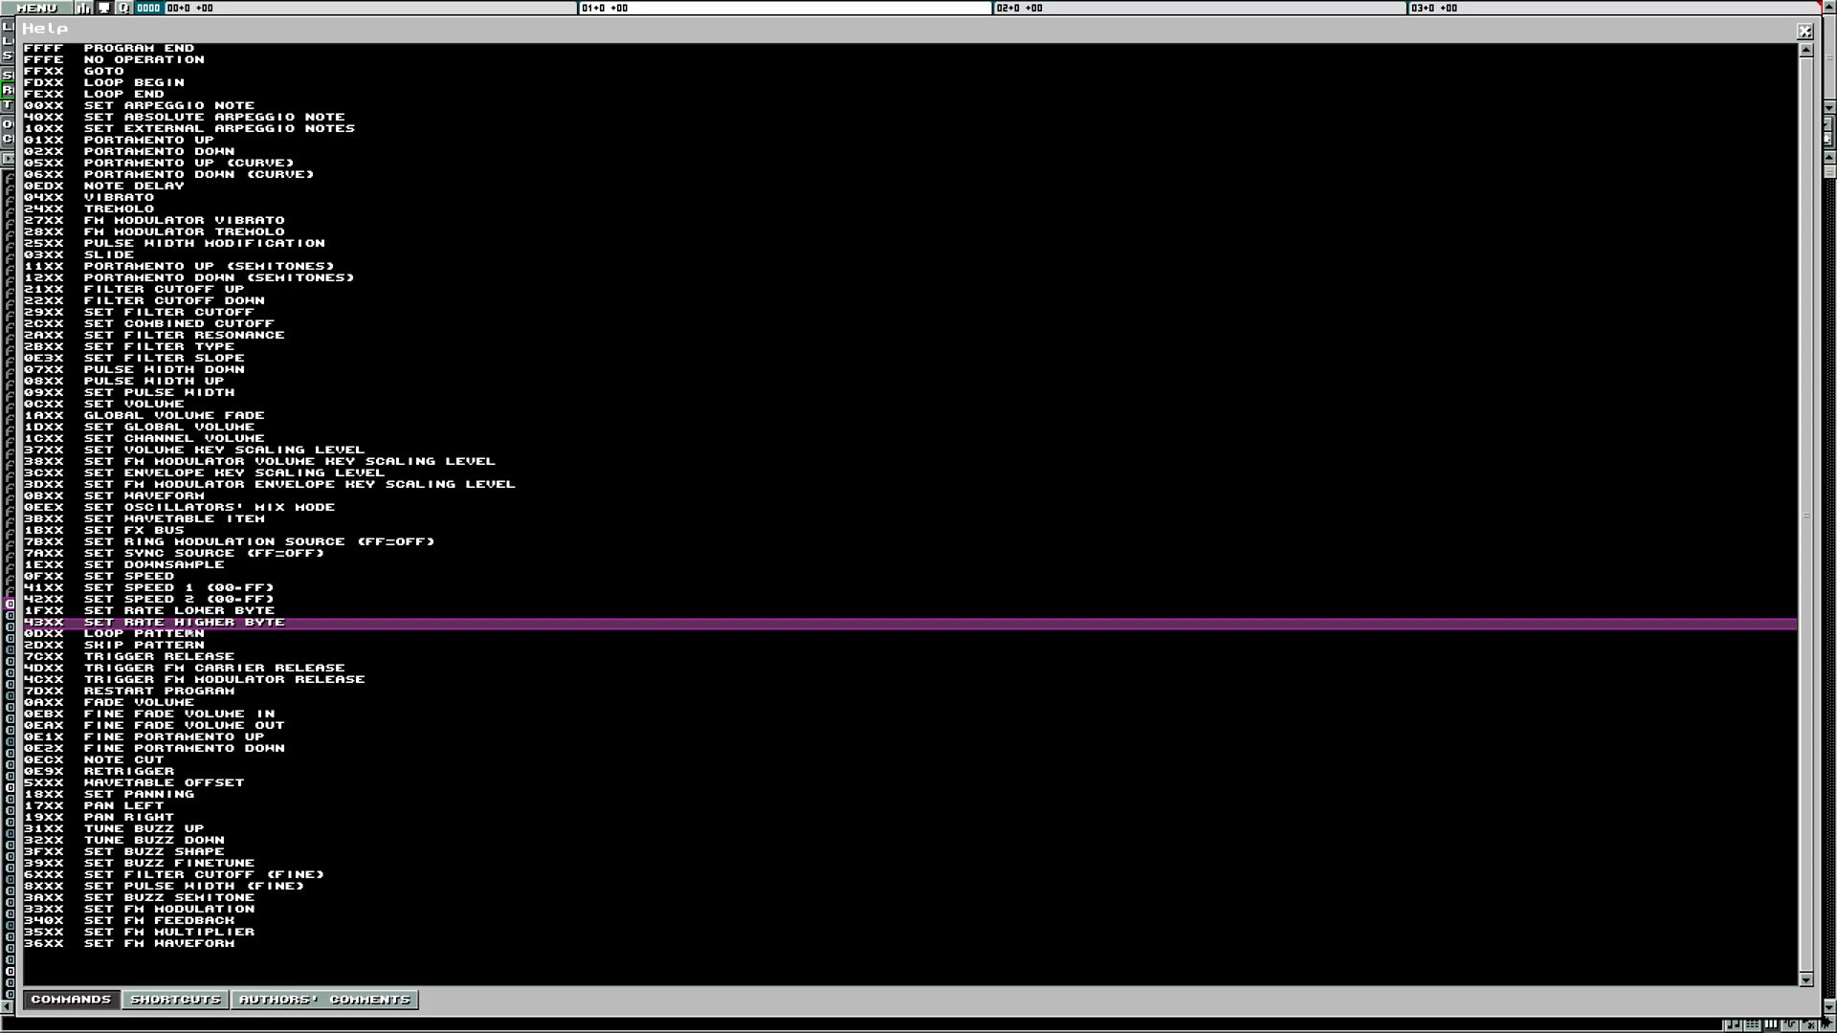
pyautogui.press('Escape')
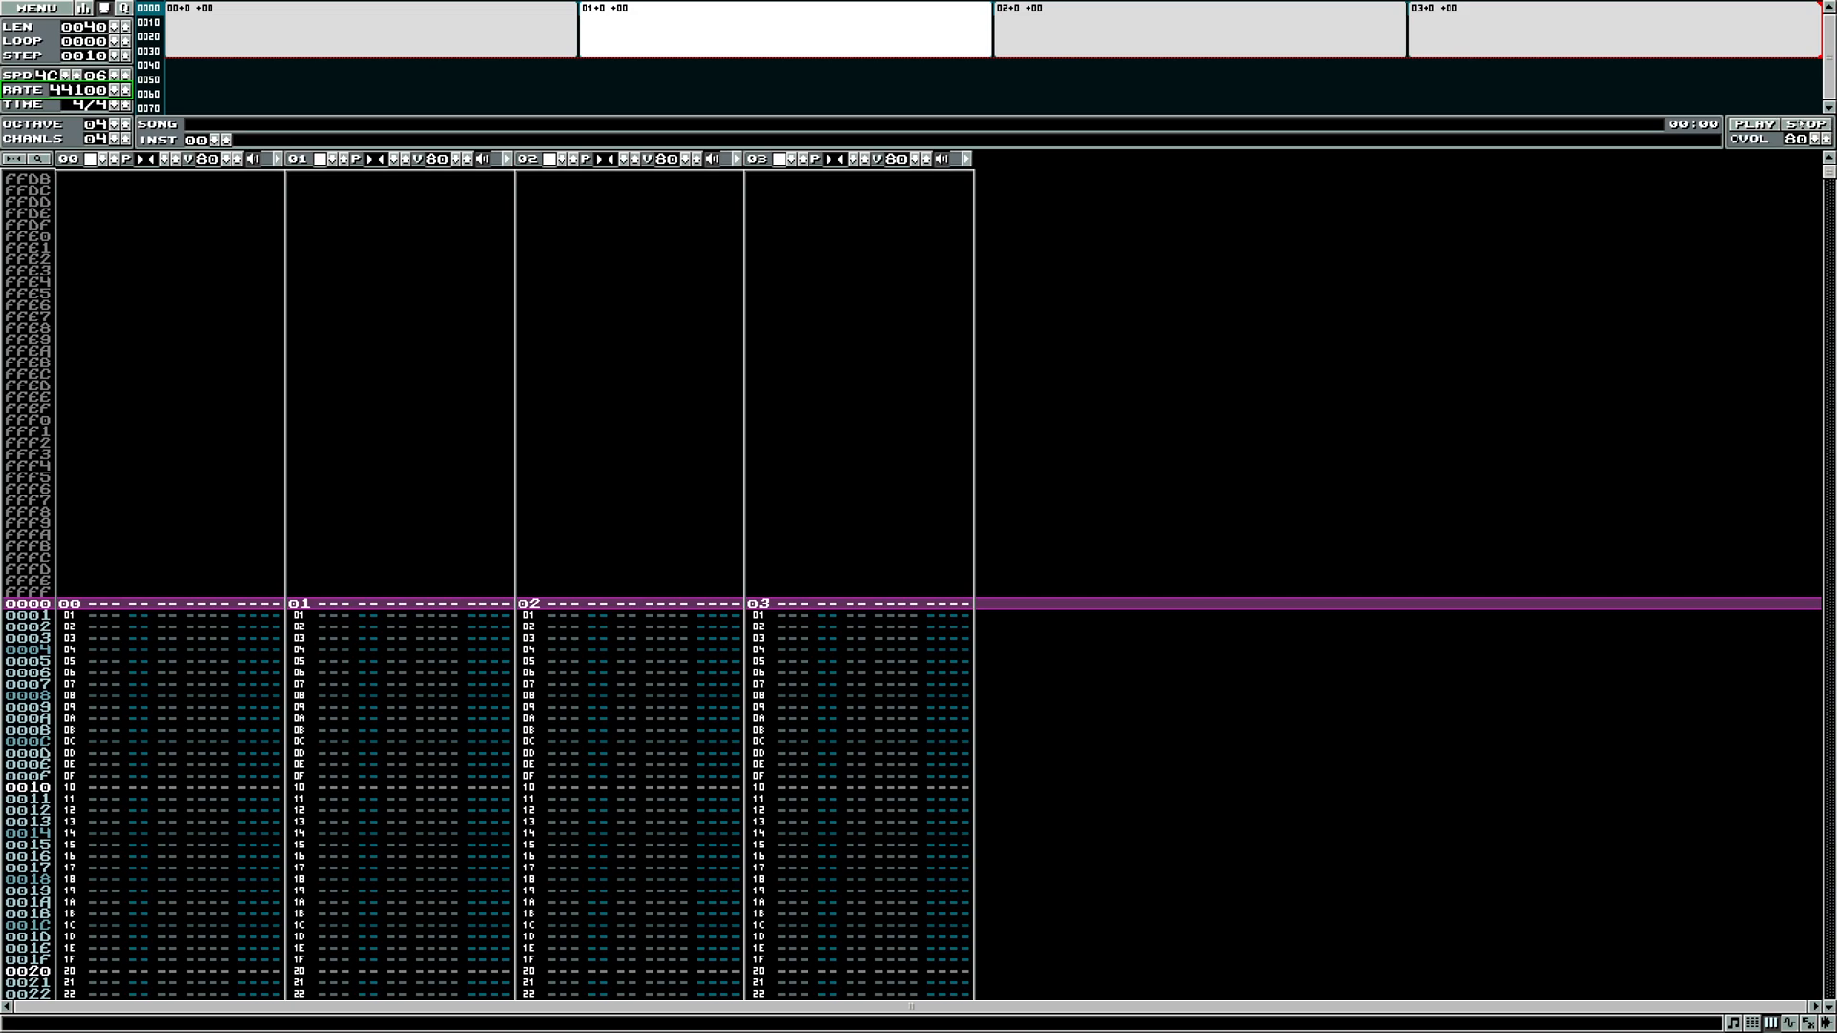
# - Open the song "software wavetable sawtooth.kt" from the LTVA-examples folder of the example songs, discarding the current song
pyautogui.click(38, 9)
pyautogui.moveTo(34, 8)
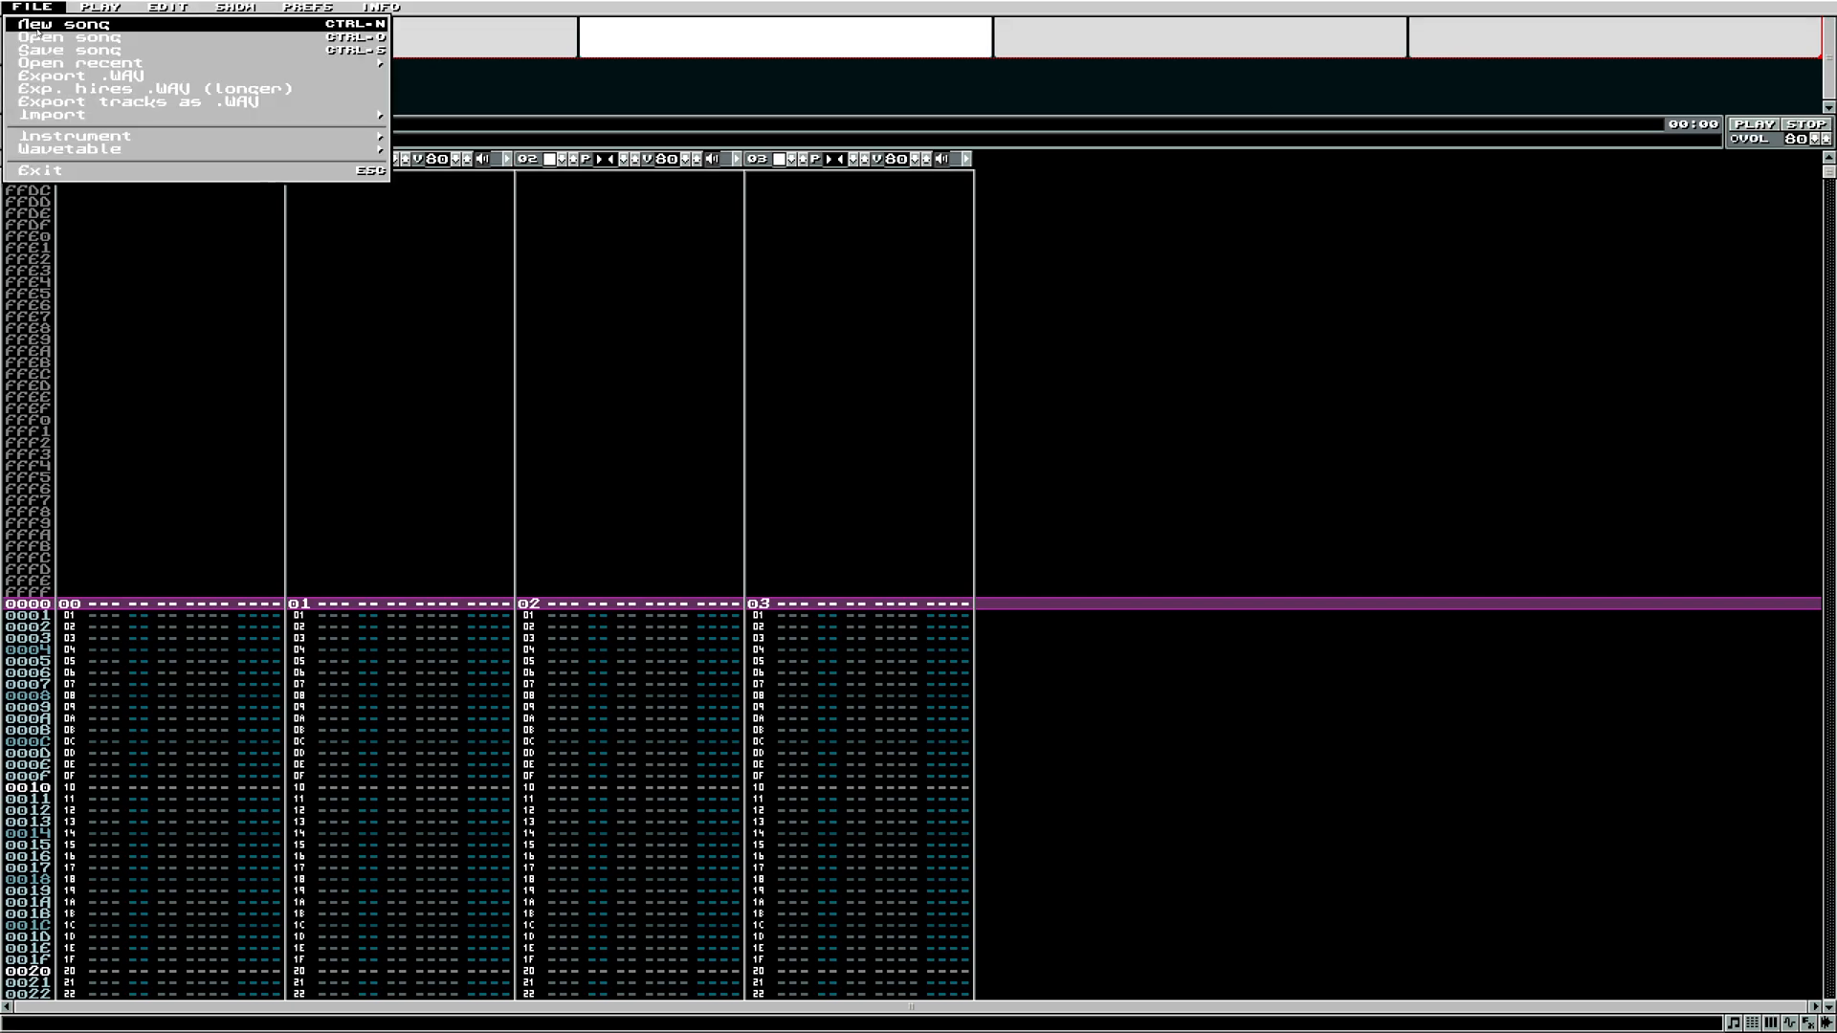
pyautogui.click(69, 38)
pyautogui.click(894, 543)
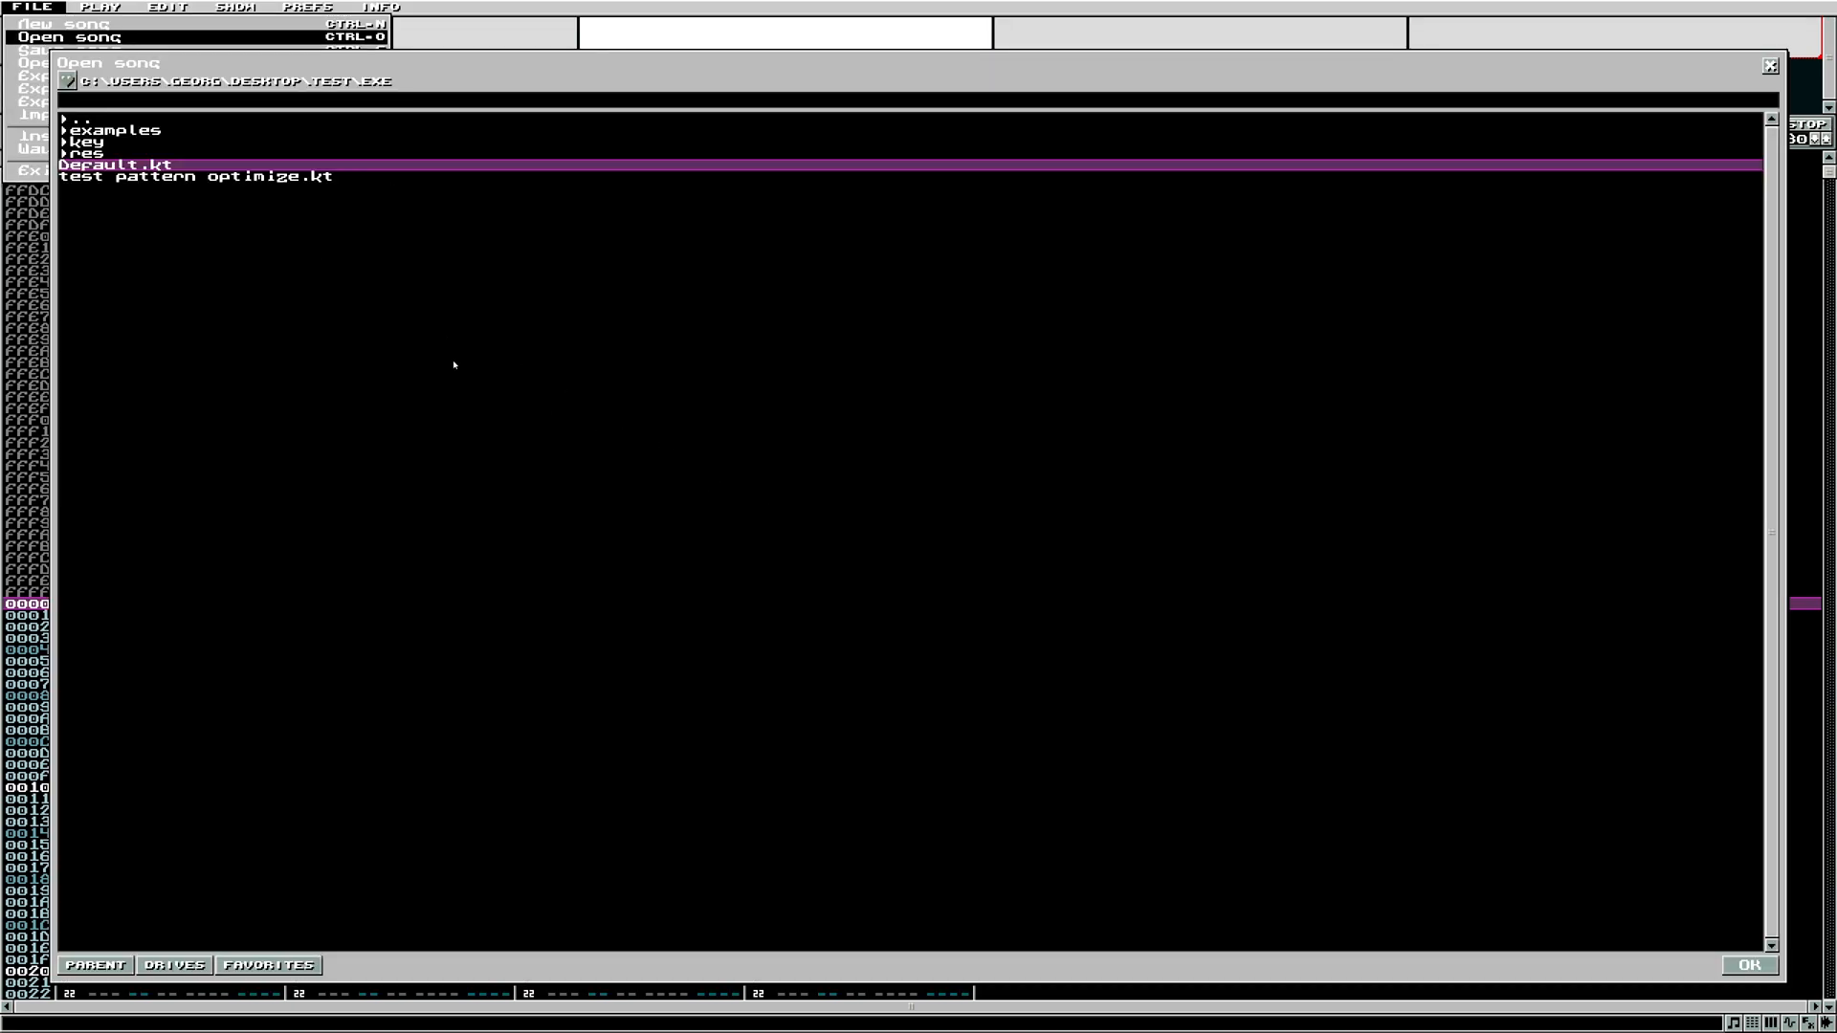
pyautogui.doubleClick(103, 131)
pyautogui.doubleClick(105, 143)
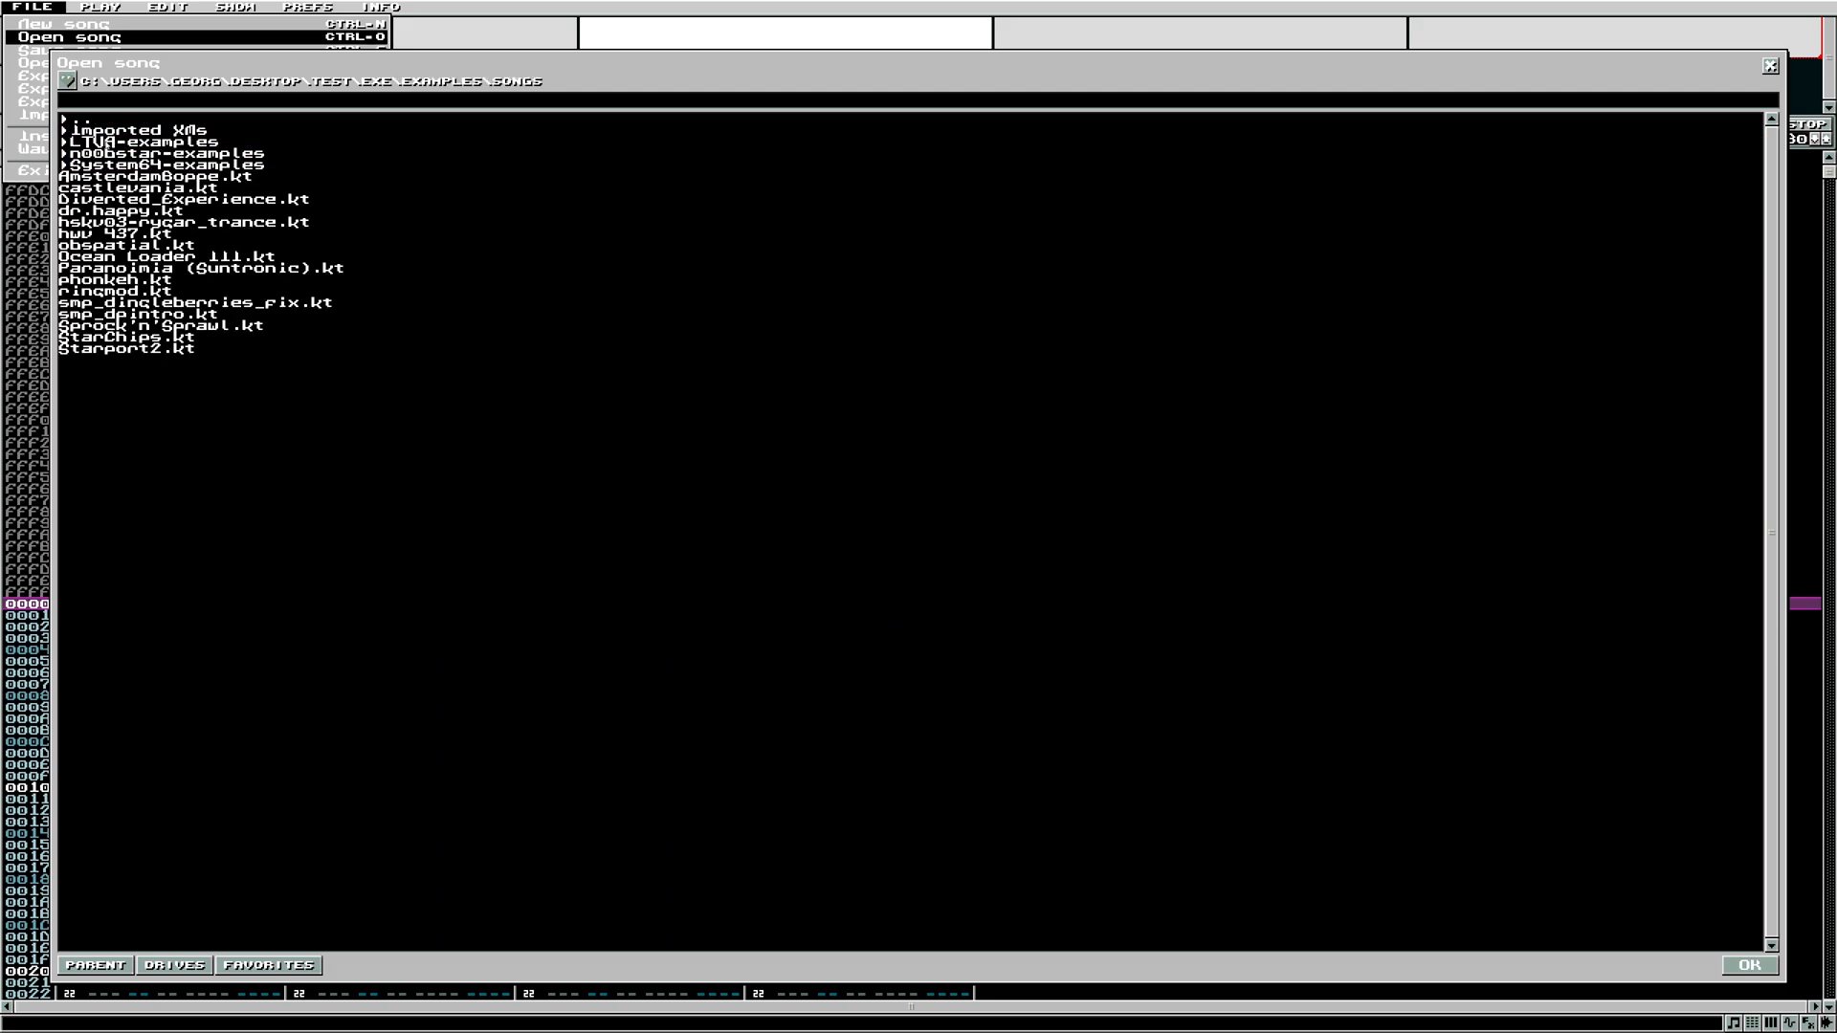
pyautogui.doubleClick(134, 143)
pyautogui.doubleClick(143, 164)
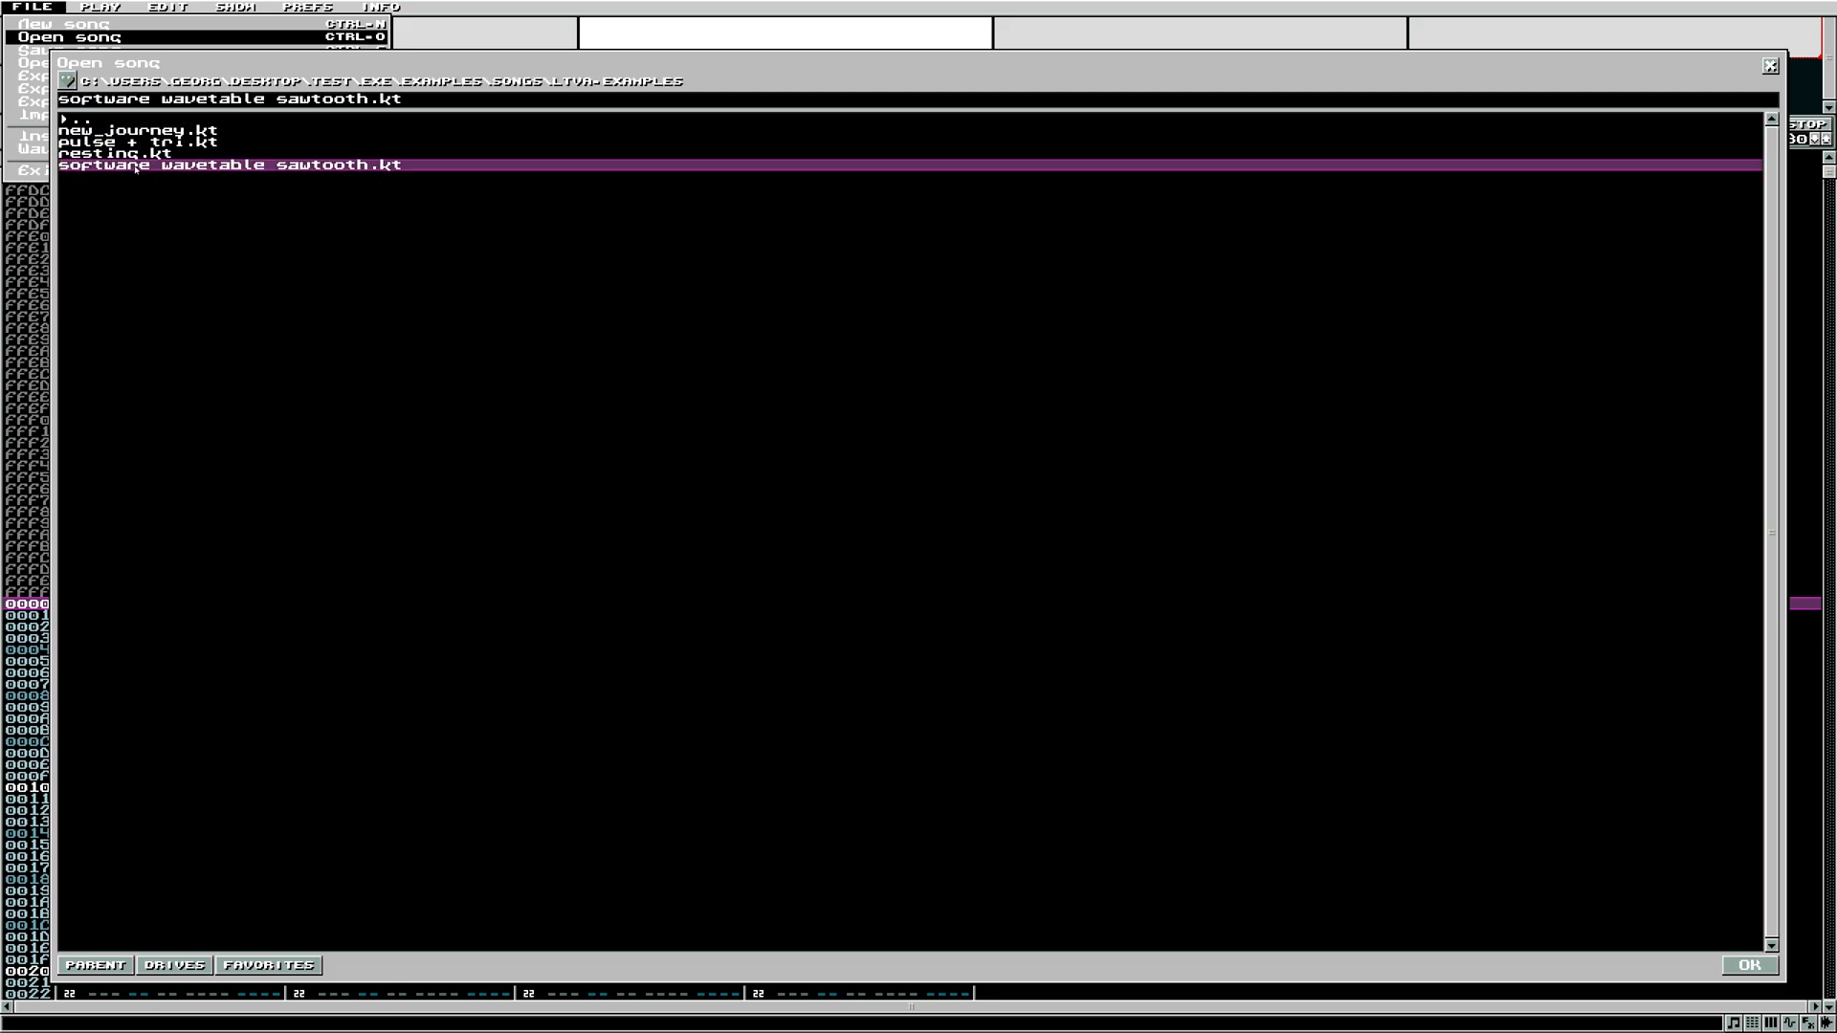
# - Examine the first volume commands and the fine pulse width command at the start of instrument 00's program
pyautogui.click(1790, 1022)
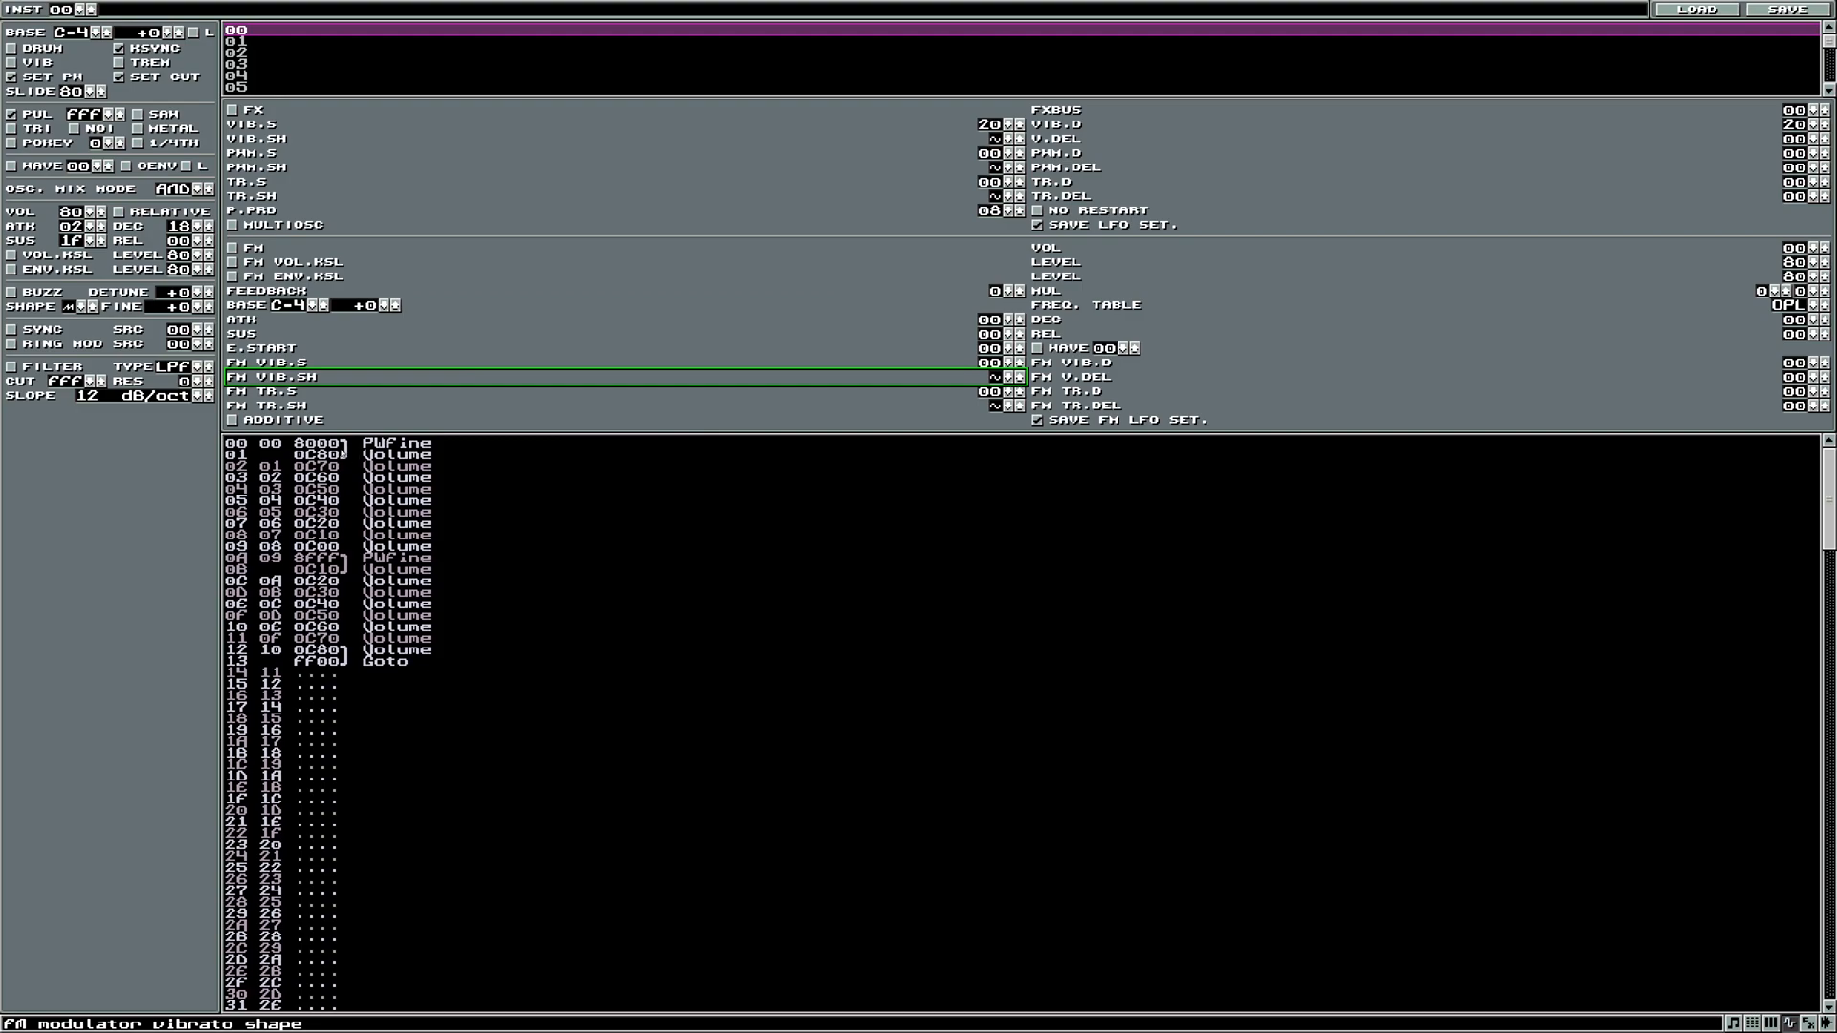
pyautogui.click(318, 466)
pyautogui.click(316, 477)
pyautogui.click(315, 490)
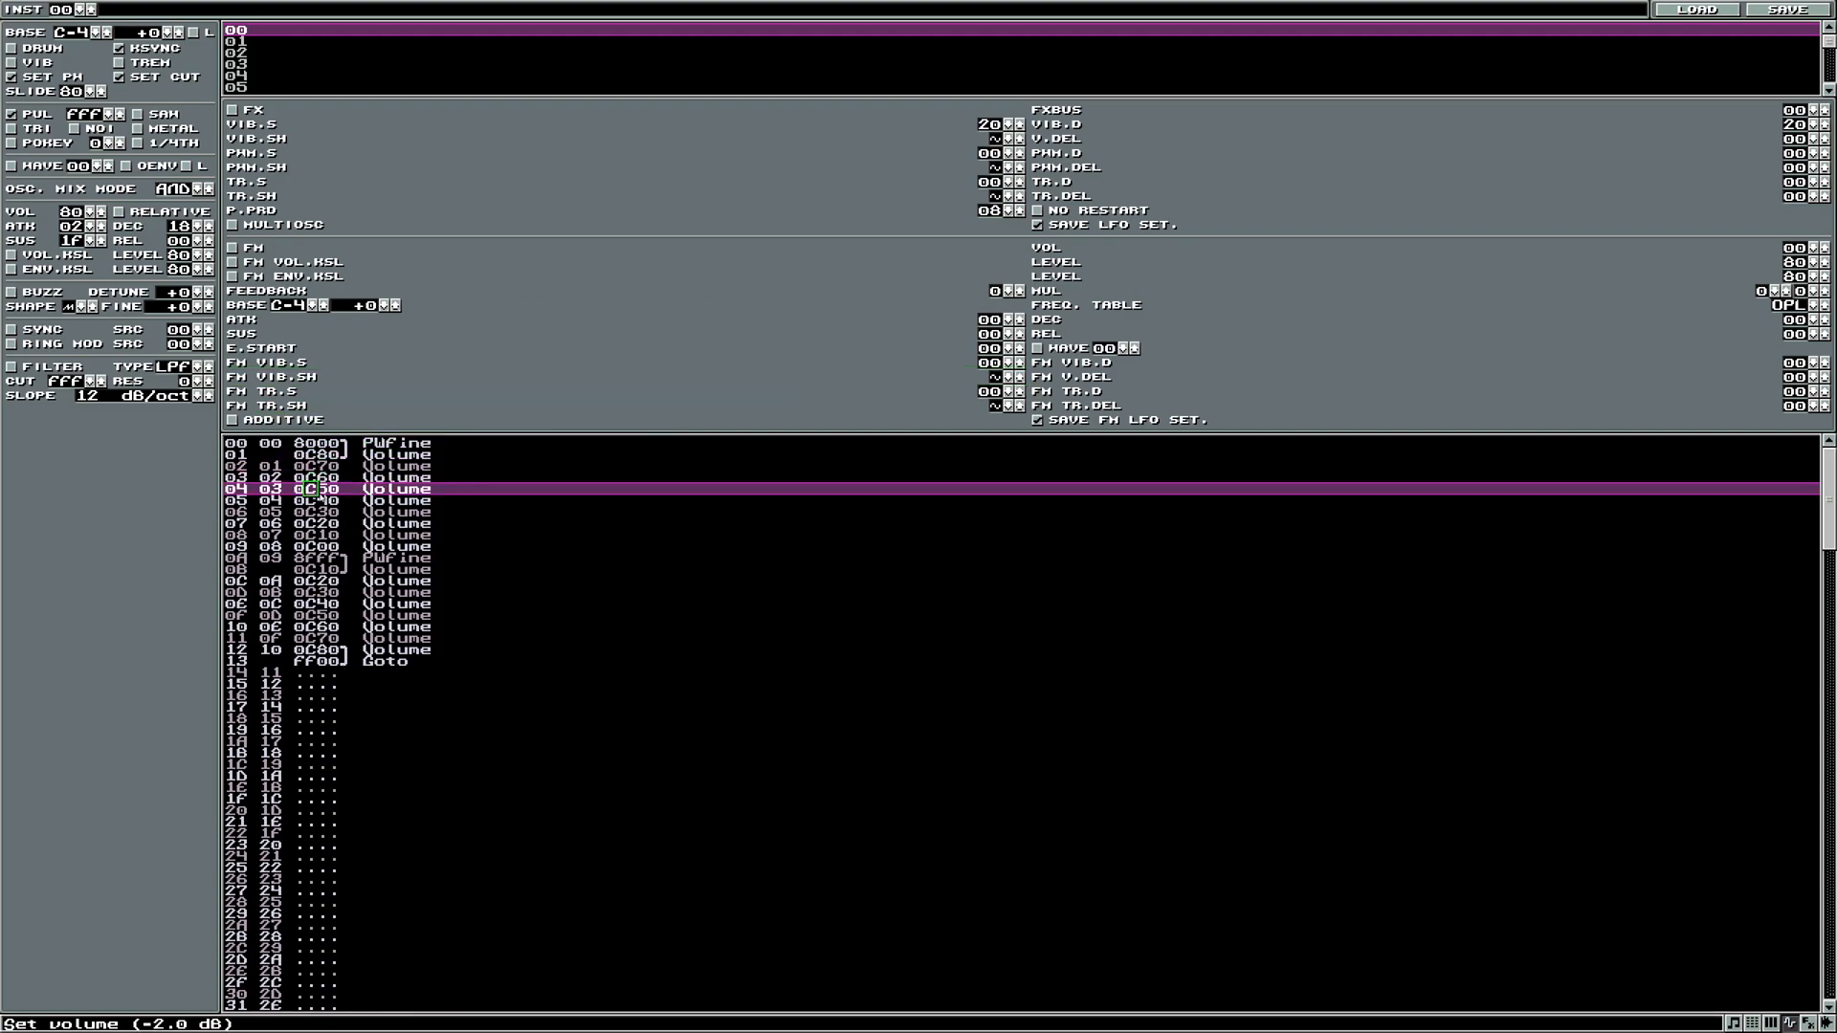
pyautogui.click(308, 444)
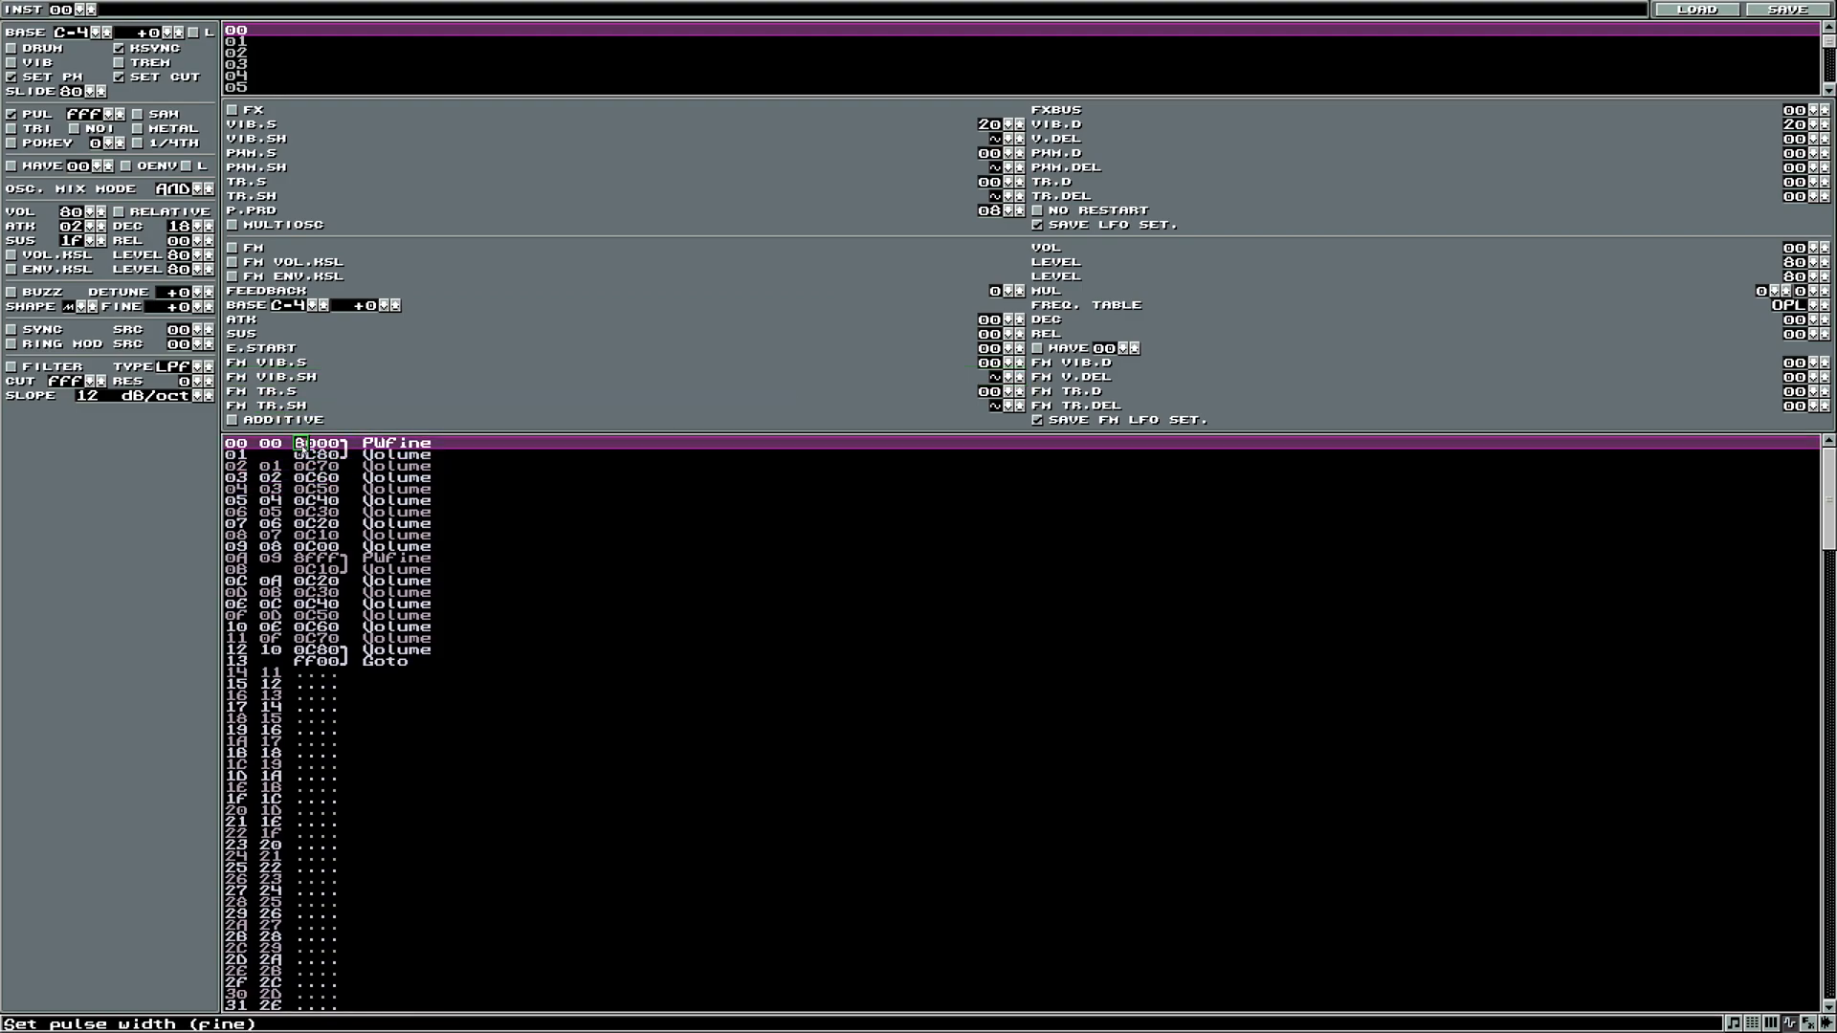
pyautogui.click(302, 446)
pyautogui.click(336, 445)
pyautogui.click(310, 445)
pyautogui.click(303, 443)
# - Examine the remaining volume, fine pulse width and Goto commands of instrument 00's program, and return to its first row
pyautogui.click(304, 455)
pyautogui.click(304, 478)
pyautogui.click(302, 501)
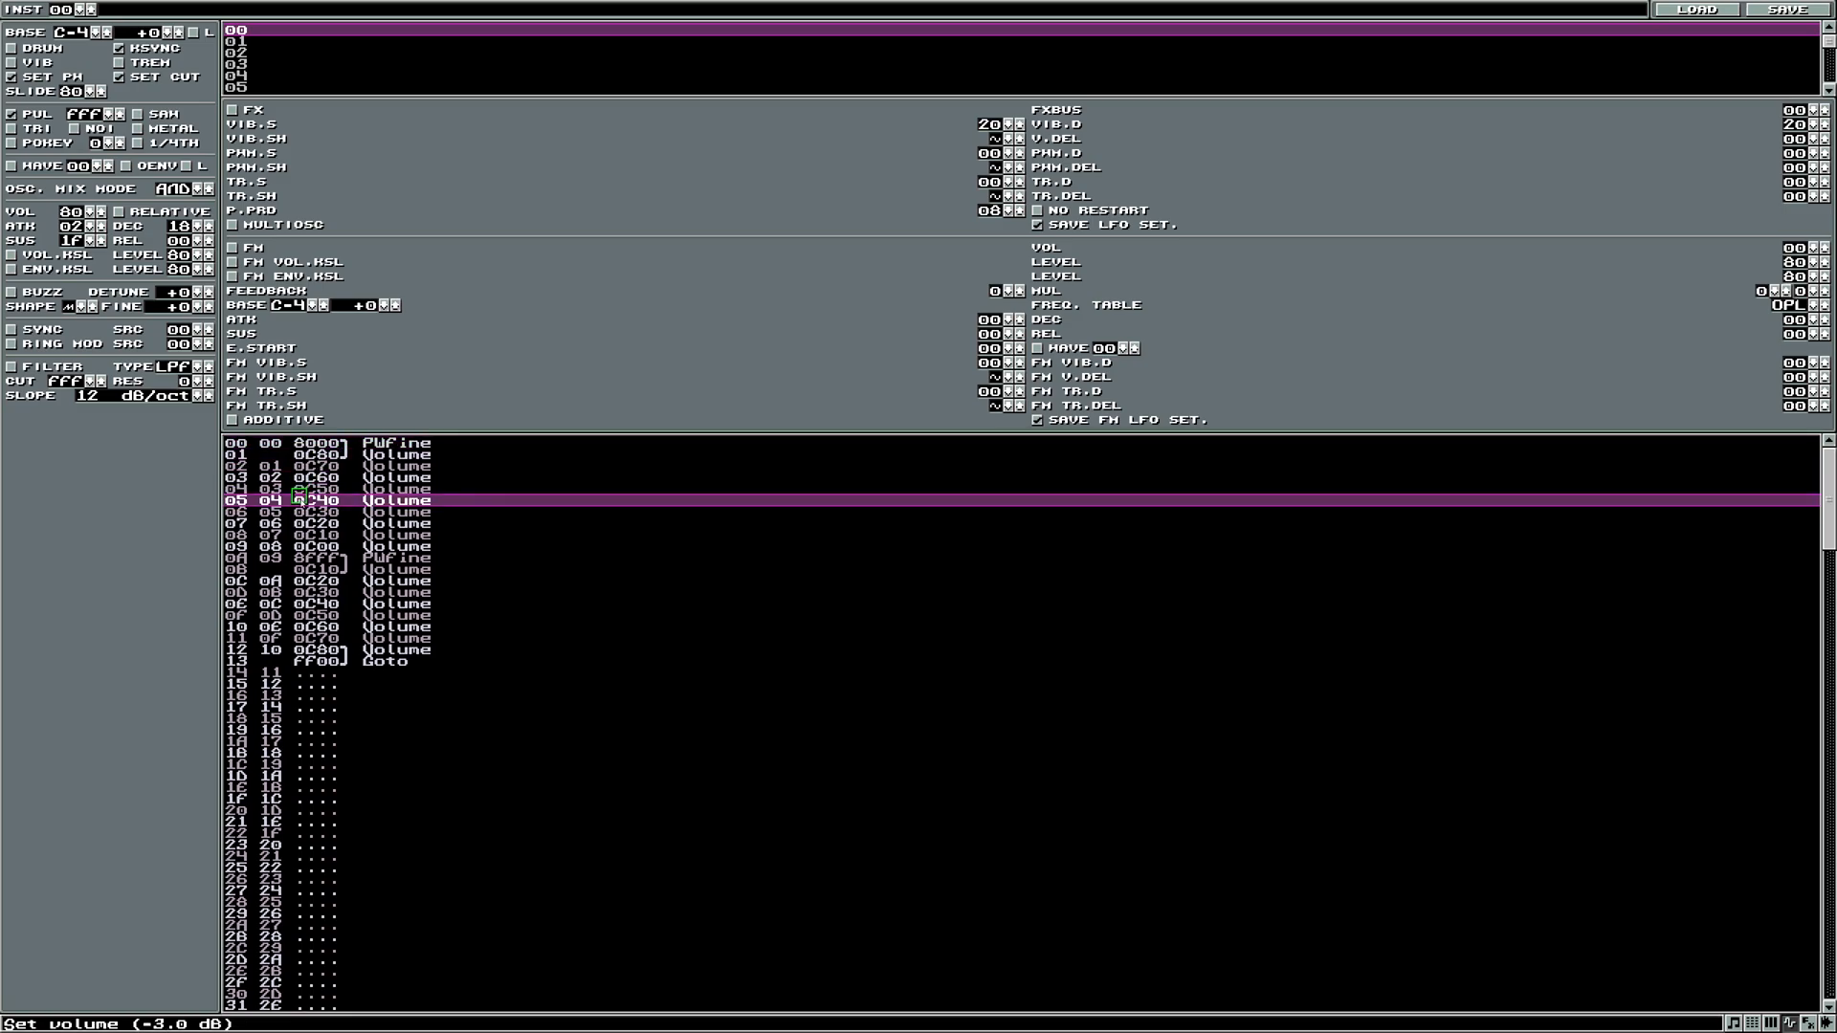
pyautogui.click(301, 524)
pyautogui.click(301, 558)
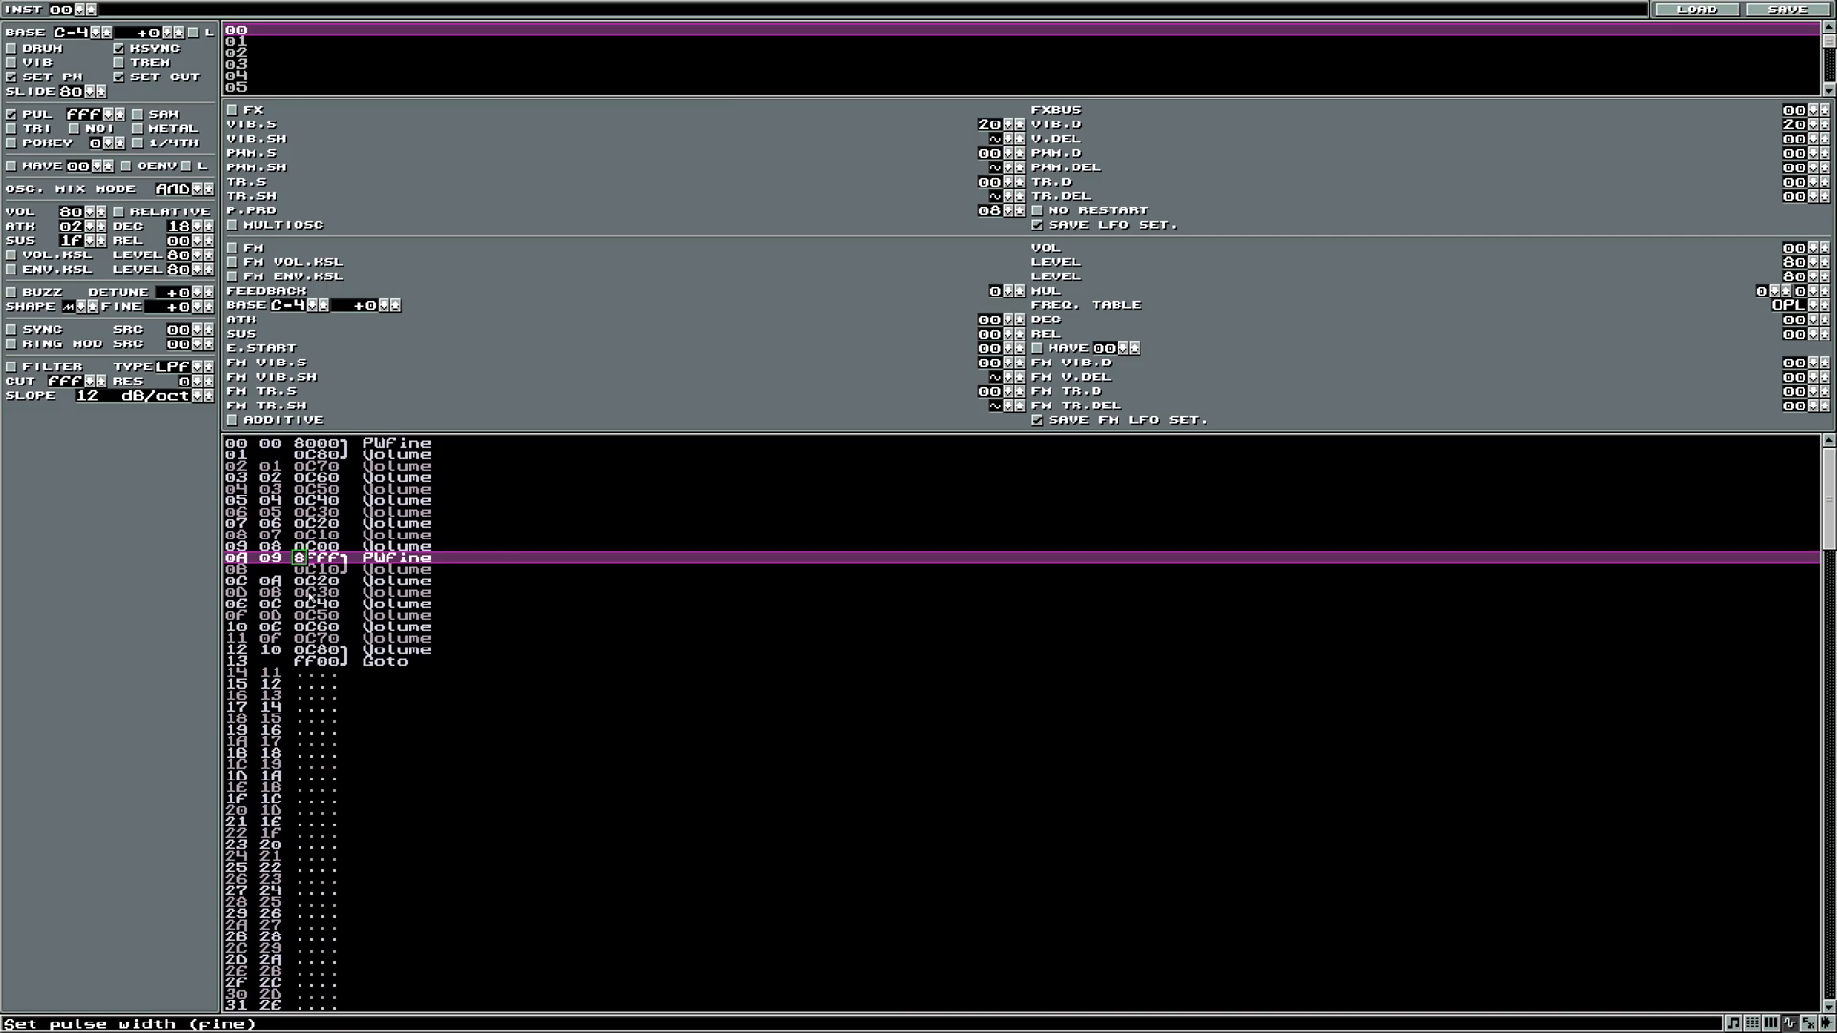
pyautogui.click(301, 662)
pyautogui.click(303, 446)
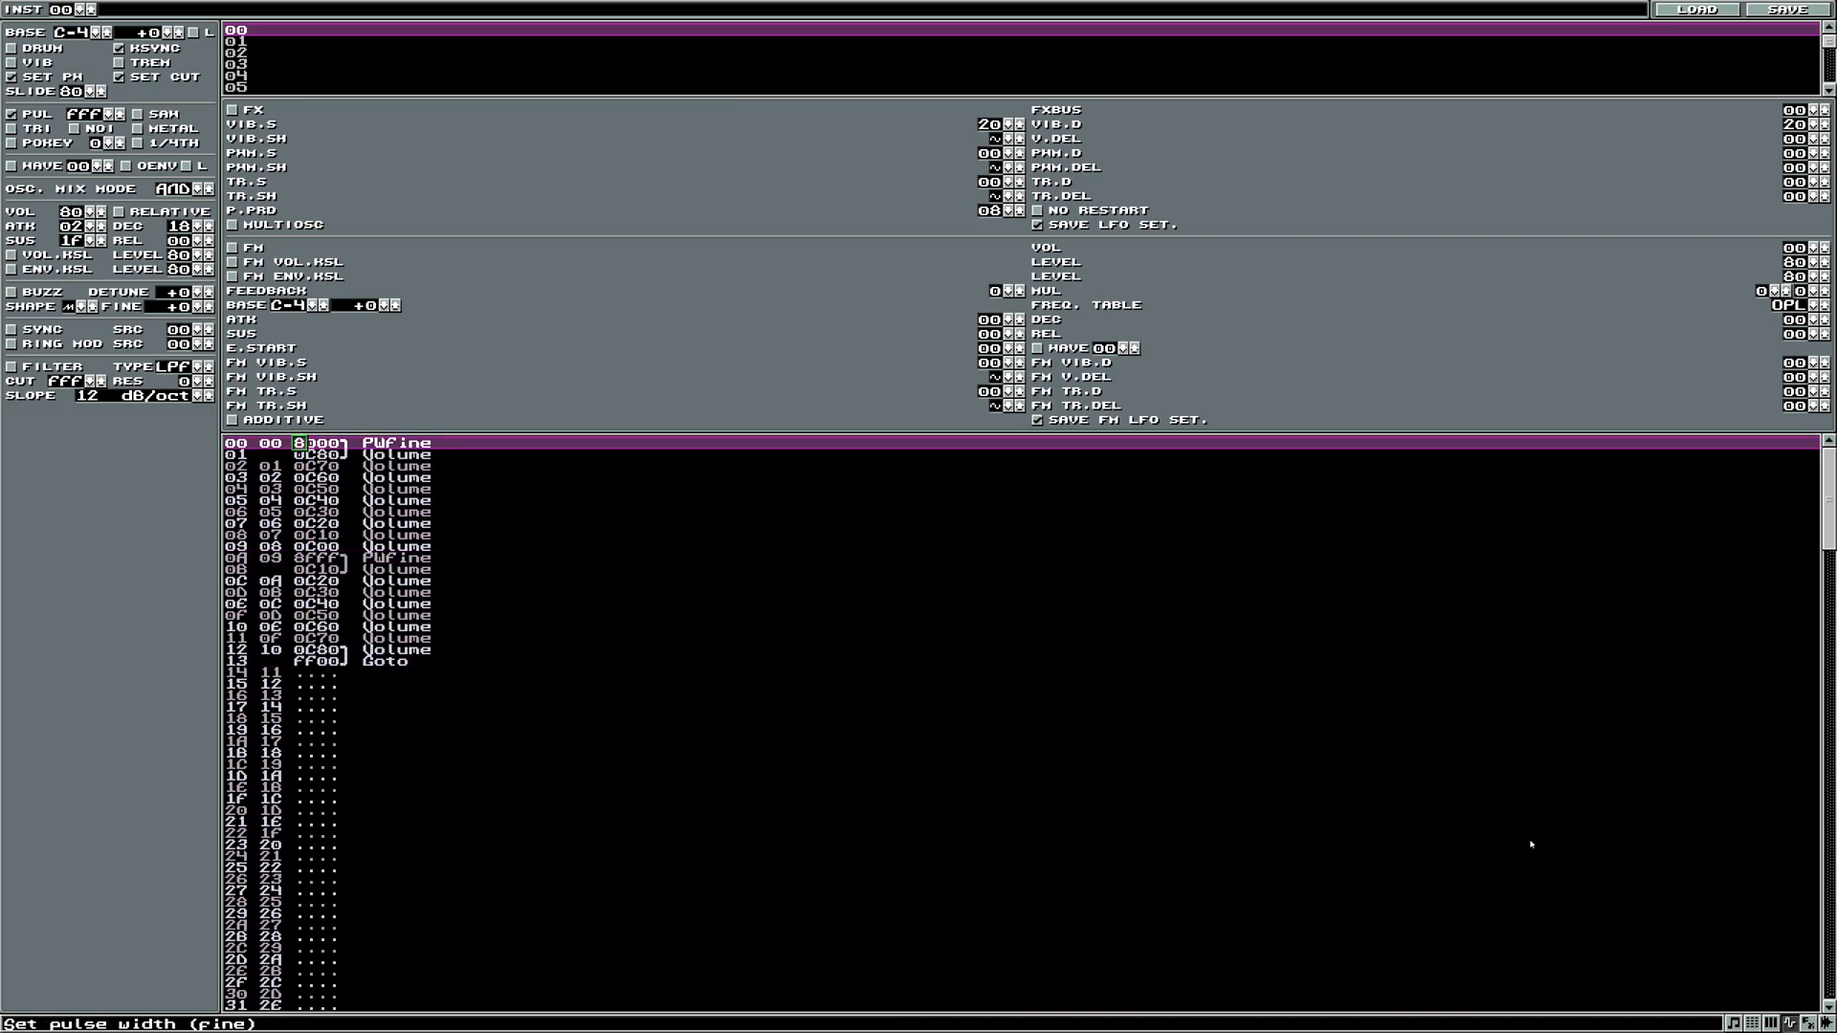
# - Enable the oscilloscope display and reopen the instrument editor
pyautogui.click(1771, 1024)
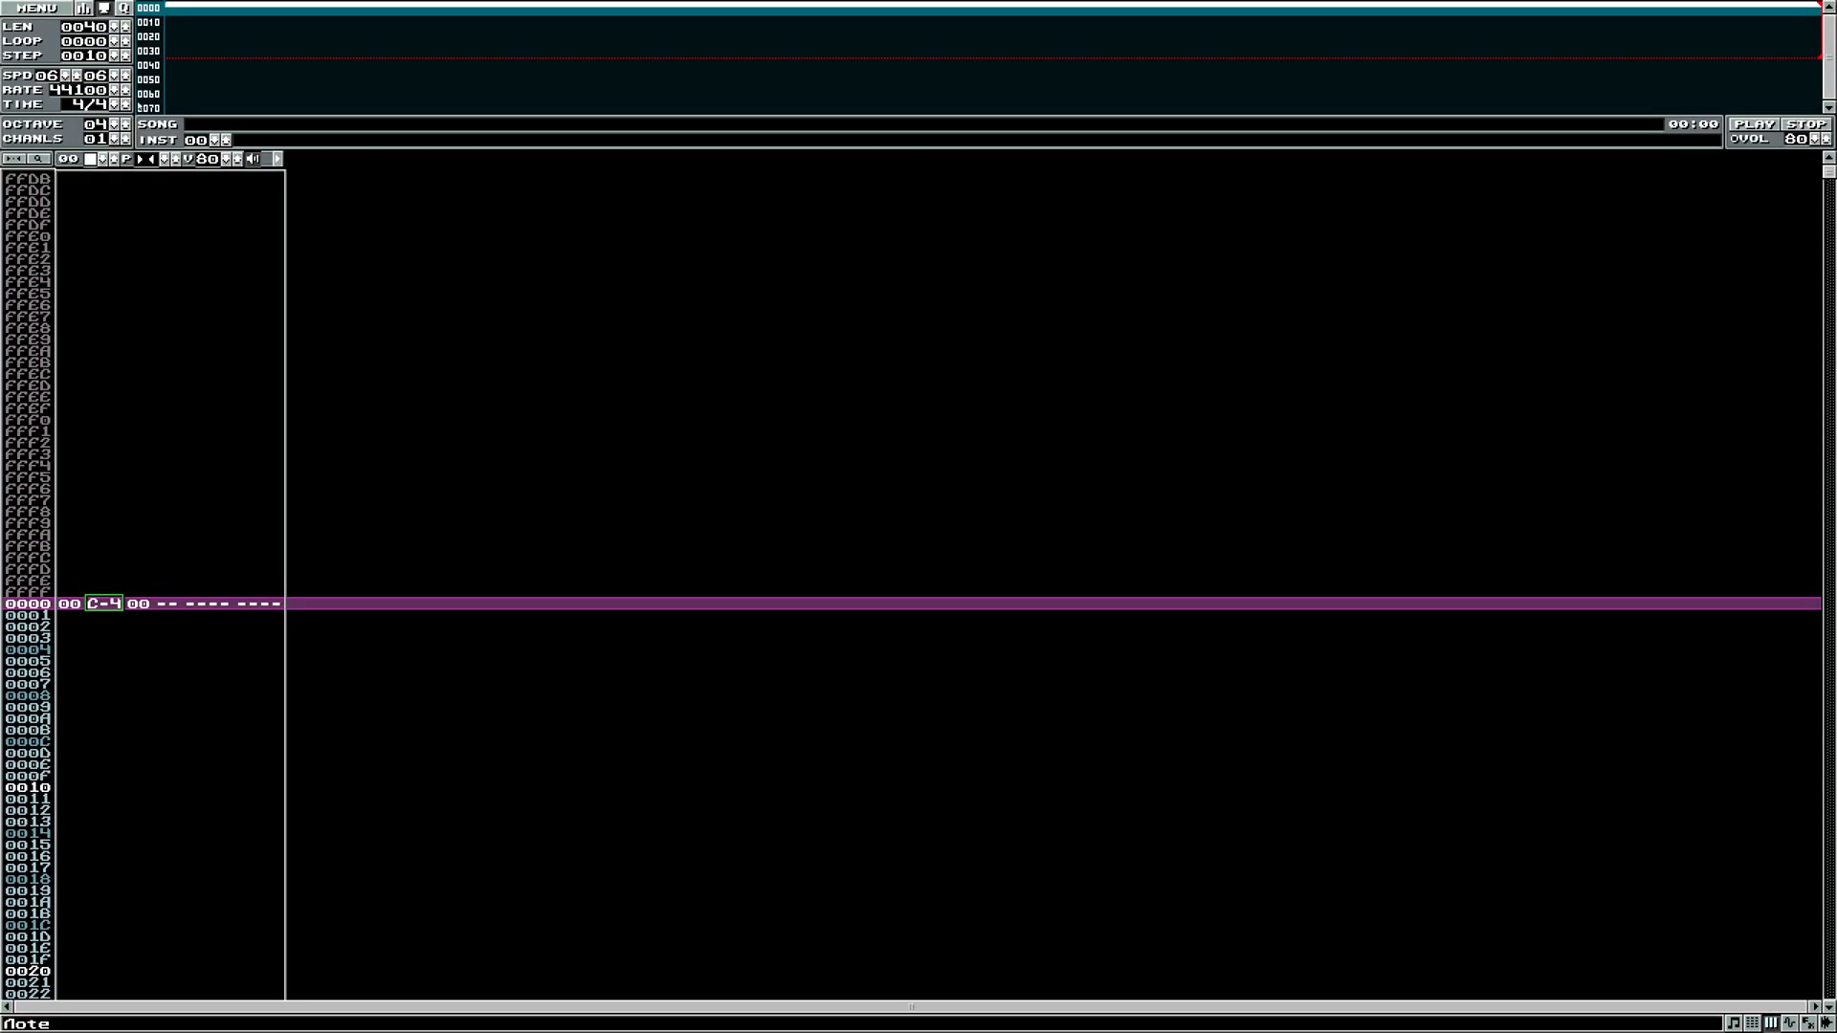
pyautogui.click(86, 92)
pyautogui.click(60, 14)
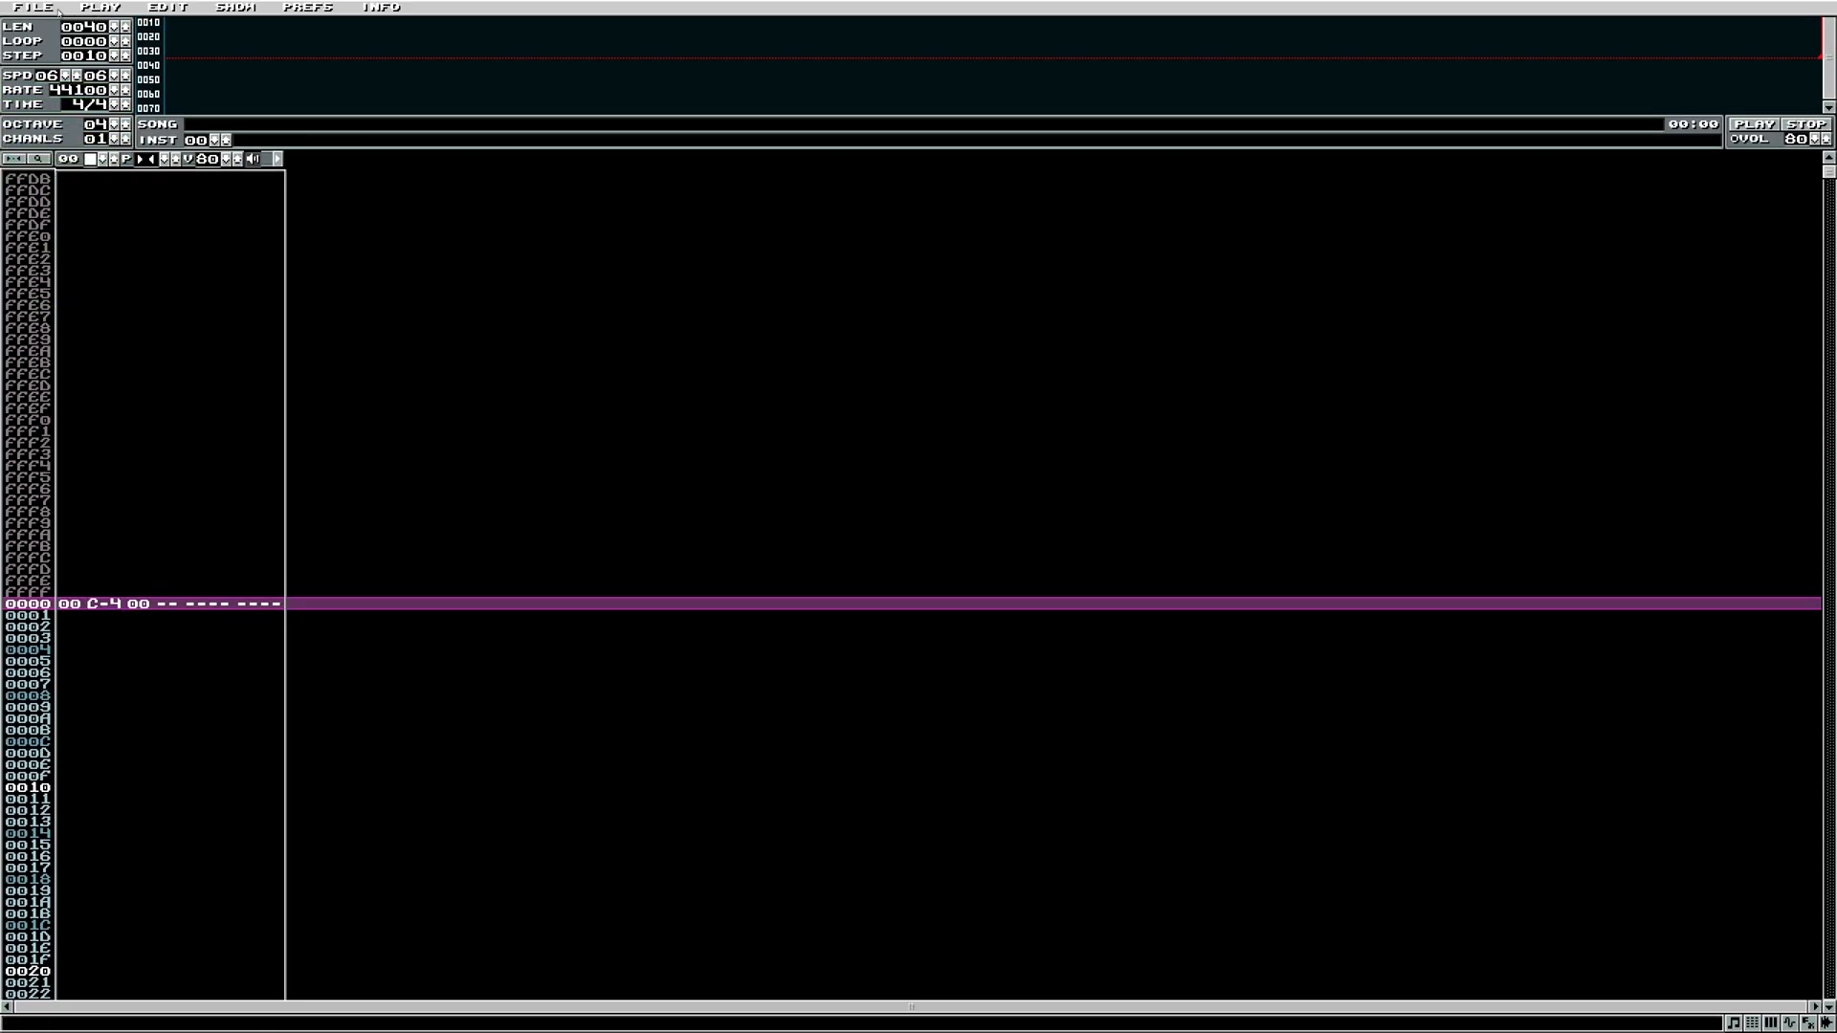
pyautogui.moveTo(236, 9)
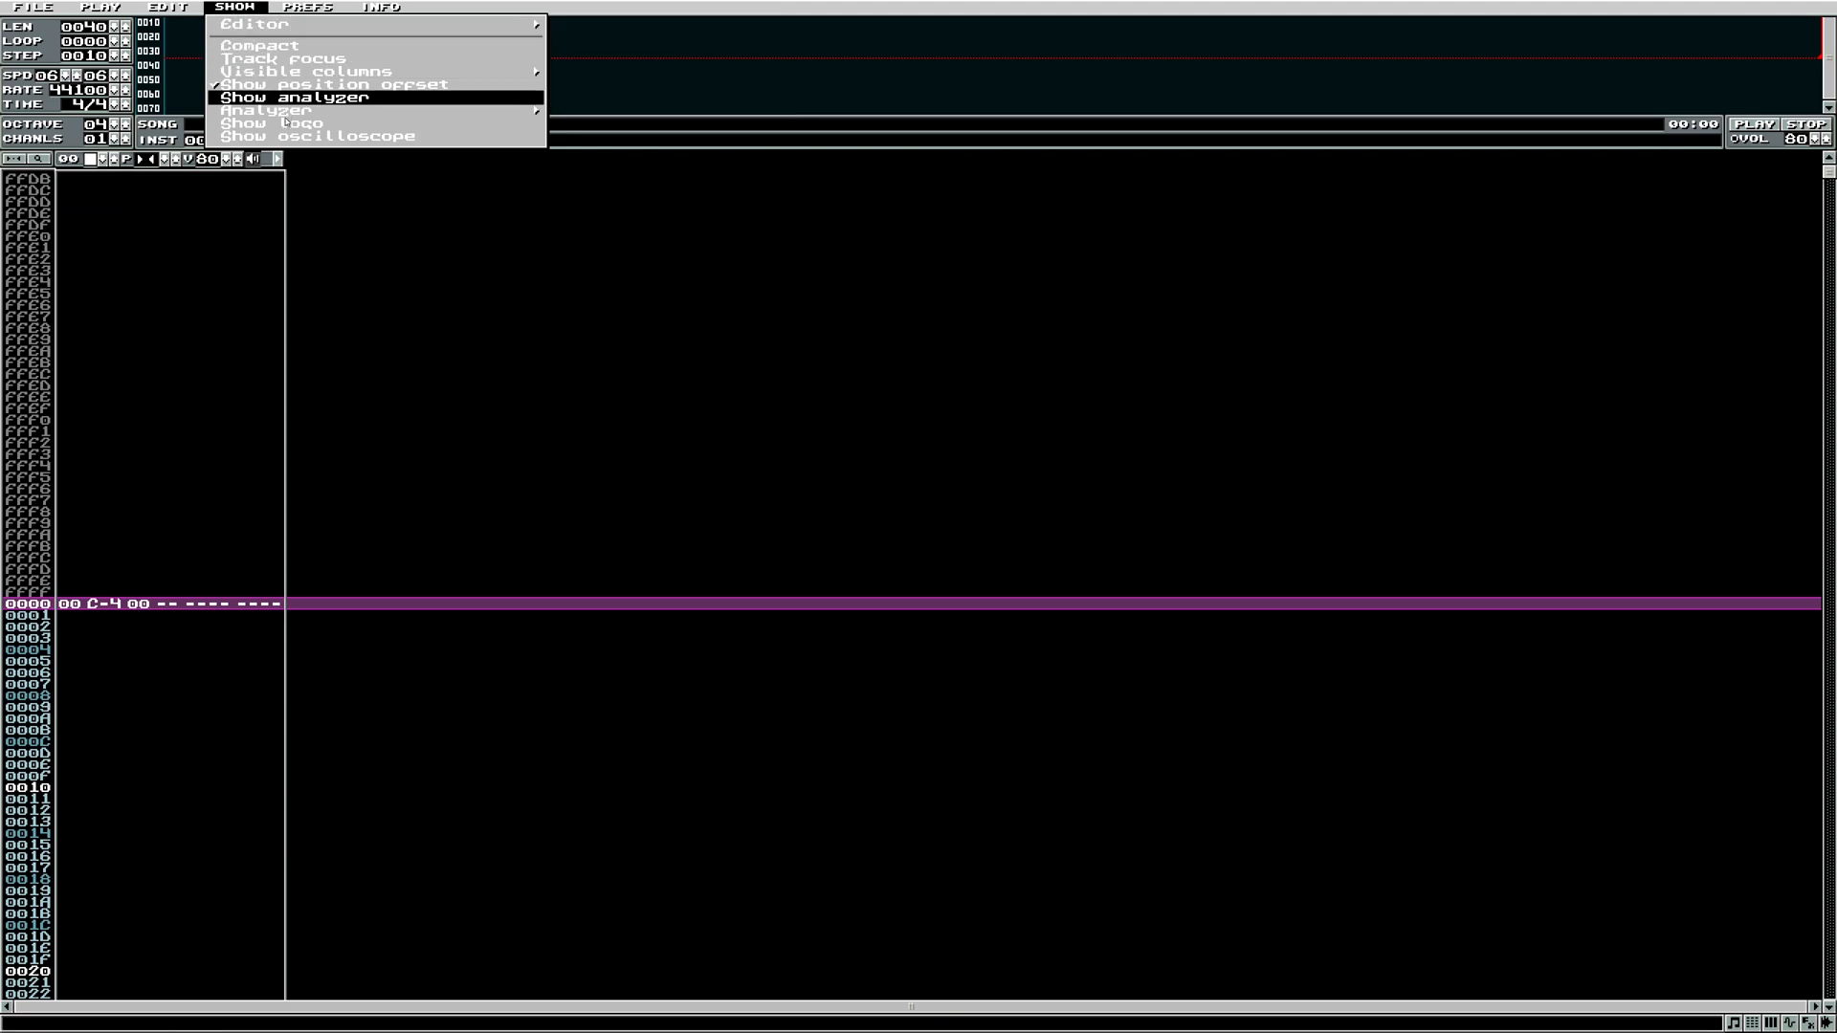
pyautogui.click(316, 136)
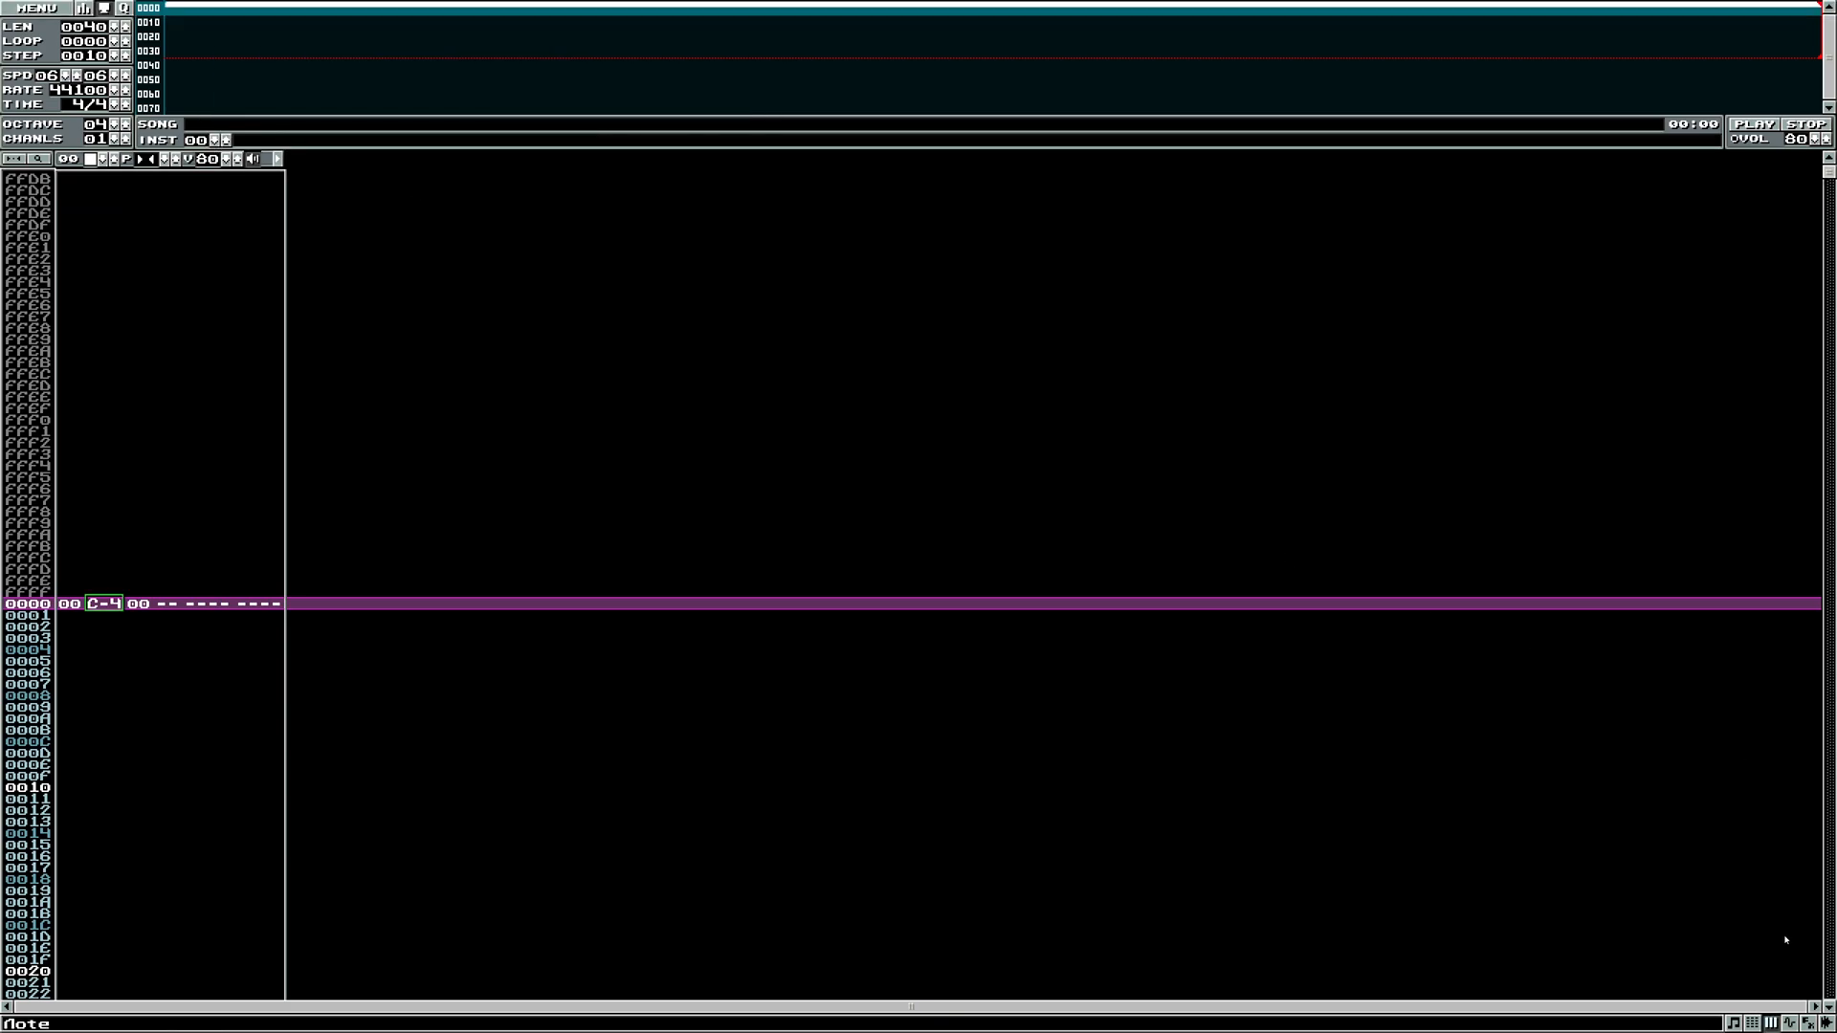
pyautogui.click(1789, 1024)
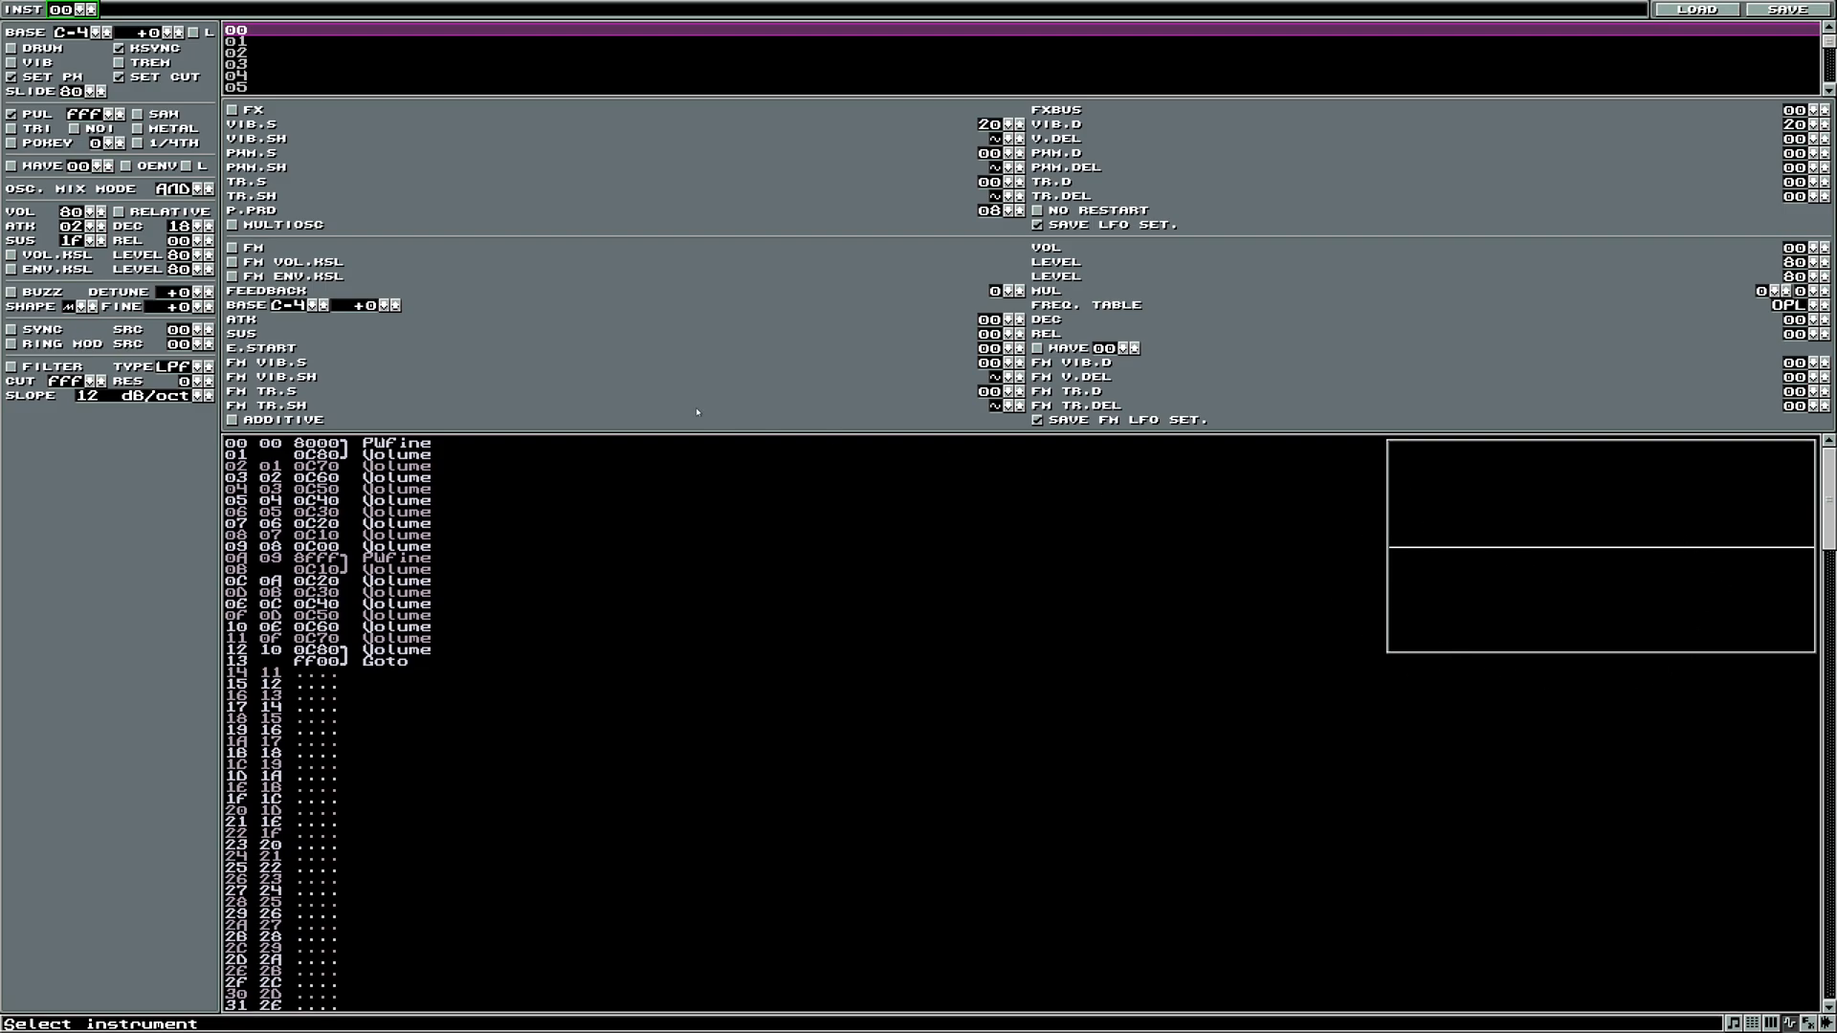
# - Lower instrument 00's program period to 02 while auditioning its note
pyautogui.click(857, 501)
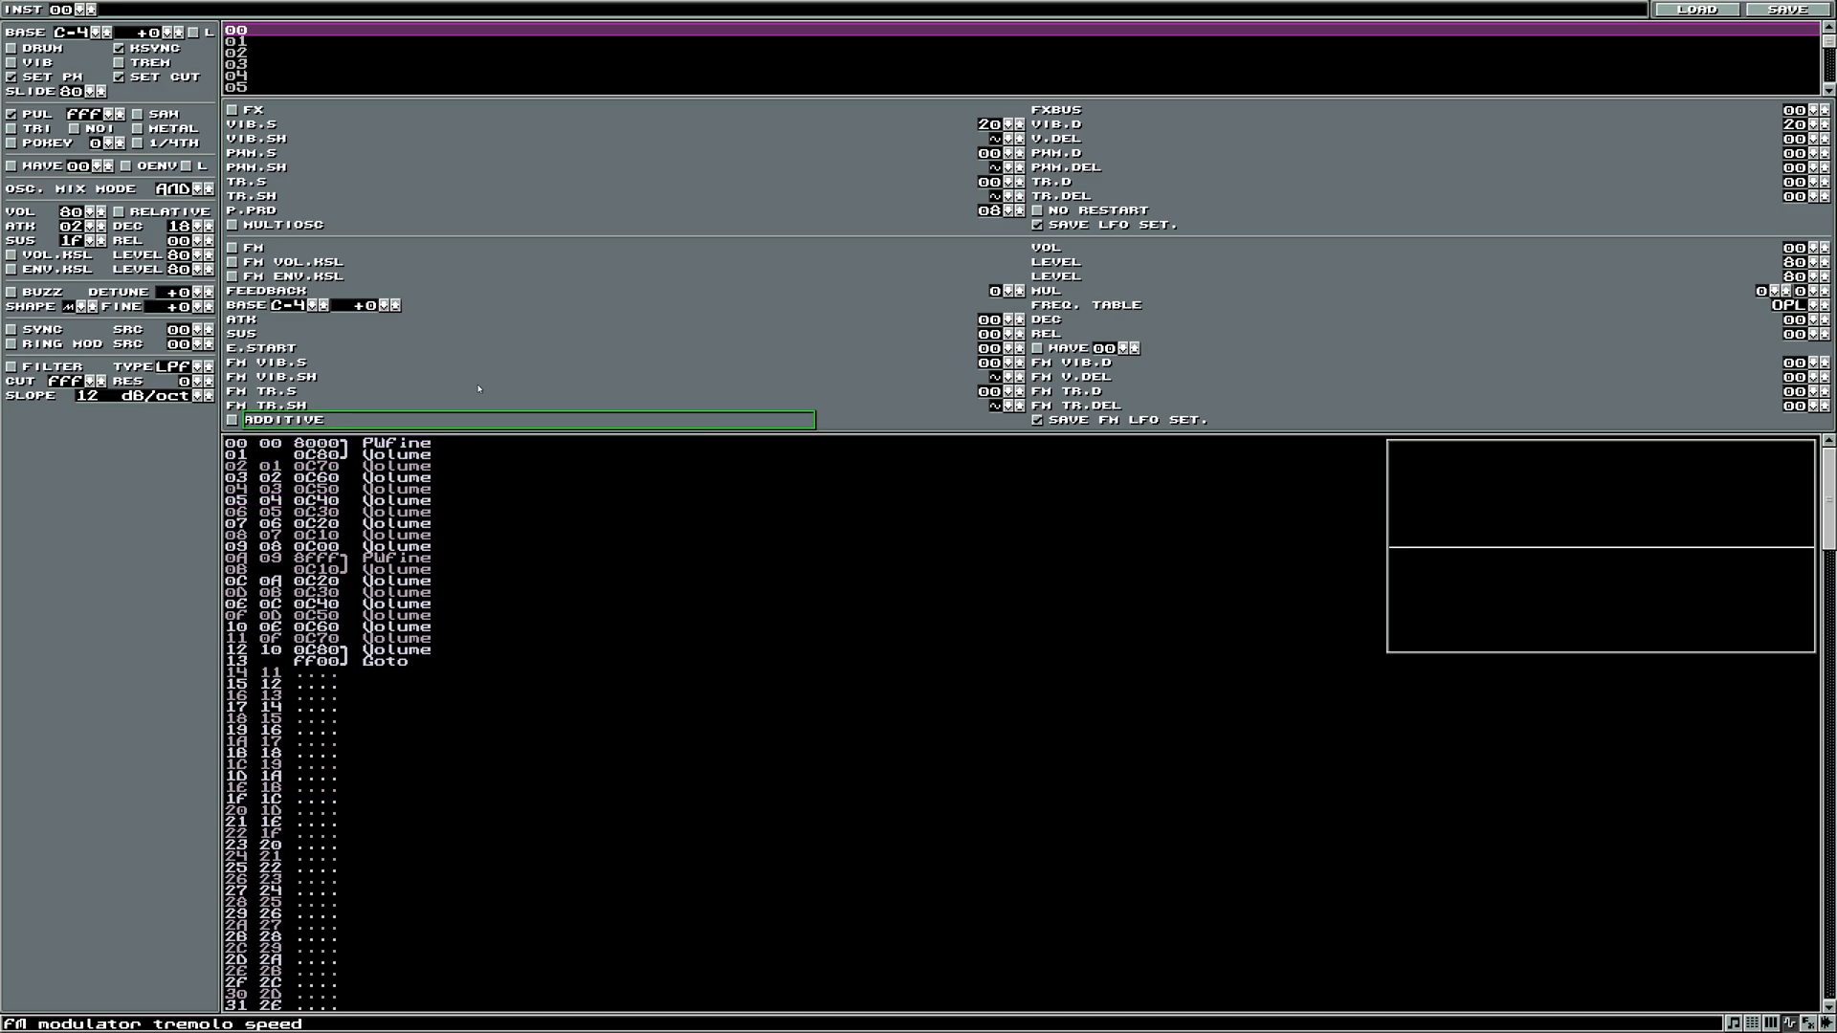
pyautogui.press('z')
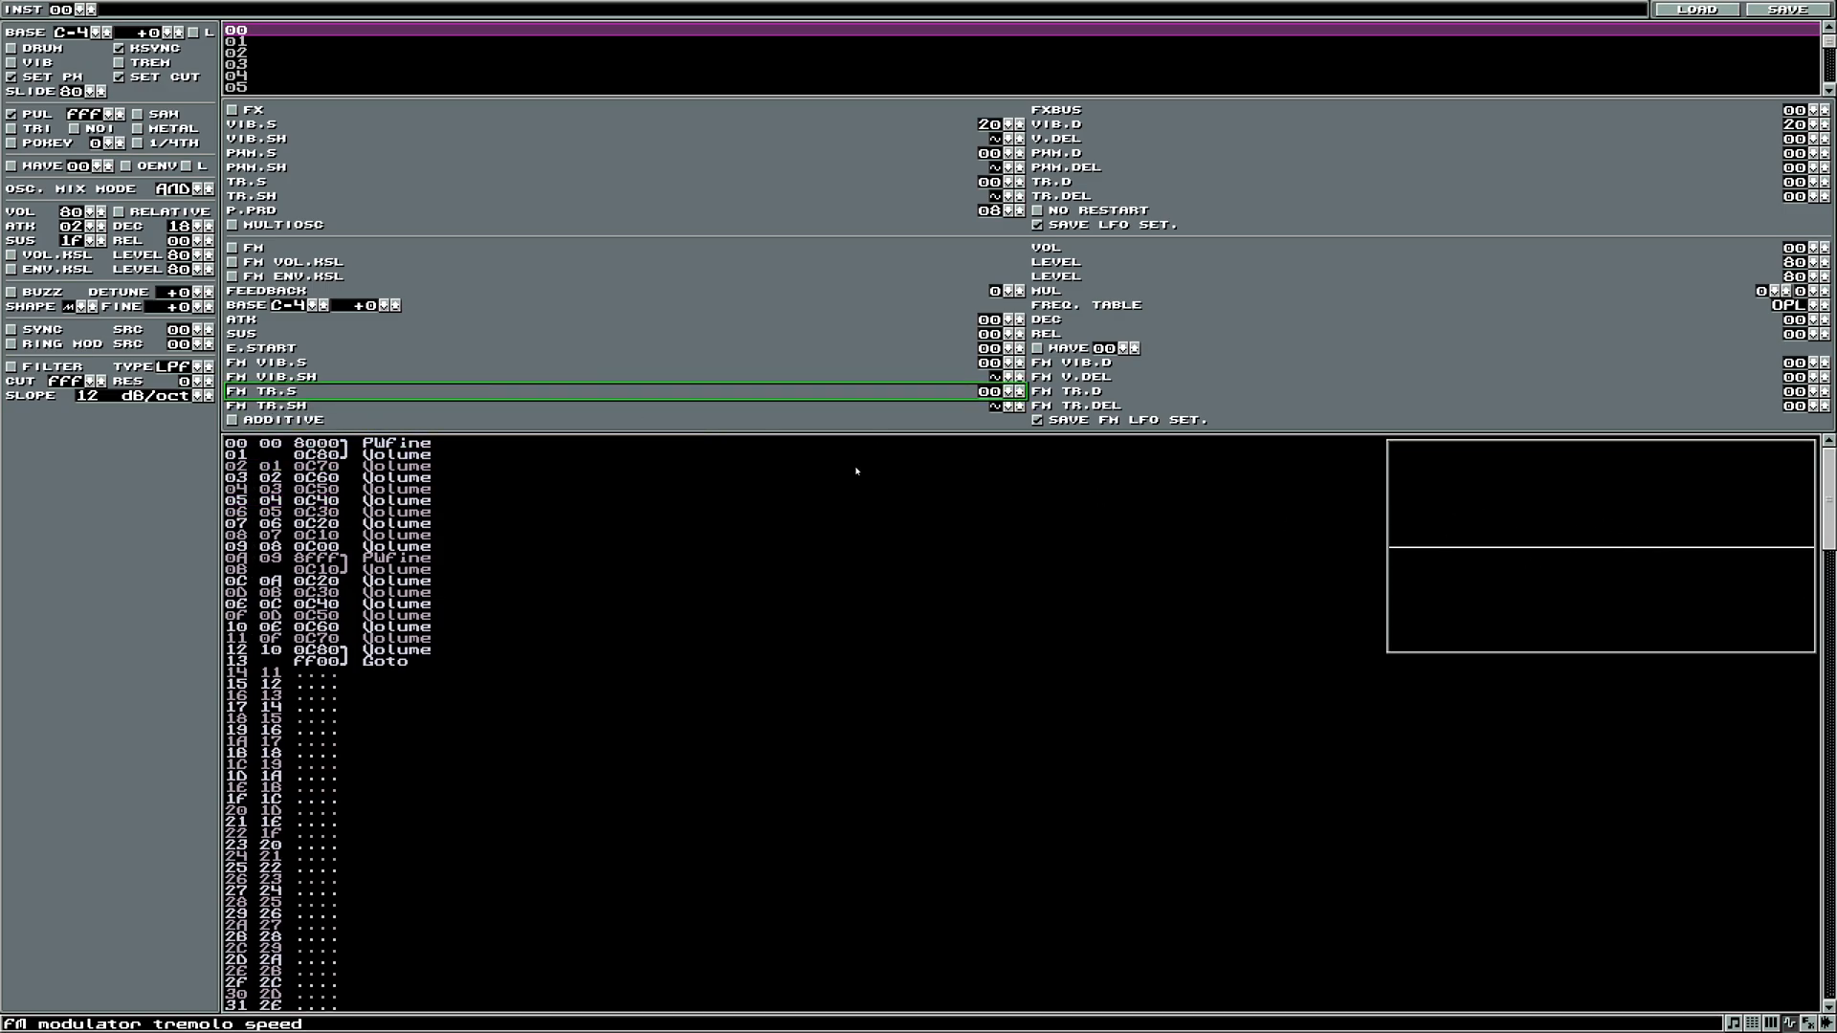
pyautogui.scroll(-5, 1011, 216)
pyautogui.press('z')
pyautogui.scroll(-1, 1011, 216)
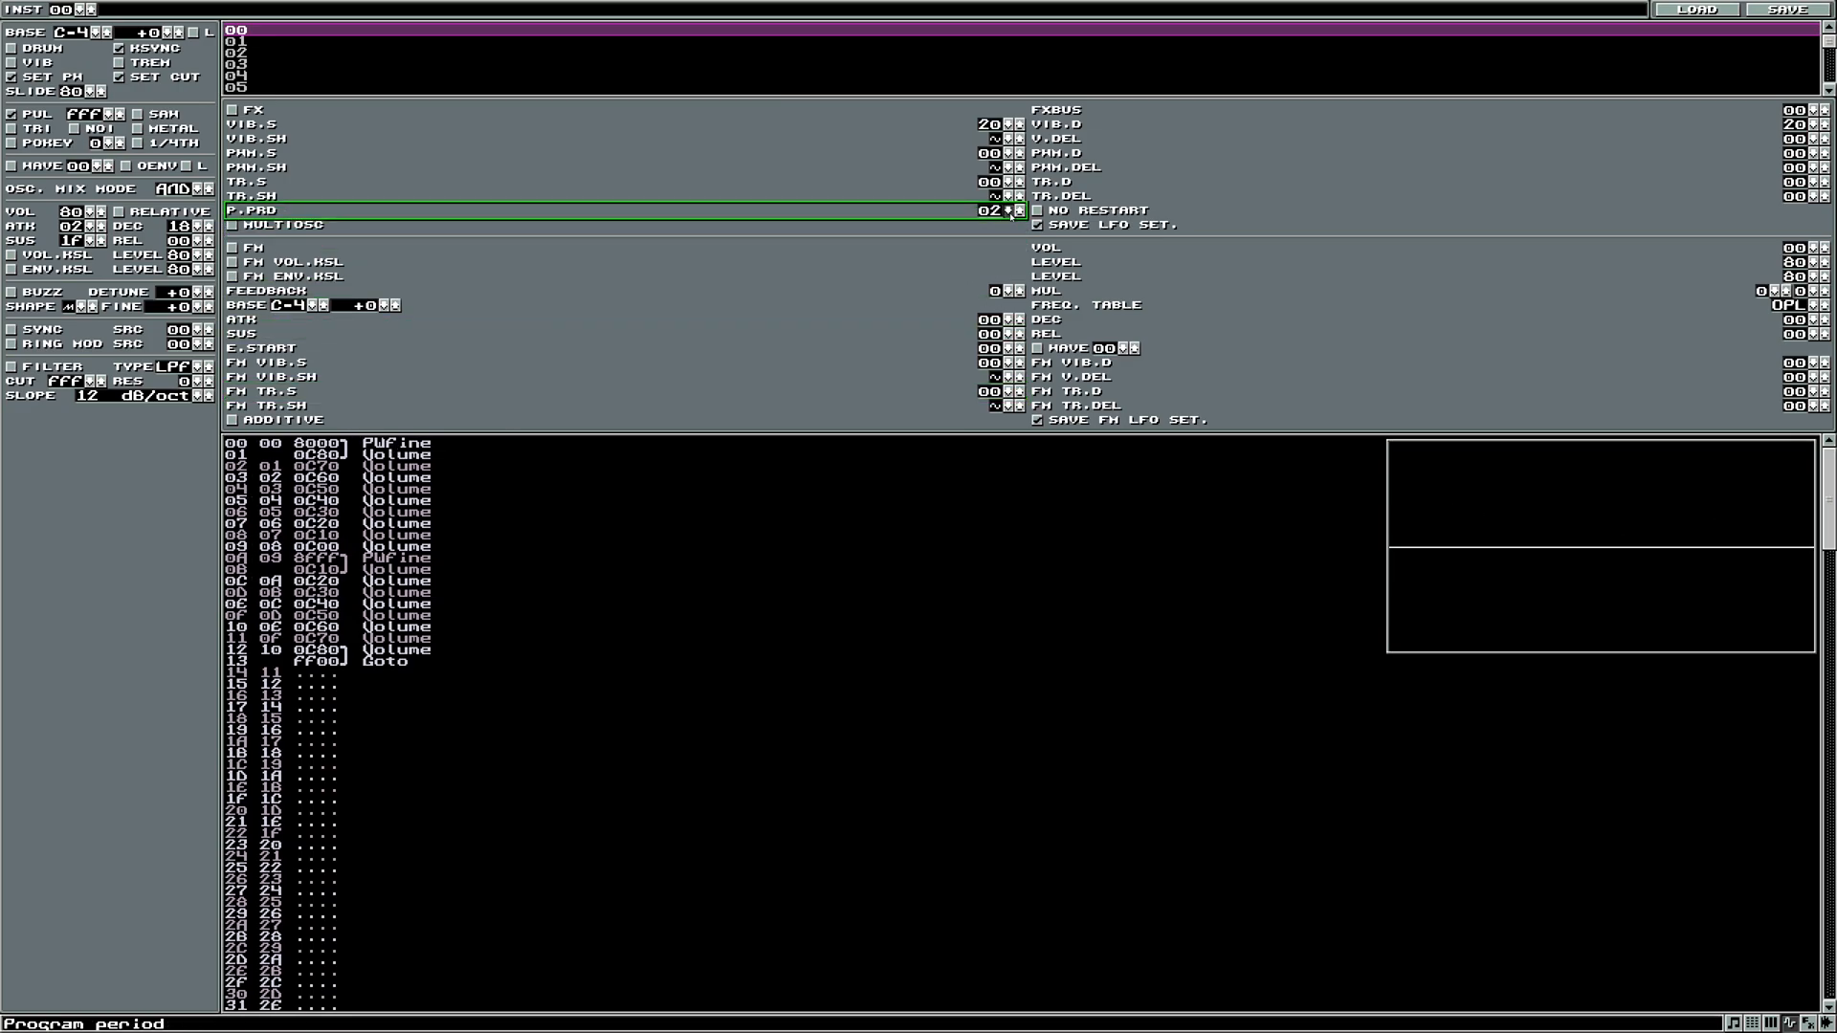
pyautogui.scroll(-1, 1012, 216)
pyautogui.press('z')
# - Start a new song, clearing the current song and its data
pyautogui.press('F2')
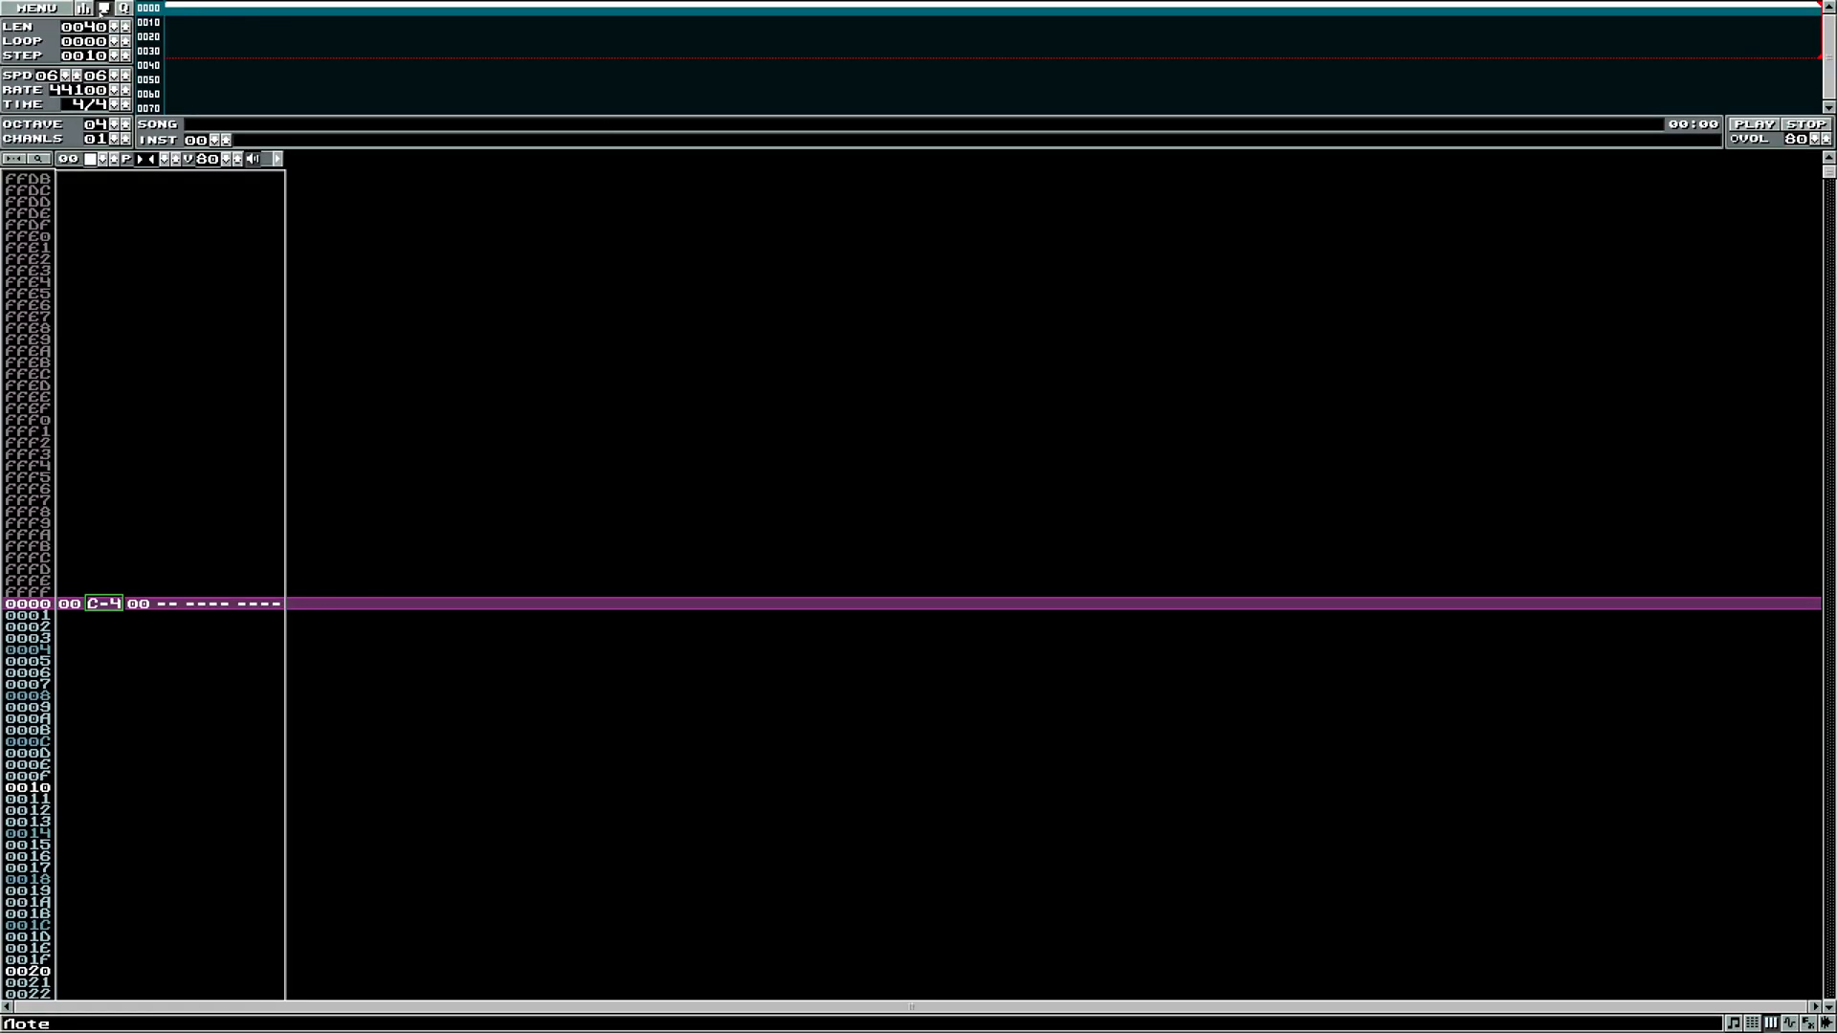
pyautogui.click(50, 10)
pyautogui.click(64, 23)
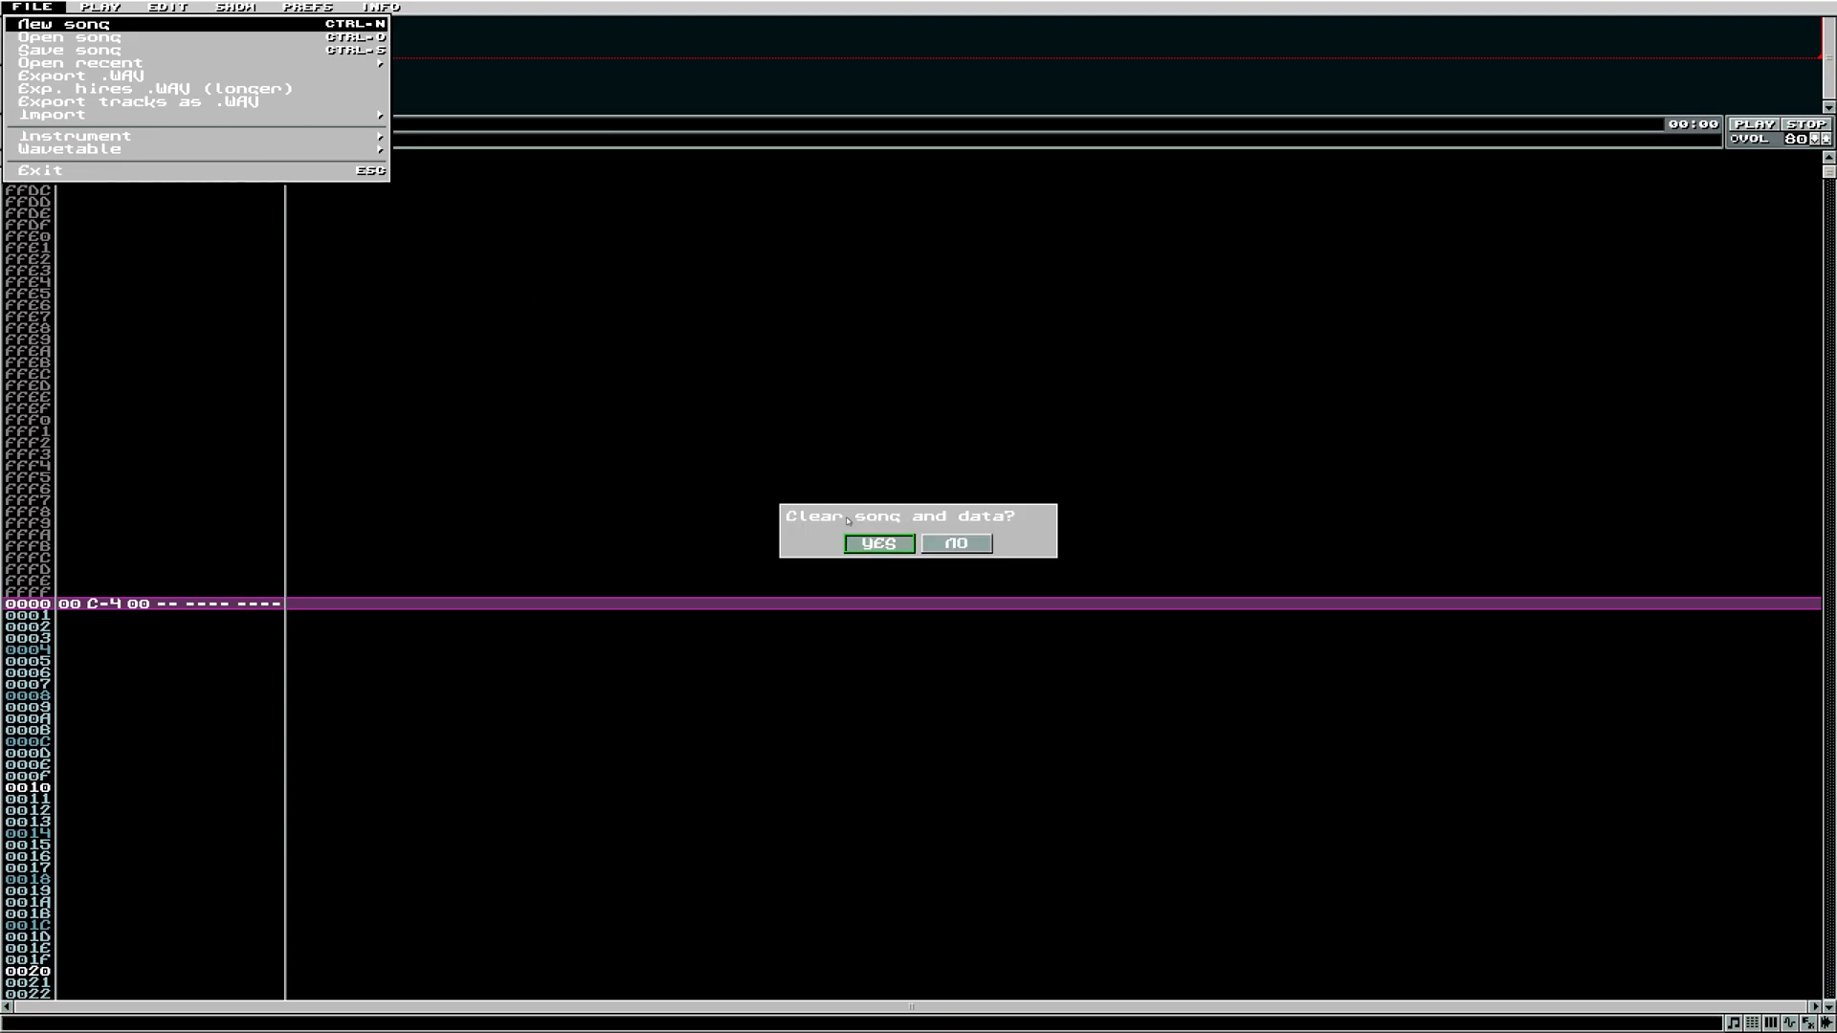
pyautogui.click(879, 544)
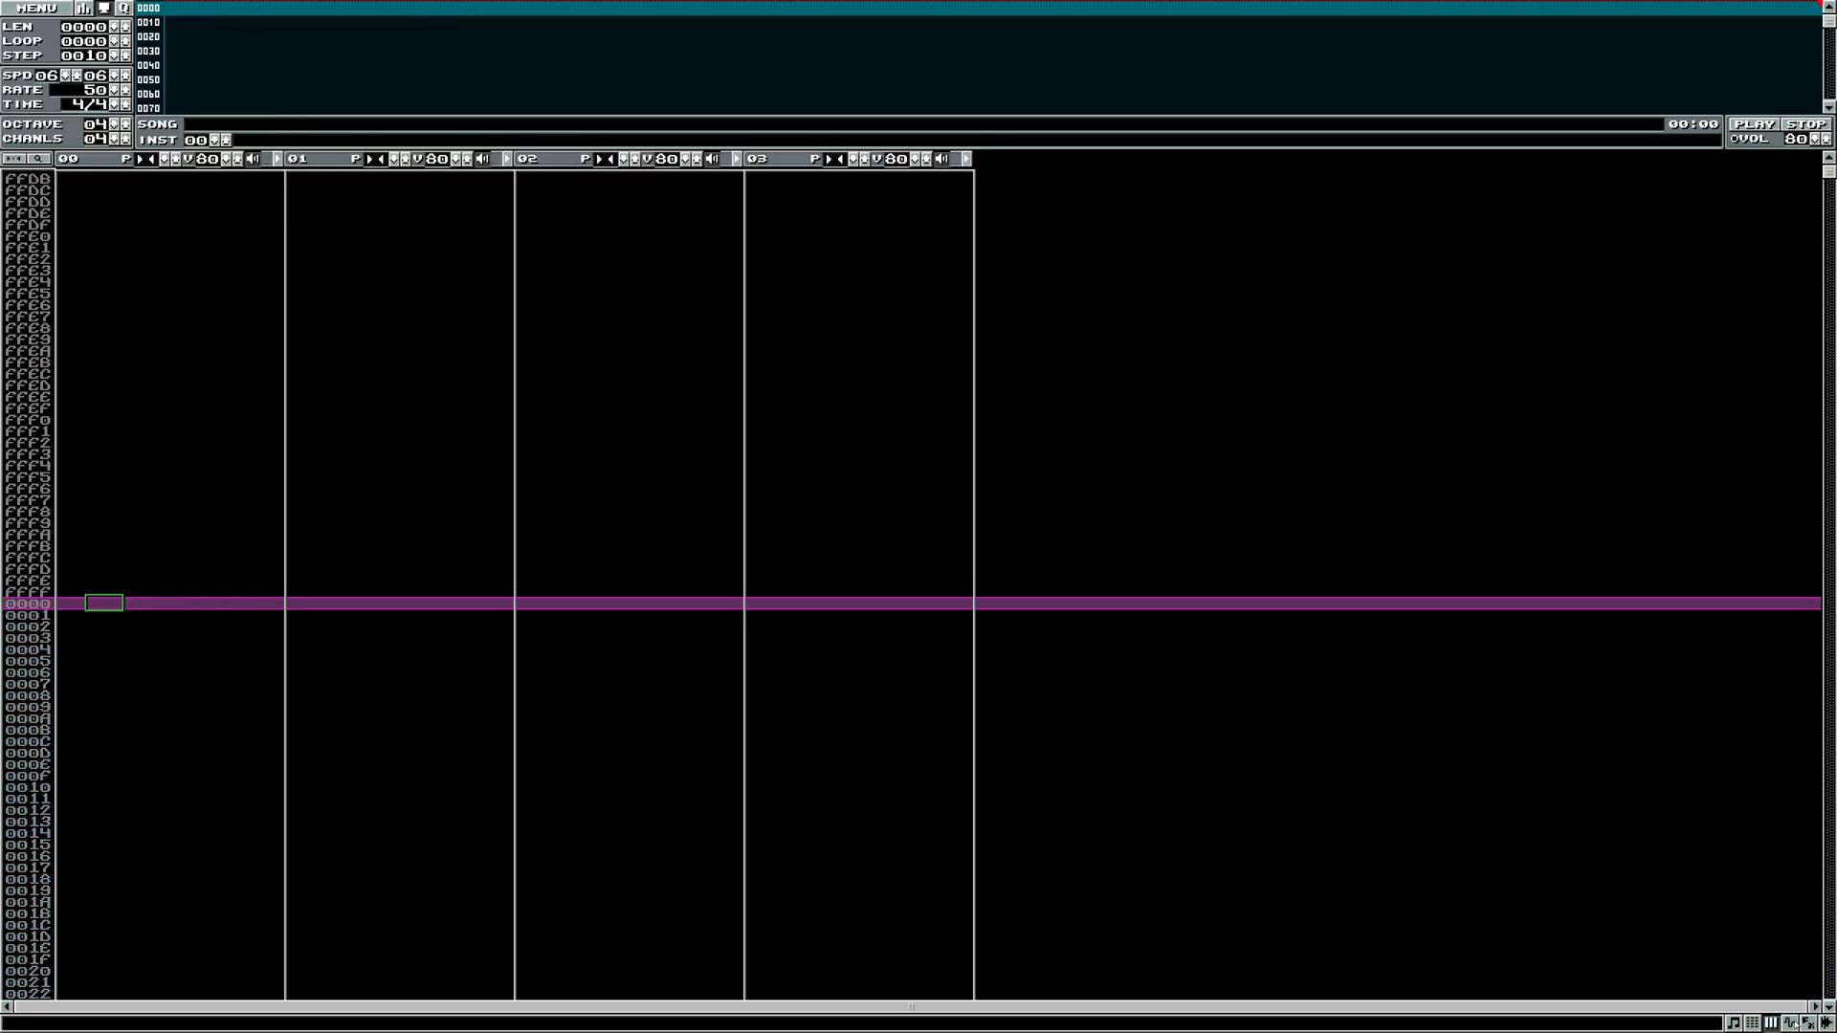
# - Audition the new song's default instrument 00 in the instrument editor
pyautogui.click(52, 125)
pyautogui.press('F3')
pyautogui.click(352, 350)
pyautogui.press('z')
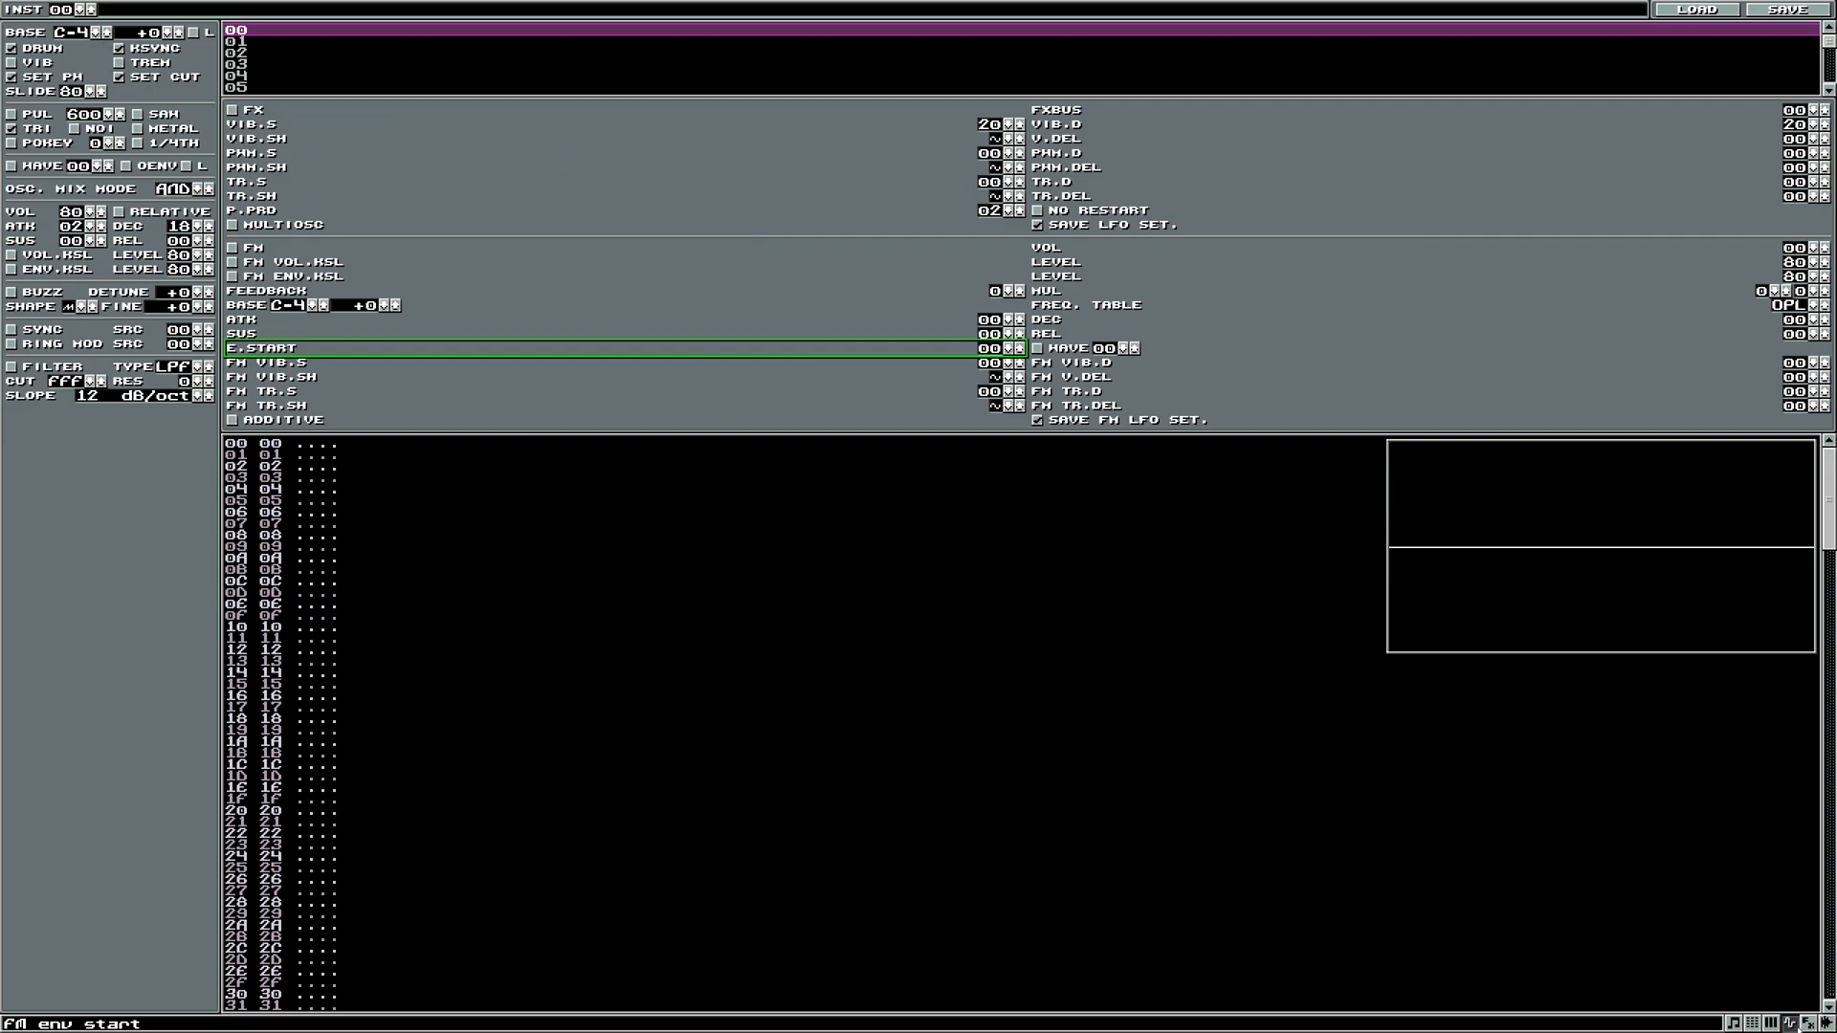
pyautogui.press('z')
# - Set the pattern editor's octave to 4 and audition instrument 00 again
pyautogui.click(1773, 1024)
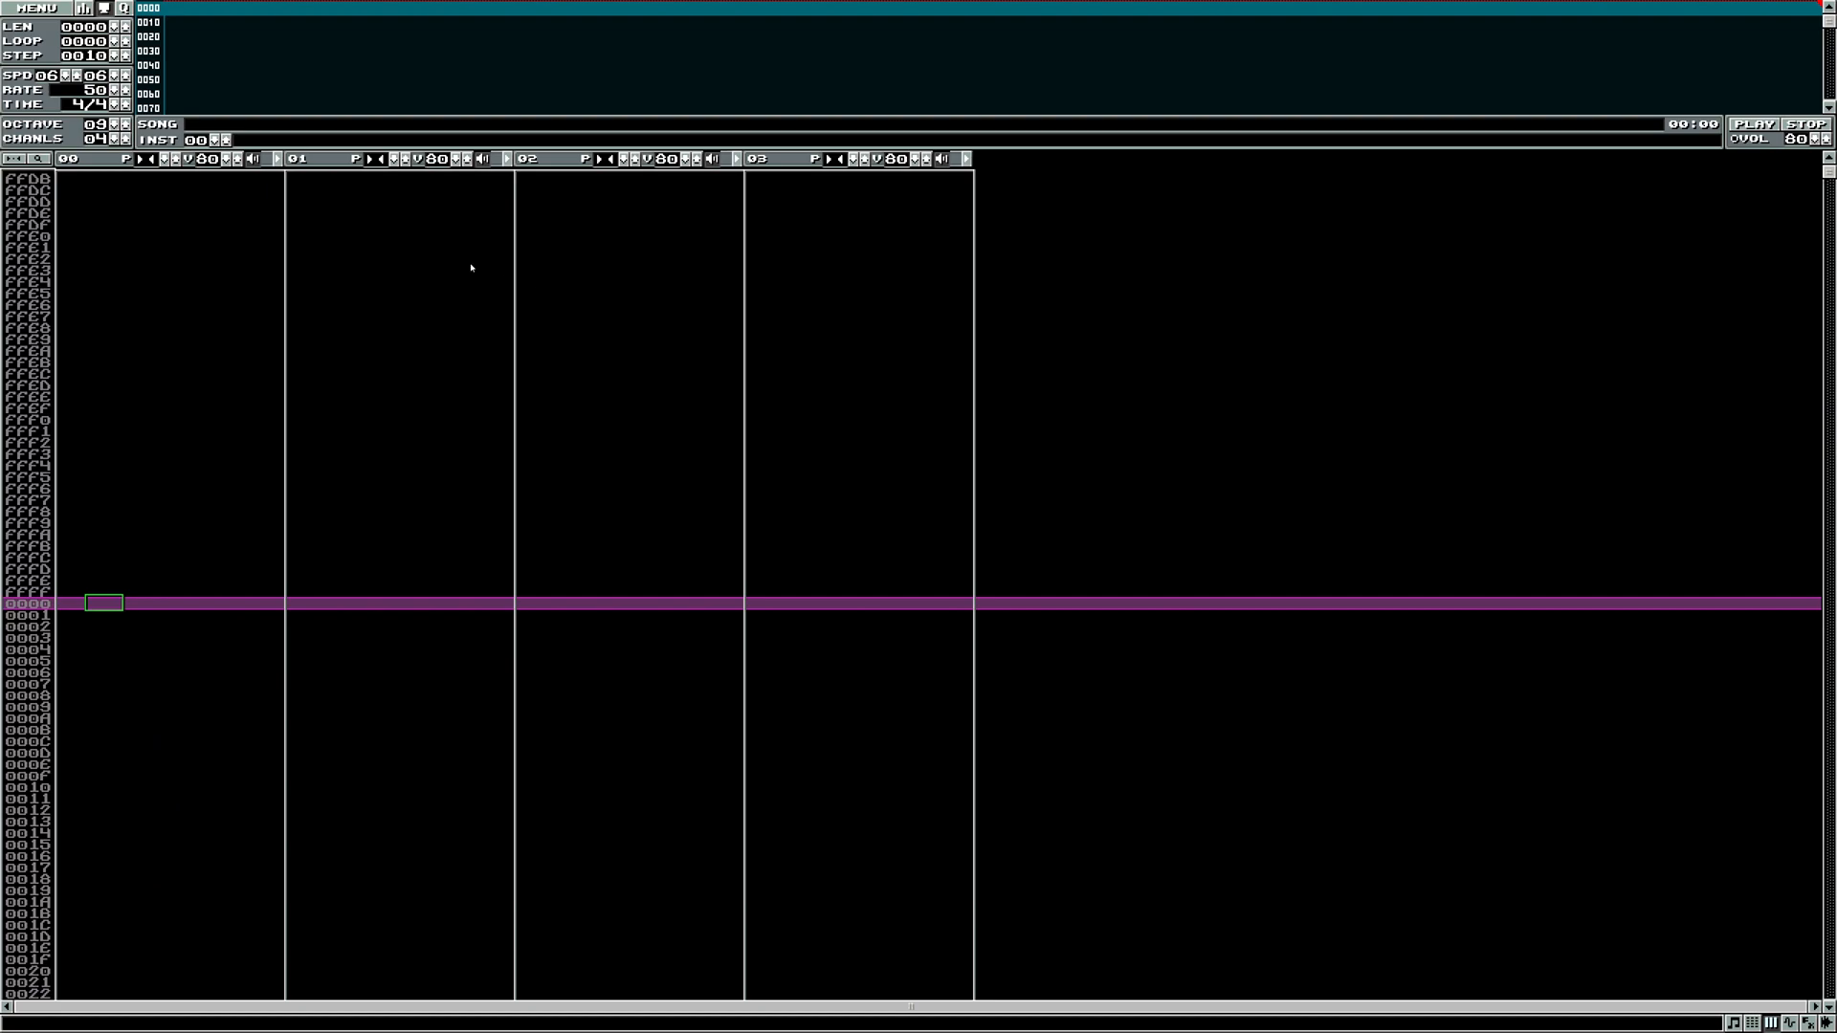
pyautogui.click(114, 122)
pyautogui.write('4')
pyautogui.click(1790, 1024)
pyautogui.press('z')
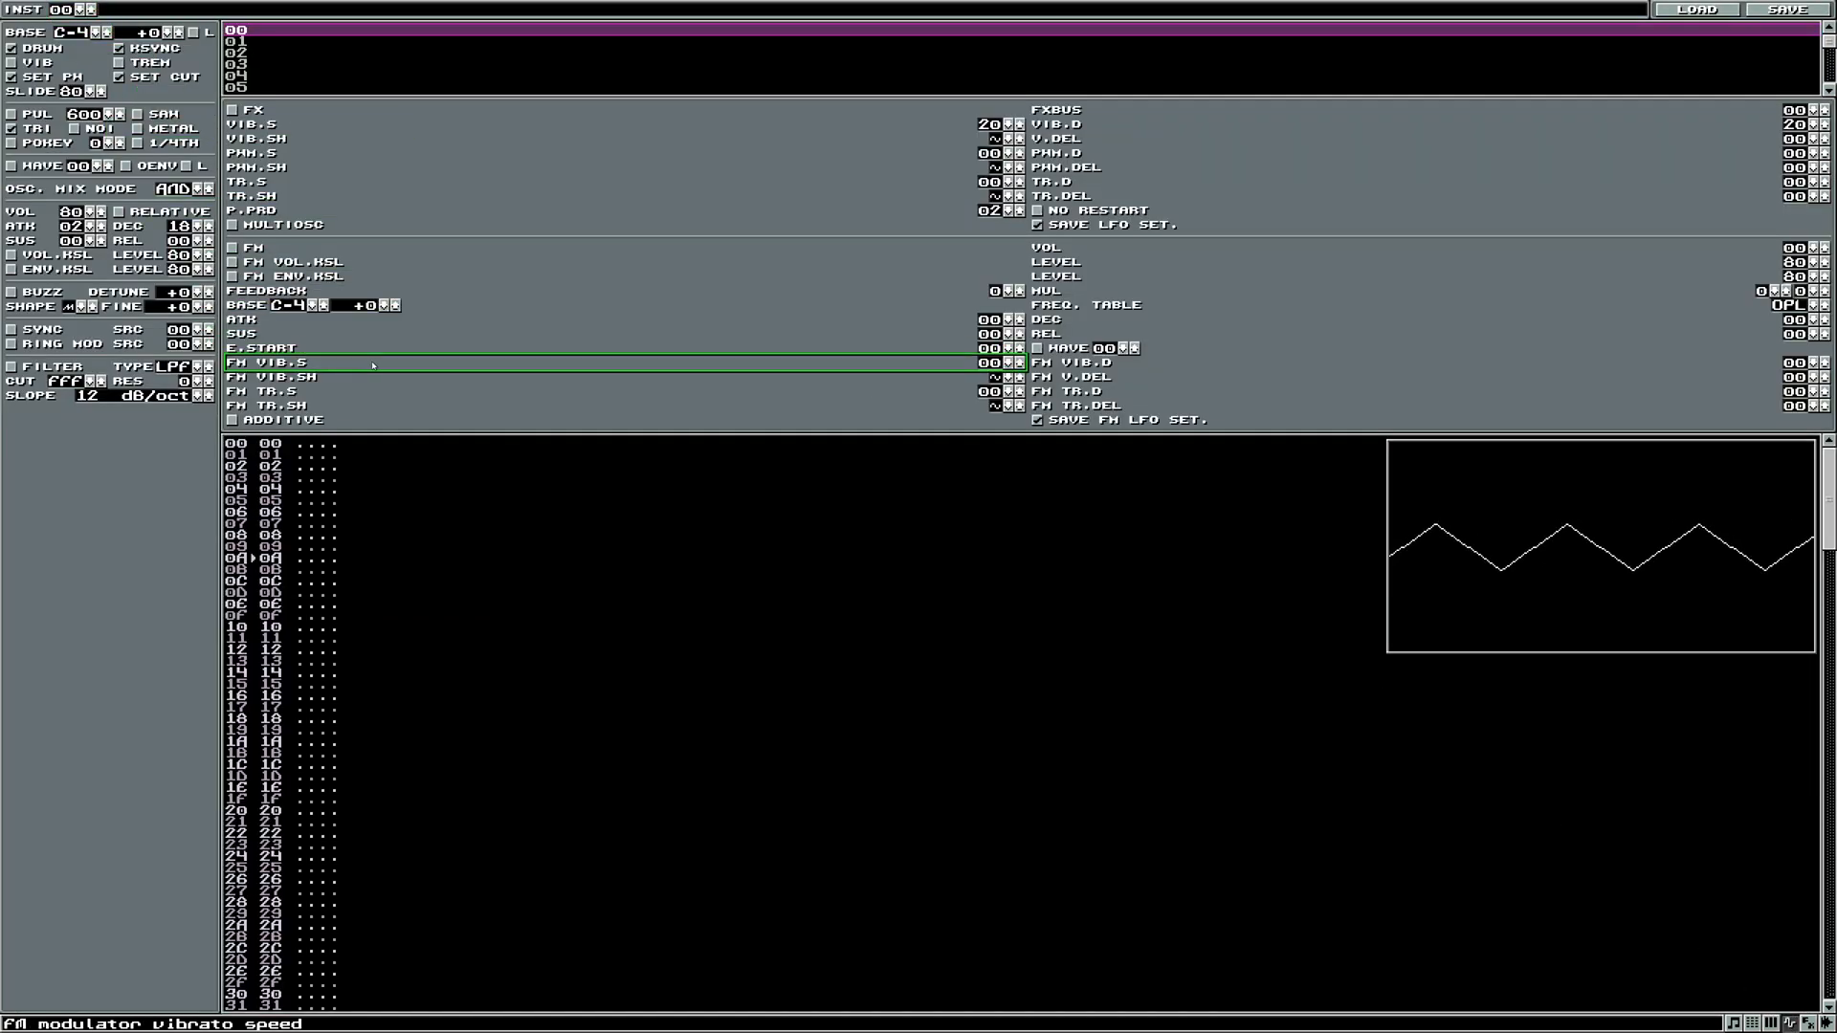
# - Set instrument 00's envelope sustain to 1F, turn off its Drum option, and audition the triangle note
pyautogui.click(102, 241)
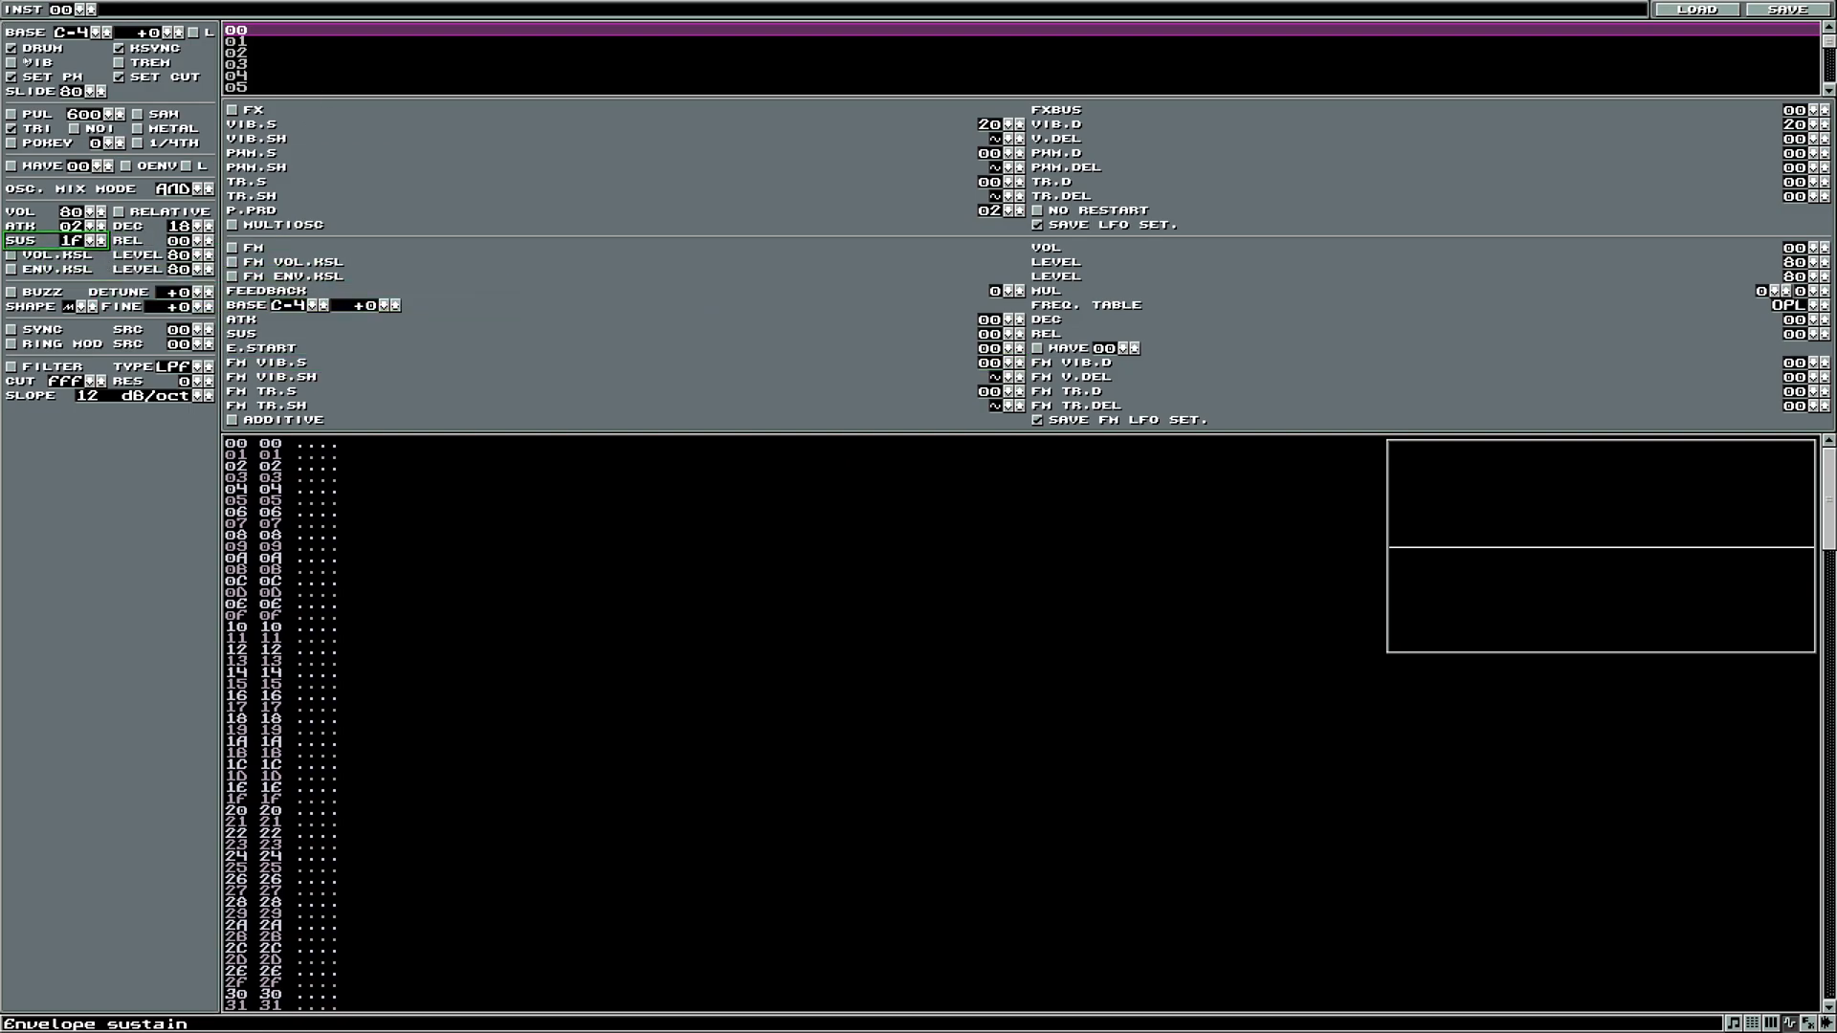
pyautogui.click(40, 51)
pyautogui.press('z')
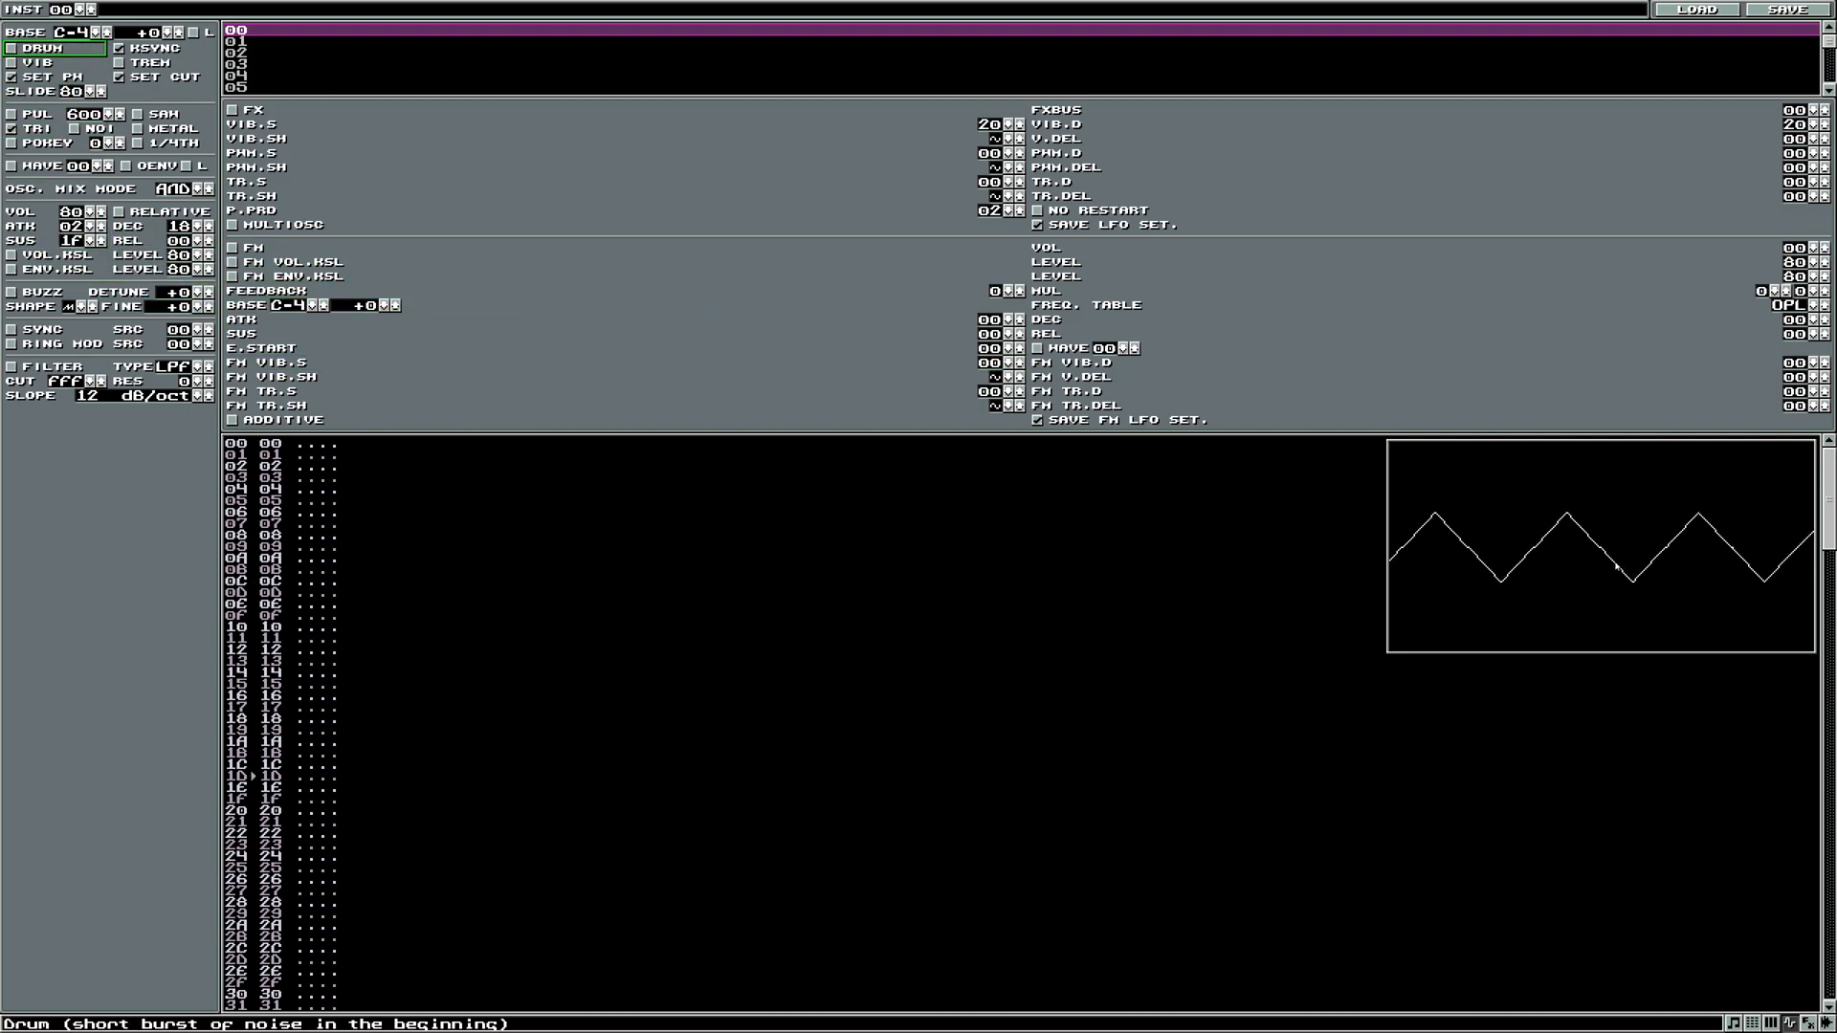
pyautogui.press('z')
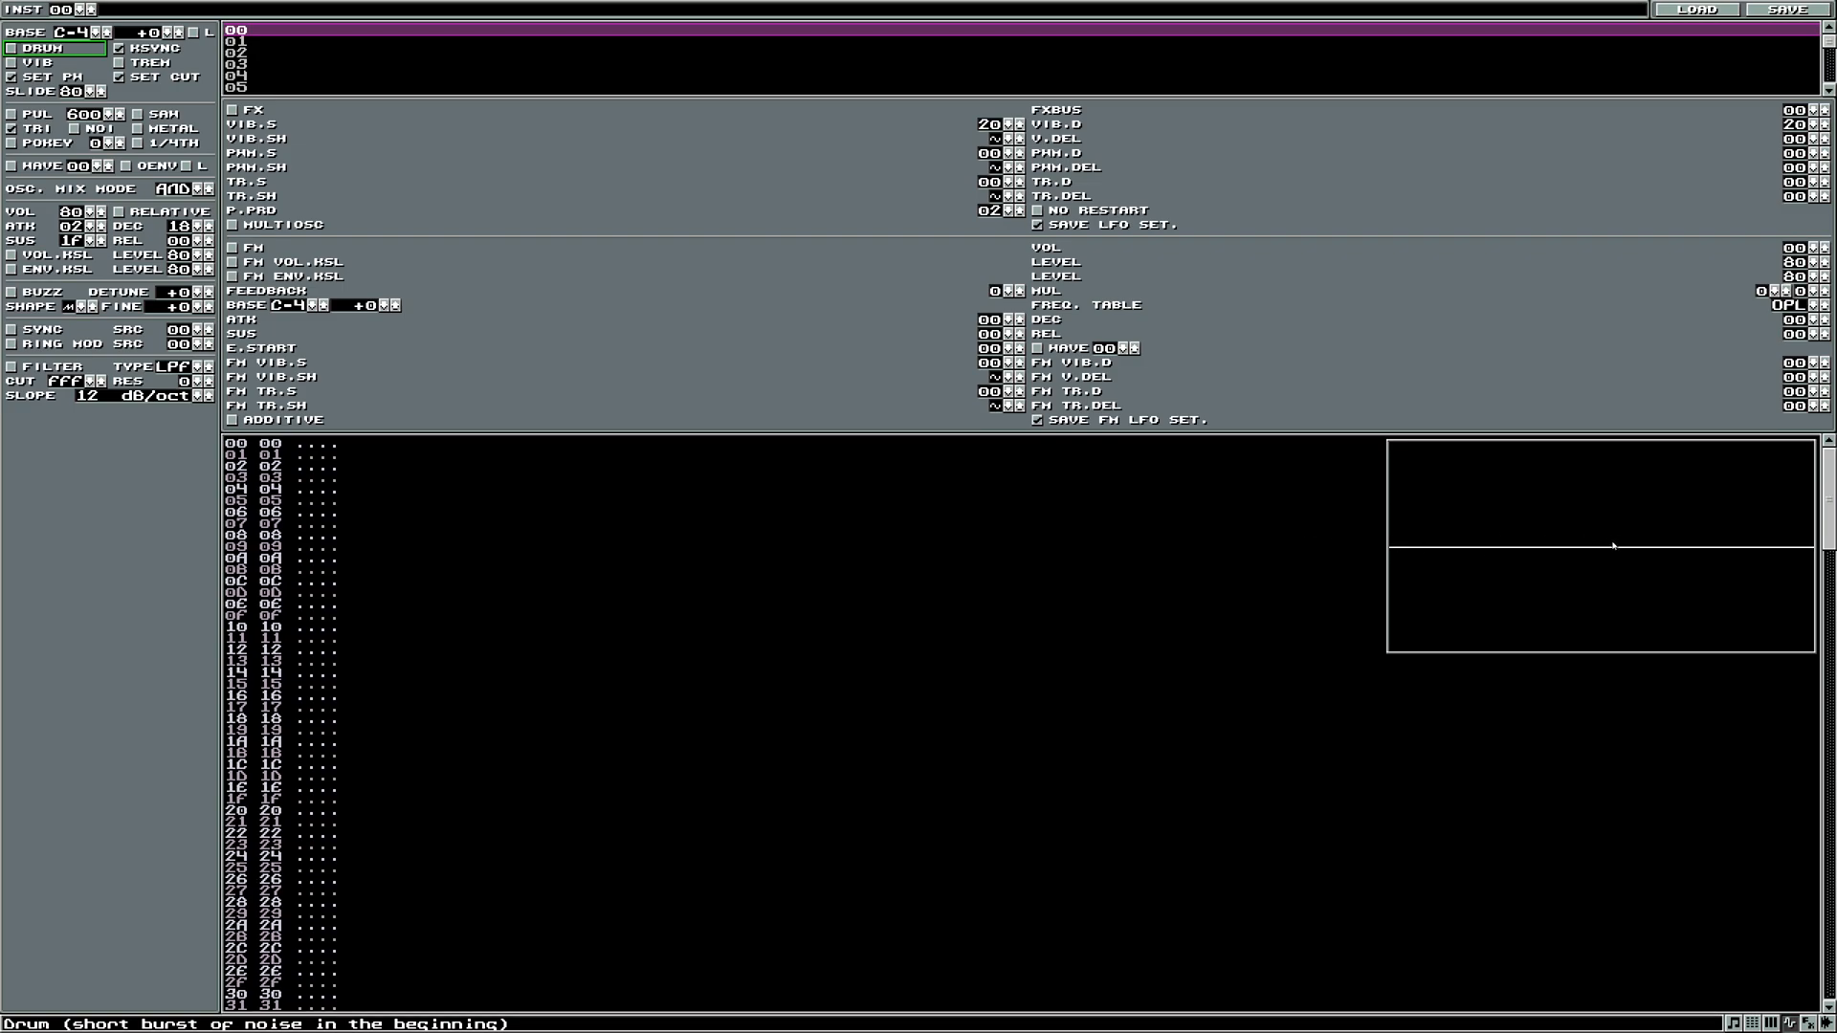
pyautogui.press('z')
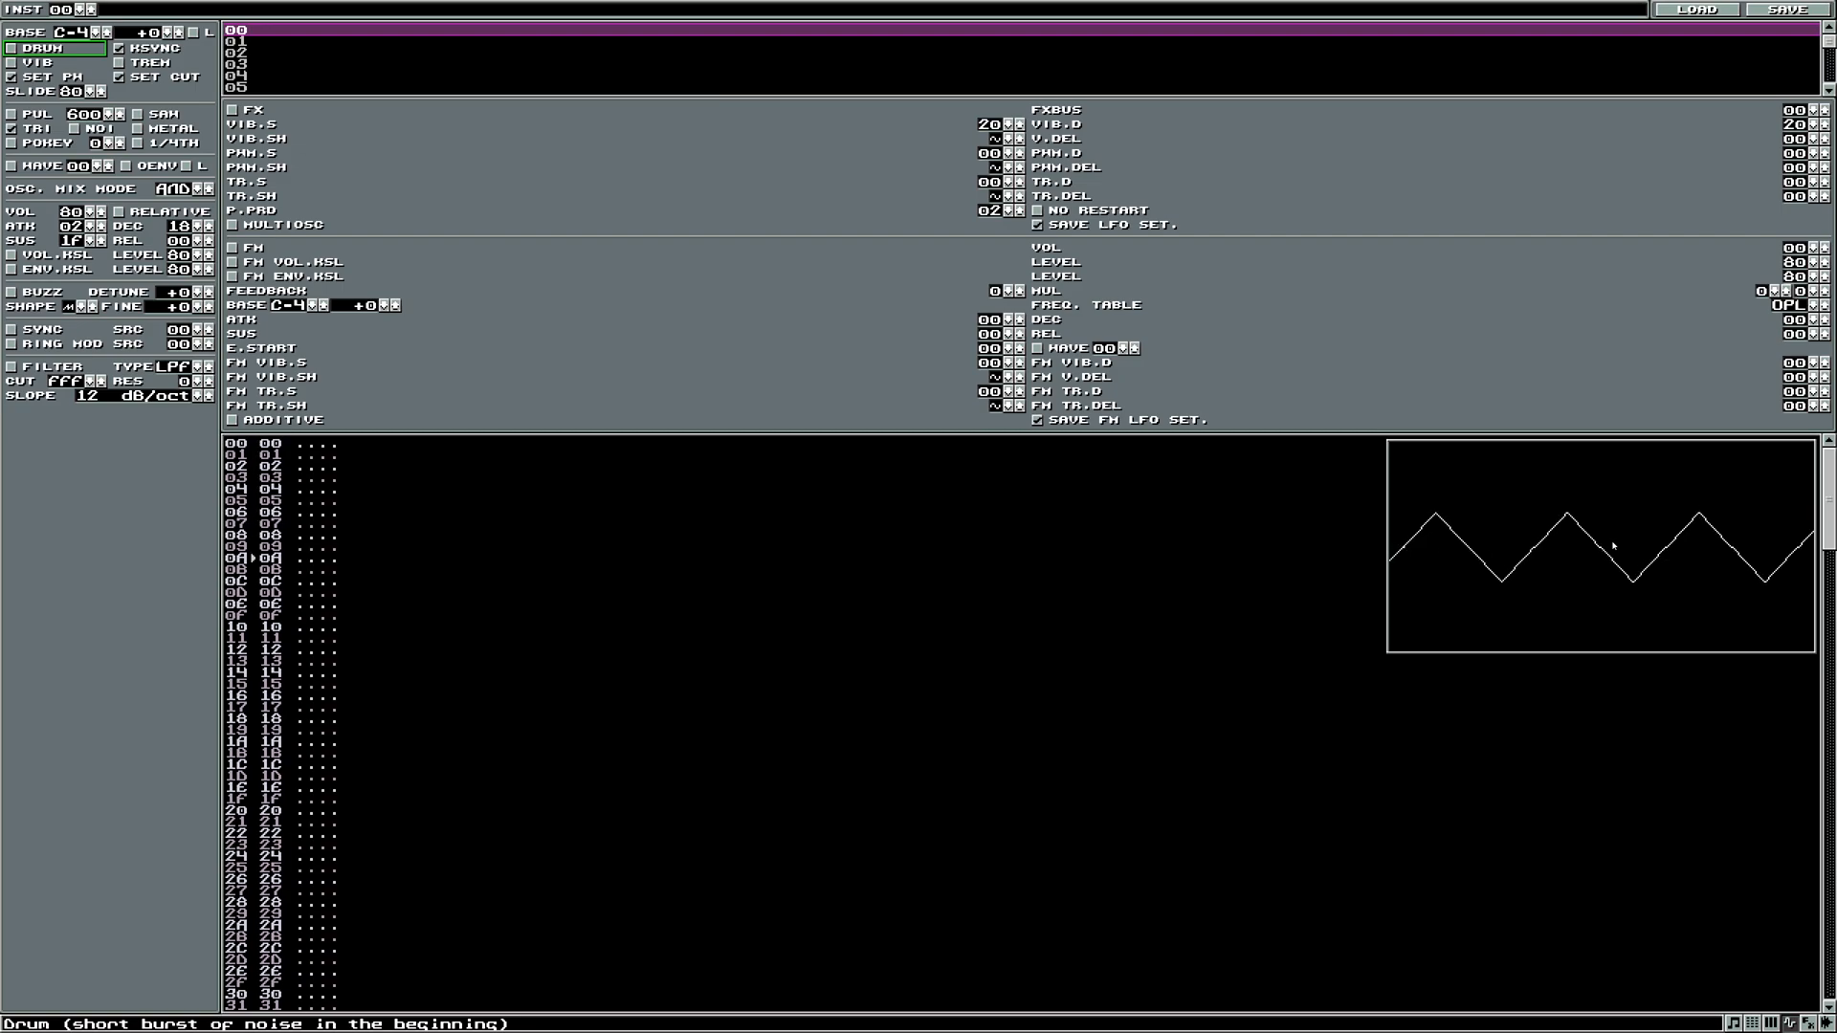
# - Audition the triangle note, generate a looped 256-sample wave in wavetable slot 00, and redraw its shape freehand across its full width
pyautogui.press('z')
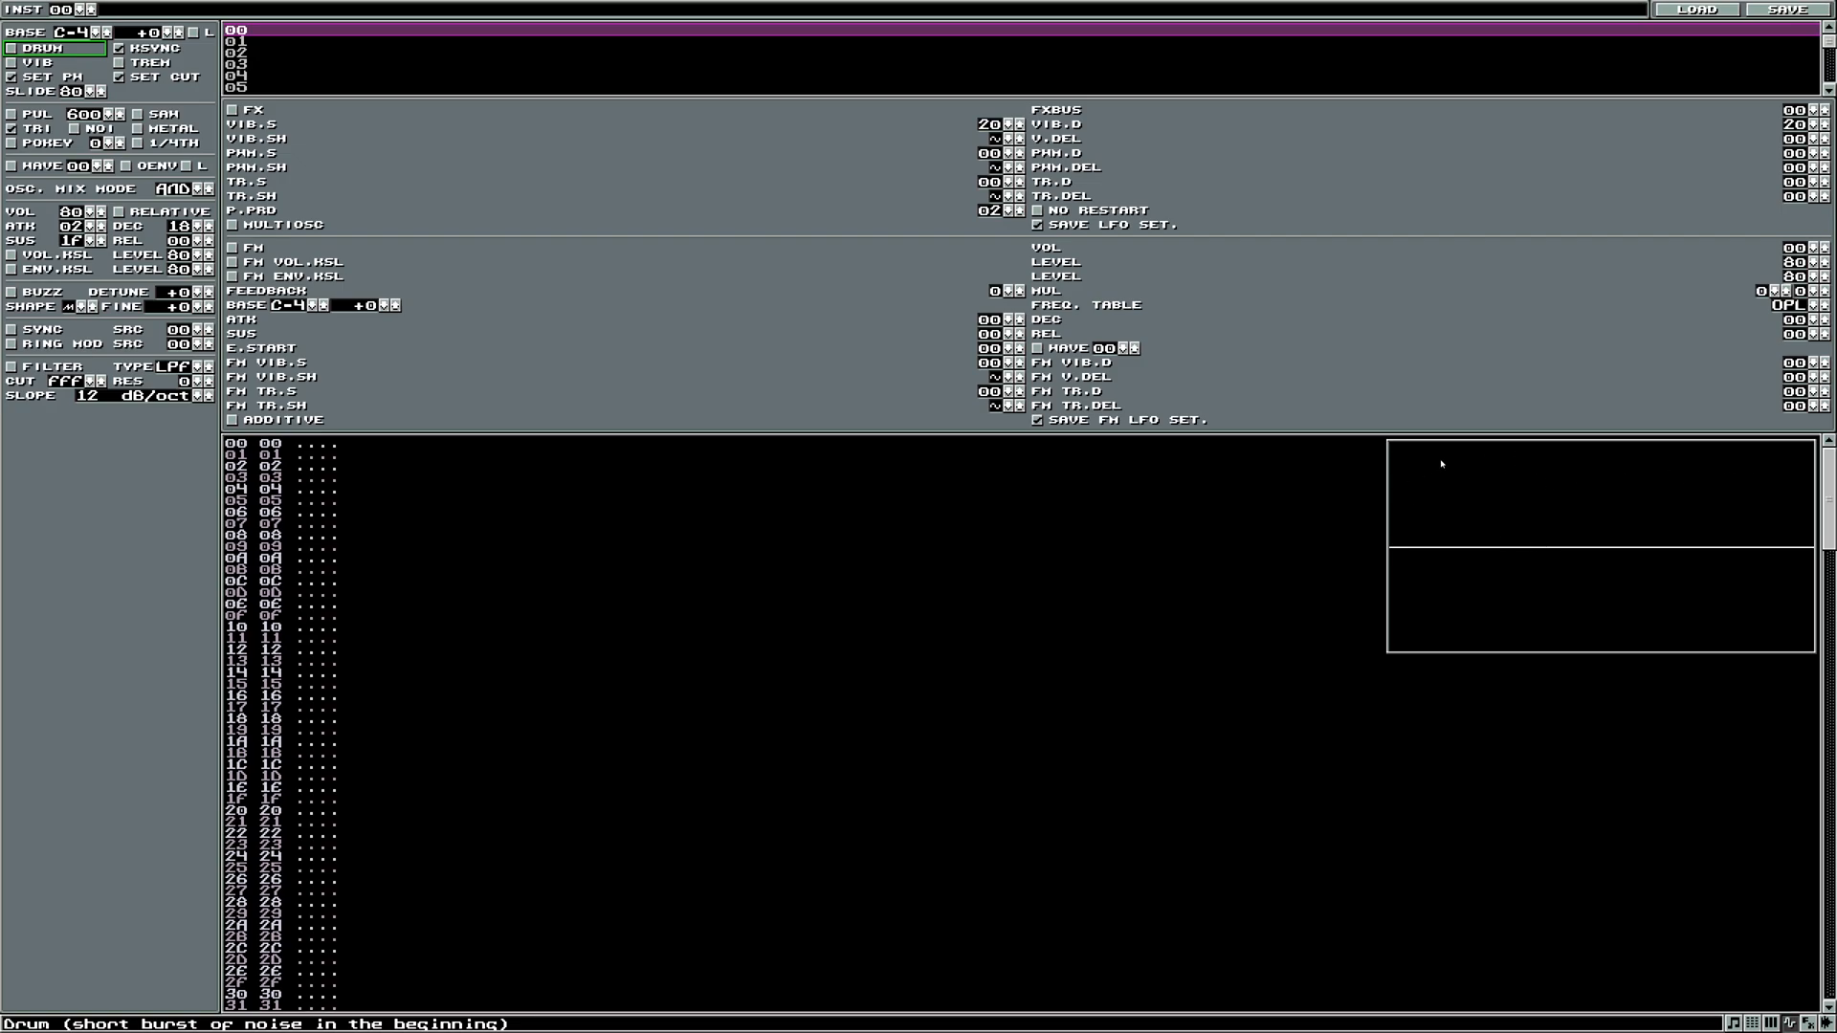
pyautogui.click(1828, 1023)
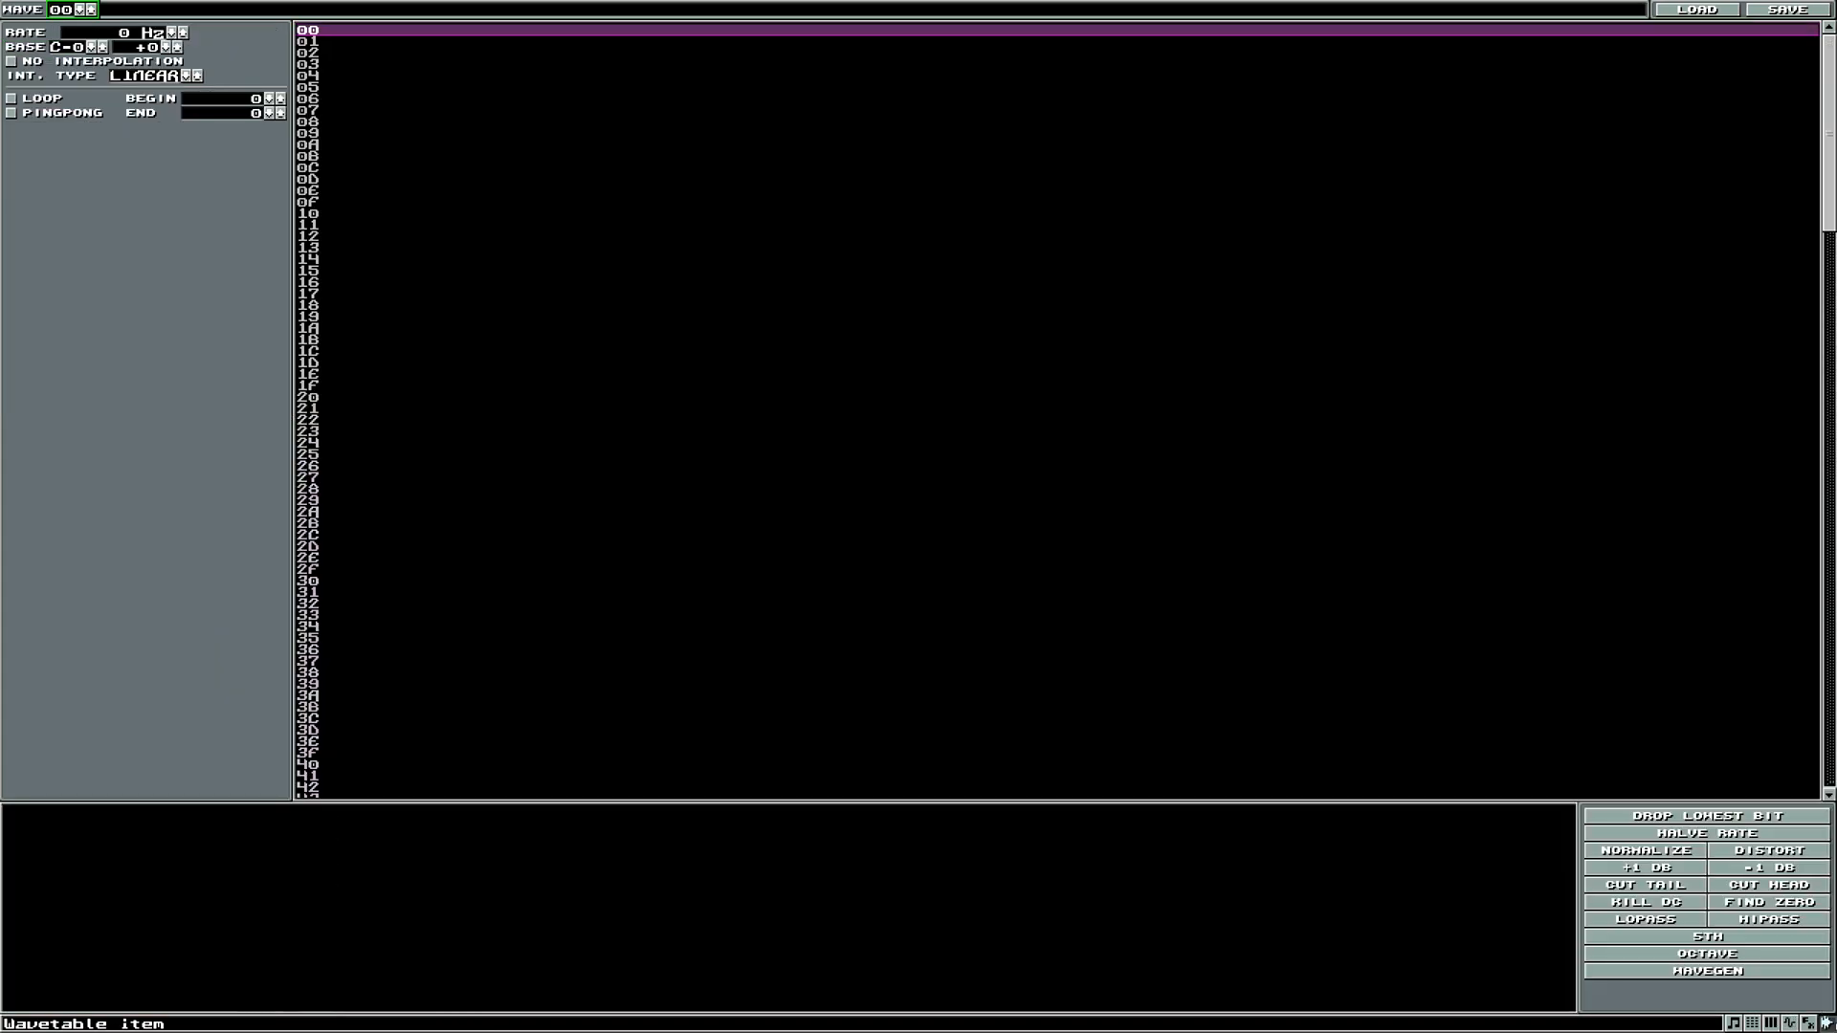
pyautogui.click(1727, 968)
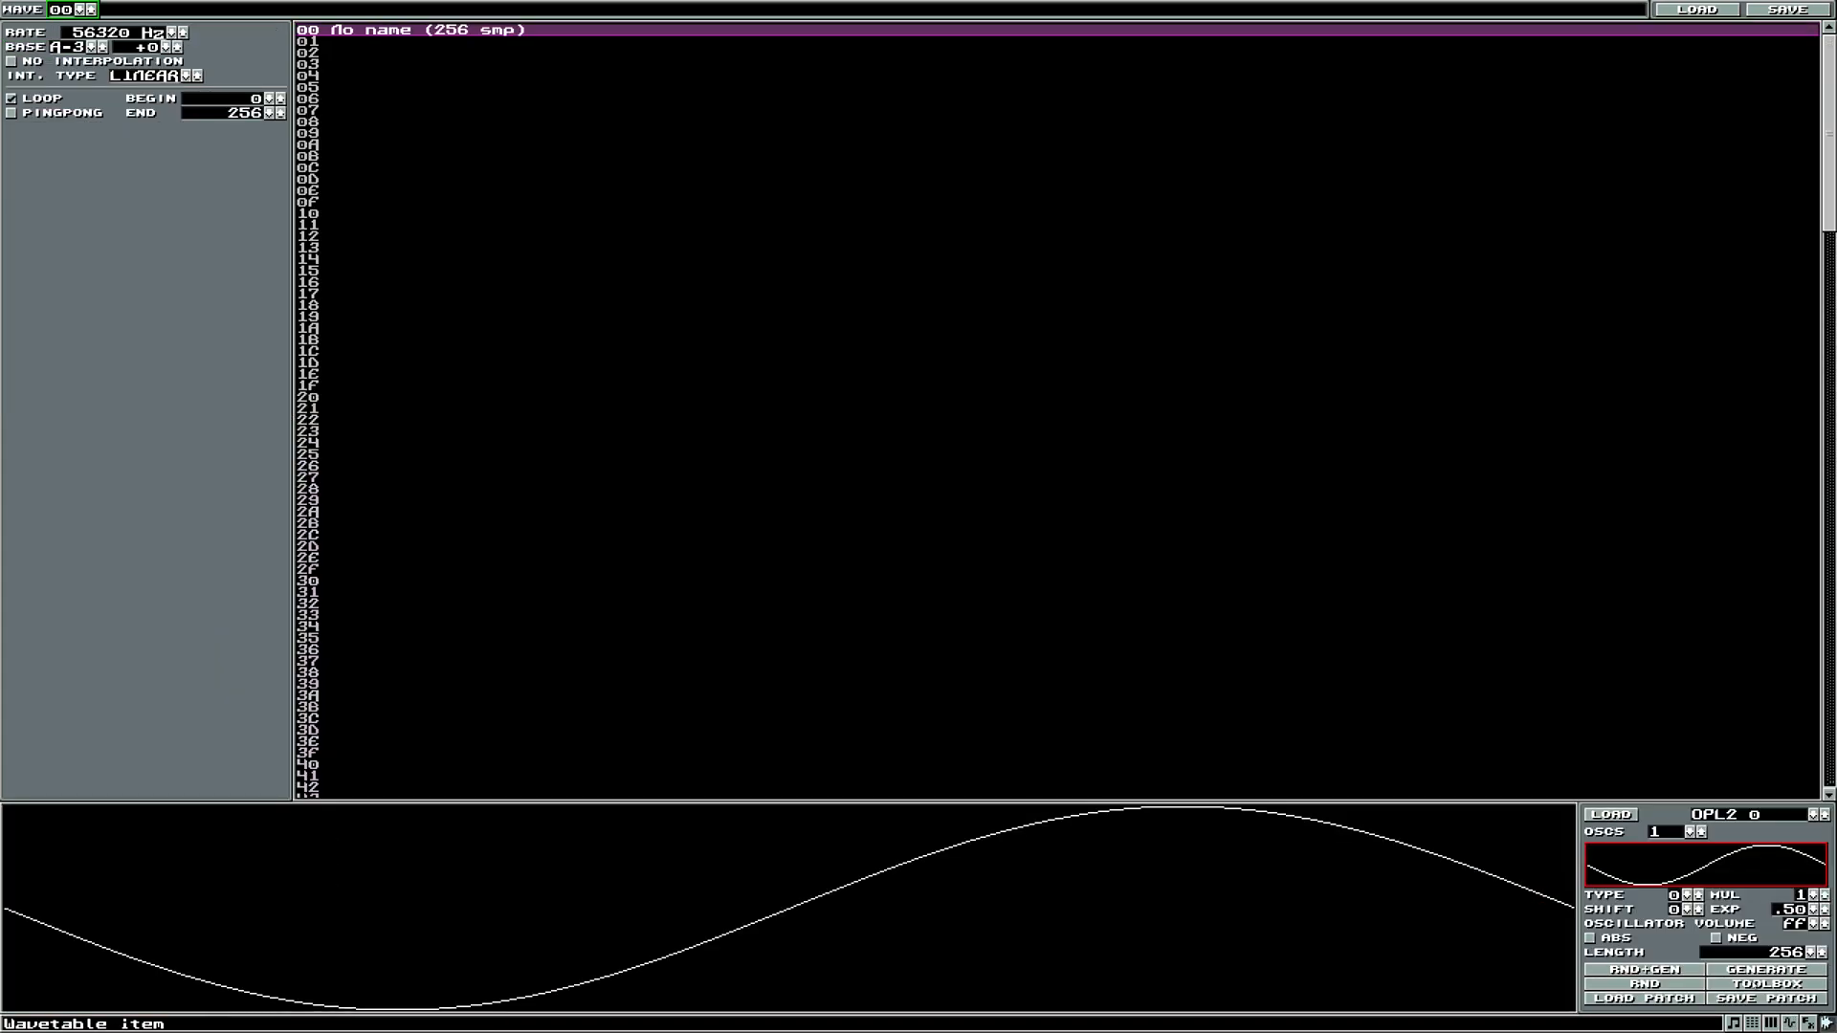
pyautogui.click(1756, 984)
pyautogui.moveTo(3, 831); pyautogui.dragTo(1580, 835)
# - Switch instrument 00's oscillator from triangle to wavetable 00 and audition the hand-drawn waveform on the oscilloscope
pyautogui.click(1772, 1024)
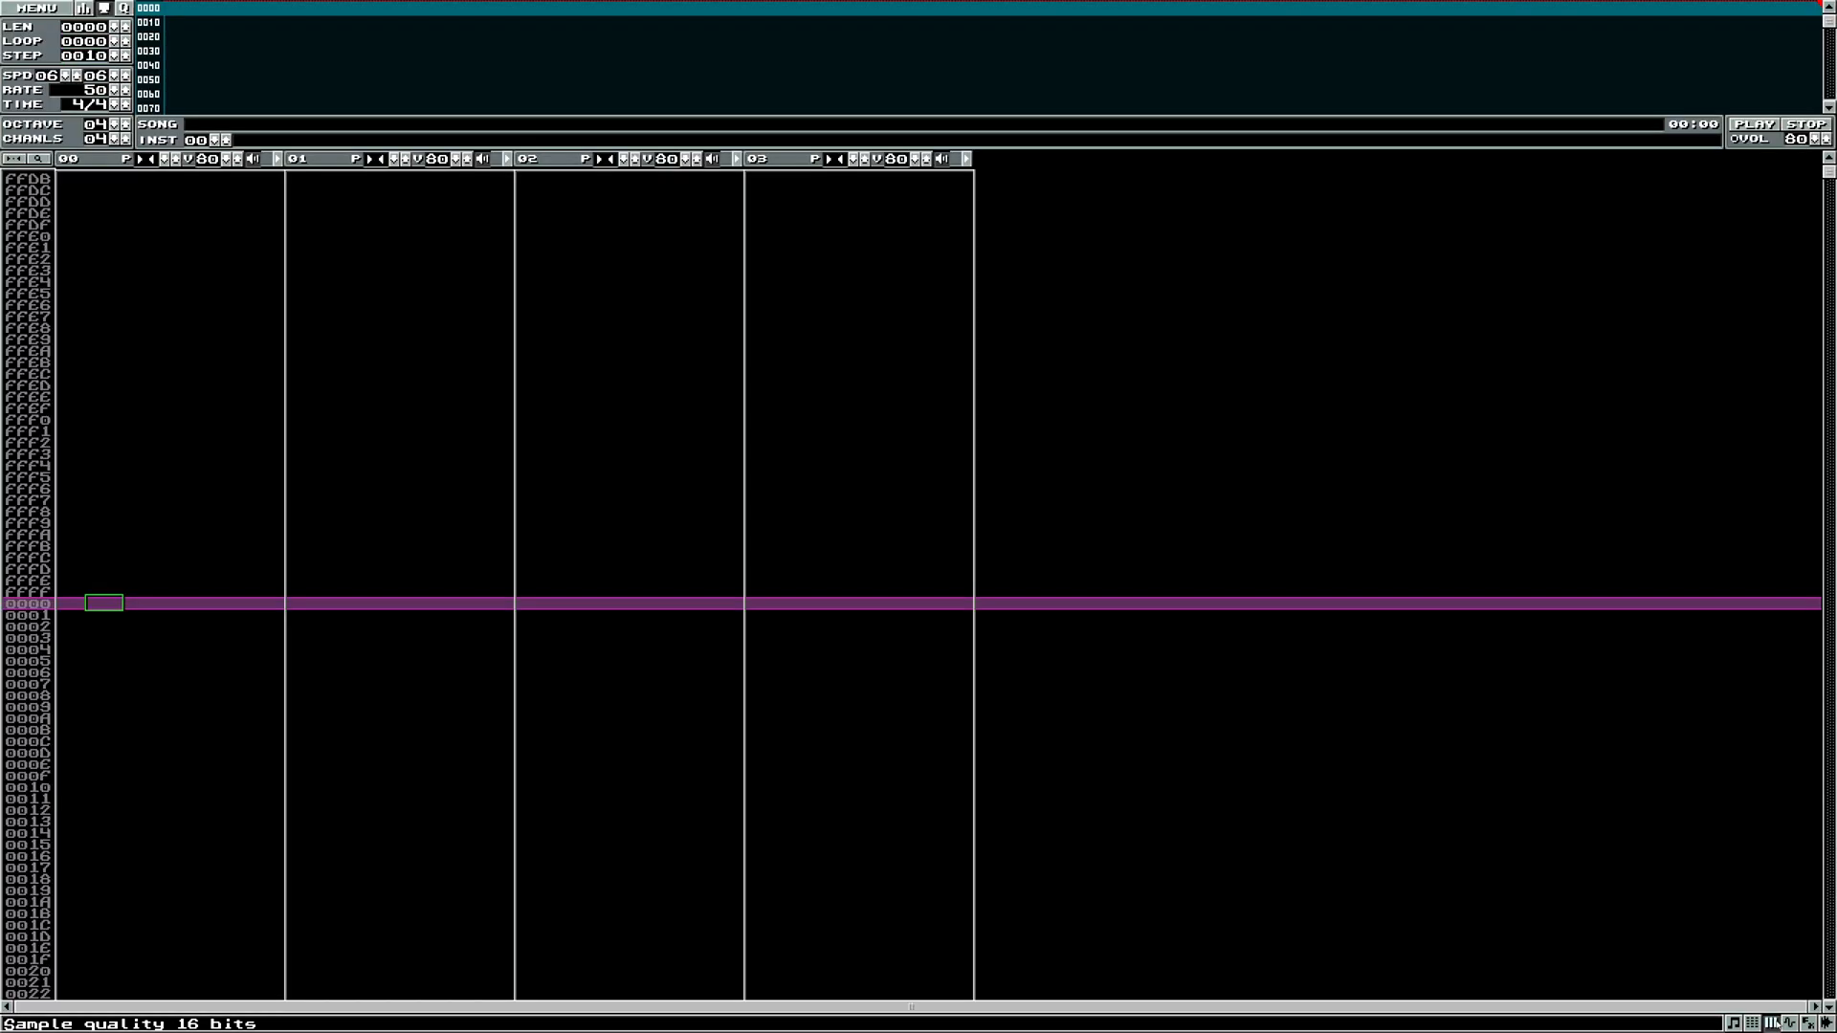
pyautogui.click(1790, 1026)
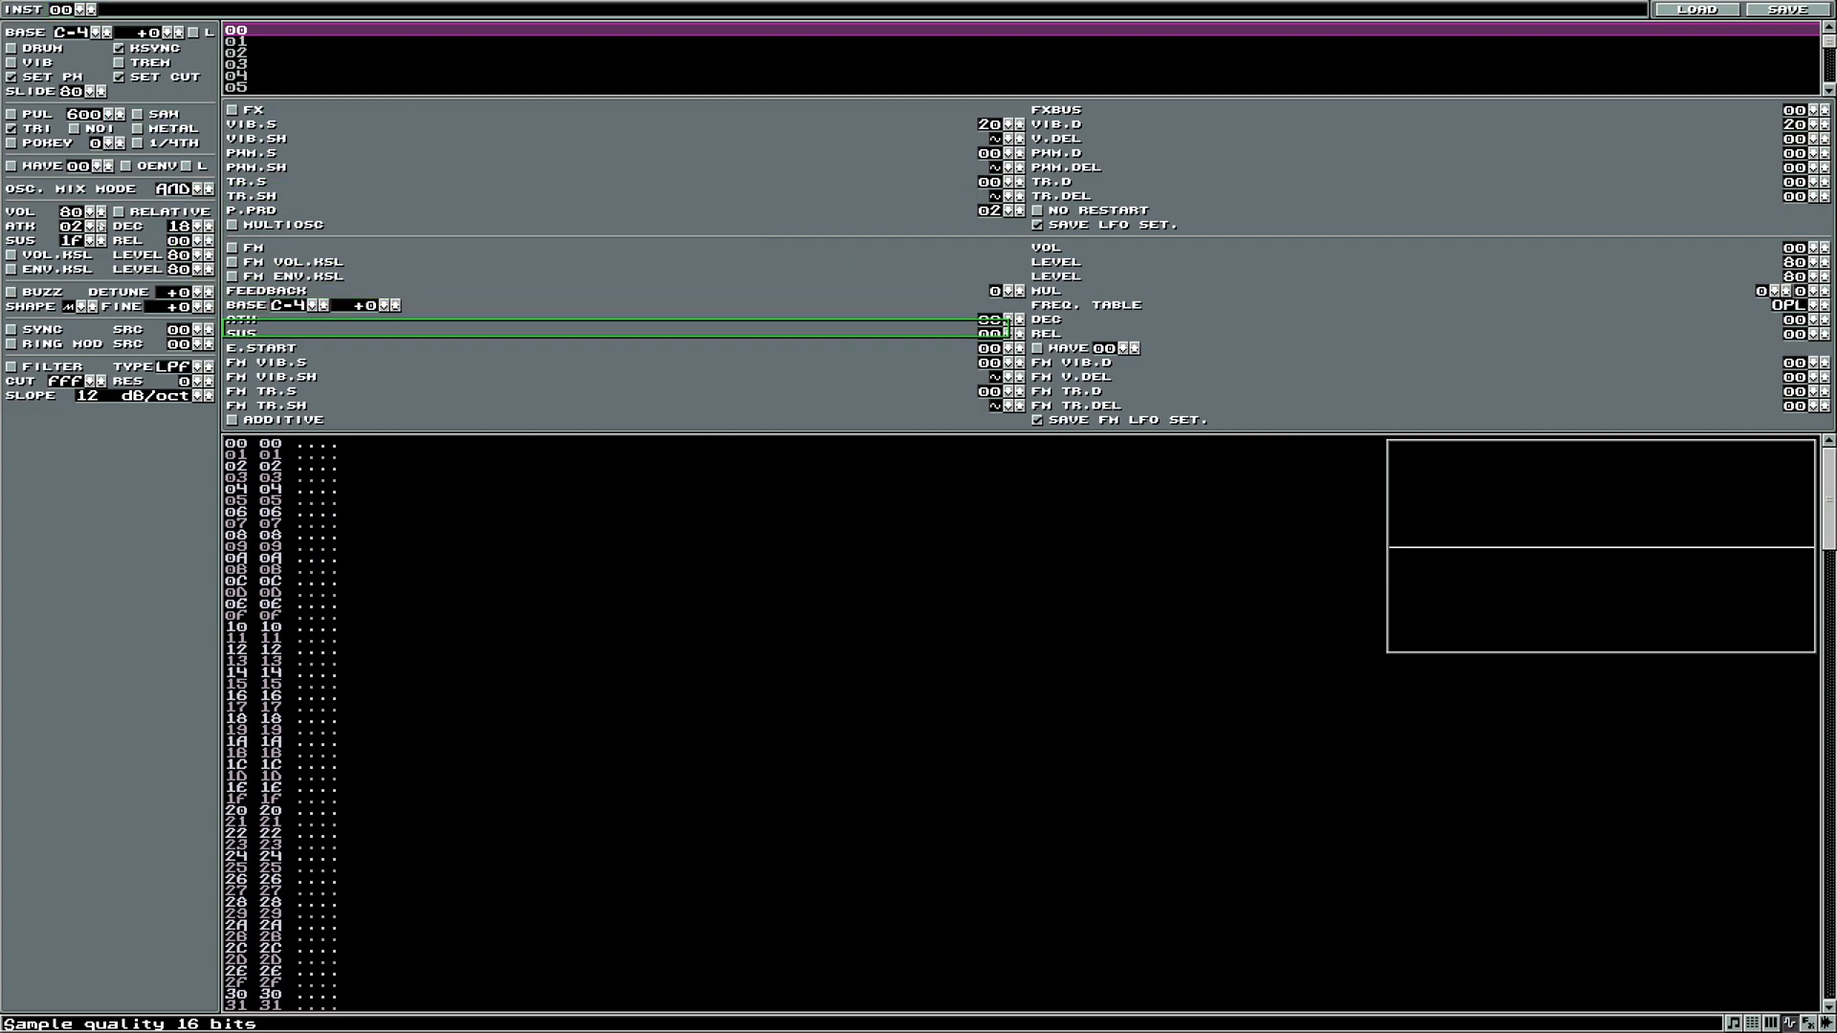
pyautogui.click(32, 132)
pyautogui.click(38, 166)
pyautogui.press('z')
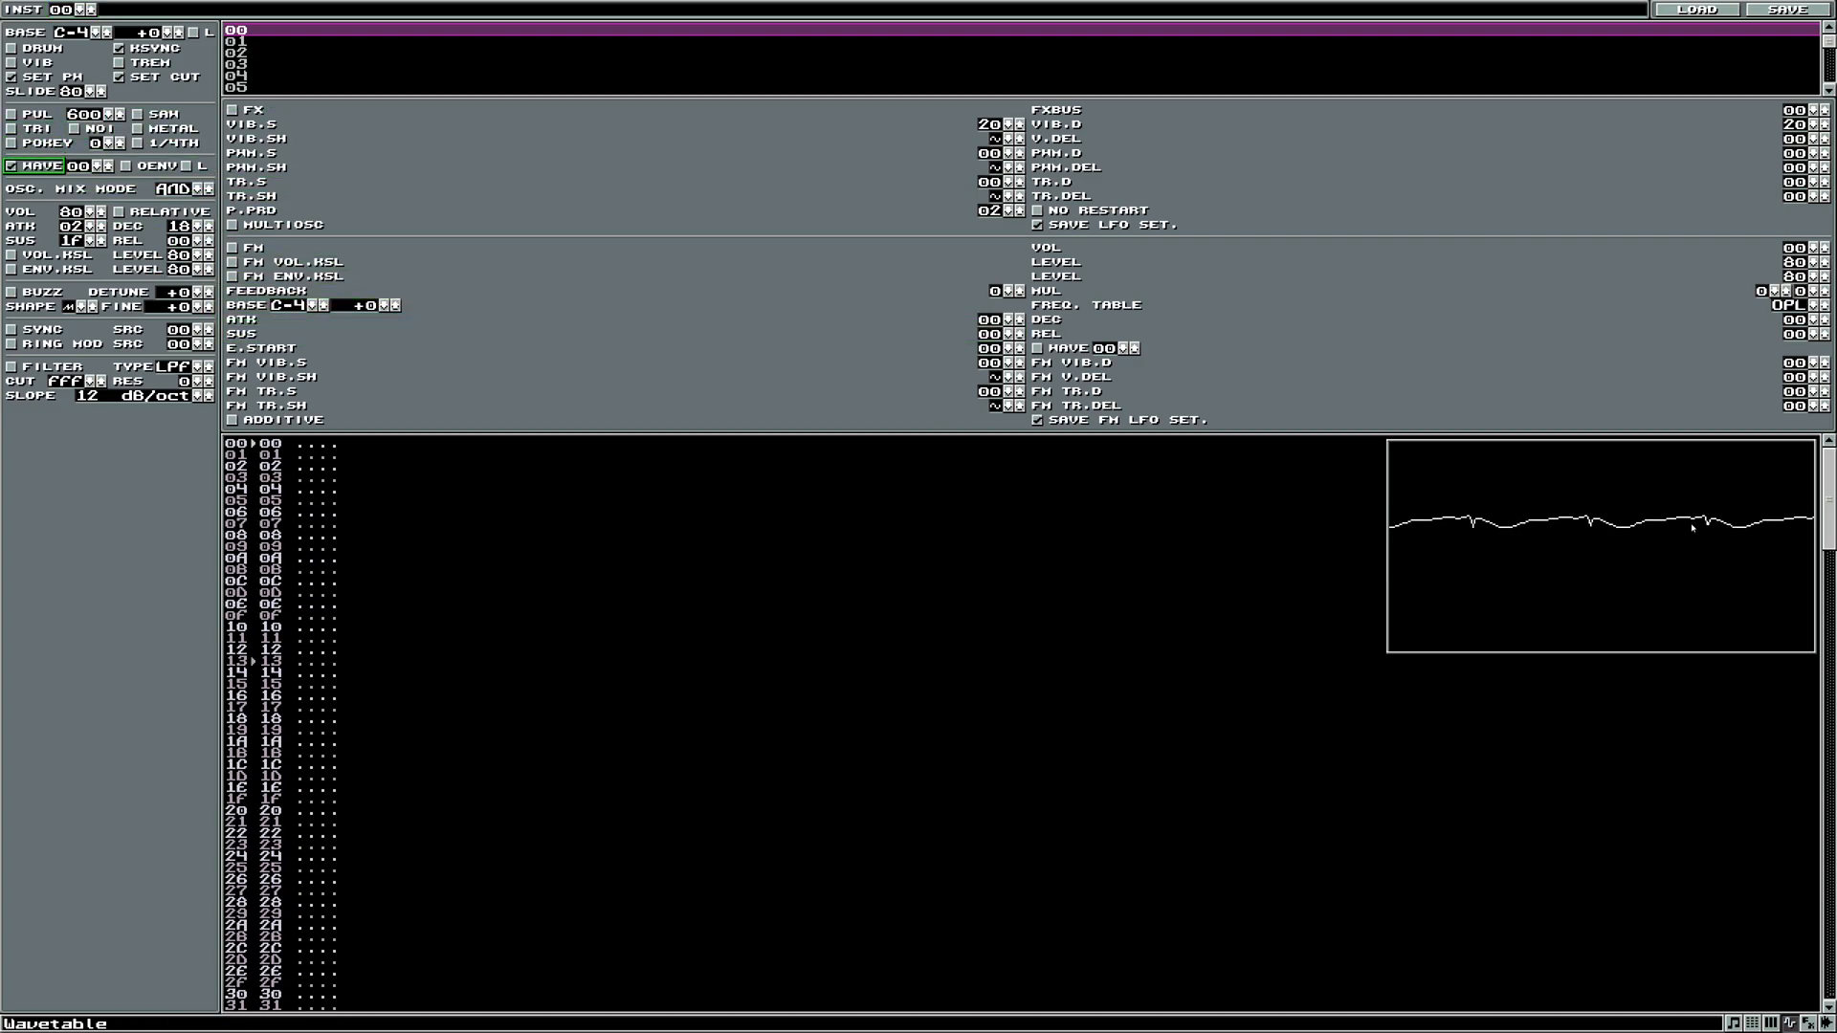
pyautogui.press('z')
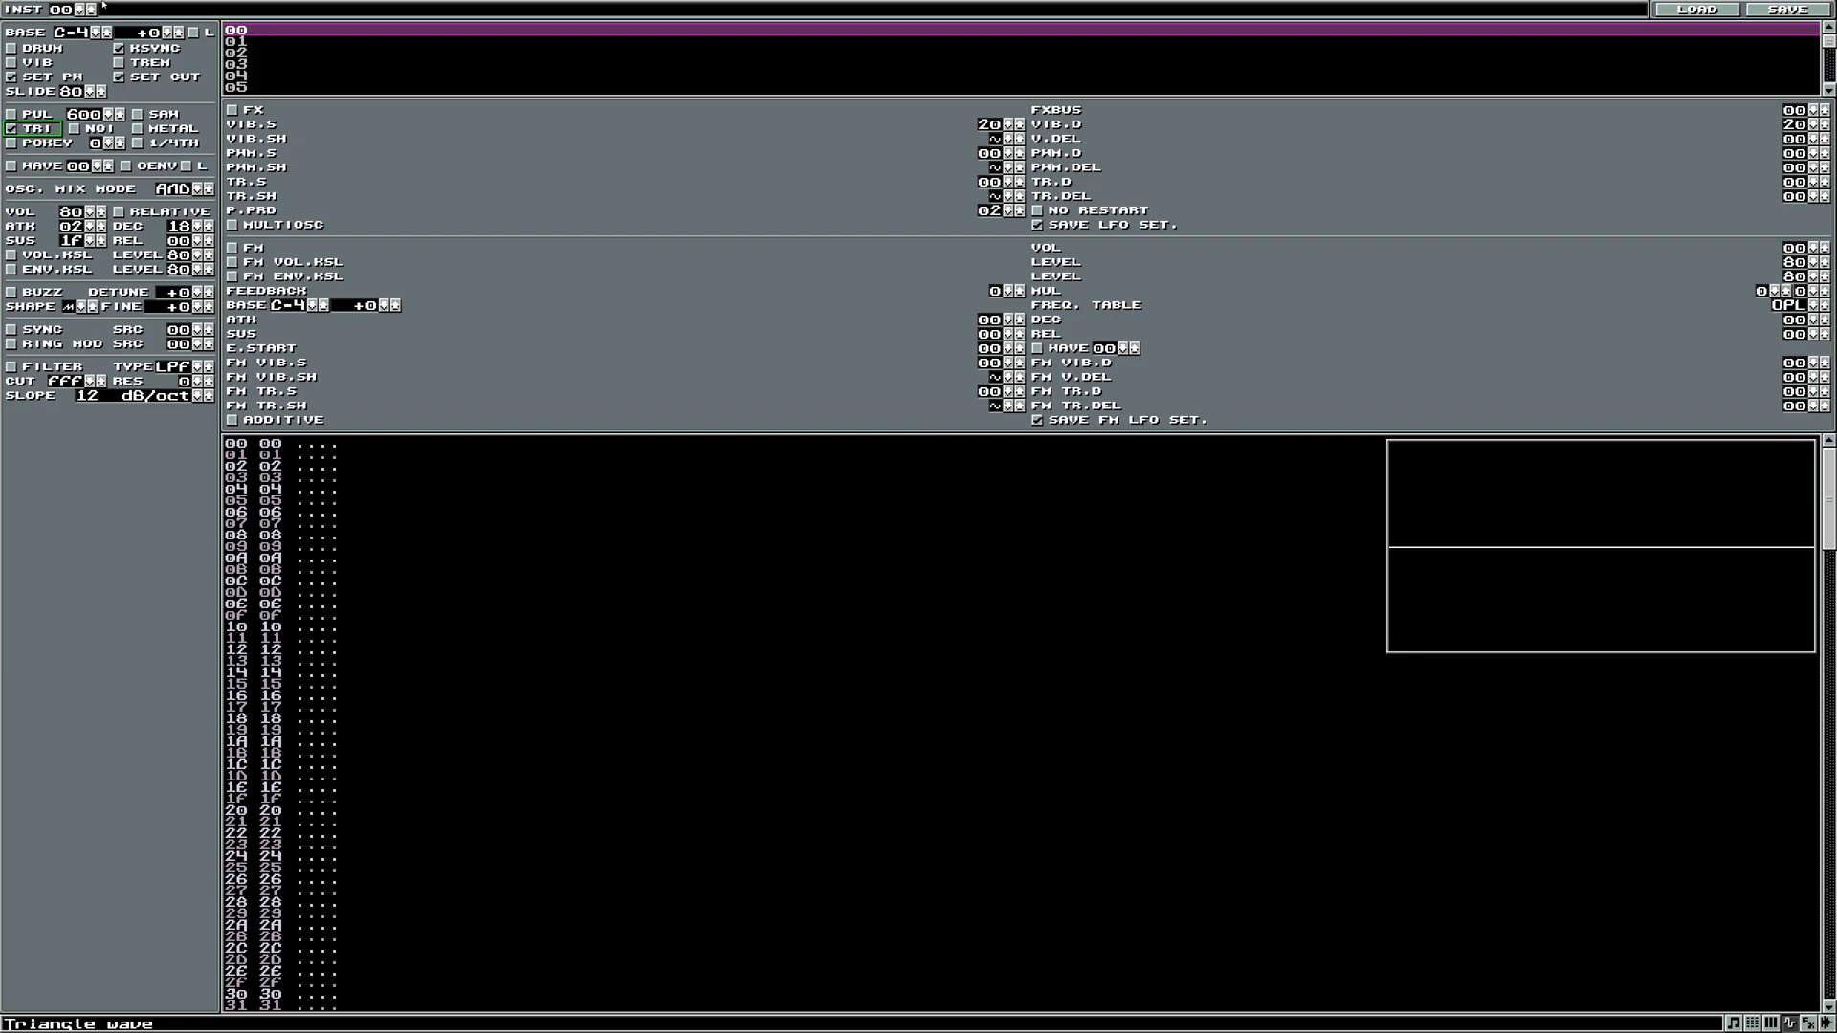
# - Raise instrument 00's base note to B-7 and audition the triangle note
pyautogui.keyDown('shift'); pyautogui.click(107, 33); pyautogui.keyUp('shift')
pyautogui.keyDown('shift'); pyautogui.click(107, 33); pyautogui.keyUp('shift')
pyautogui.keyDown('shift'); pyautogui.click(107, 34); pyautogui.keyUp('shift')
pyautogui.keyDown('shift'); pyautogui.click(108, 33); pyautogui.keyUp('shift')
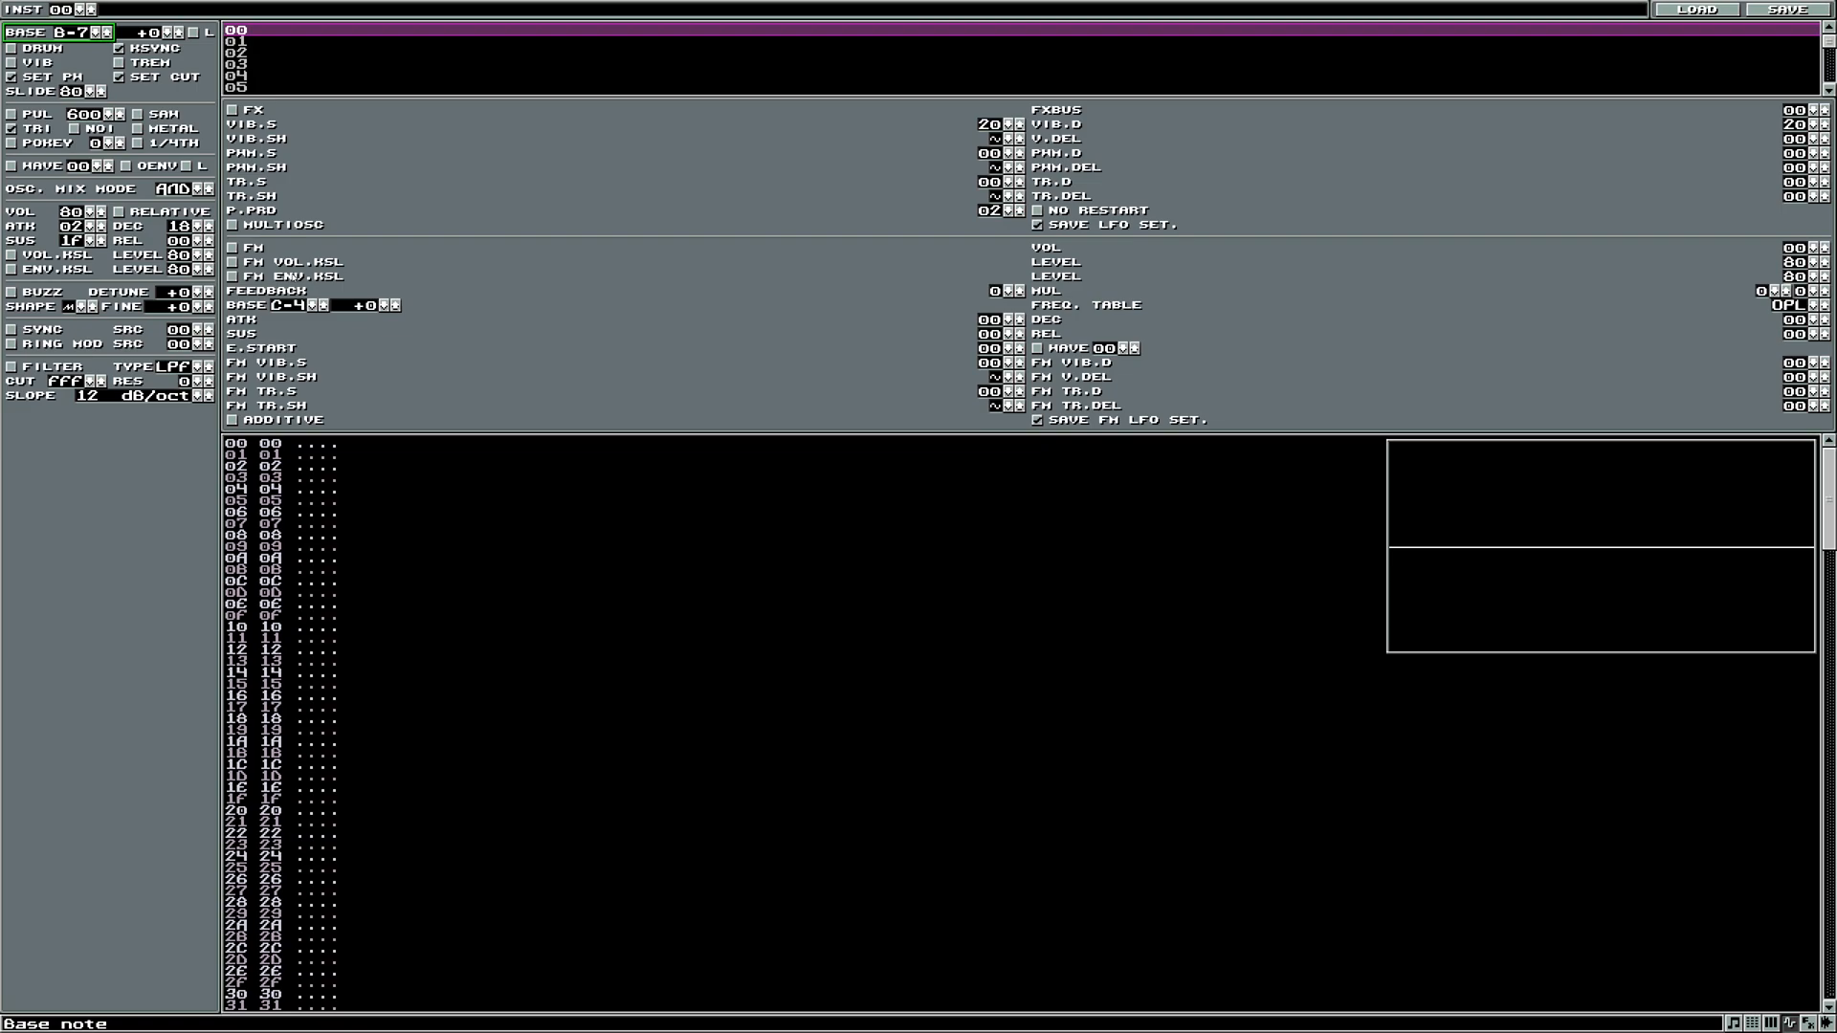
pyautogui.click(348, 366)
pyautogui.press('z')
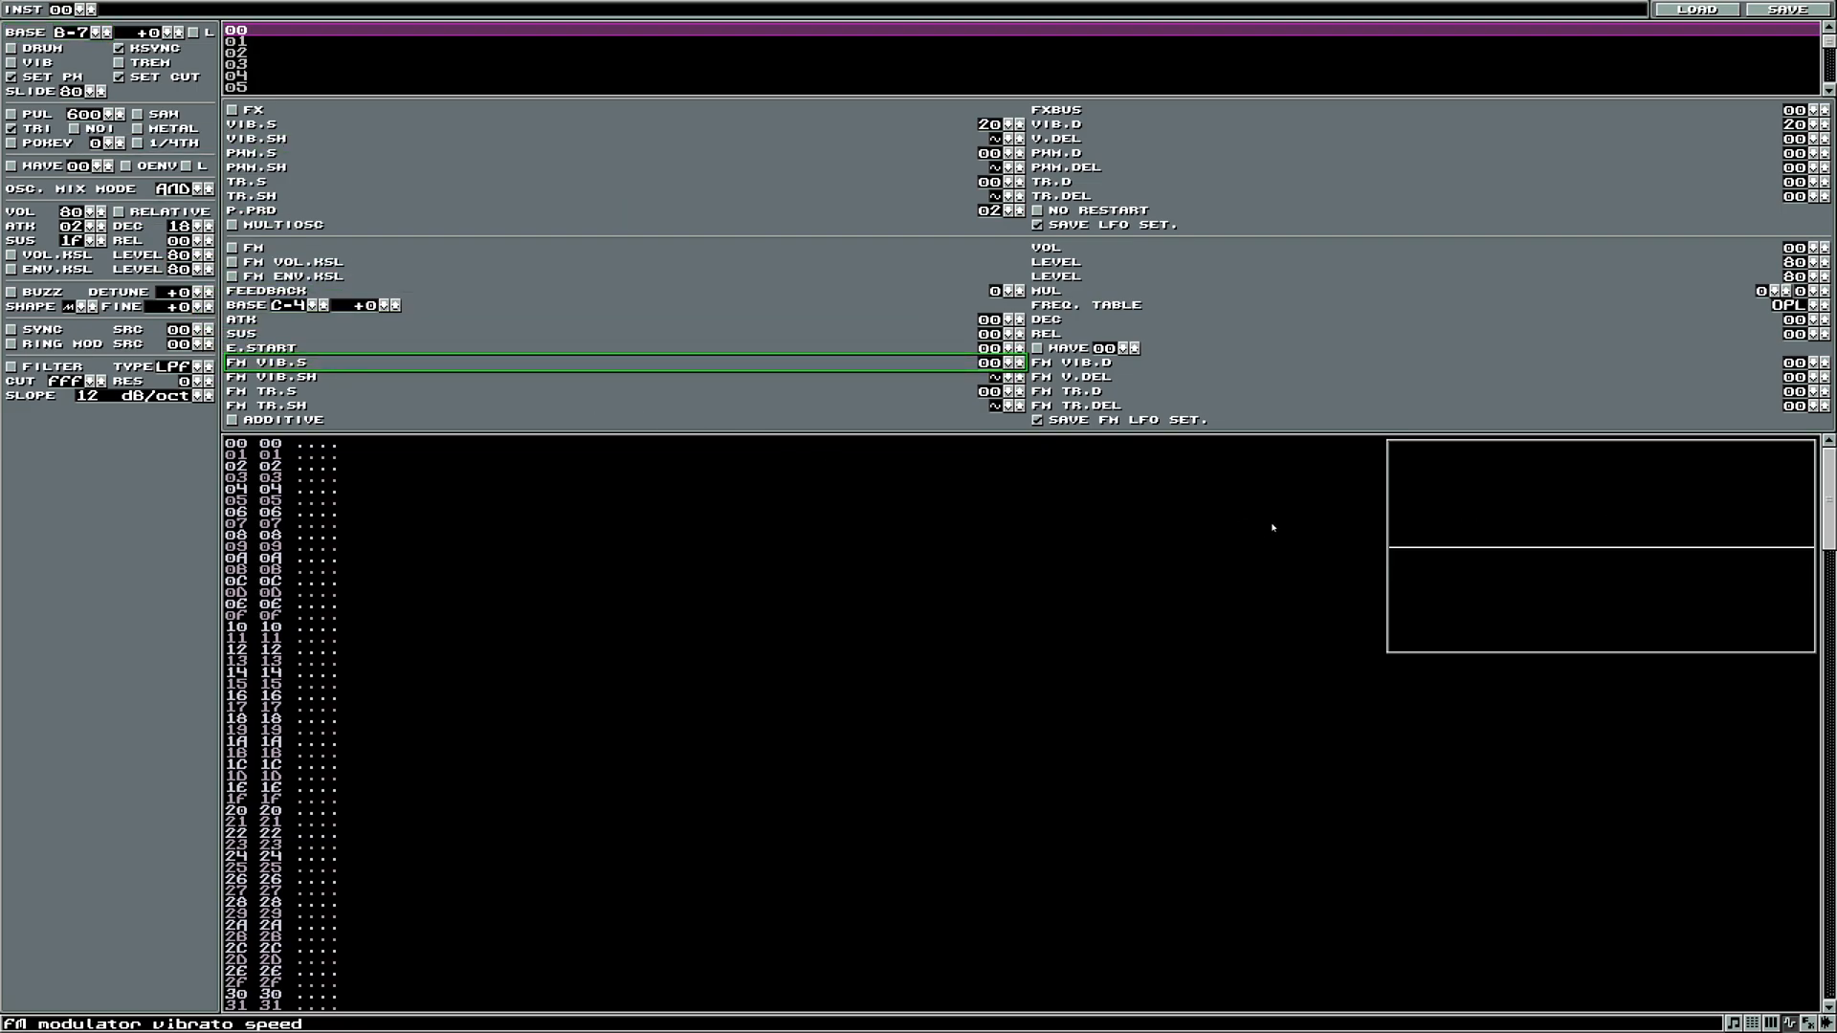
# - Switch to Notepad++ and examine the note frequency table where the added C-8 to B-8 octave begins, around lines 124 to 127
pyautogui.hotkey('alt', 'Tab')
pyautogui.doubleClick(152, 404)
pyautogui.moveTo(180, 403); pyautogui.dragTo(135, 401)
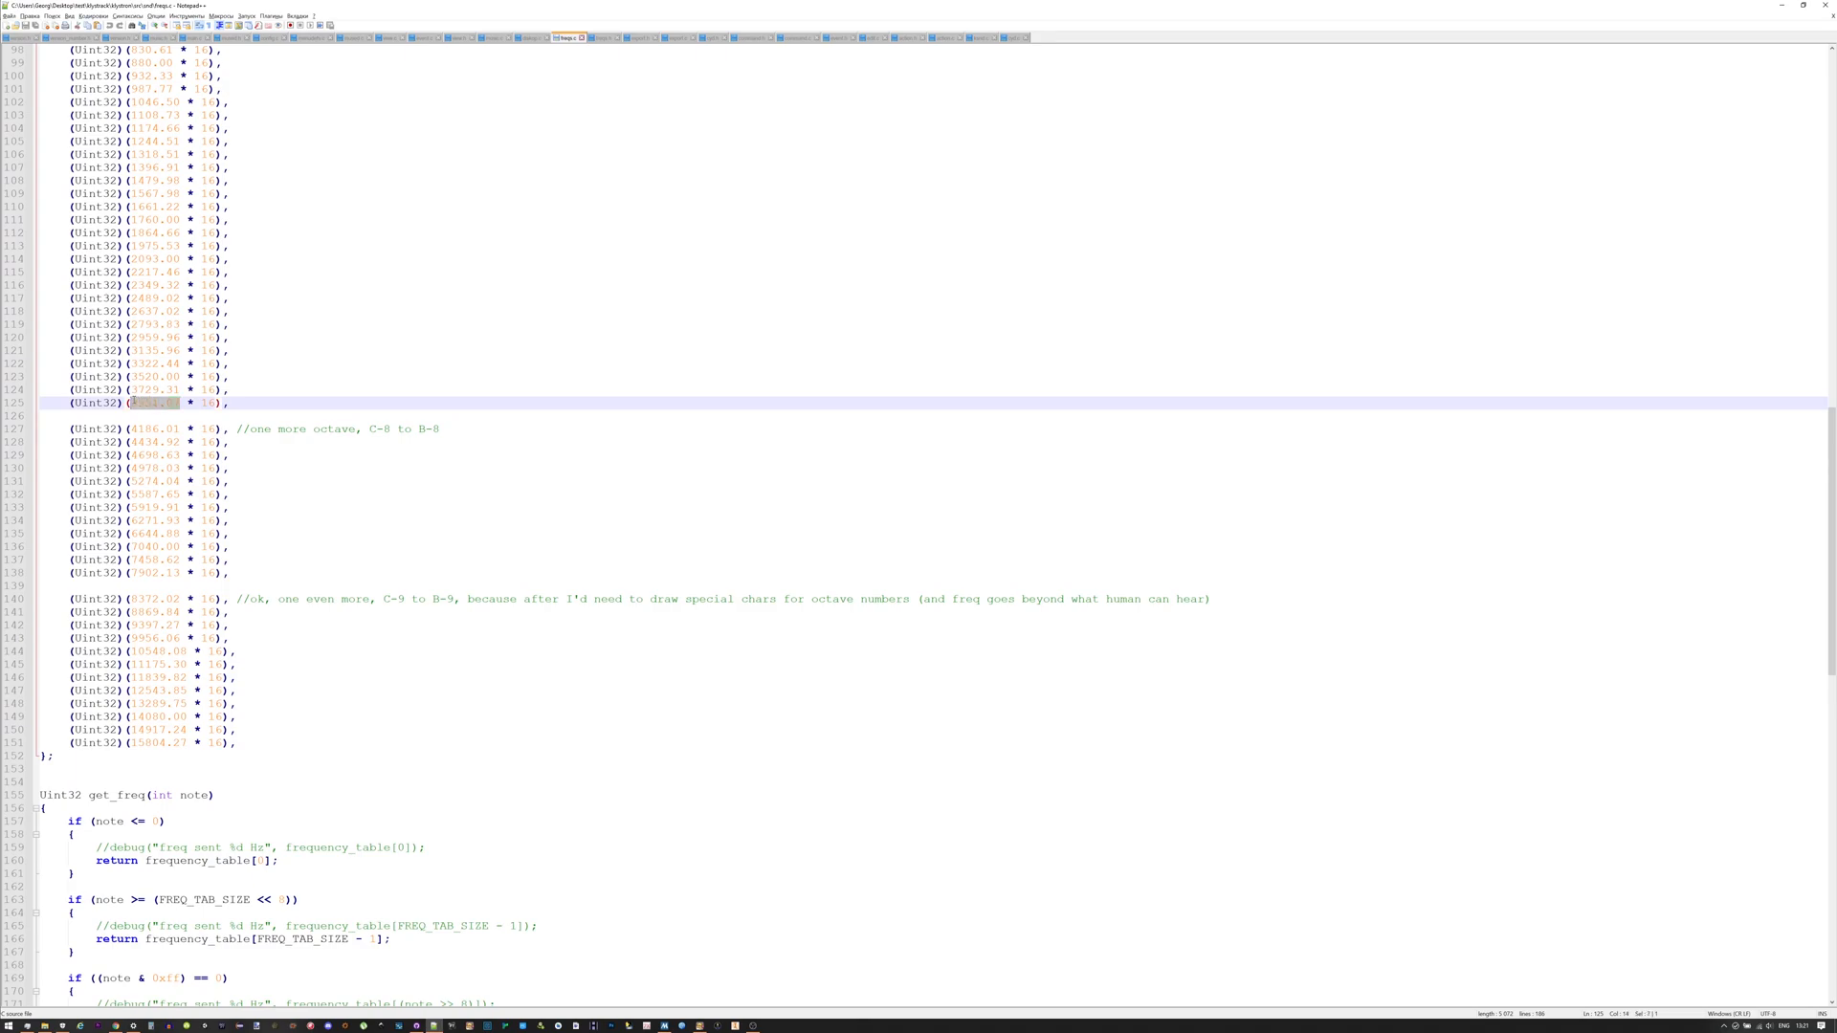
pyautogui.click(140, 403)
pyautogui.moveTo(180, 403); pyautogui.dragTo(131, 403)
pyautogui.click(135, 404)
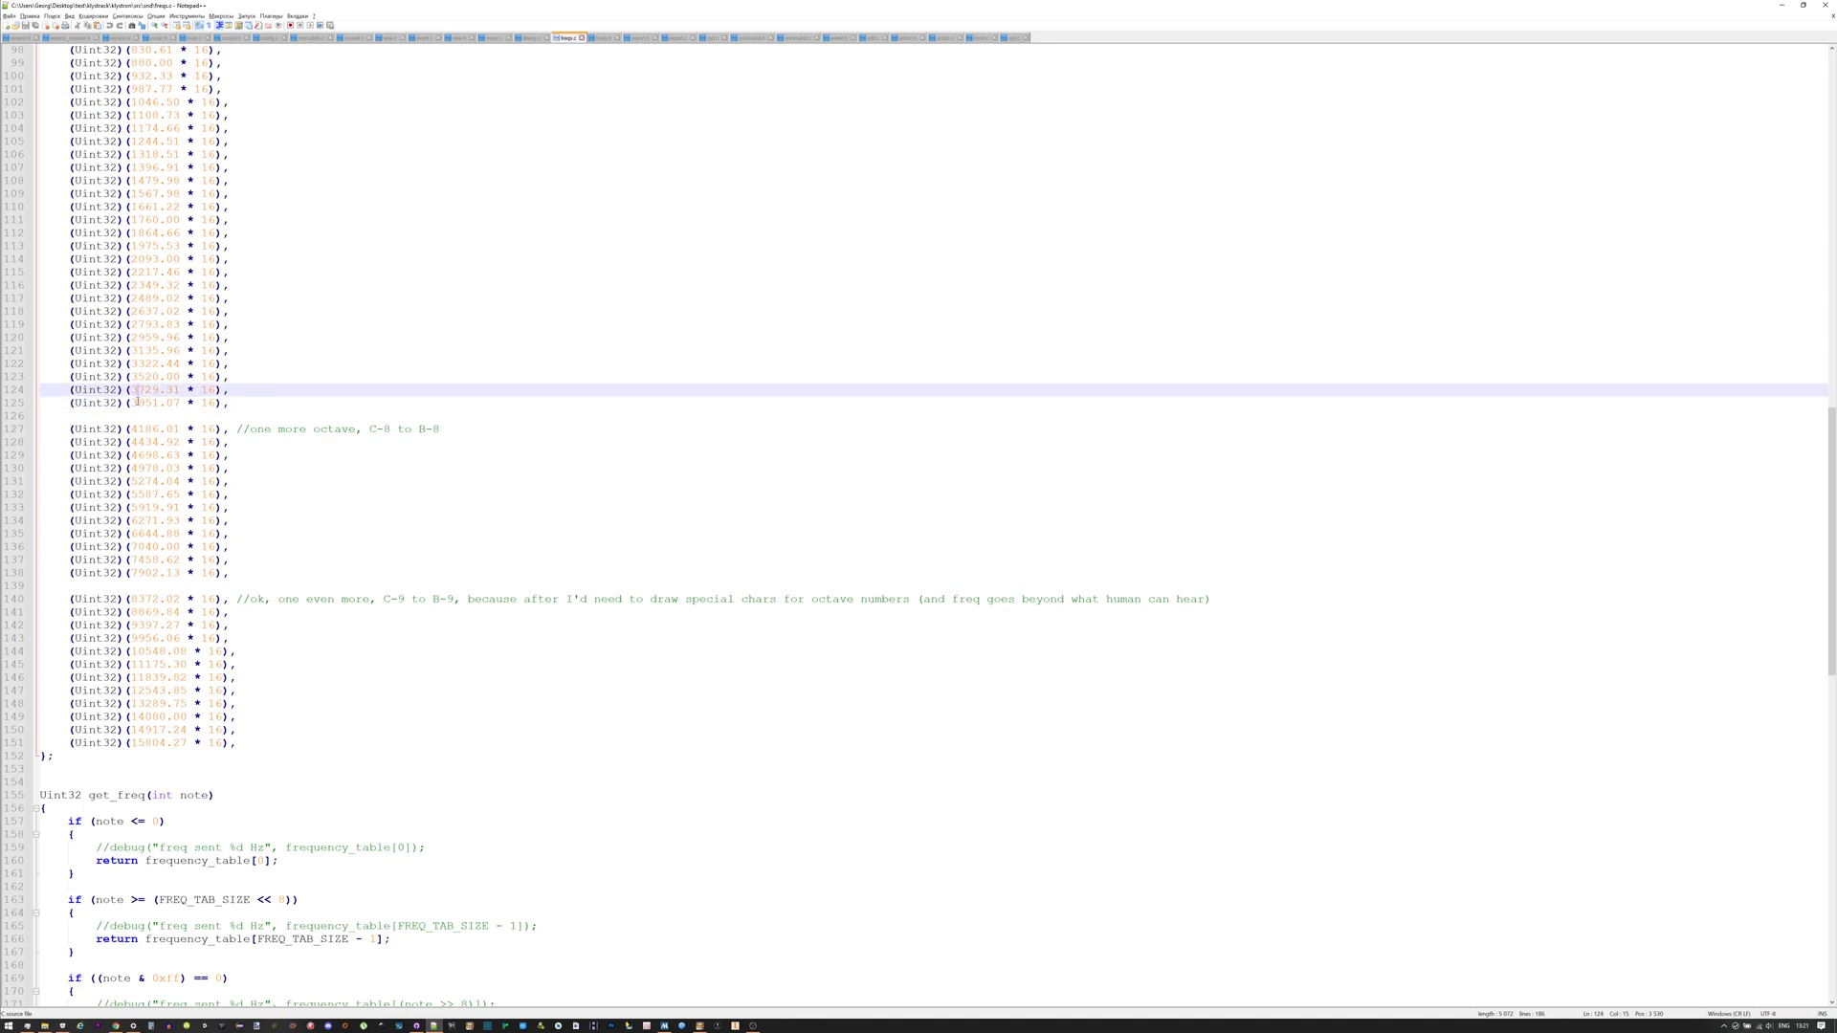
pyautogui.click(135, 428)
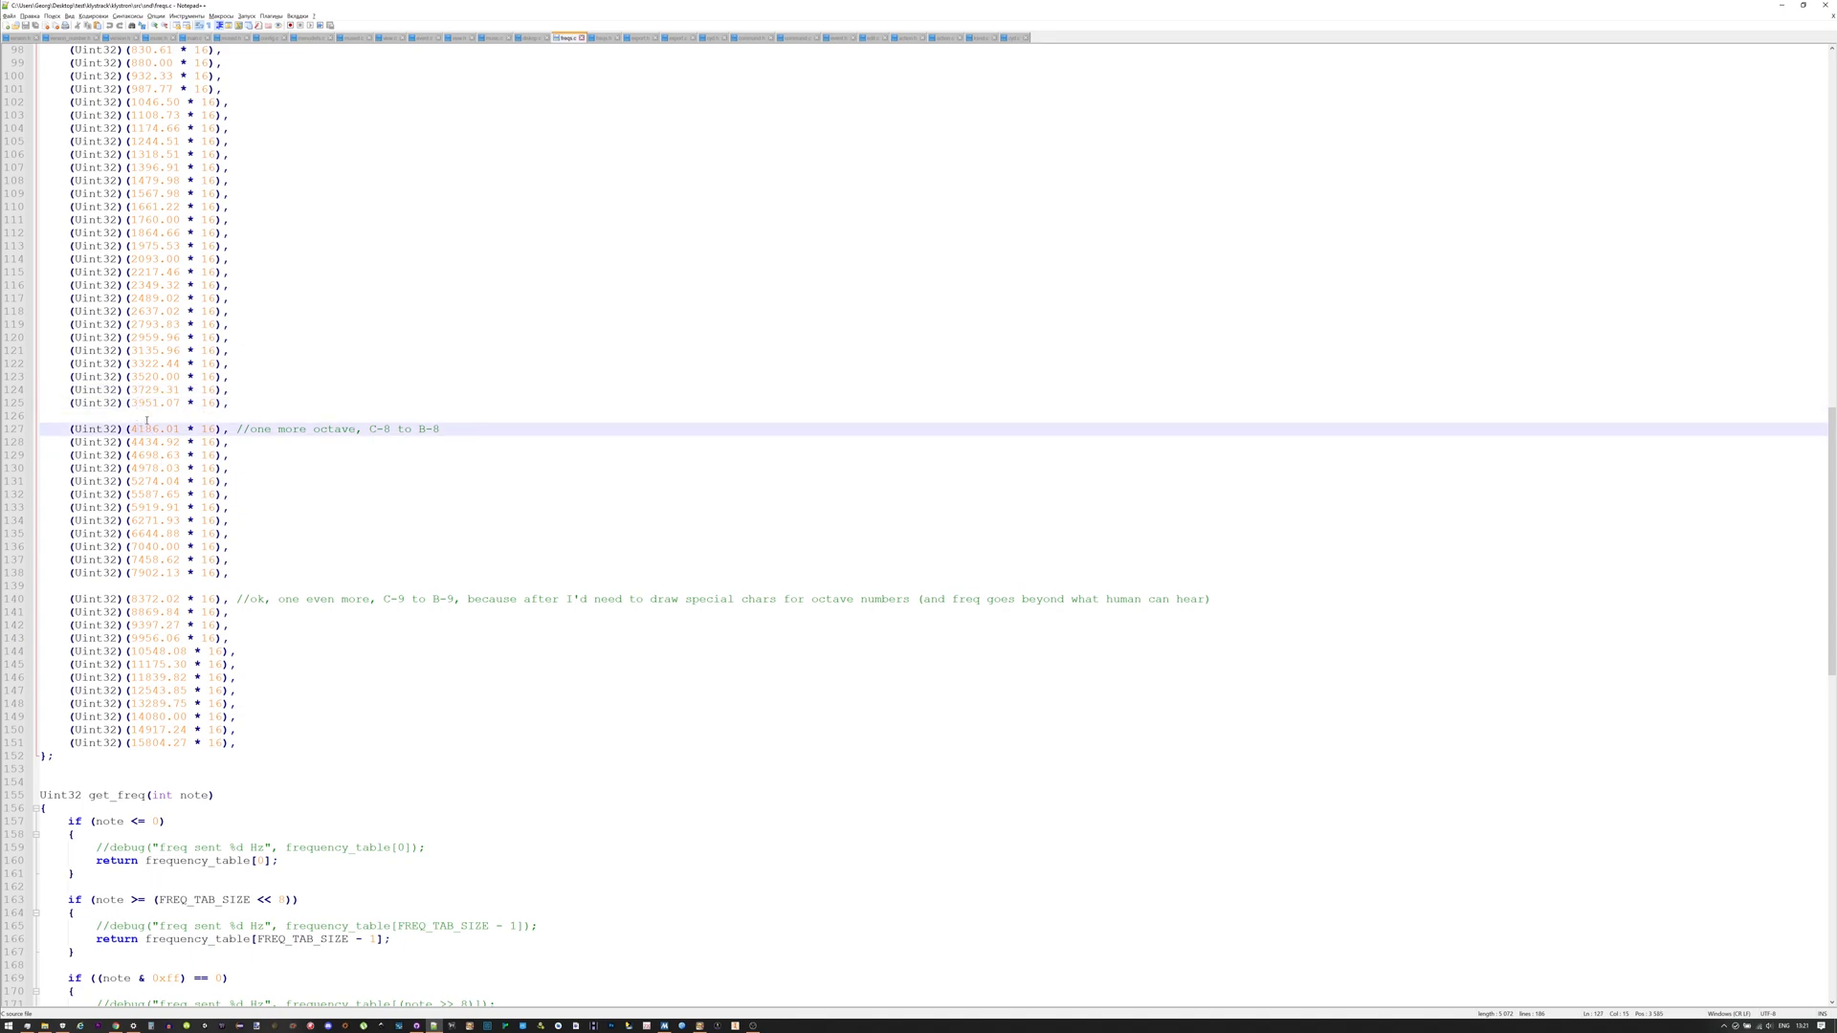
# - Switch back to klystrack, raise instrument 00's base note to B-9, and audition it
pyautogui.hotkey('alt', 'Tab')
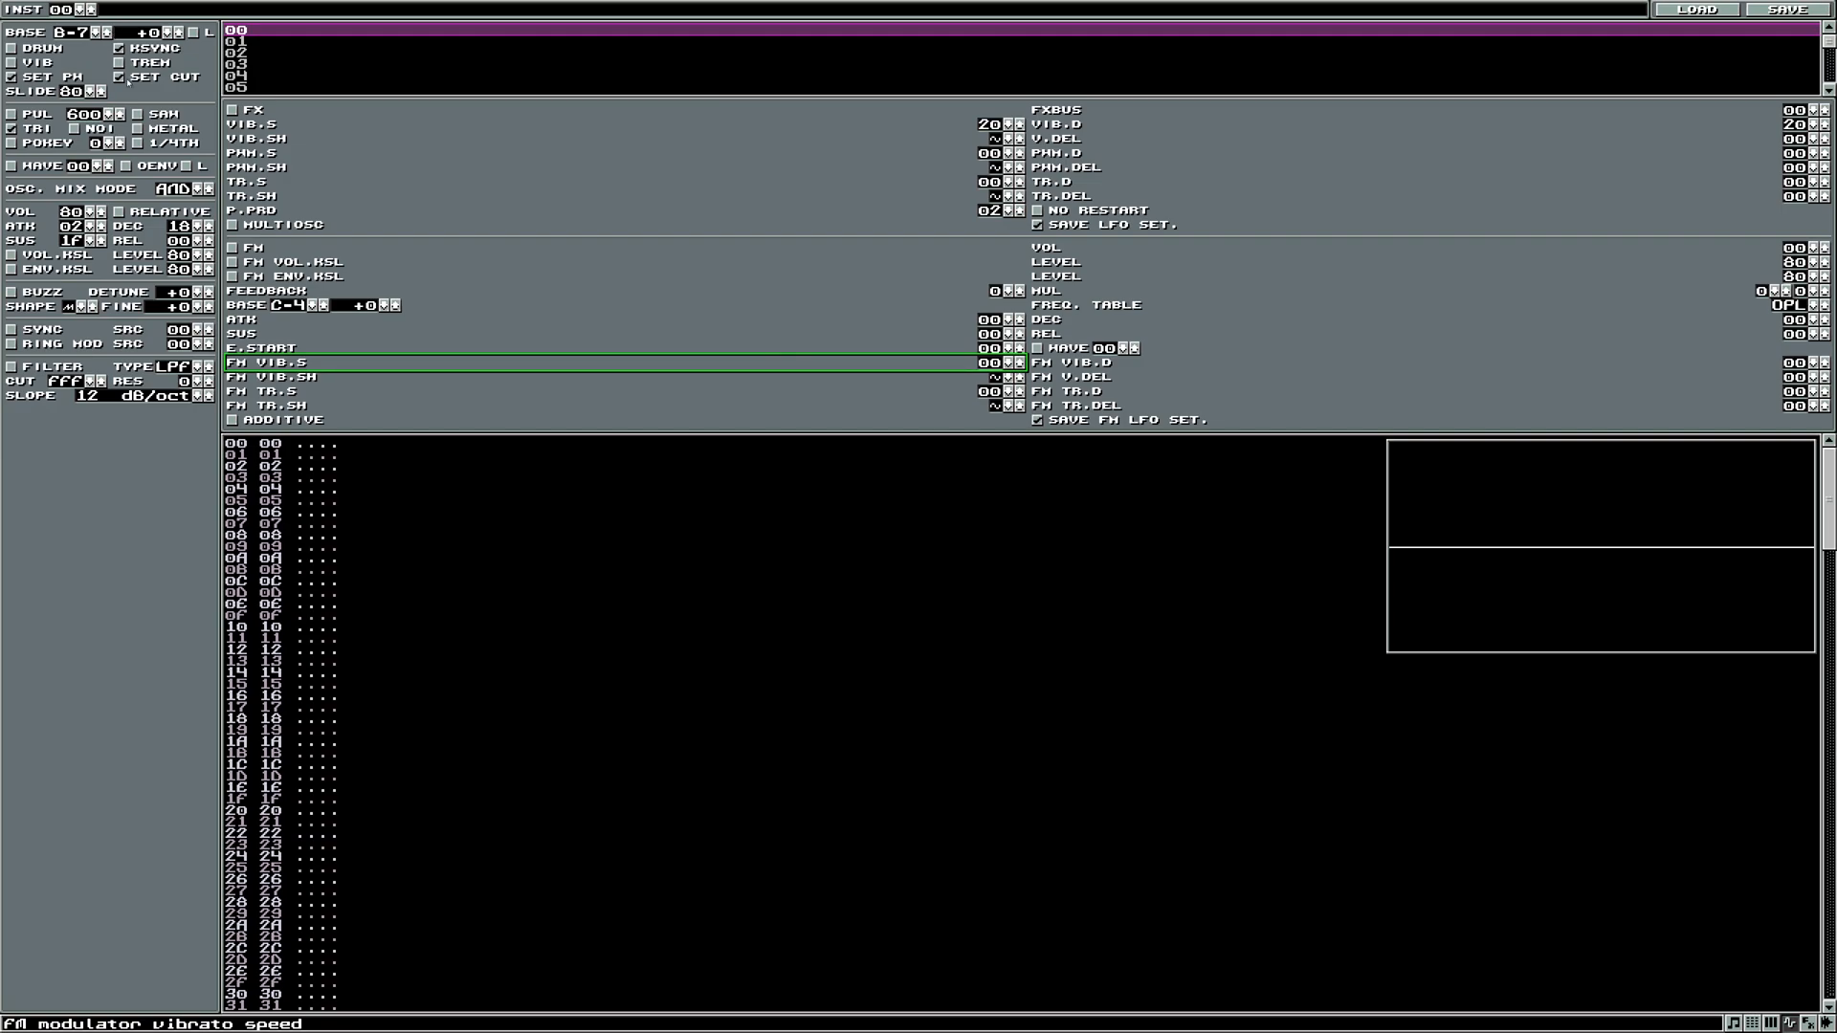
pyautogui.click(295, 347)
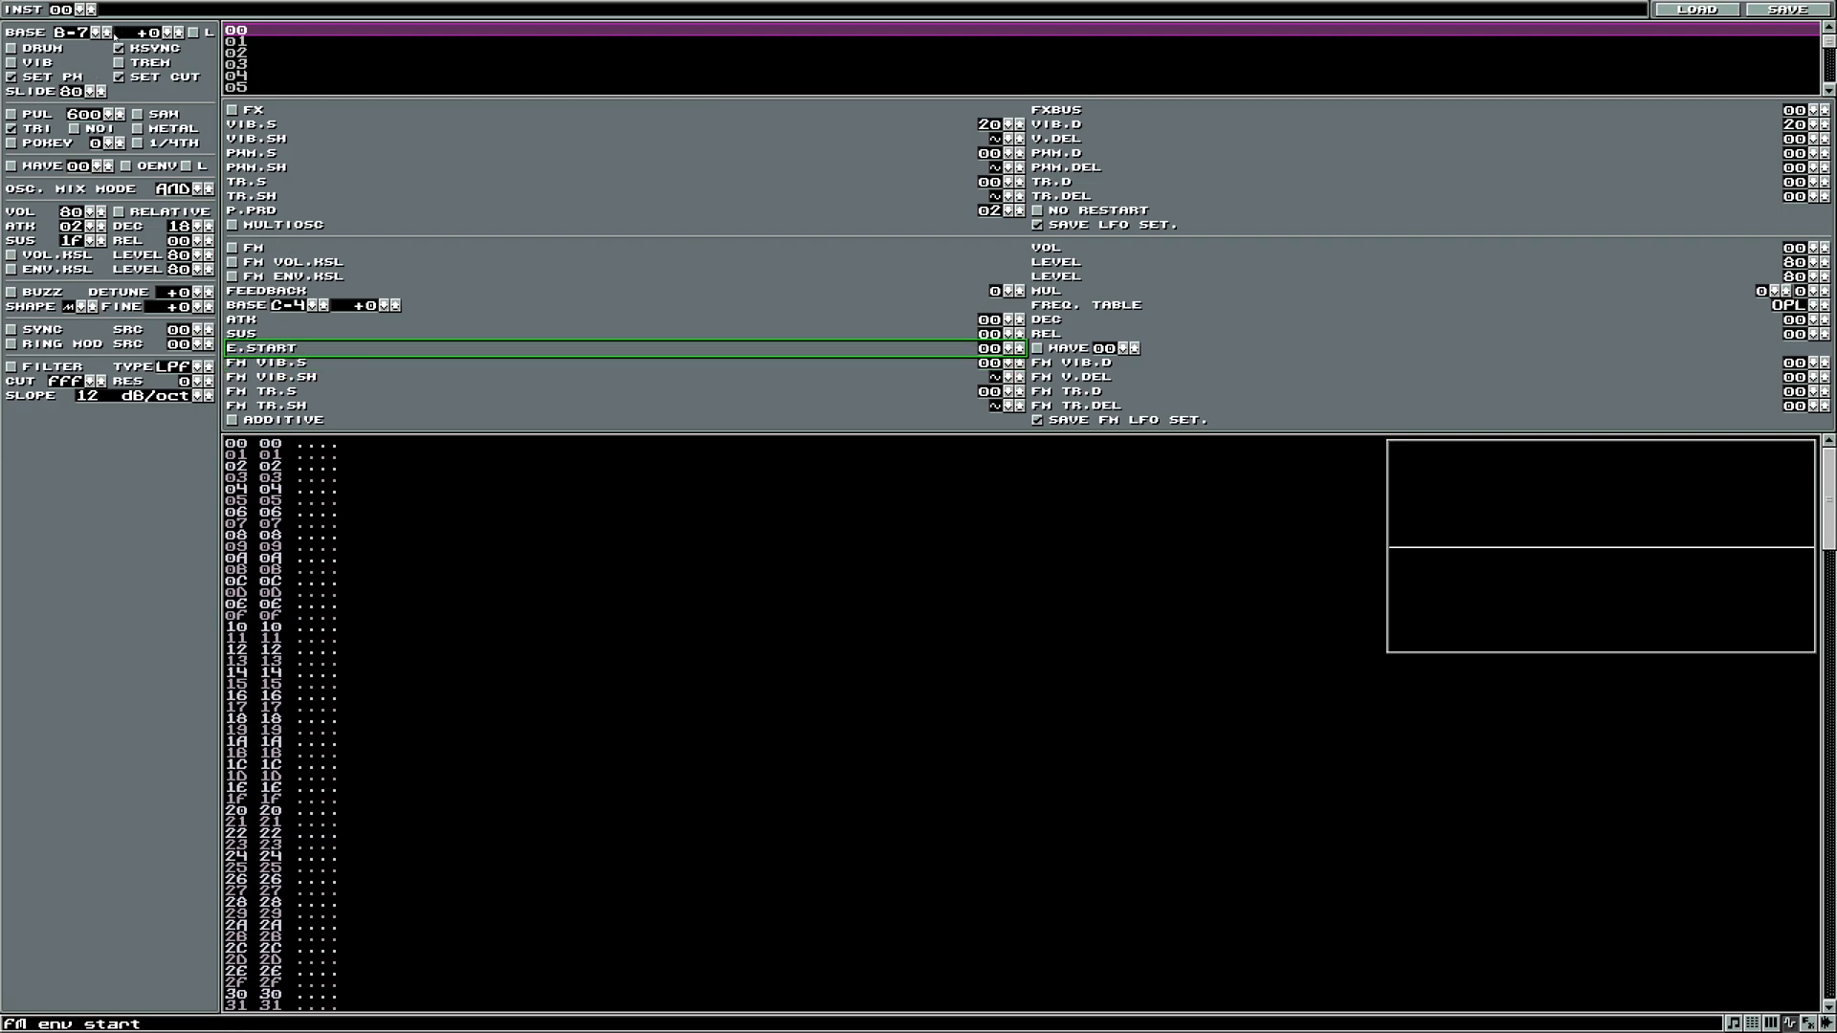
pyautogui.keyDown('shift'); pyautogui.click(108, 34); pyautogui.keyUp('shift')
pyautogui.keyDown('shift'); pyautogui.click(108, 33); pyautogui.keyUp('shift')
pyautogui.press('z')
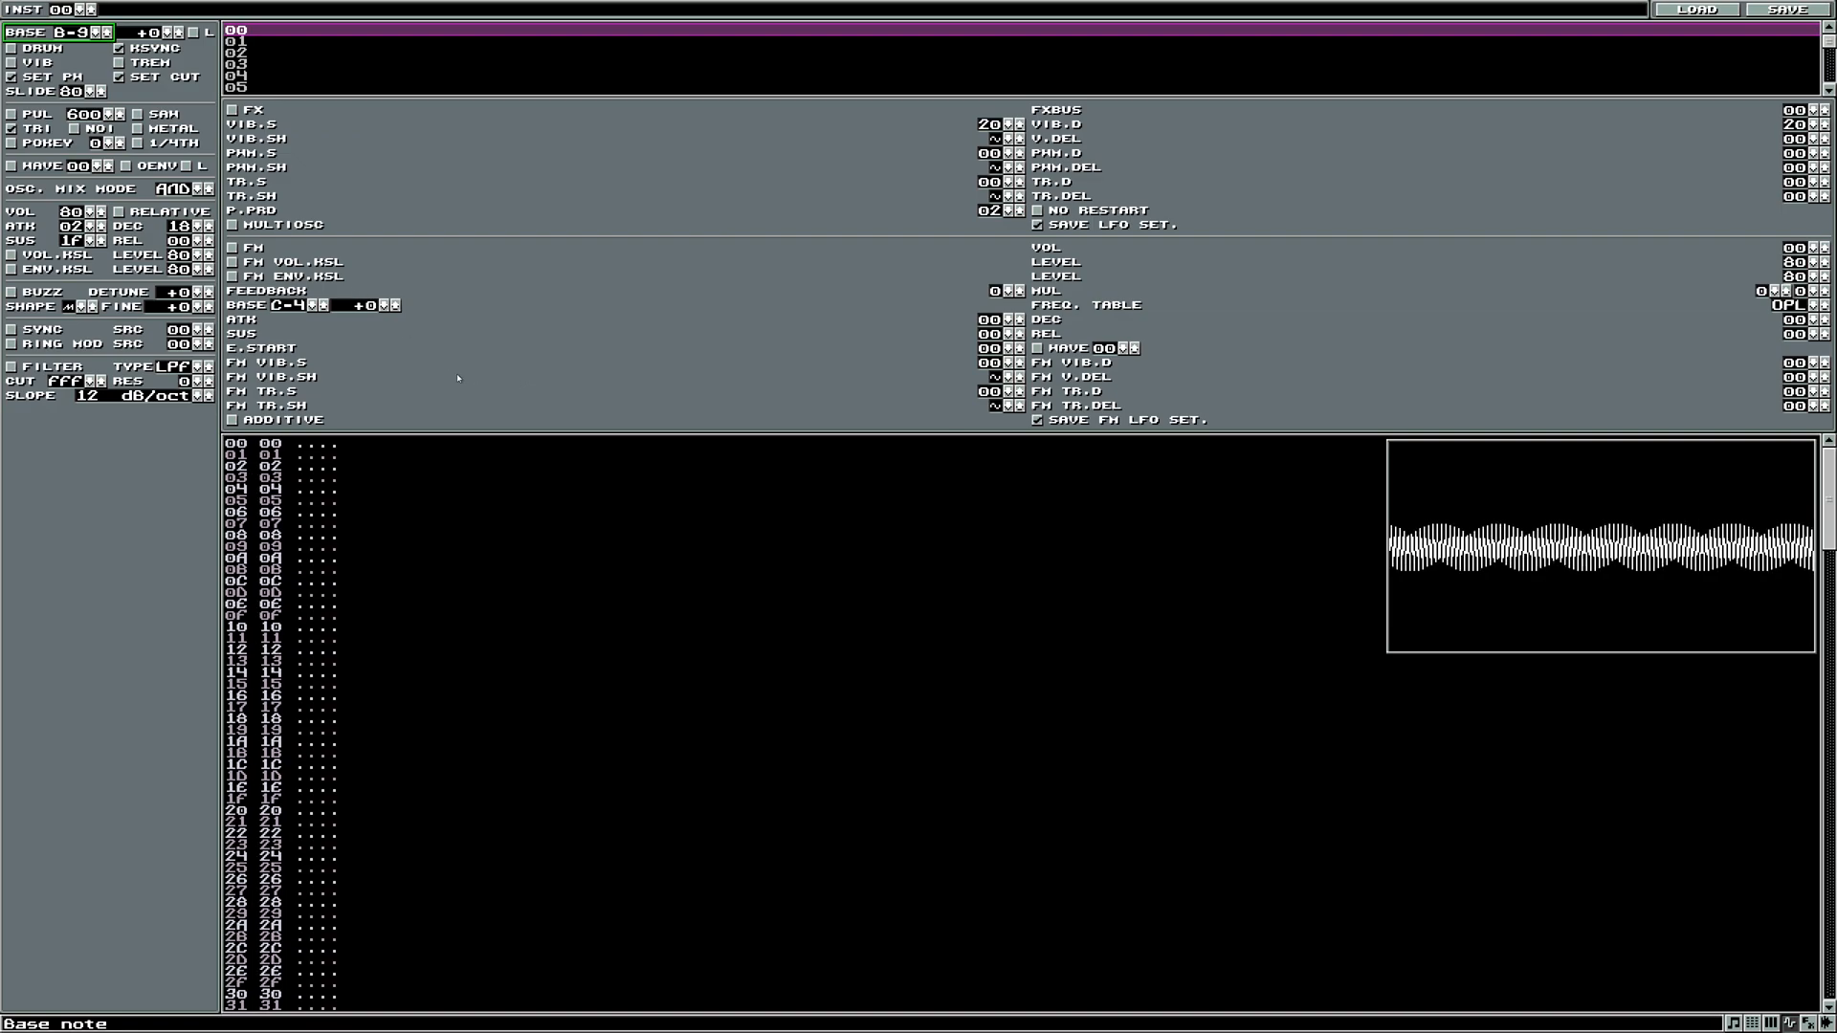
pyautogui.press('z')
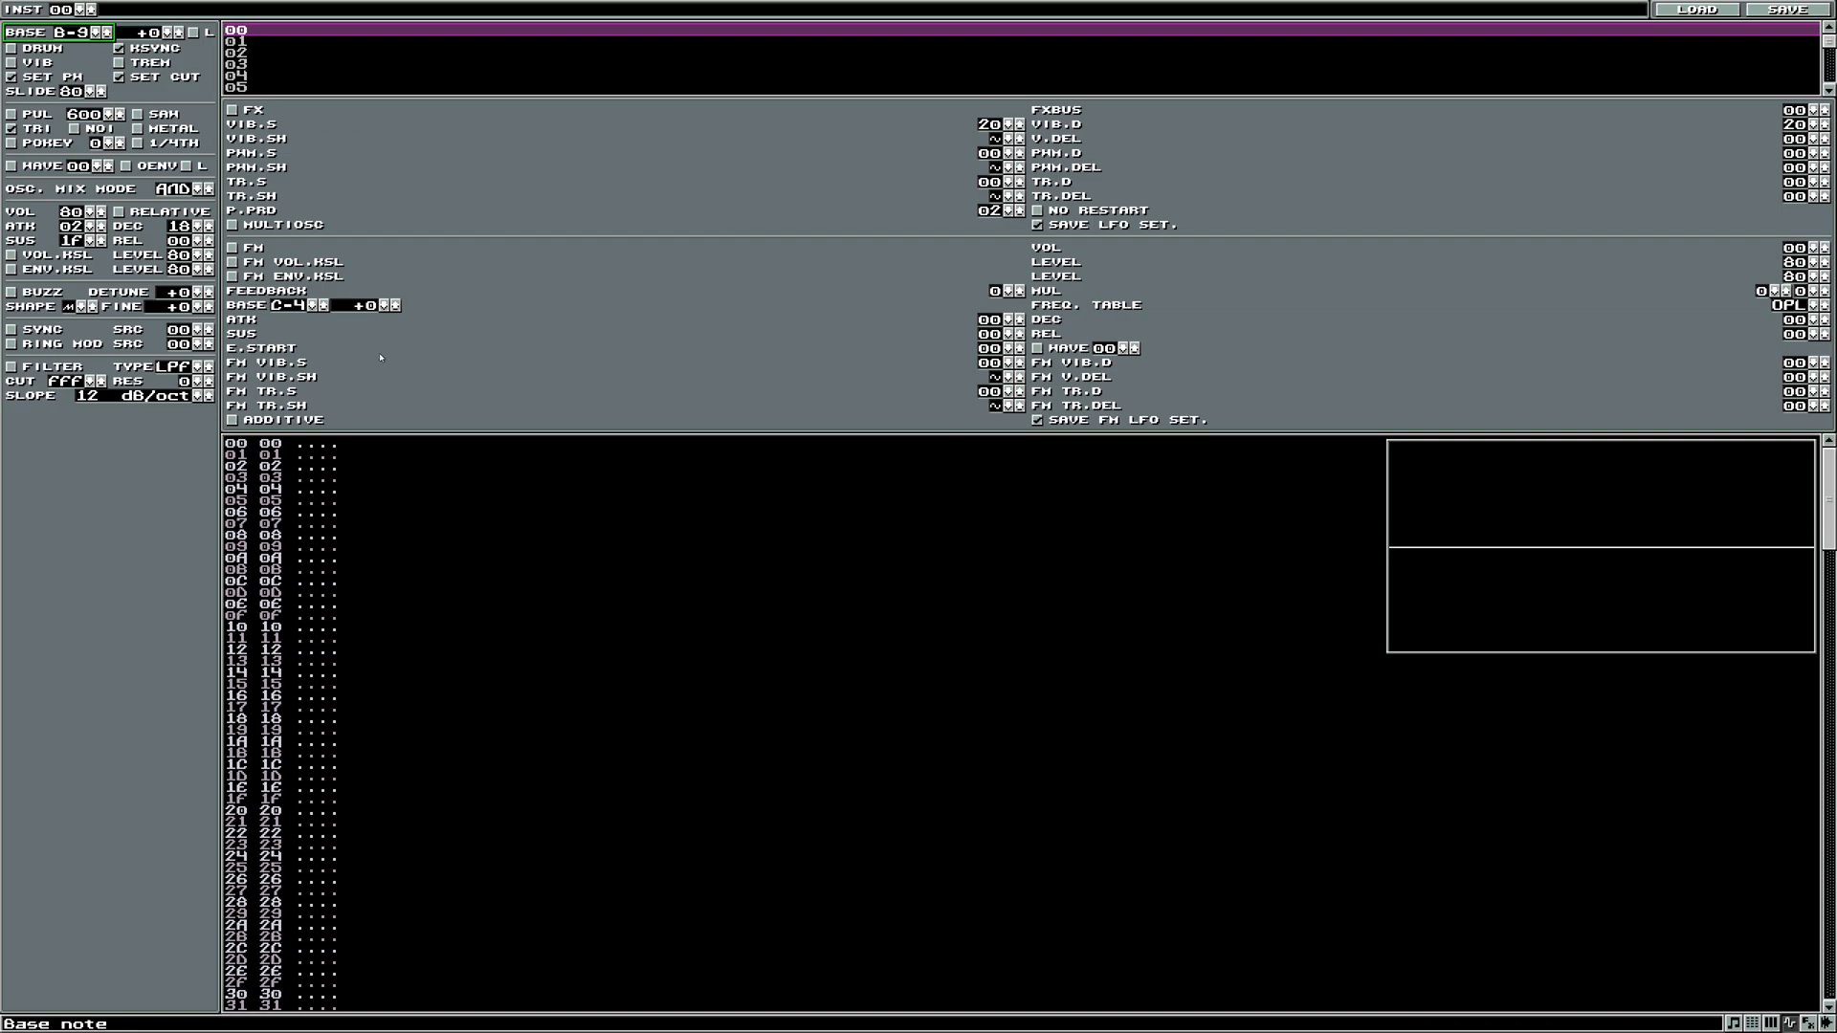
# - Switch to Notepad++ and examine the last frequency table entry, on line 151
pyautogui.hotkey('alt', 'Tab')
pyautogui.scroll(-4, 484, 554)
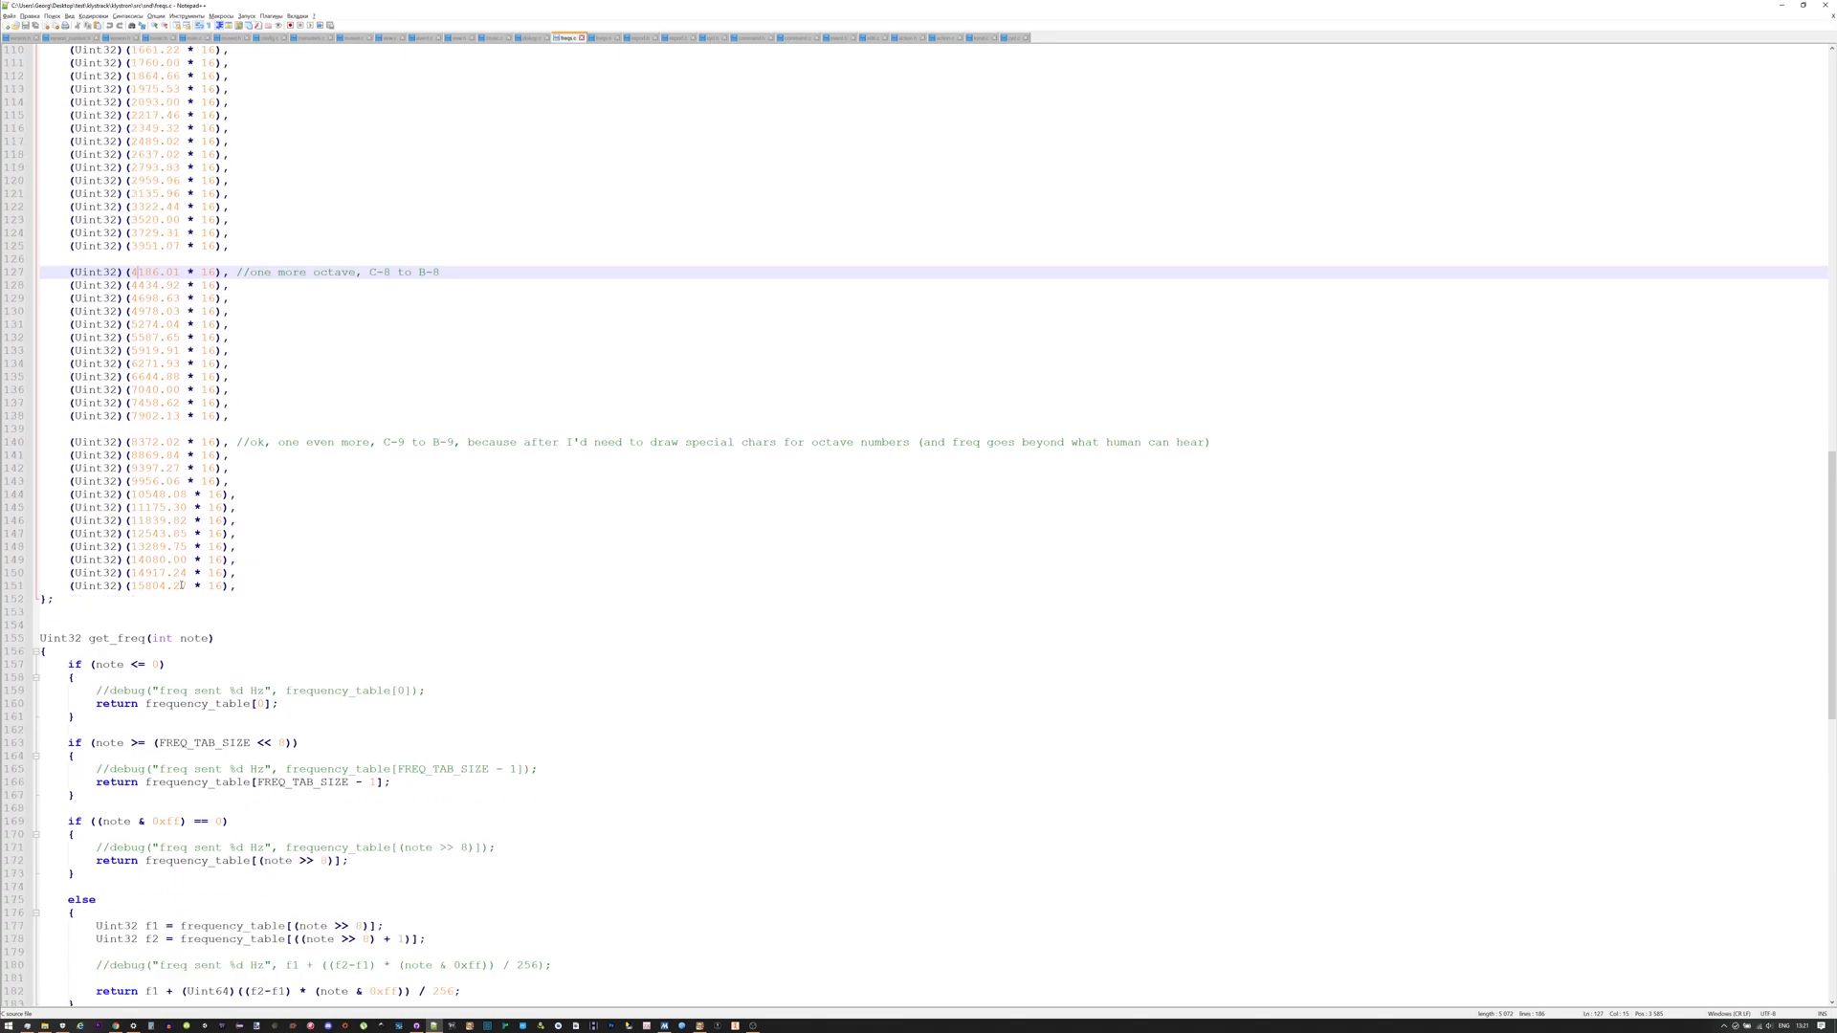
pyautogui.moveTo(187, 586)
pyautogui.mouseDown()
pyautogui.moveTo(130, 585)
pyautogui.moveTo(189, 586)
pyautogui.mouseUp()
pyautogui.click(151, 586)
pyautogui.click(188, 587)
# - Return to klystrack and audition the B-9 triangle note again while watching the oscilloscope
pyautogui.hotkey('alt', 'Tab')
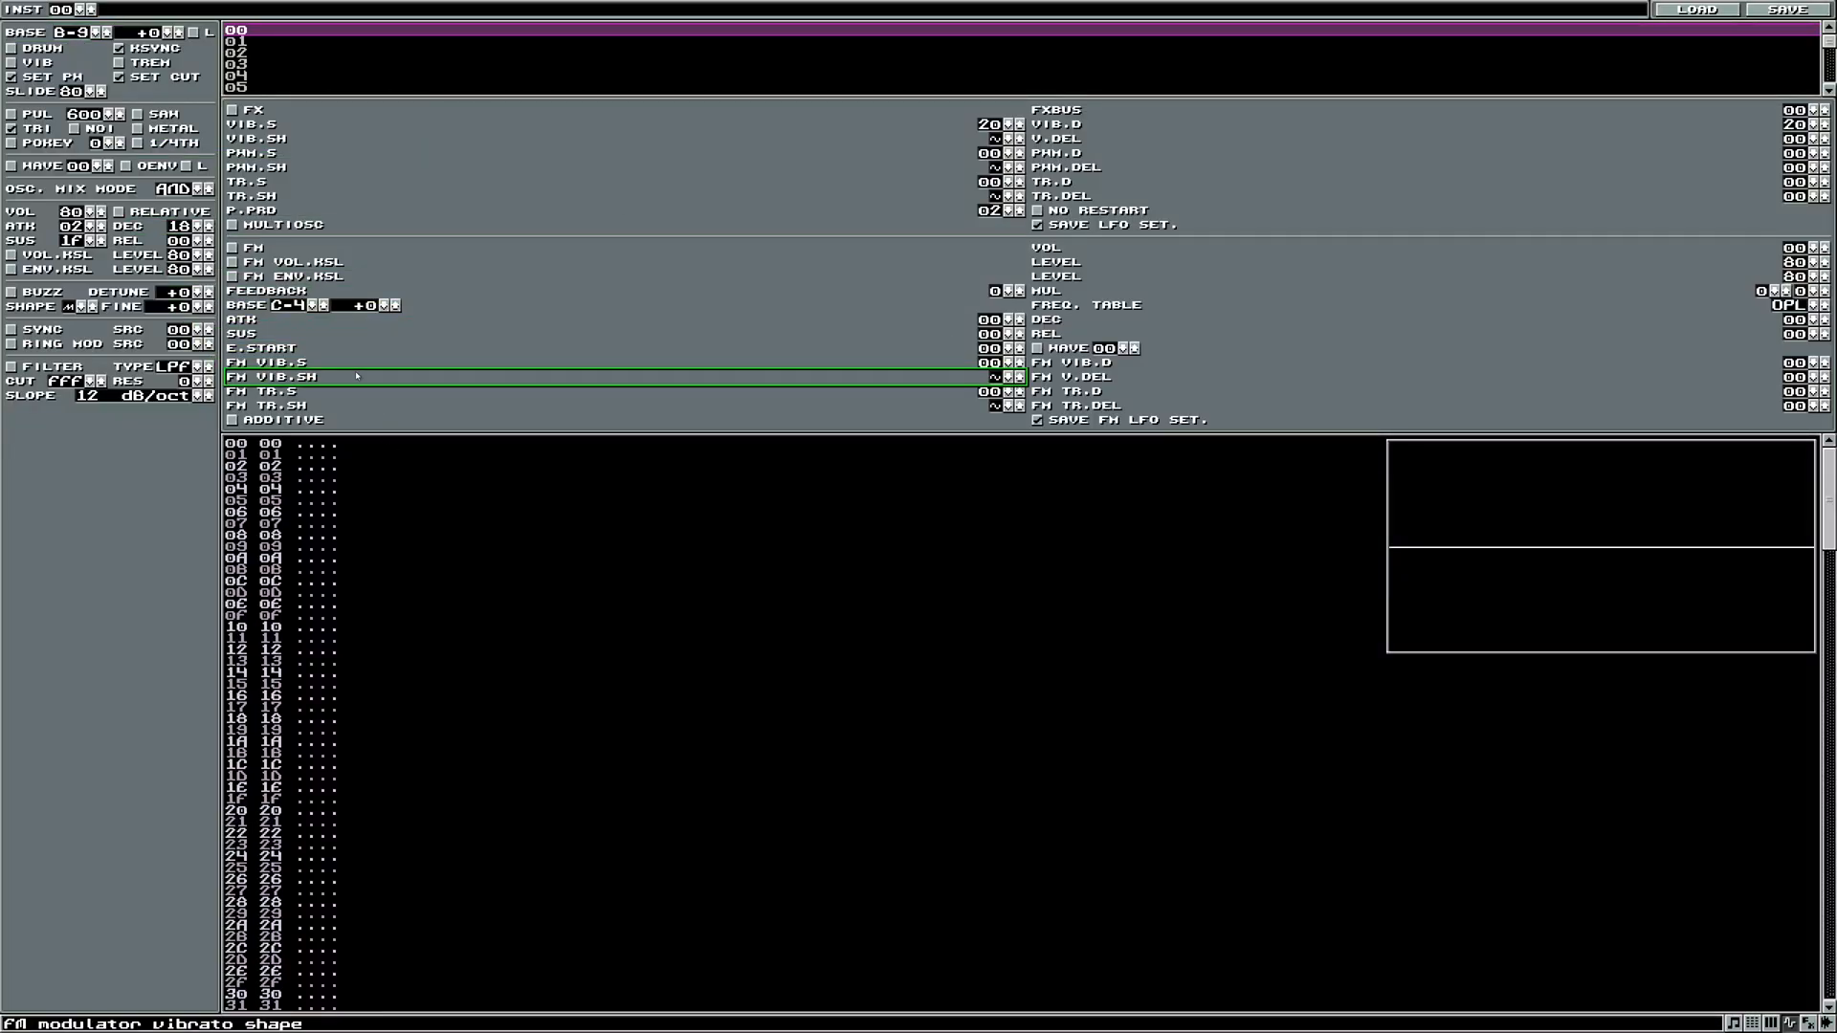
pyautogui.press('z')
pyautogui.press('z')
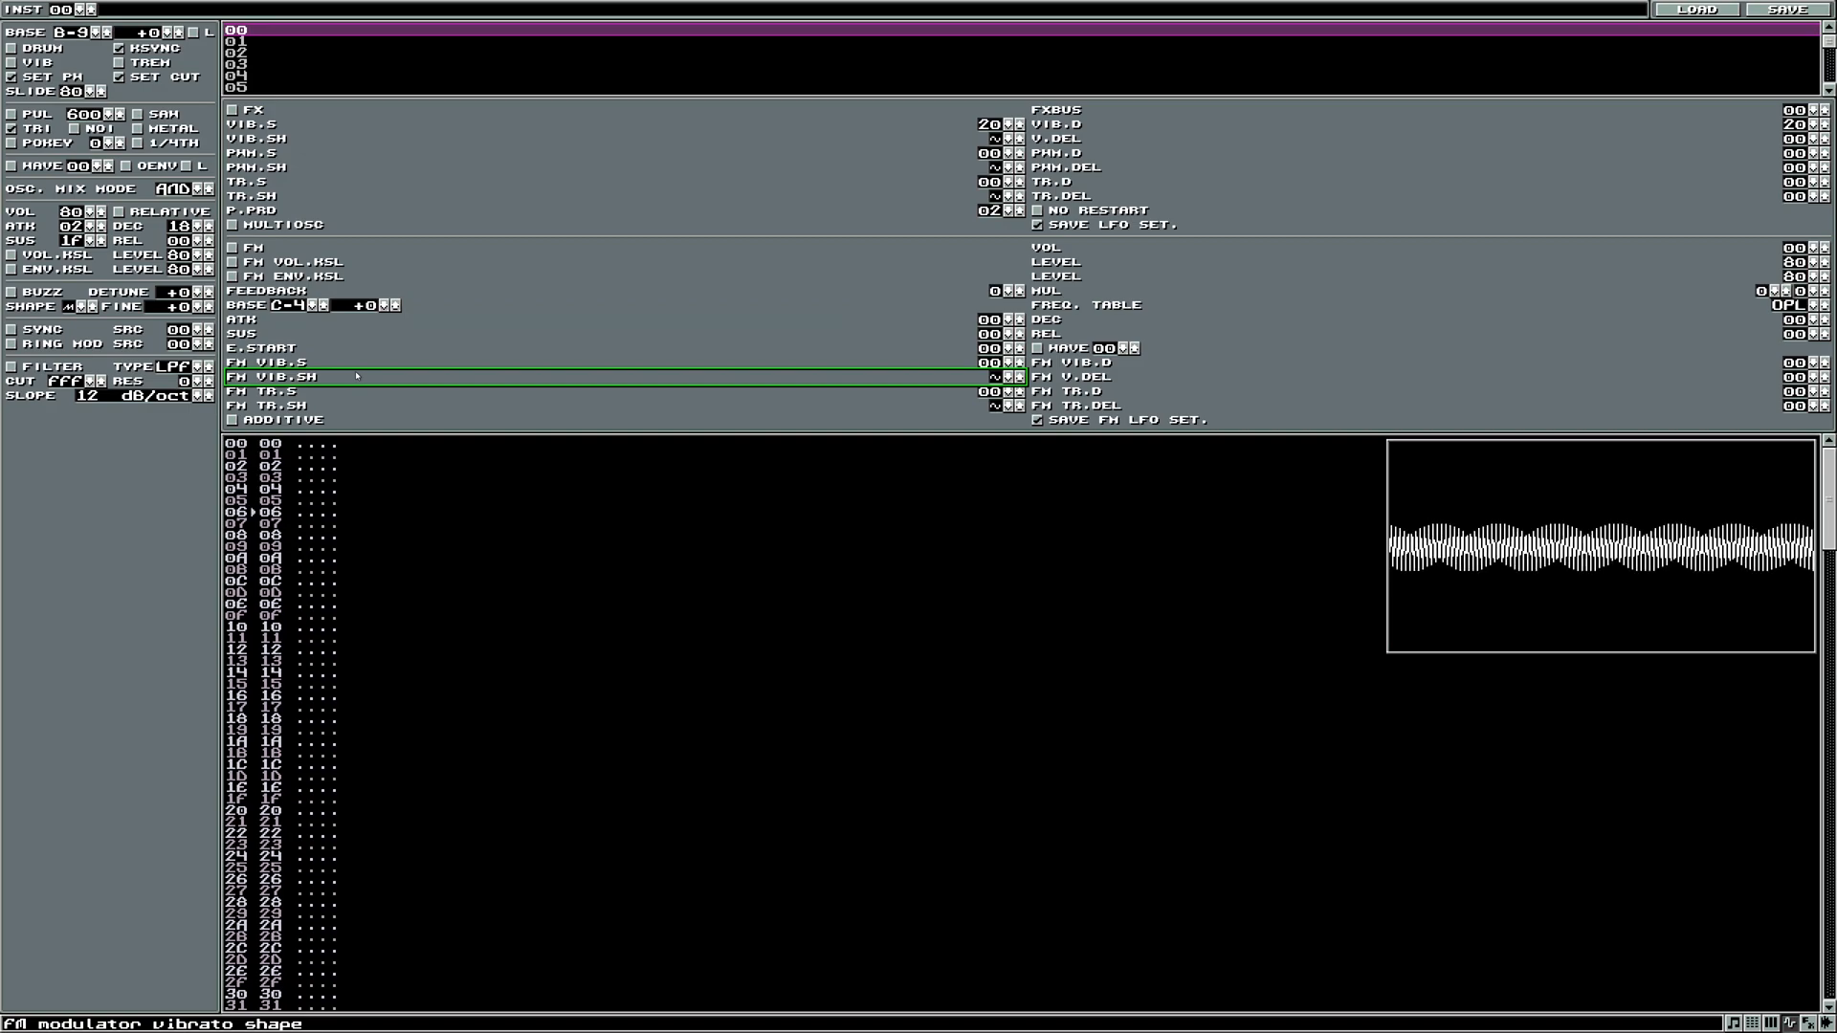
pyautogui.press('z')
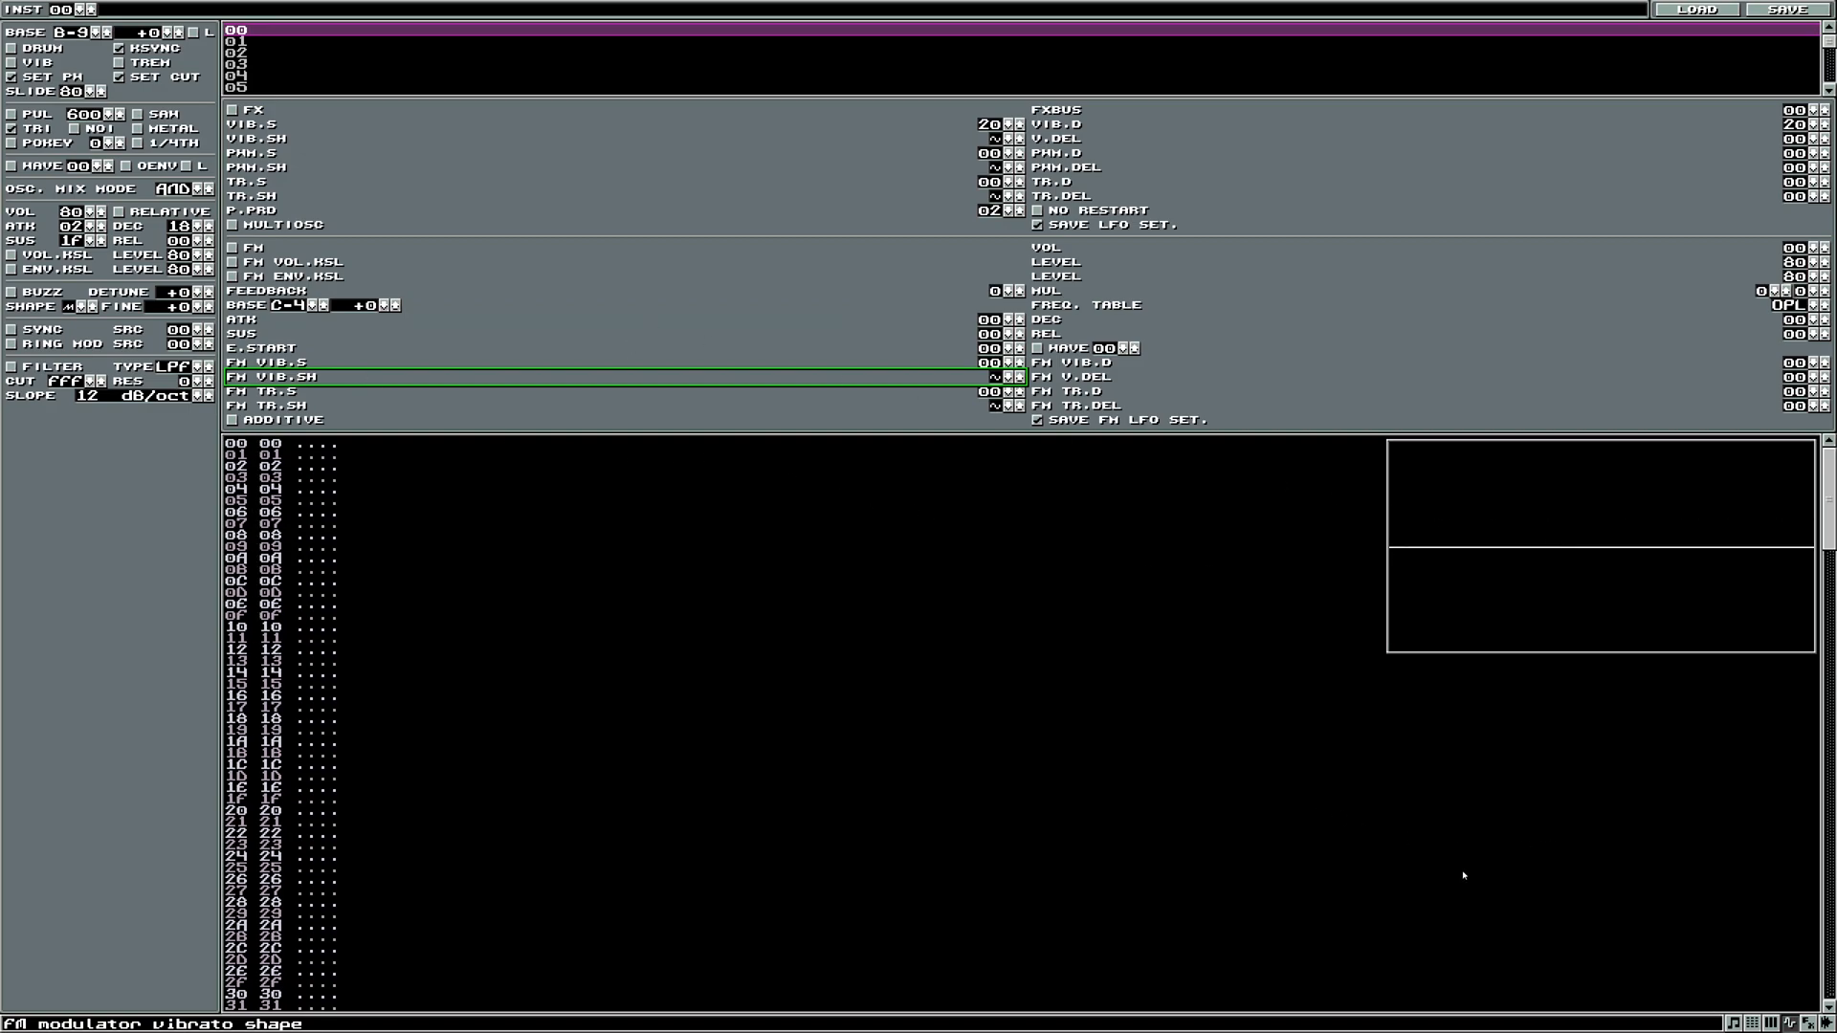
pyautogui.press('Down')
pyautogui.press('Down')
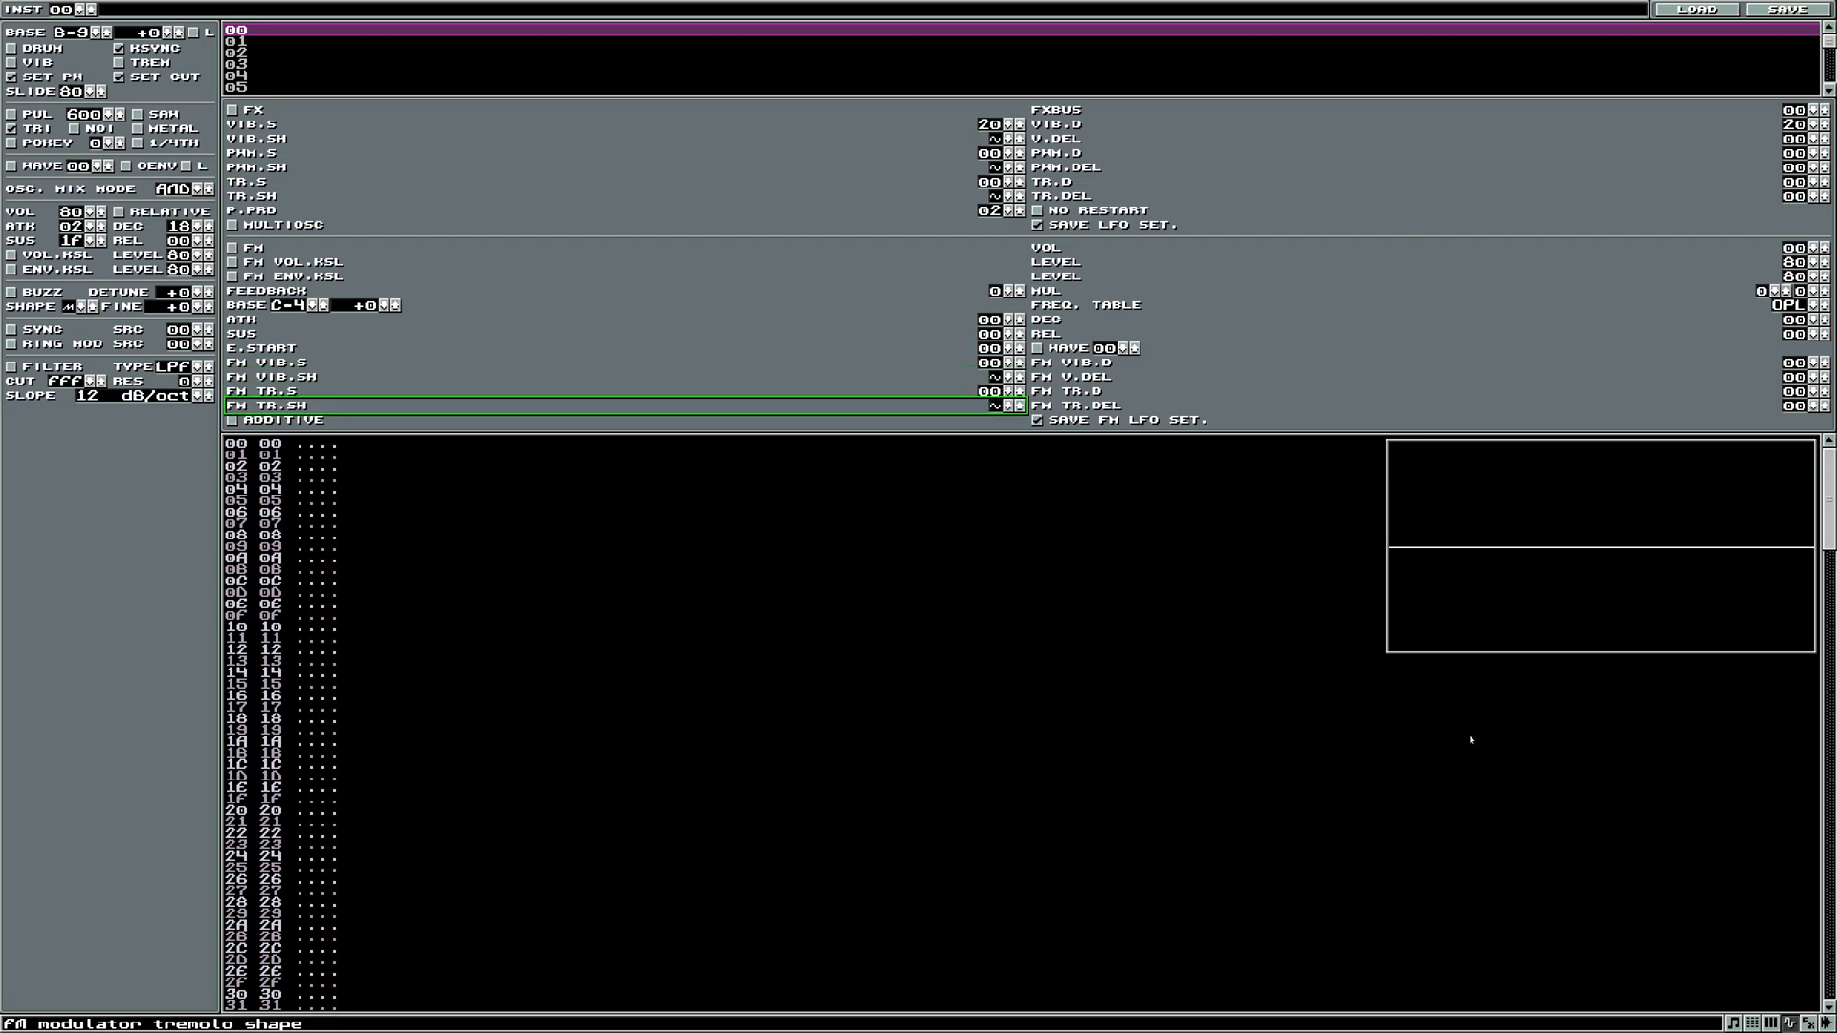
# - Go to the pattern editor, set the song length to 0010, and place pattern 00 on channel 00 at position 0000
pyautogui.press('F2')
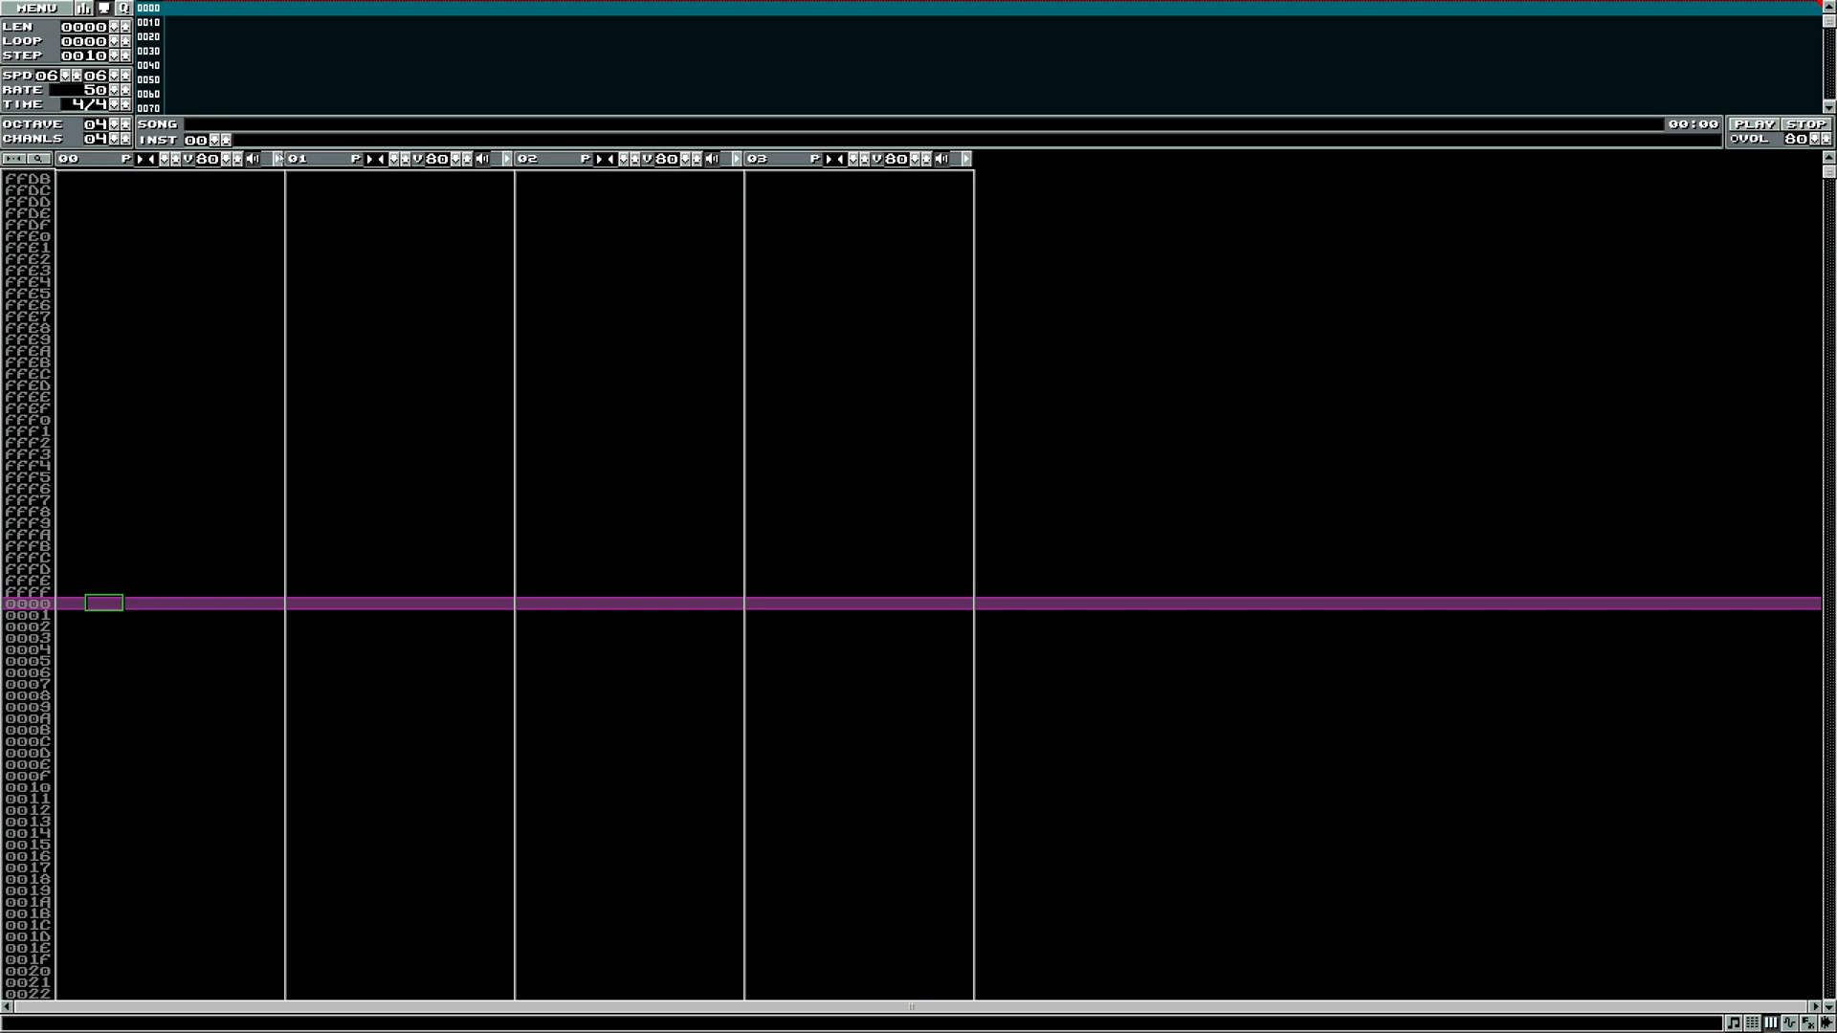
pyautogui.click(170, 11)
pyautogui.click(127, 26)
pyautogui.click(203, 11)
pyautogui.write('0+0 +00')
# - Enter command 6000 on row 0000 and command 8000 on row 0001 of pattern 00
pyautogui.click(102, 616)
pyautogui.doubleClick(102, 640)
pyautogui.click(242, 528)
pyautogui.press('Right')
pyautogui.write('6')
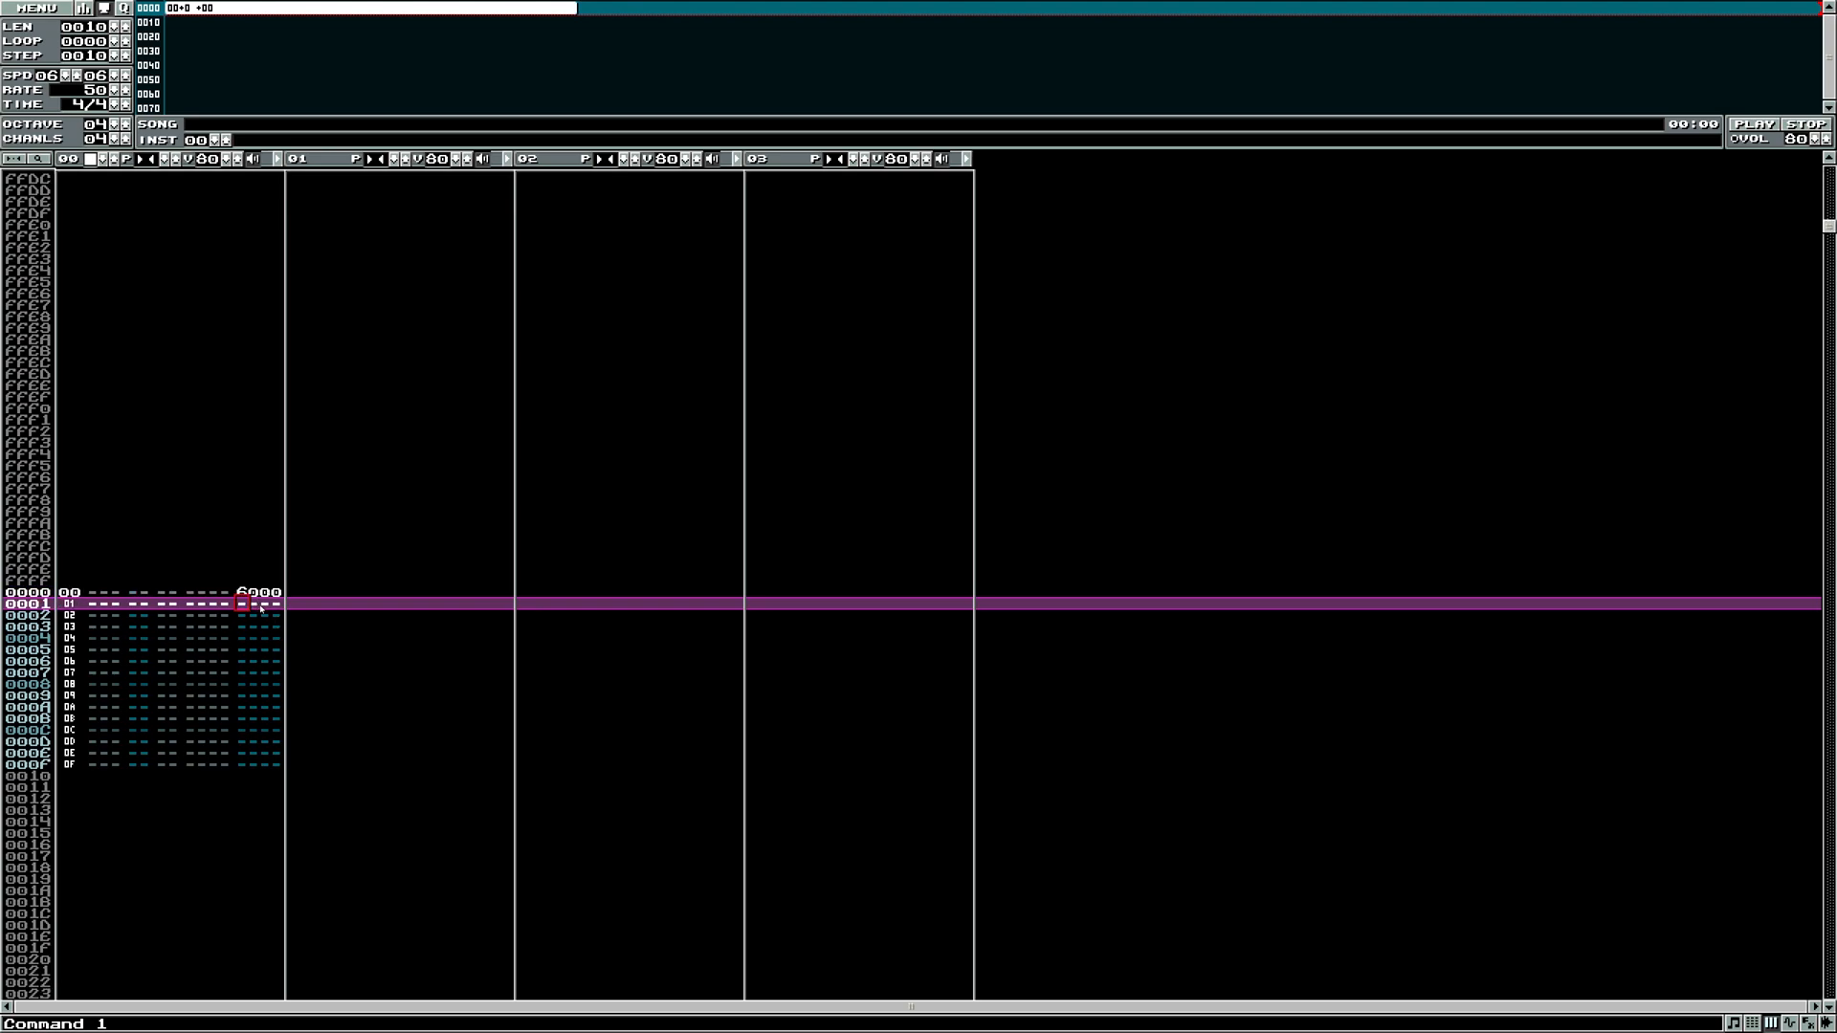
pyautogui.write('8000')
pyautogui.click(260, 602)
pyautogui.click(255, 617)
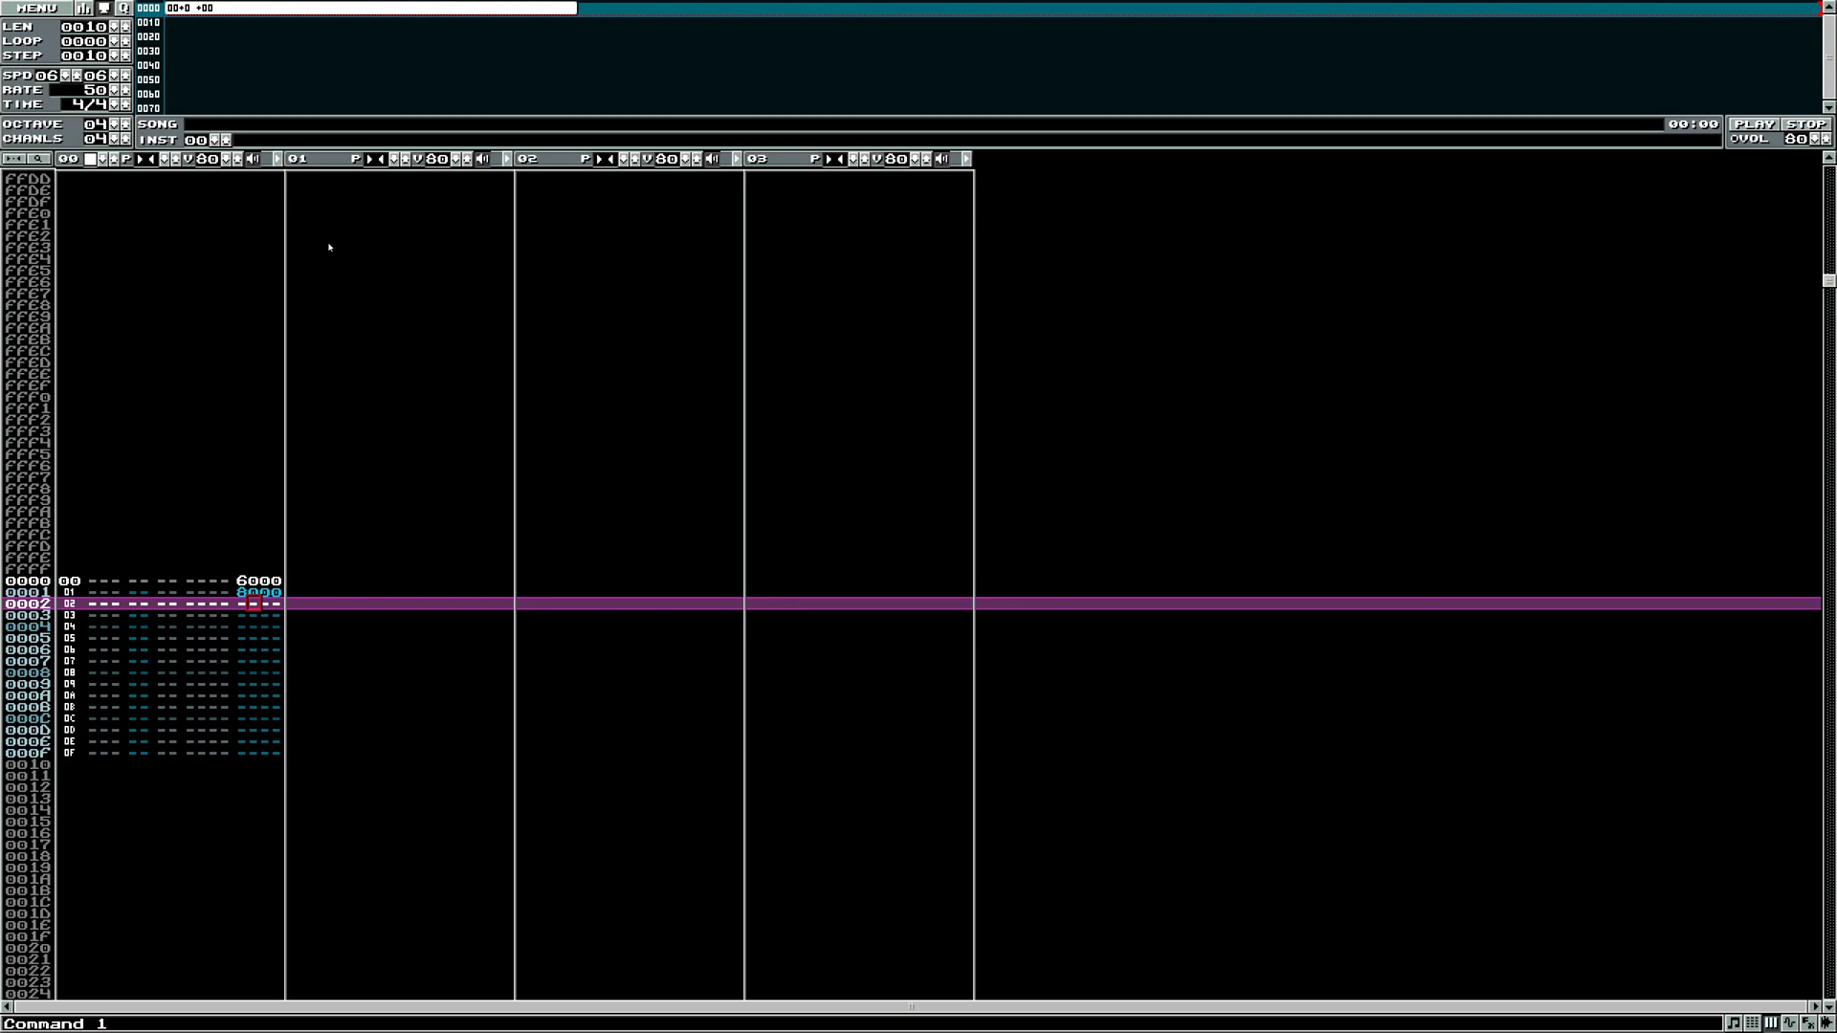
# - Expand channel 00 to all eight command columns and step through them on row 0000
pyautogui.click(277, 160)
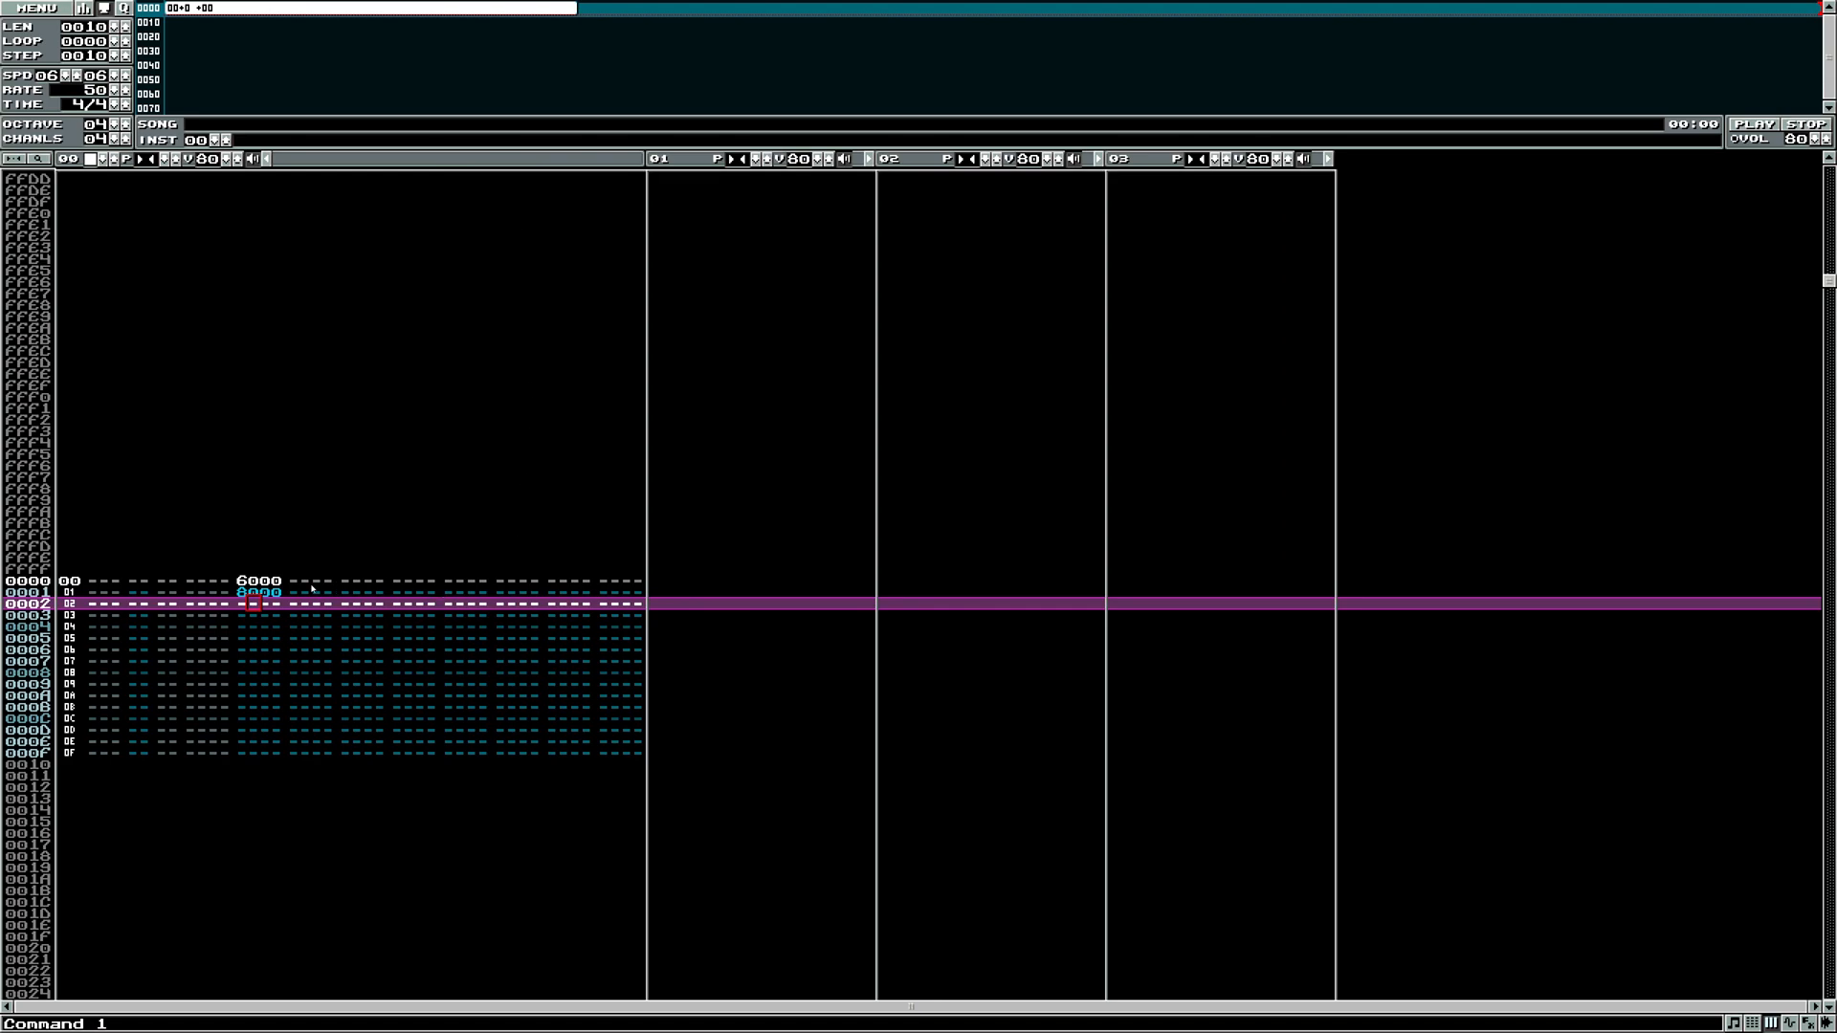
pyautogui.press('Up')
pyautogui.press('Up')
pyautogui.press('Right')
pyautogui.press('Right')
pyautogui.press('Right')
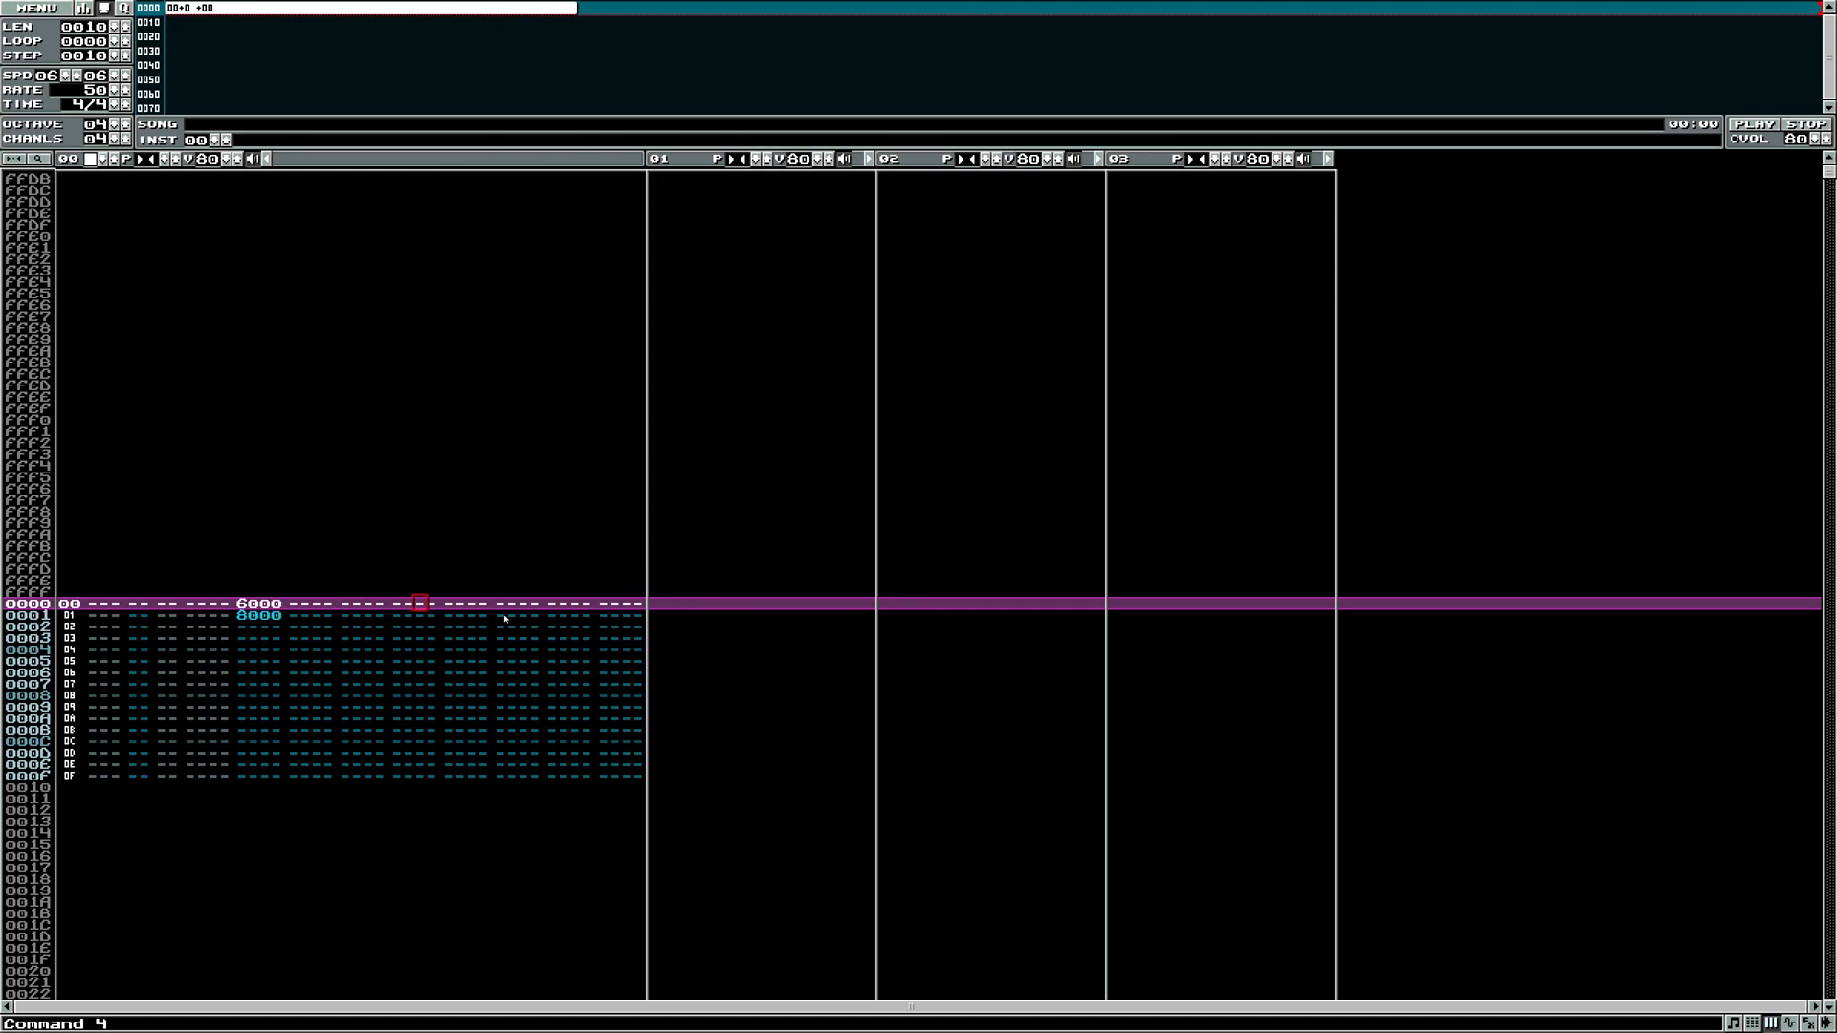
pyautogui.click(637, 605)
pyautogui.click(369, 604)
pyautogui.click(329, 604)
pyautogui.click(345, 604)
# - Delete command 8000 from row 0001, and enter 8000 and 0400 in row 0000's second and third command columns
pyautogui.click(266, 617)
pyautogui.press('Delete')
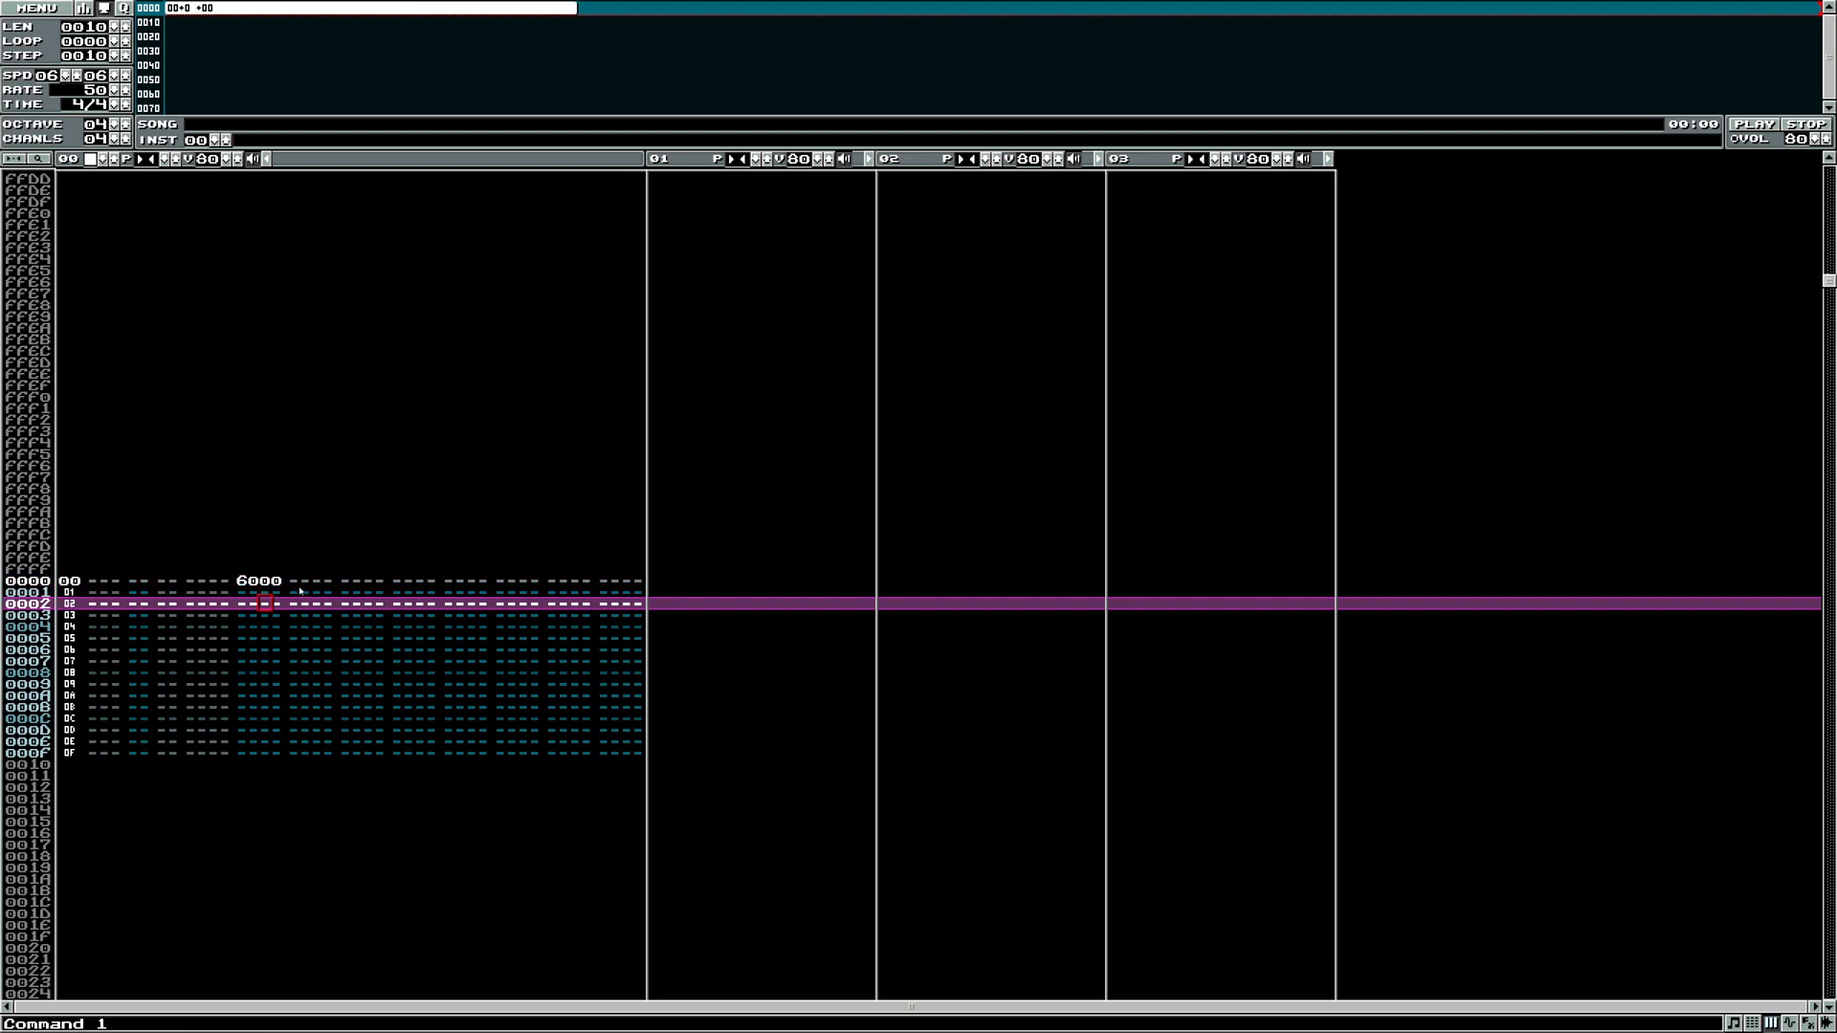
pyautogui.click(301, 586)
pyautogui.write('8000')
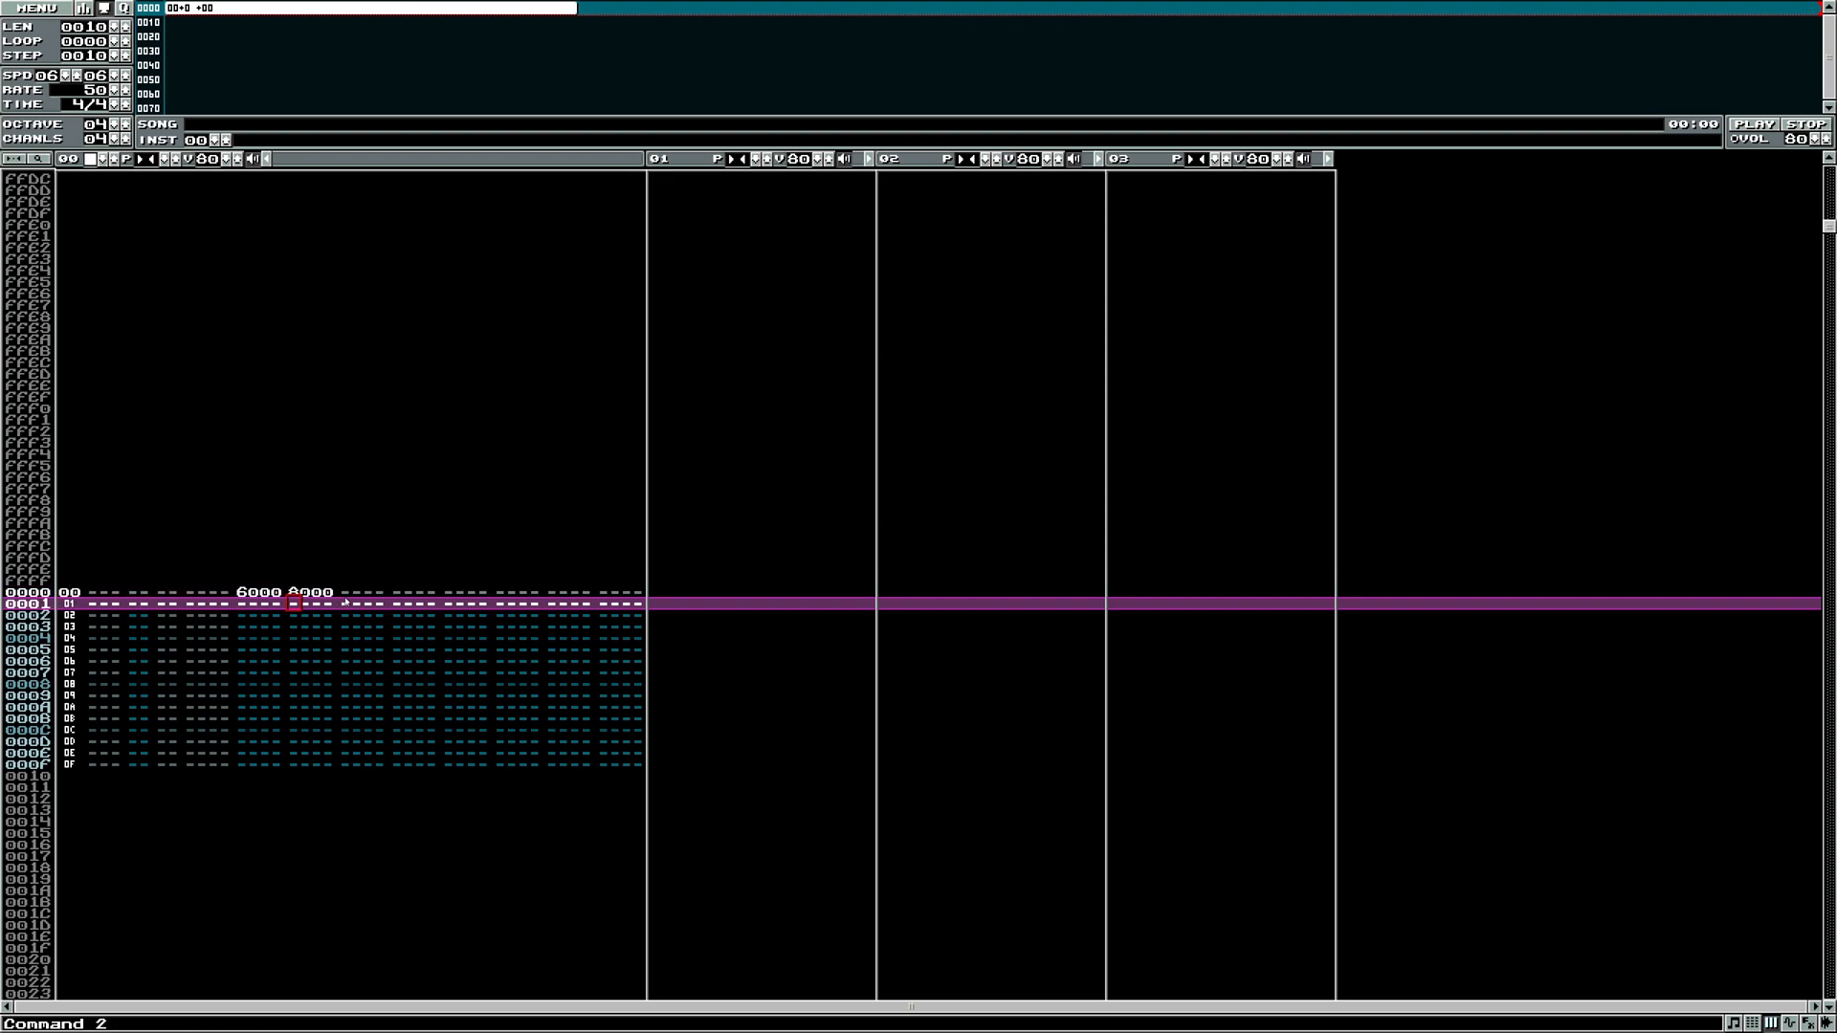
pyautogui.click(353, 593)
pyautogui.write('400')
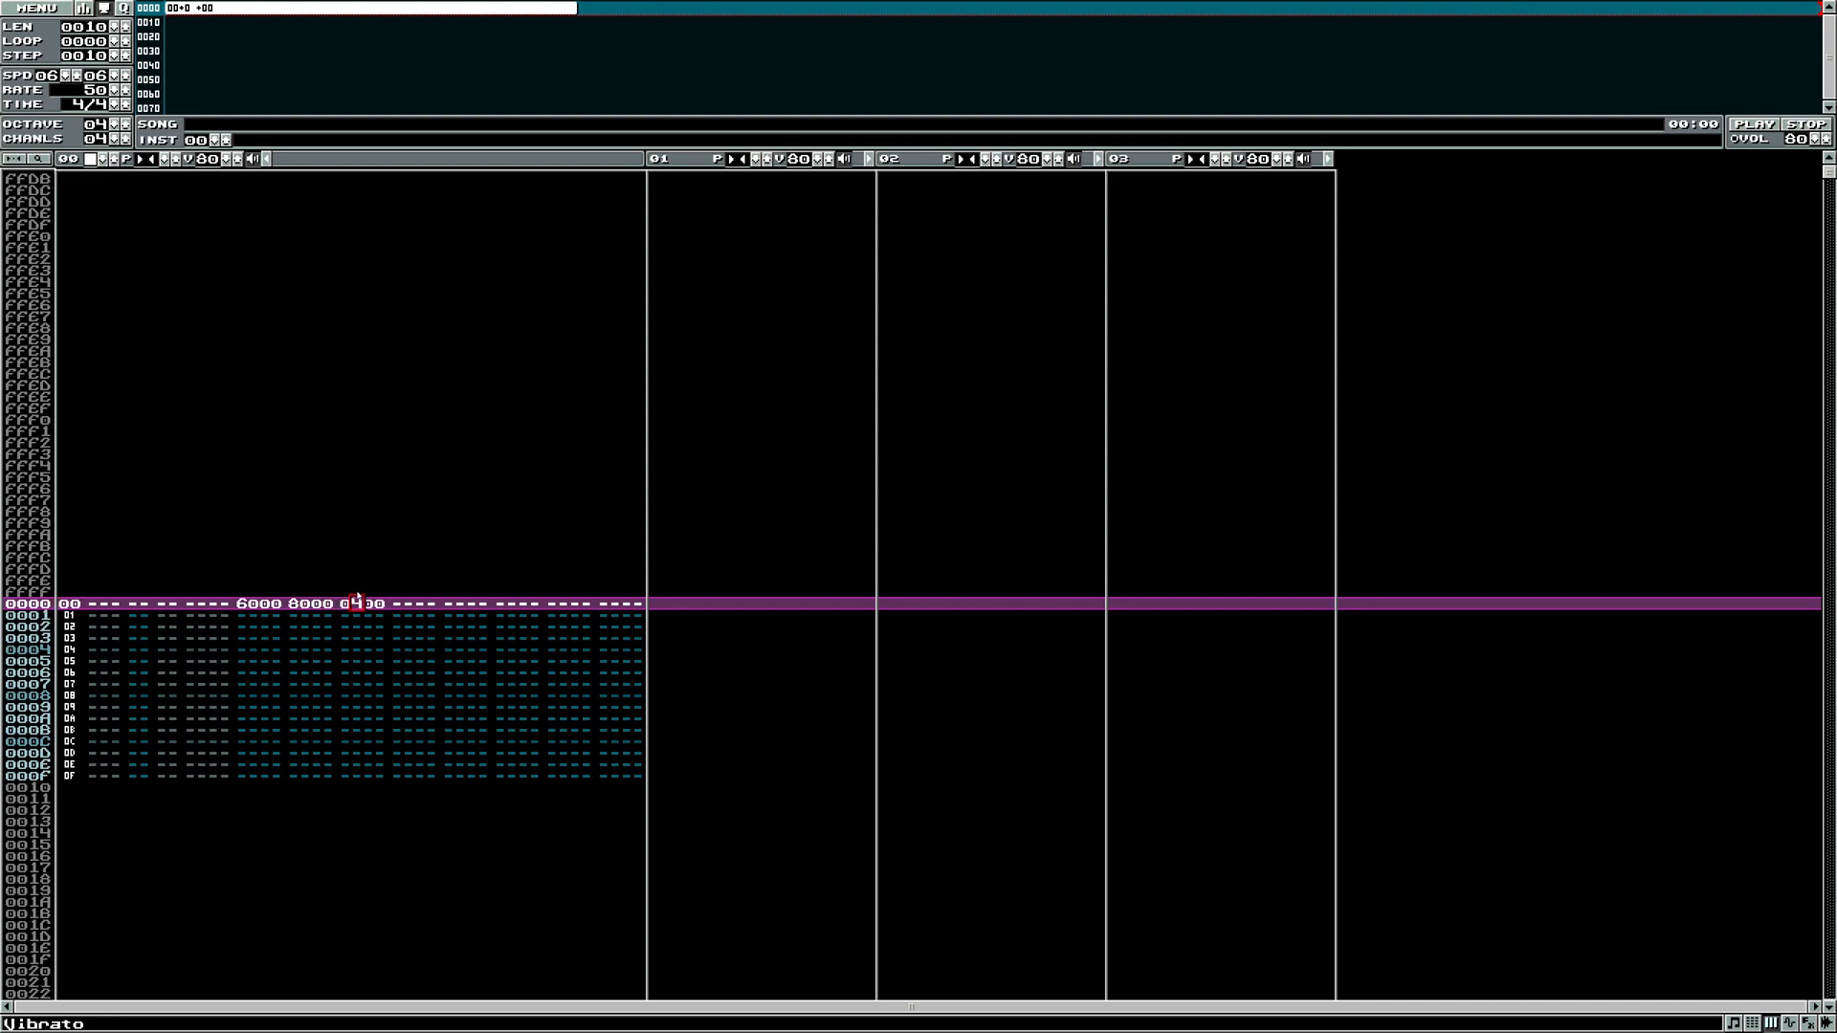
pyautogui.click(411, 603)
# - Collapse channel 00 to a single command column and inspect the 6000 command on row 0000
pyautogui.click(267, 158)
pyautogui.click(268, 159)
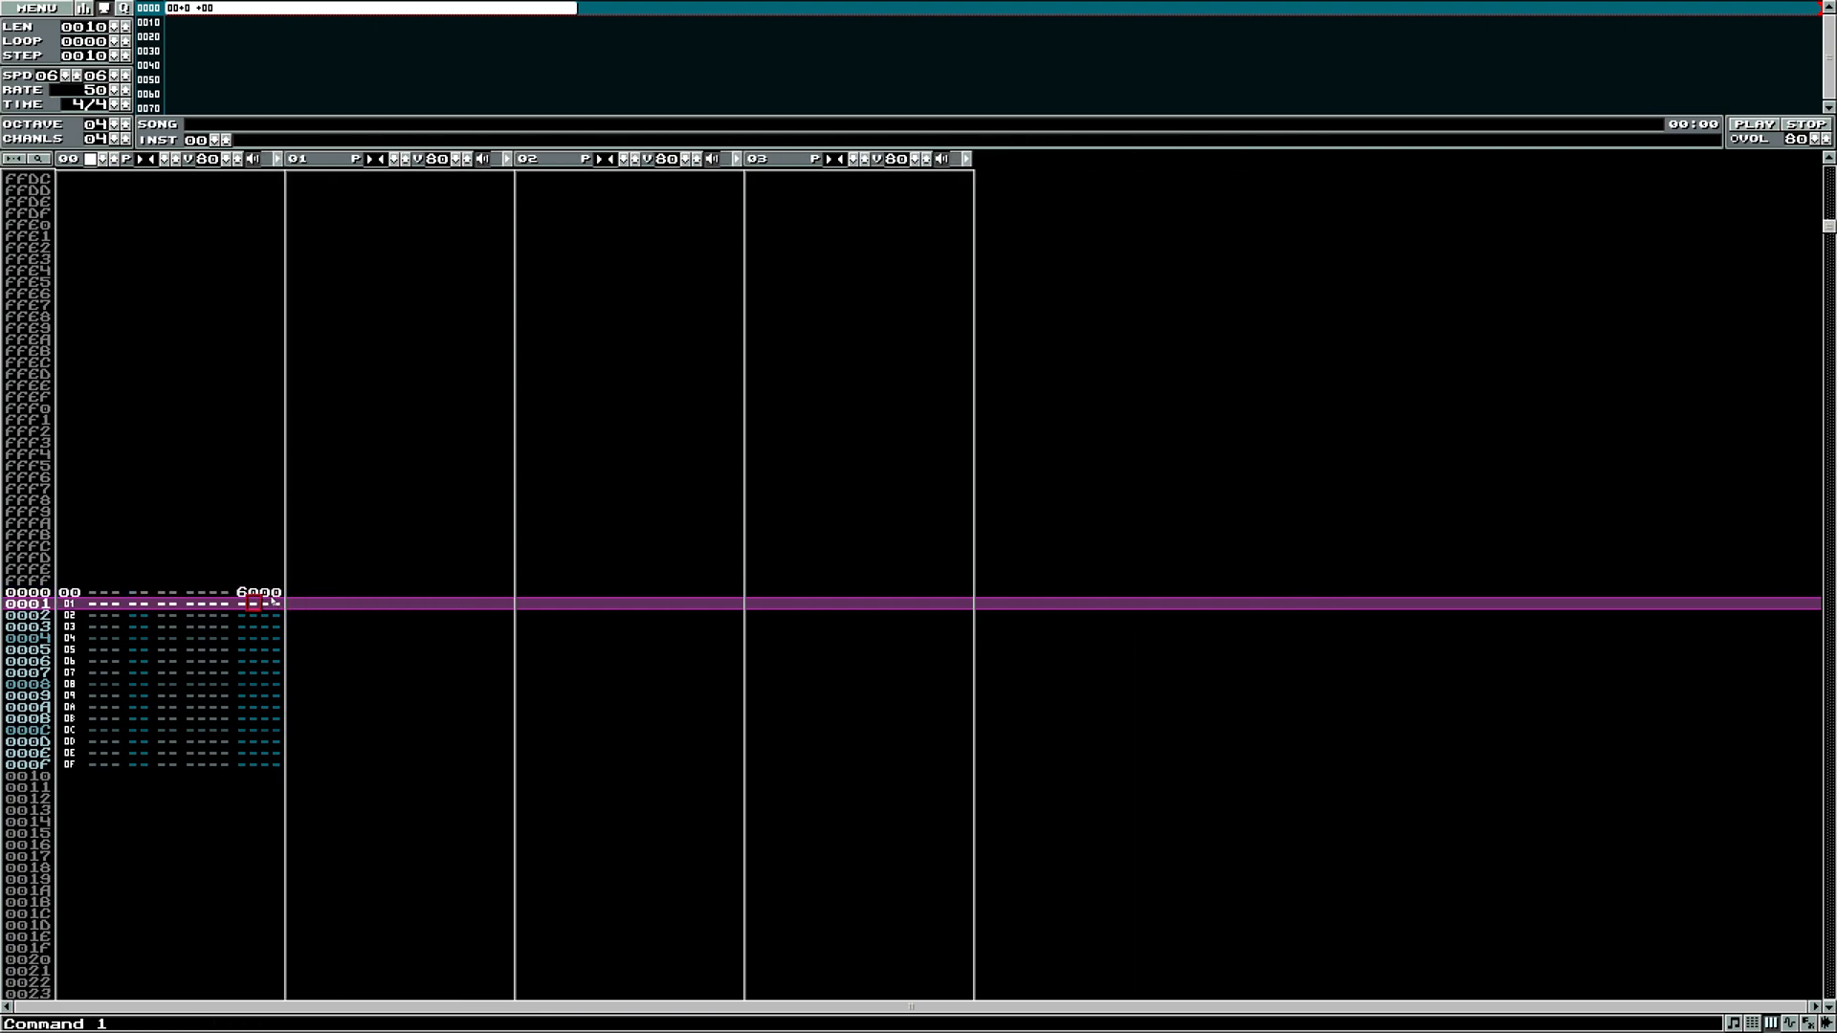
pyautogui.click(275, 602)
pyautogui.click(291, 607)
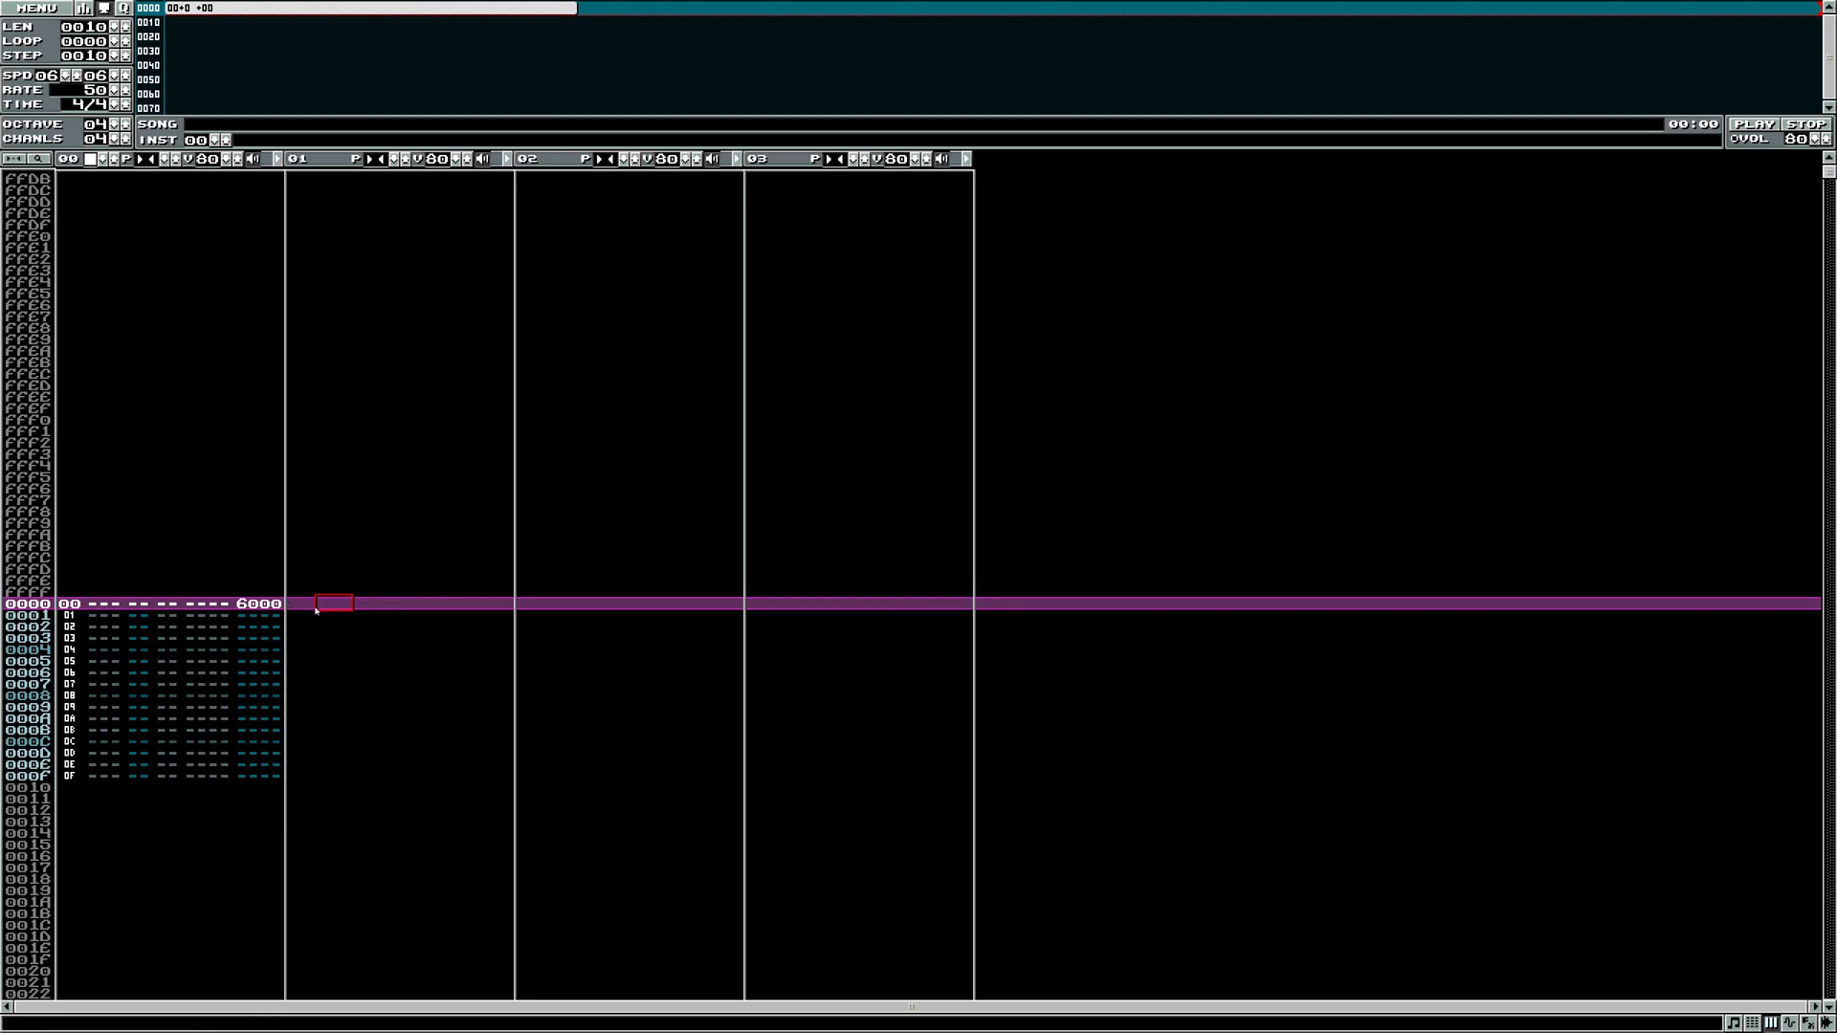
pyautogui.press('Left')
pyautogui.press('Left')
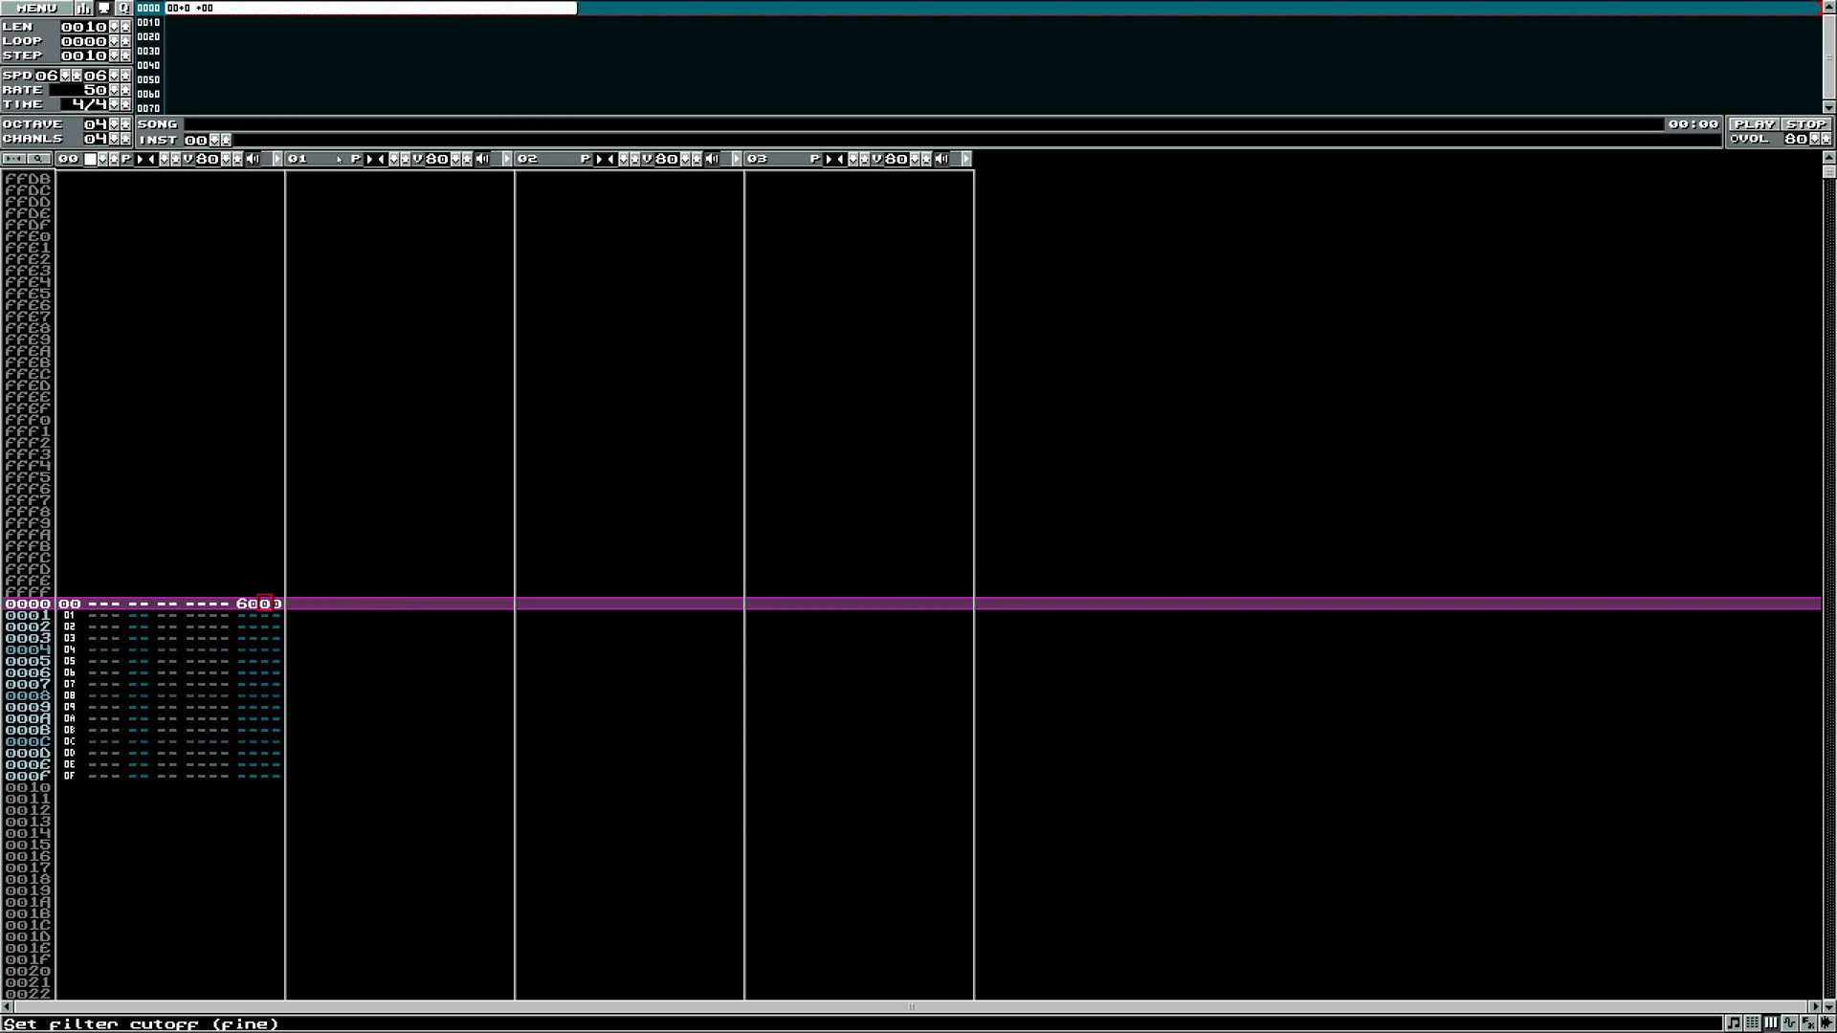
# - Extend the song length to 0040 and place pattern 05 on channel 00 at position 0010
pyautogui.click(127, 26)
pyautogui.click(127, 27)
pyautogui.click(127, 27)
pyautogui.click(189, 25)
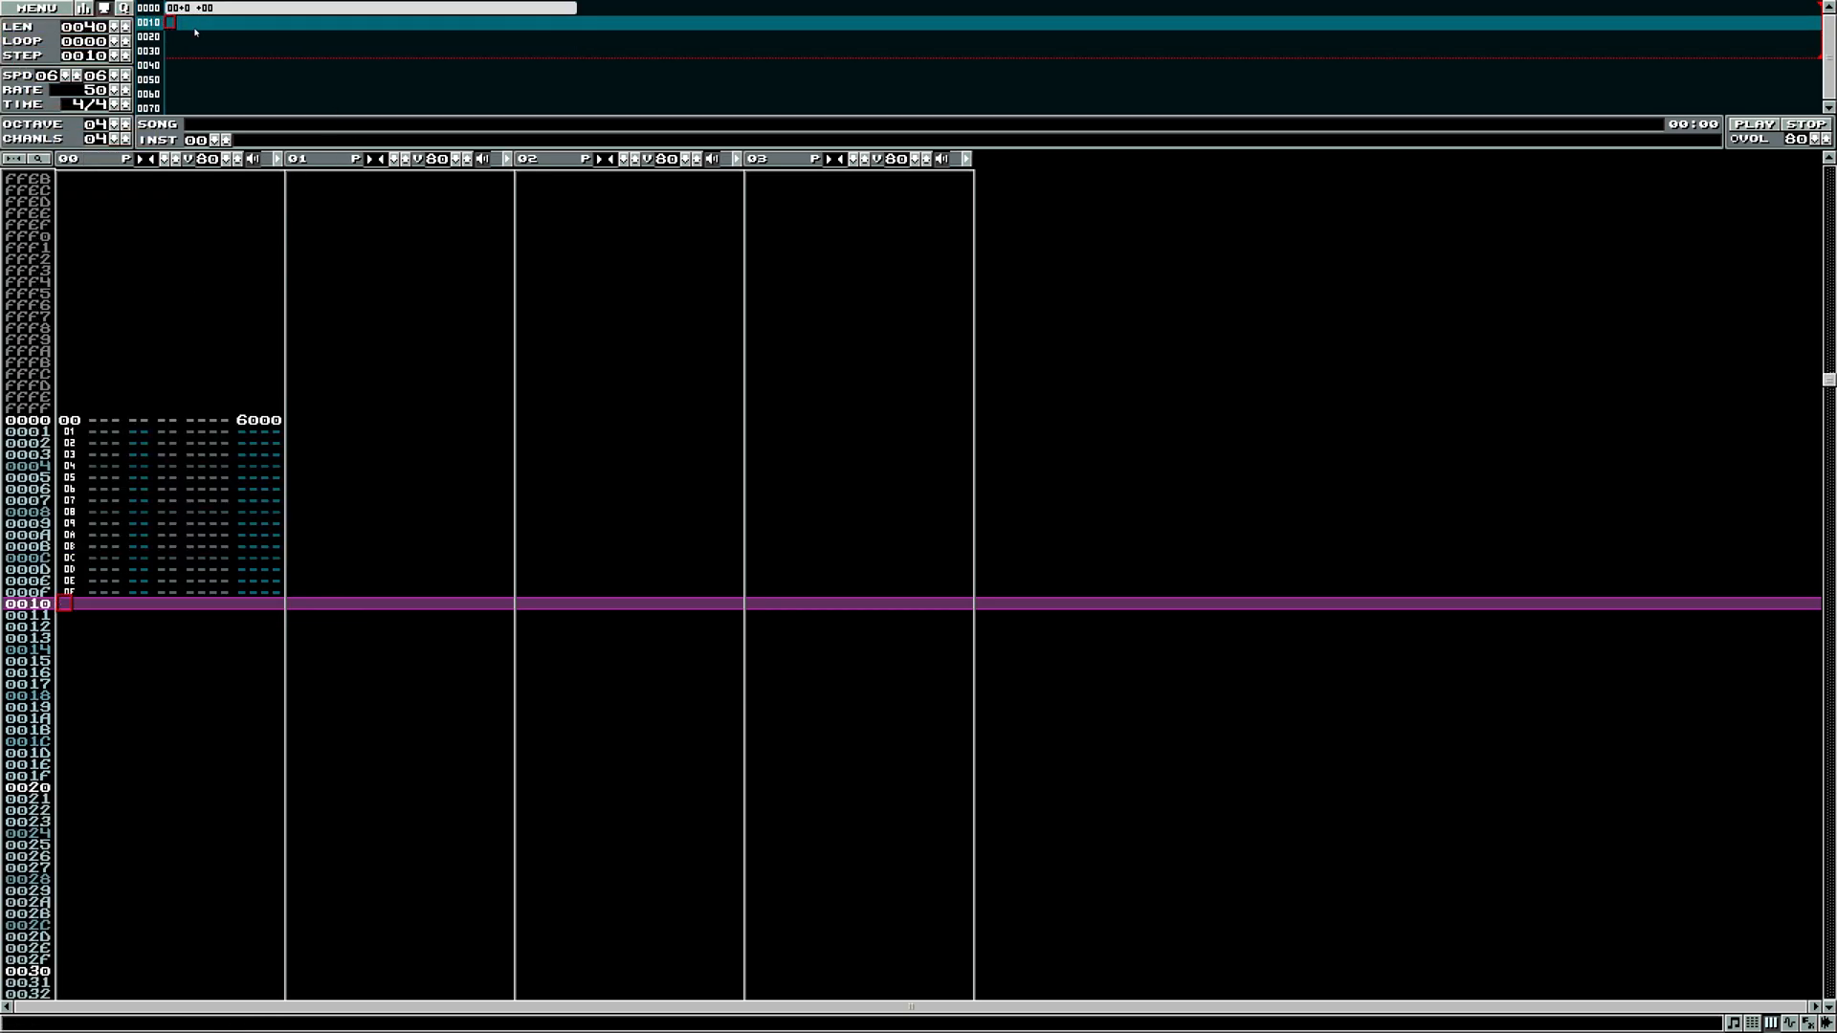
pyautogui.write('05+0 +00')
# - Return to row 0000 of channel 00 and expand pattern 00 to two command columns
pyautogui.press('Up')
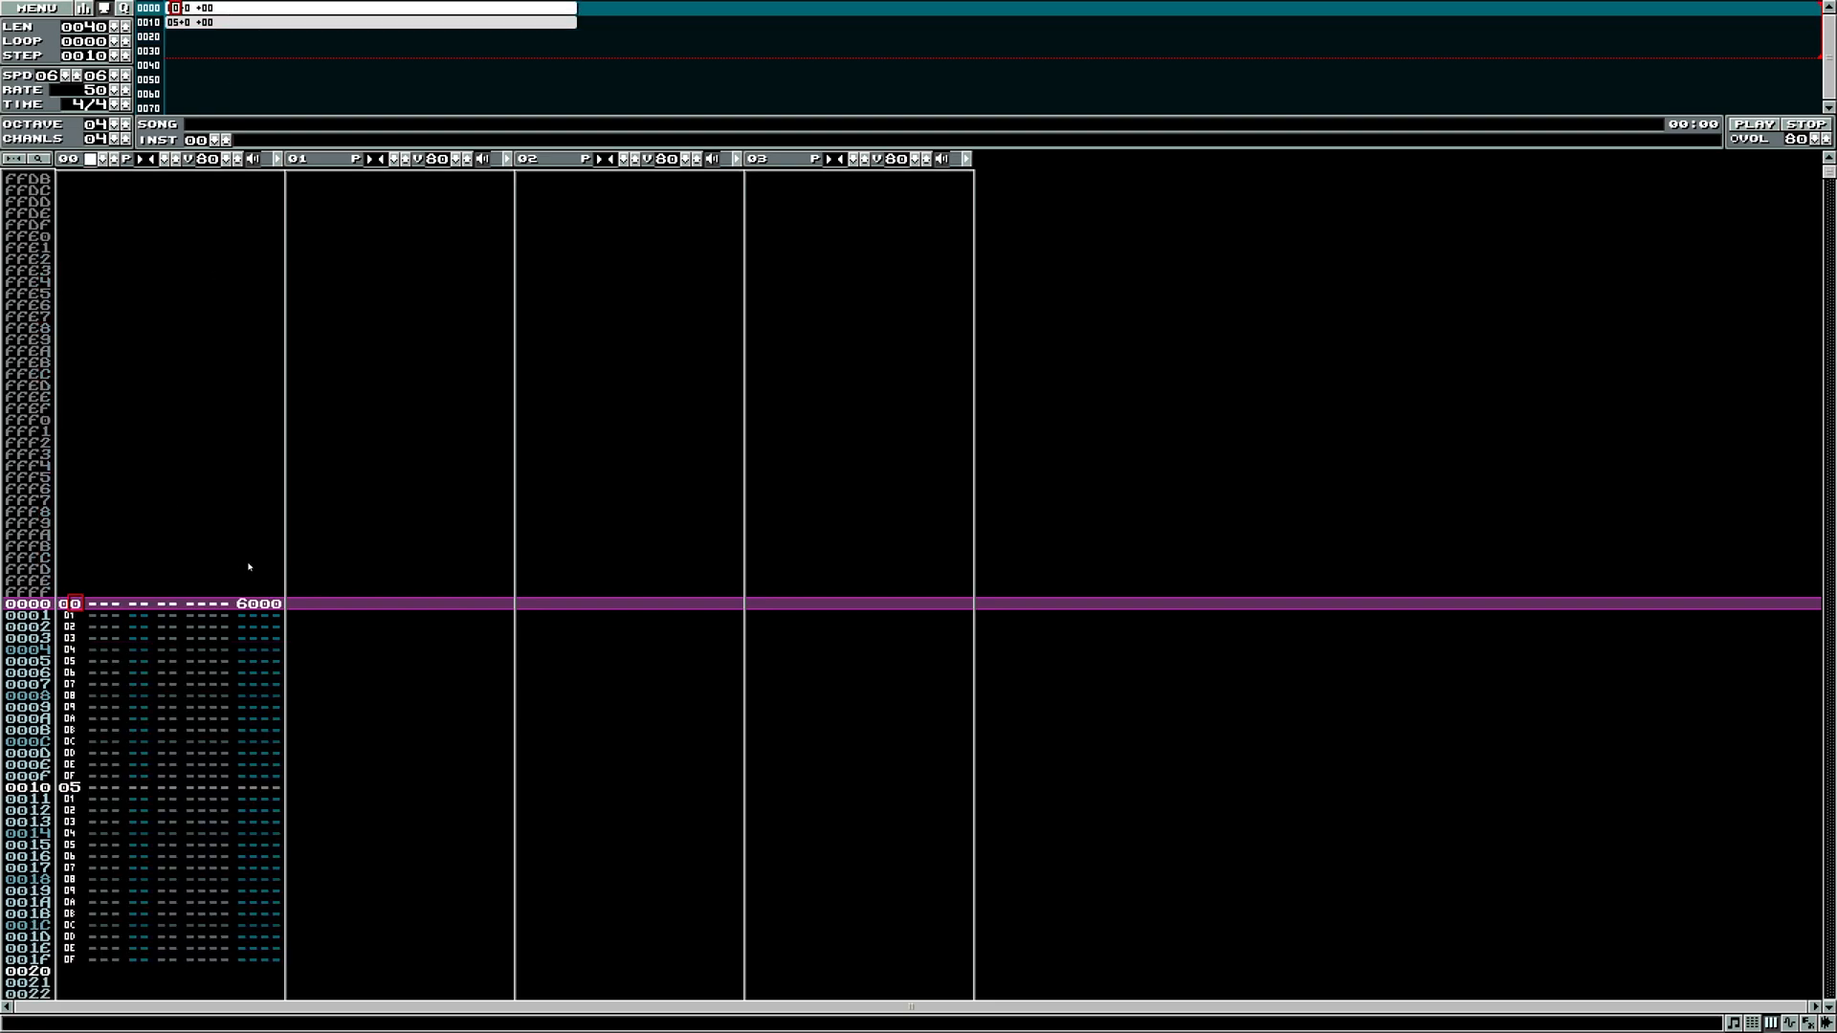
pyautogui.click(265, 604)
pyautogui.click(278, 159)
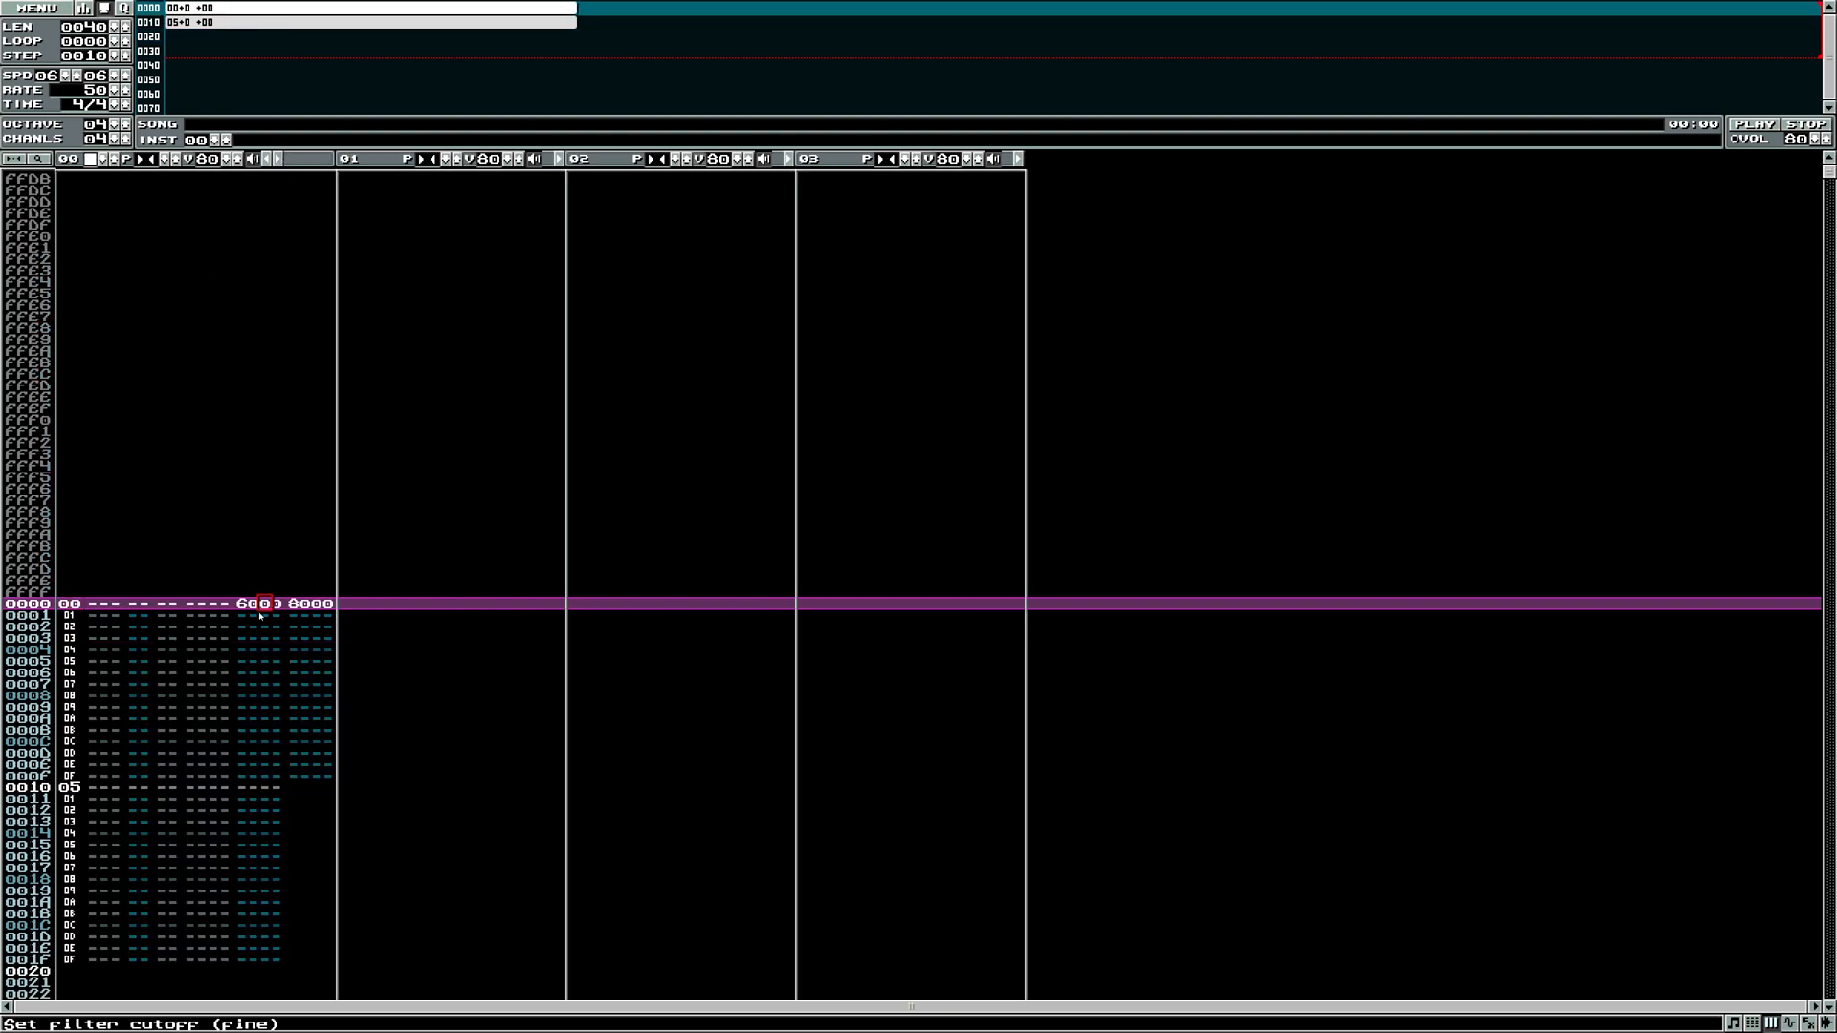
# - Move between patterns 00 and 05 on channel 00 to compare their visible command columns
pyautogui.scroll(-11, 249, 619)
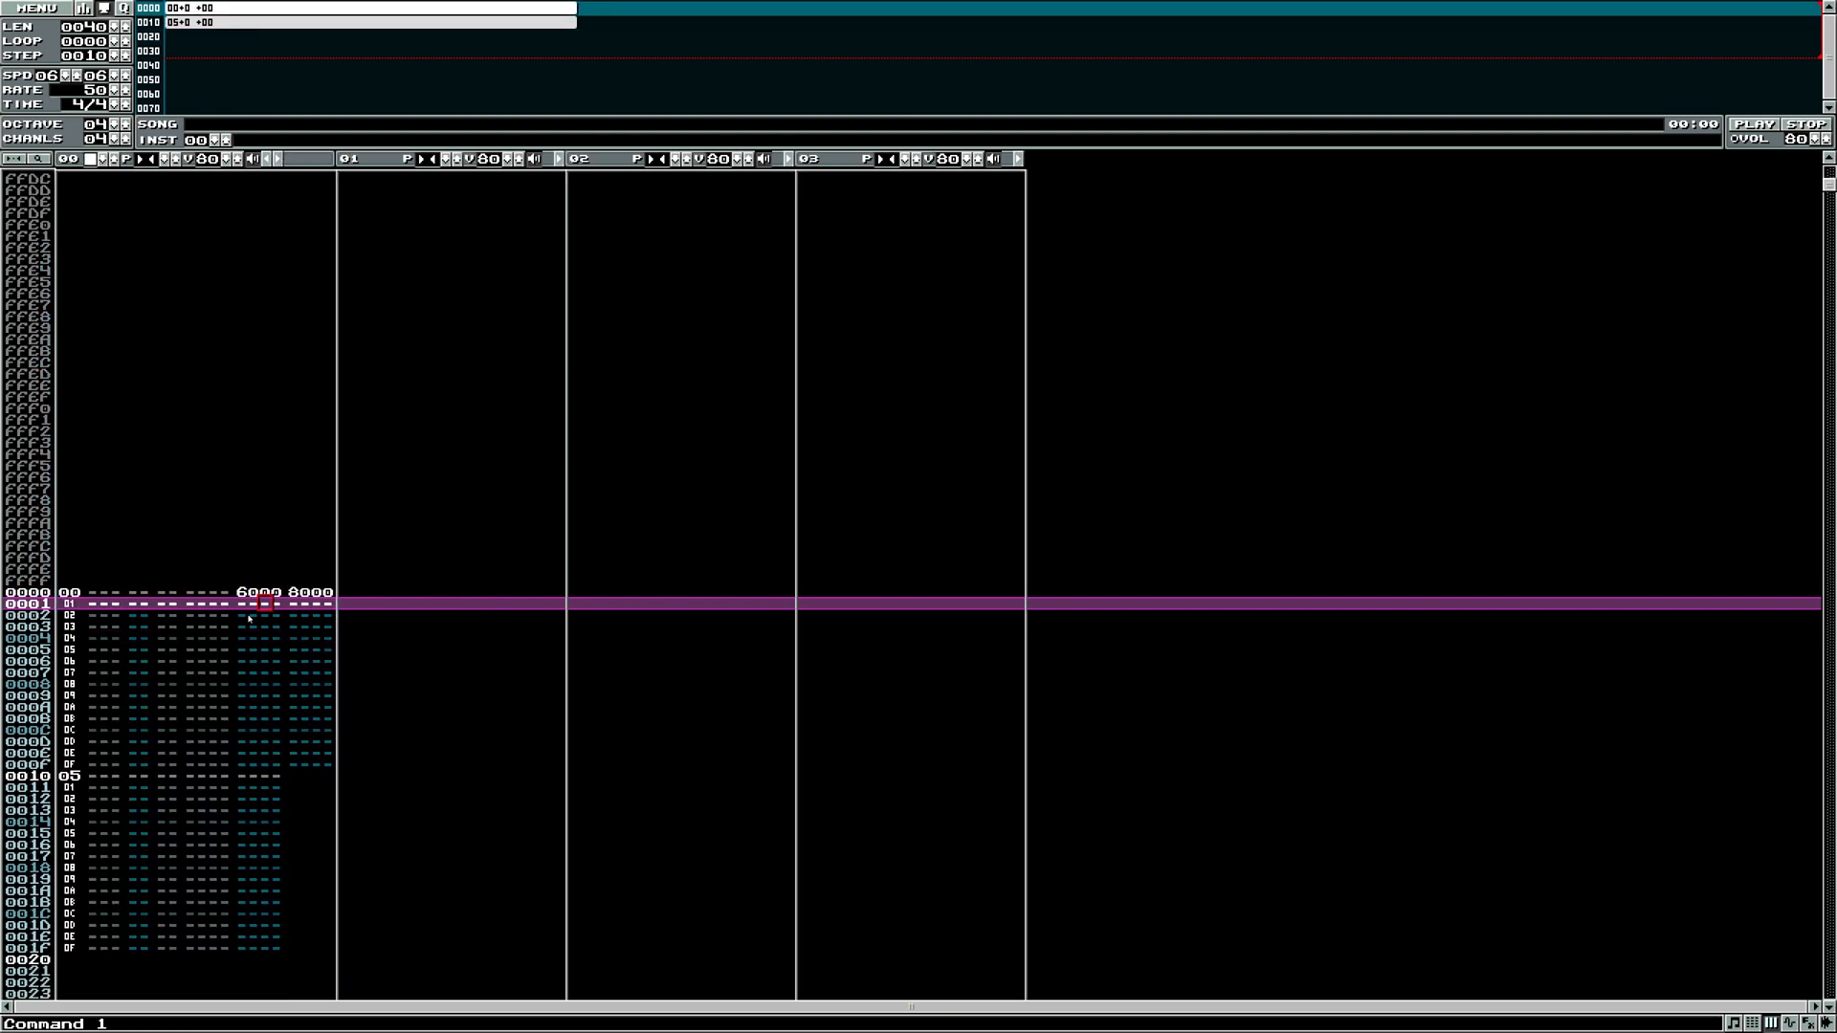
pyautogui.scroll(-5, 249, 619)
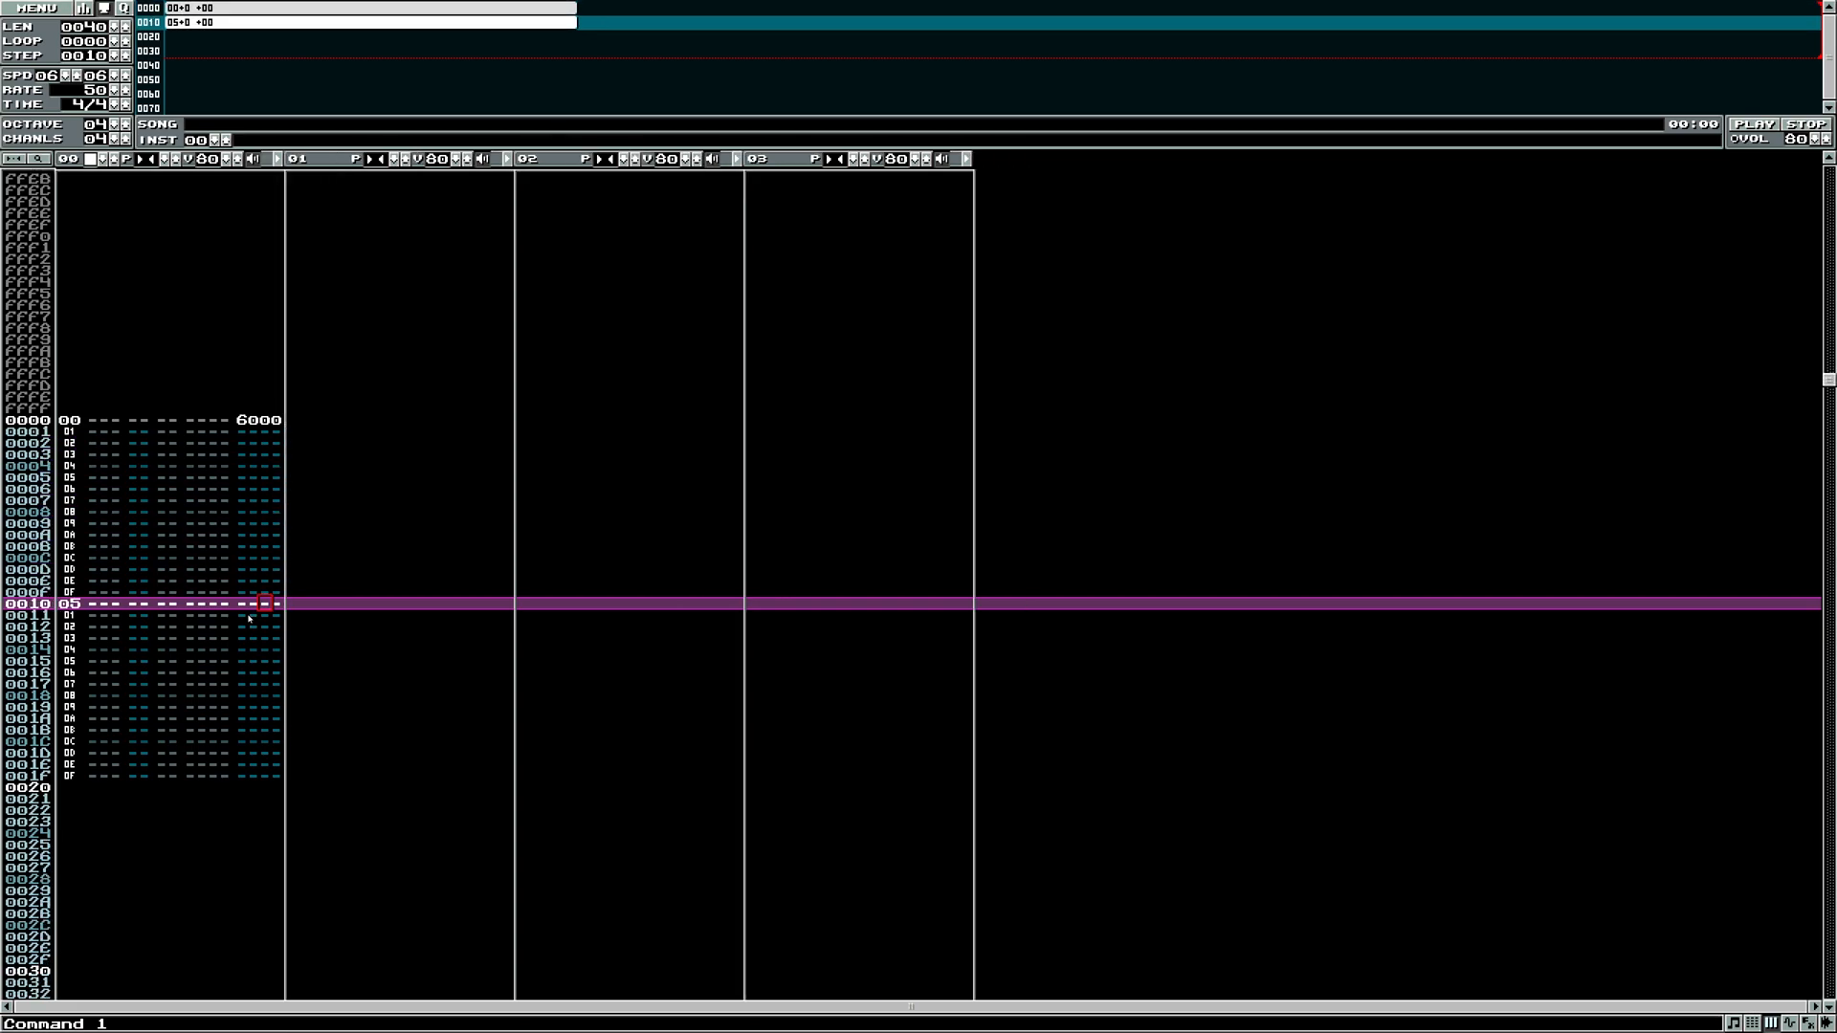
pyautogui.scroll(1, 249, 619)
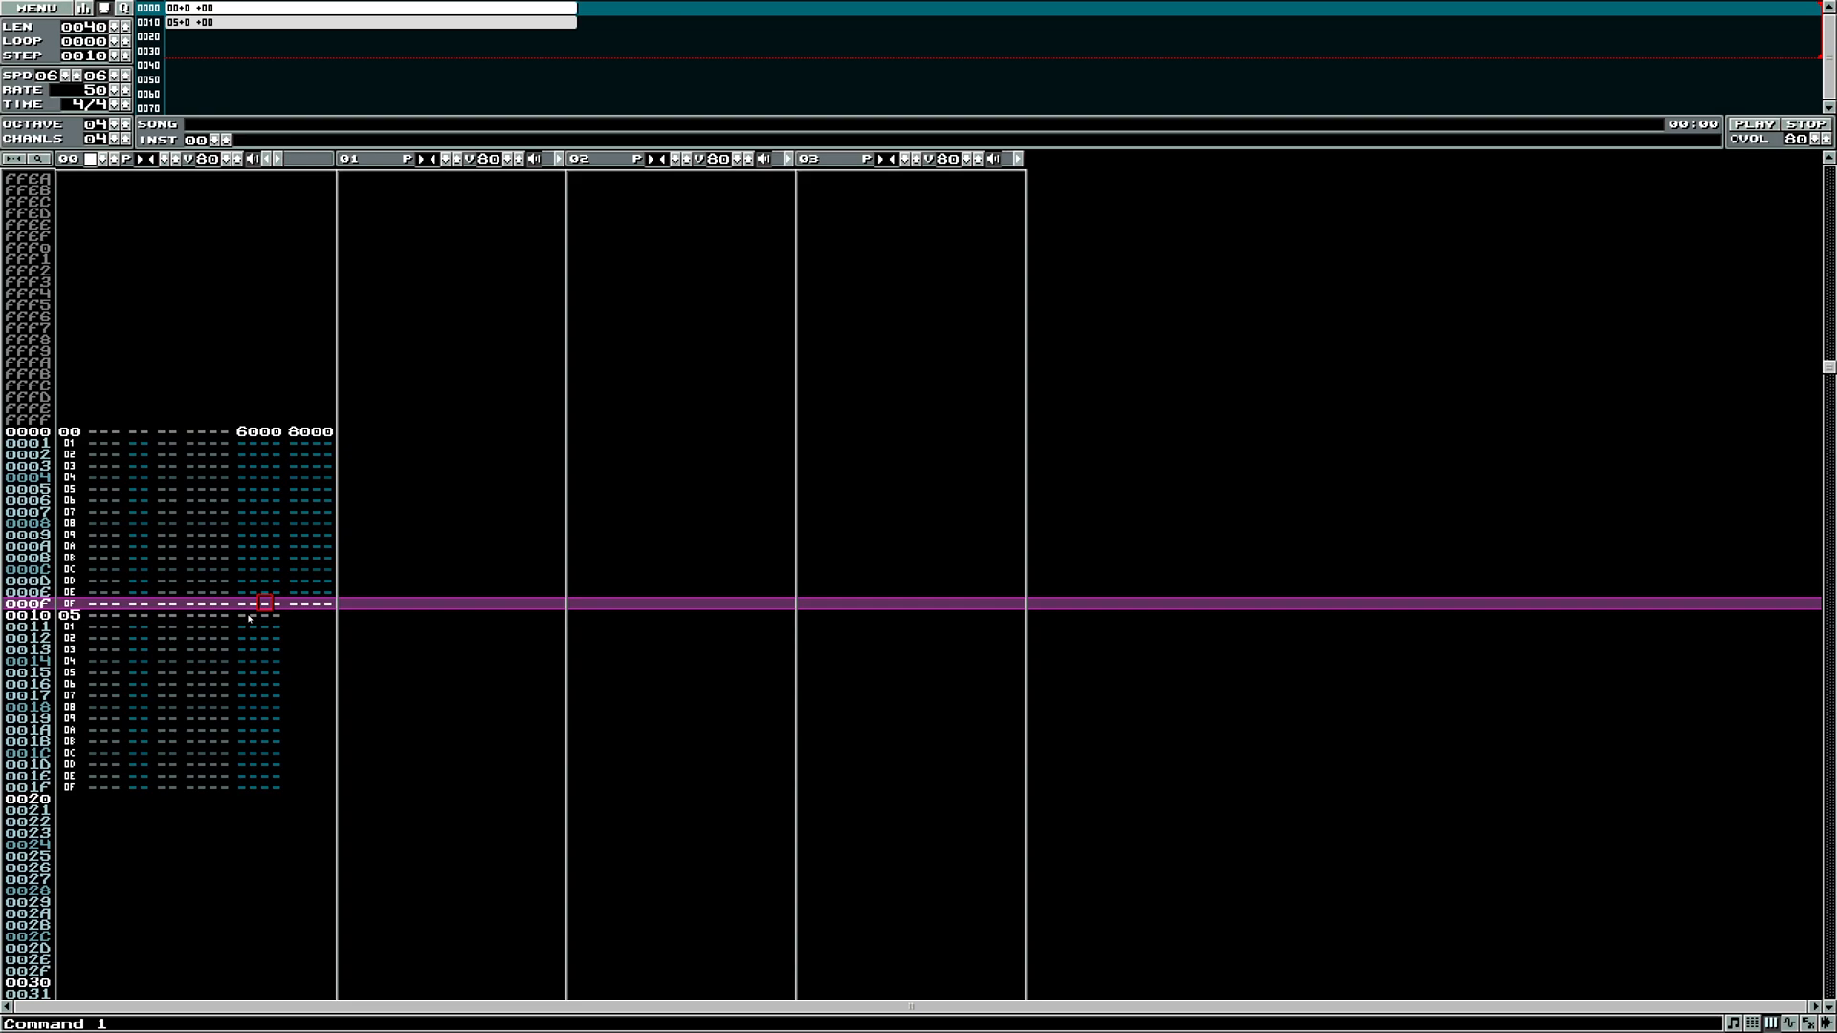
pyautogui.click(110, 446)
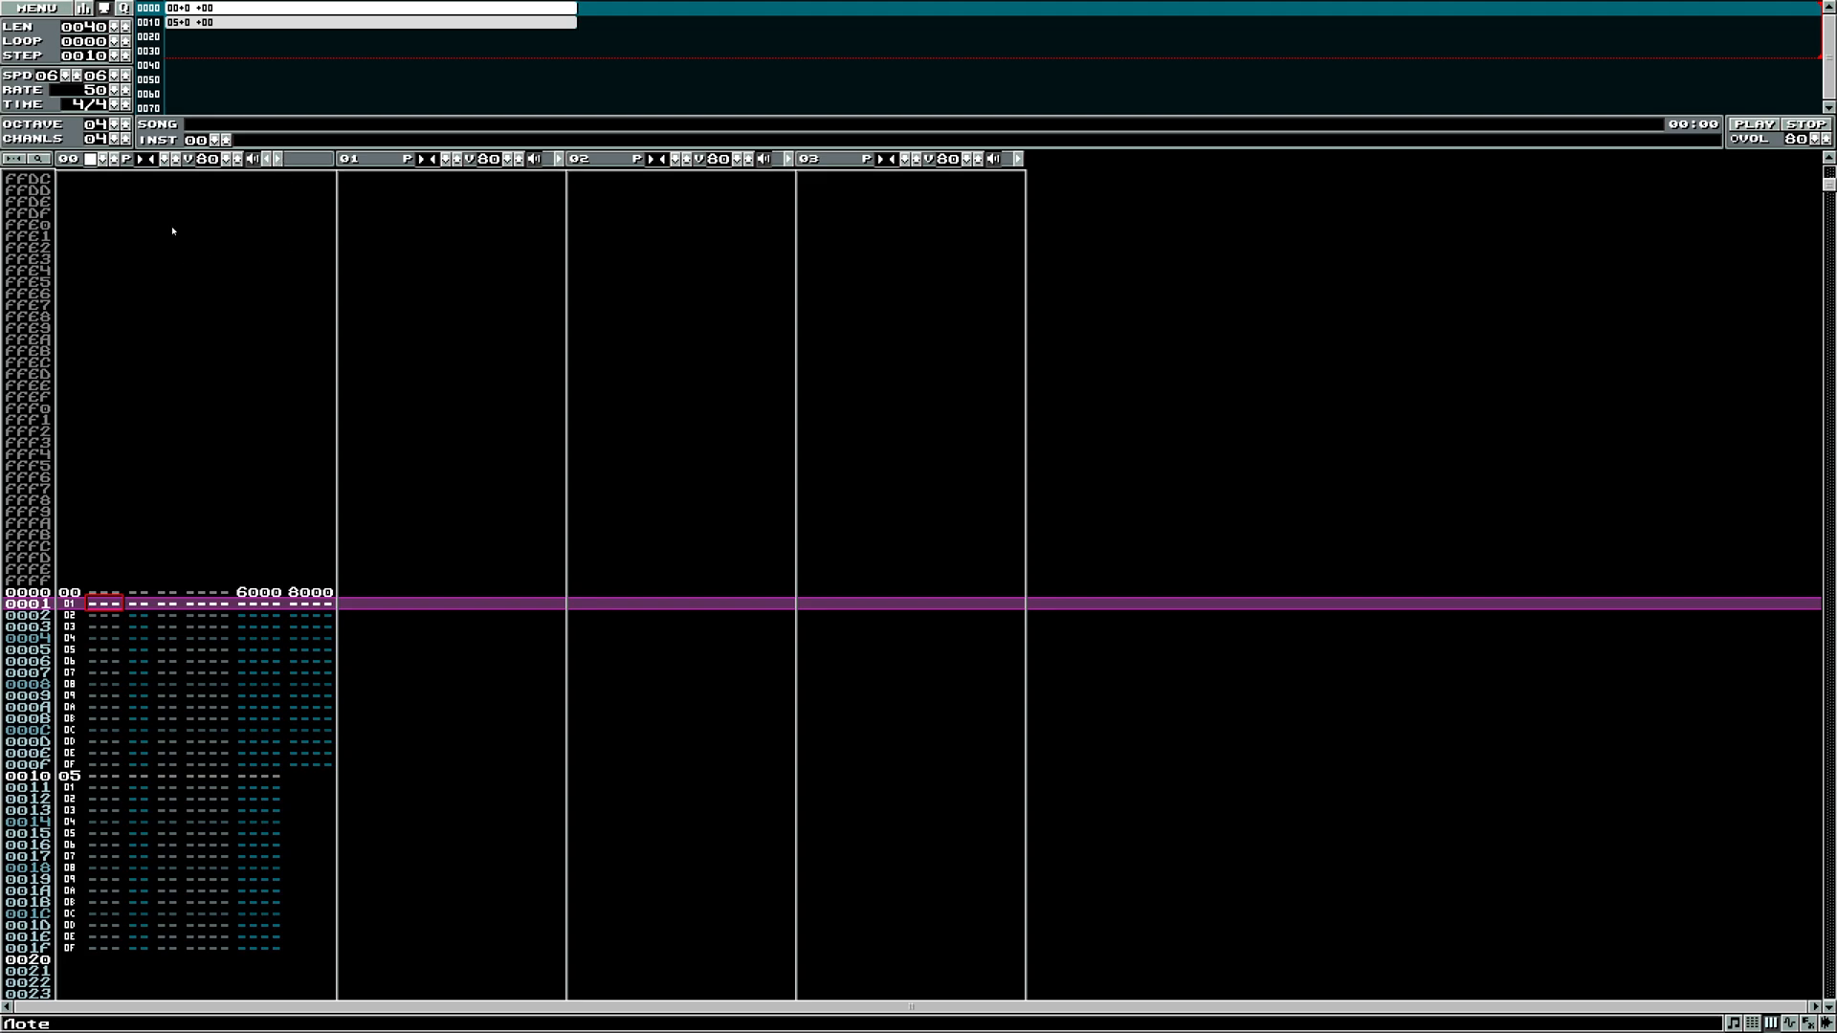
# - Expand pattern 00 on channel 00 to three command columns and reduce it back to two
pyautogui.click(276, 159)
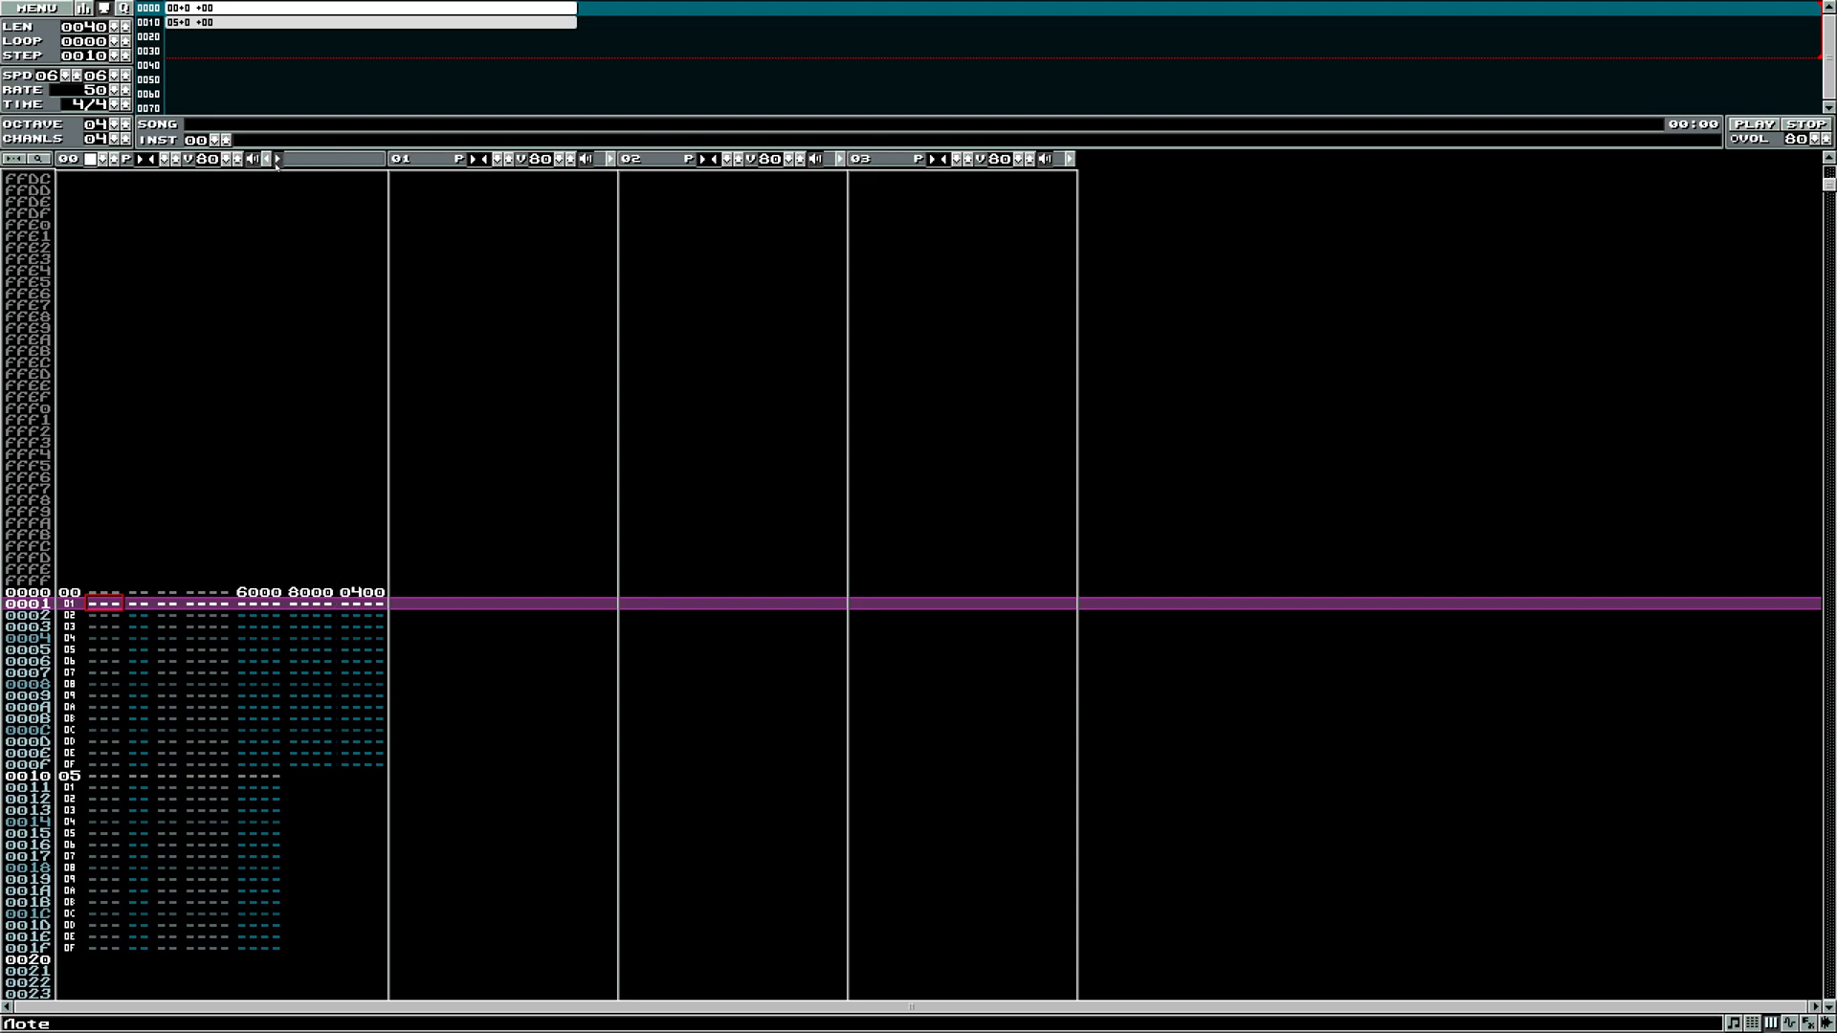
pyautogui.click(268, 159)
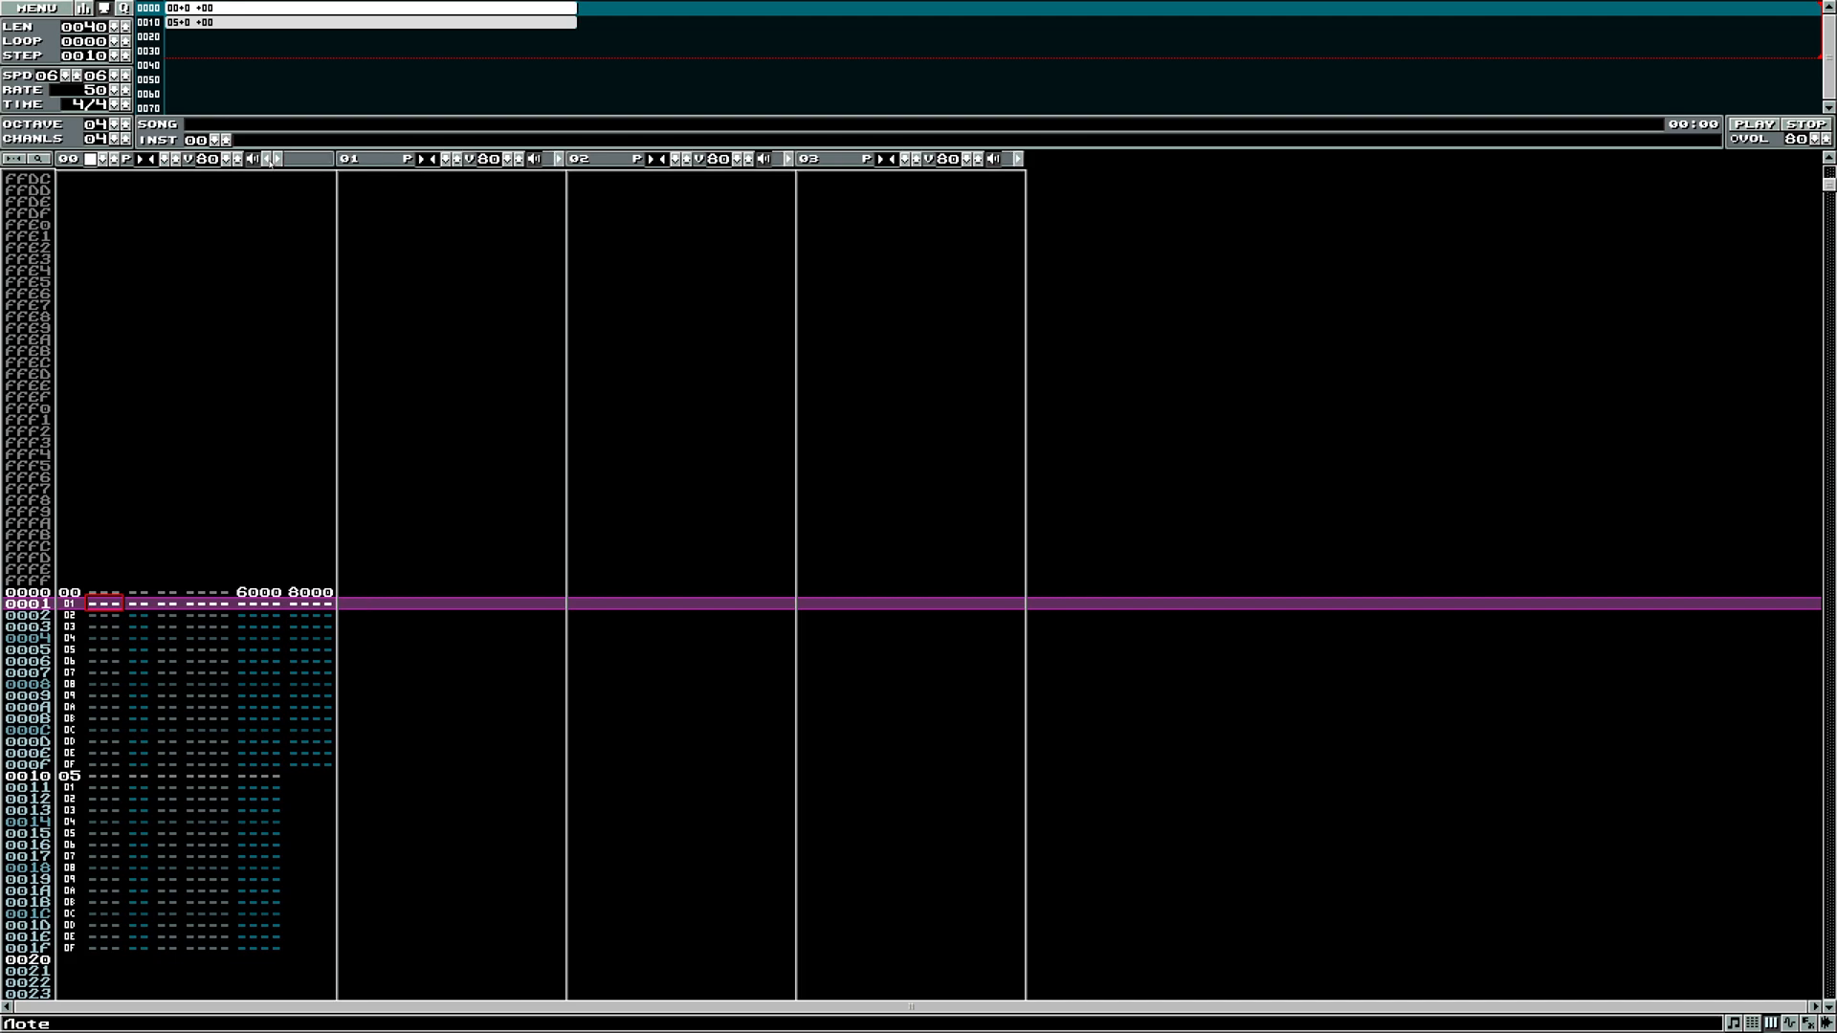
pyautogui.click(107, 629)
pyautogui.click(106, 803)
# - Step the cursor along a row of pattern 00 from its first command column into channel 01
pyautogui.click(266, 539)
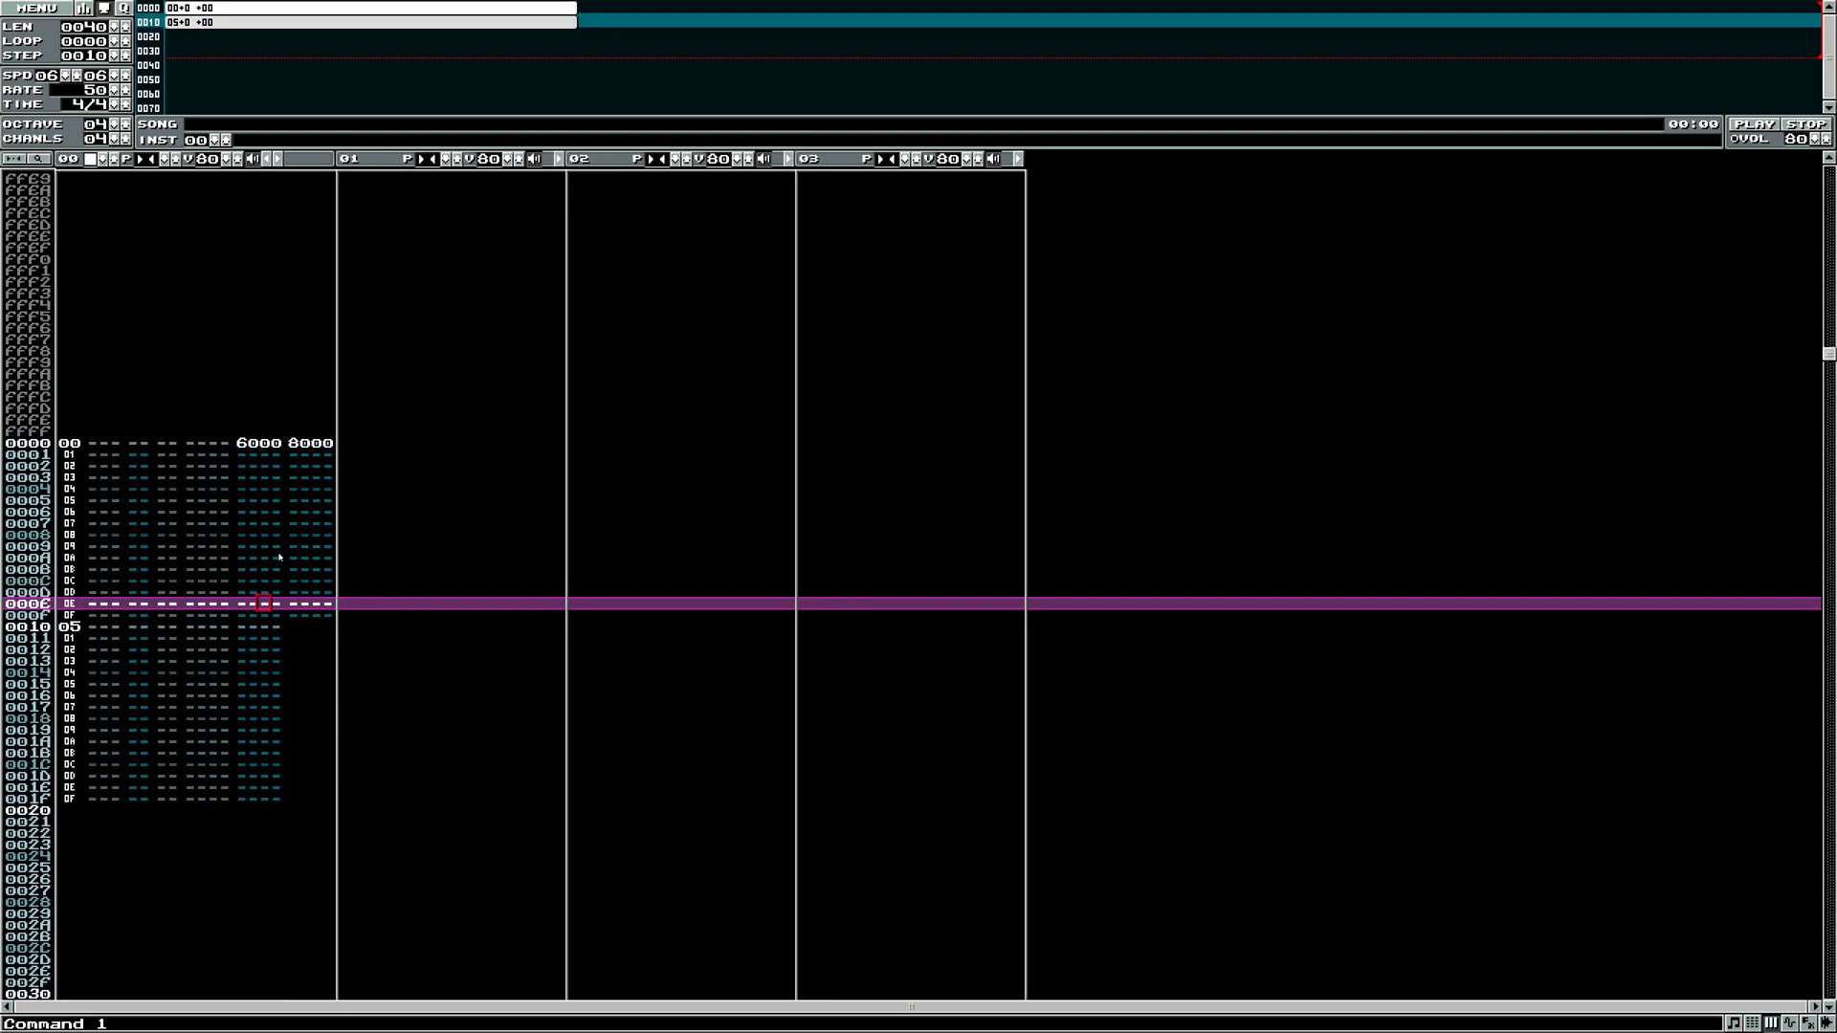
pyautogui.press('Right')
pyautogui.press('Right')
pyautogui.press('Right')
pyautogui.press('Right')
pyautogui.press('Right')
pyautogui.press('Right')
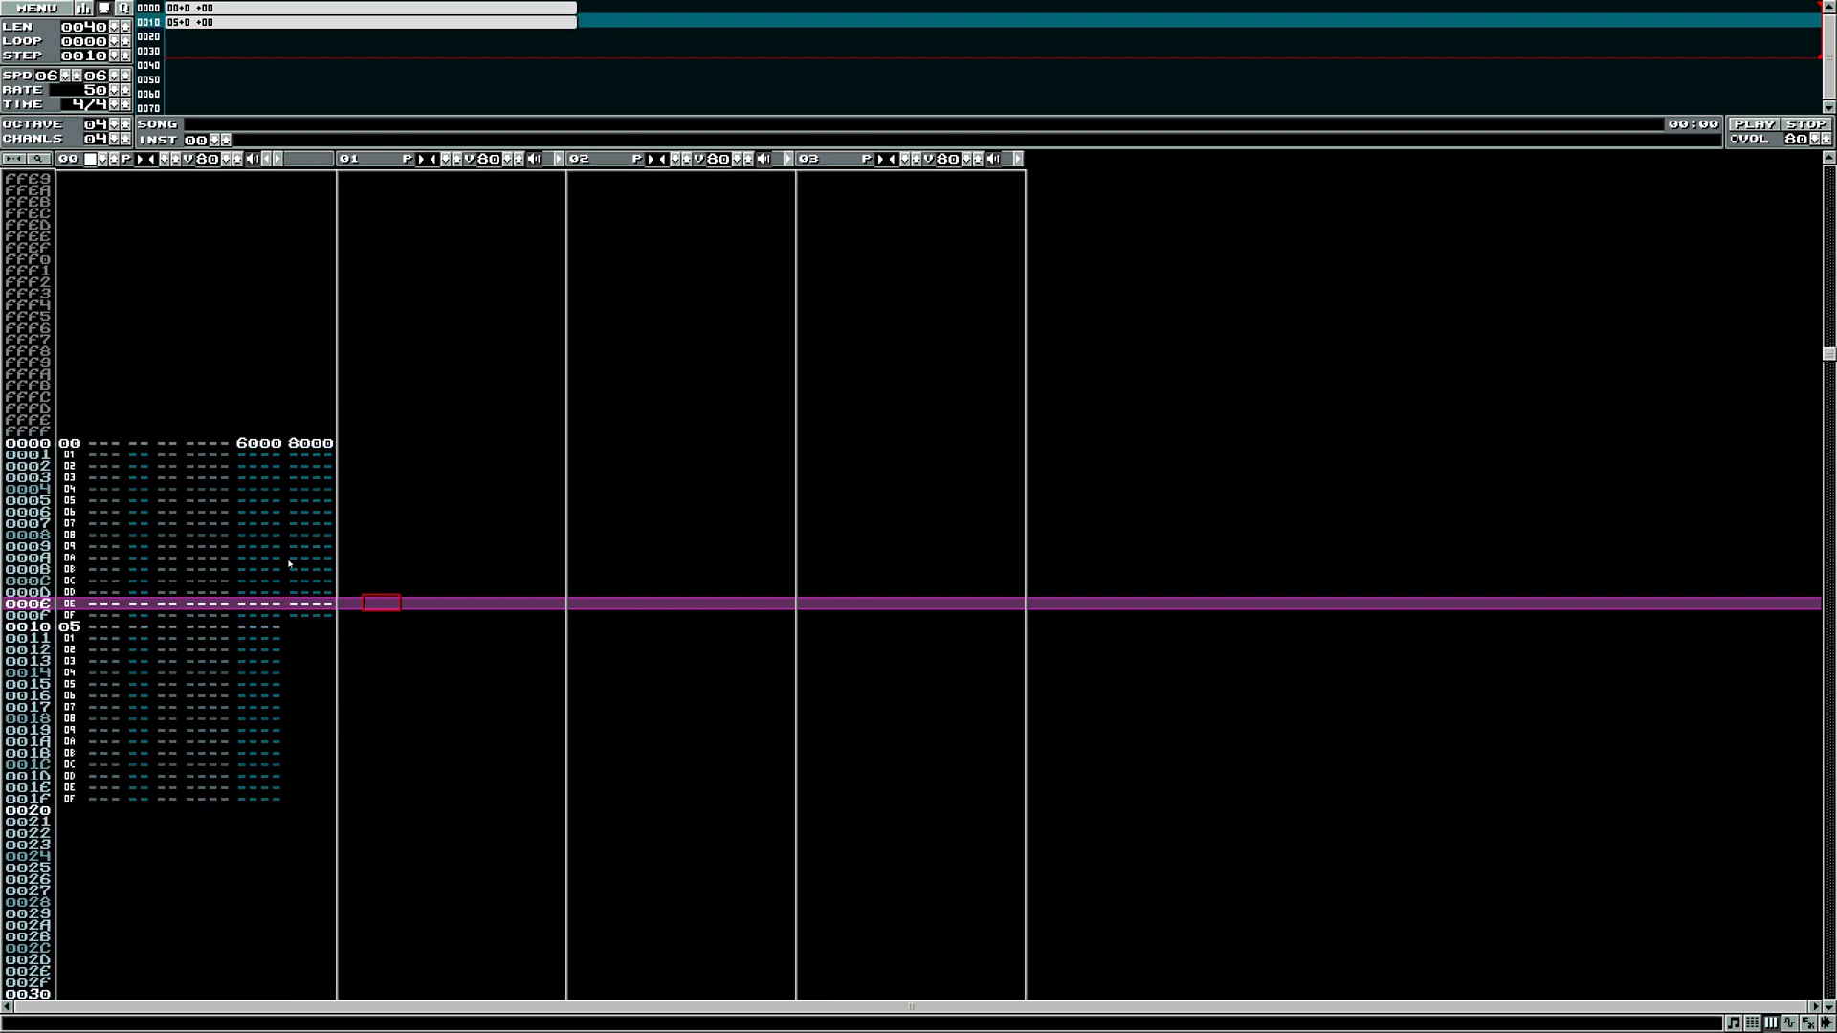
# - Place pattern 01 on channel 01 at position 0000 and move the cursor to its row 0008
pyautogui.click(630, 11)
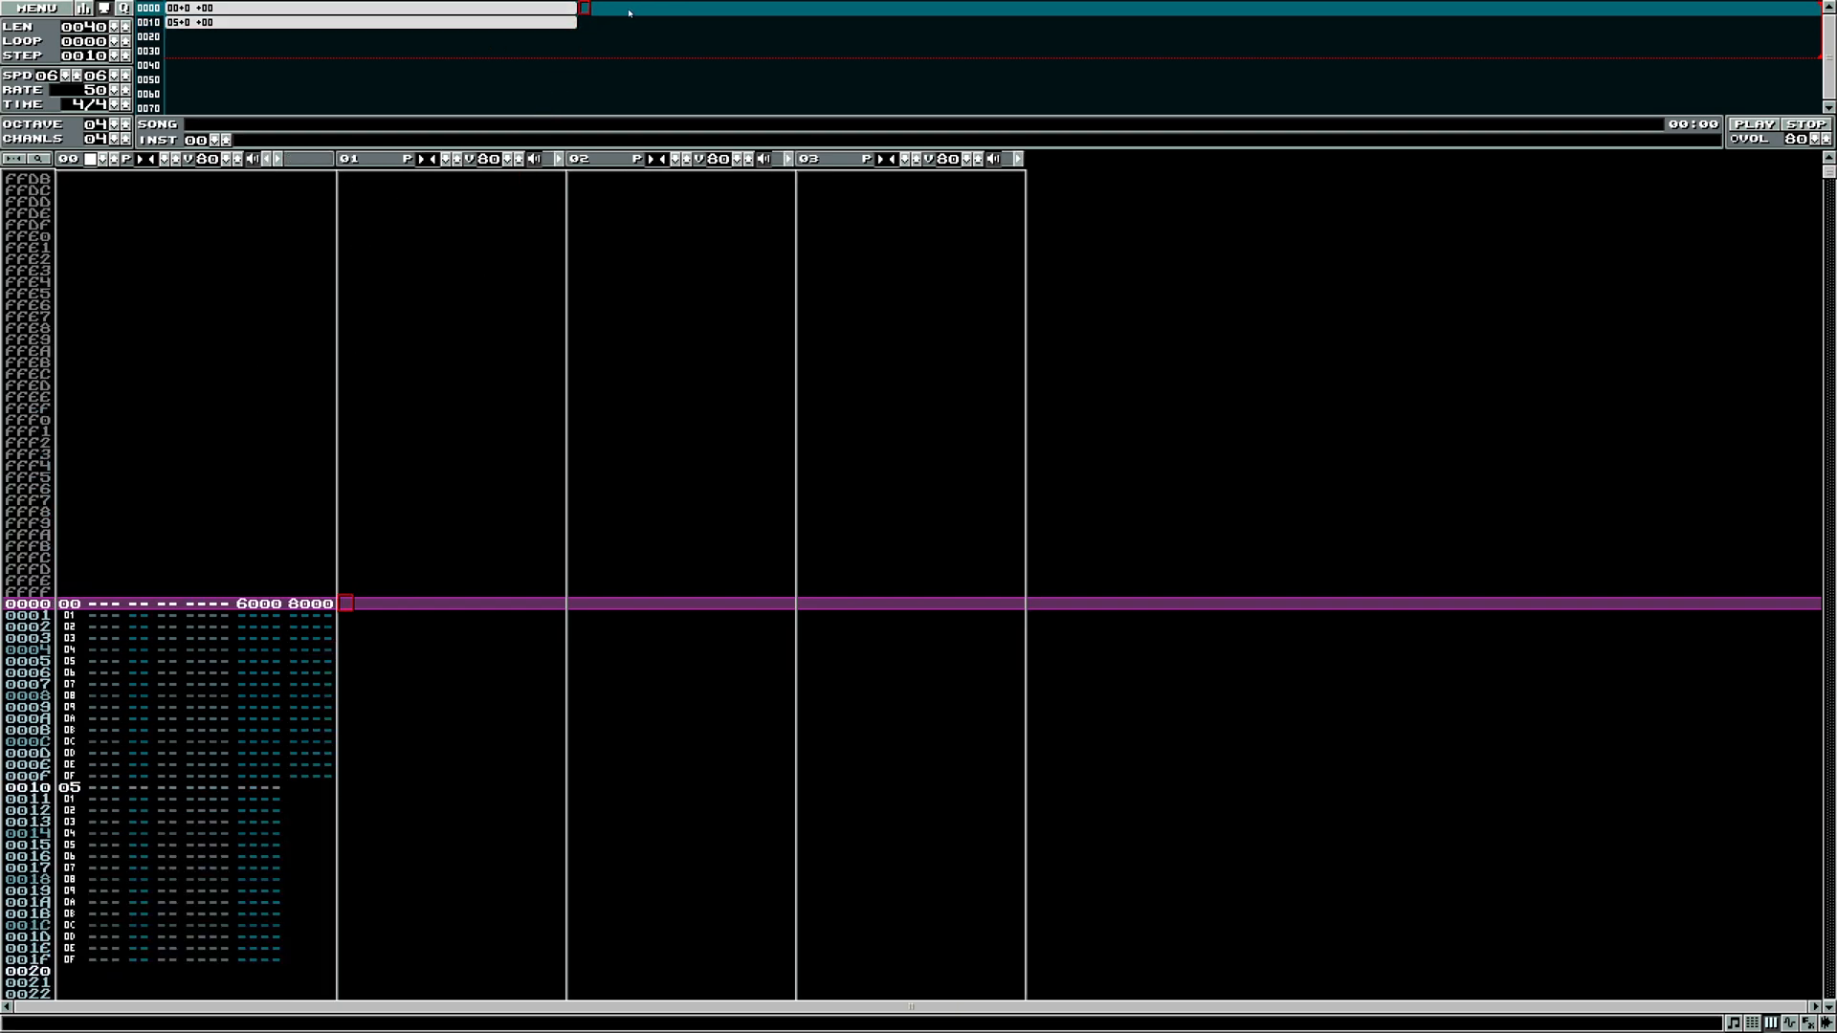
pyautogui.write('1+0 +00')
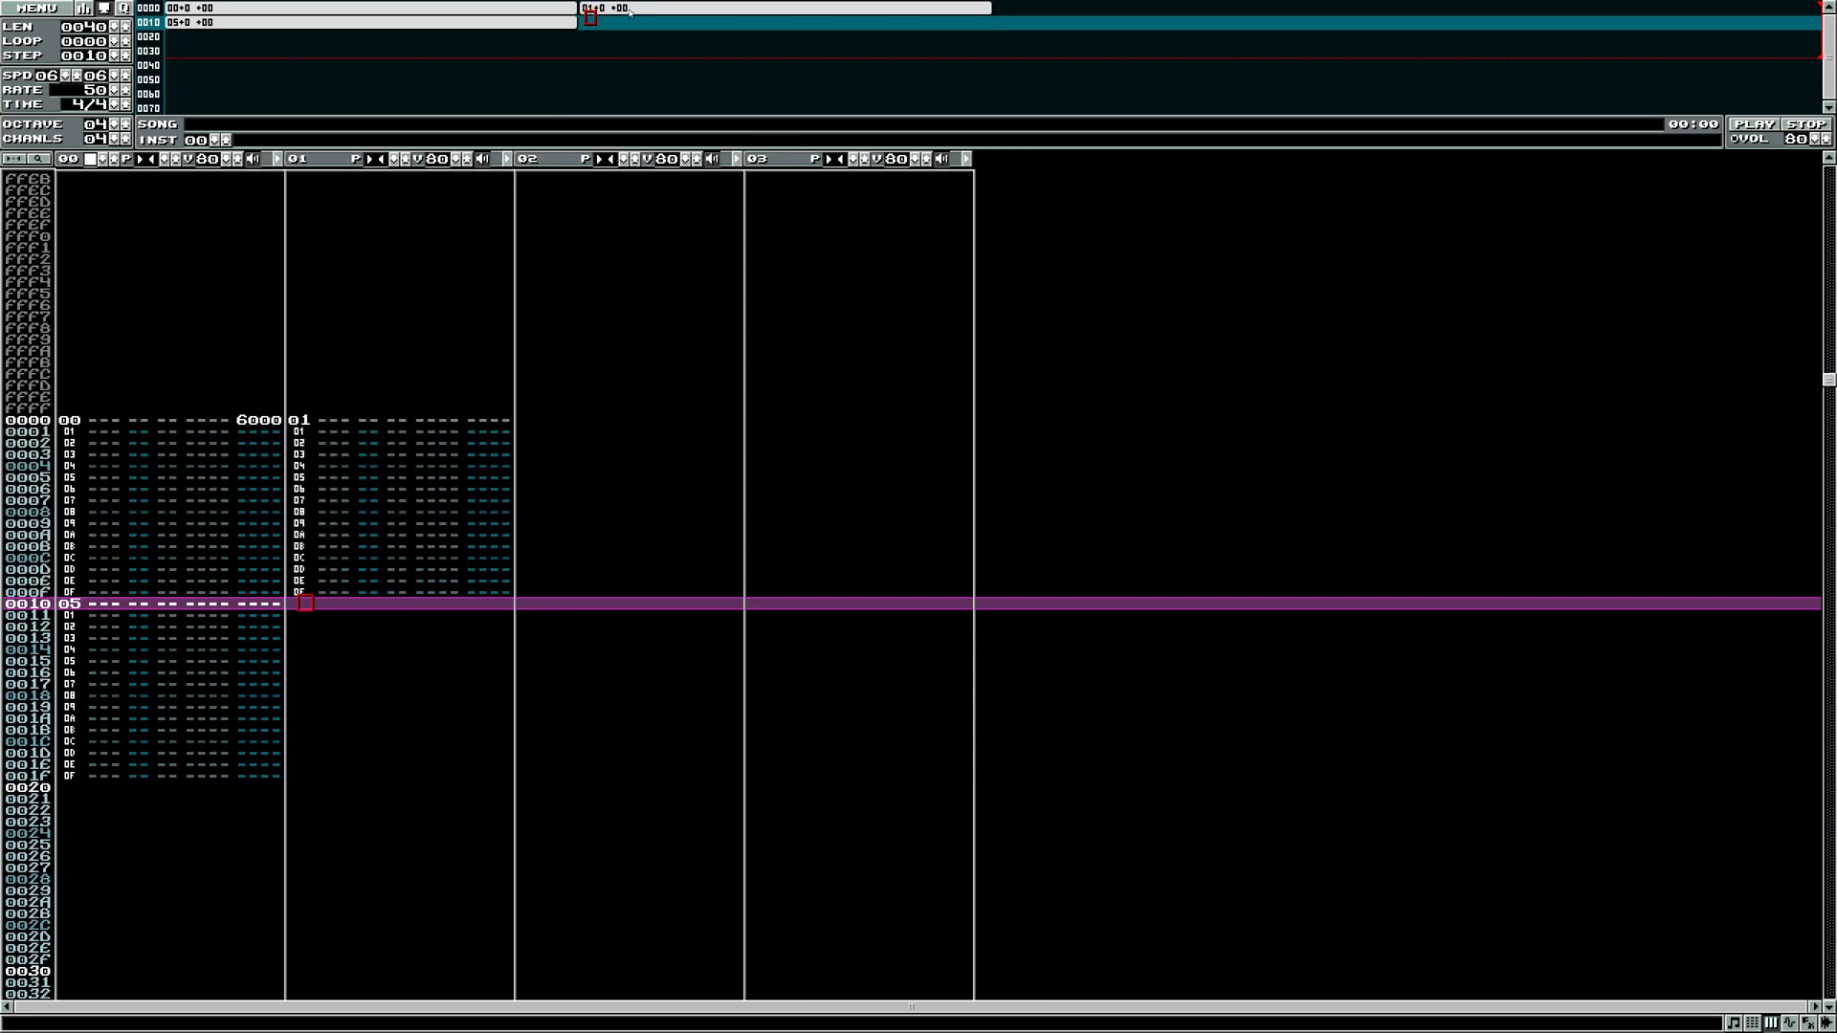
pyautogui.click(355, 488)
pyautogui.click(343, 515)
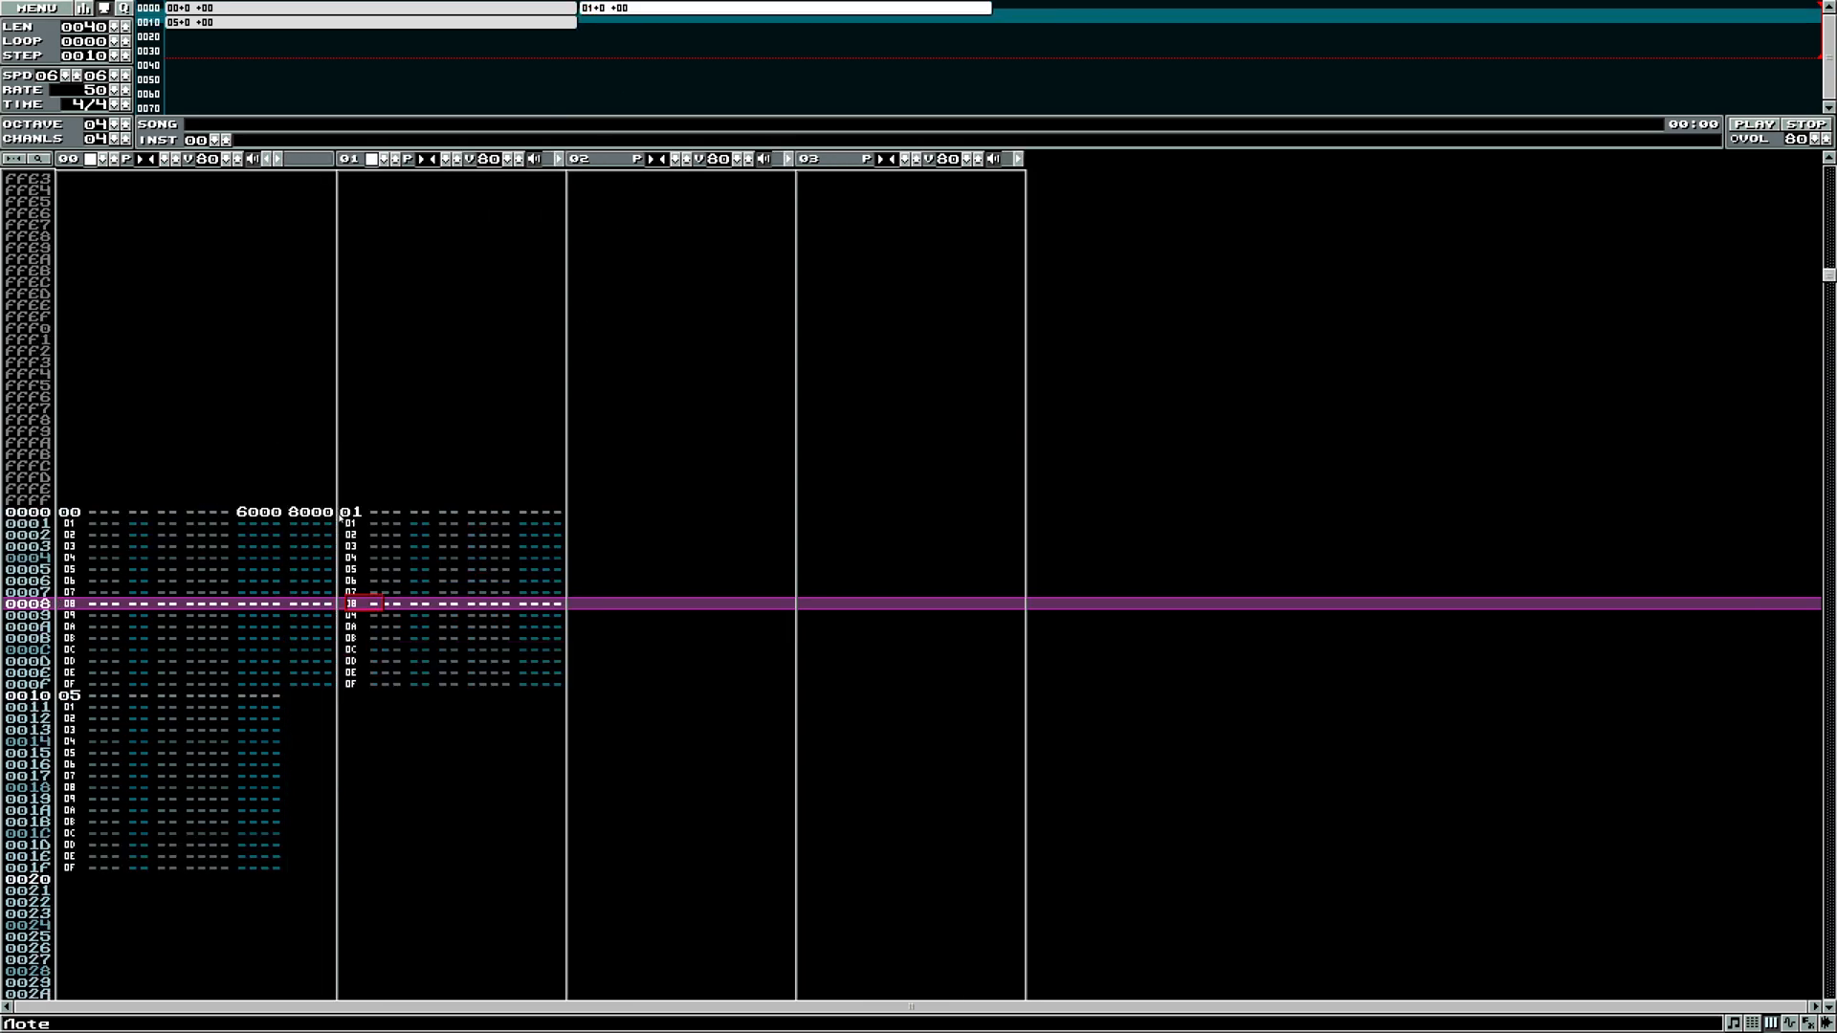
# - Check cursor movement along row 0008 between channel 01 and the second command column of channel 00
pyautogui.press('Left')
pyautogui.press('Left')
pyautogui.press('Left')
pyautogui.press('Left')
pyautogui.press('Right')
pyautogui.press('Right')
pyautogui.press('Right')
pyautogui.press('Right')
pyautogui.press('Left')
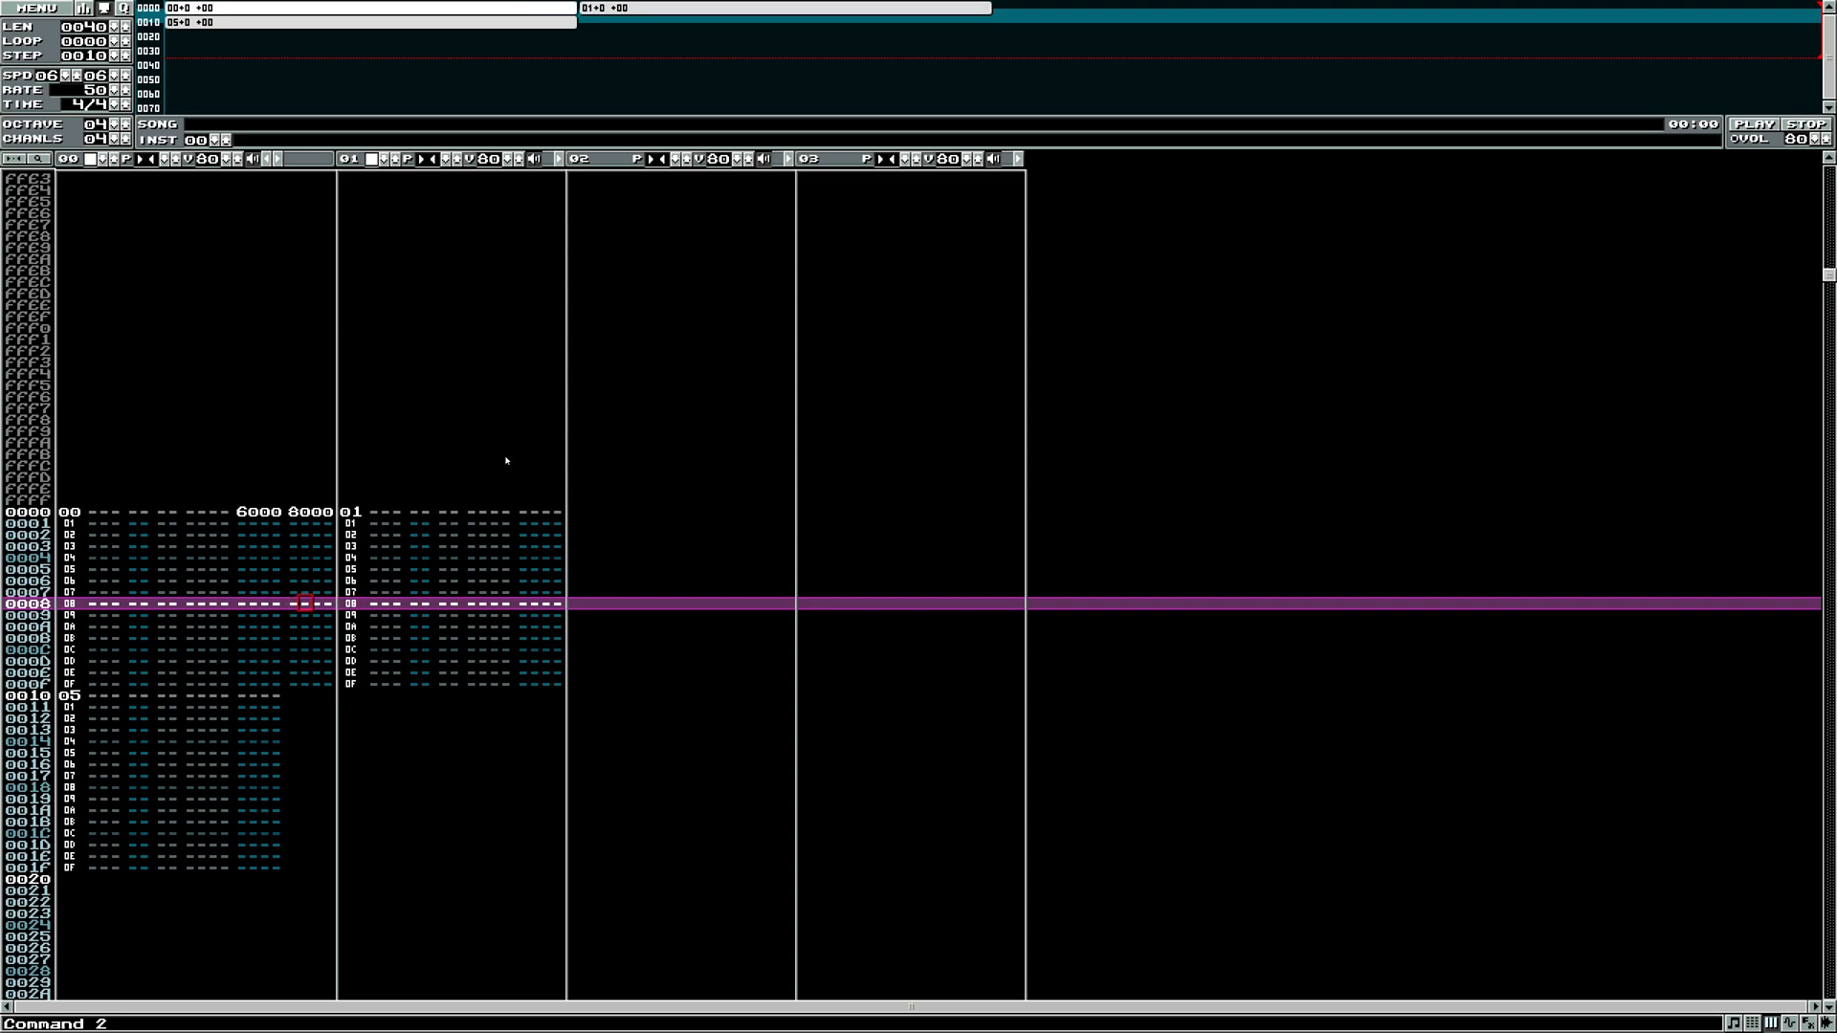
# - Collapse pattern 00 to a single command column, and briefly expand and collapse the command columns of pattern 01
pyautogui.click(386, 572)
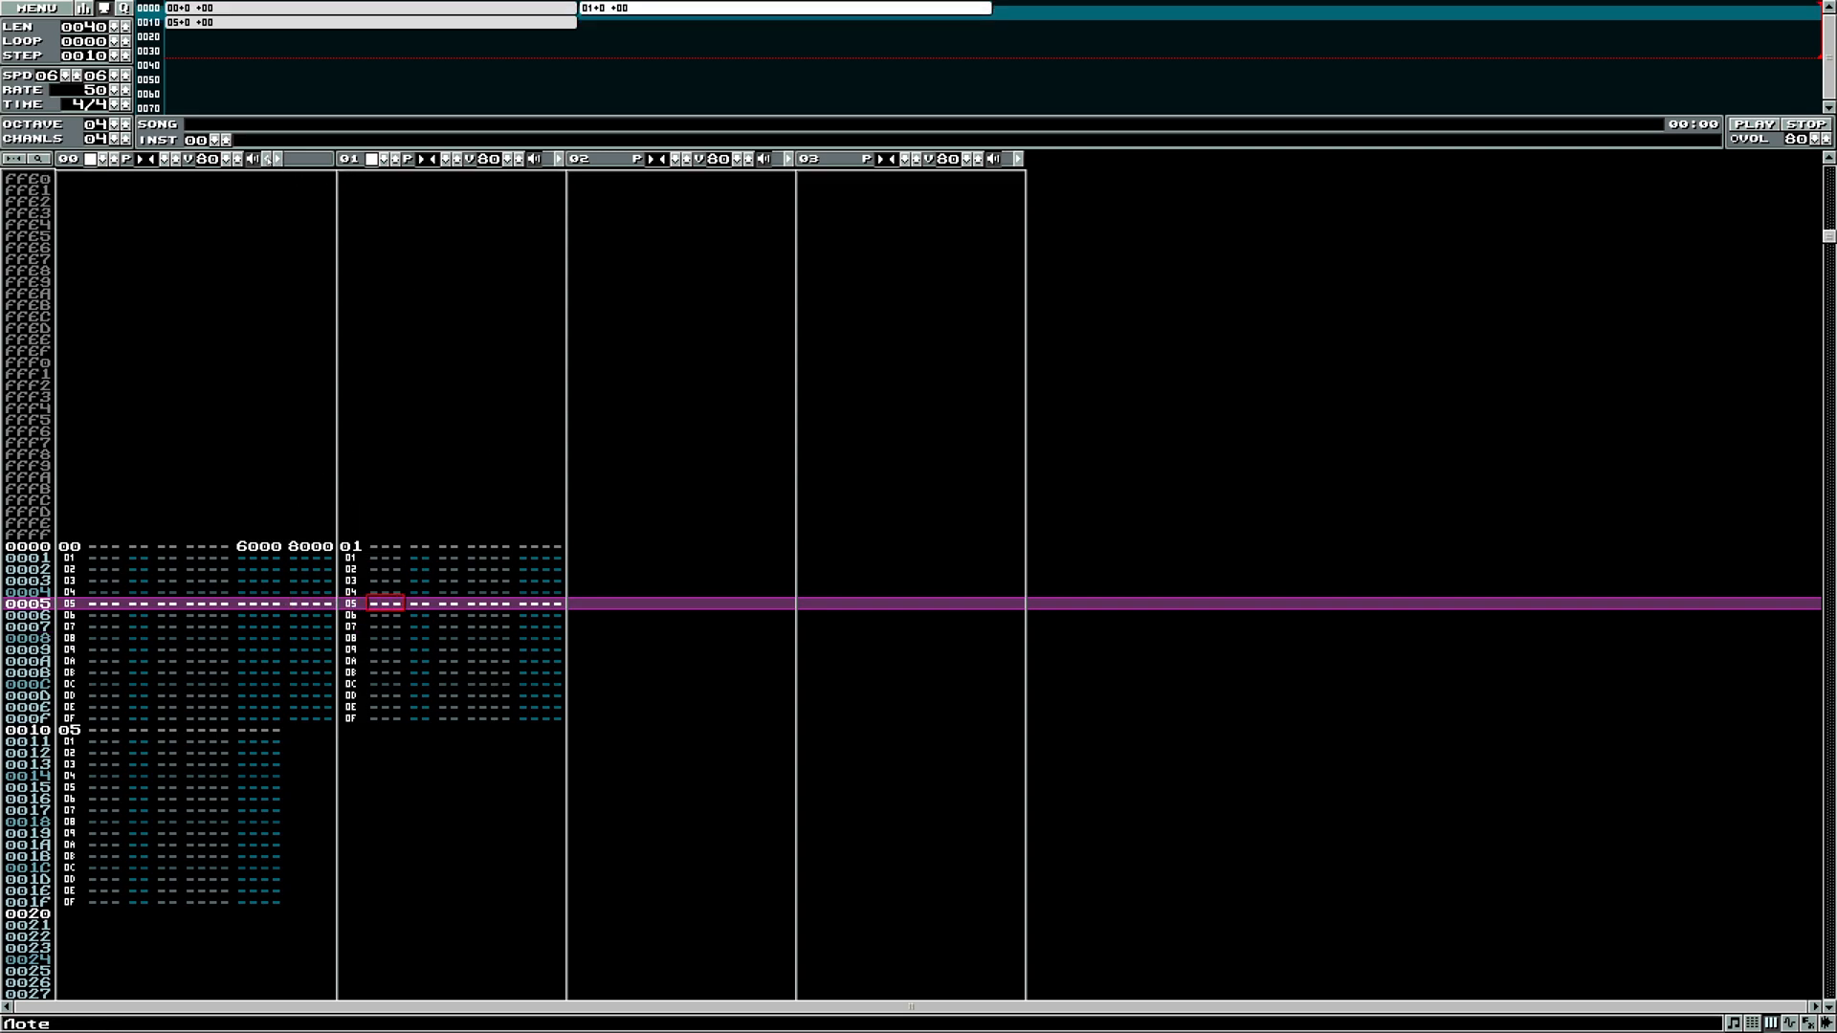
pyautogui.click(267, 159)
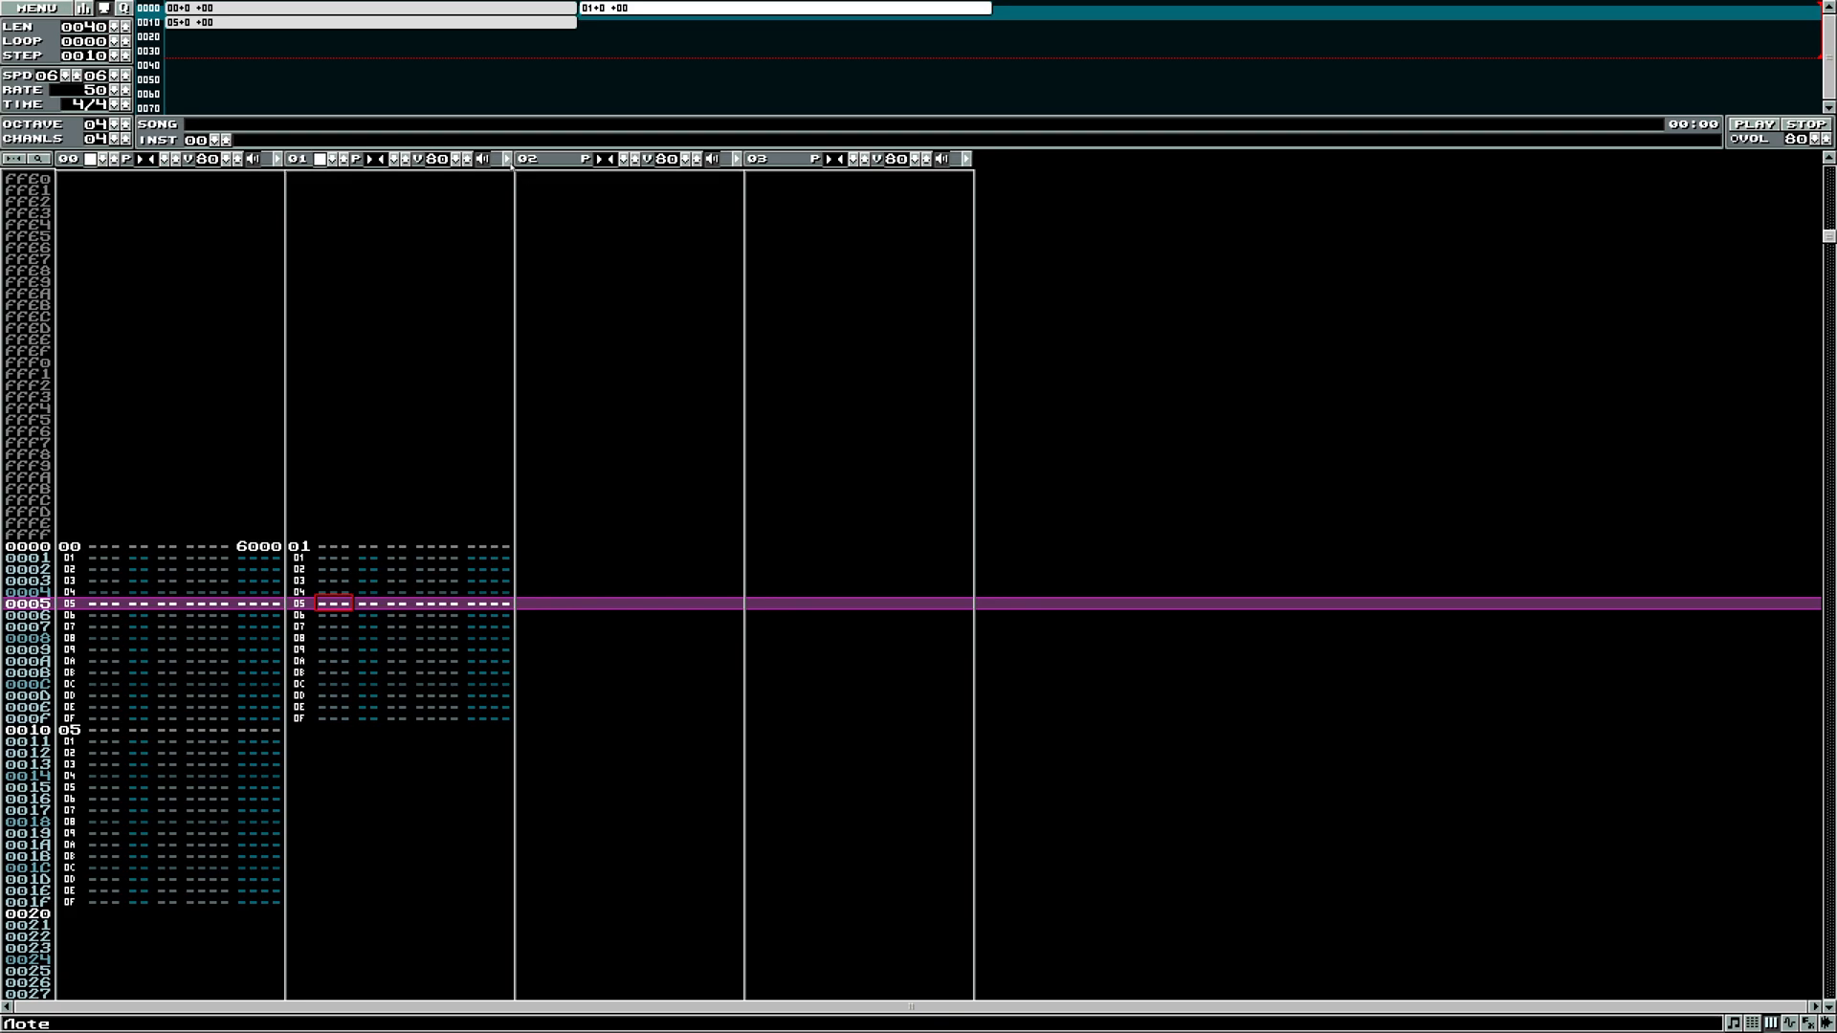
pyautogui.click(510, 163)
pyautogui.click(497, 164)
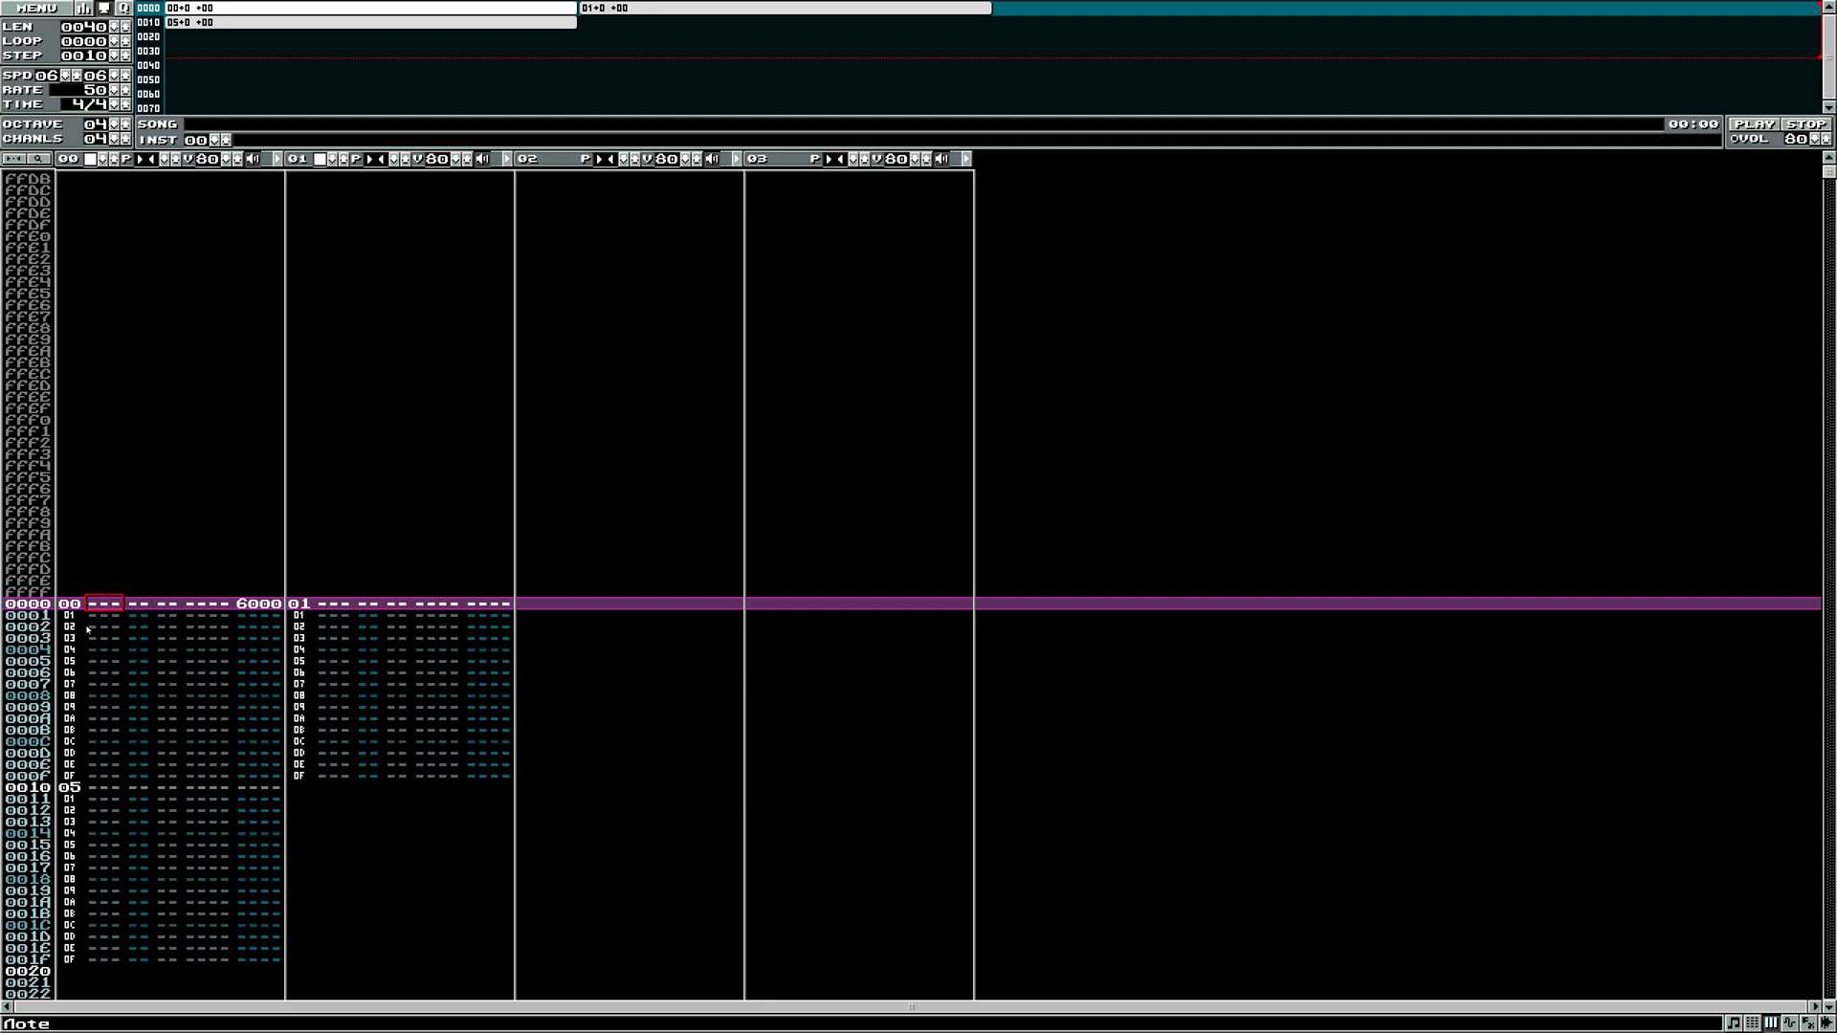
# - Scroll through the rows of pattern 00 from 0000 to 000F to examine how the view follows
pyautogui.scroll(-5, 94, 635)
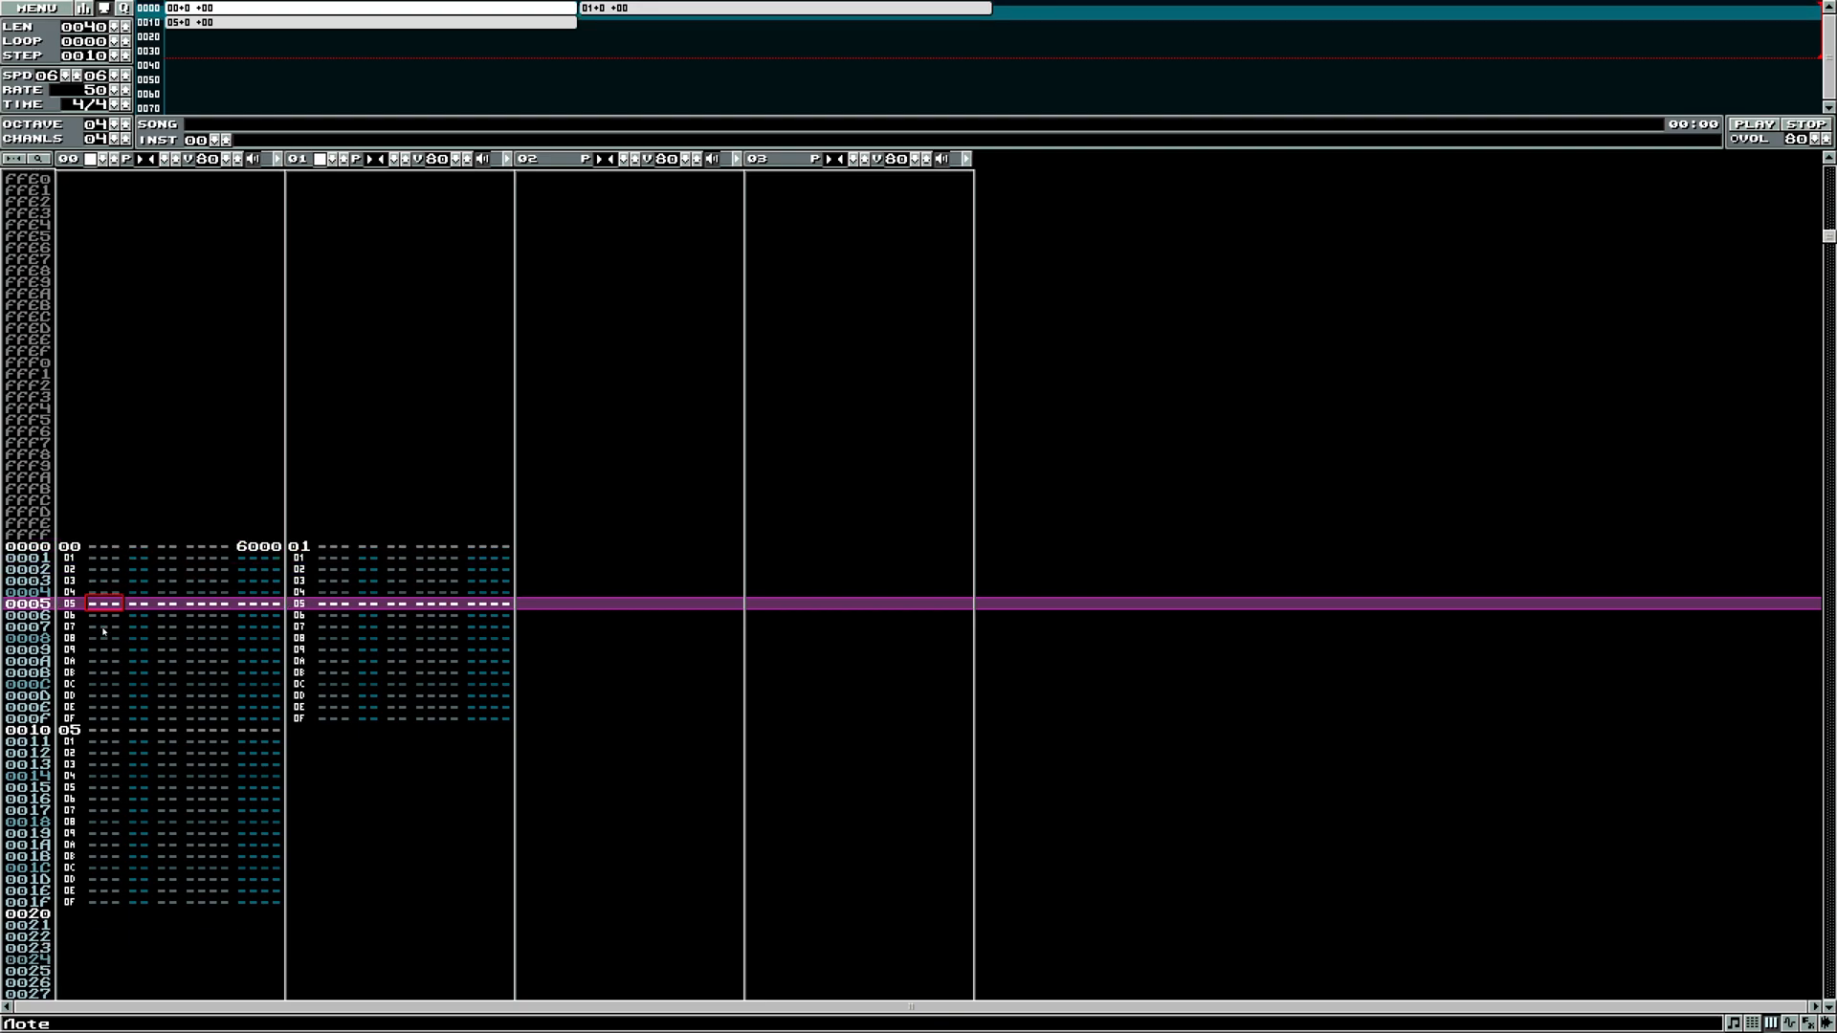
pyautogui.scroll(5, 93, 550)
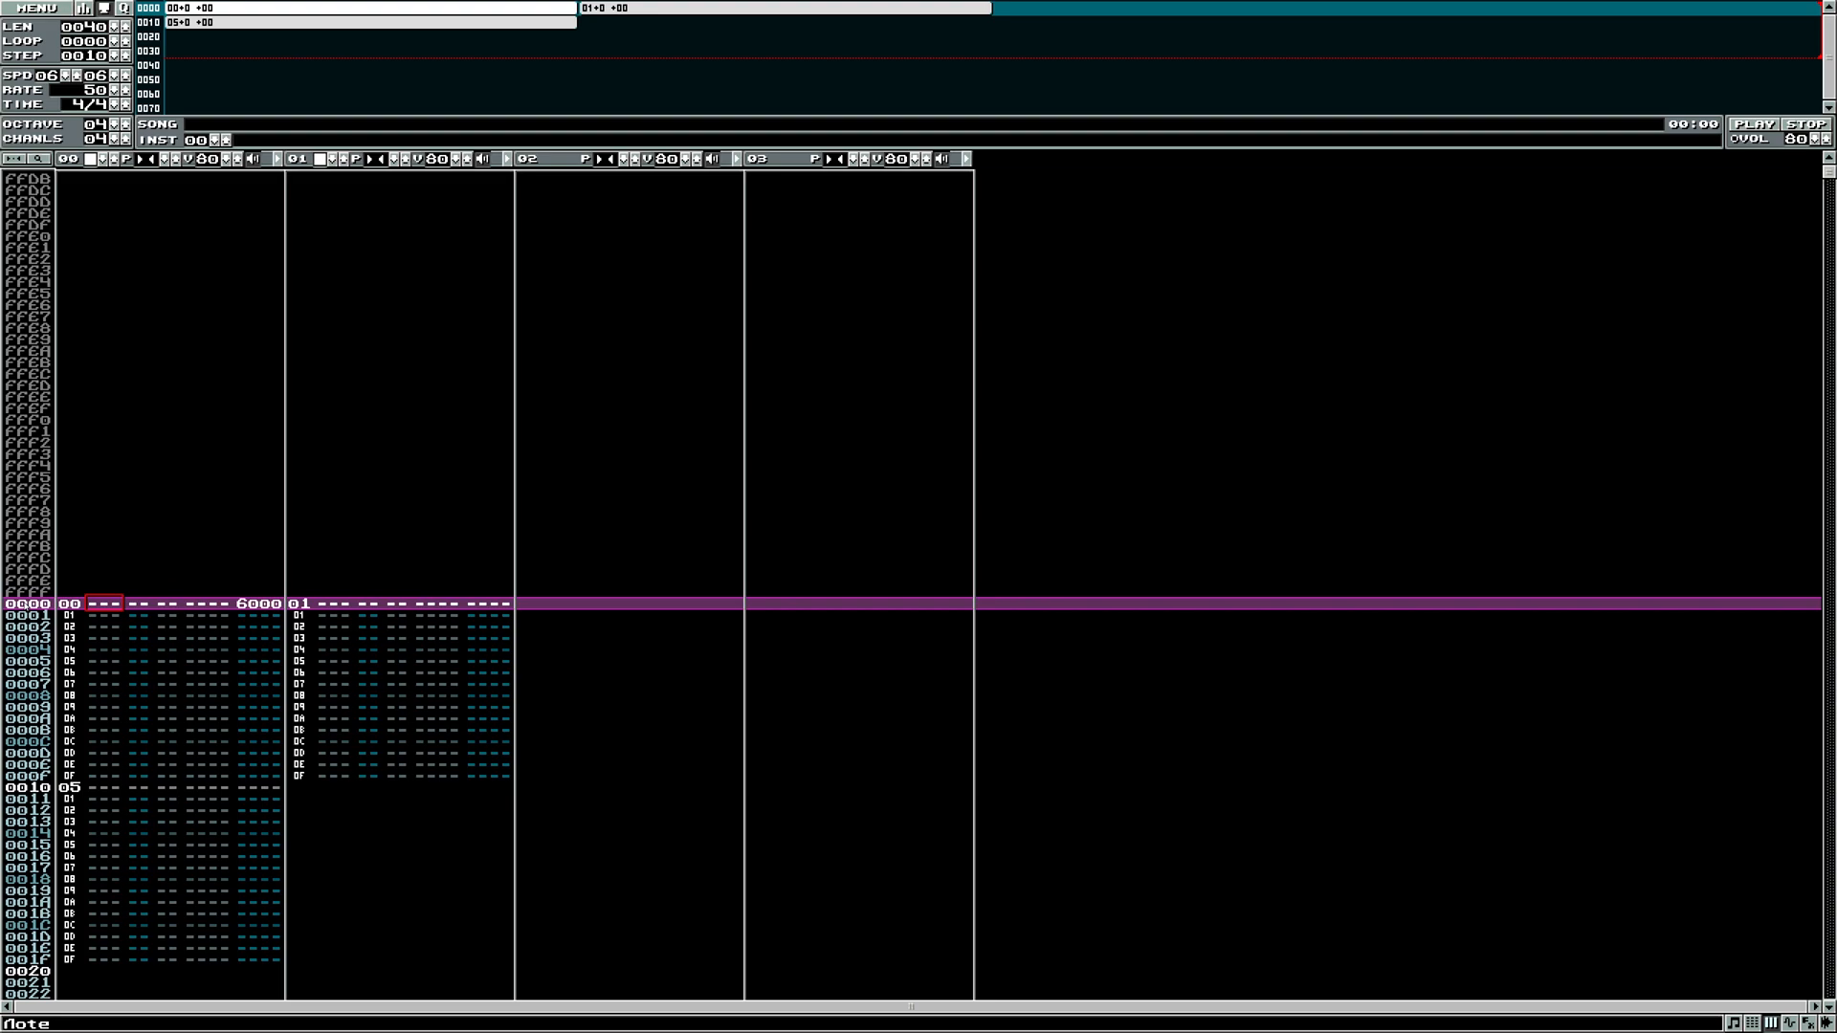
pyautogui.scroll(-3, 92, 645)
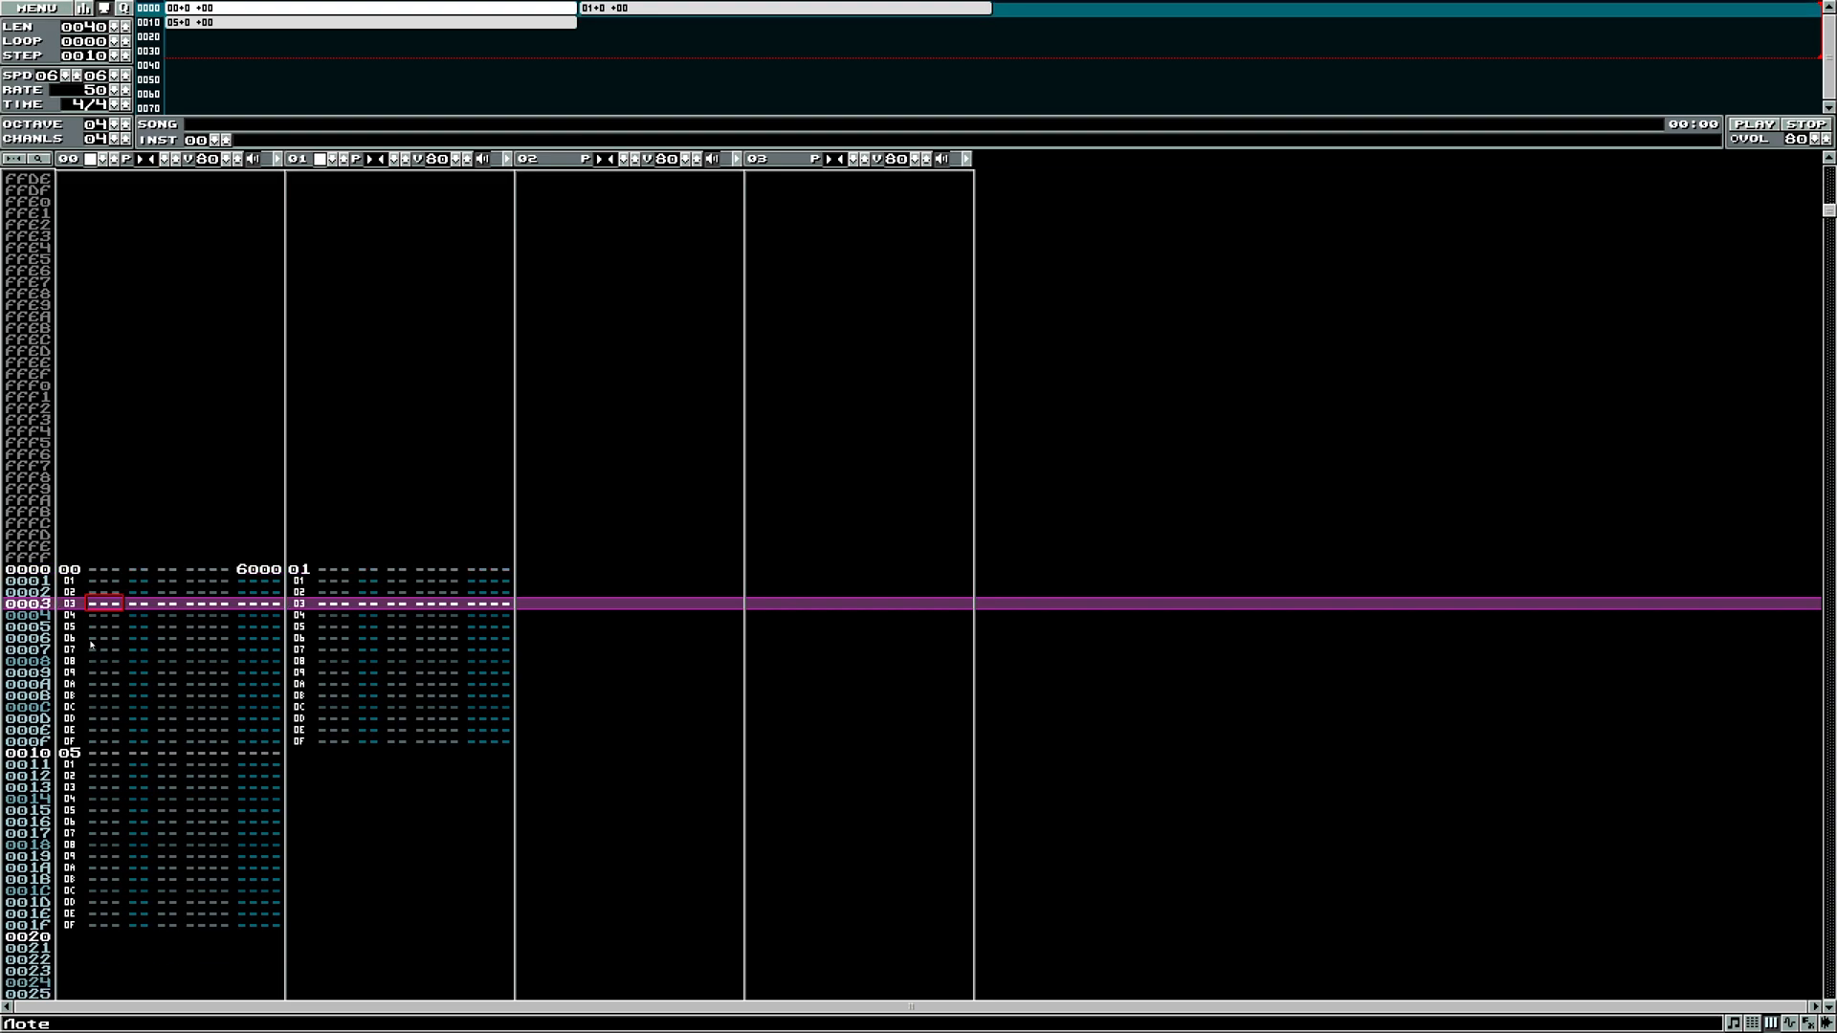
pyautogui.scroll(-12, 101, 664)
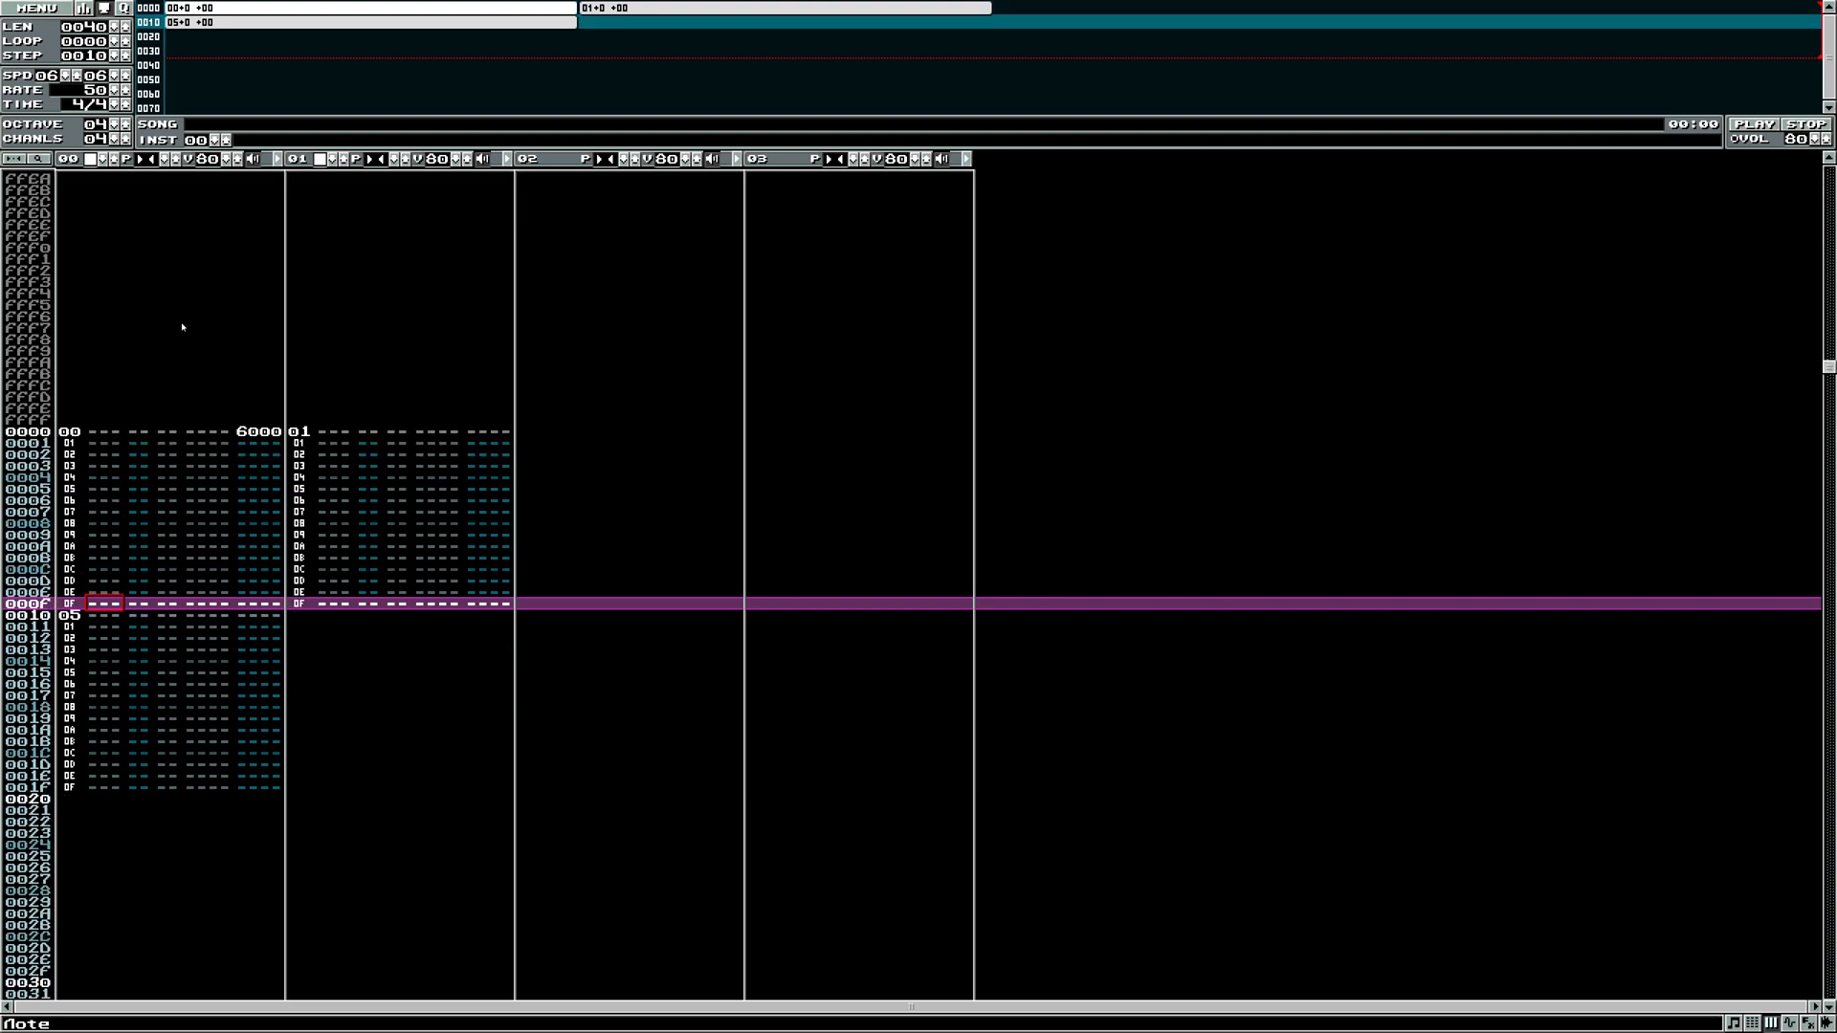
# - Set the song length to 2040 and look further down the sequence overview
pyautogui.keyDown('ctrl'); pyautogui.click(128, 27); pyautogui.keyUp('ctrl')
pyautogui.keyDown('ctrl'); pyautogui.click(128, 27); pyautogui.keyUp('ctrl')
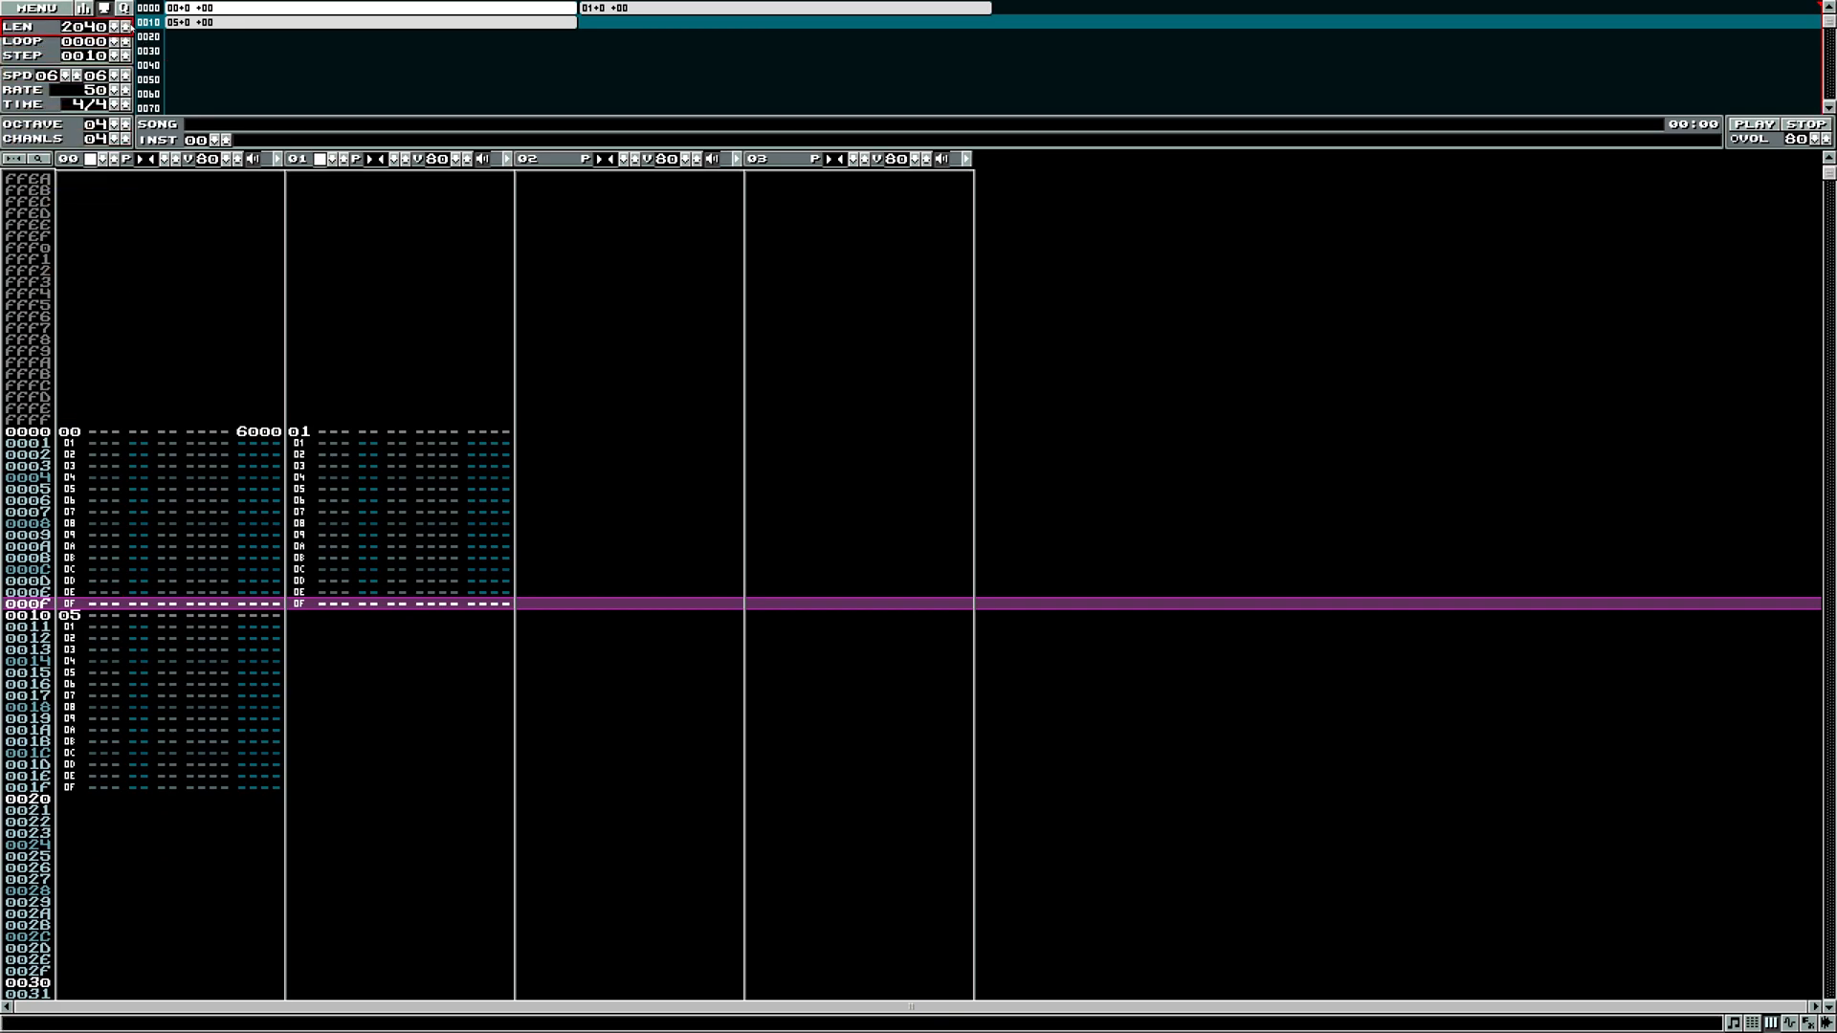
pyautogui.moveTo(1831, 22); pyautogui.dragTo(1833, 61)
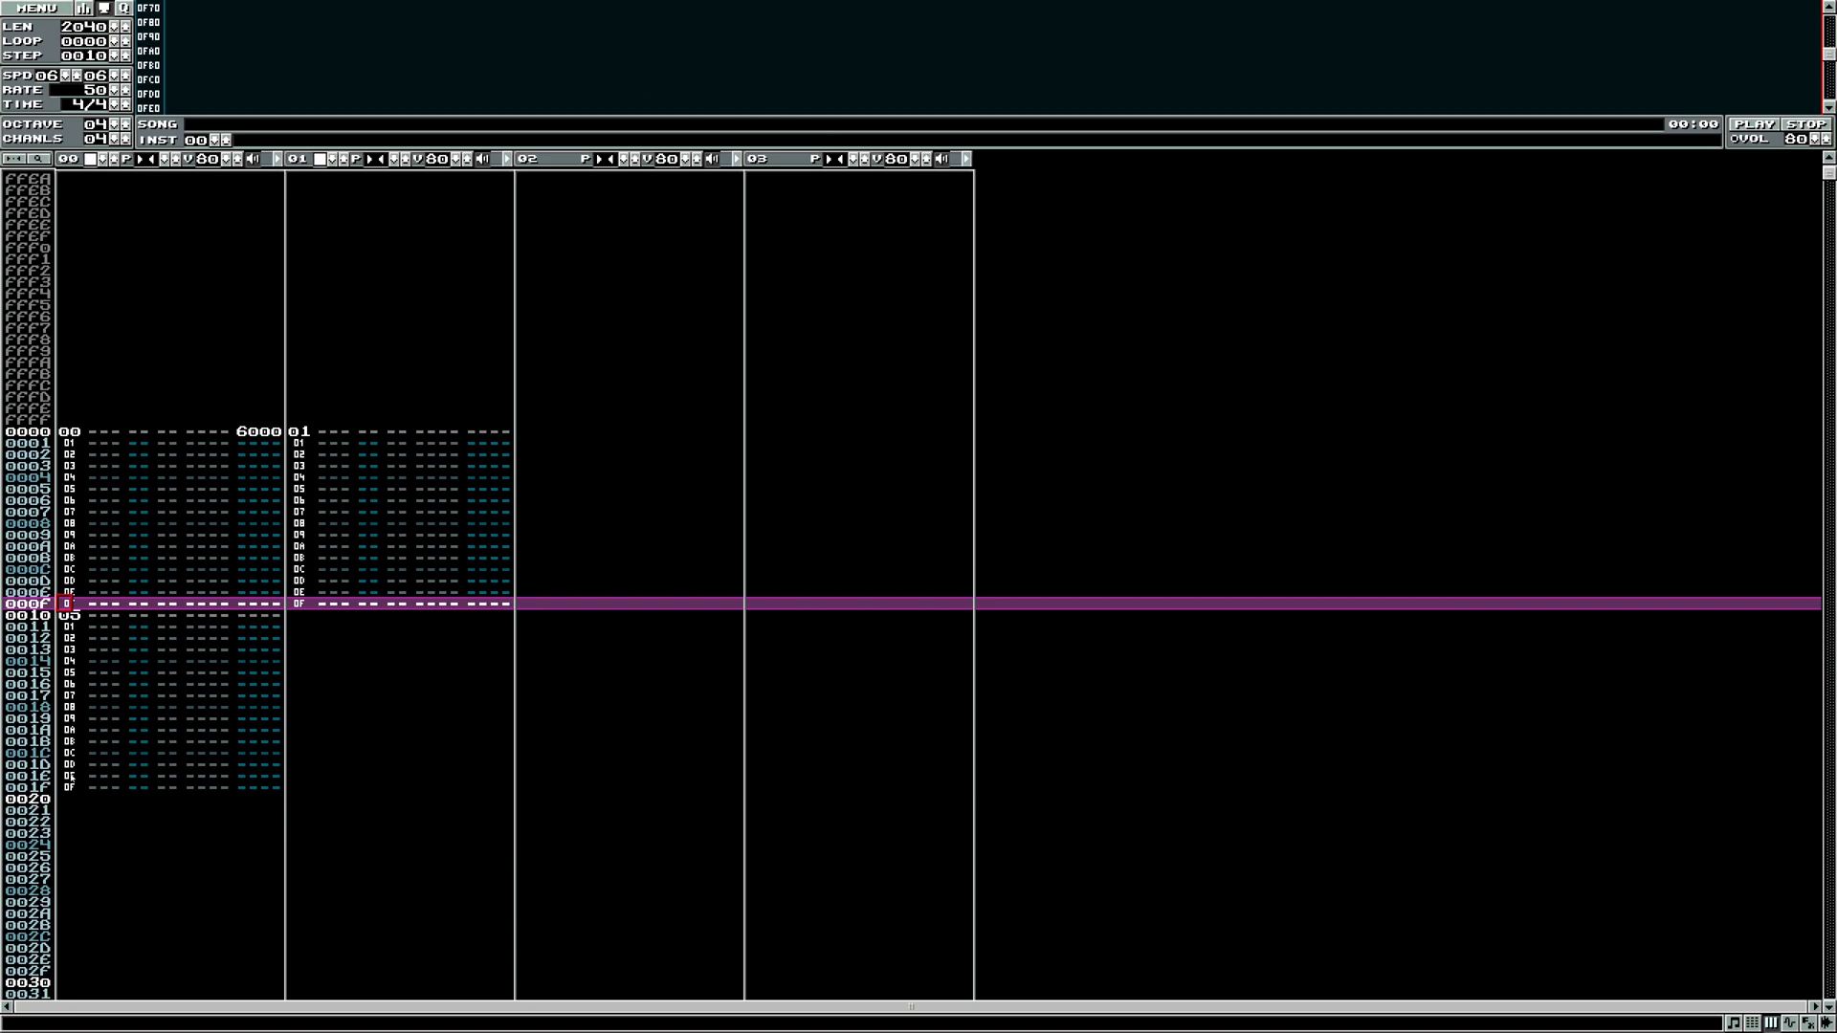
# - Set the tremolo bit on row 0000 of pattern 00 in channel 00
pyautogui.press('Right')
pyautogui.click(106, 444)
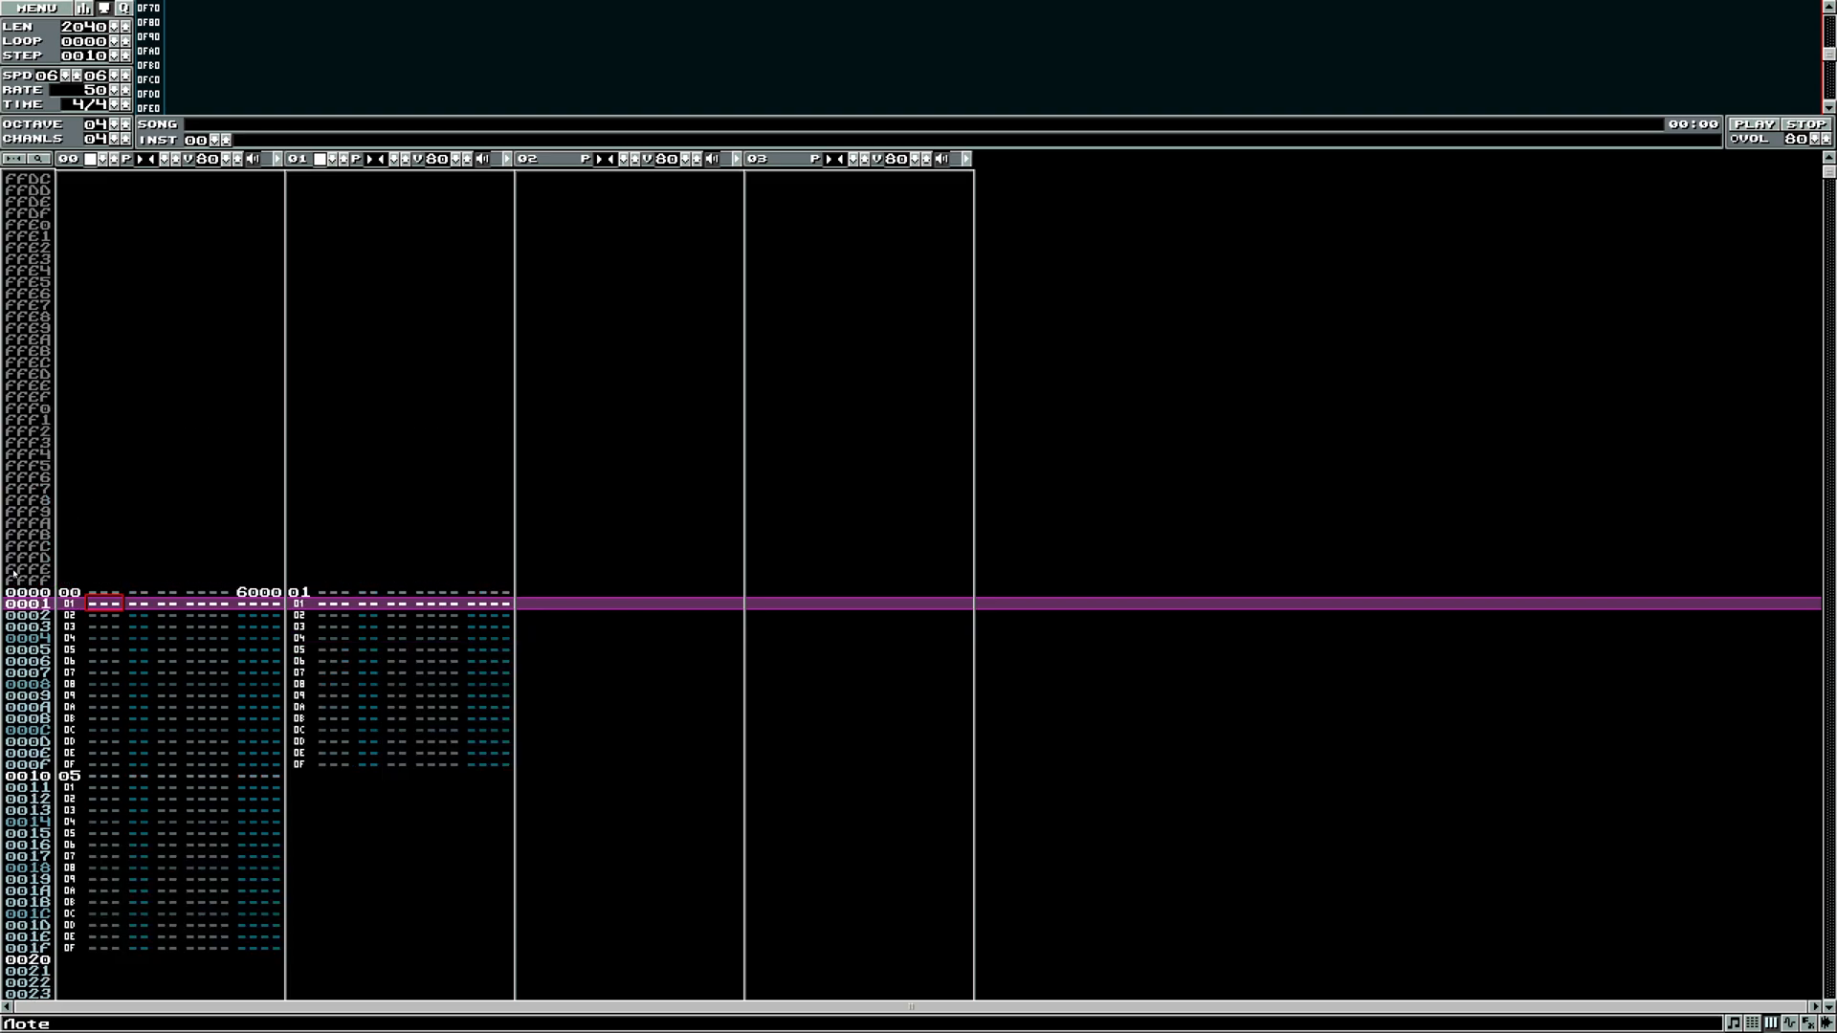
pyautogui.scroll(1, 99, 600)
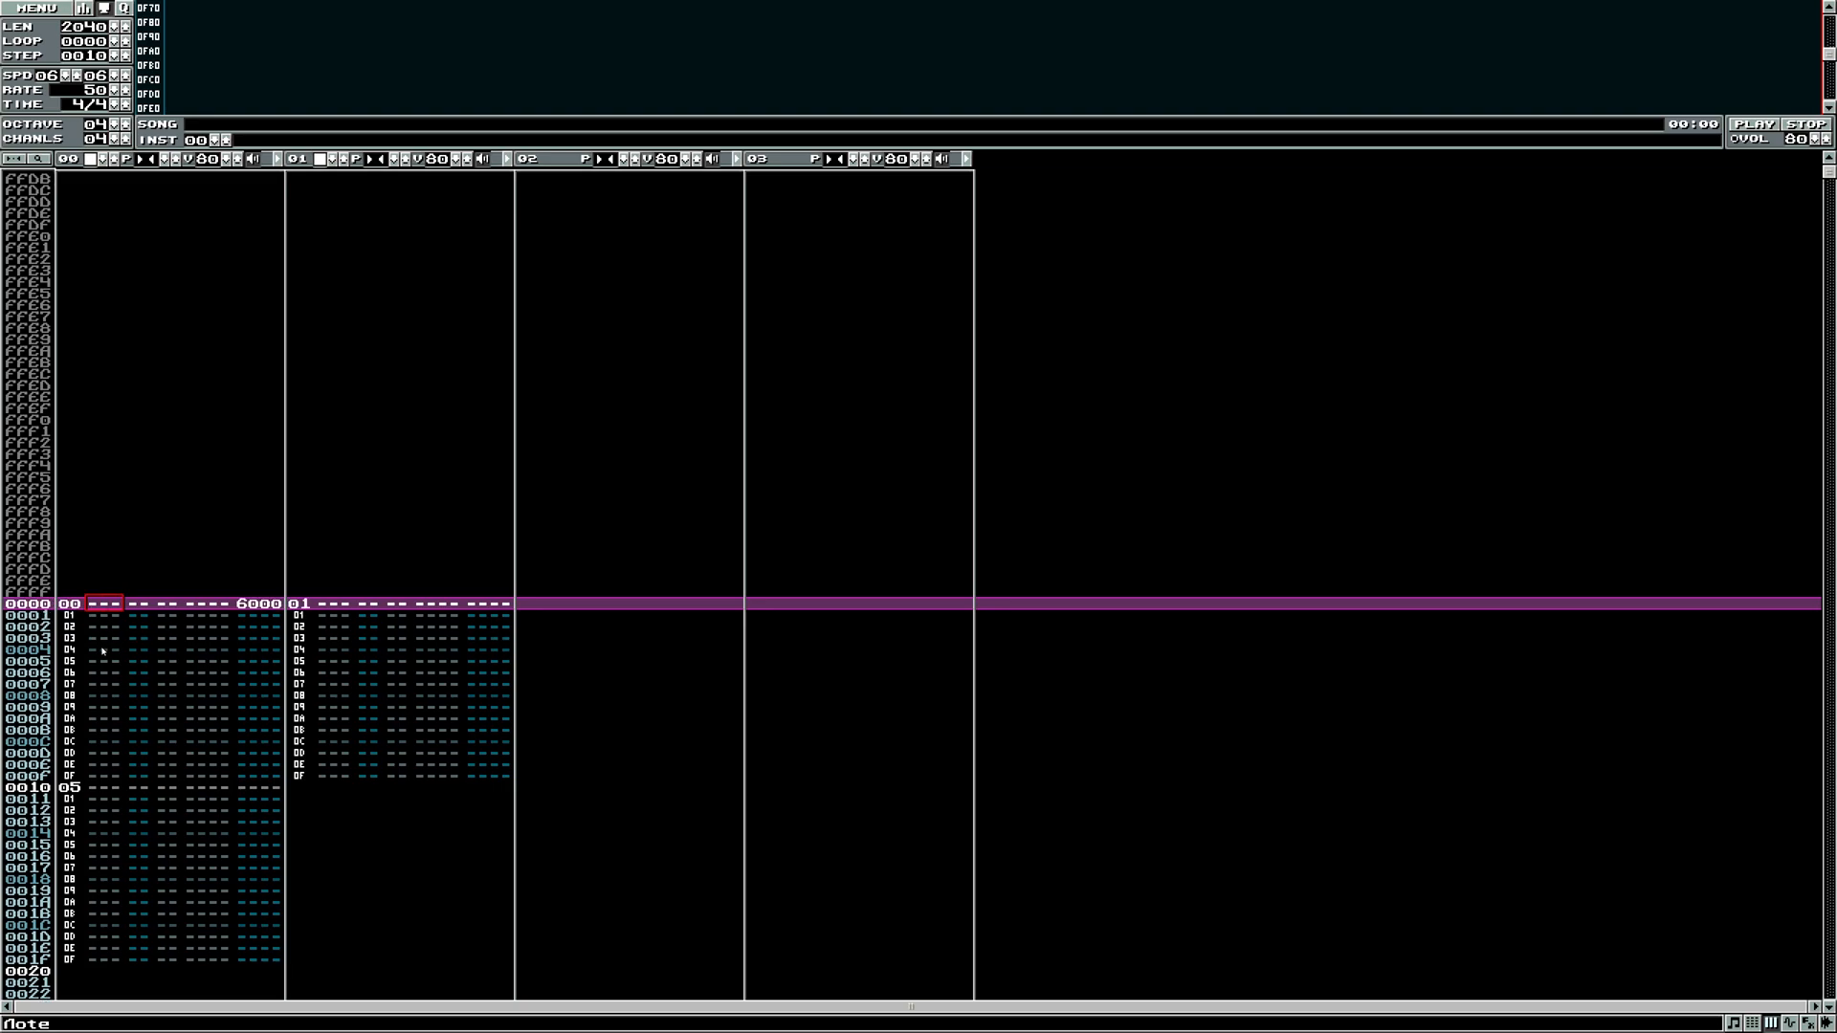
pyautogui.scroll(-3, 99, 649)
pyautogui.click(224, 604)
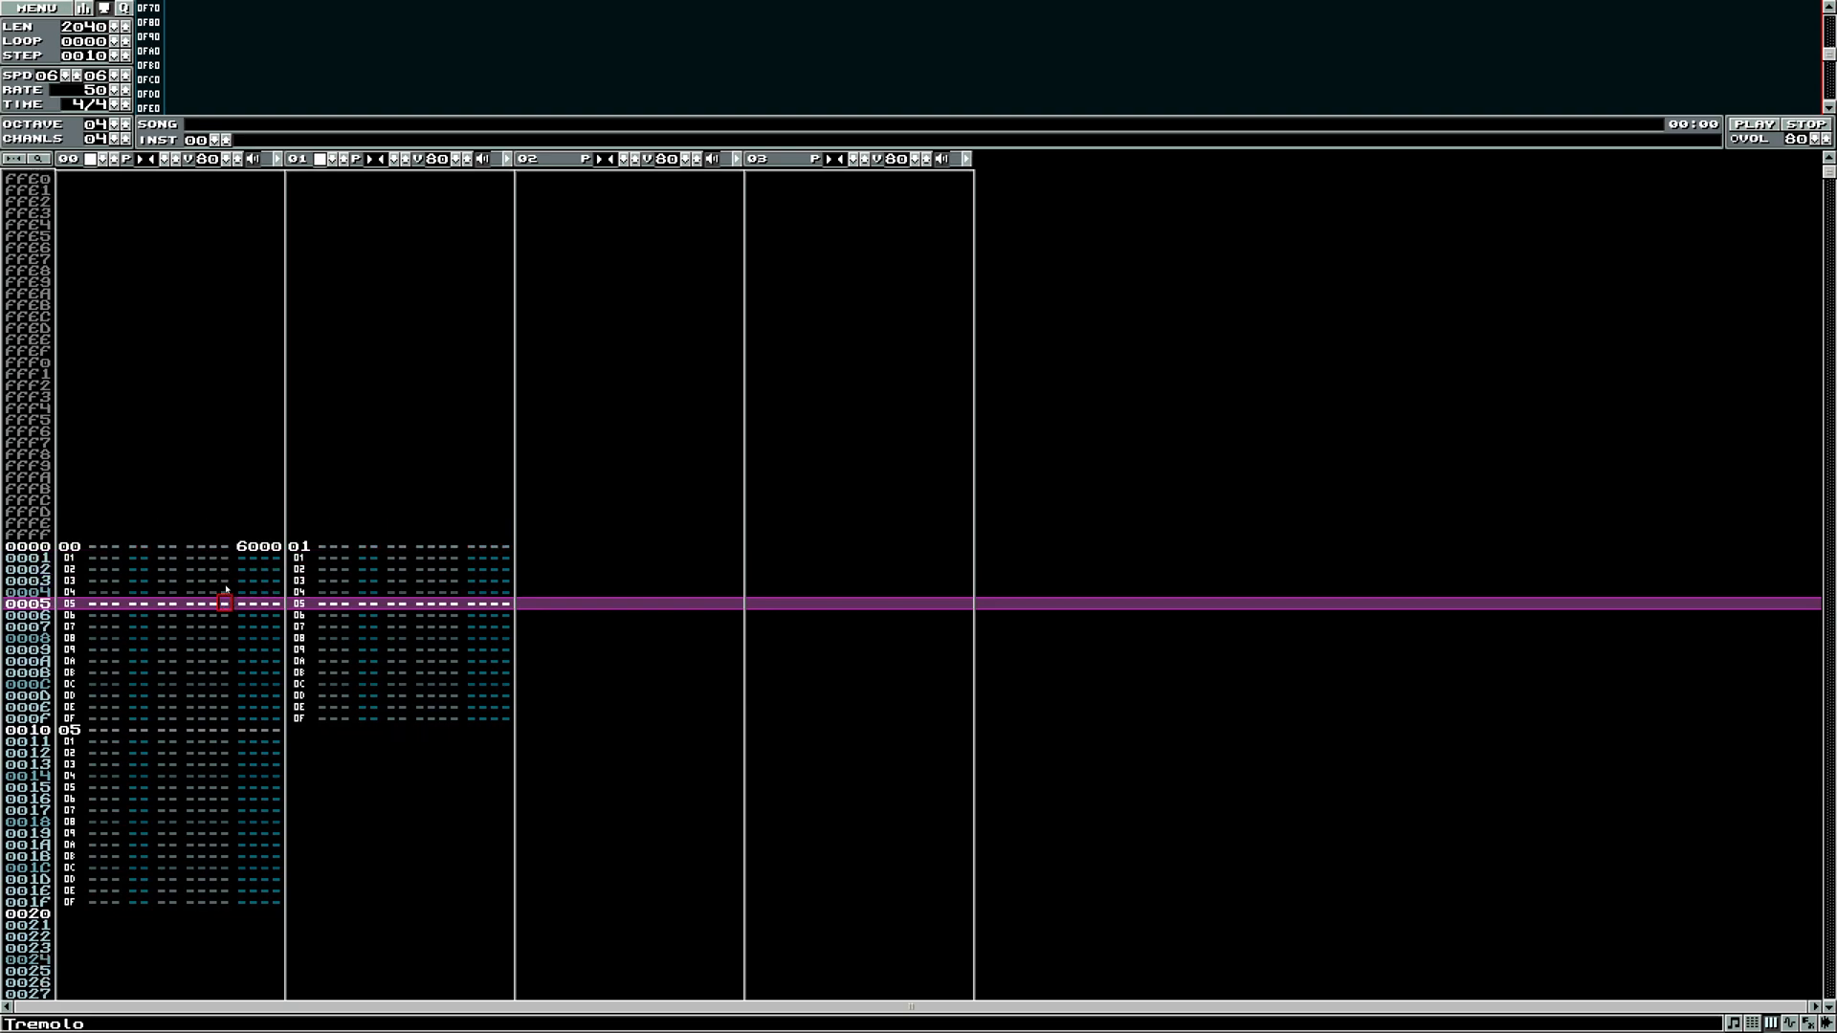
pyautogui.scroll(3, 224, 611)
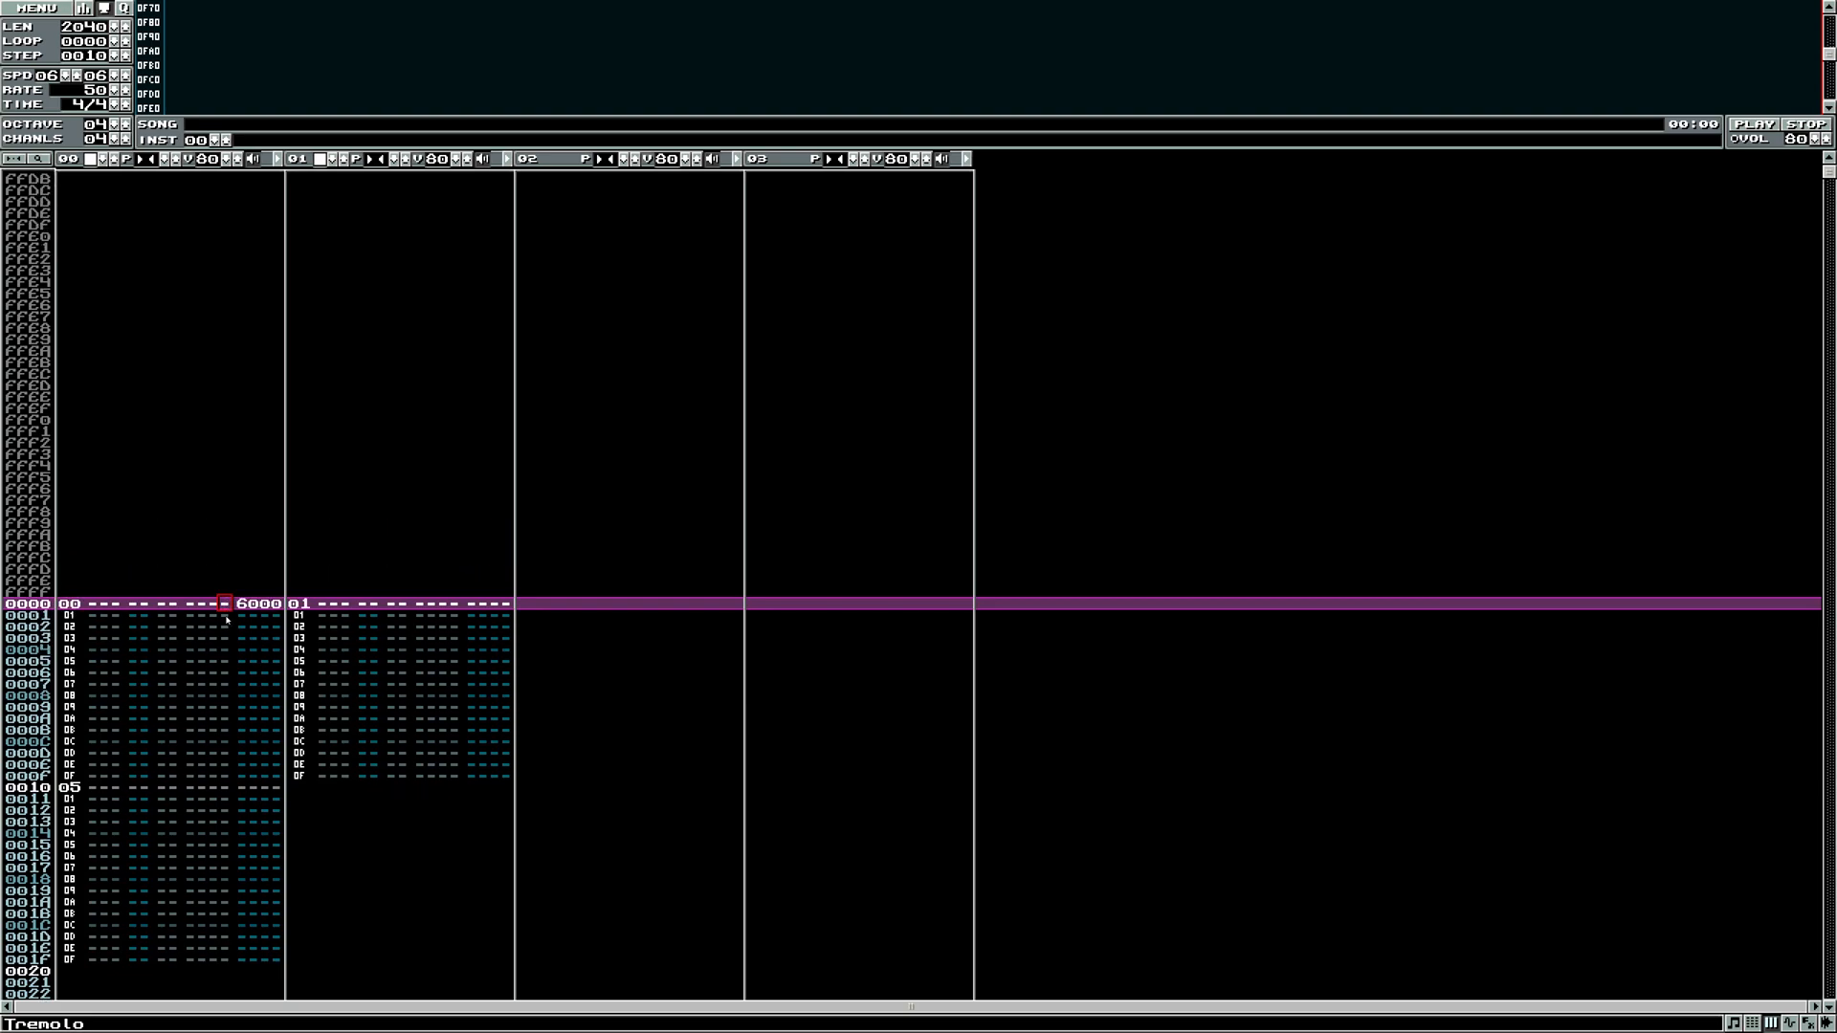
pyautogui.write('t')
# - Enable the reverse tremolo bit for instrument 00 and return to the pattern editor
pyautogui.click(1790, 1023)
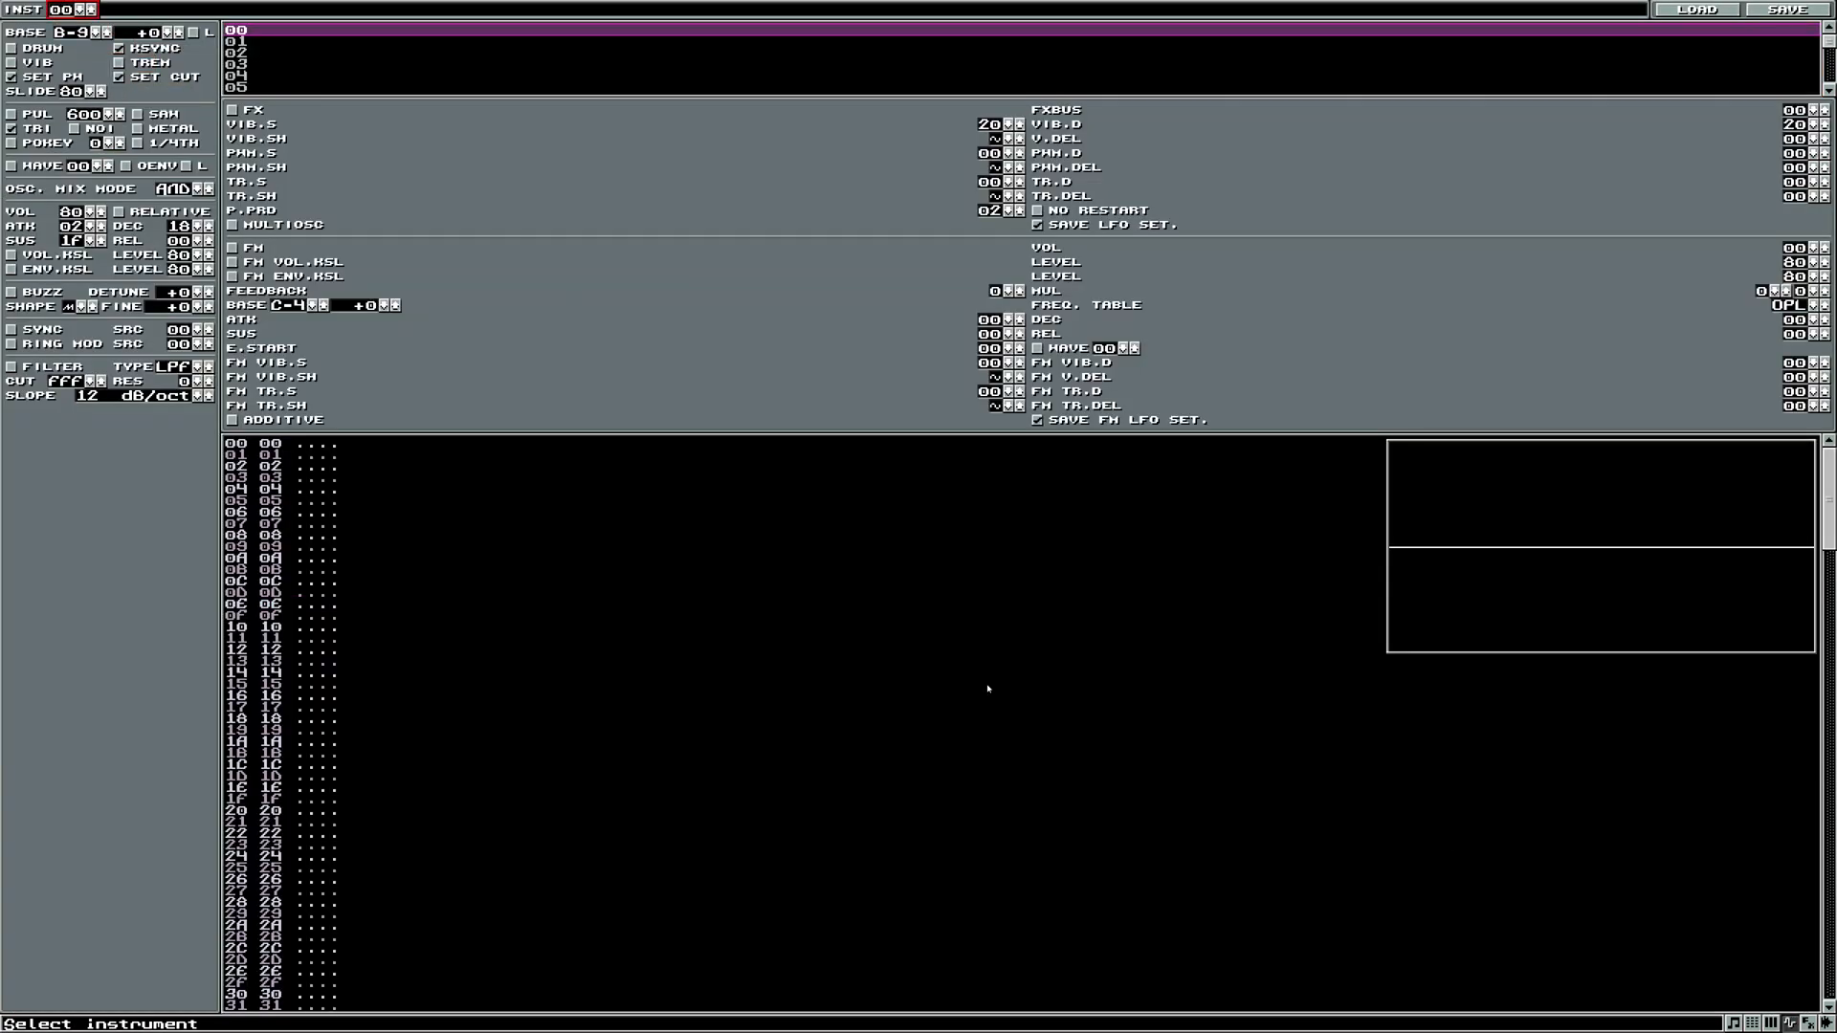
pyautogui.click(134, 64)
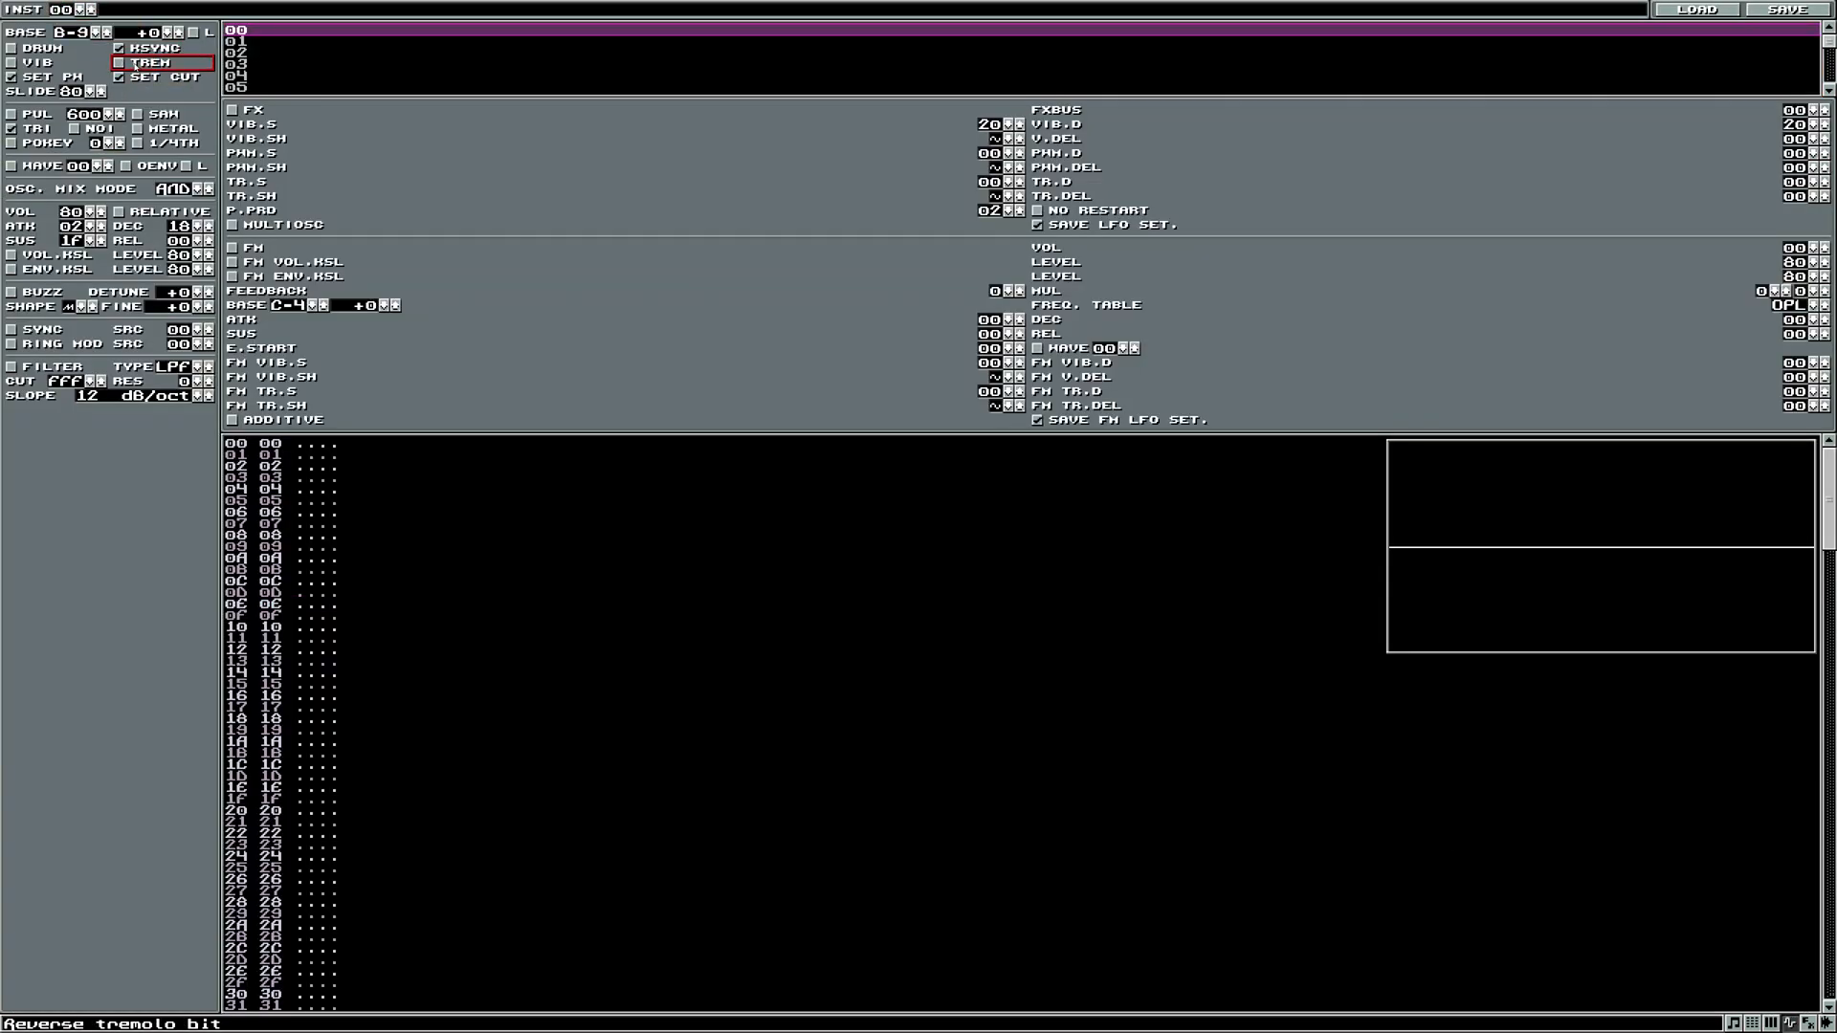
pyautogui.click(525, 383)
pyautogui.click(139, 64)
pyautogui.press('F2')
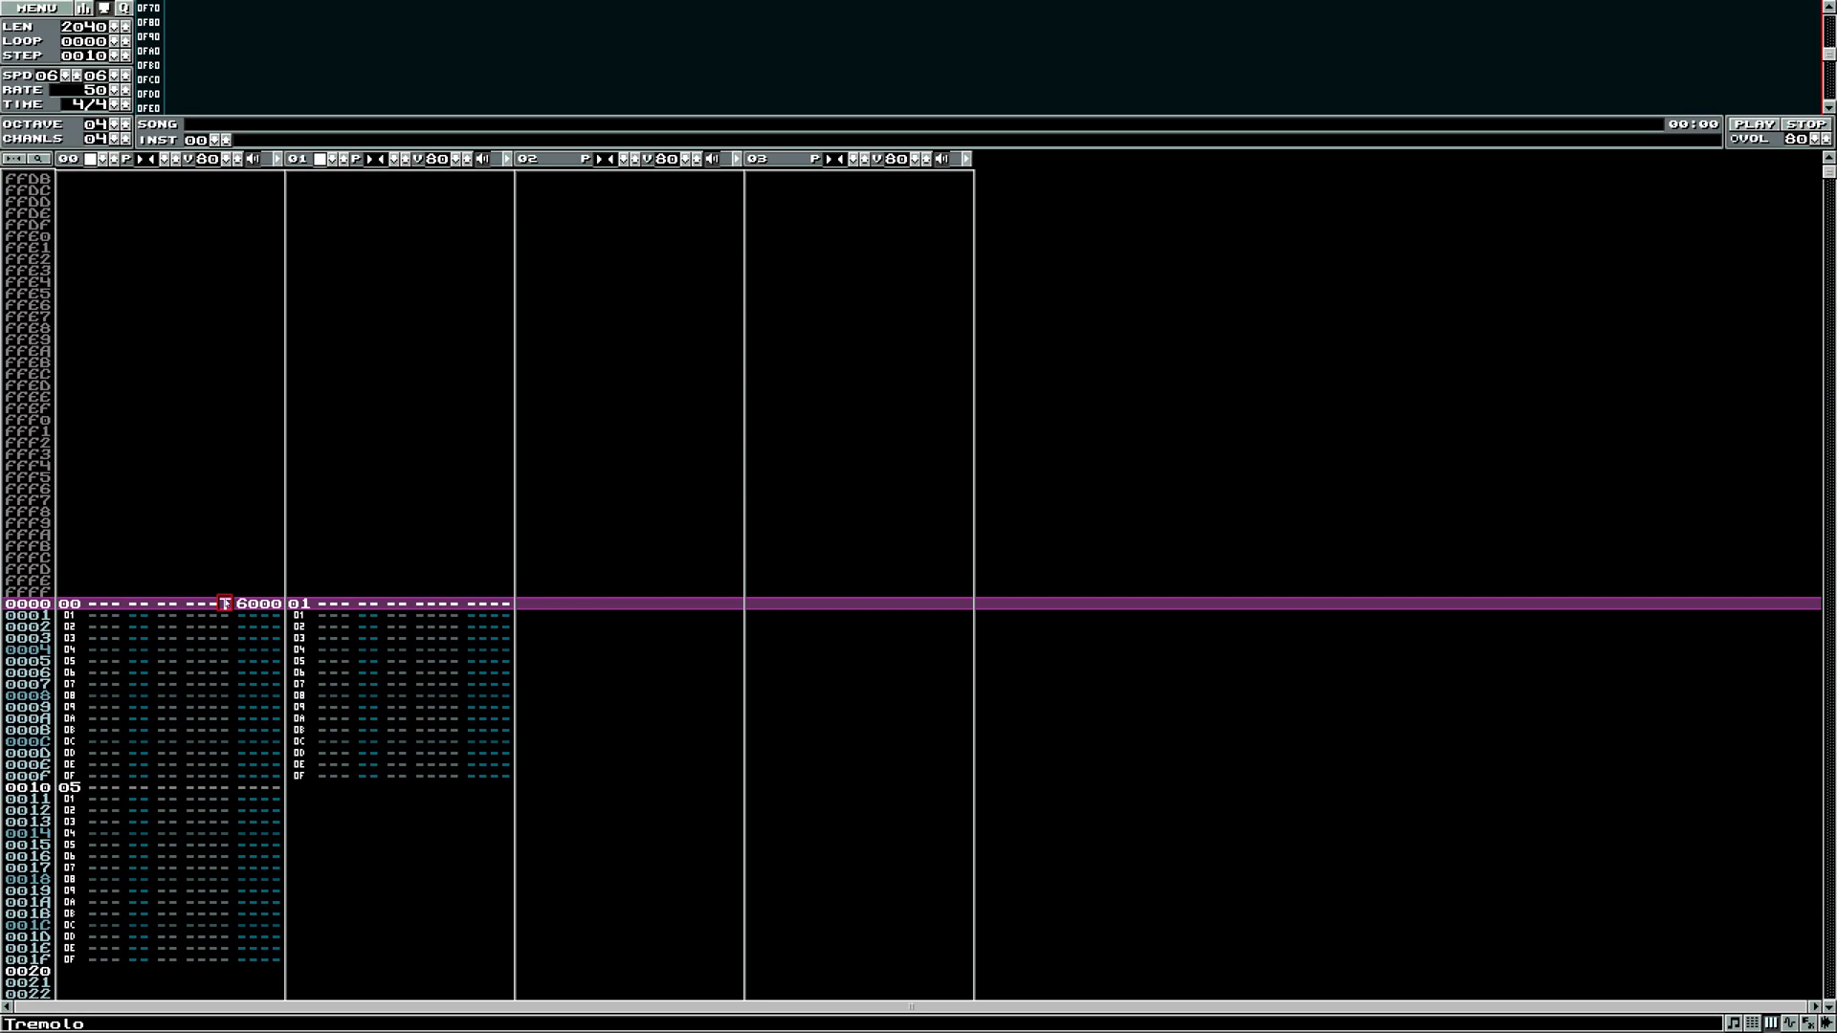
# - Set the tremolo bit on rows 0000 through 0005 of pattern 00 and review the marked rows
pyautogui.press('1')
pyautogui.press('1')
pyautogui.press('1')
pyautogui.press('1')
pyautogui.press('1')
pyautogui.press('1')
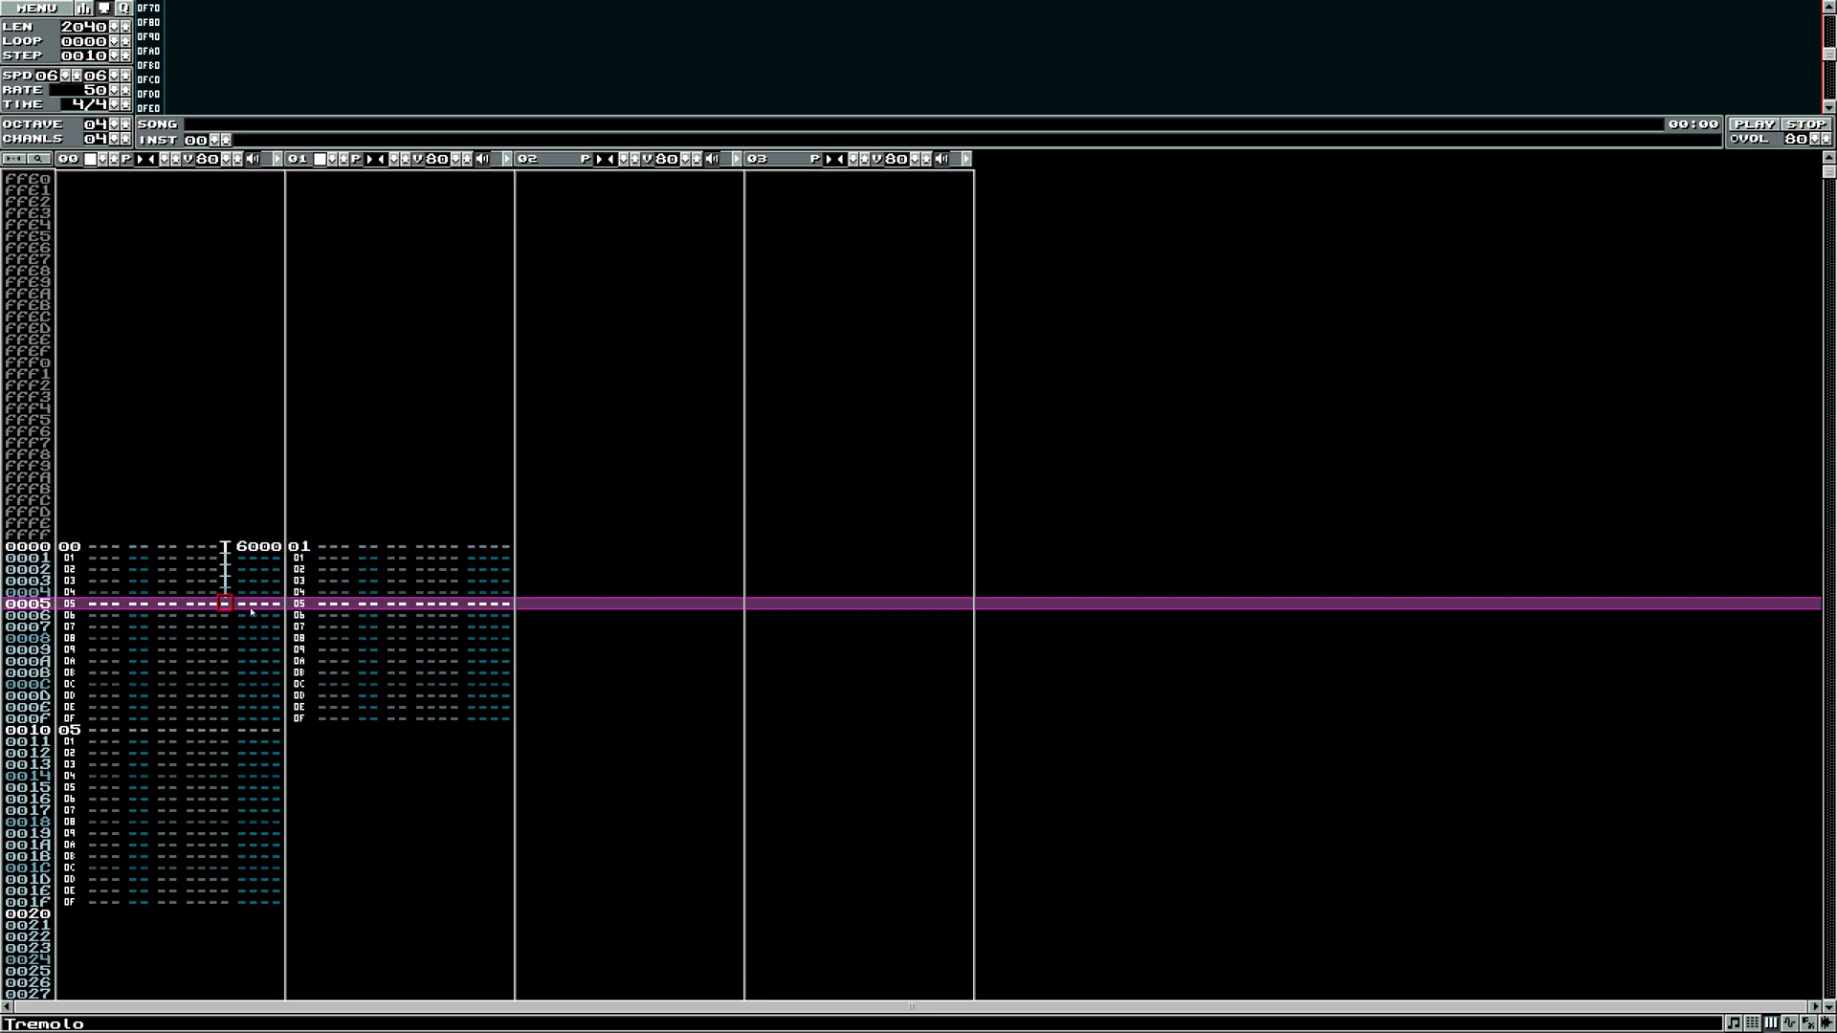
pyautogui.click(229, 539)
pyautogui.scroll(-5, 232, 544)
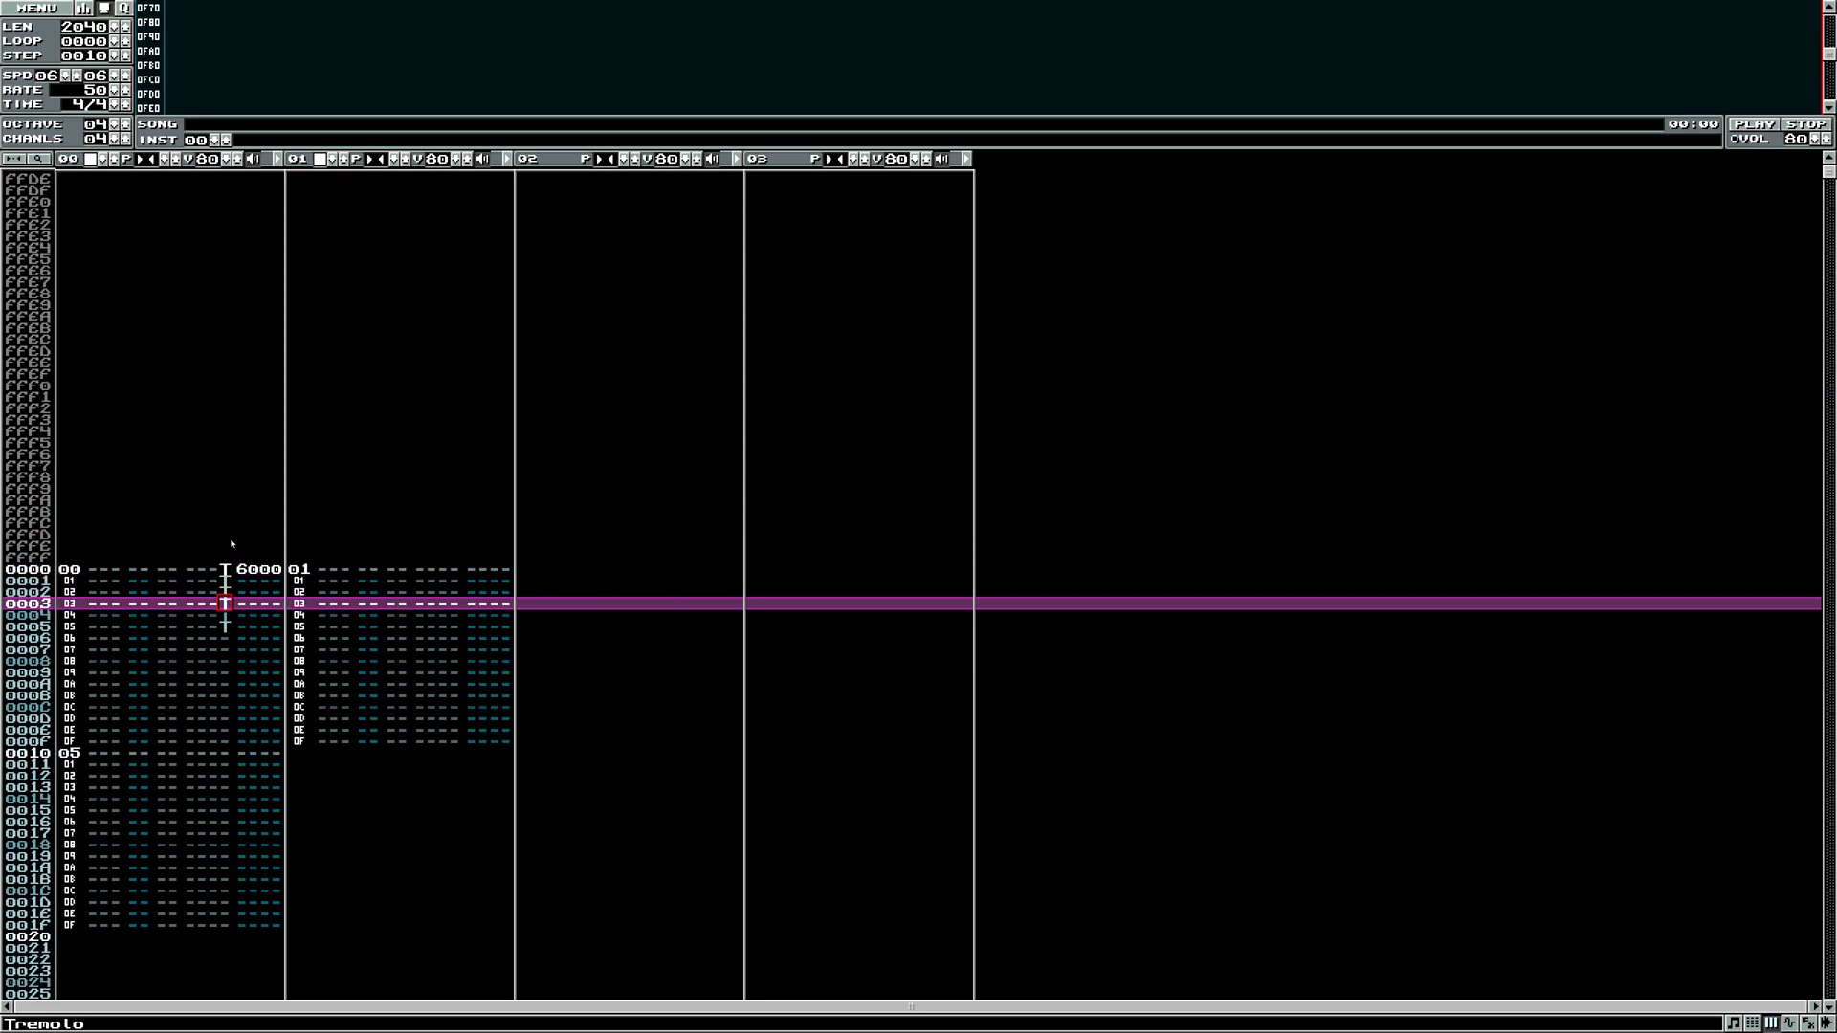
pyautogui.scroll(-2, 236, 597)
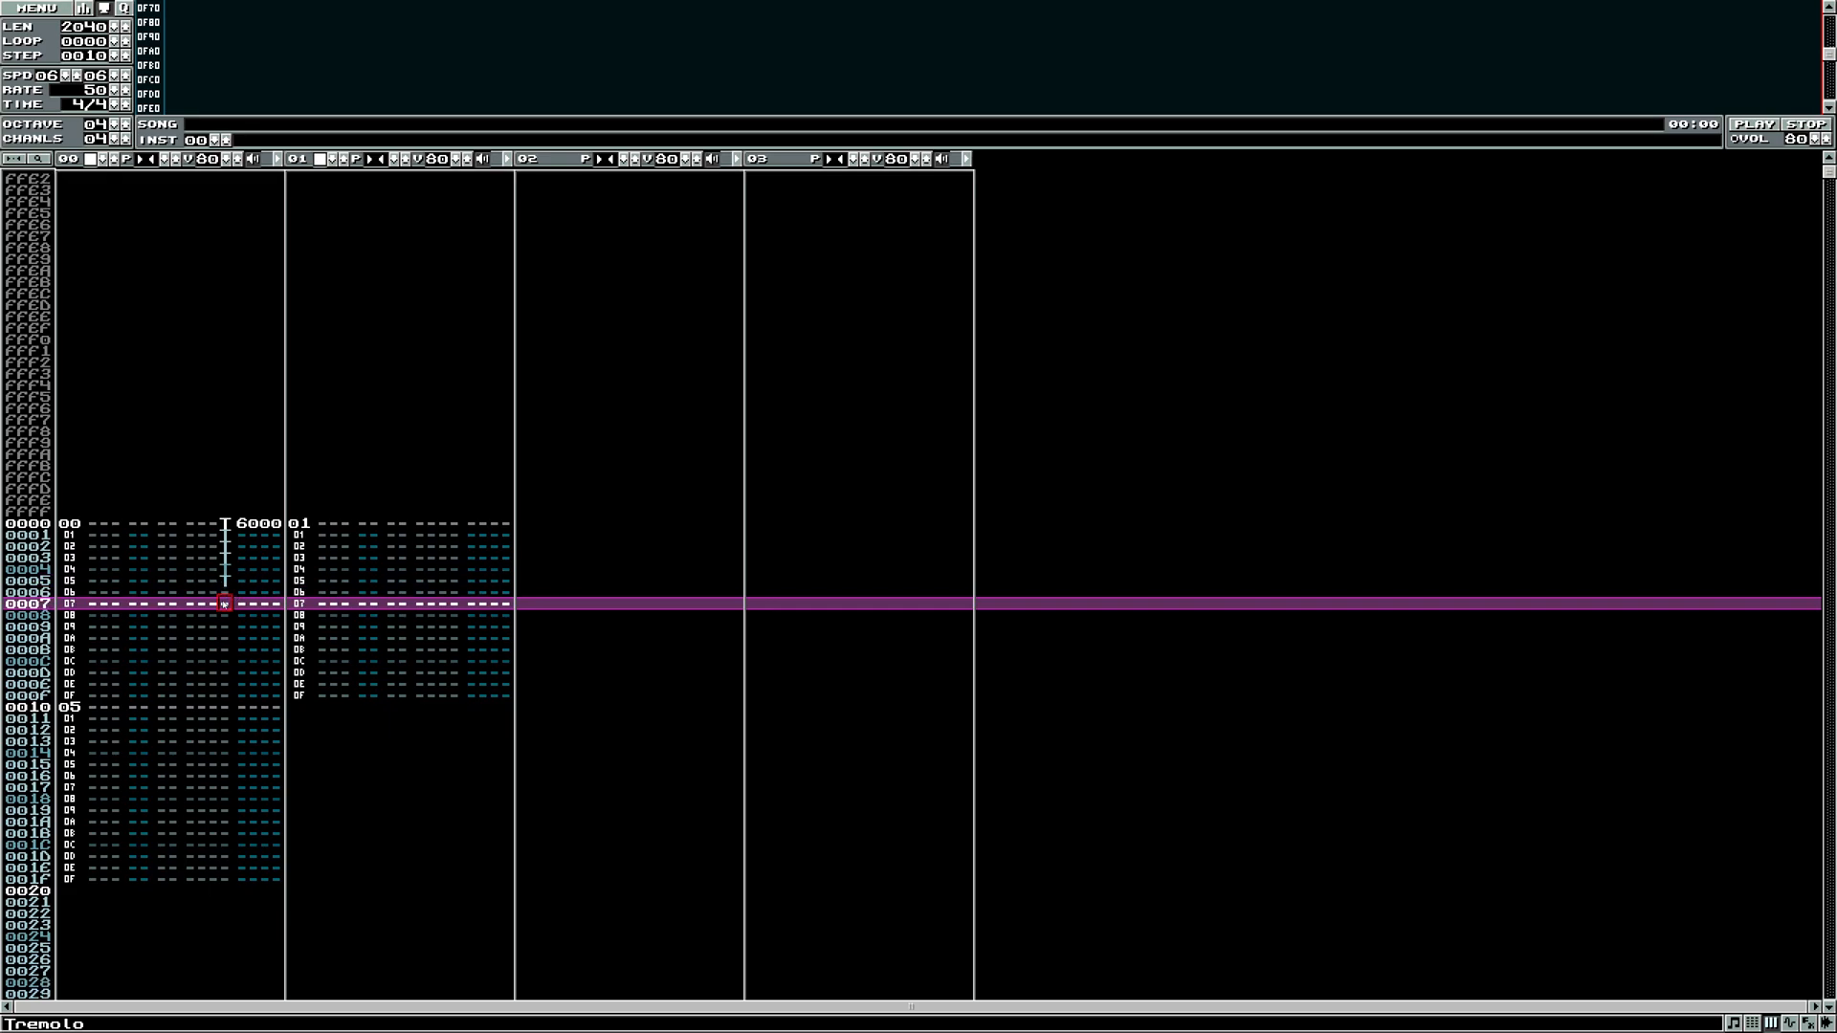
# - Set instrument 00's tremolo speed to 10 and tremolo depth to 30
pyautogui.click(1787, 1024)
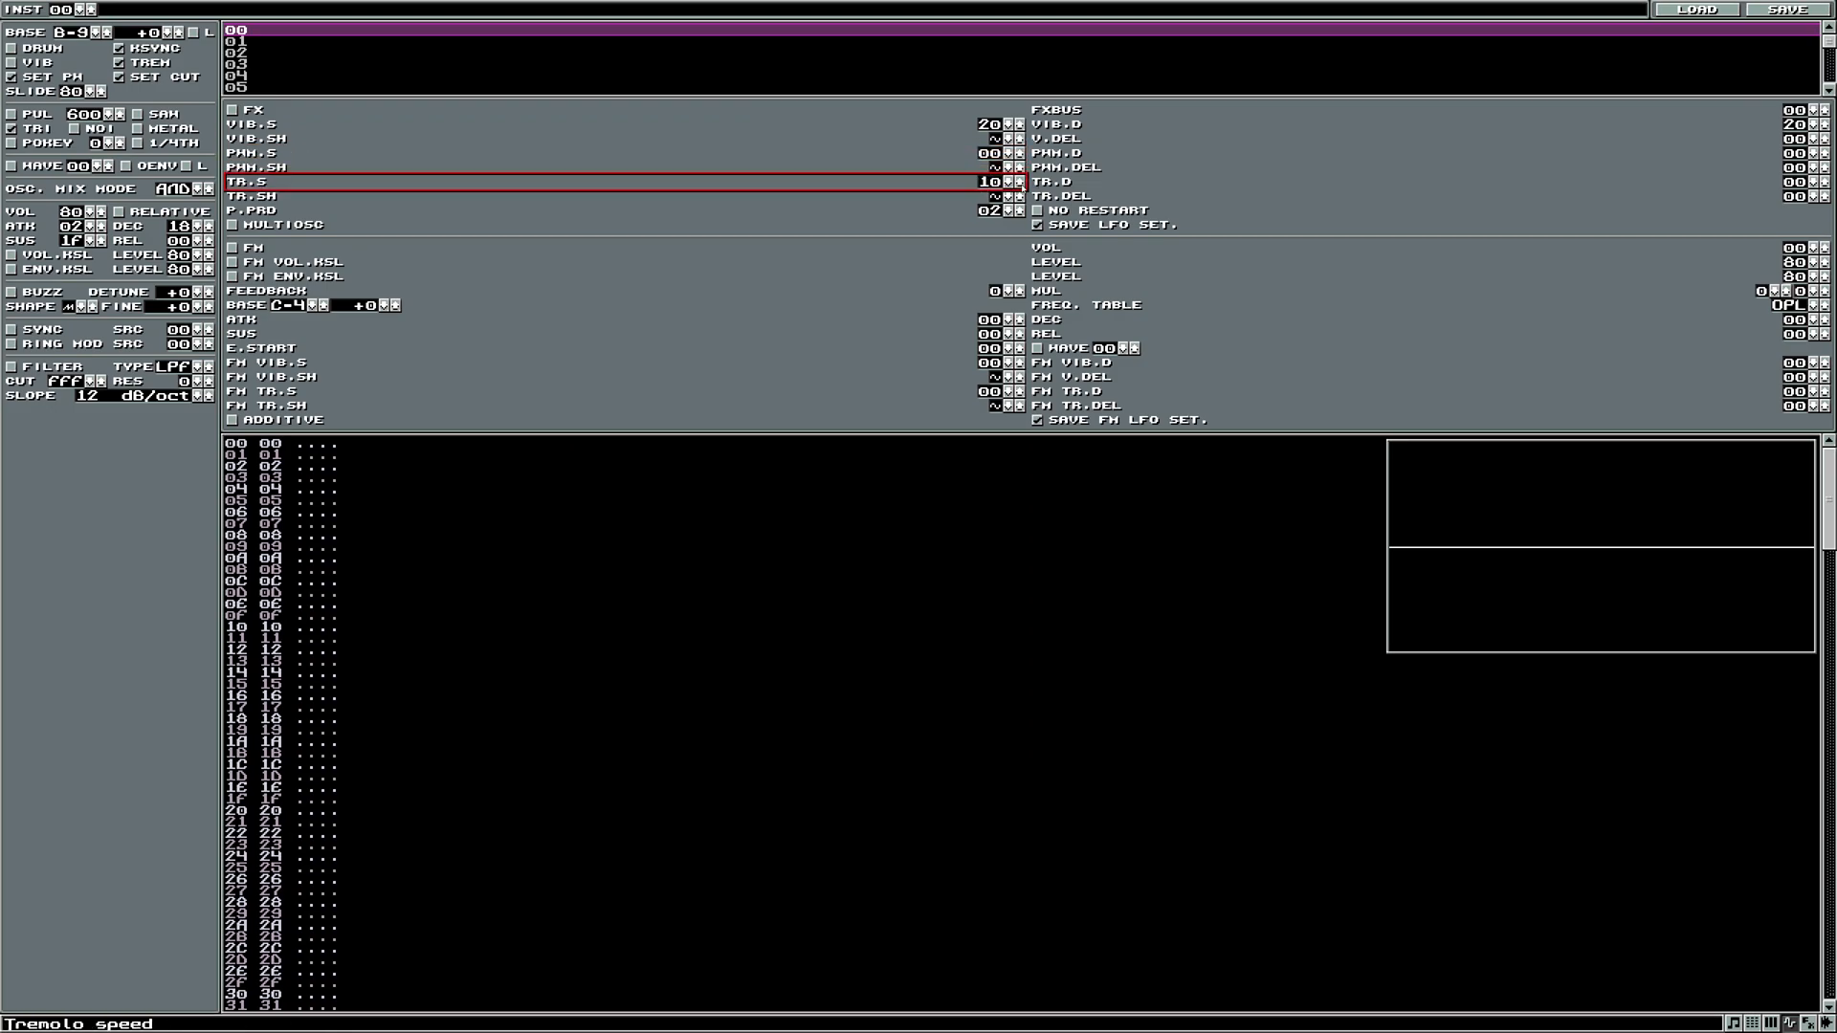
pyautogui.keyDown('shift'); pyautogui.click(1824, 181); pyautogui.keyUp('shift')
pyautogui.keyDown('shift'); pyautogui.click(1825, 182); pyautogui.keyUp('shift')
pyautogui.keyDown('shift'); pyautogui.click(1825, 182); pyautogui.keyUp('shift')
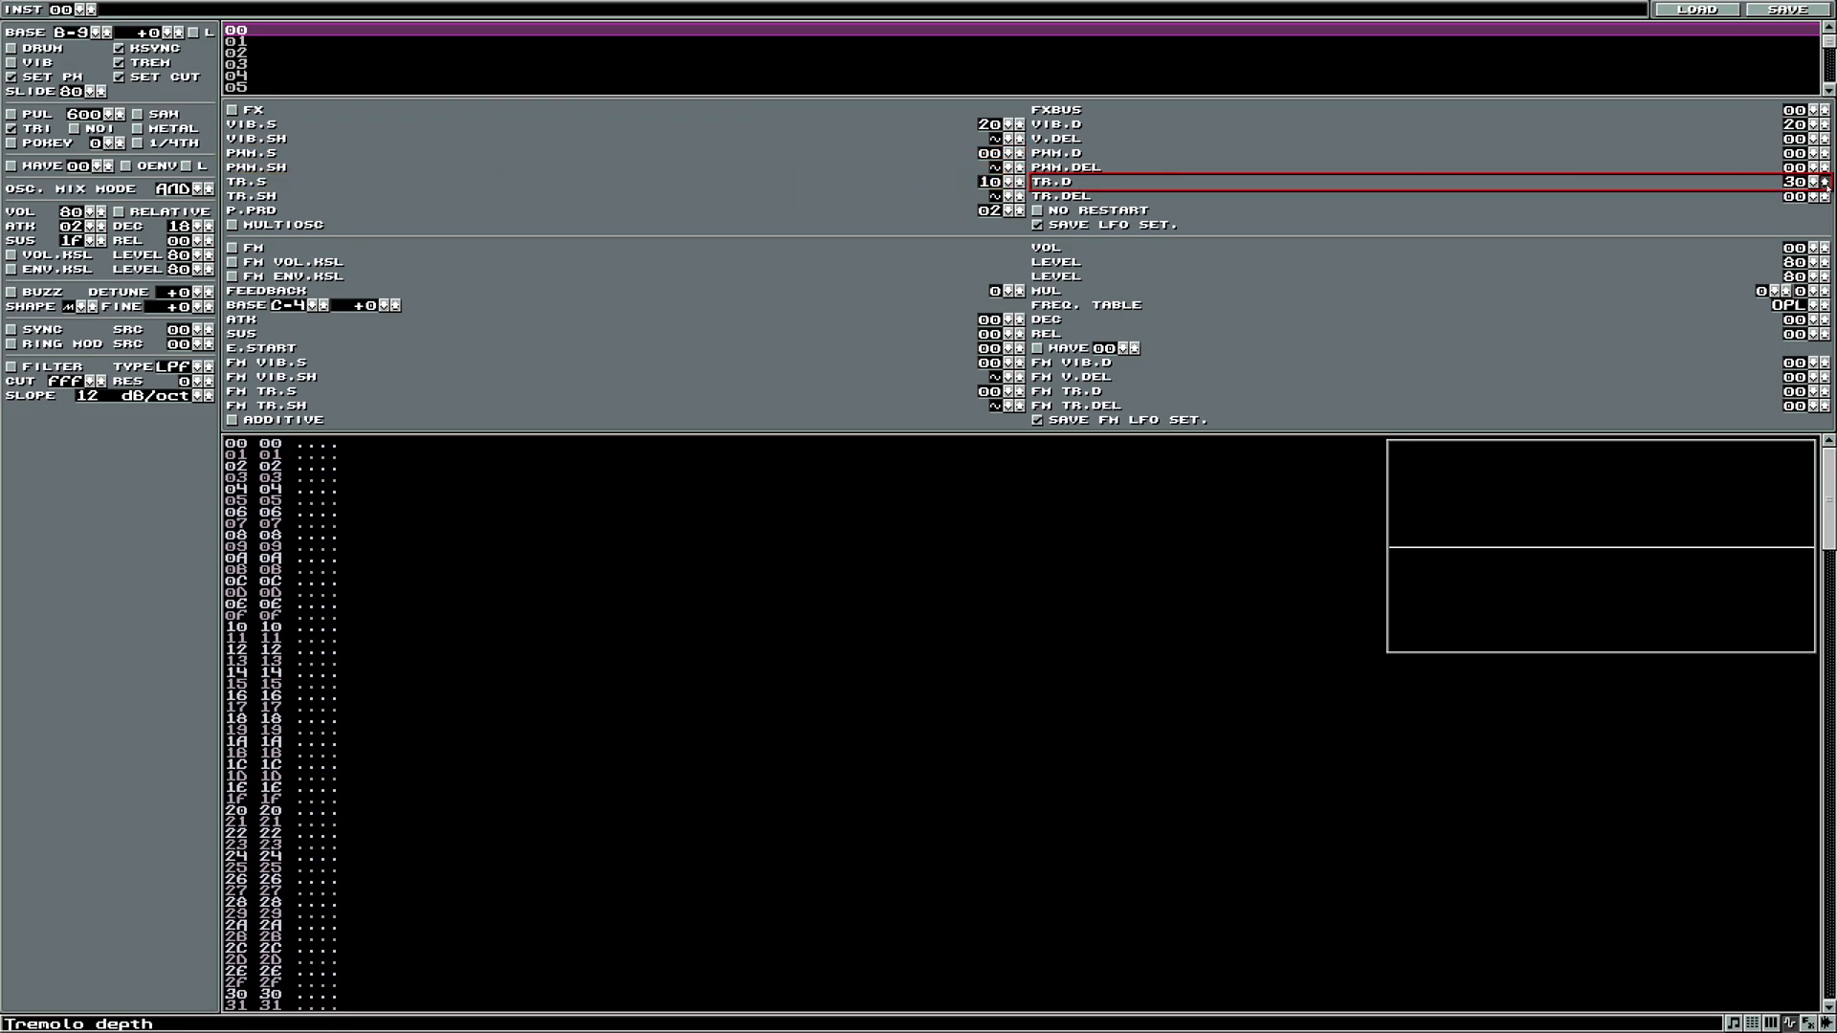
# - Audition instrument 00 with its base note lowered to B-4 and the reverse tremolo bit turned off
pyautogui.press('z')
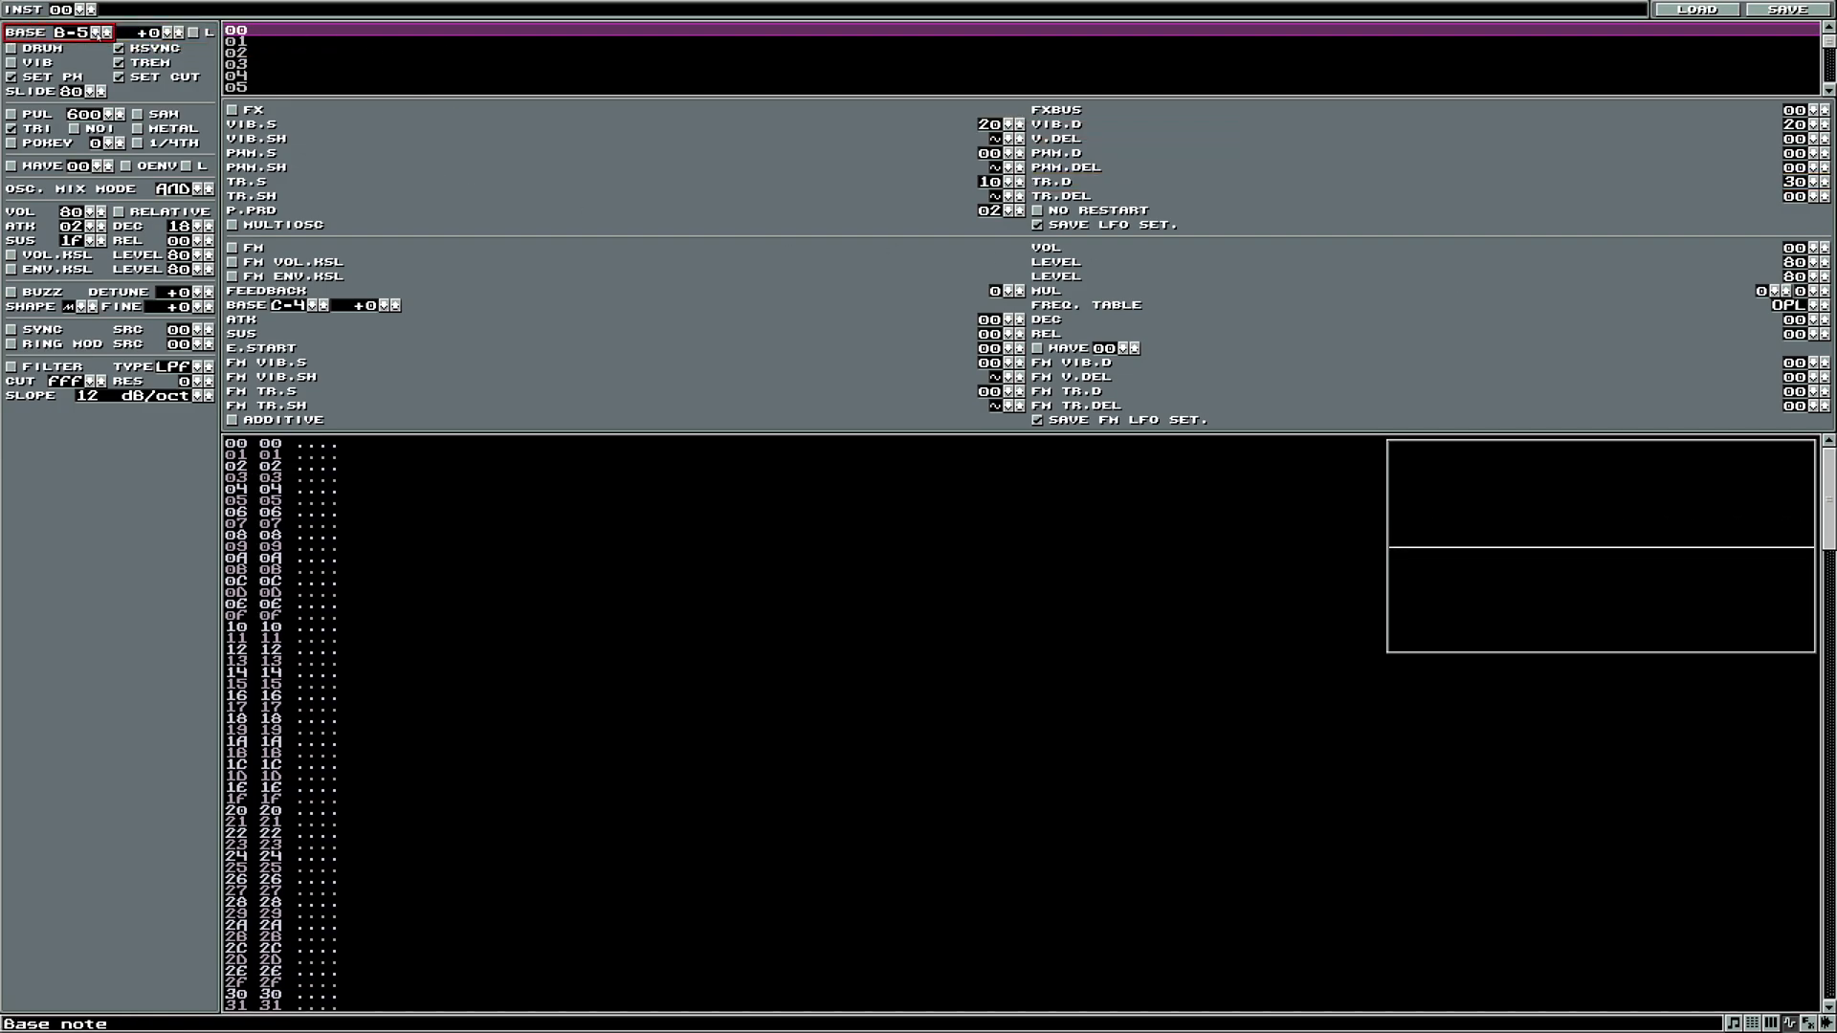
pyautogui.press('z')
pyautogui.click(139, 65)
pyautogui.press('z')
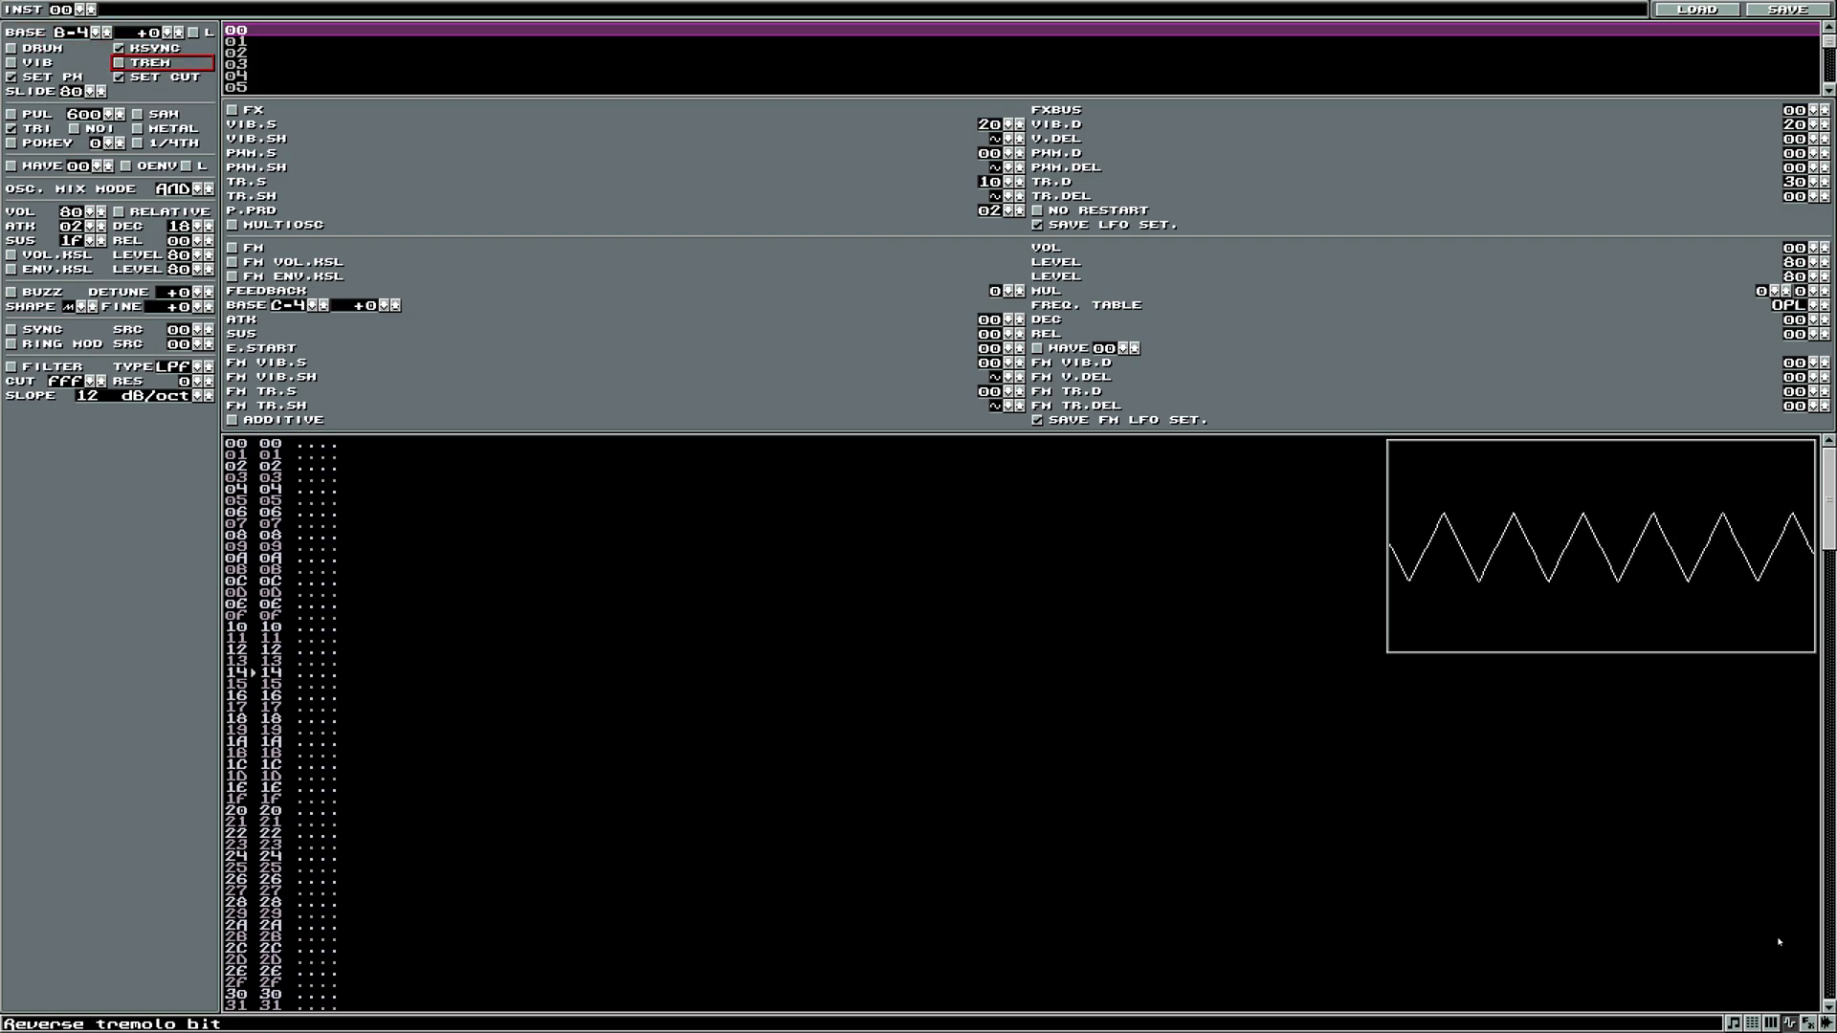
# - Clear the tremolo bit from rows 0000 and 0001 of pattern 00 and enter a C-4 note on row 0000
pyautogui.press('F2')
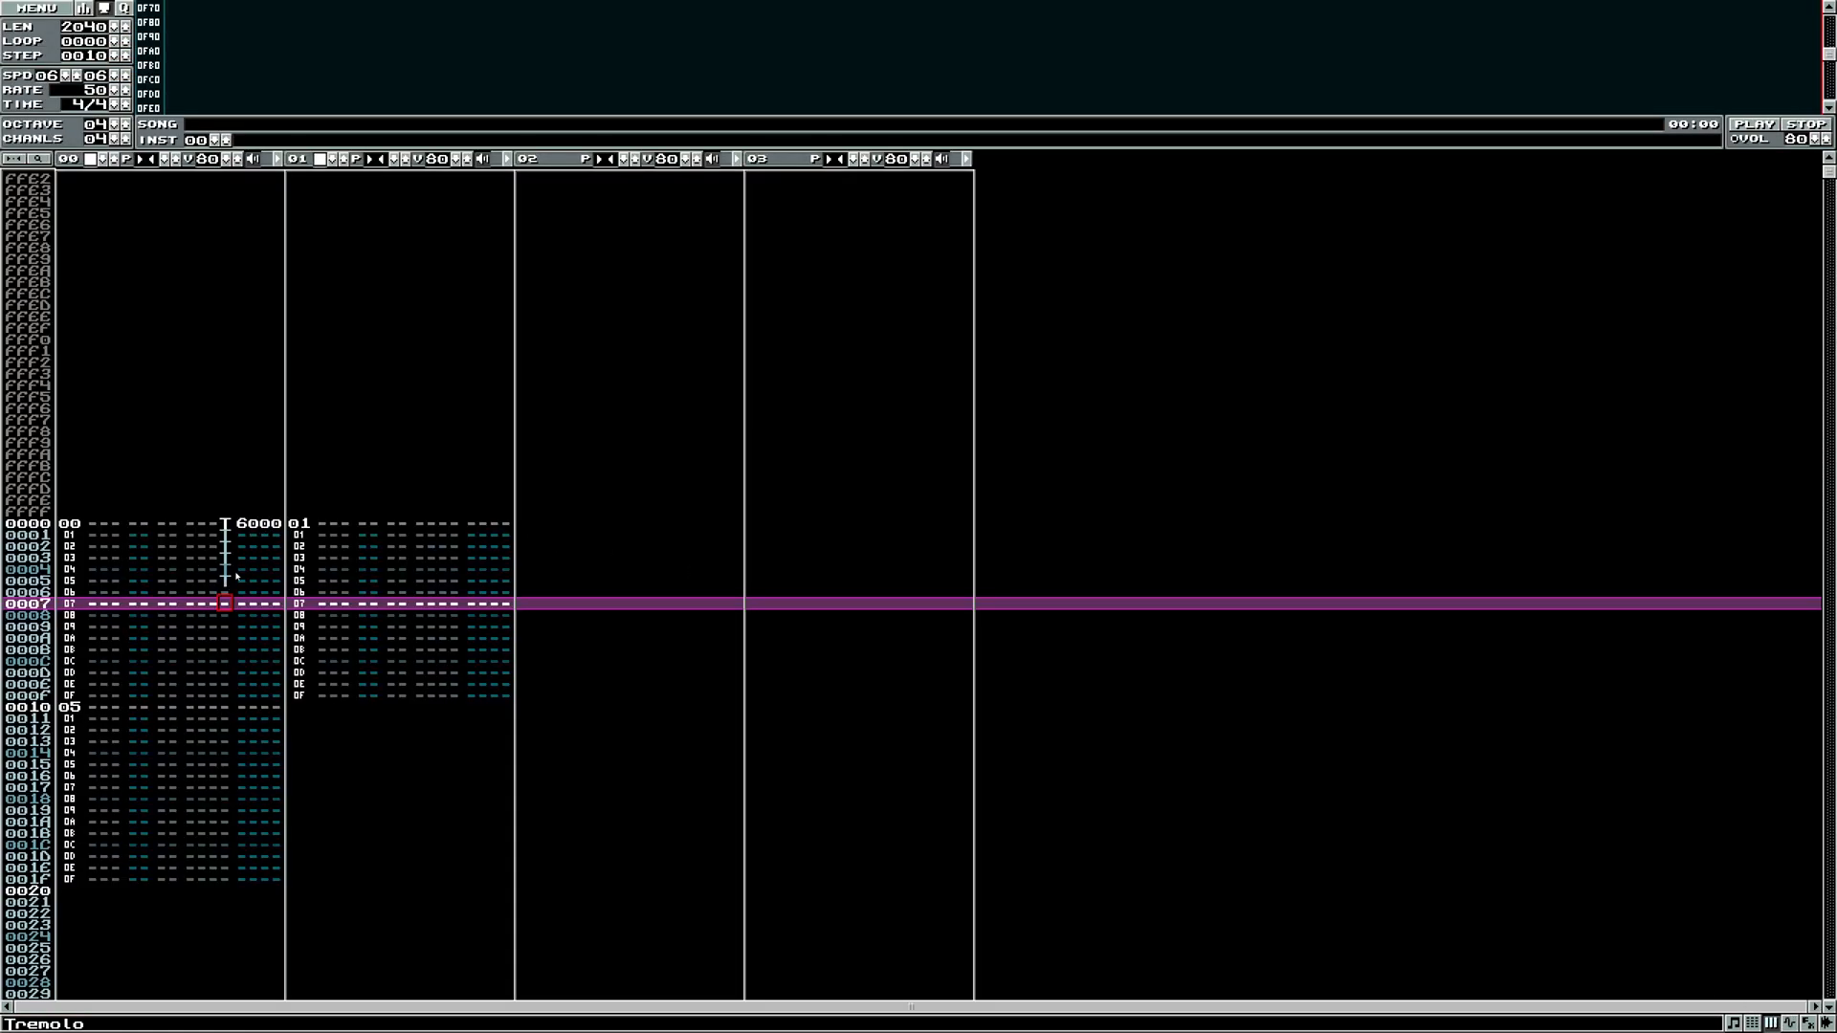
pyautogui.click(227, 528)
pyautogui.press('Delete')
pyautogui.press('Delete')
pyautogui.click(118, 584)
pyautogui.press('z')
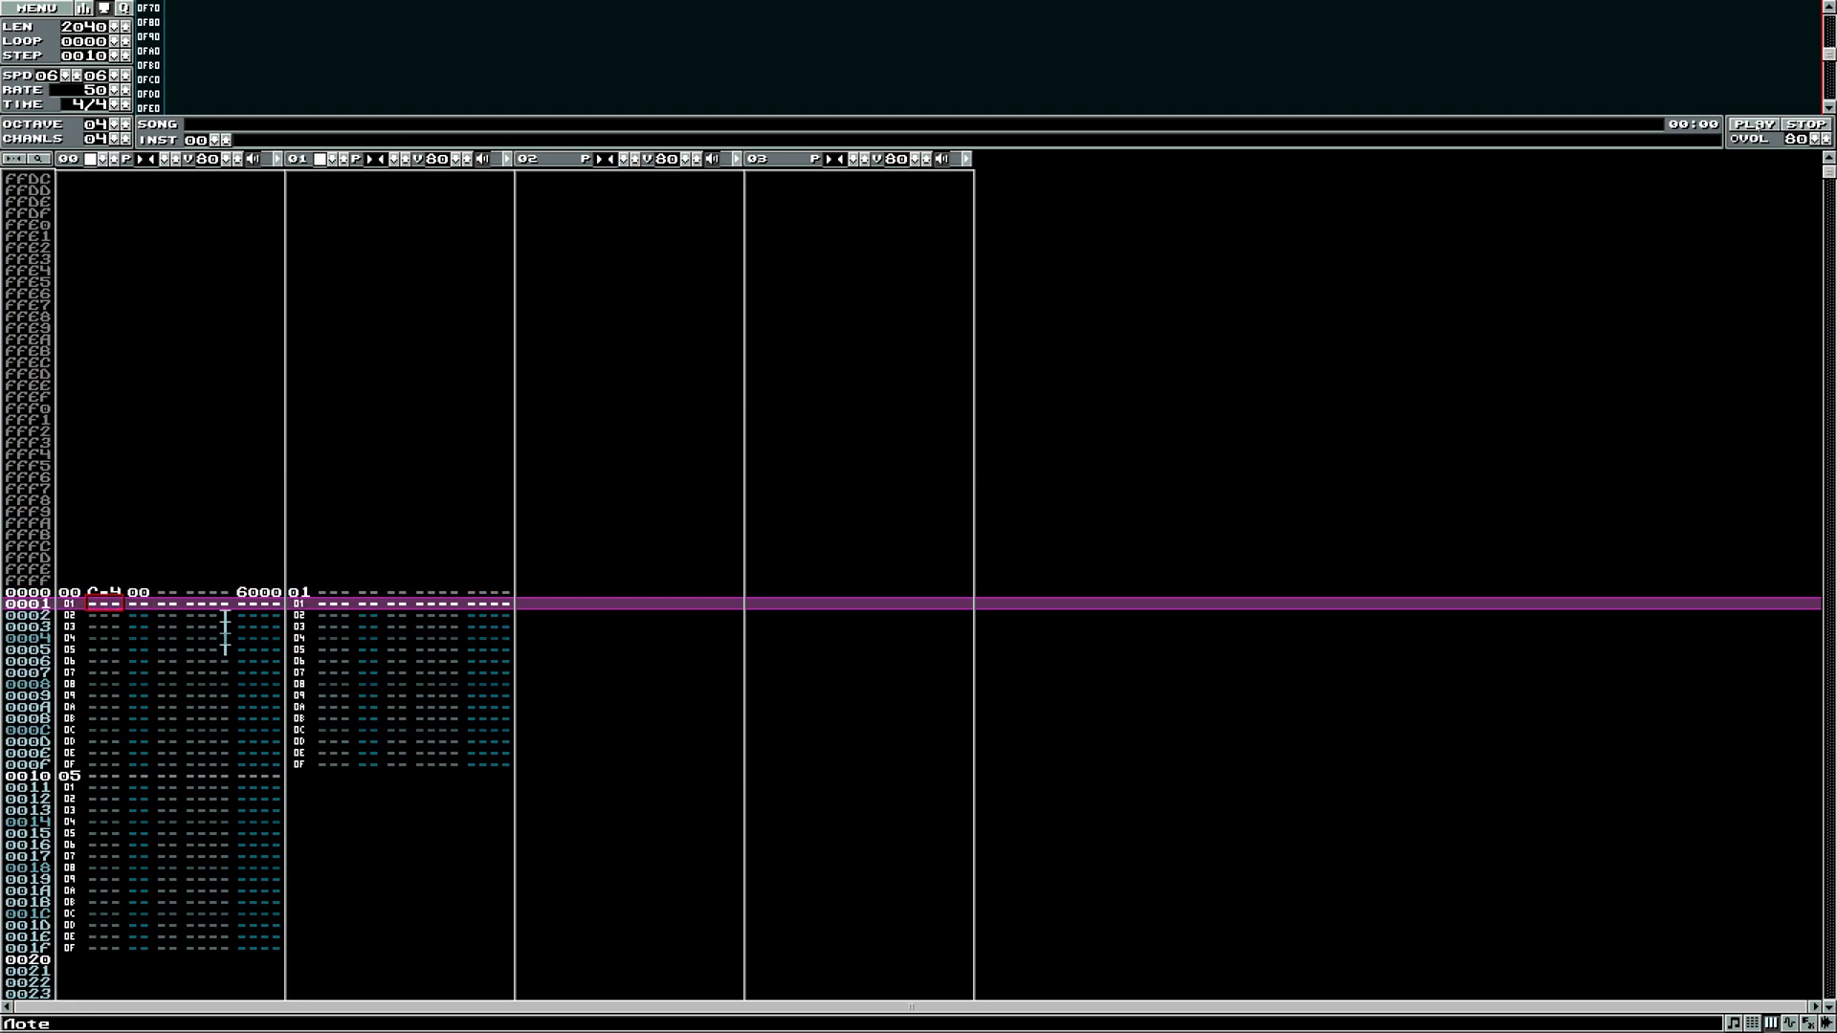
pyautogui.press('space')
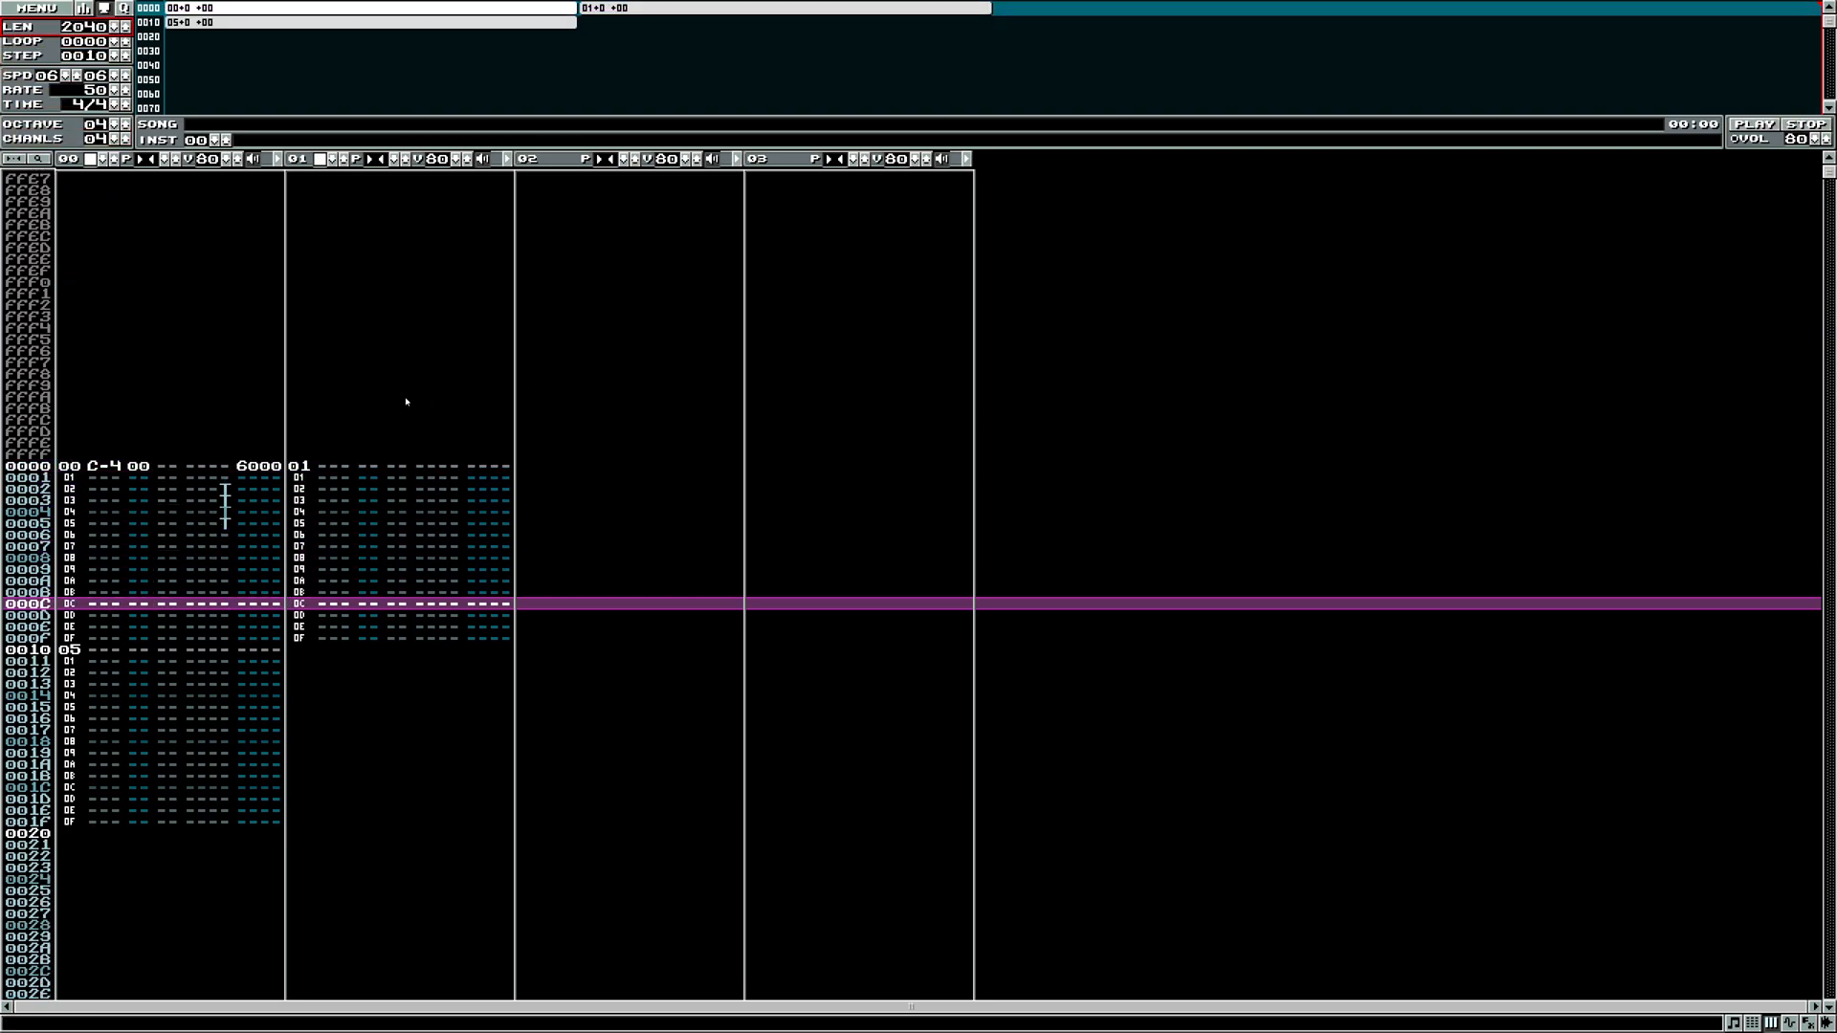
# - Clear the remaining tremolo bits from rows 0002 through 0005 of pattern 00
pyautogui.click(225, 527)
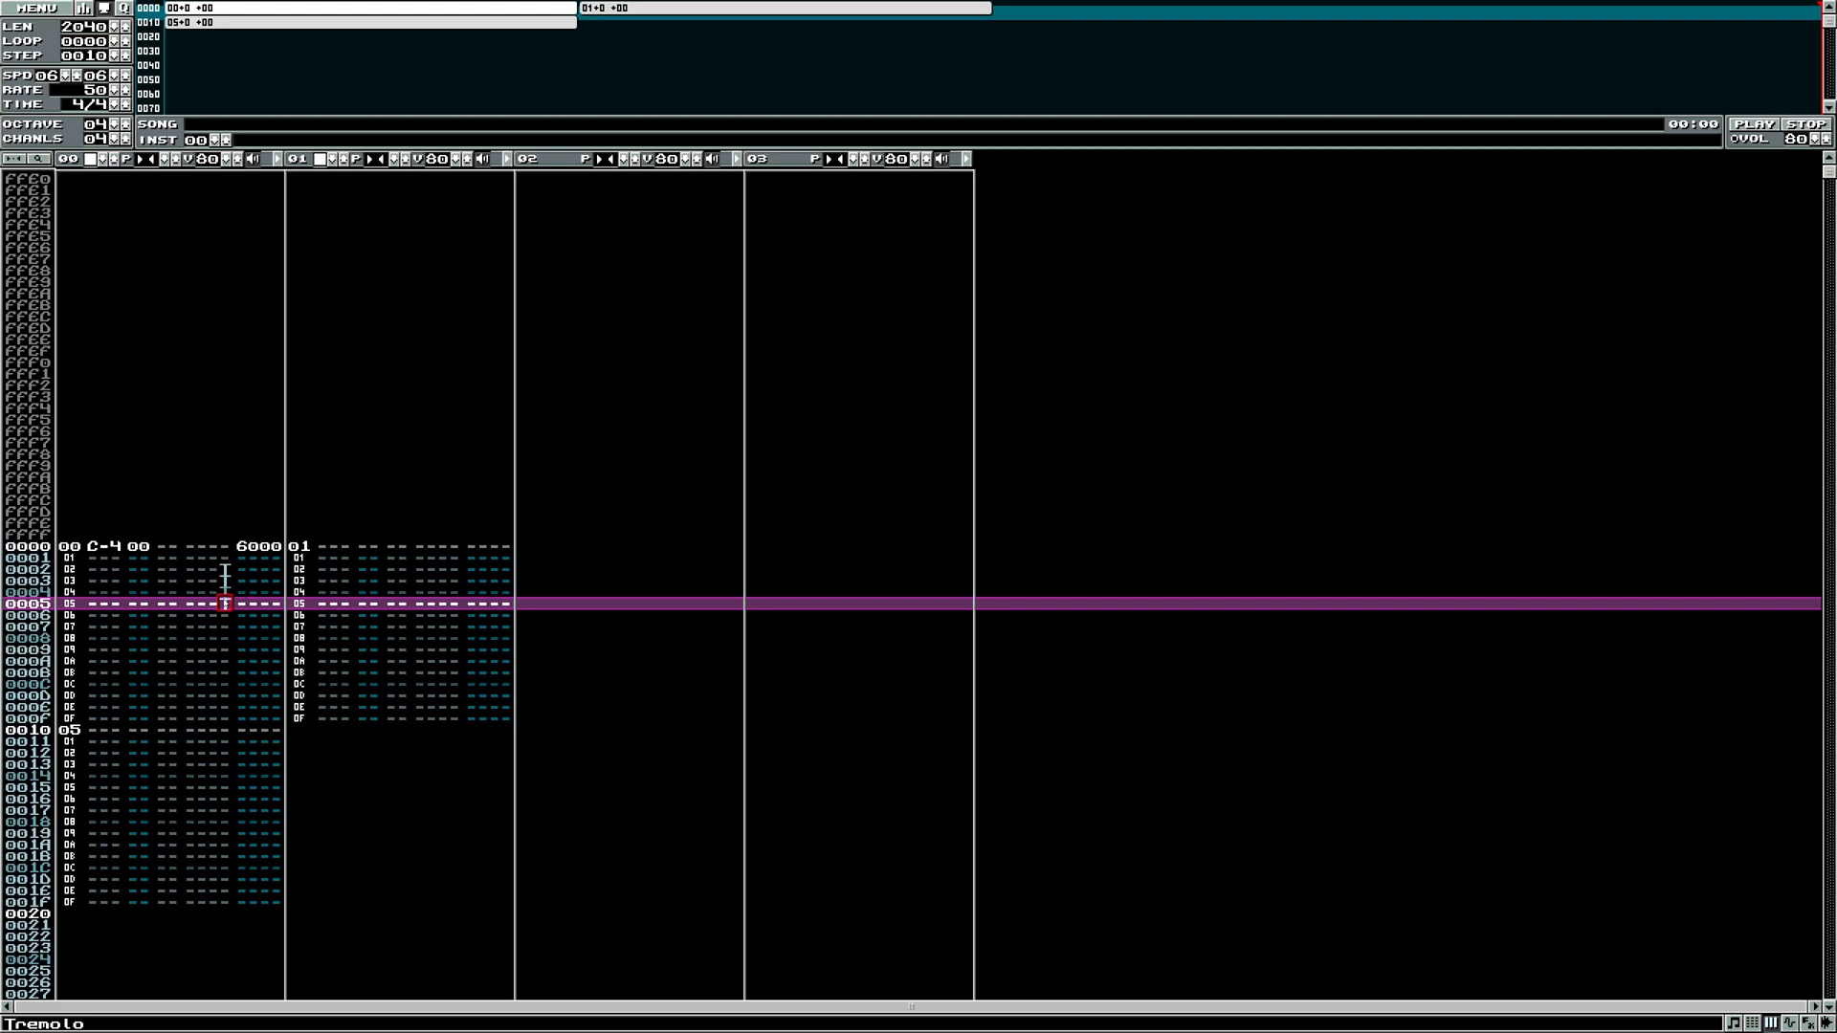
pyautogui.click(229, 620)
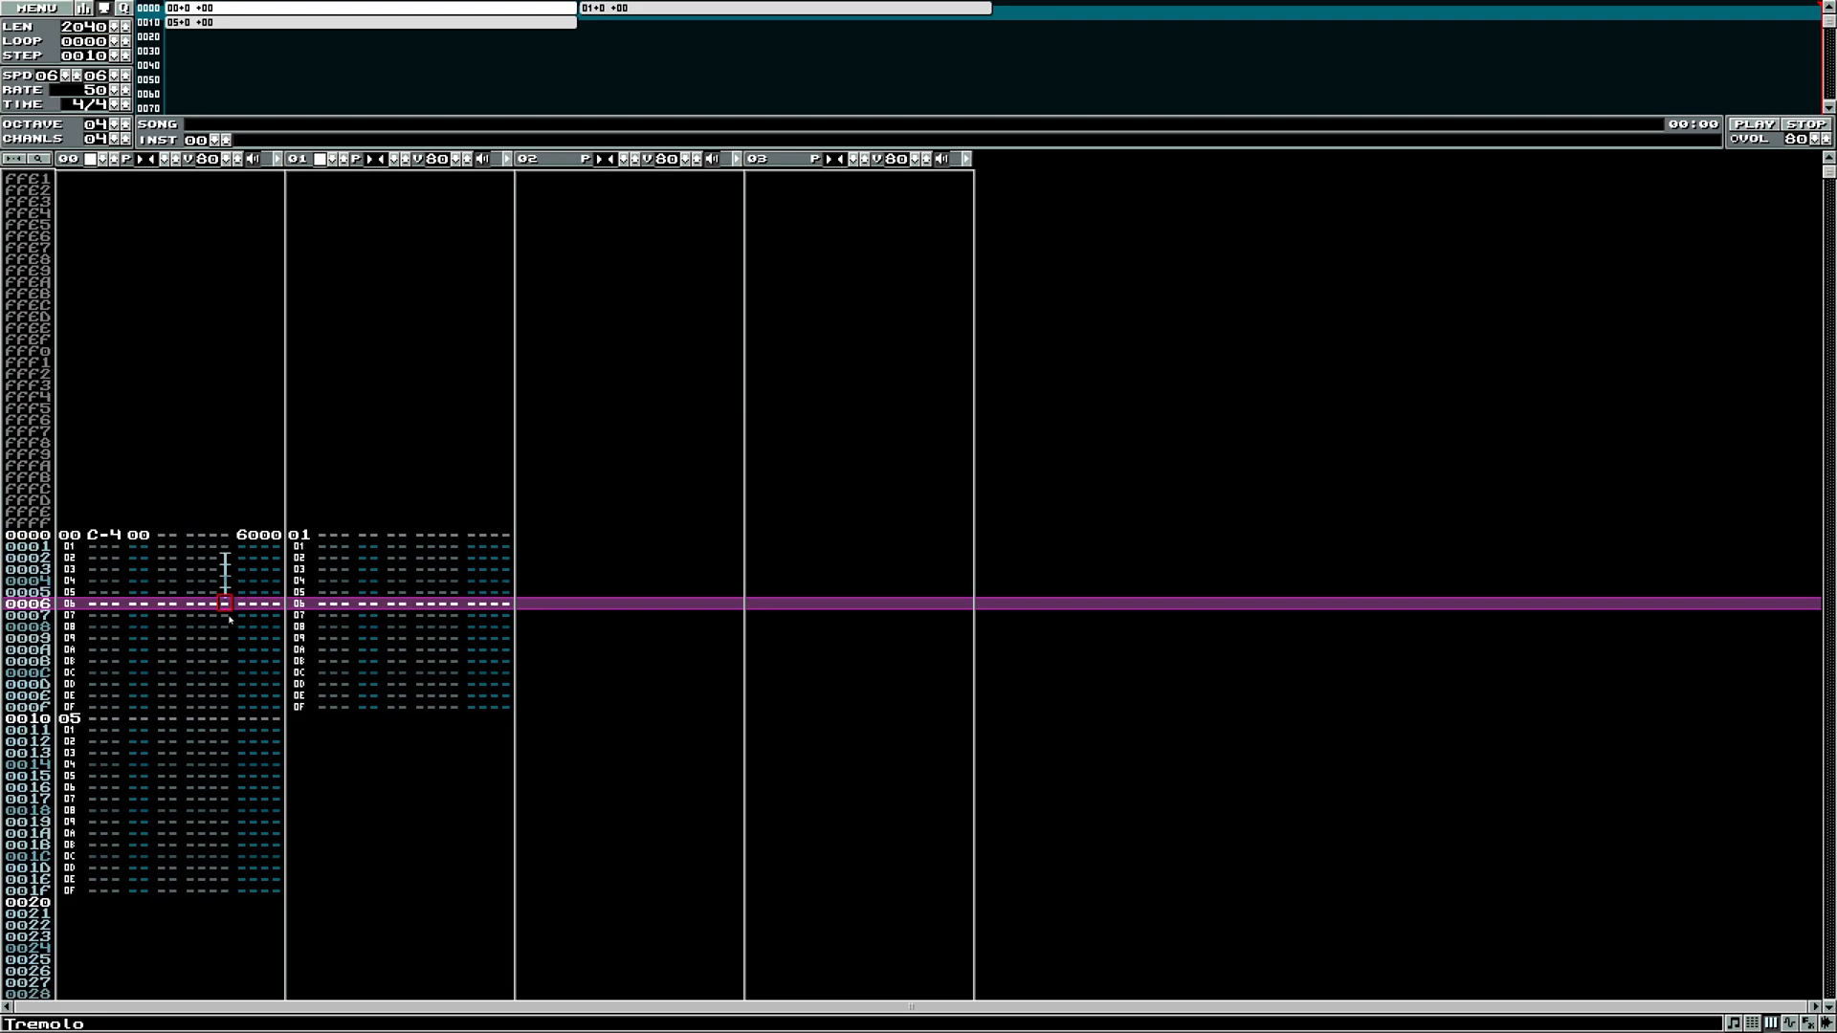
pyautogui.click(229, 623)
pyautogui.click(231, 536)
pyautogui.press('Delete')
pyautogui.press('Delete')
pyautogui.press('Delete')
pyautogui.press('Delete')
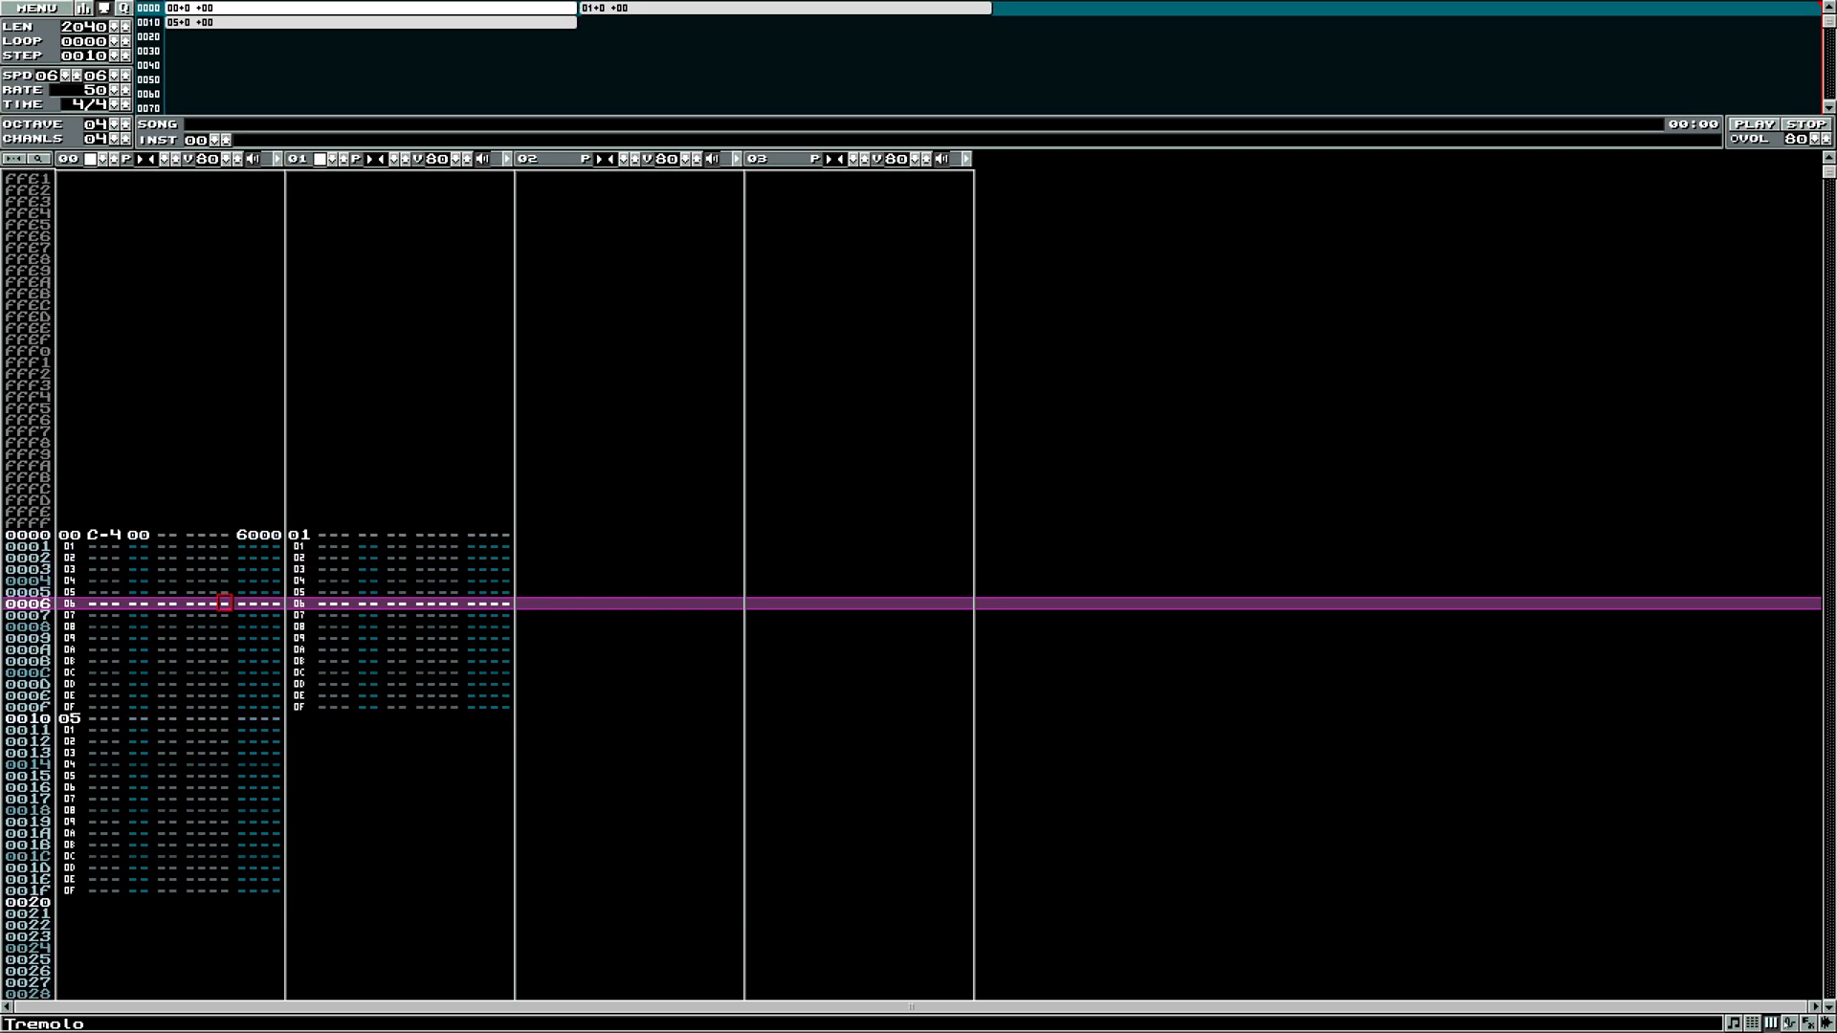
# - Enable the reverse tremolo bit for instrument 00 again and go back to the pattern editor
pyautogui.press('F3')
pyautogui.click(144, 62)
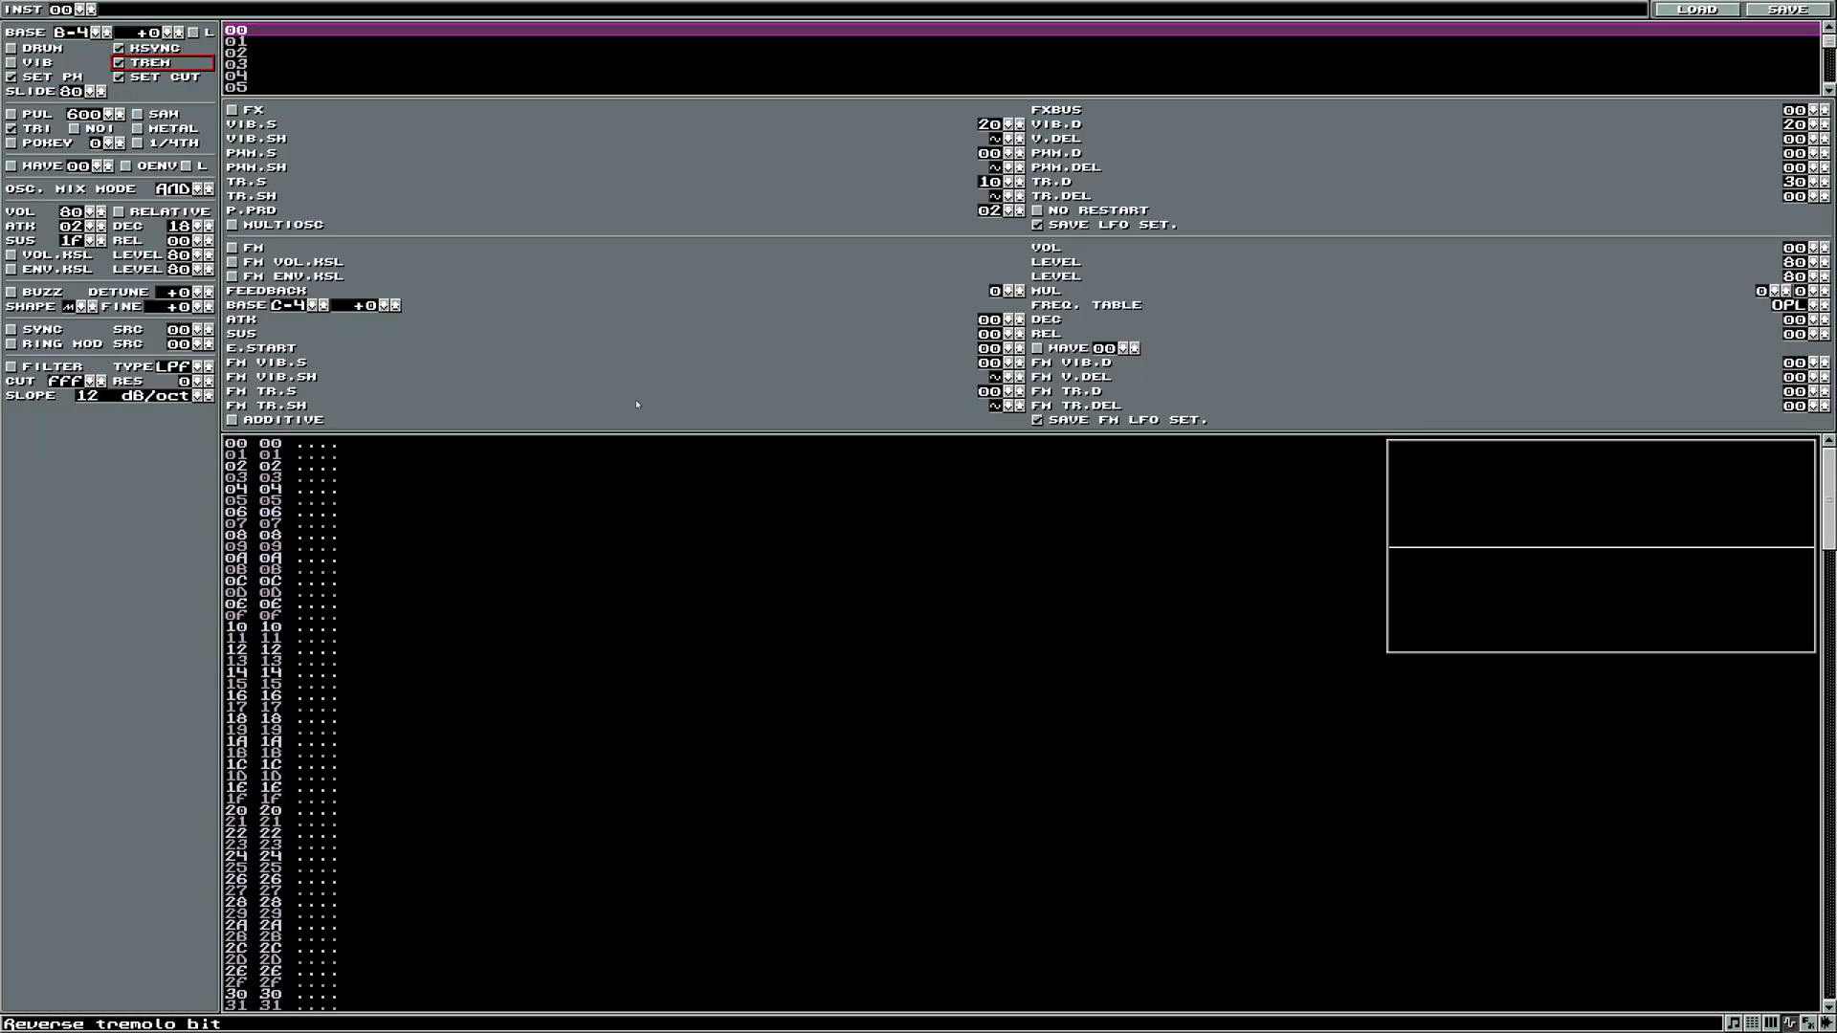
pyautogui.press('F2')
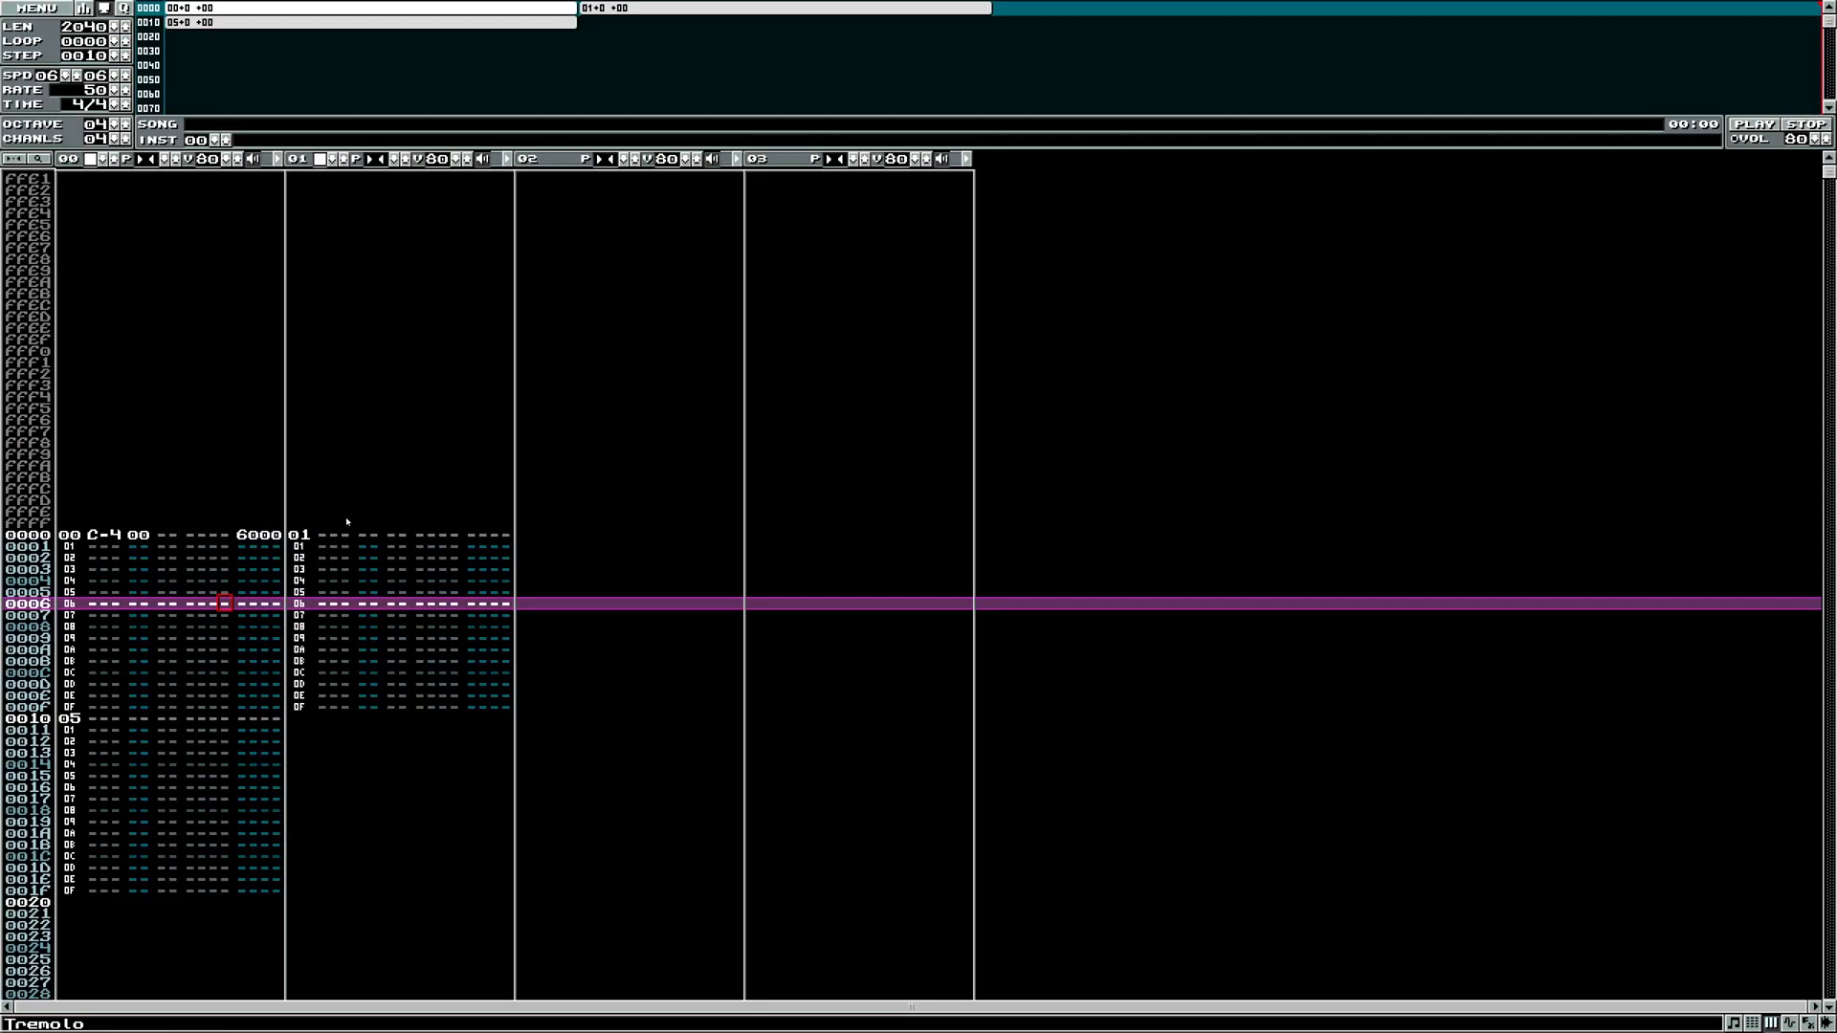
# - Replace the command on row 0000 of pattern 00 with 243F
pyautogui.click(246, 537)
pyautogui.press('Delete')
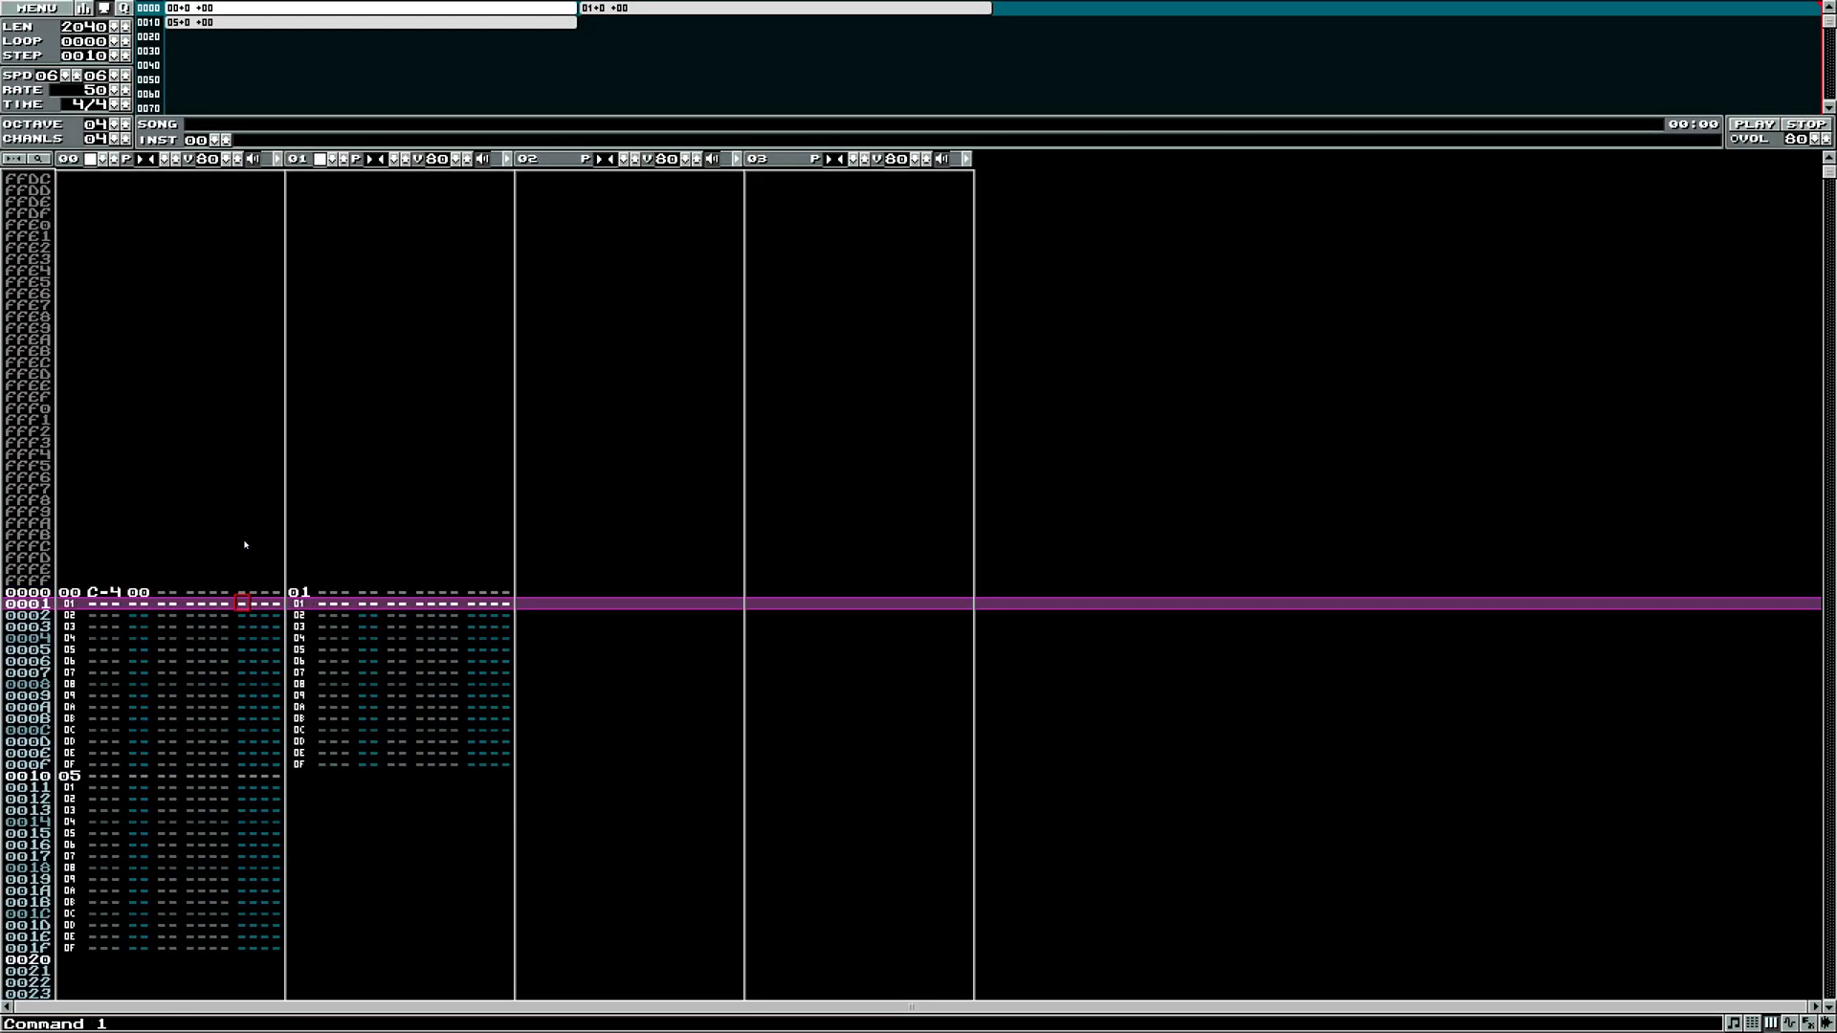
pyautogui.press('Up')
pyautogui.write('2')
pyautogui.press('Up')
pyautogui.press('Right')
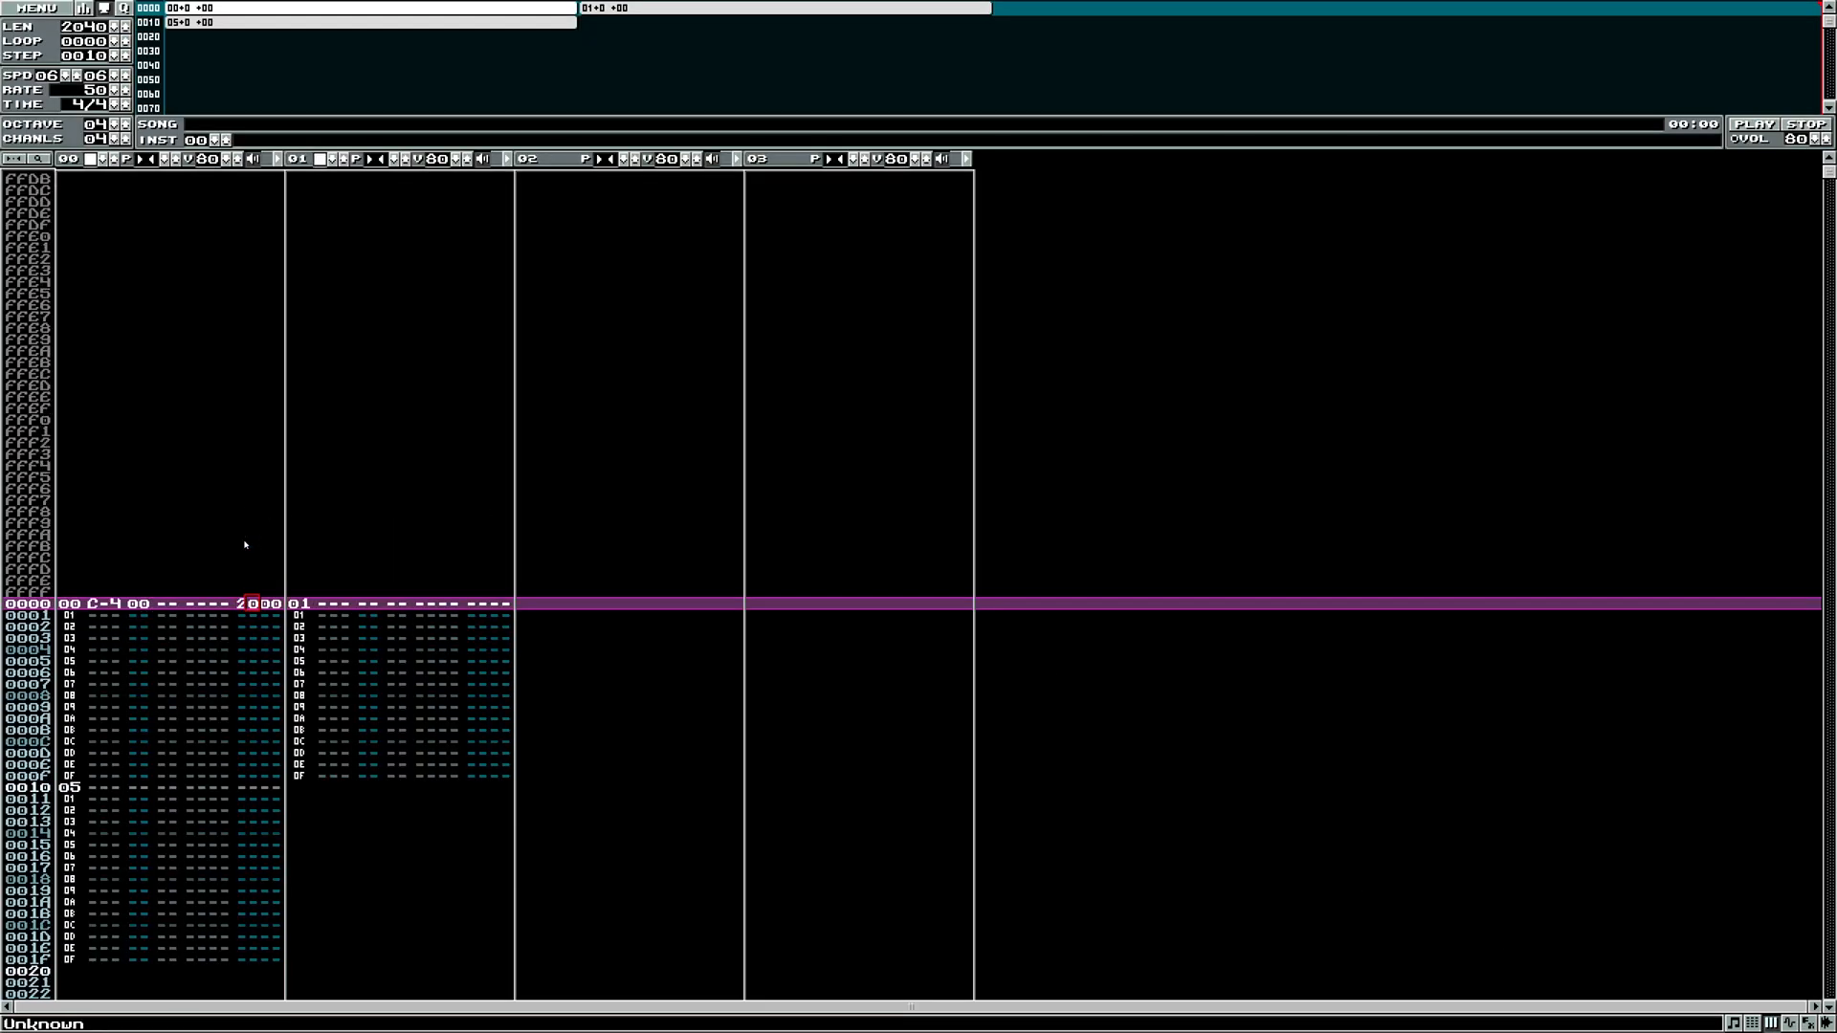
pyautogui.write('4')
pyautogui.click(251, 594)
pyautogui.press('Right')
pyautogui.write('3')
pyautogui.click(279, 594)
pyautogui.write('6')
# - Play pattern 00 from row 0000, stop it and examine the digits of the 243F command
pyautogui.click(93, 592)
pyautogui.press('F6')
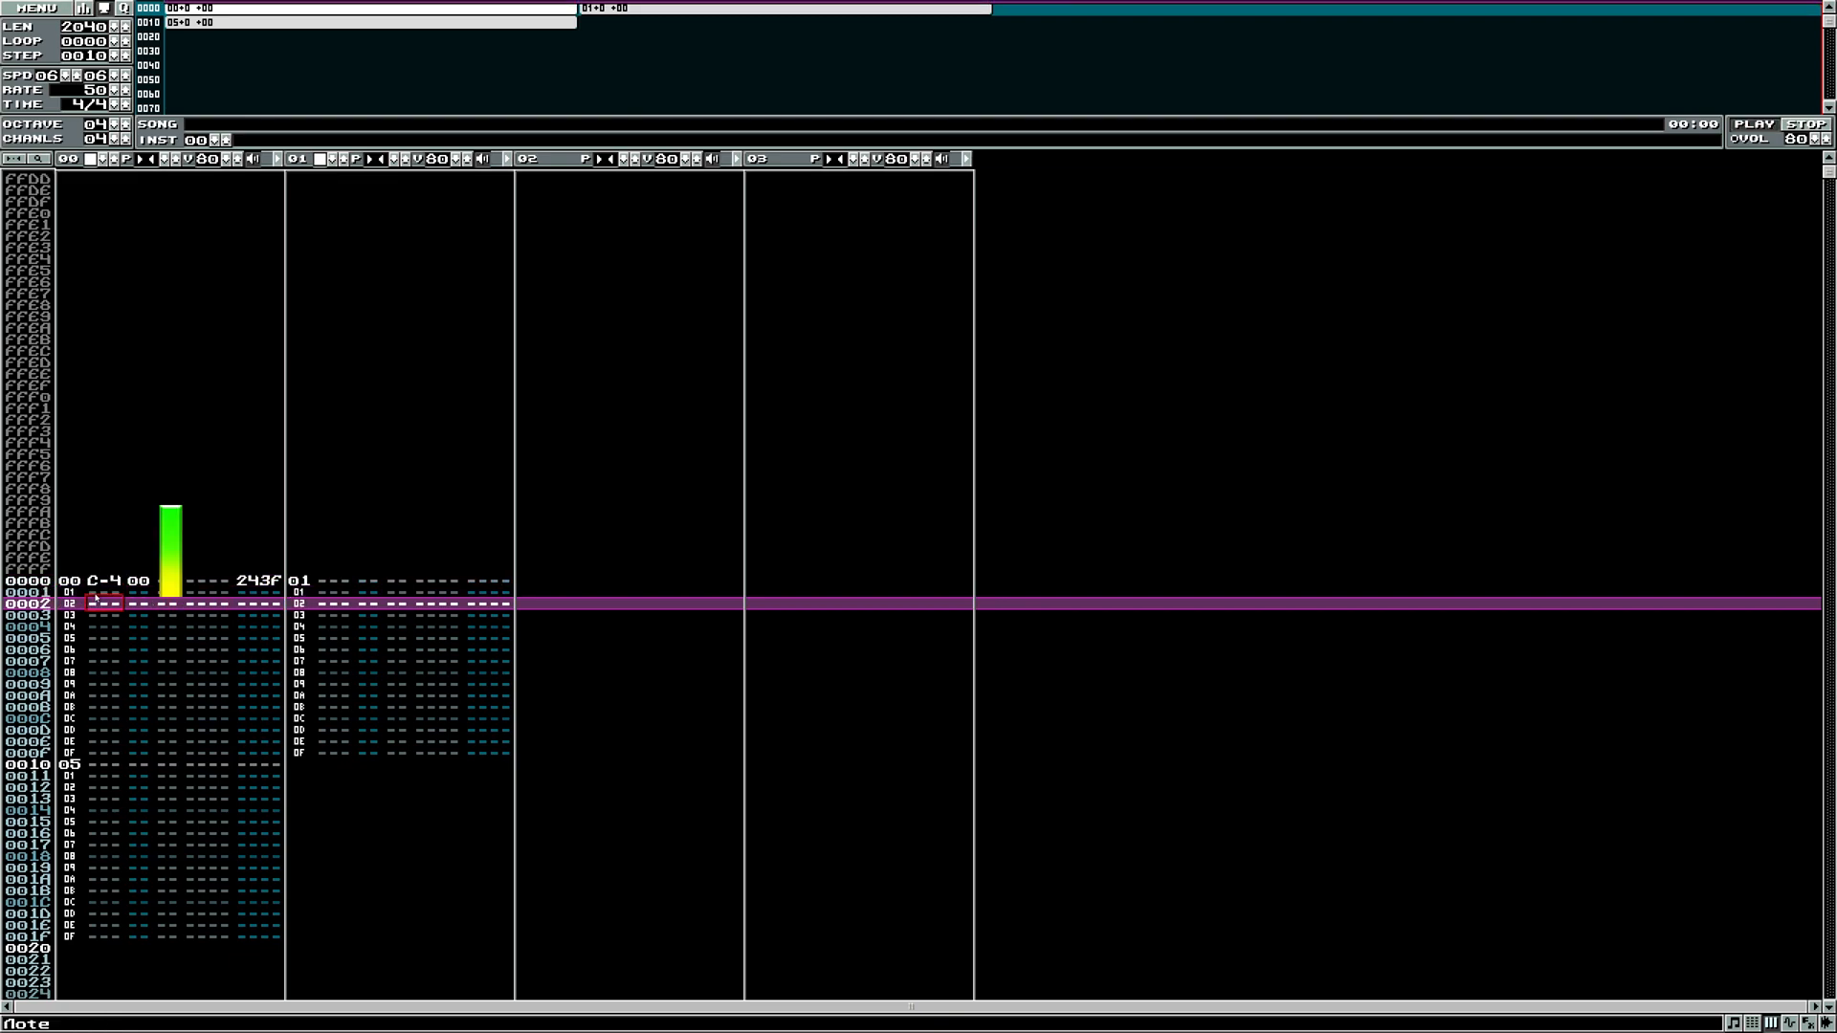
pyautogui.click(1805, 124)
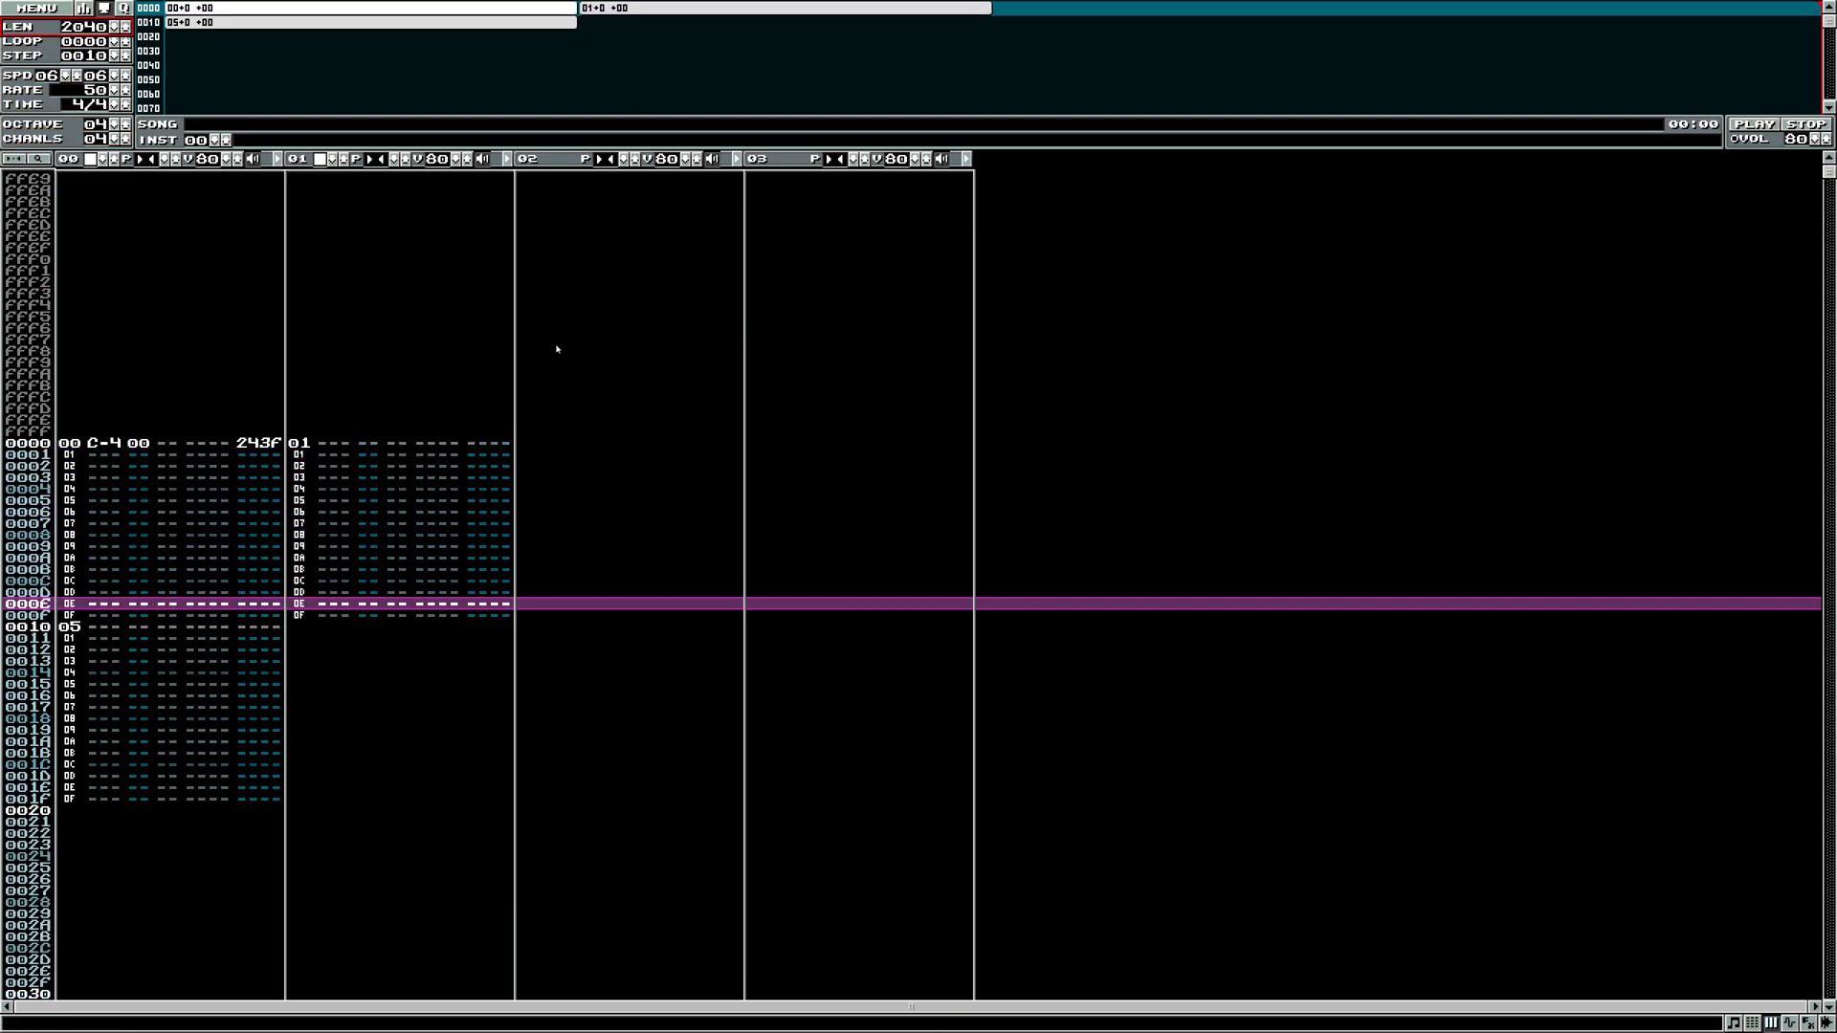
pyautogui.click(254, 446)
pyautogui.click(264, 604)
pyautogui.click(271, 604)
pyautogui.click(266, 604)
pyautogui.click(243, 605)
pyautogui.click(266, 605)
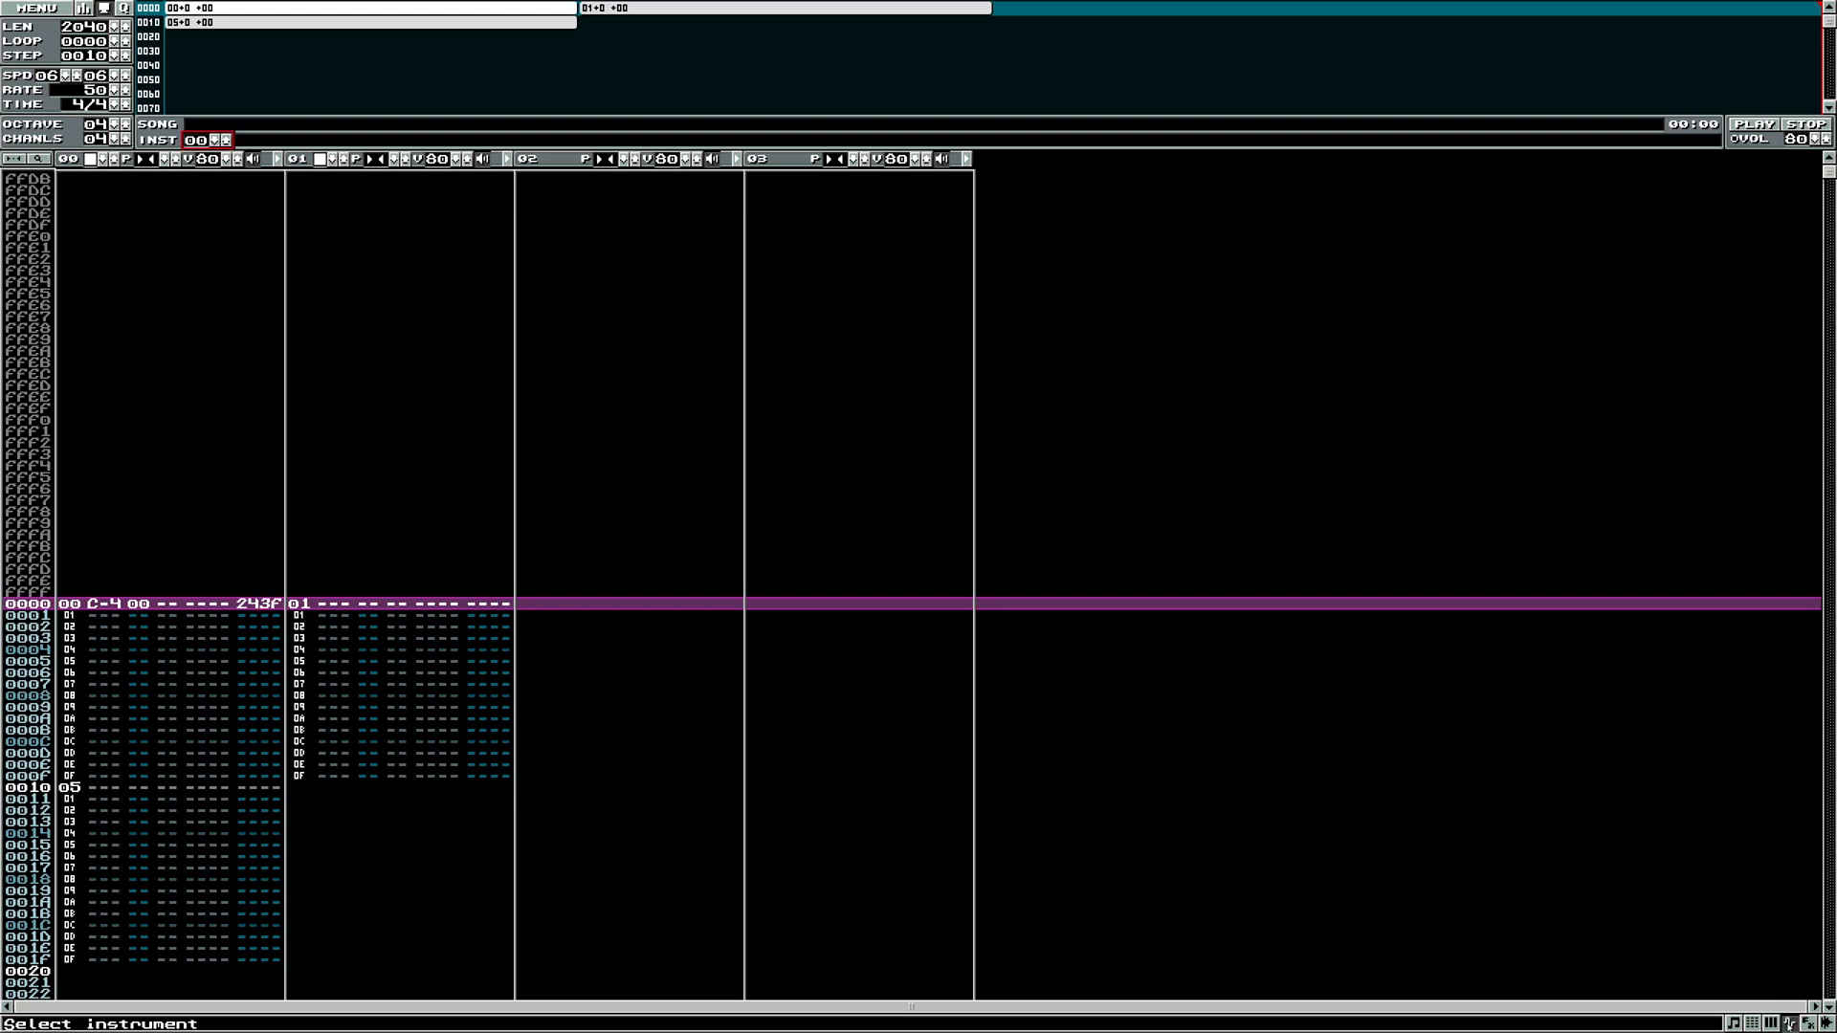
# - Set instrument 00's tremolo speed to 20 and tremolo depth to FF, and return to the pattern editor
pyautogui.click(1788, 1023)
pyautogui.click(1730, 187)
pyautogui.rightClick(1825, 185)
pyautogui.rightClick(1020, 183)
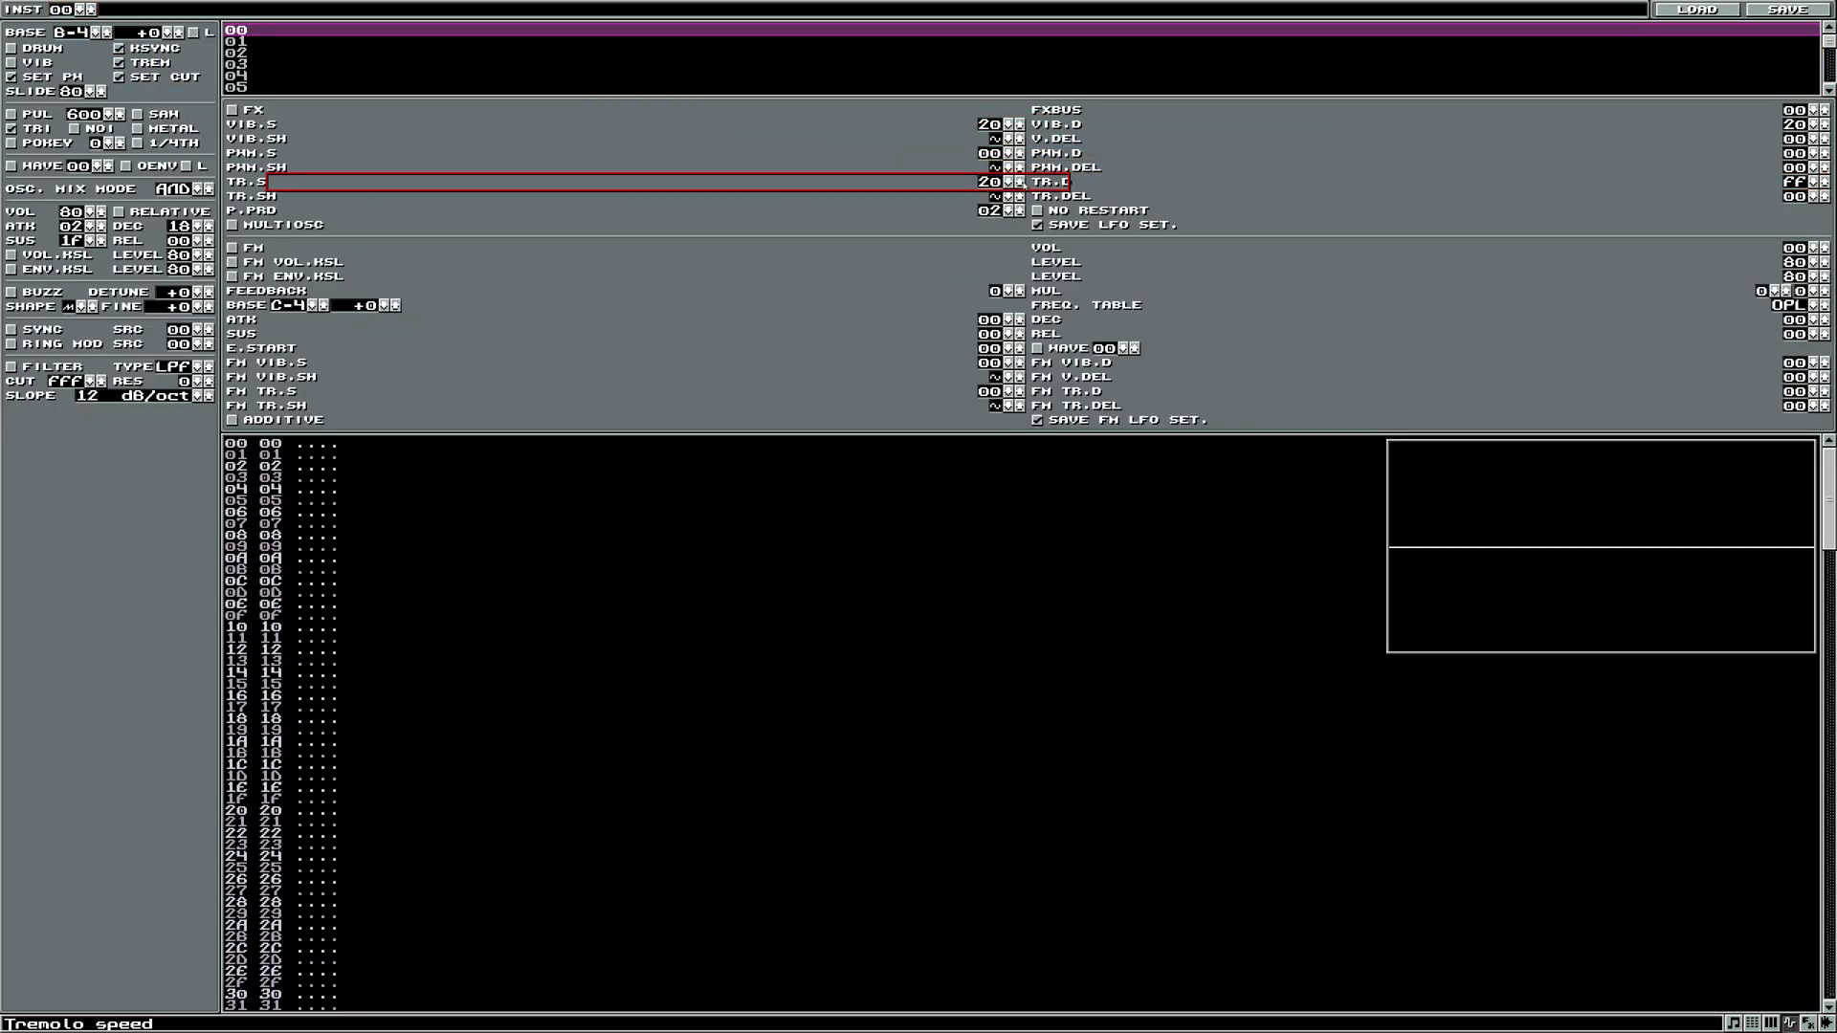
pyautogui.click(1772, 1023)
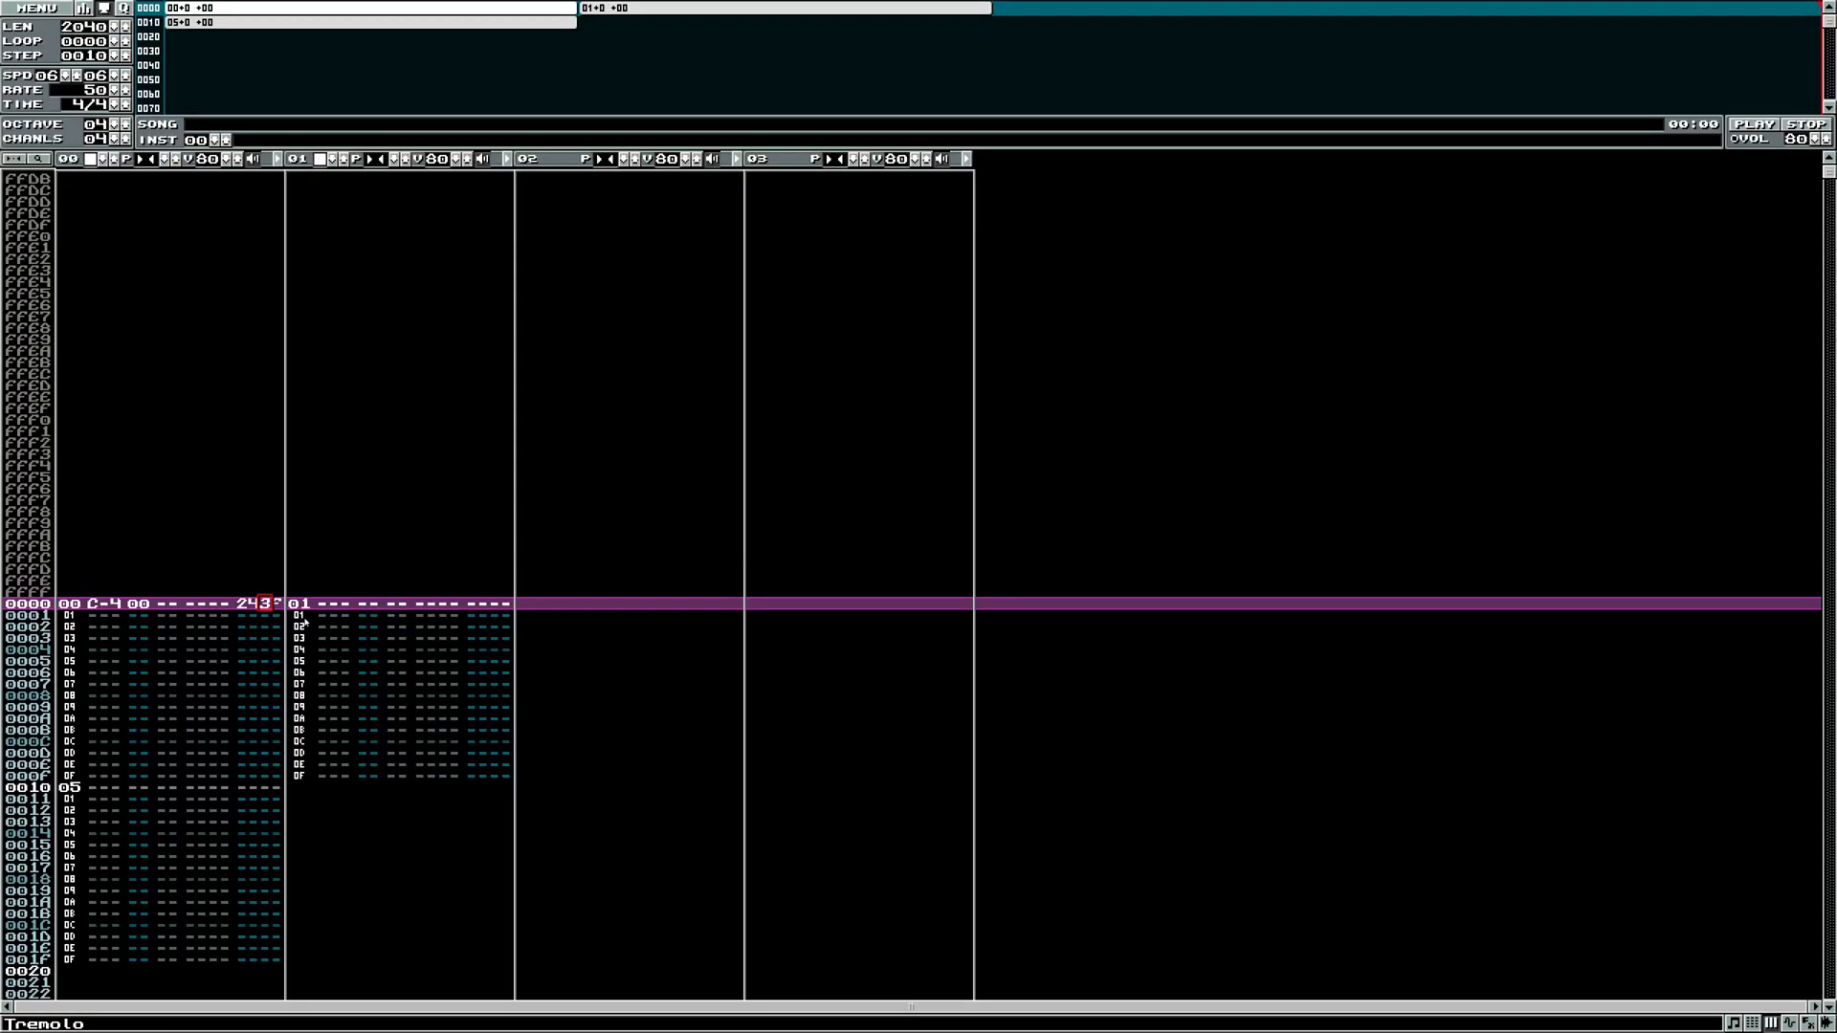
# - Enter command 2400 on row 000C of pattern 00 and play the song from the start to hear it
pyautogui.click(242, 676)
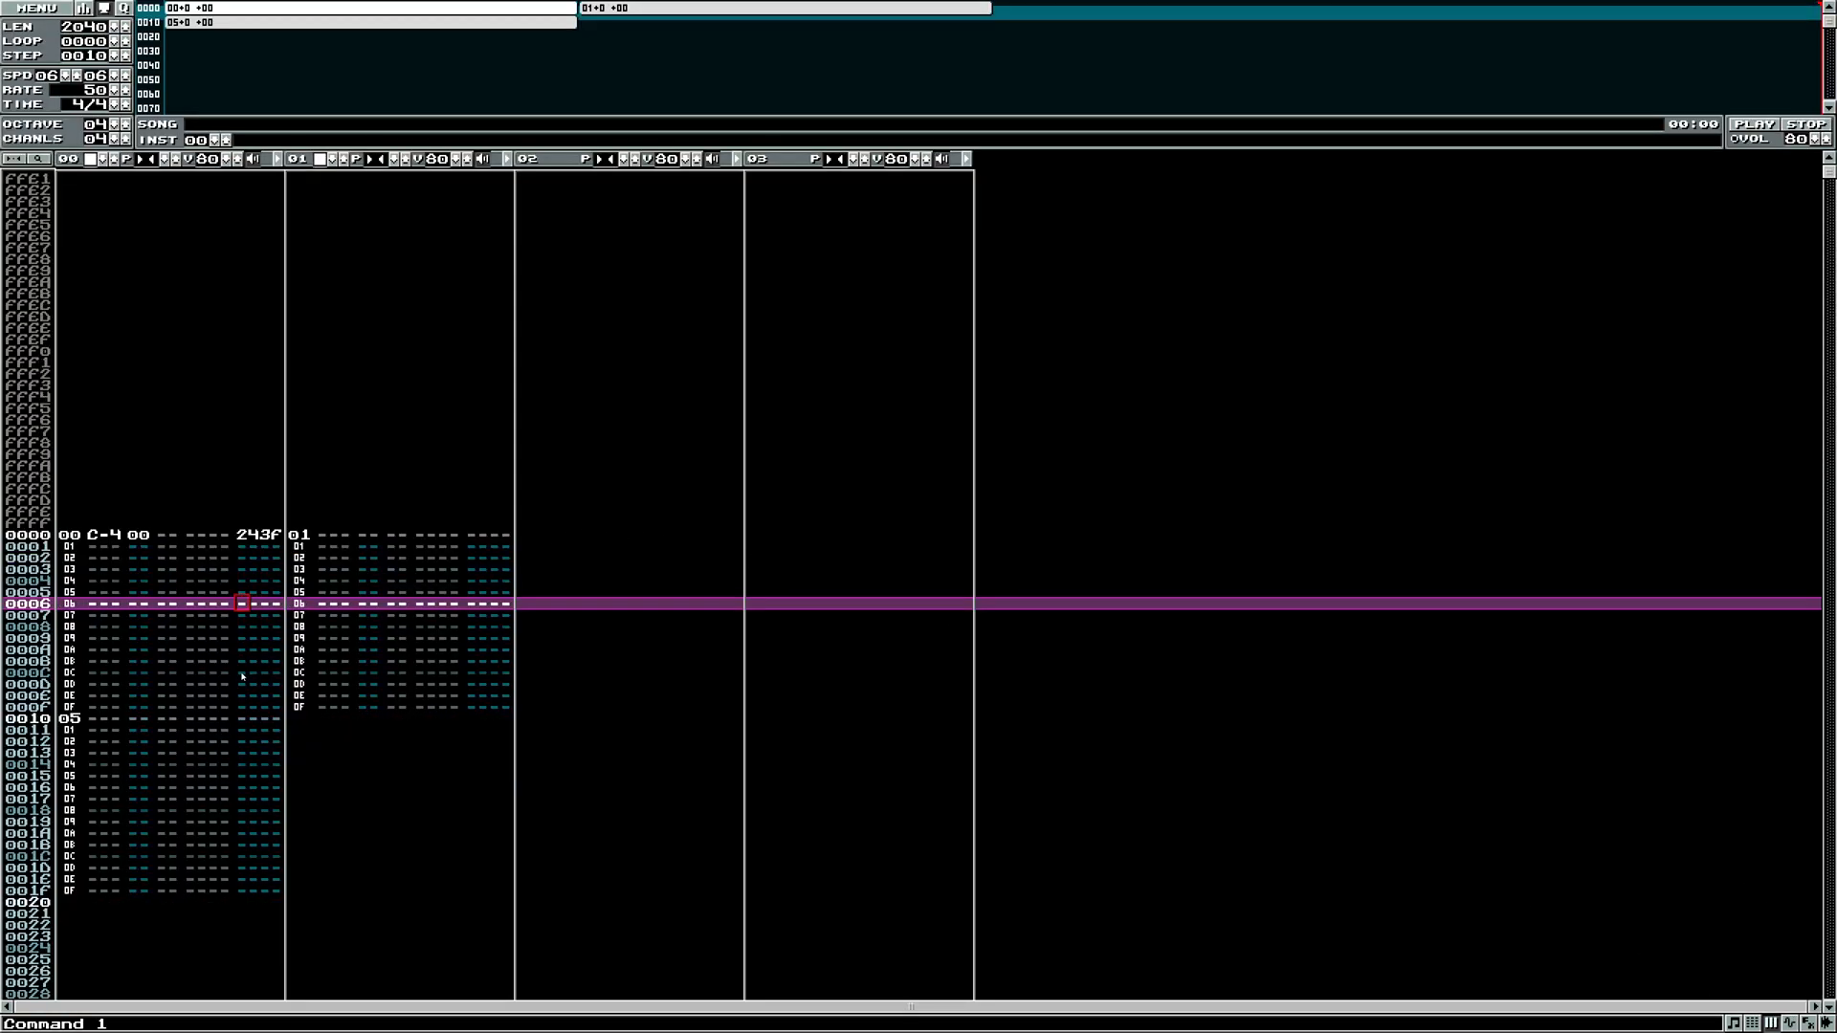
pyautogui.click(243, 675)
pyautogui.write('2400')
pyautogui.click(102, 459)
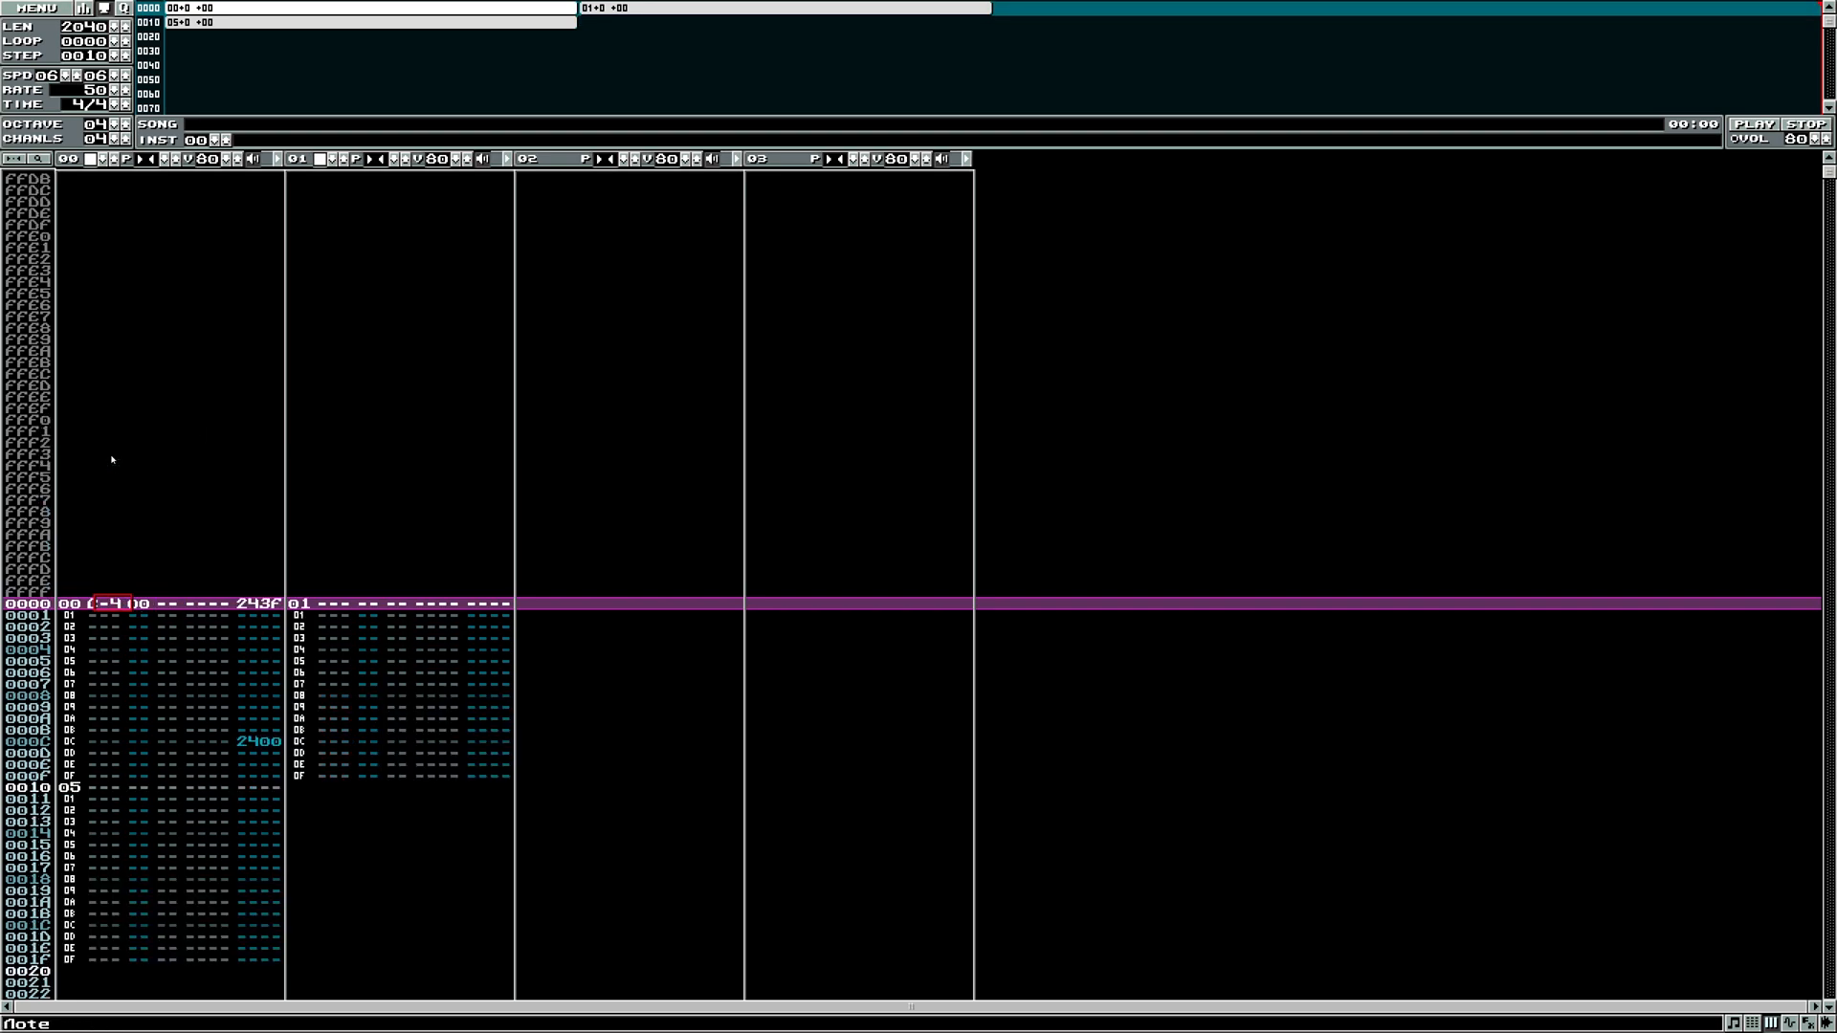
pyautogui.press('F5')
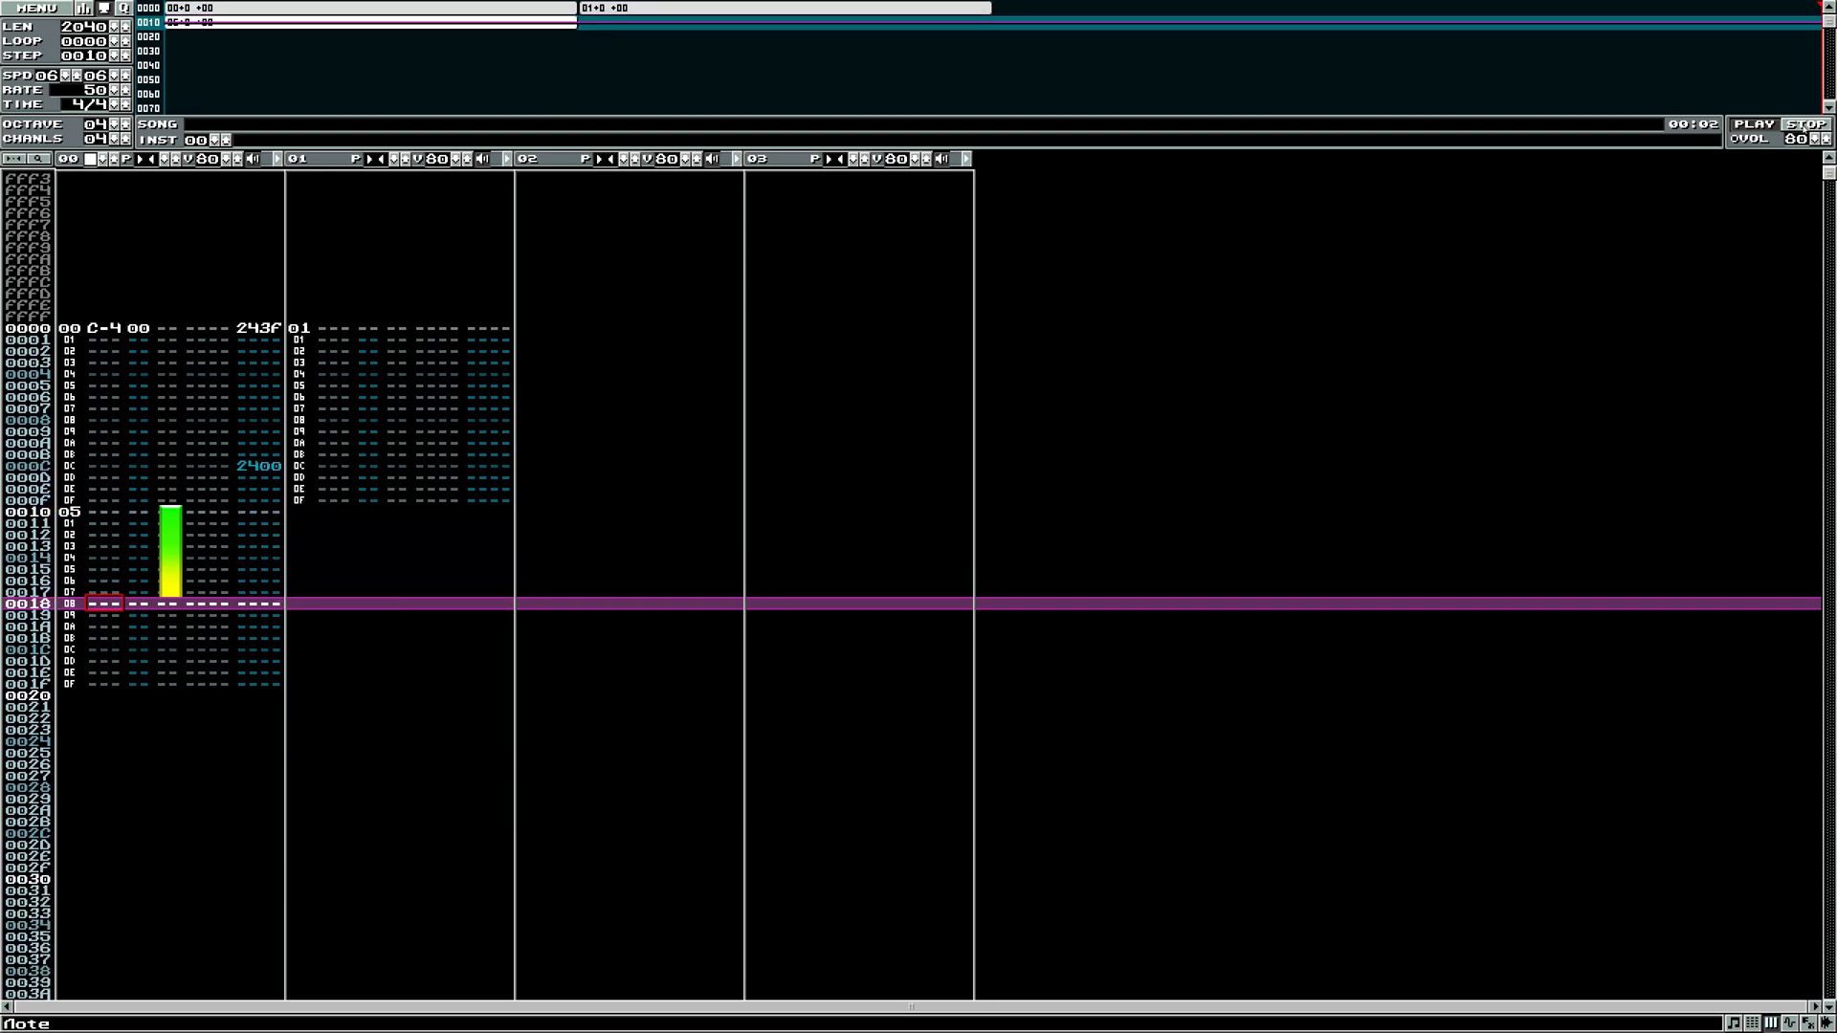
pyautogui.click(265, 443)
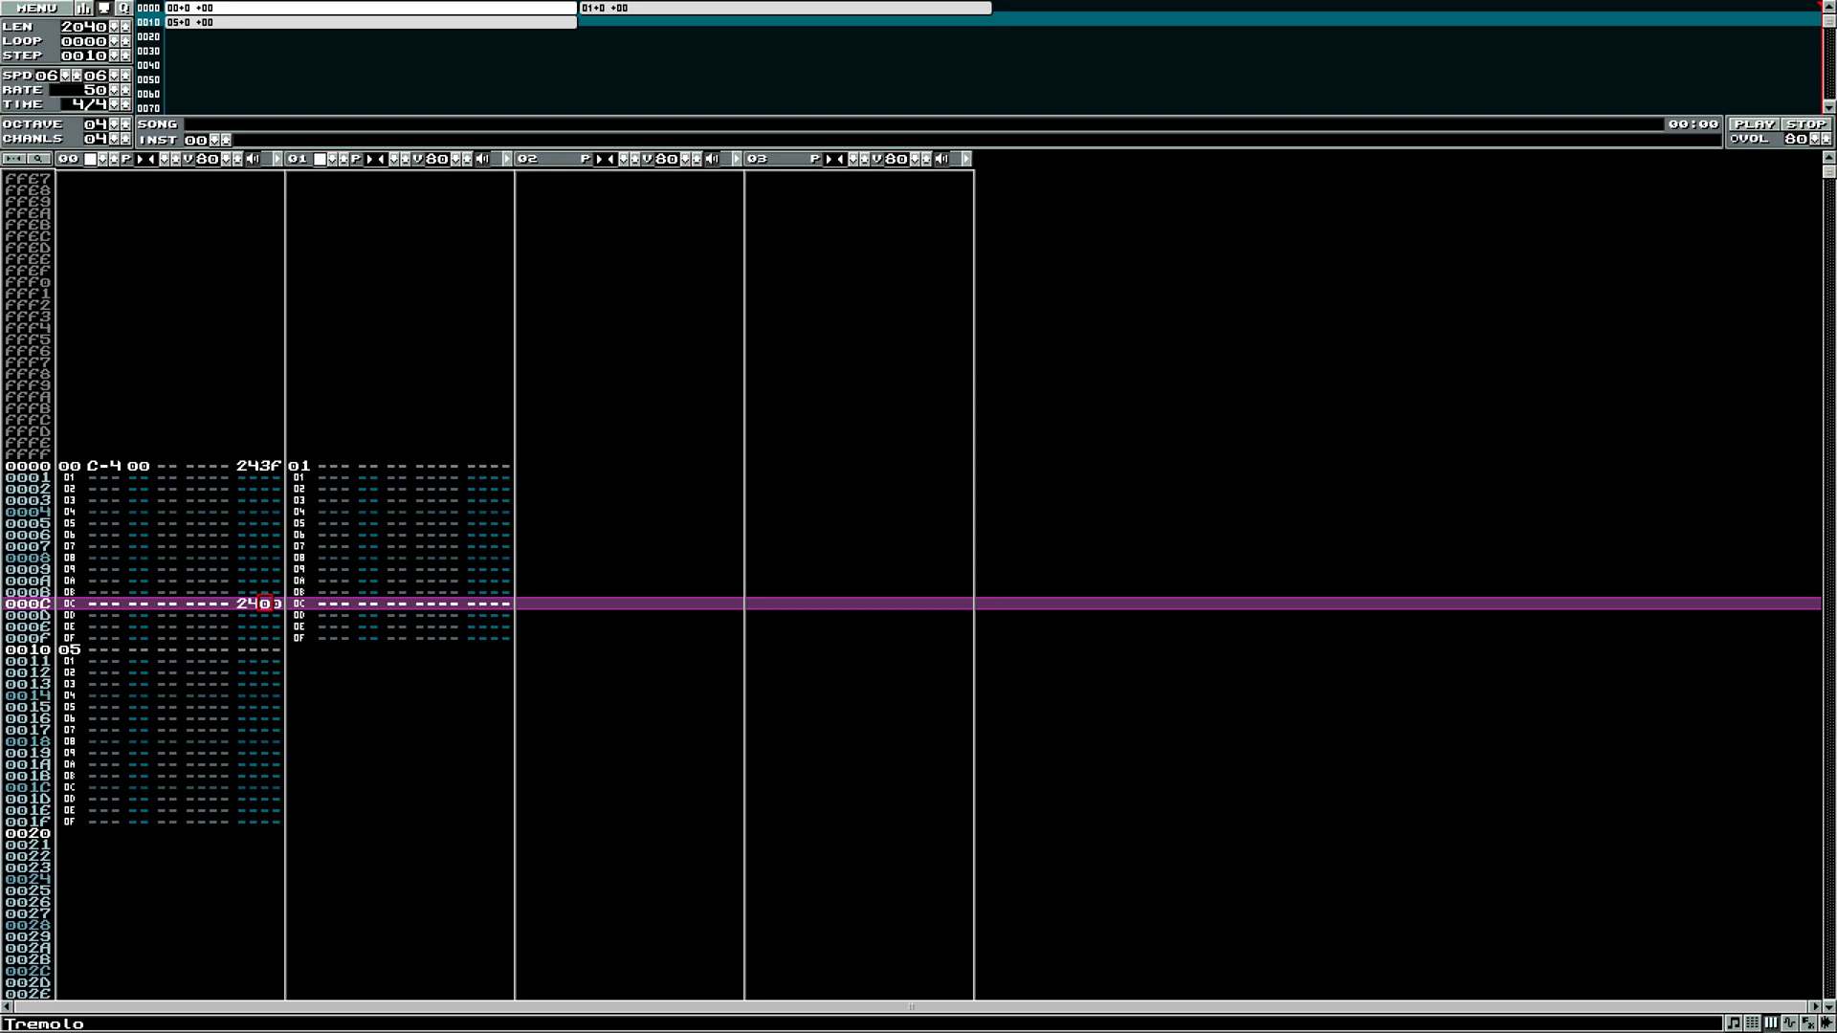
# - Review instrument 00's vibrato, pulse width modulation and tremolo speed settings, and return to the pattern editor
pyautogui.press('F3')
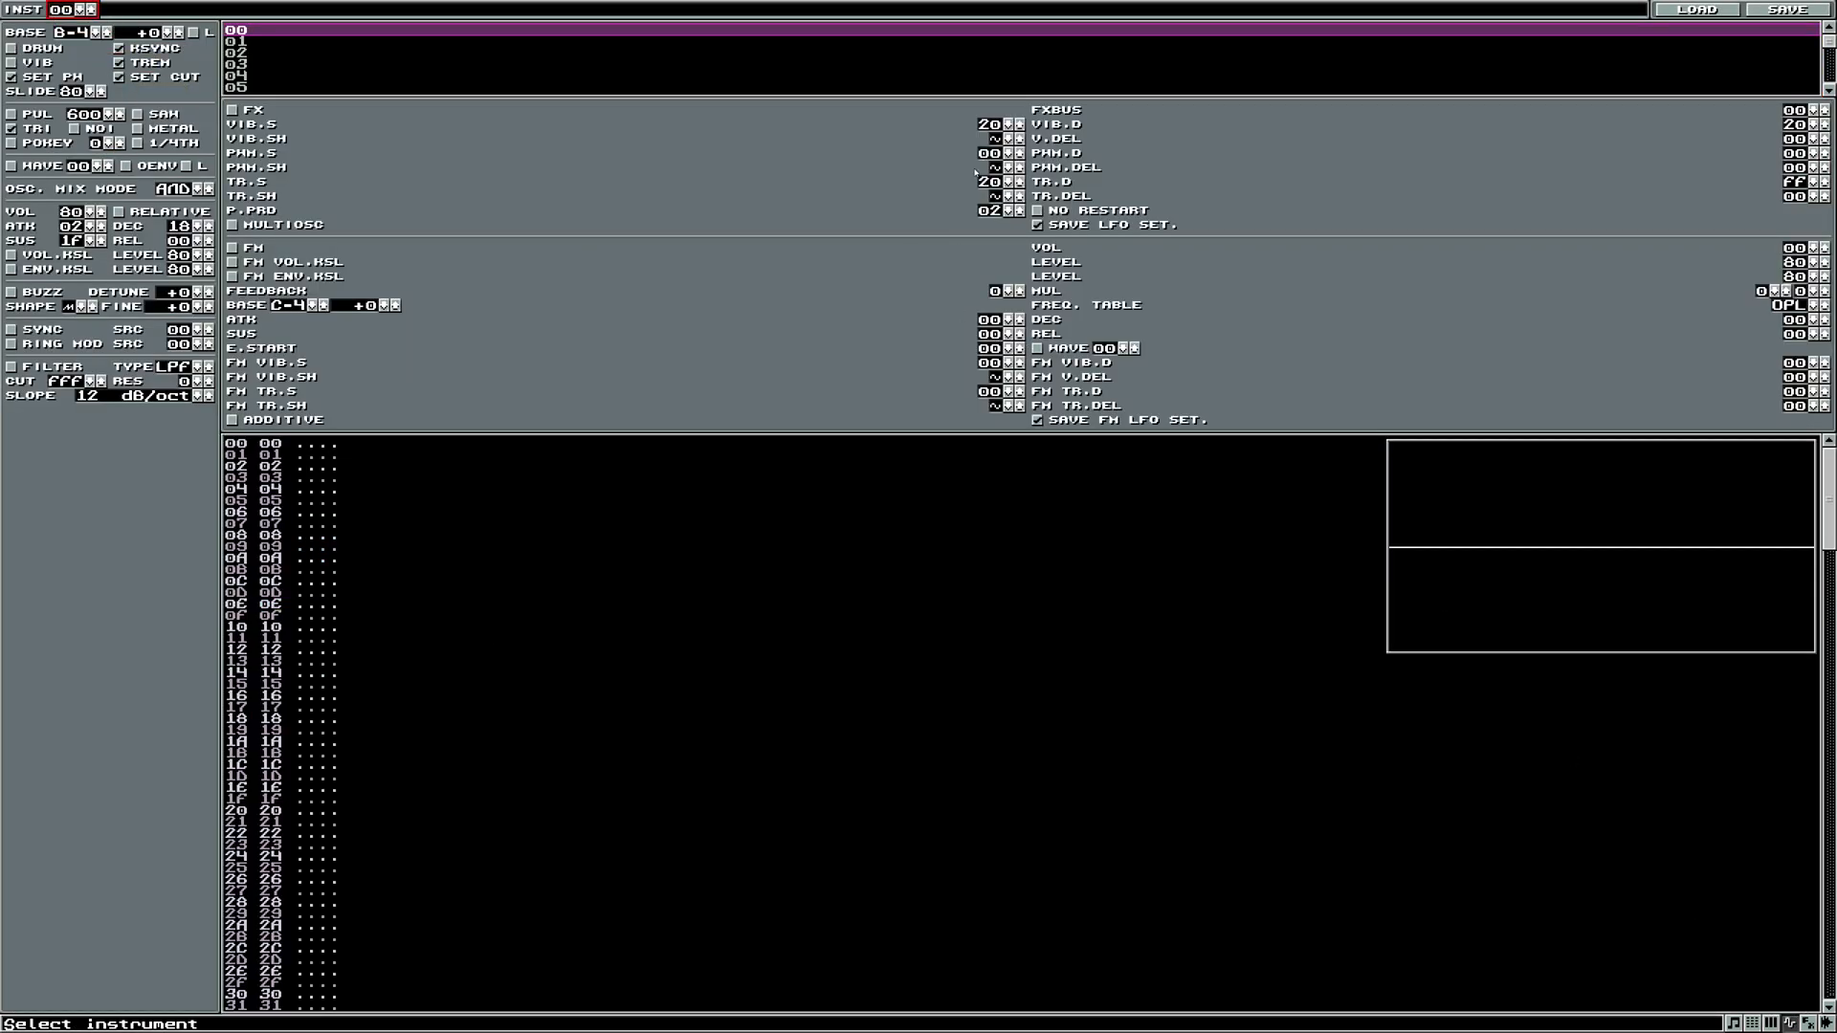
pyautogui.click(960, 130)
pyautogui.click(958, 141)
pyautogui.click(923, 183)
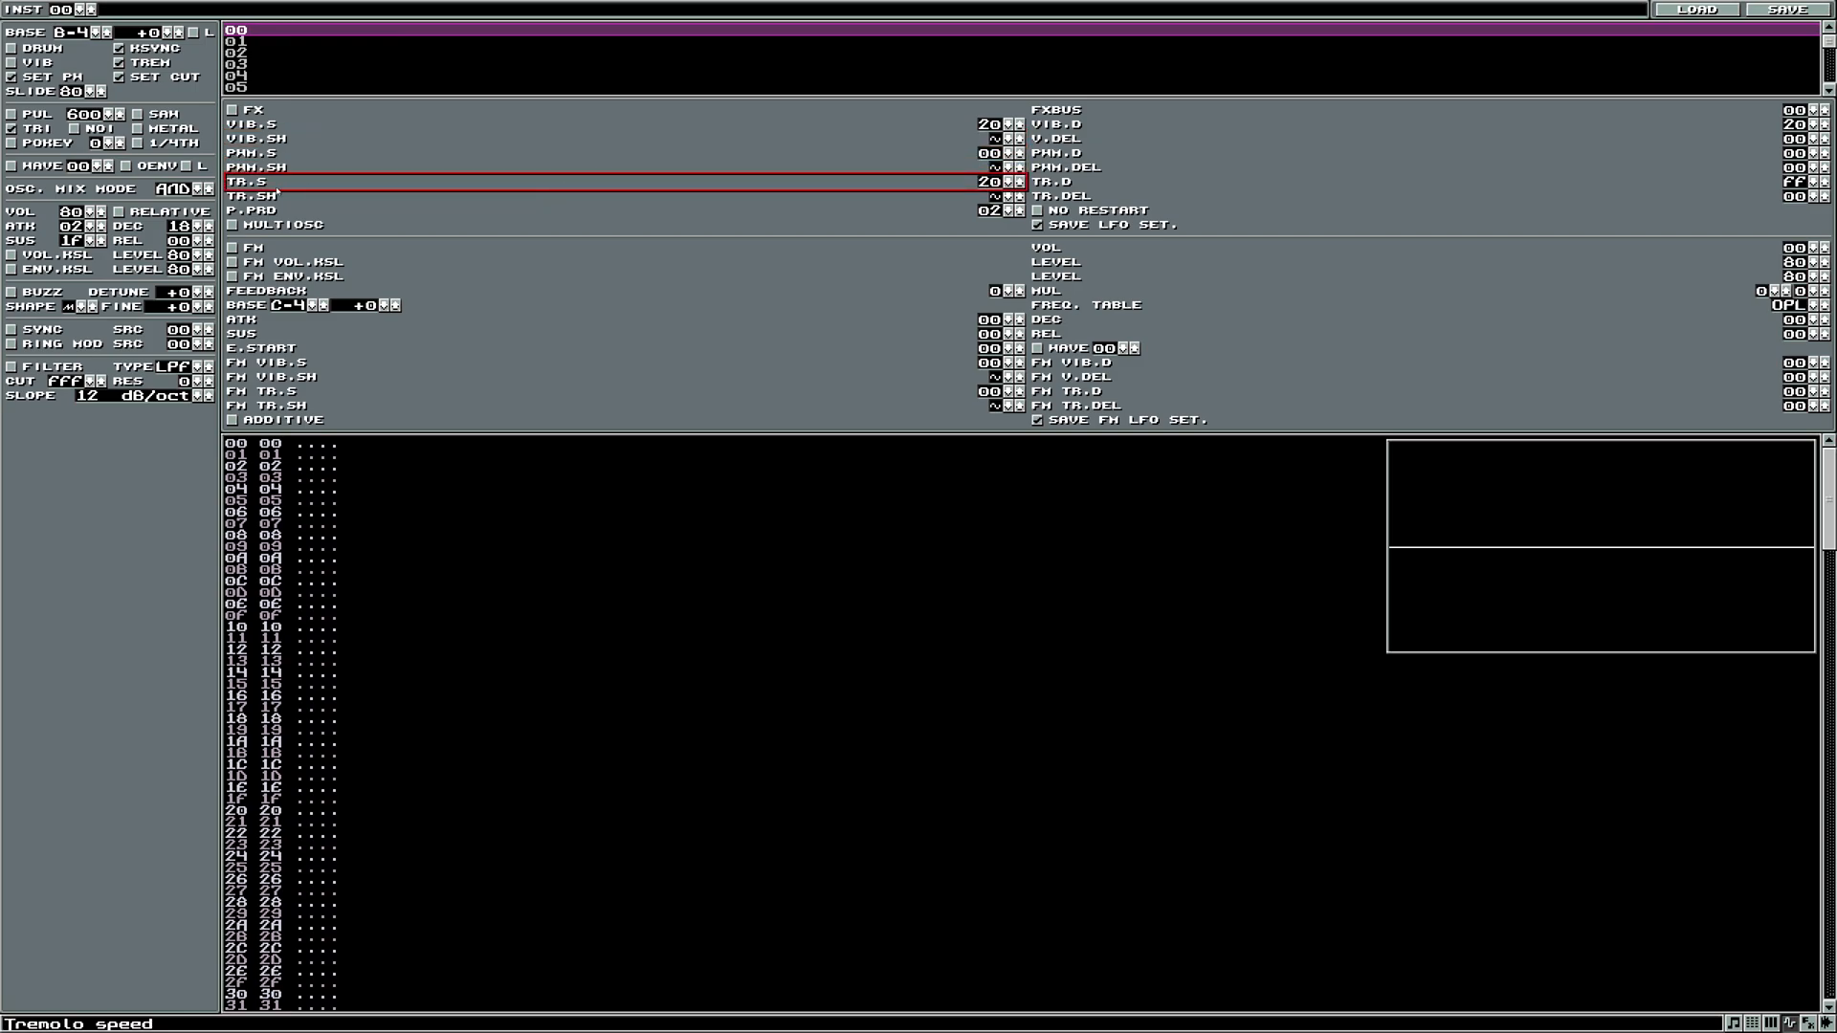
pyautogui.click(279, 154)
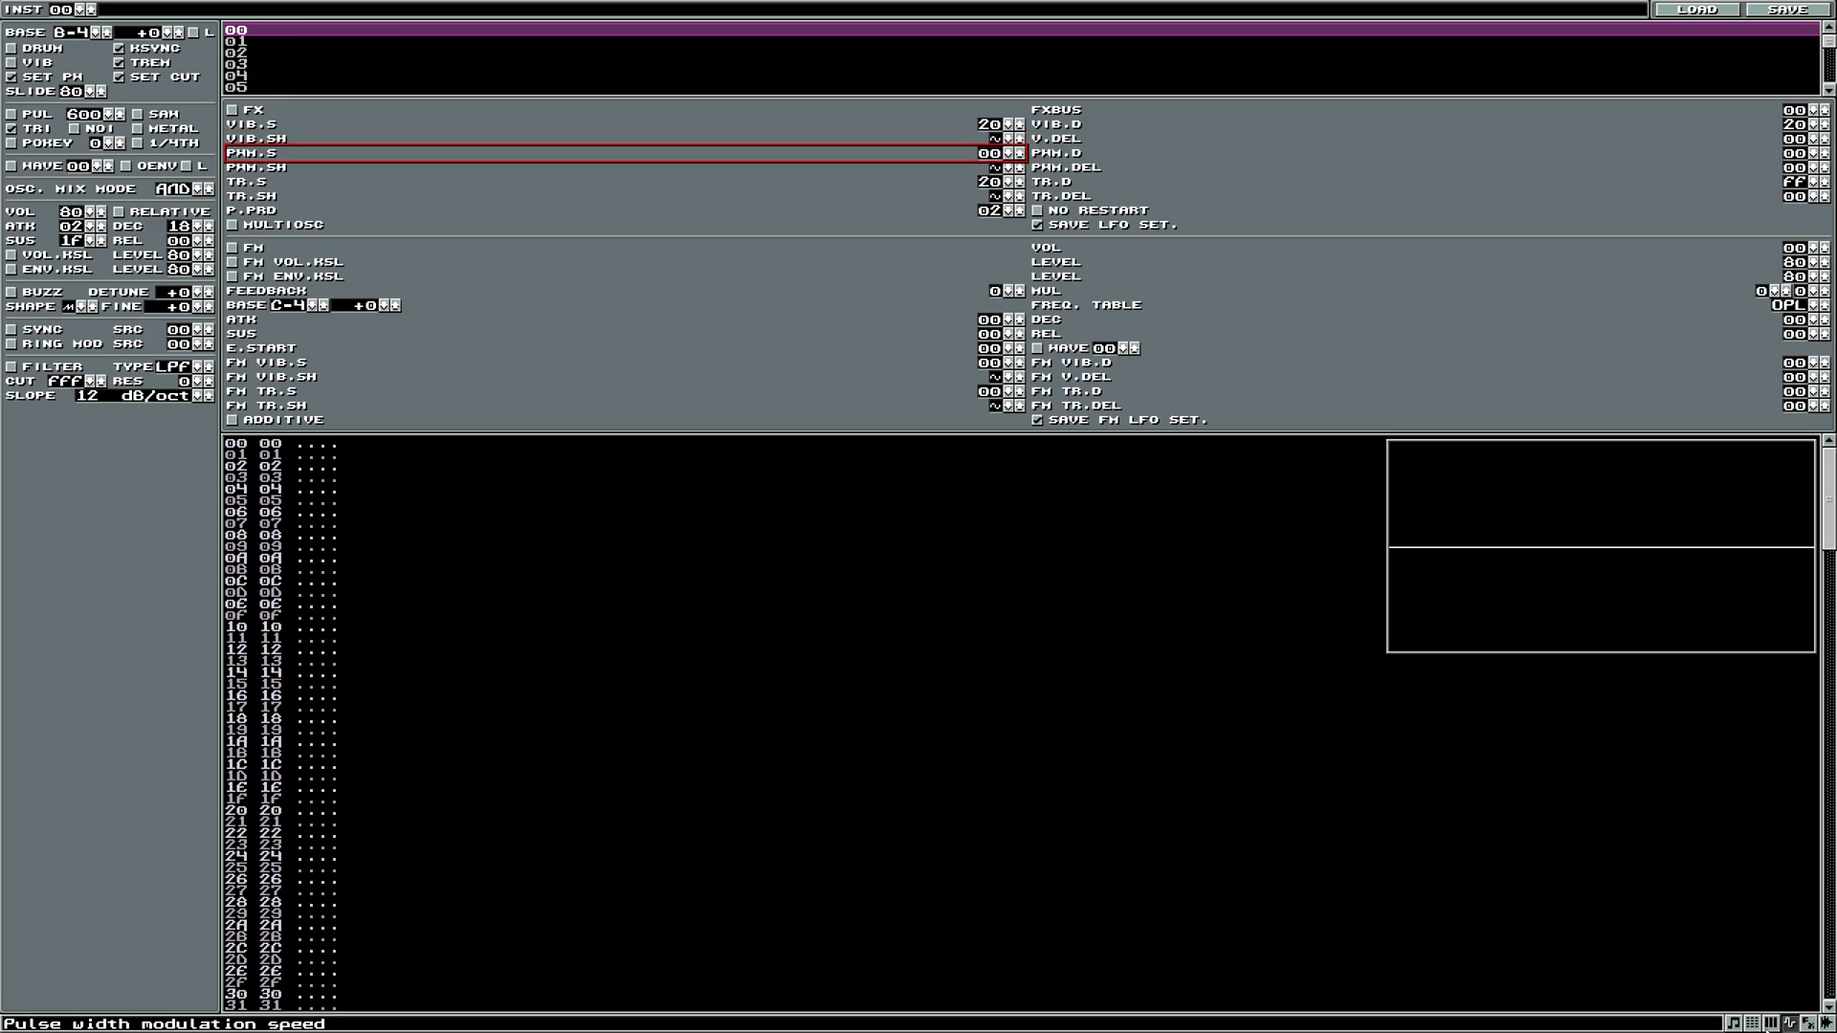
pyautogui.click(1769, 1025)
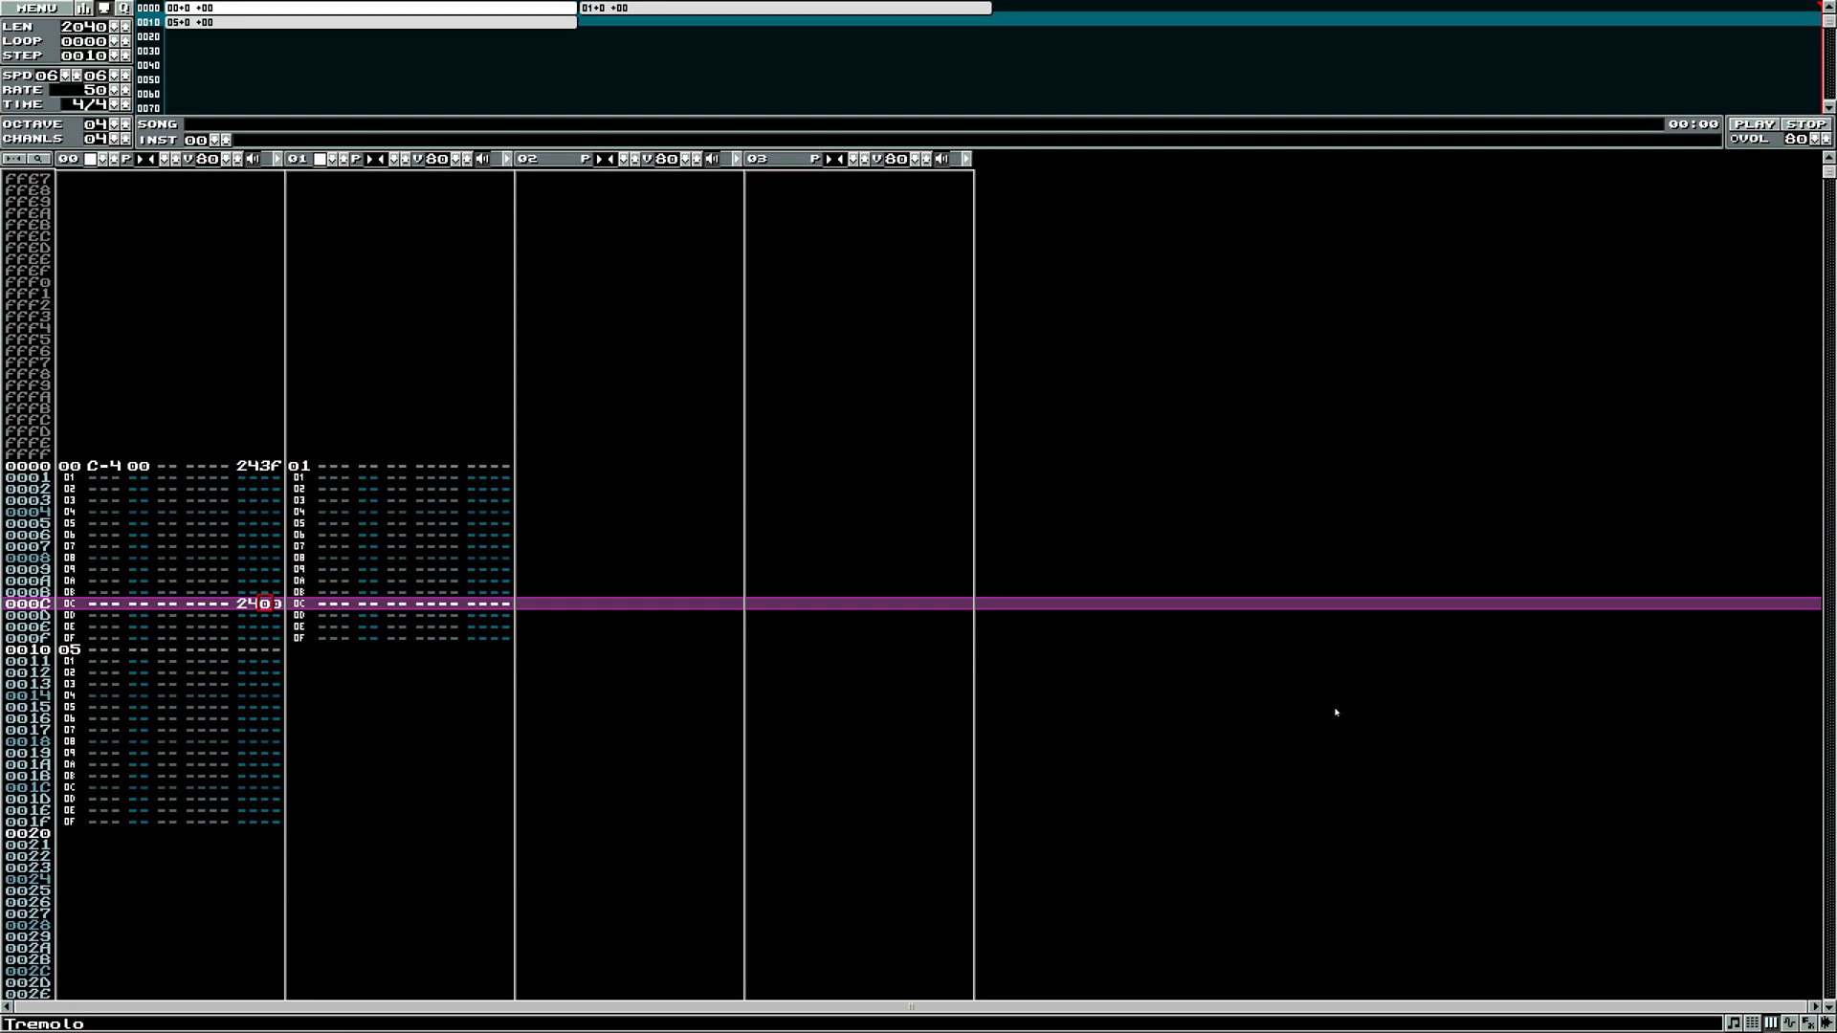
# - Change row 0000's command in pattern 00 to 253F and clear the command on row 000C
pyautogui.click(253, 466)
pyautogui.write('5')
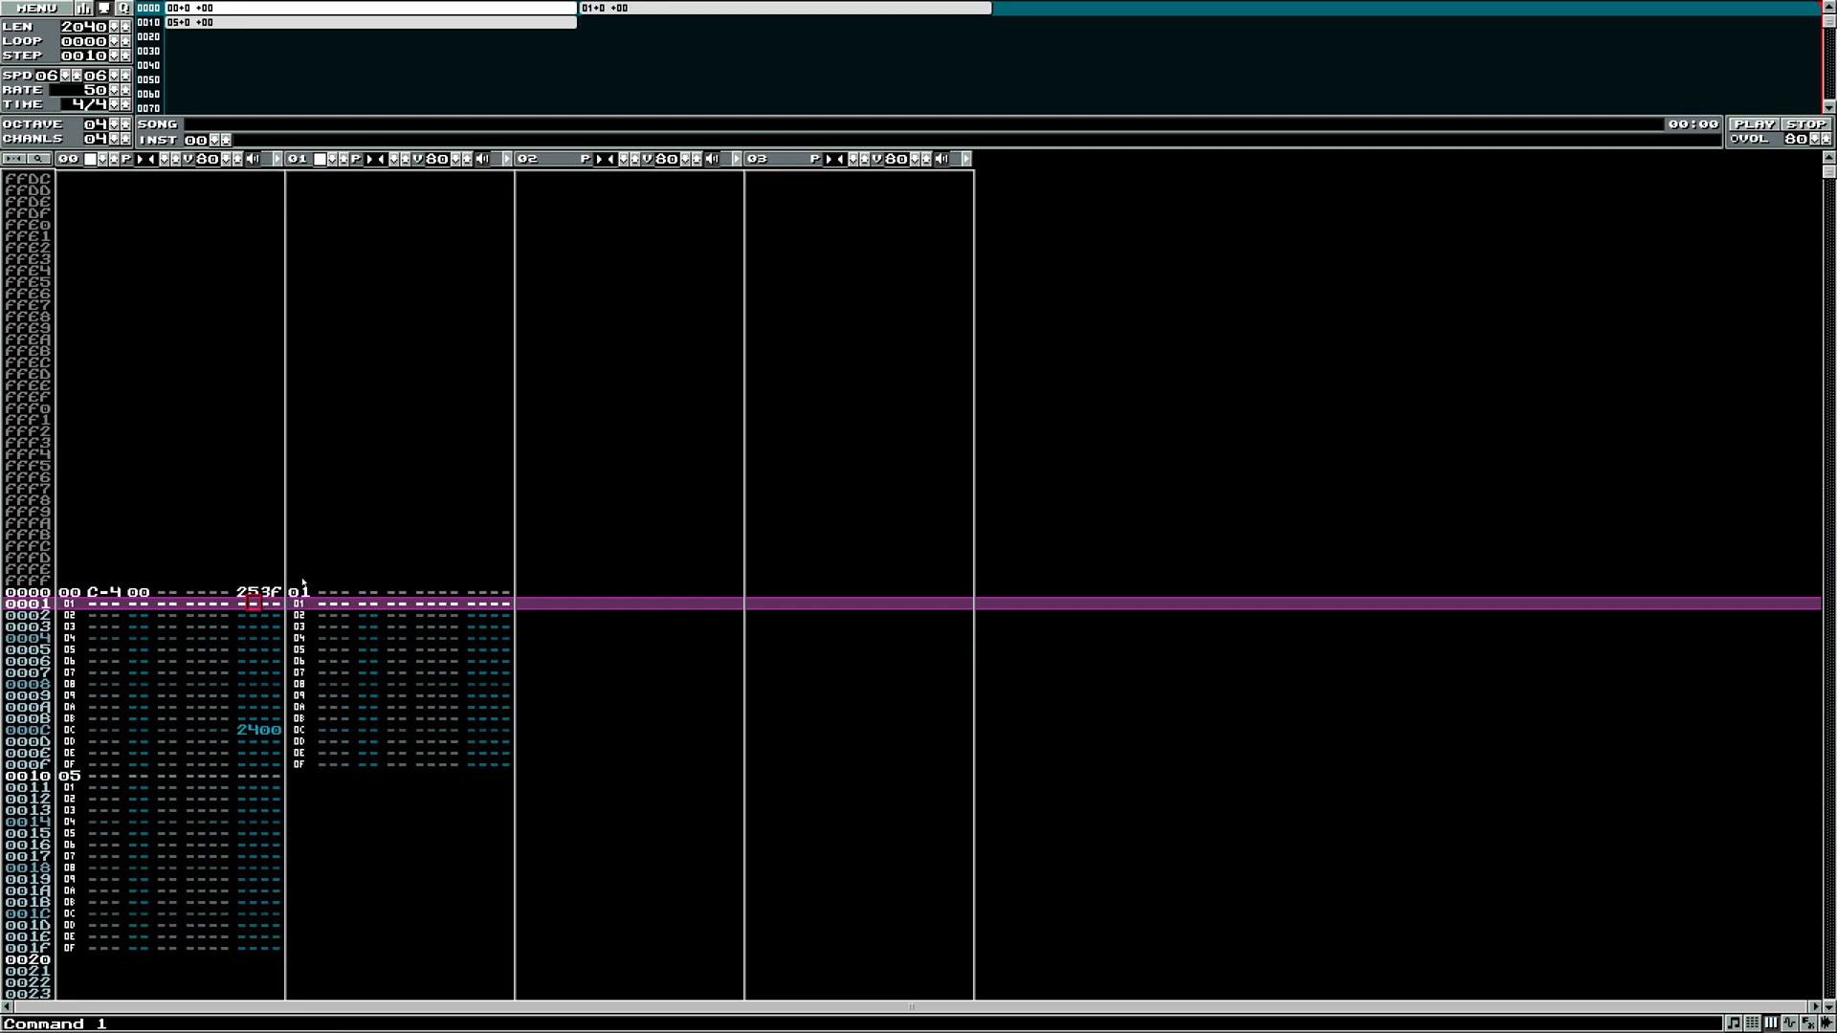
pyautogui.click(274, 743)
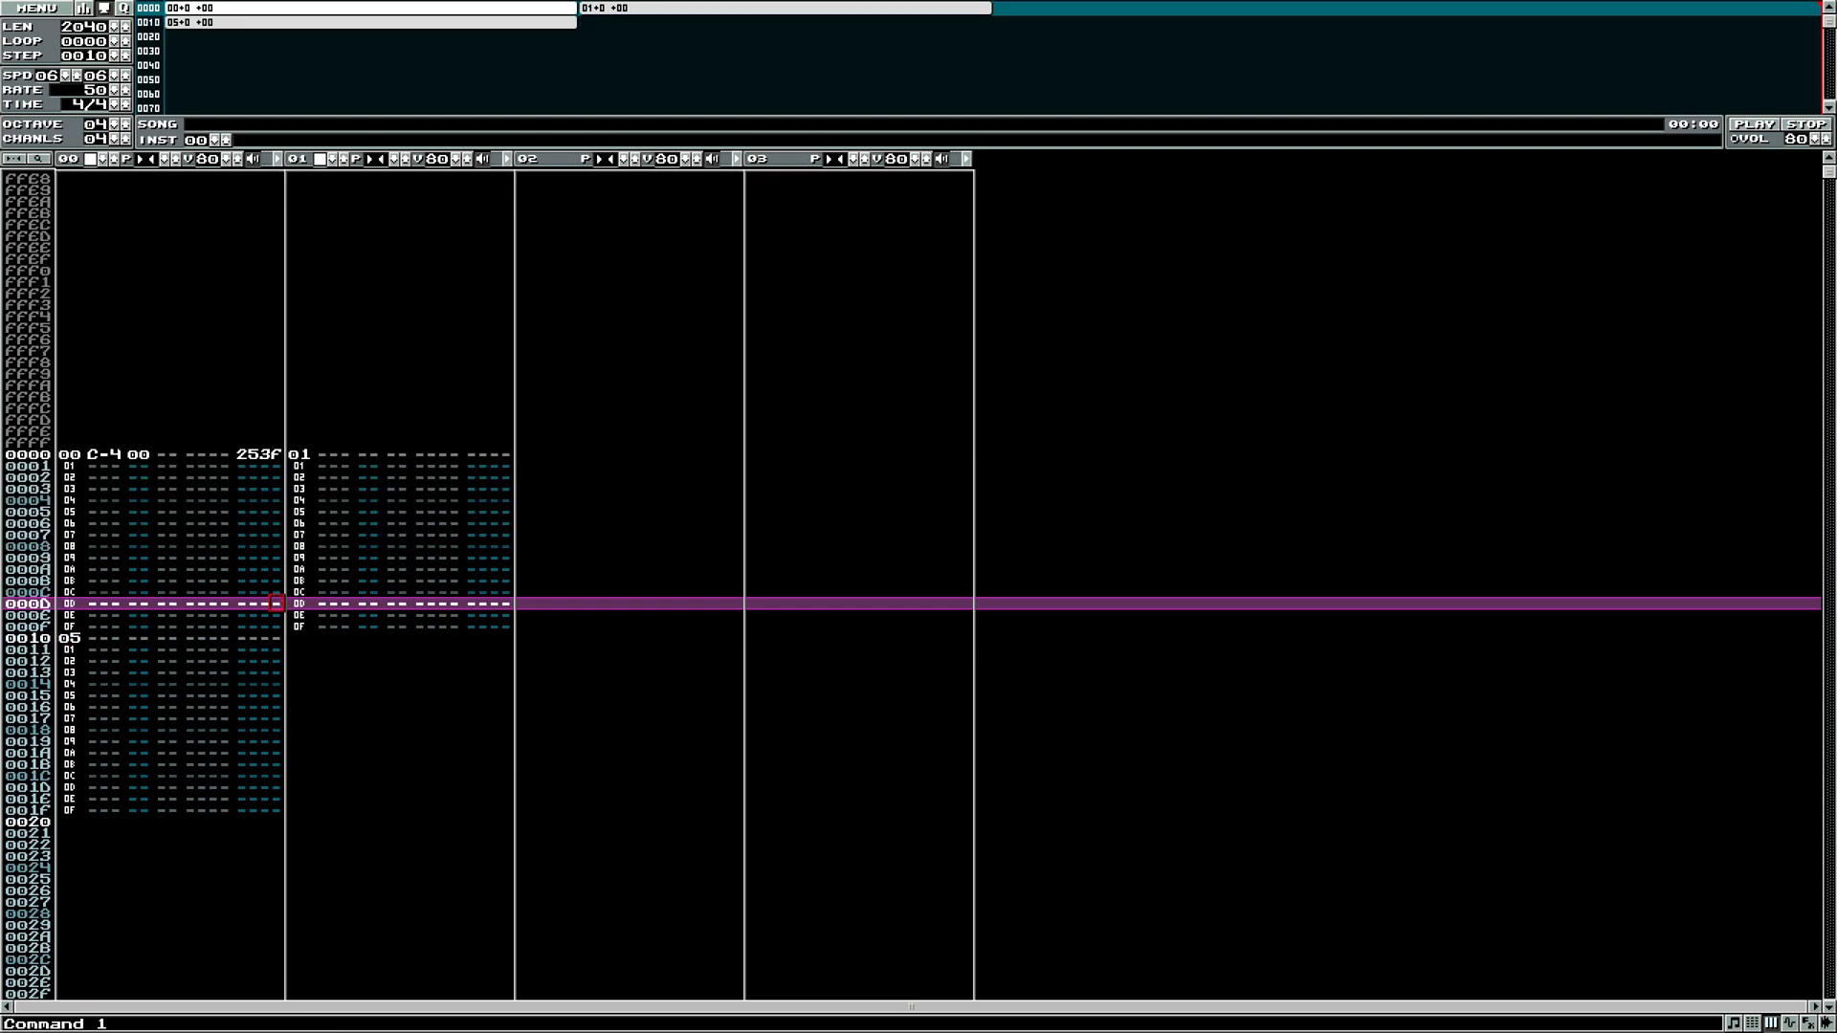
# - Switch instrument 00's waveform from triangle to pulse
pyautogui.press('F3')
pyautogui.click(26, 128)
pyautogui.click(24, 114)
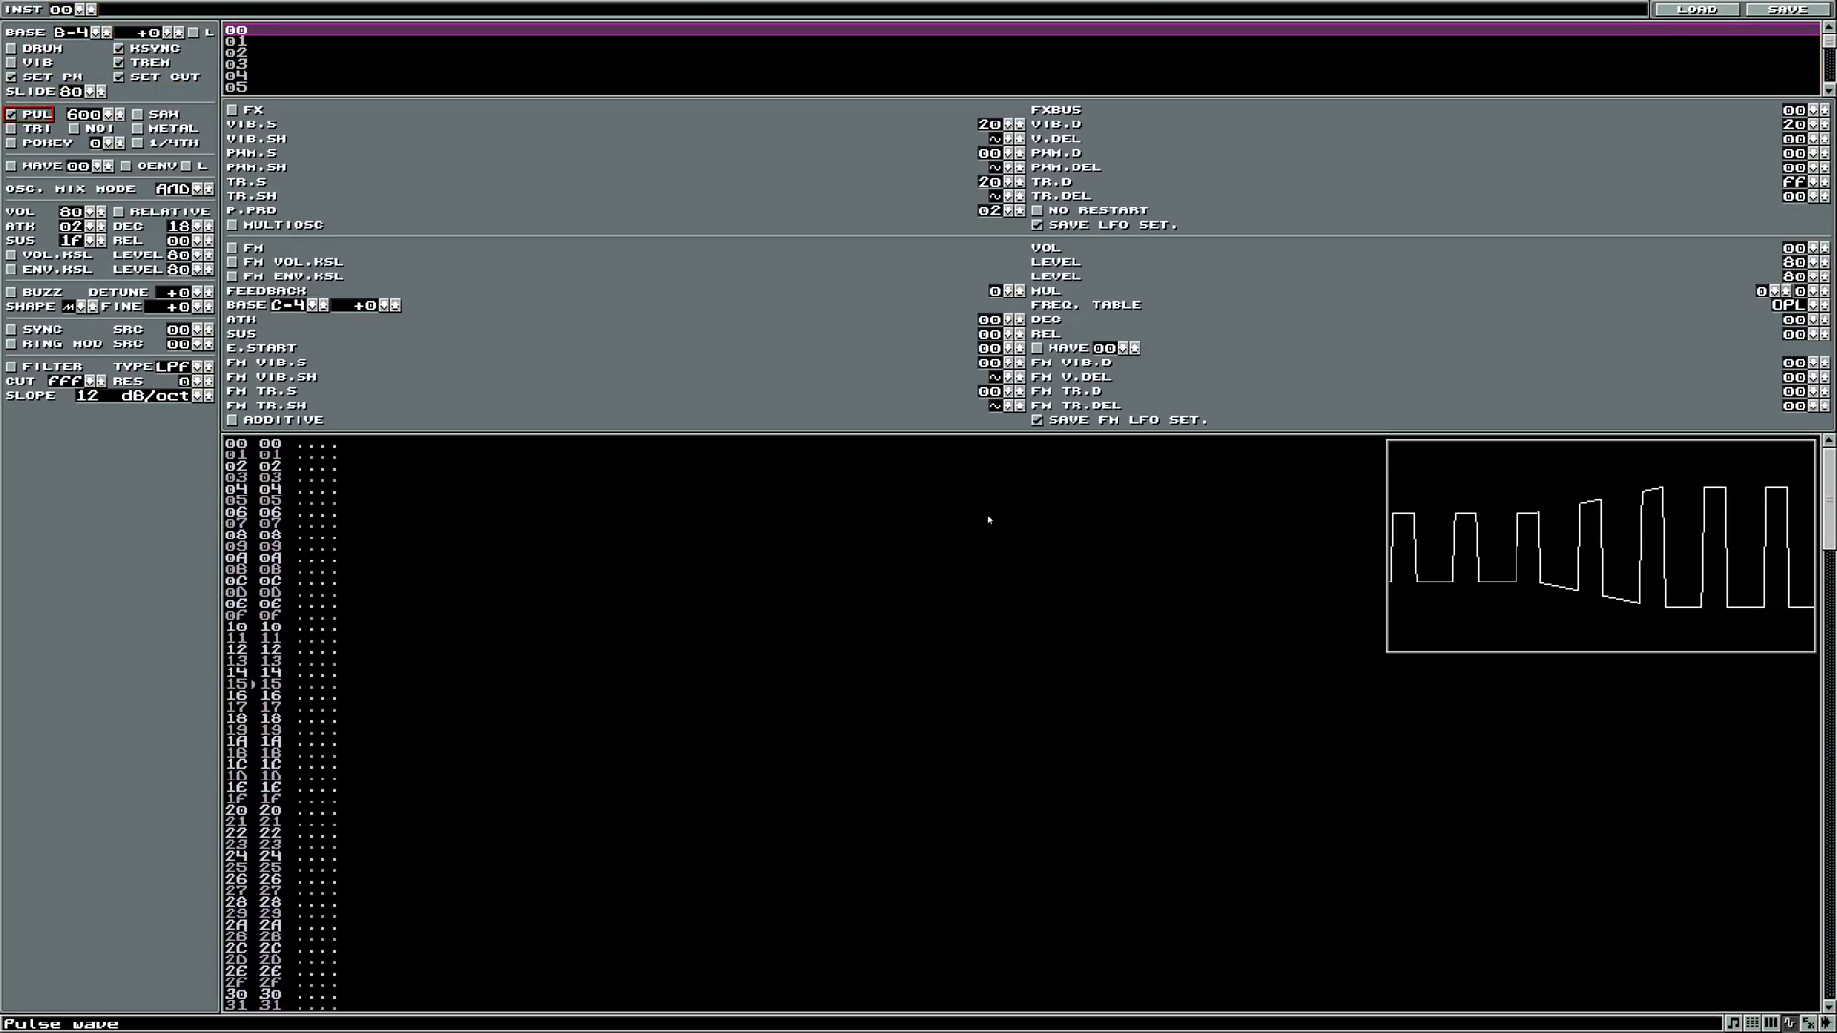
# - Set instrument 00's tremolo speed and tremolo depth to 00 and enable FM, auditioning the sound before returning to the pattern editor
pyautogui.keyDown('shift'); pyautogui.click(1009, 182); pyautogui.keyUp('shift')
pyautogui.keyDown('shift'); pyautogui.click(1010, 183); pyautogui.keyUp('shift')
pyautogui.click(1764, 188)
pyautogui.keyDown('ctrl'); pyautogui.click(1815, 184); pyautogui.keyUp('ctrl')
pyautogui.click(746, 248)
pyautogui.press('q')
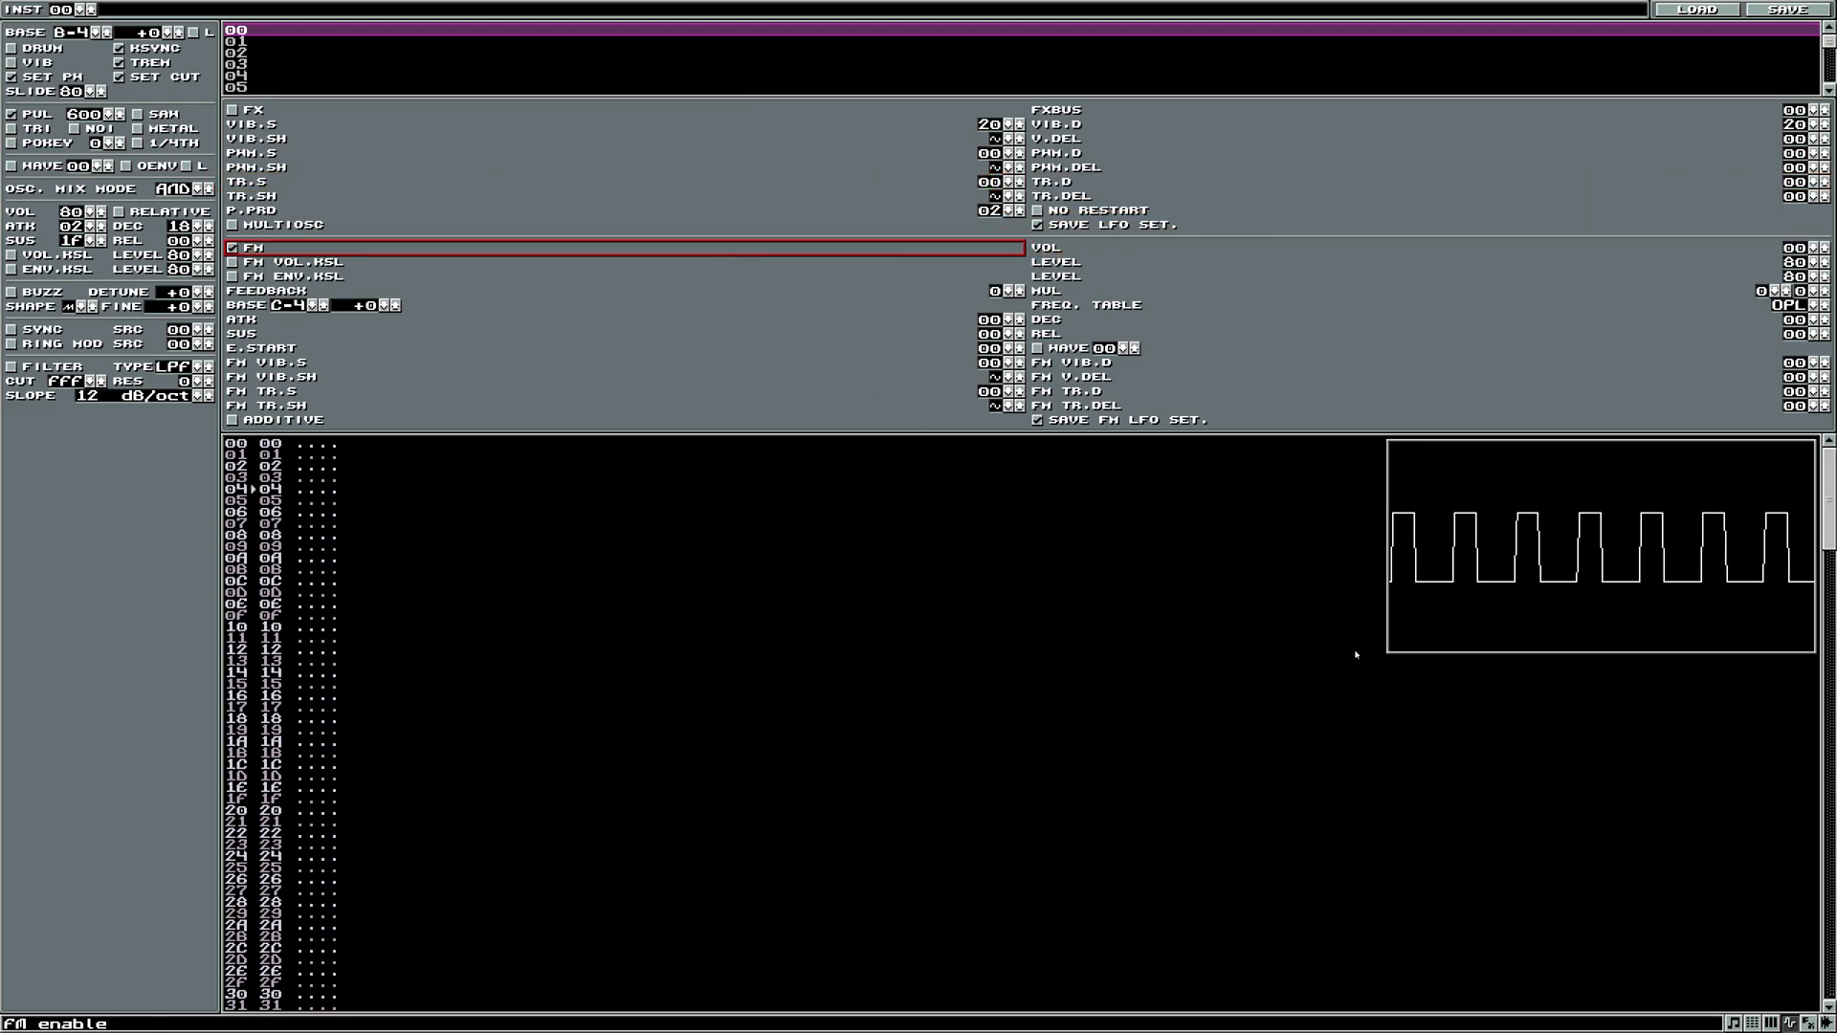
pyautogui.press('F2')
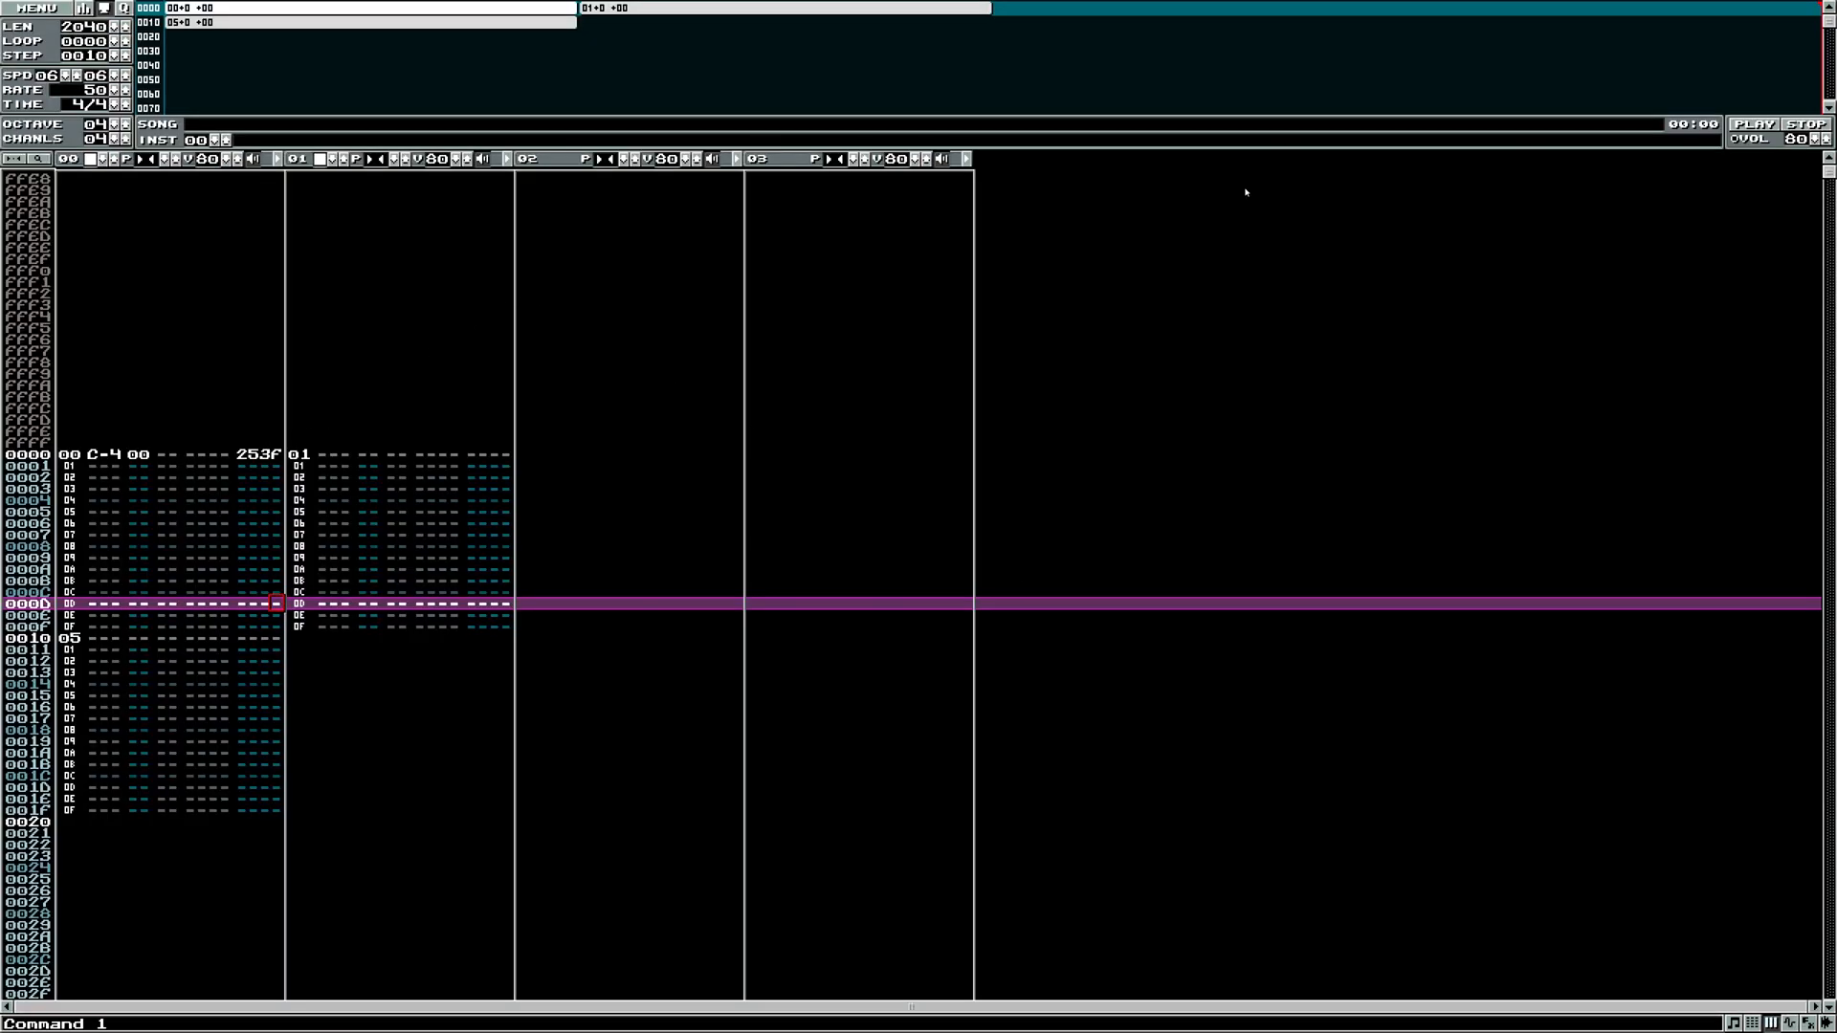
# - Enter command 2500 on row 000B of pattern 00 and return to the note on row 0000
pyautogui.click(243, 603)
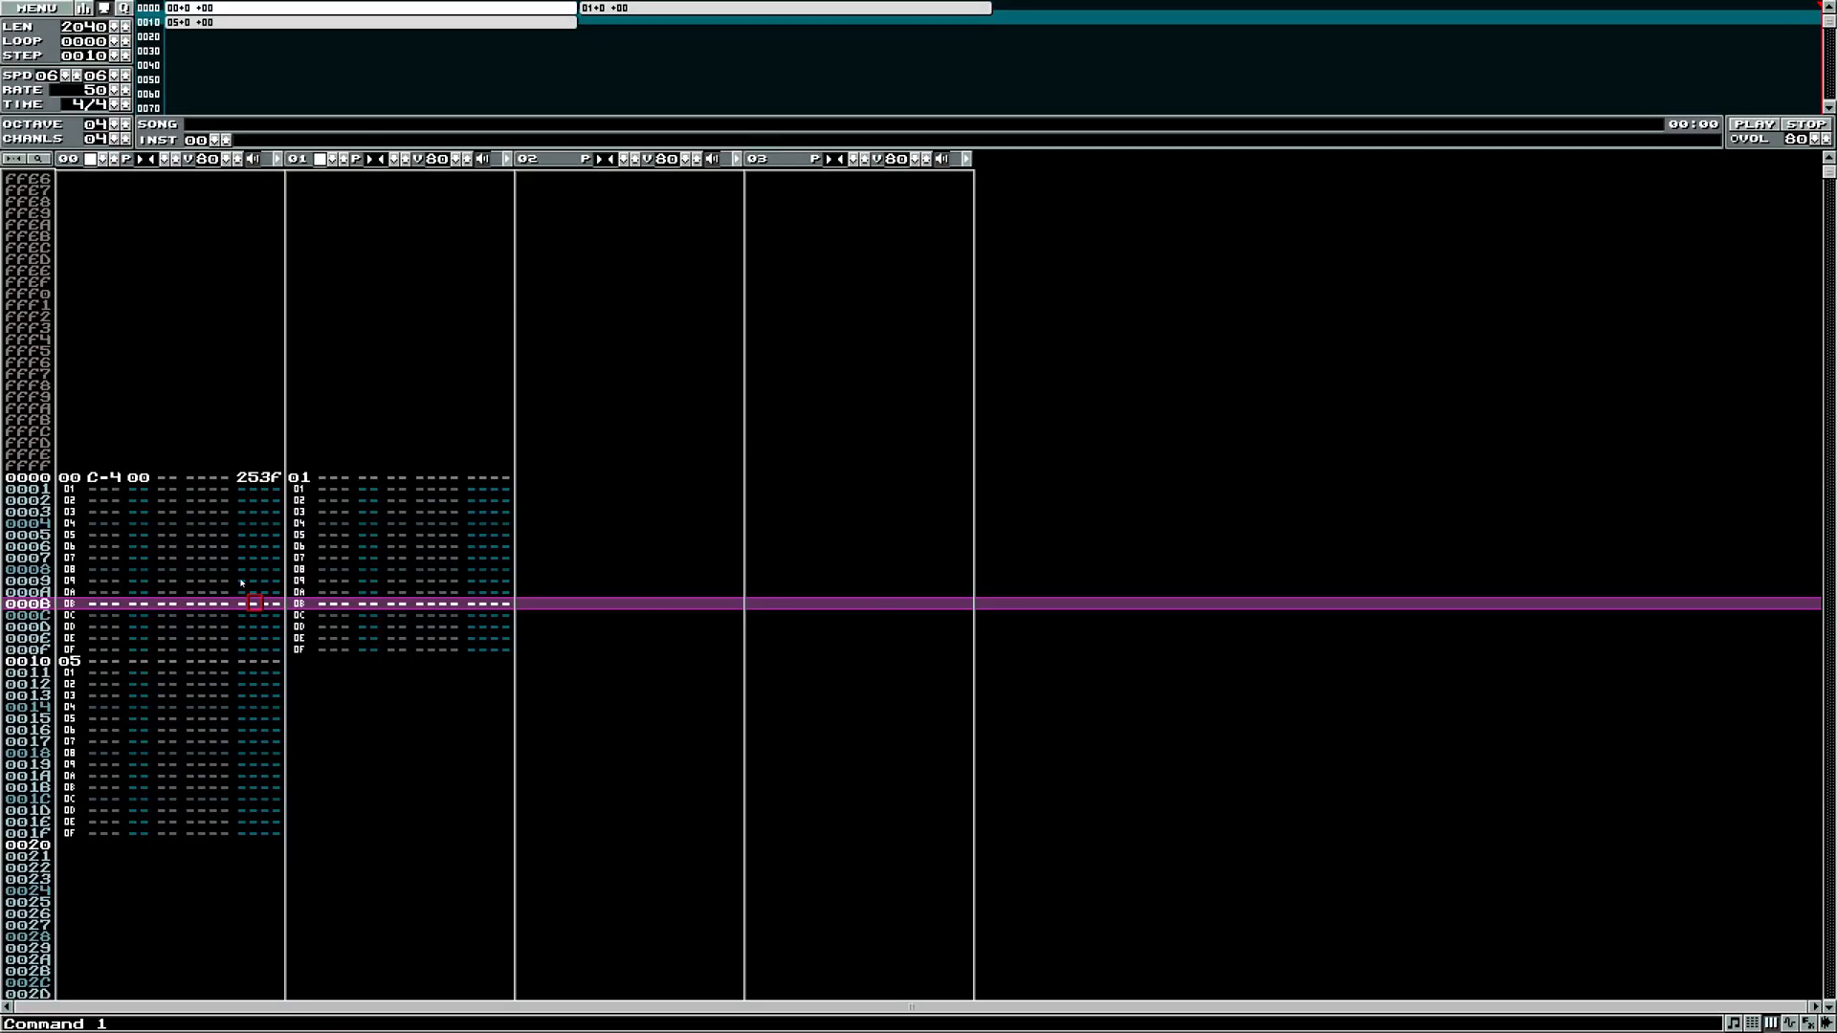
pyautogui.write('500')
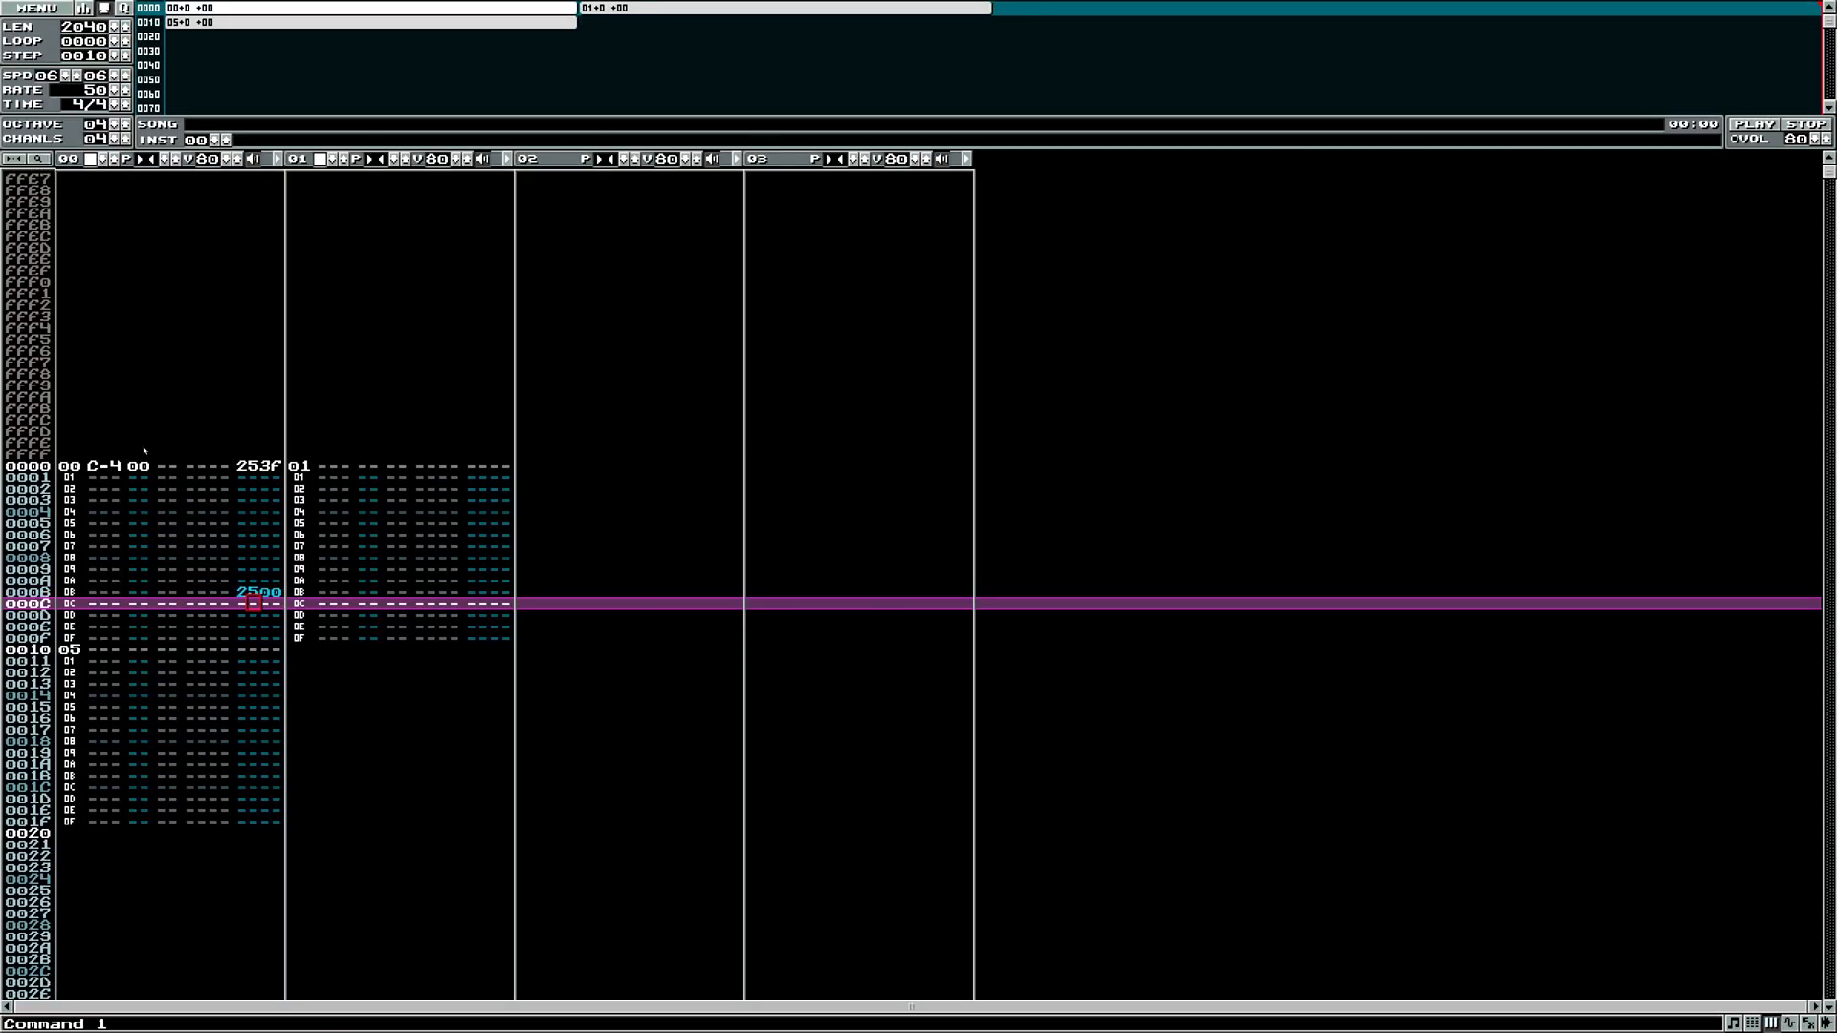
pyautogui.click(106, 471)
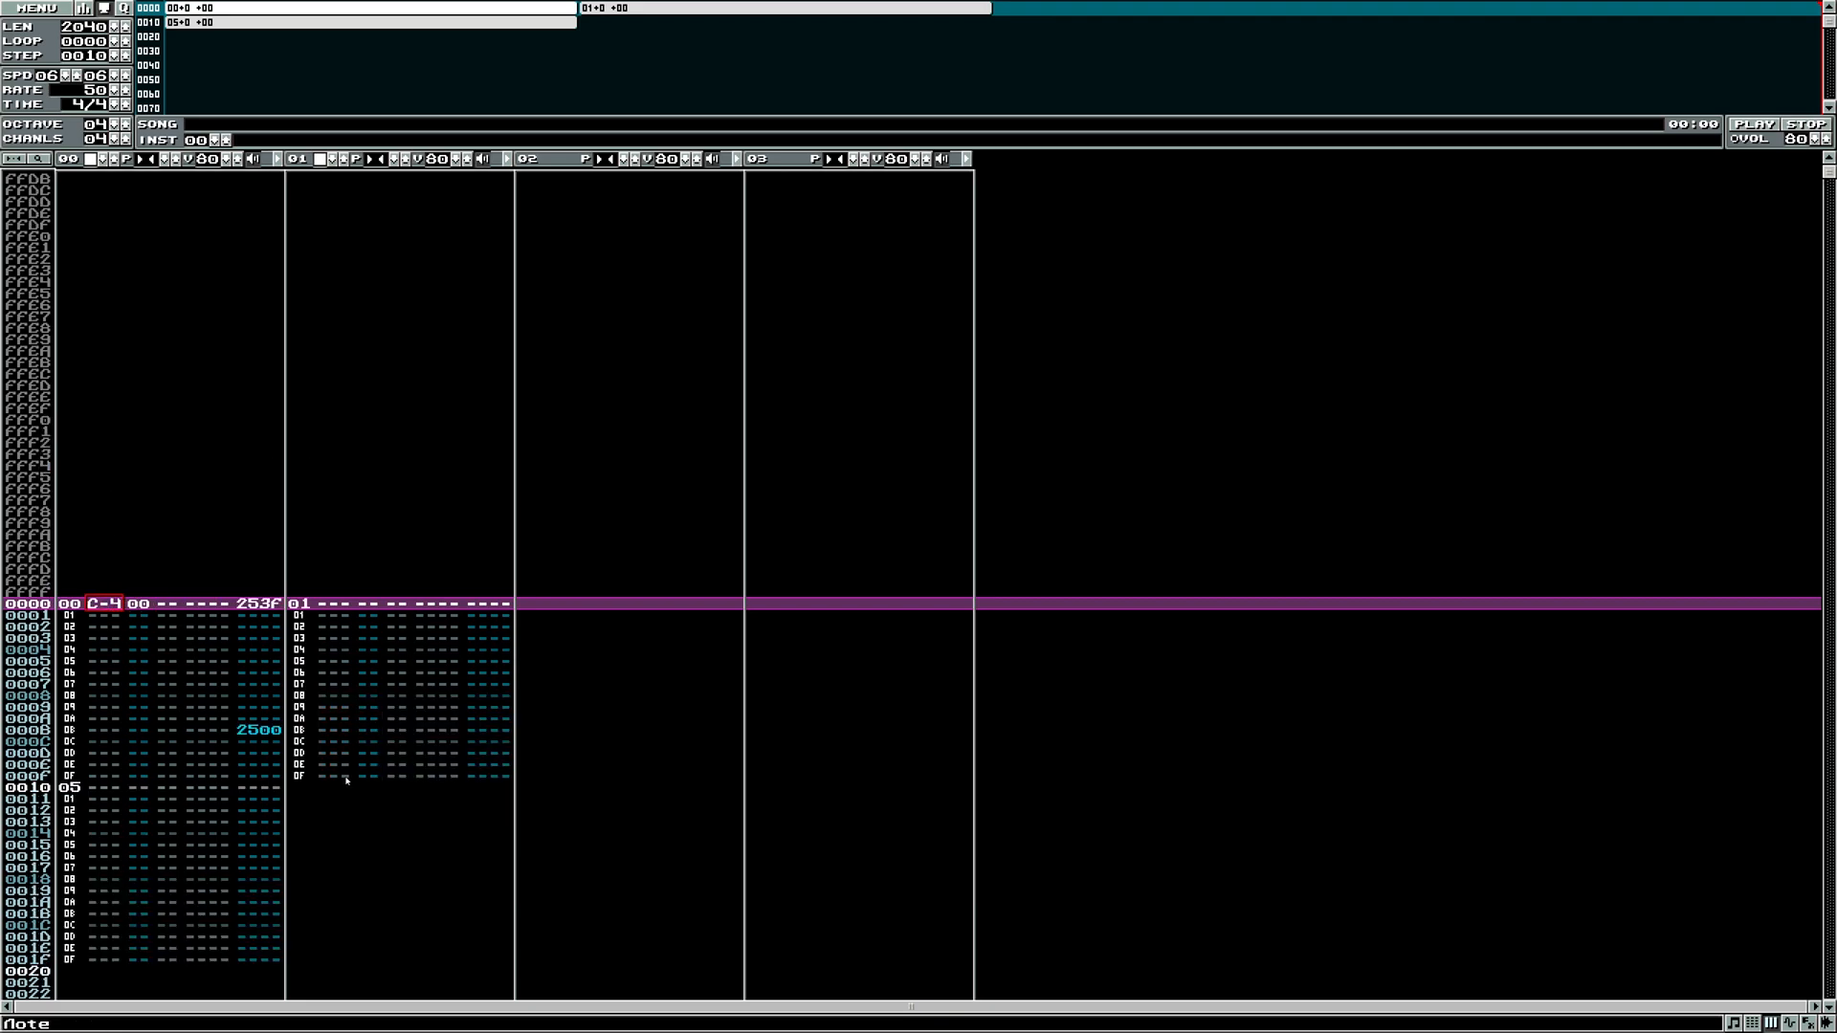
# - Reduce pattern 00's commands to a single 2522 on row 0000 and add a second command column to the pattern
pyautogui.click(267, 732)
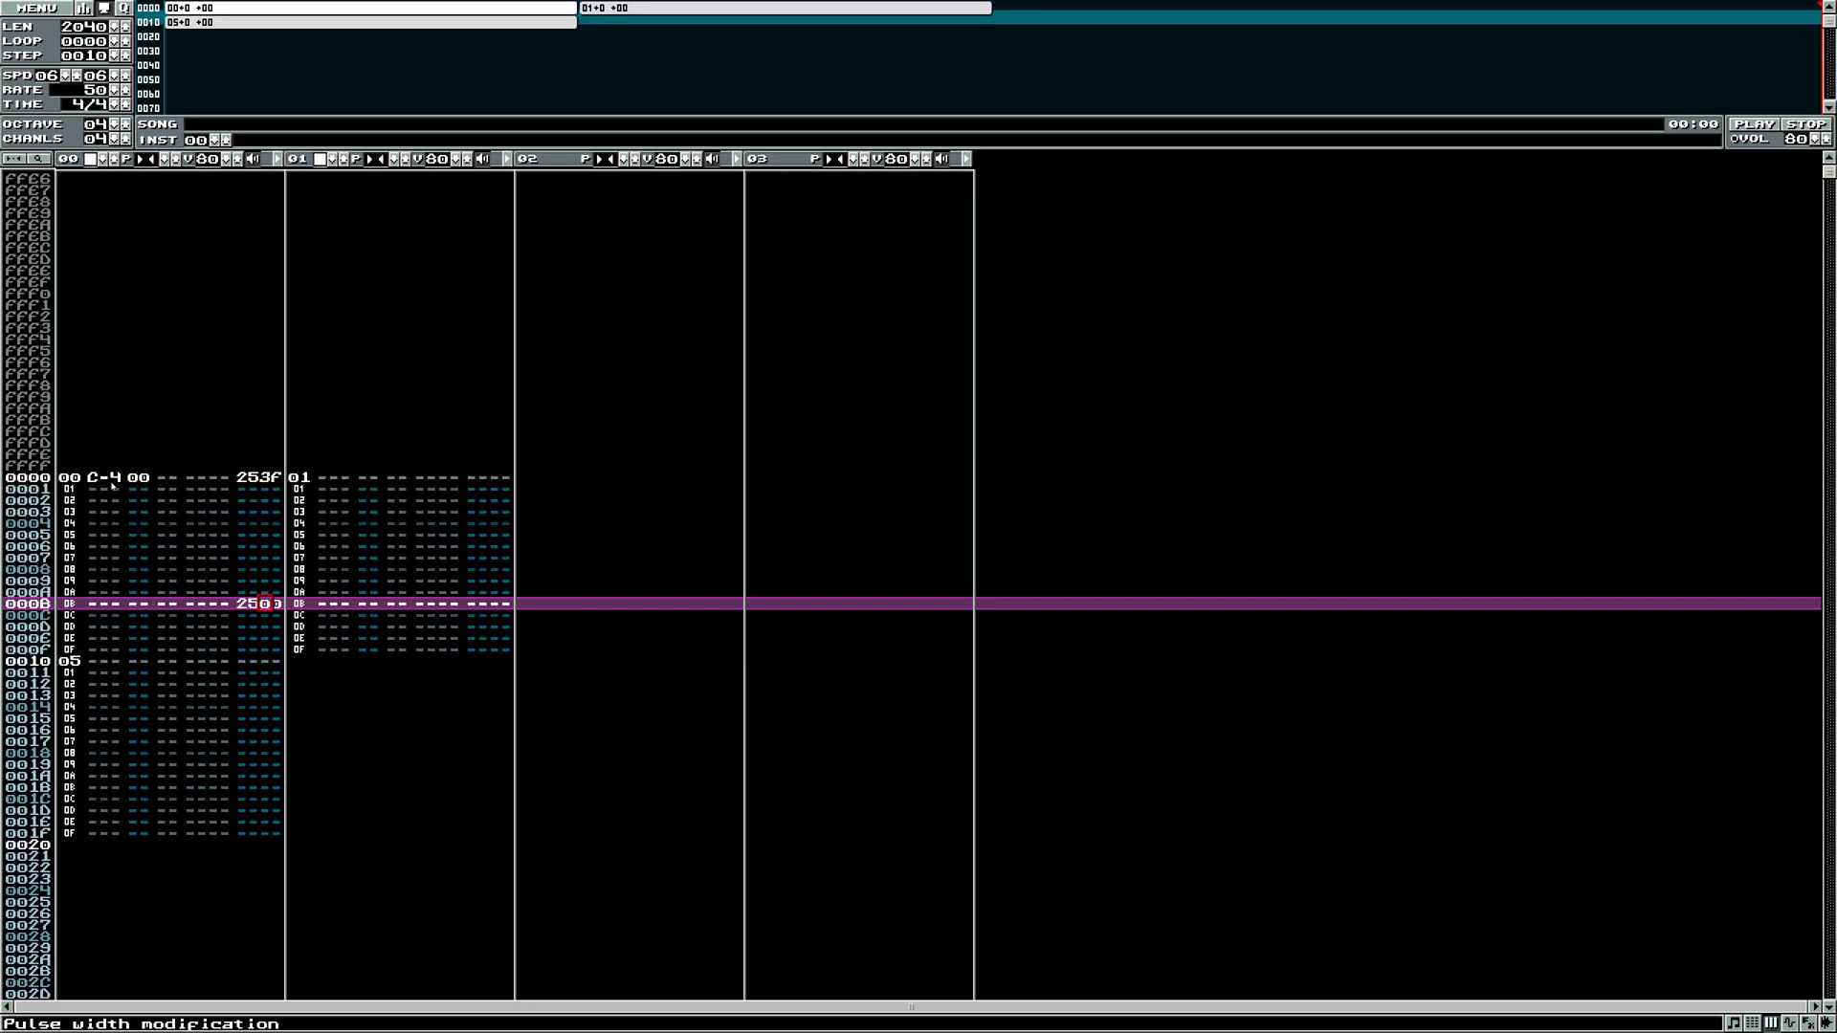
pyautogui.click(114, 480)
pyautogui.click(268, 734)
pyautogui.click(241, 597)
pyautogui.click(255, 618)
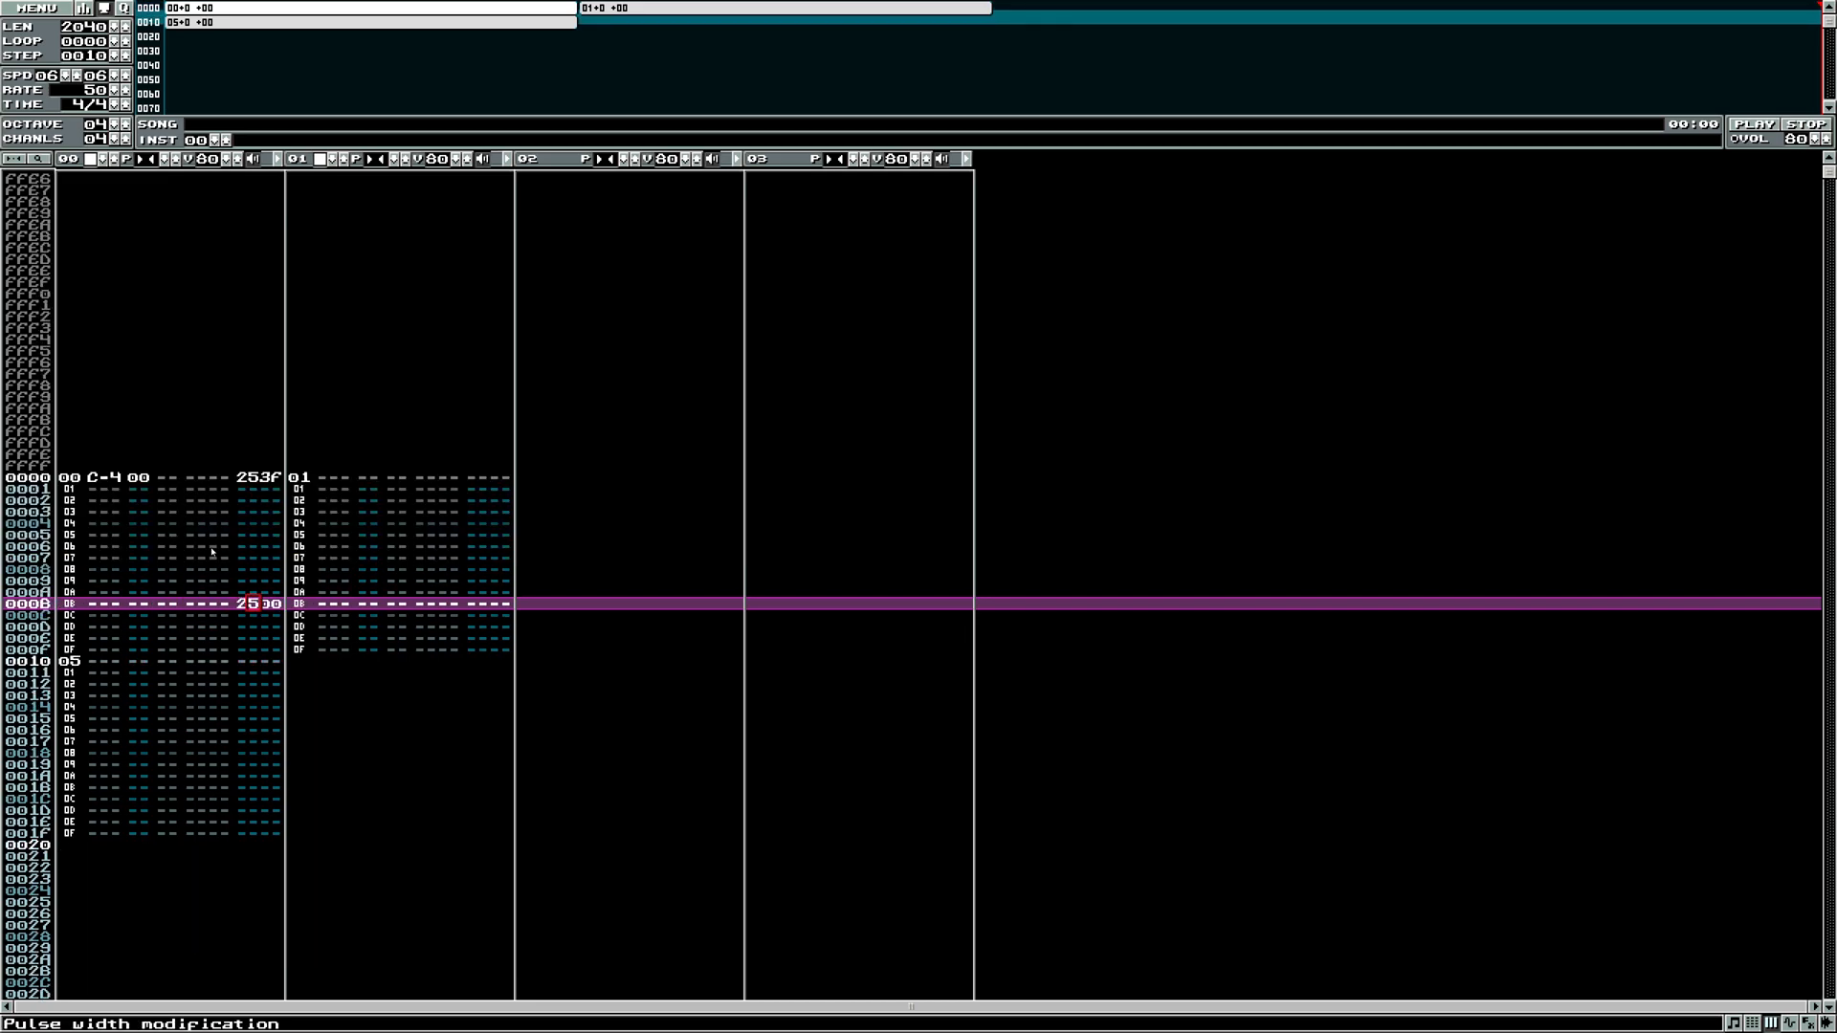
pyautogui.click(115, 480)
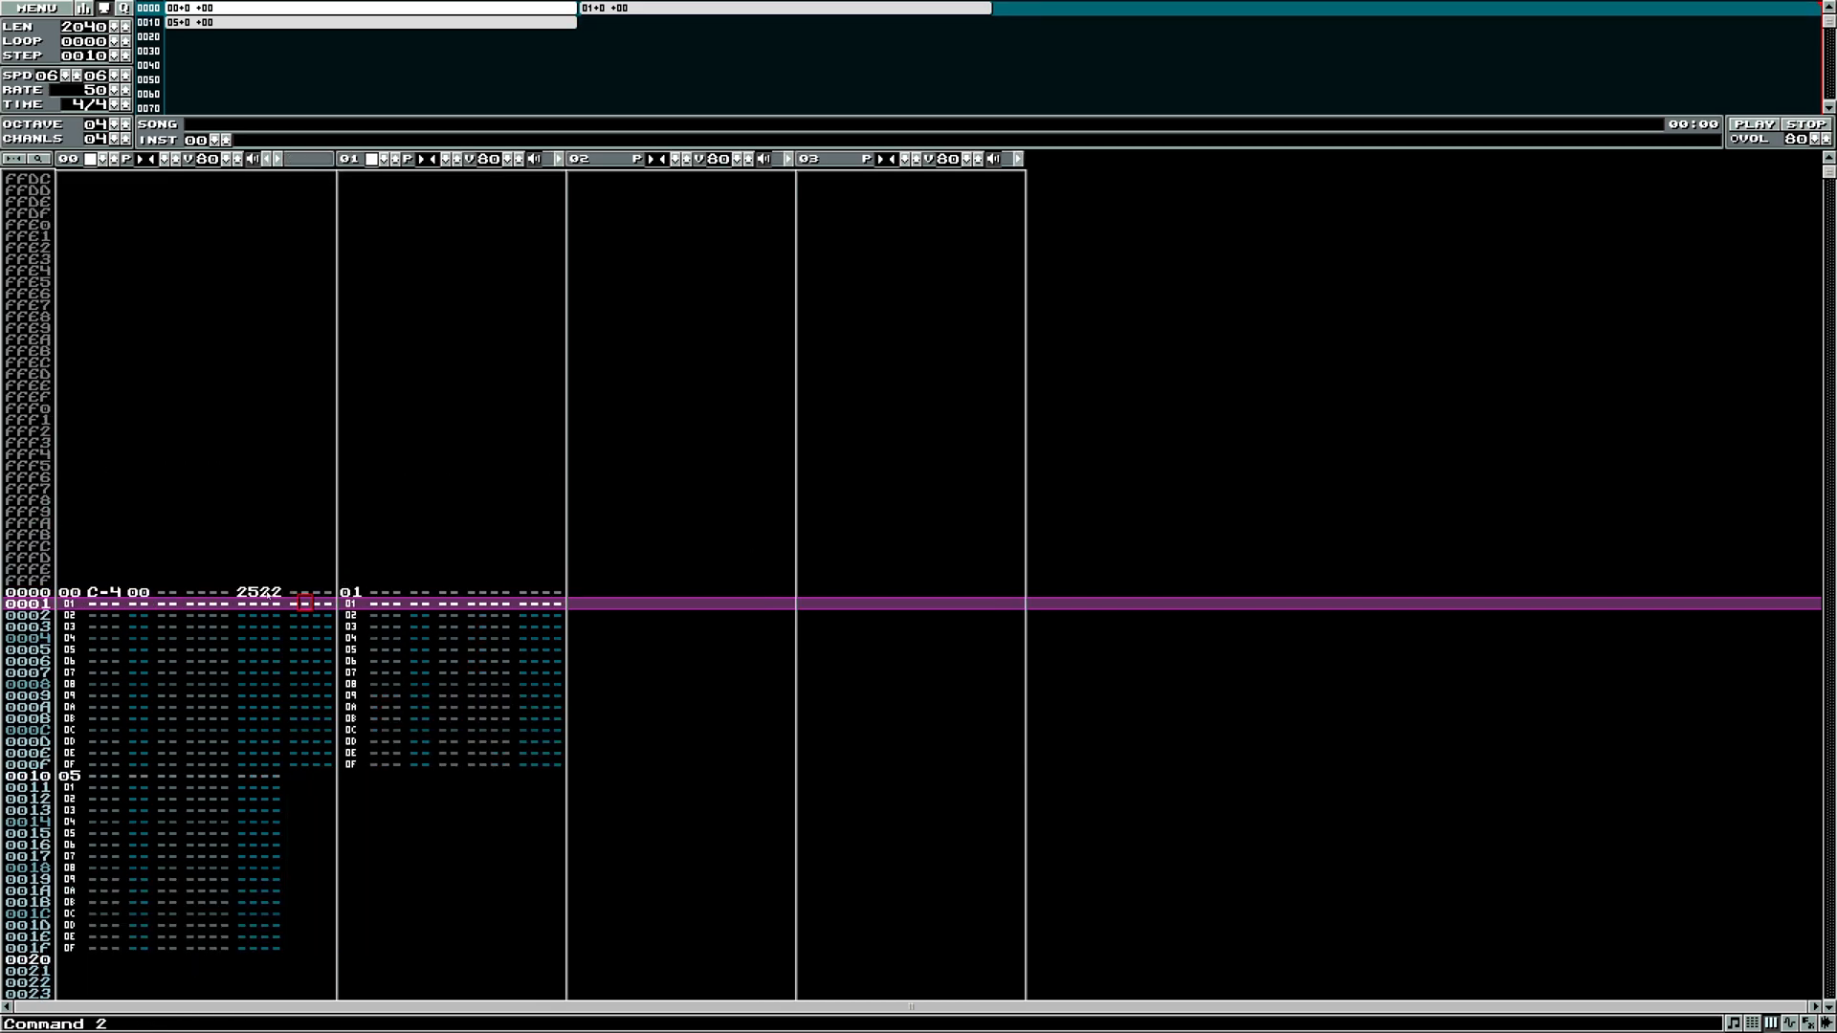
pyautogui.click(251, 593)
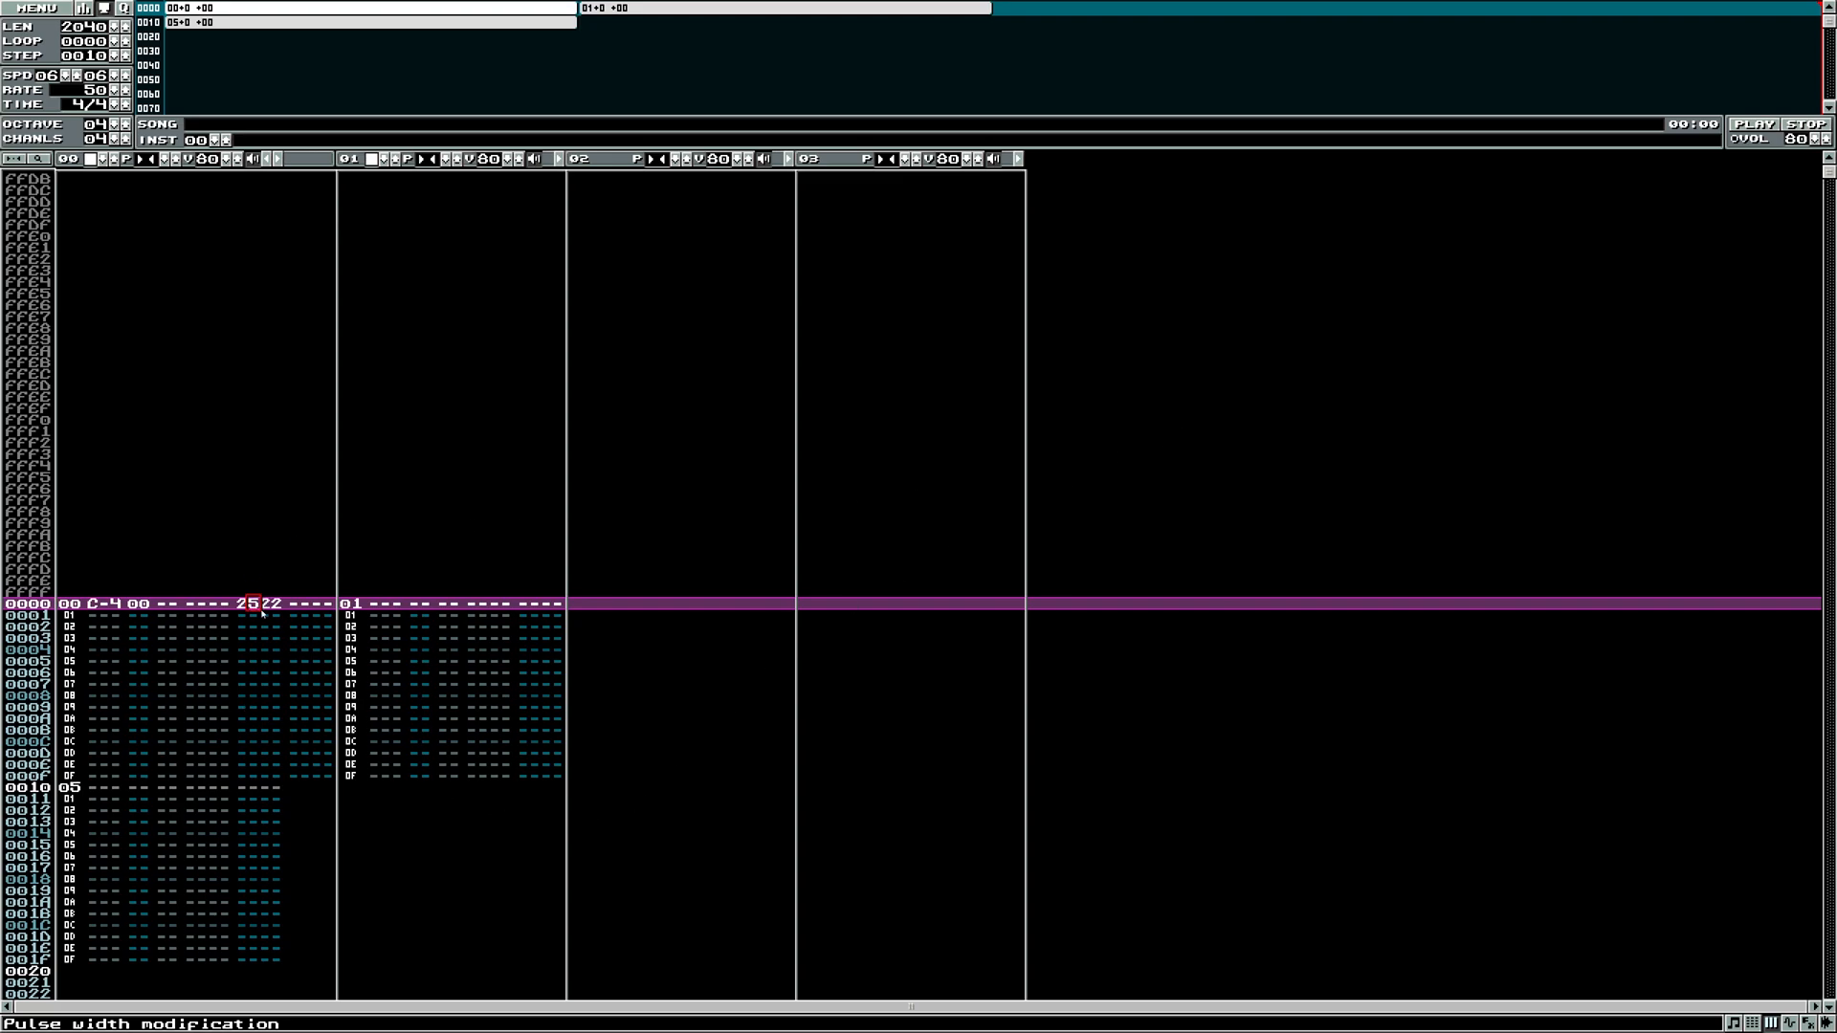
# - Review instrument 00's pulse width modulation speed, depth and delay settings, and return to the pattern editor
pyautogui.press('F3')
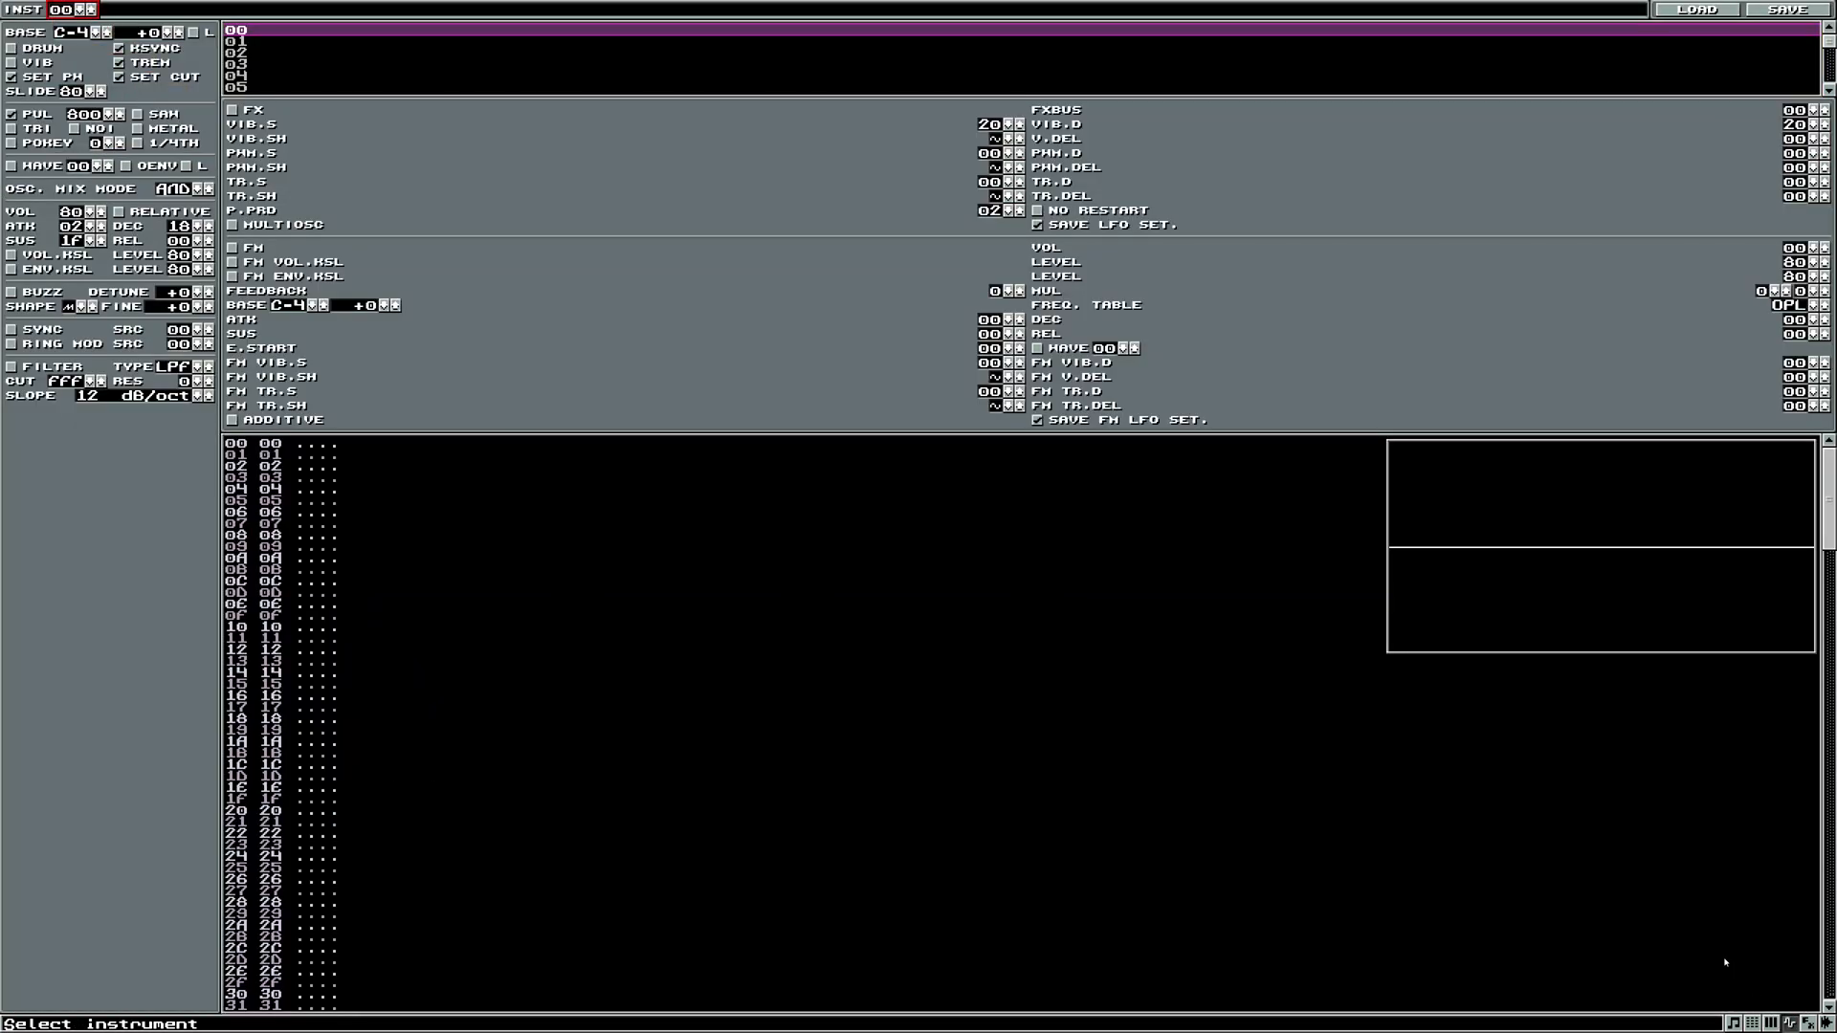
pyautogui.click(978, 155)
pyautogui.click(1110, 168)
pyautogui.click(1072, 155)
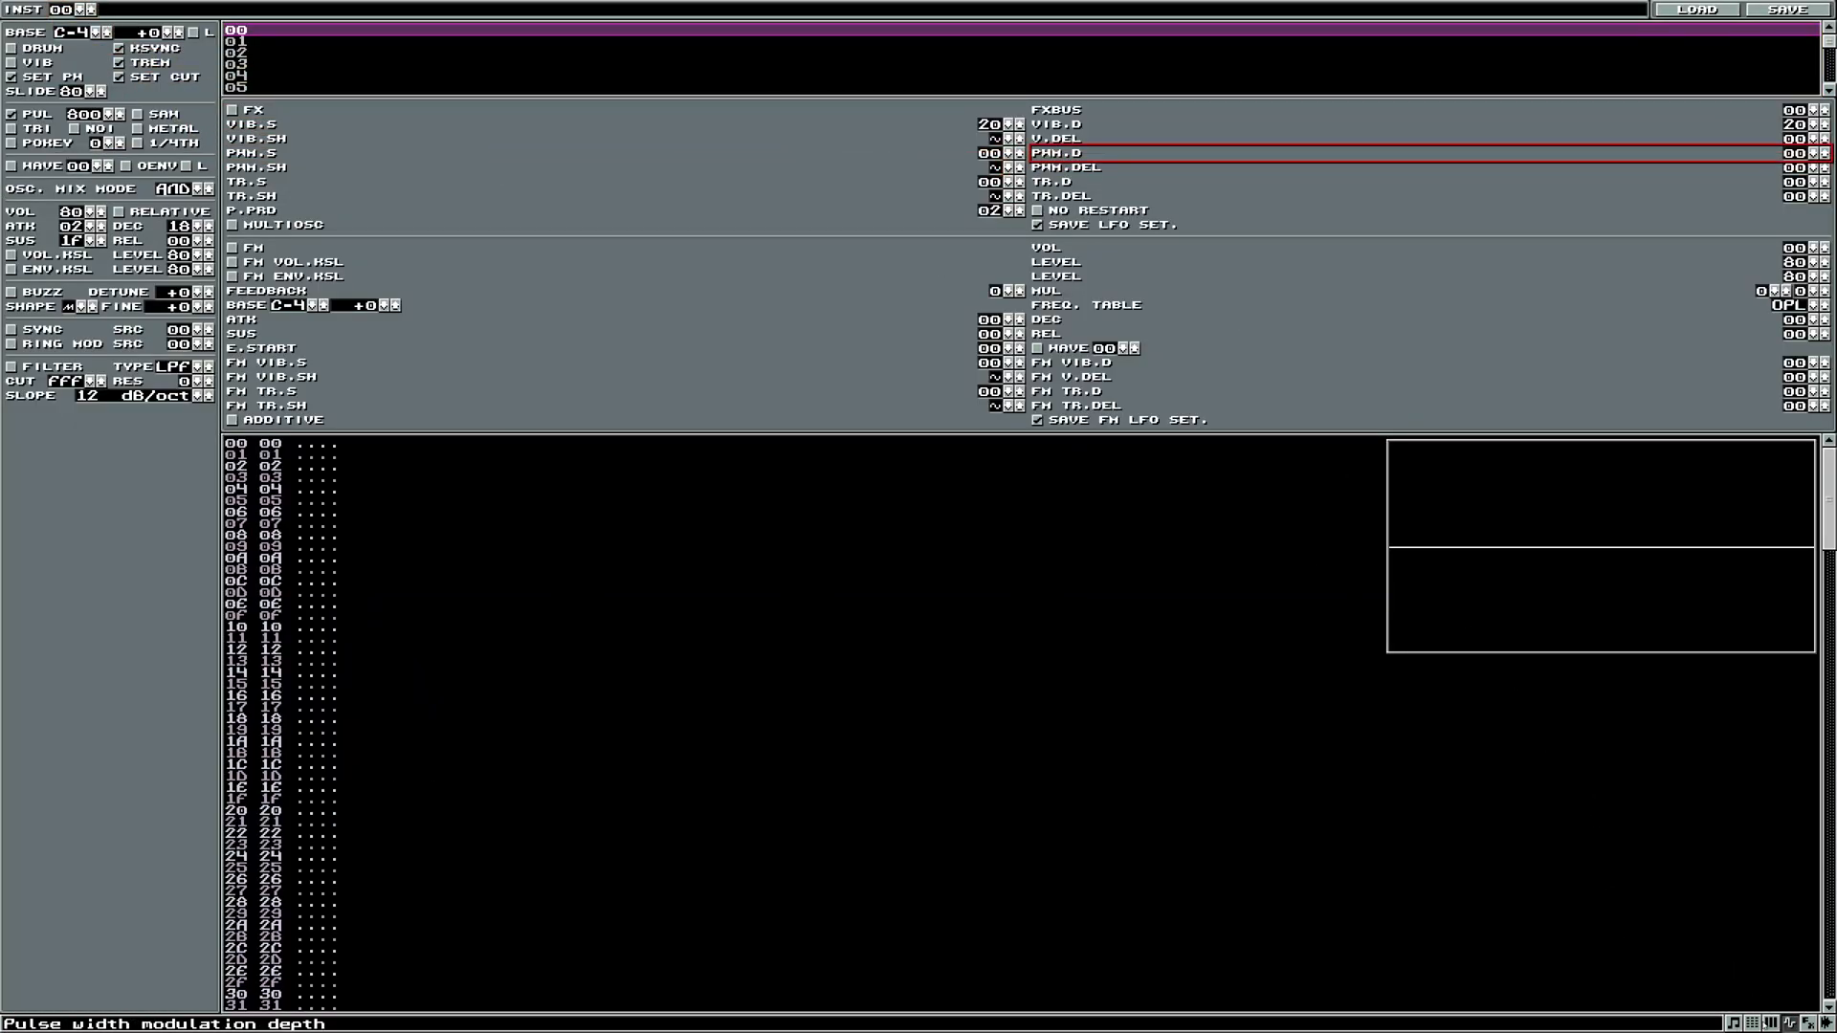
pyautogui.click(1770, 1023)
# - Enter command 2500 on row 0008 of pattern 00
pyautogui.click(249, 704)
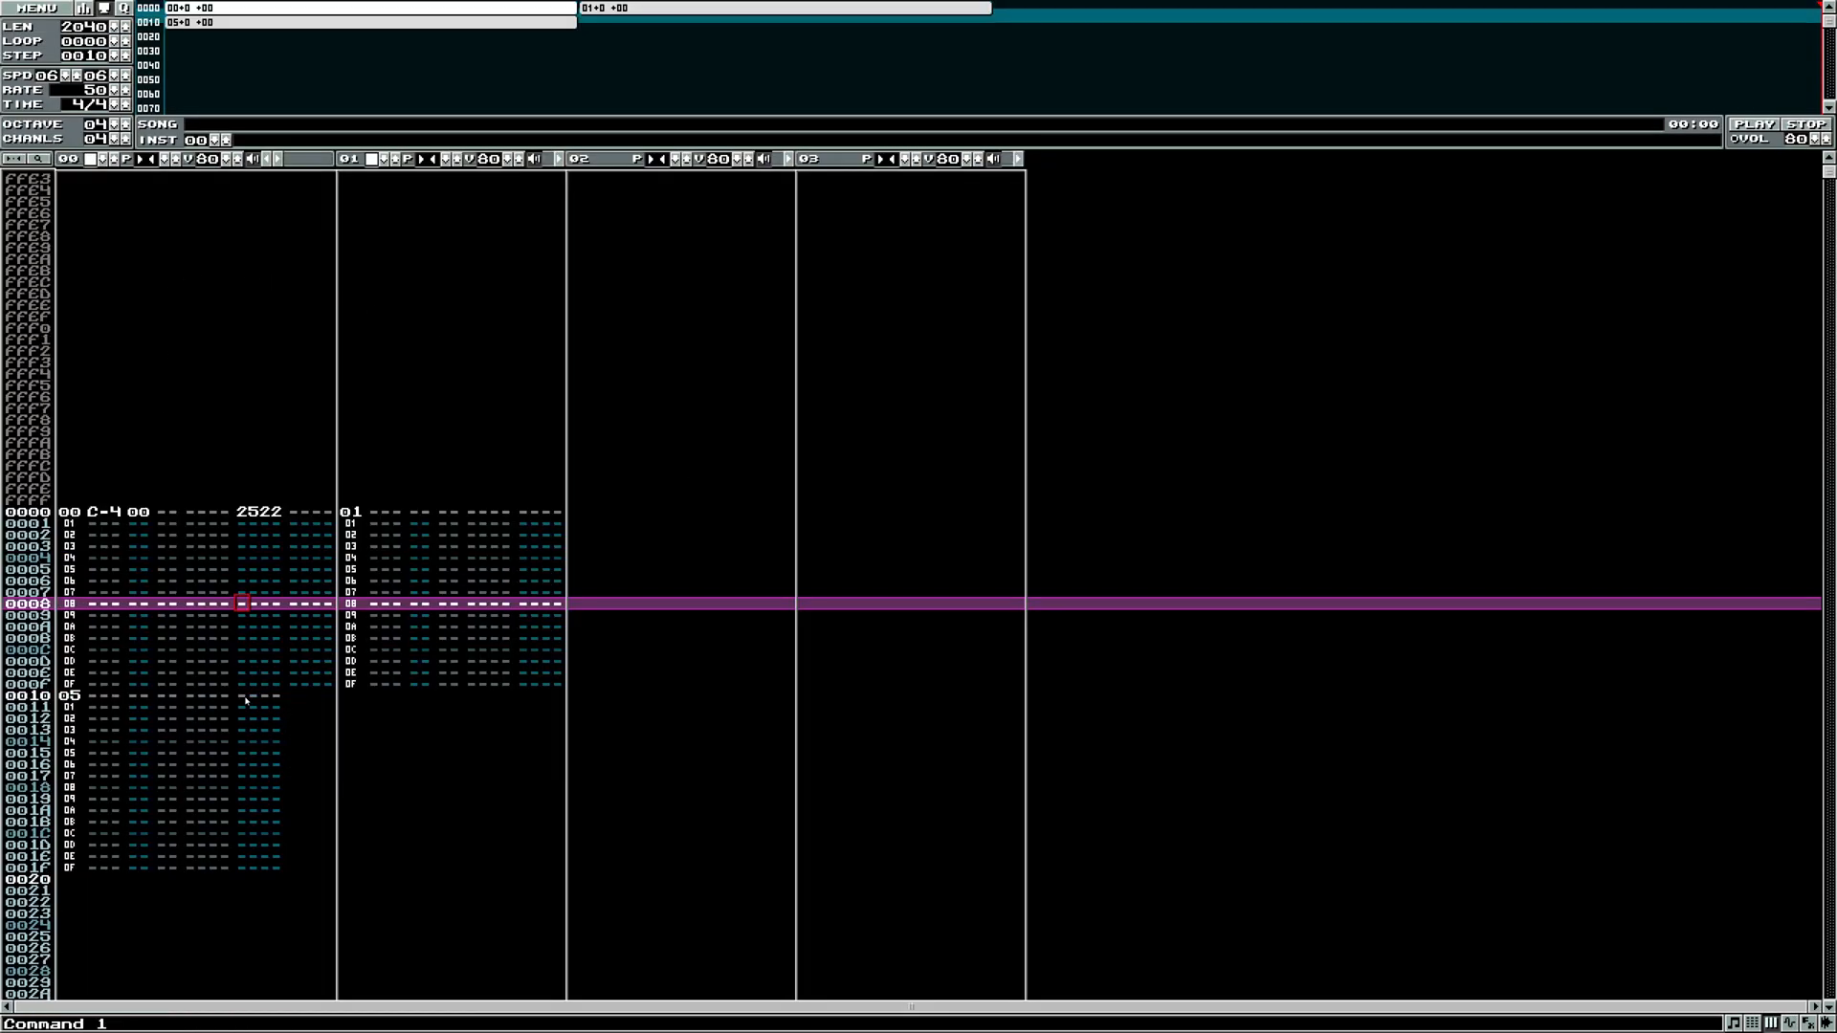
pyautogui.write('2500')
pyautogui.click(253, 593)
pyautogui.write('500')
pyautogui.click(268, 593)
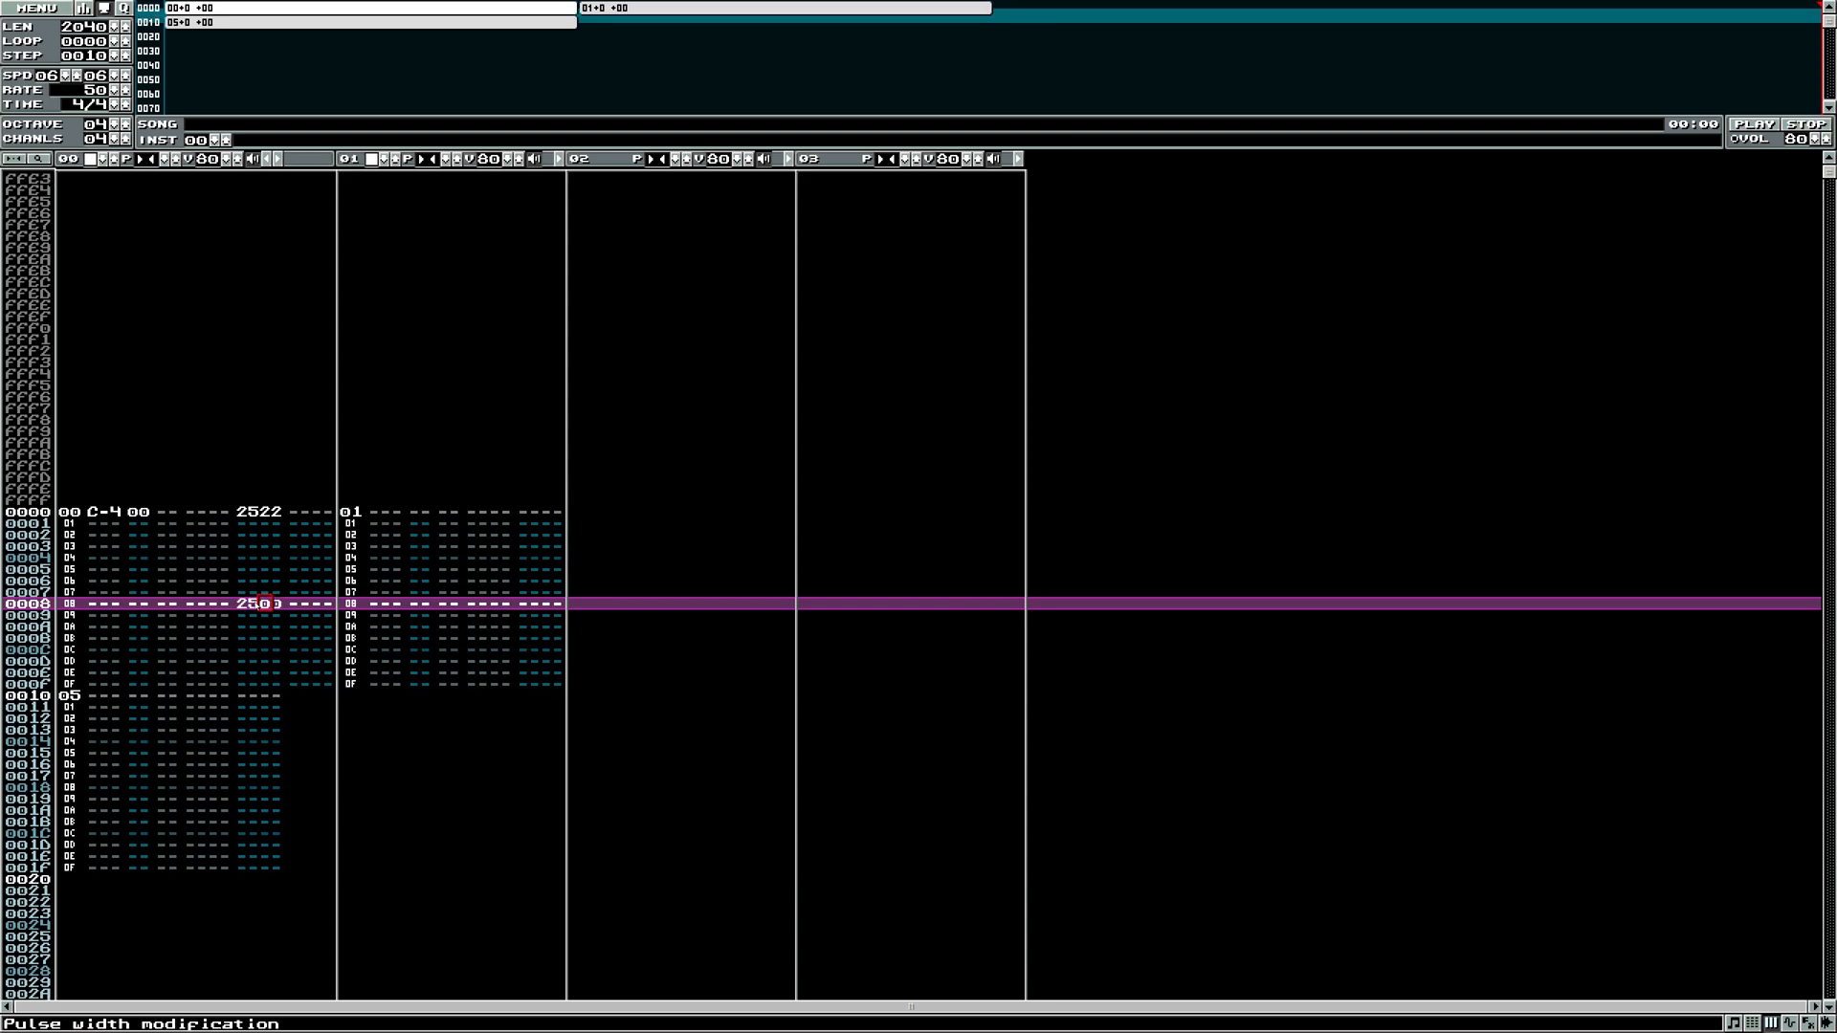
# - Examine the digits of the 2500 command on row 0008, and play pattern 00 with its pulse width modification commands
pyautogui.click(245, 604)
pyautogui.click(256, 603)
pyautogui.click(269, 604)
pyautogui.click(213, 604)
pyautogui.click(224, 615)
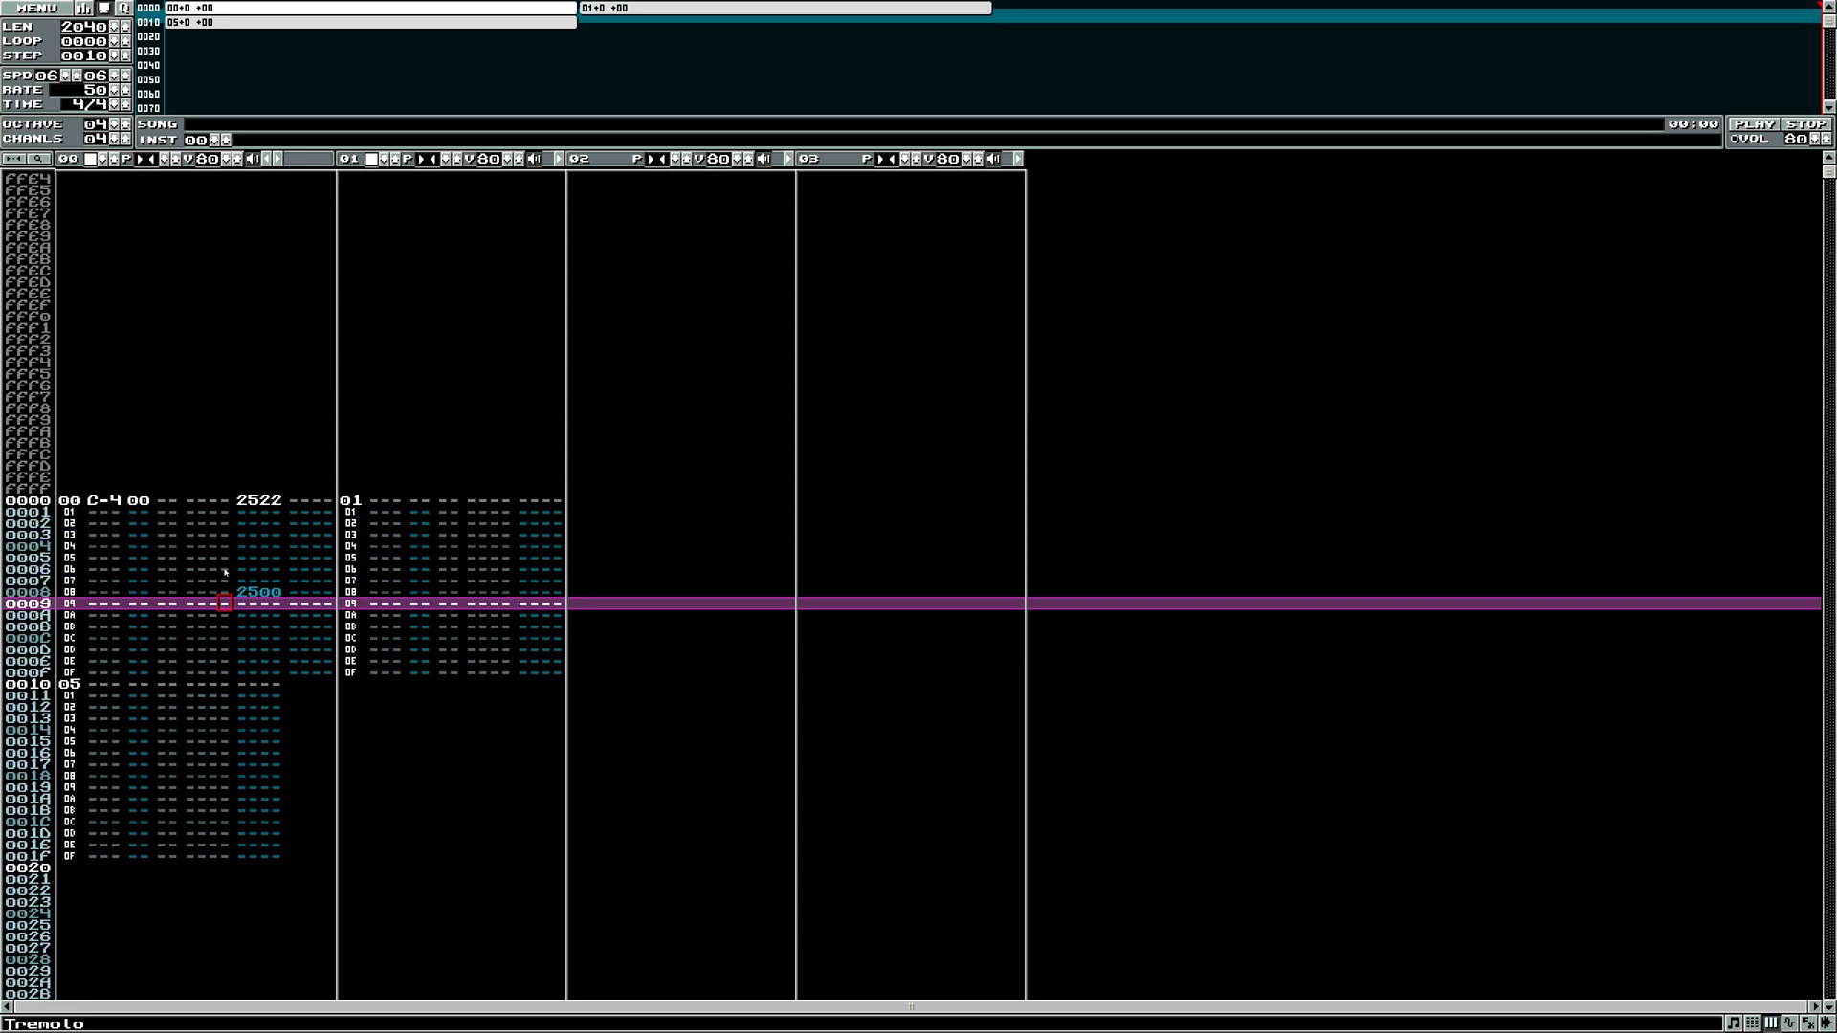
pyautogui.scroll(3, 220, 567)
pyautogui.scroll(2, 266, 698)
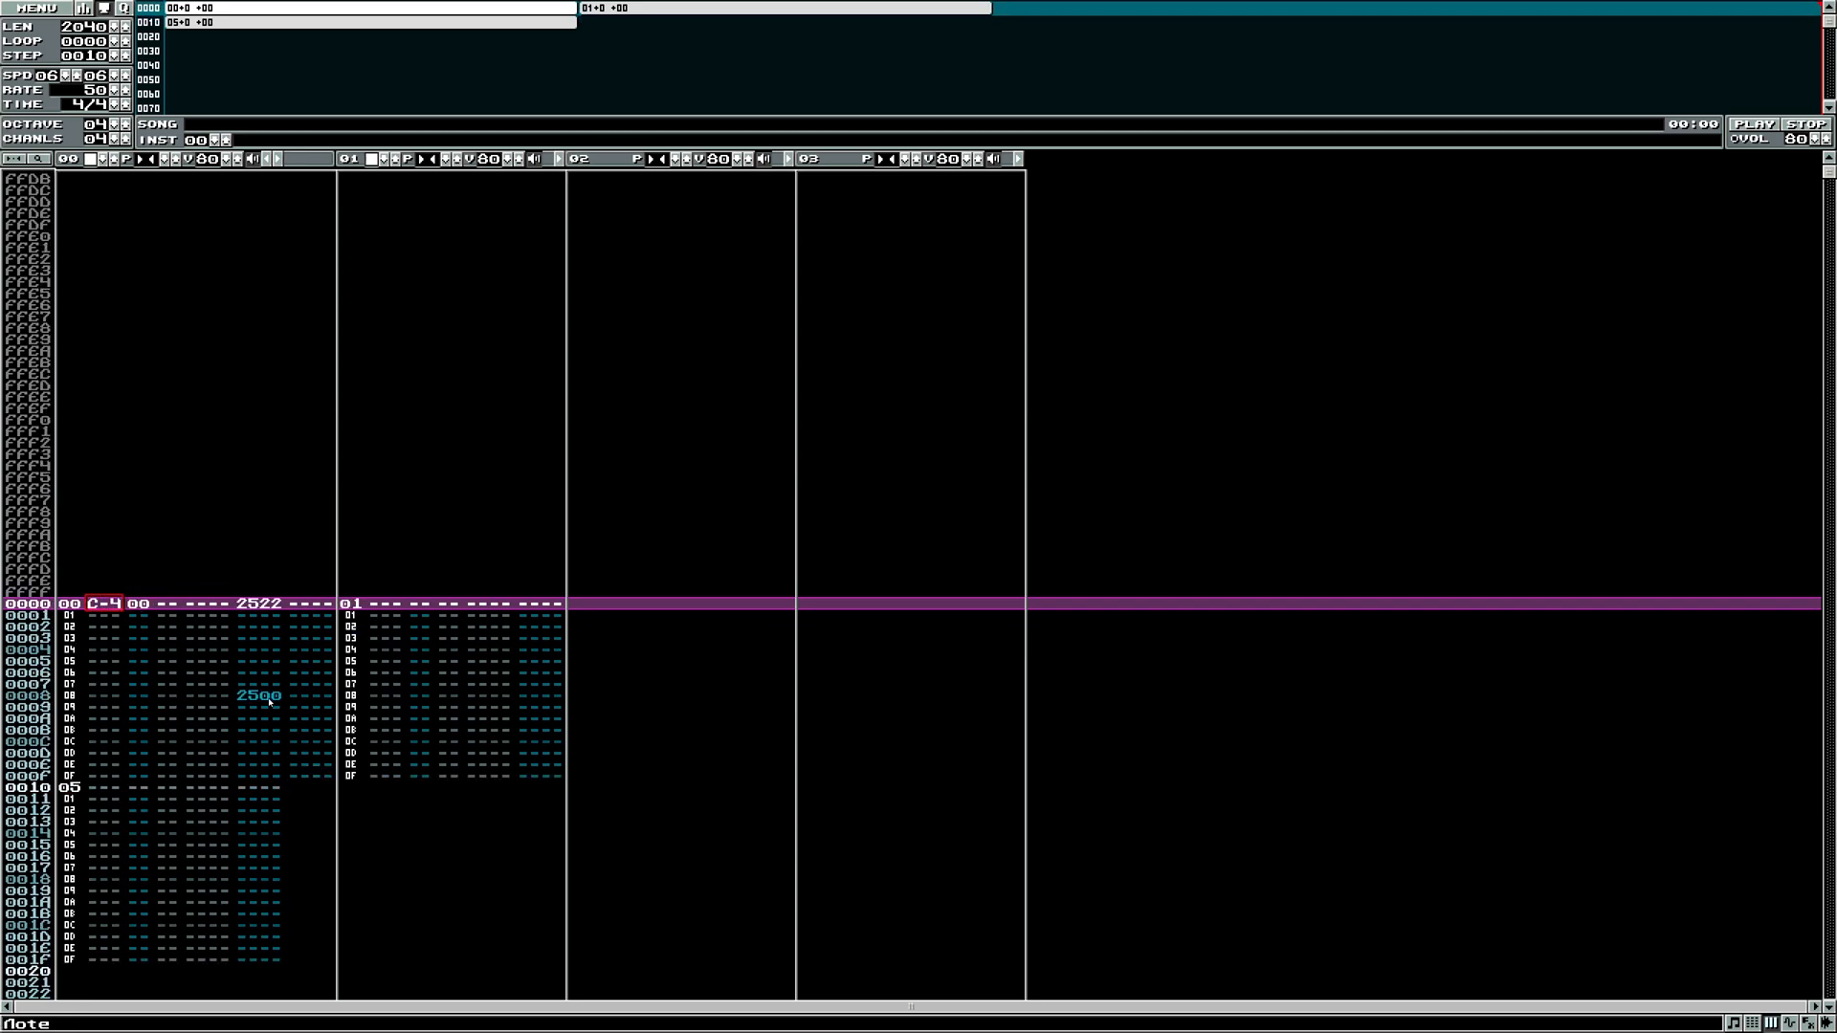
pyautogui.click(266, 698)
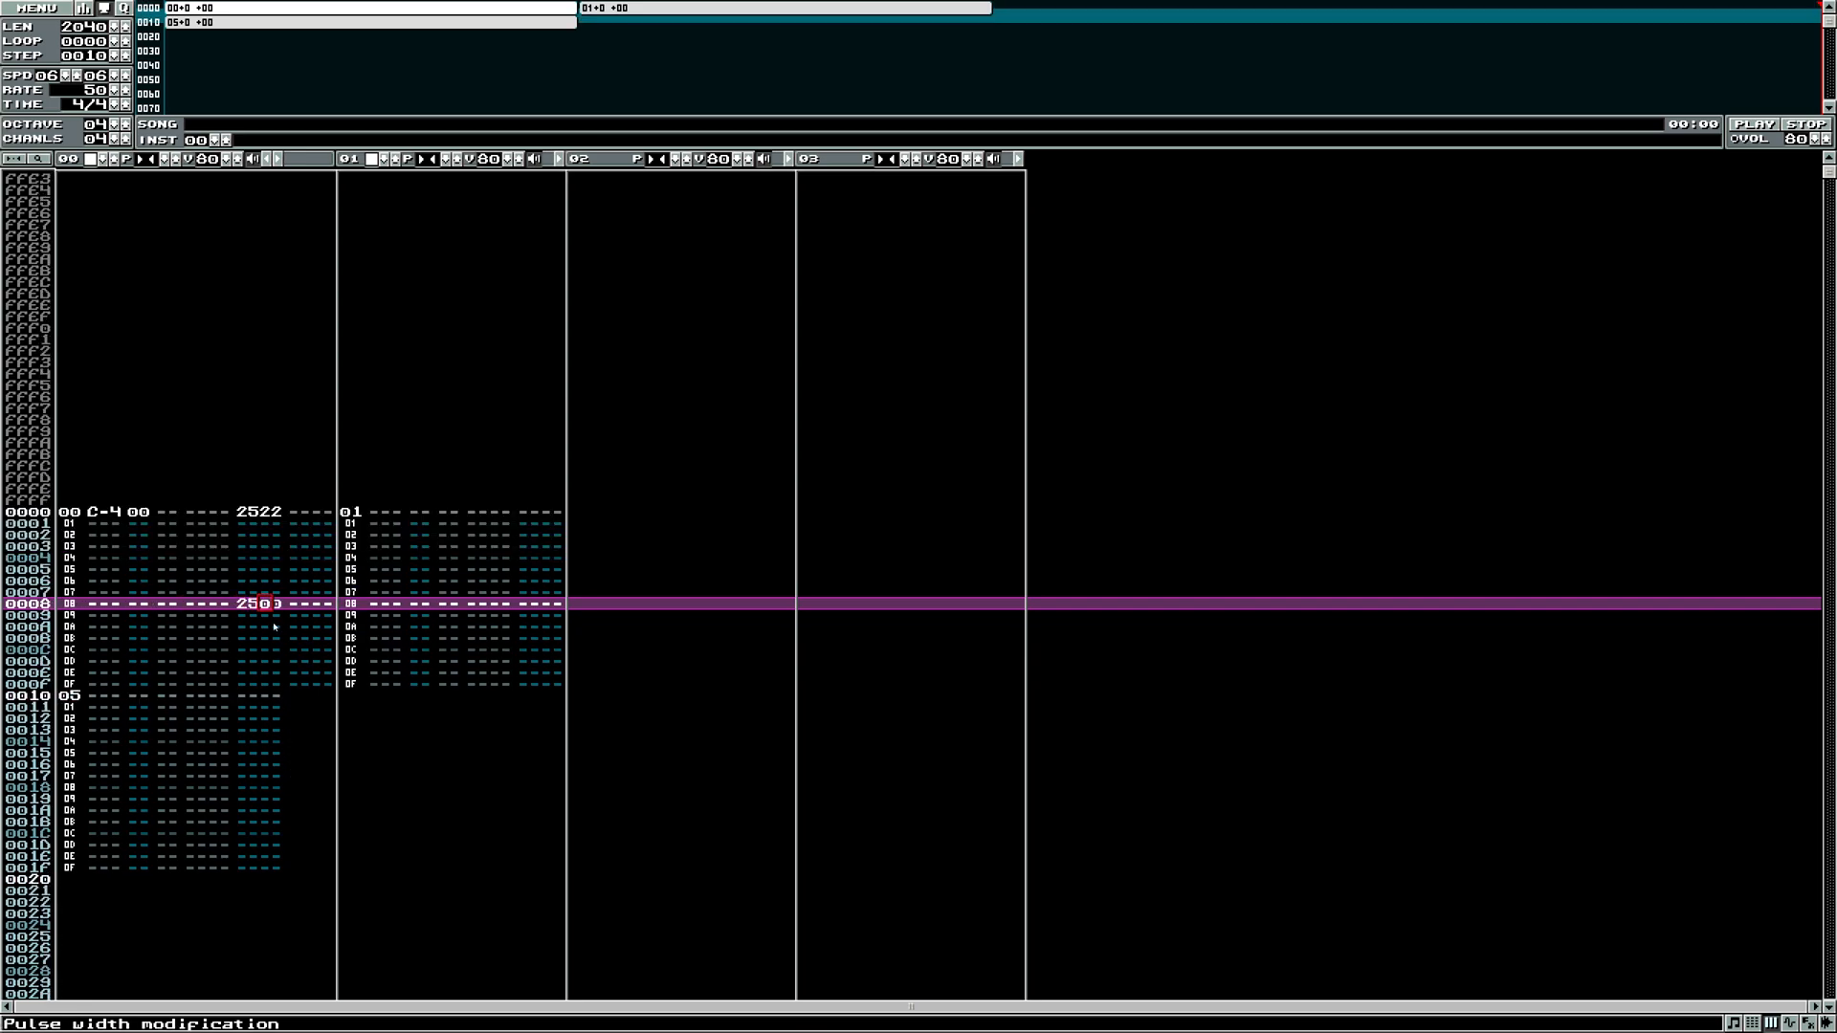
pyautogui.click(107, 515)
pyautogui.click(213, 709)
pyautogui.click(226, 603)
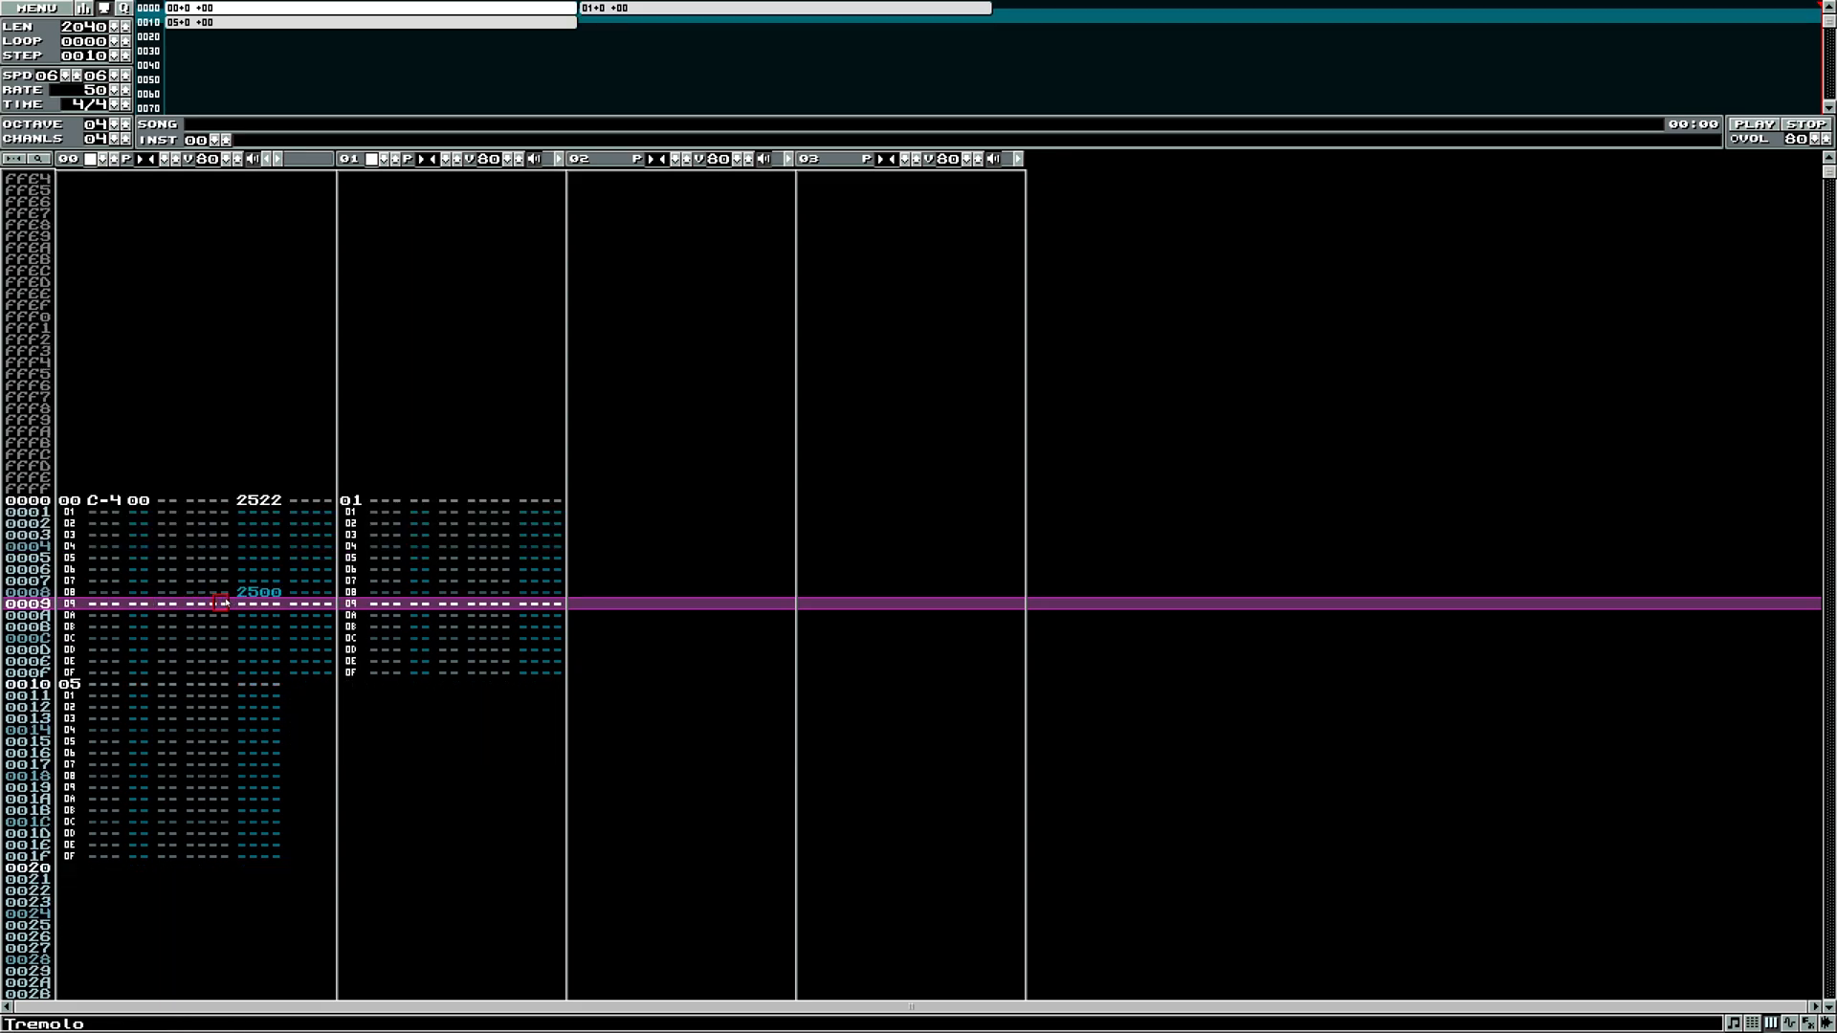
pyautogui.click(192, 603)
pyautogui.click(253, 594)
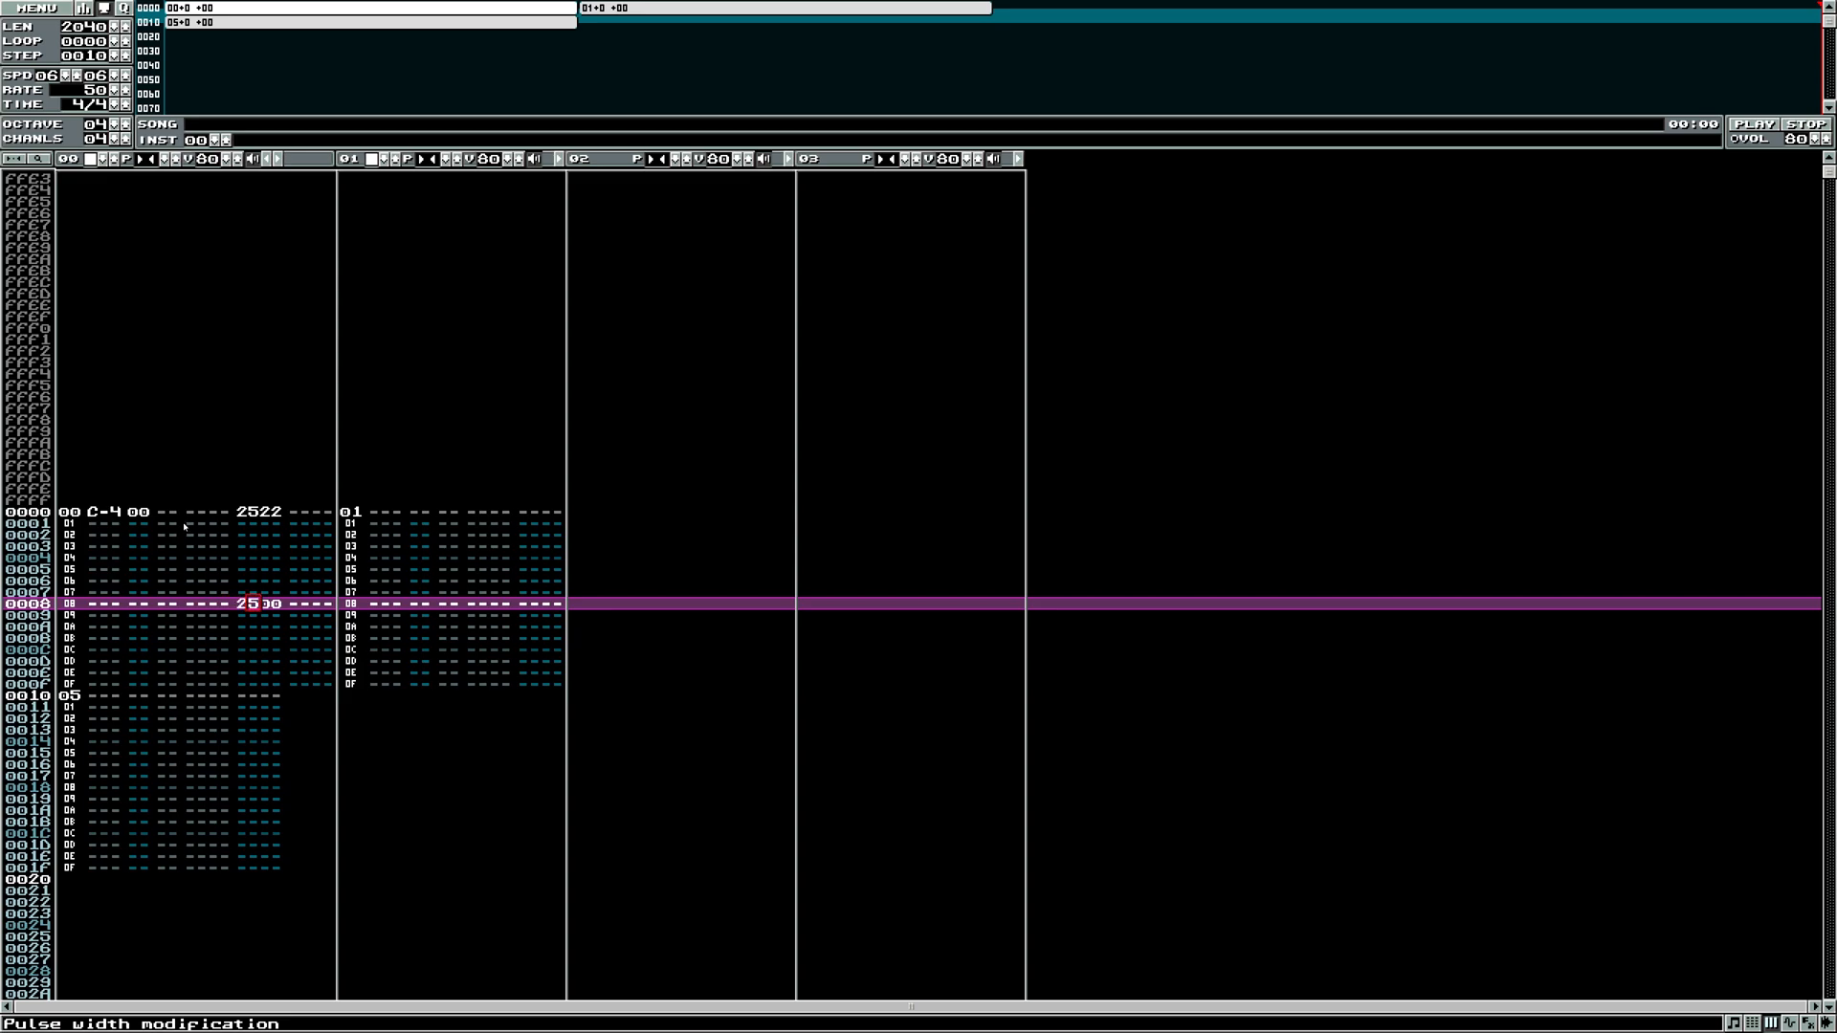
pyautogui.press('F5')
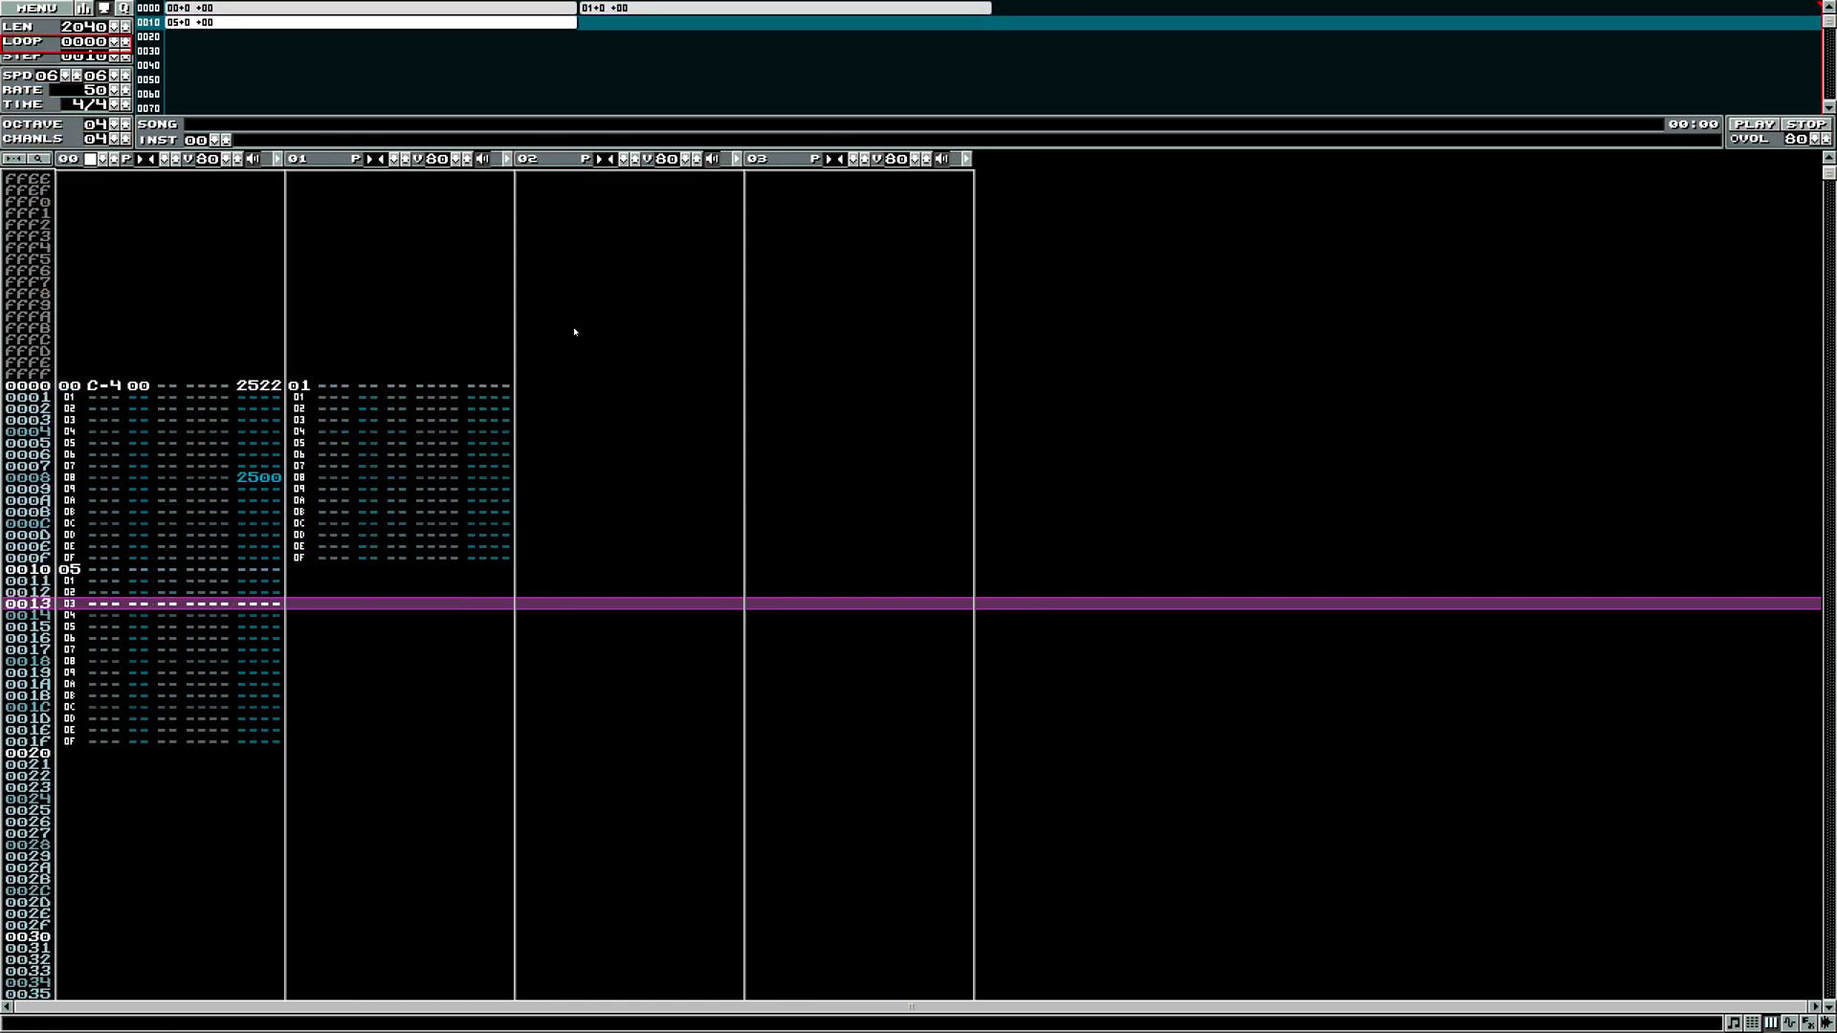
# - Change row 0000's pulse width modification command to 256F in pattern 00, and play the song before stopping it
pyautogui.click(267, 386)
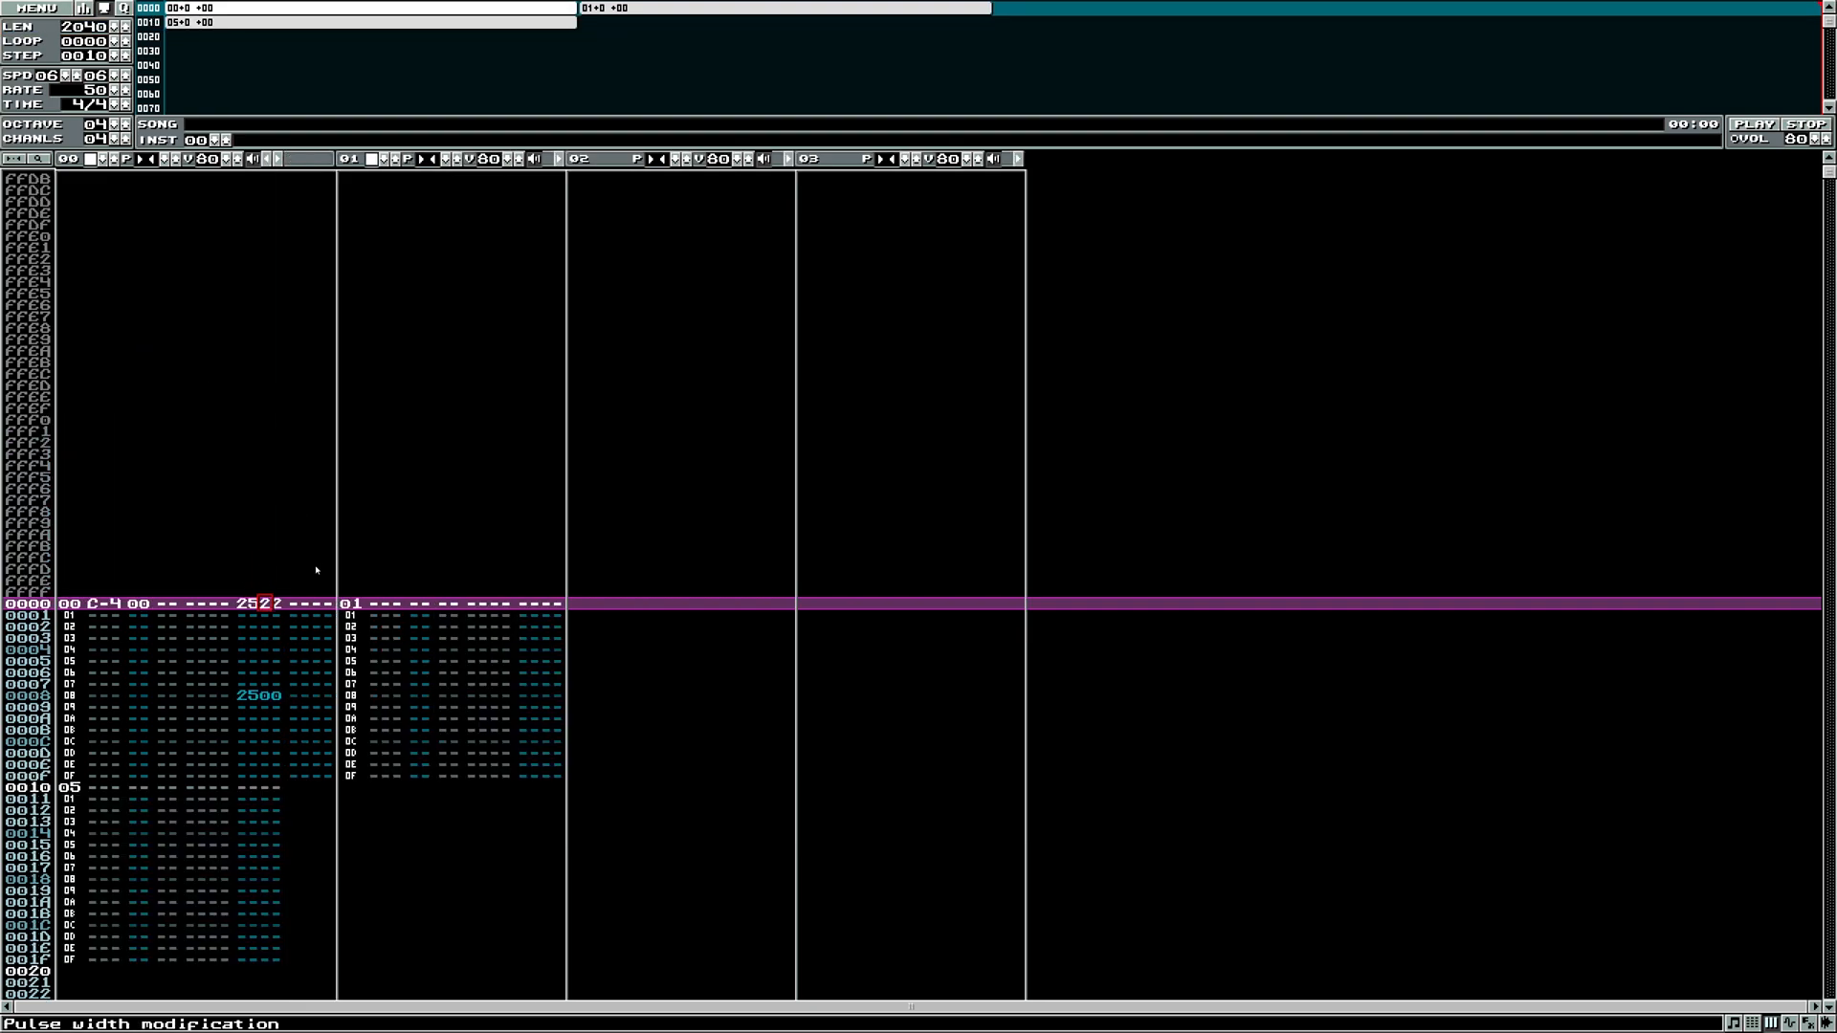
pyautogui.write('66')
pyautogui.click(1761, 127)
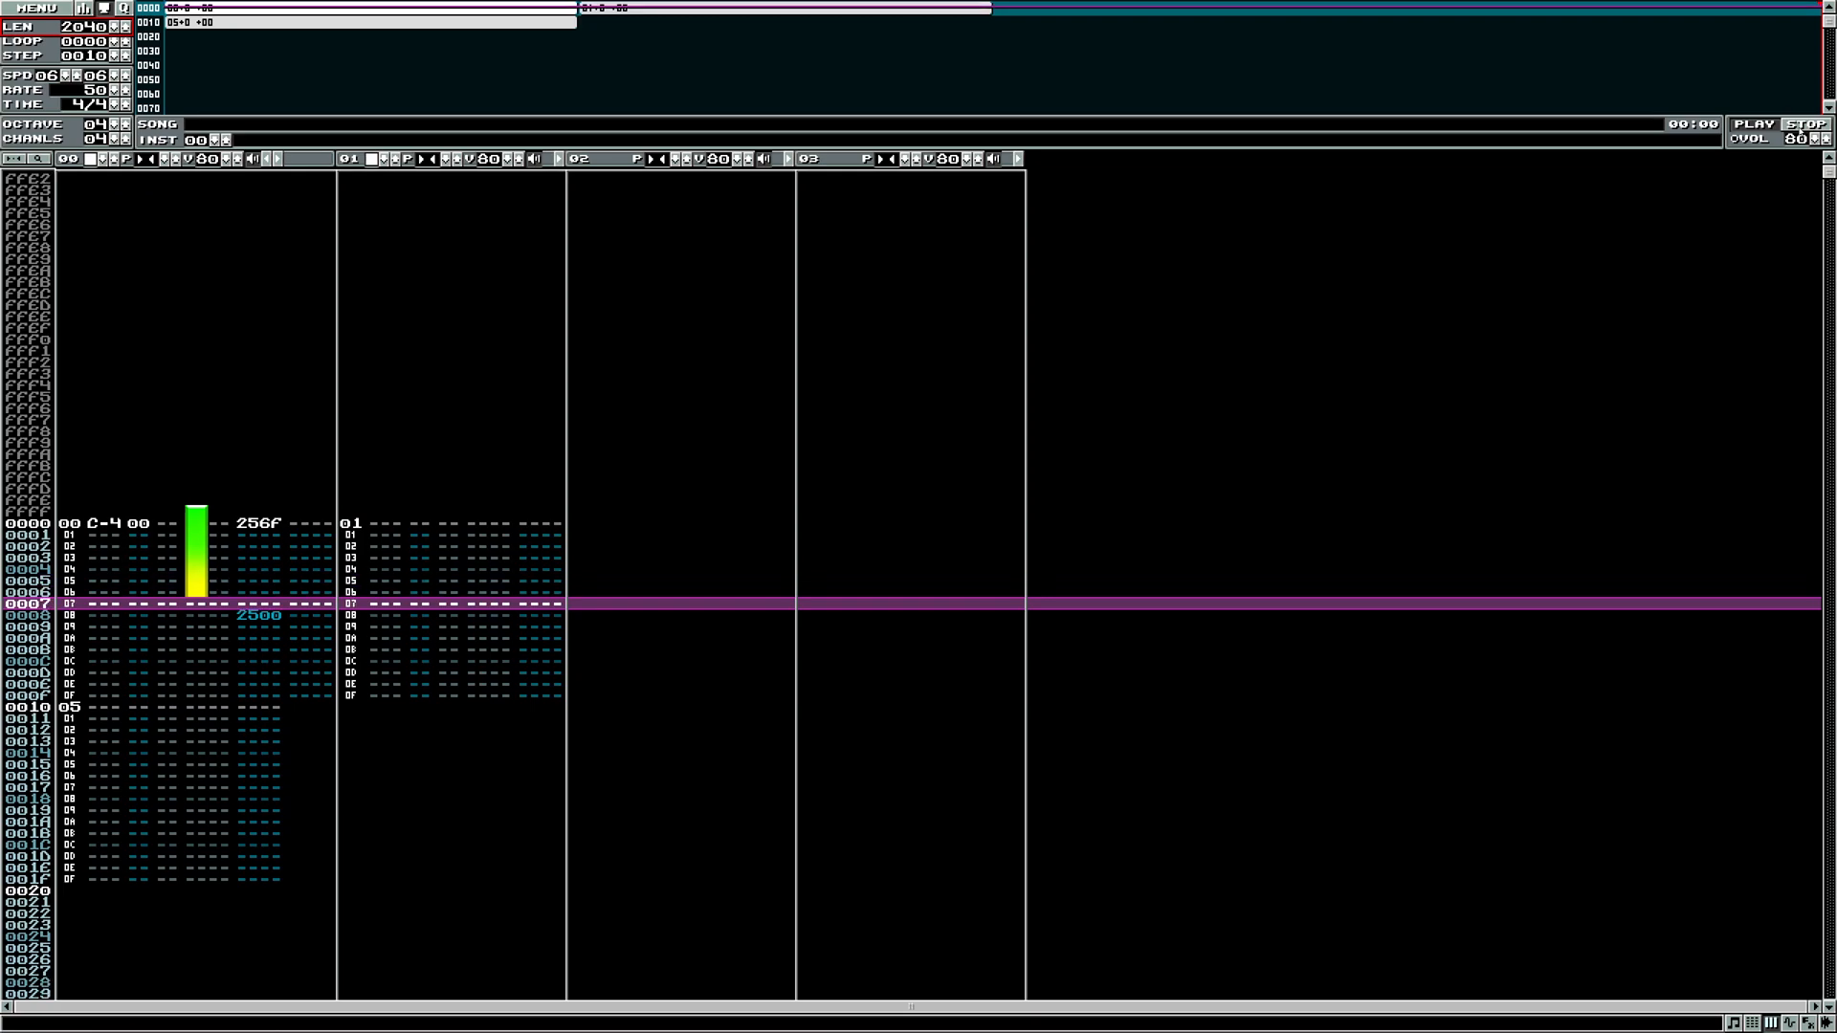
pyautogui.click(1800, 127)
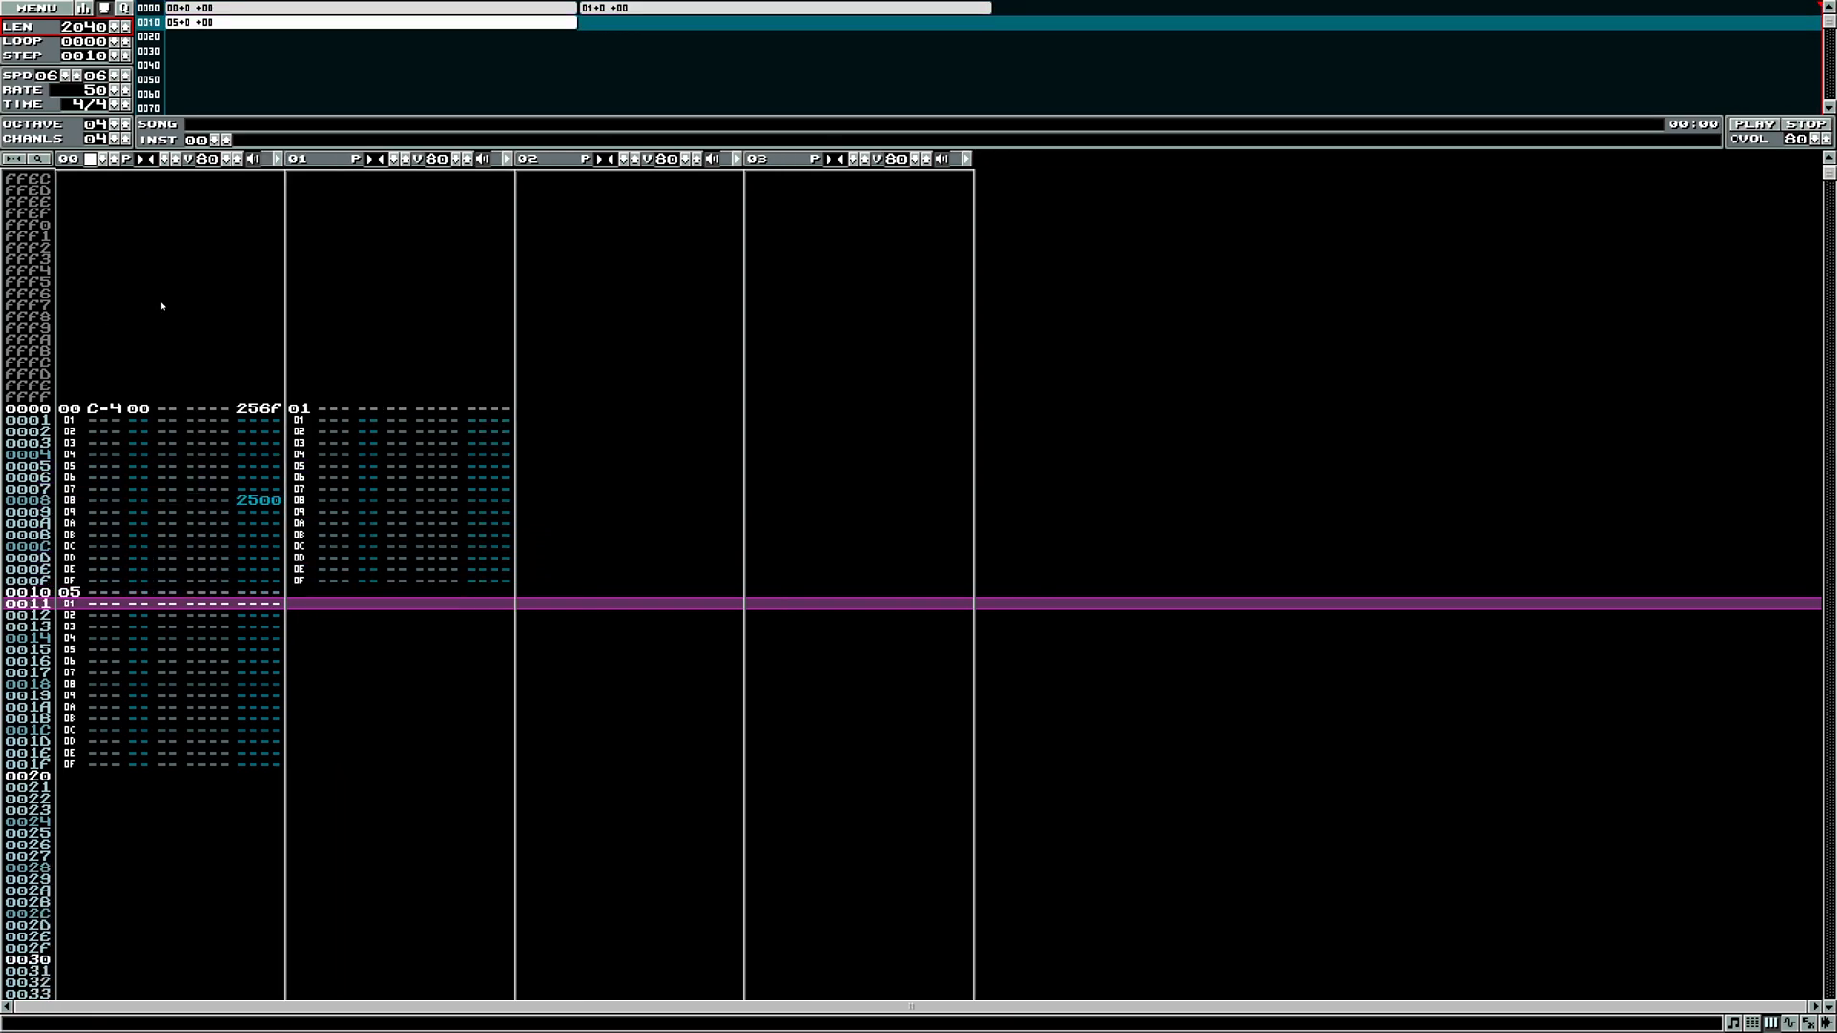
# - Remove channel 00's second command column and clear the note and both pulse width modification commands from pattern 00
pyautogui.click(212, 465)
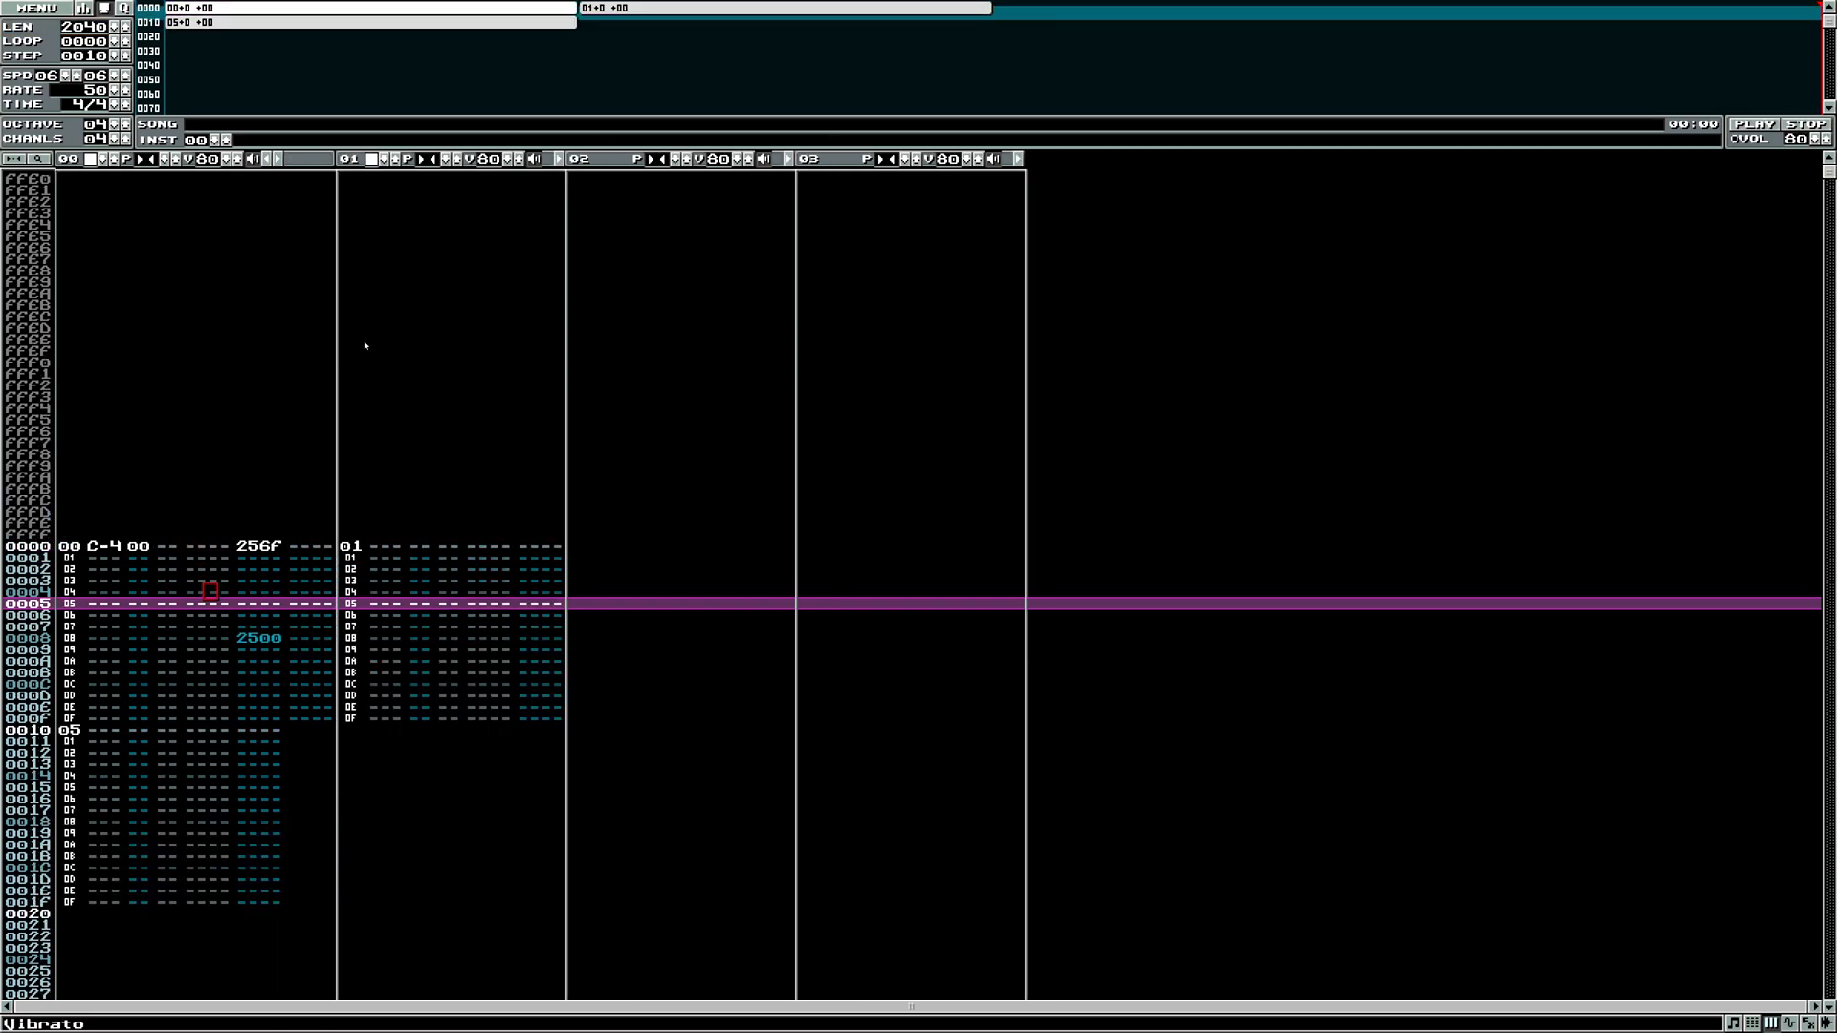
pyautogui.click(269, 159)
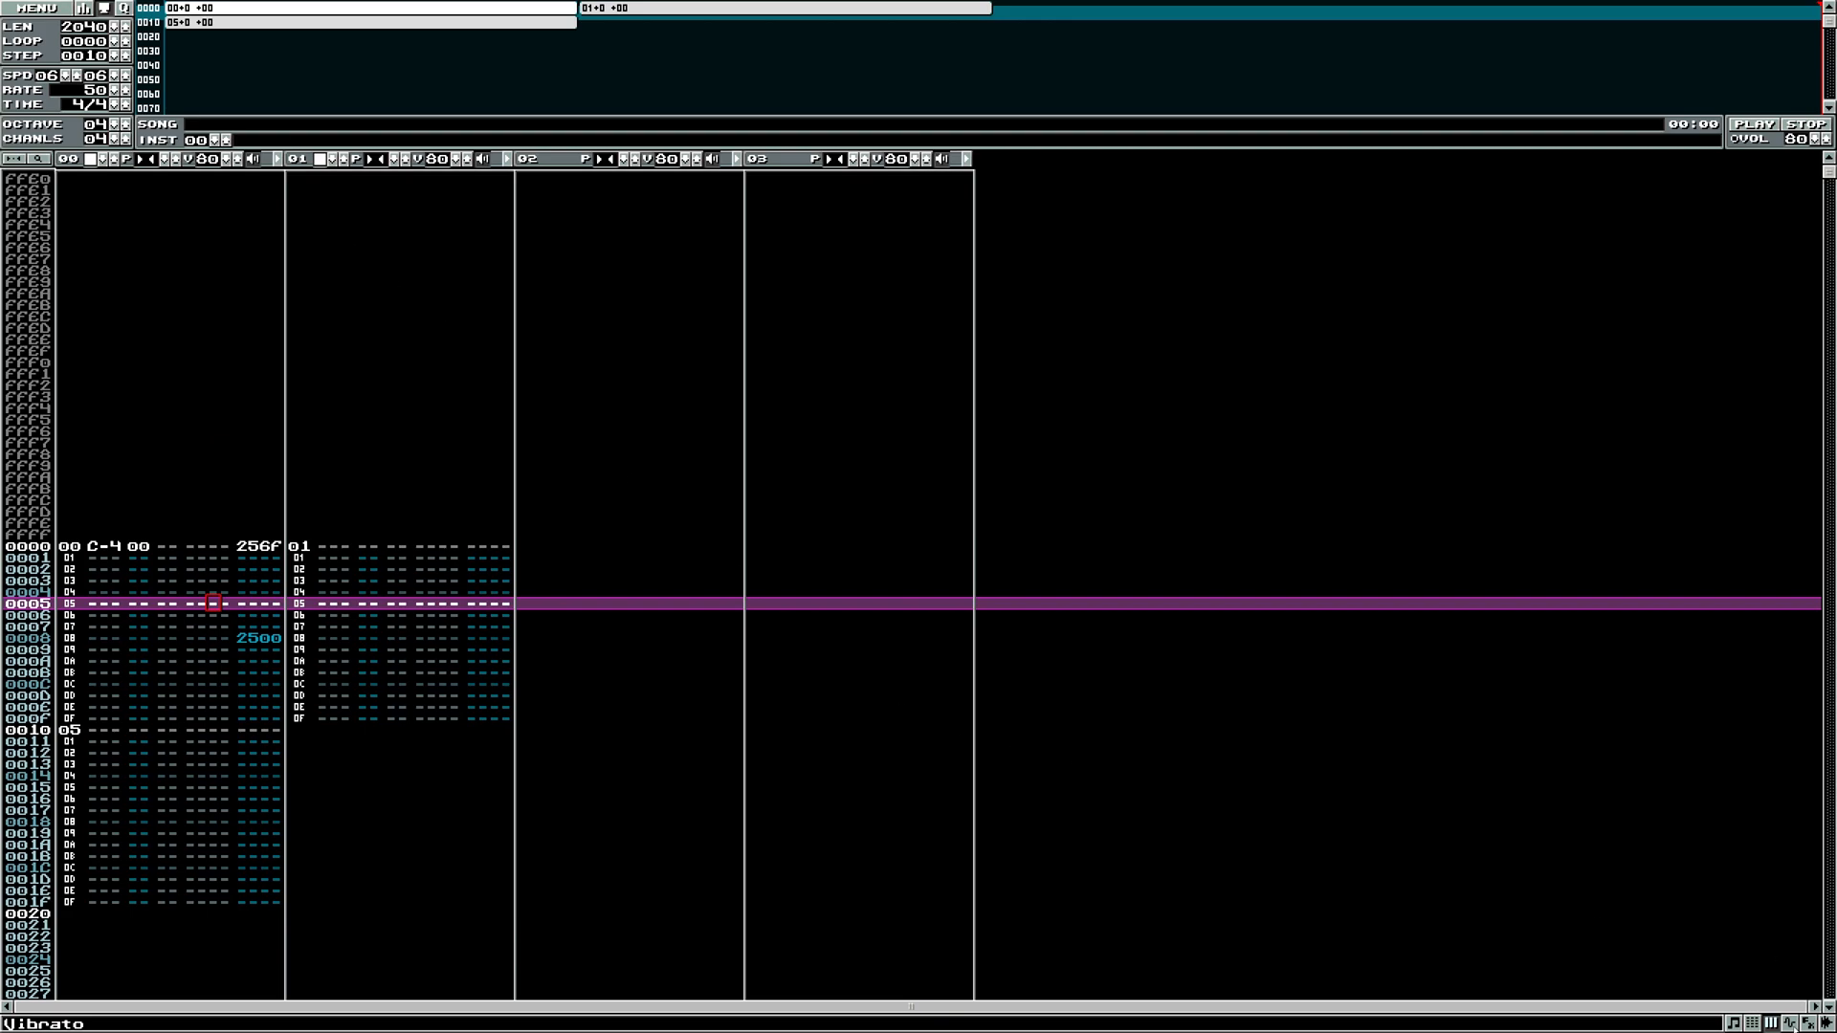
pyautogui.click(104, 549)
pyautogui.press('Delete')
pyautogui.click(242, 593)
pyautogui.press('Delete')
pyautogui.click(275, 681)
pyautogui.press('Delete')
# - Switch instrument 00's waveform from pulse to triangle and enable volume key scaling
pyautogui.click(1787, 1025)
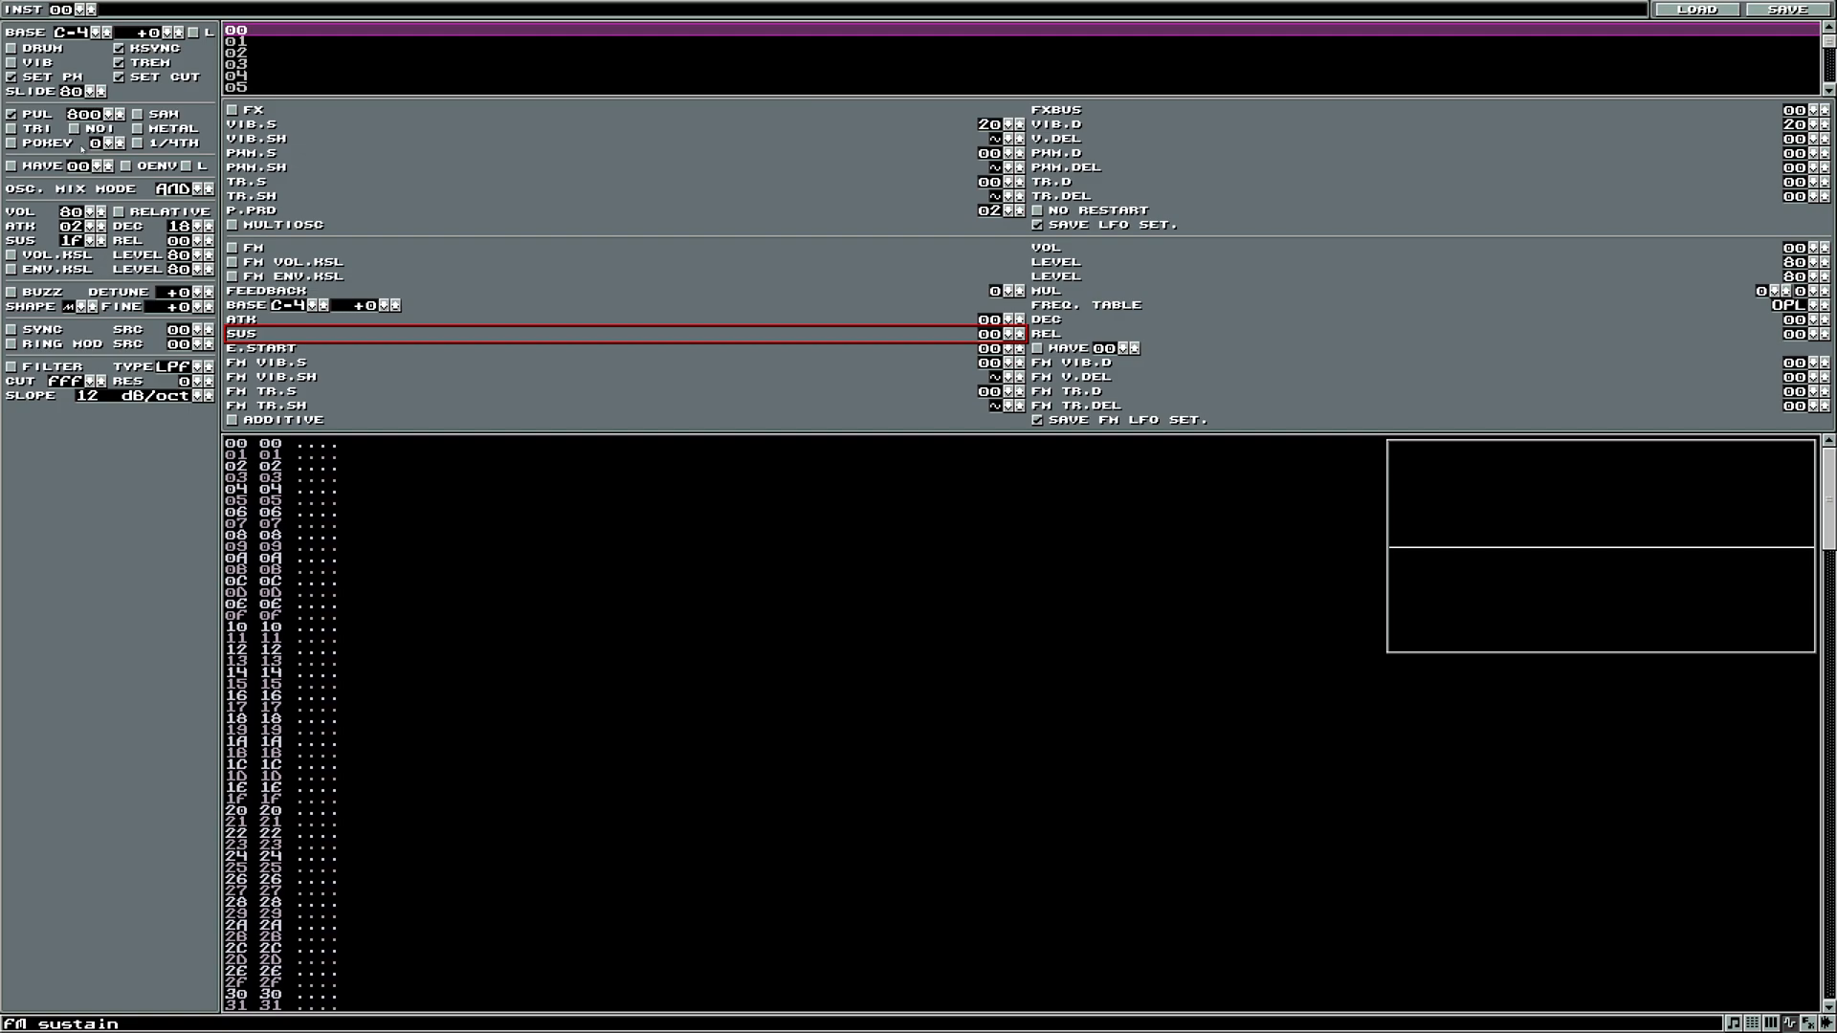
pyautogui.click(11, 128)
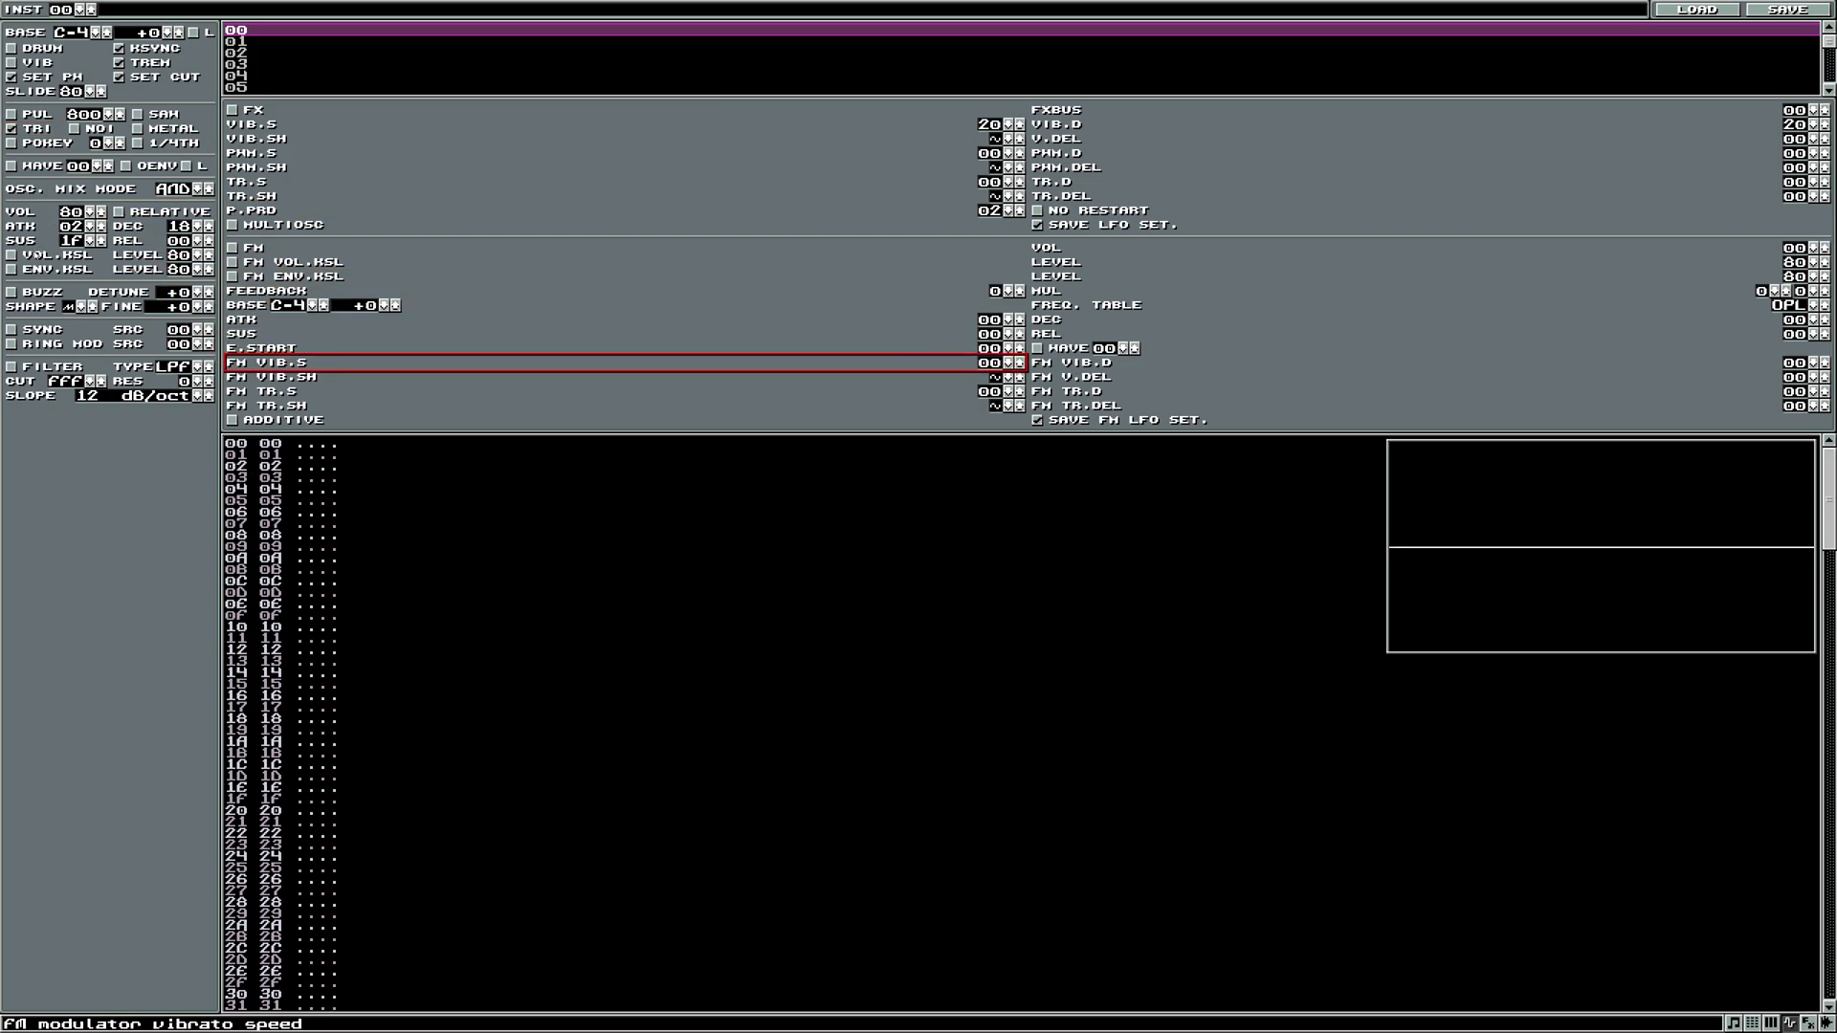
pyautogui.click(10, 254)
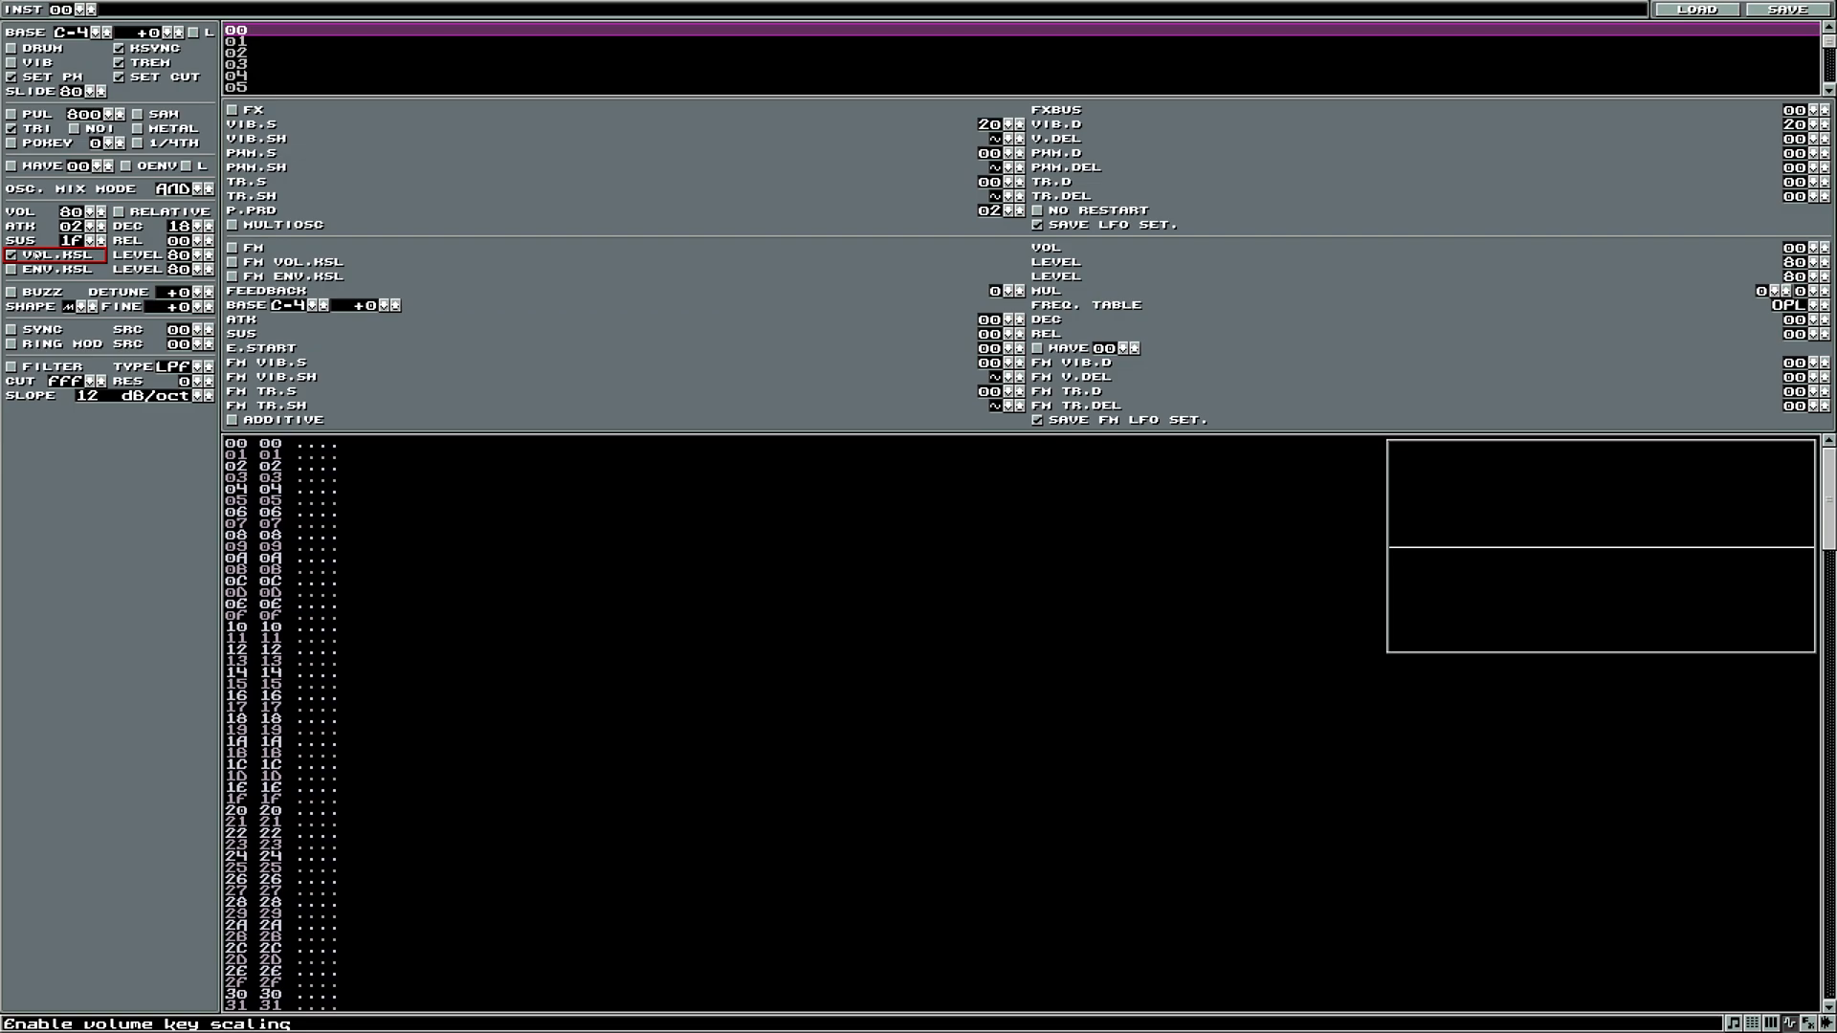
# - Audition instrument 00 at low and high notes, comparing the waveform's amplitude on the oscilloscope
pyautogui.press('n')
pyautogui.press('v')
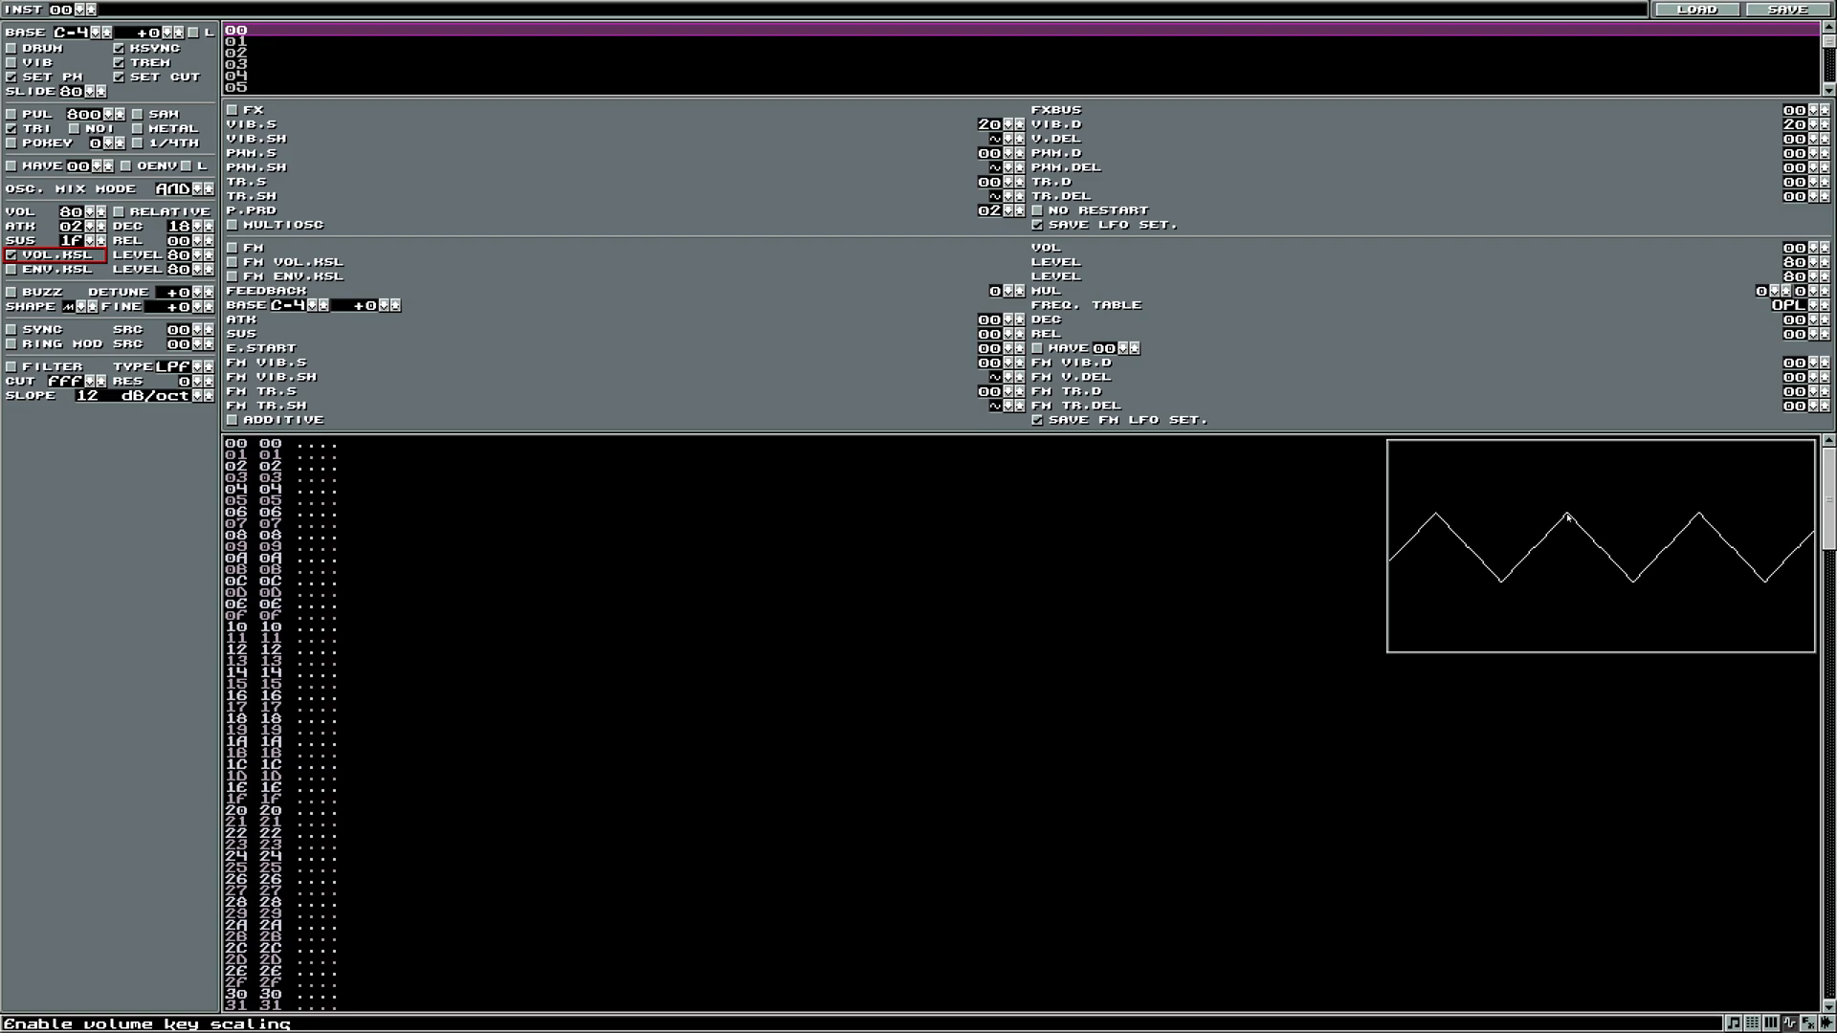
pyautogui.press('y')
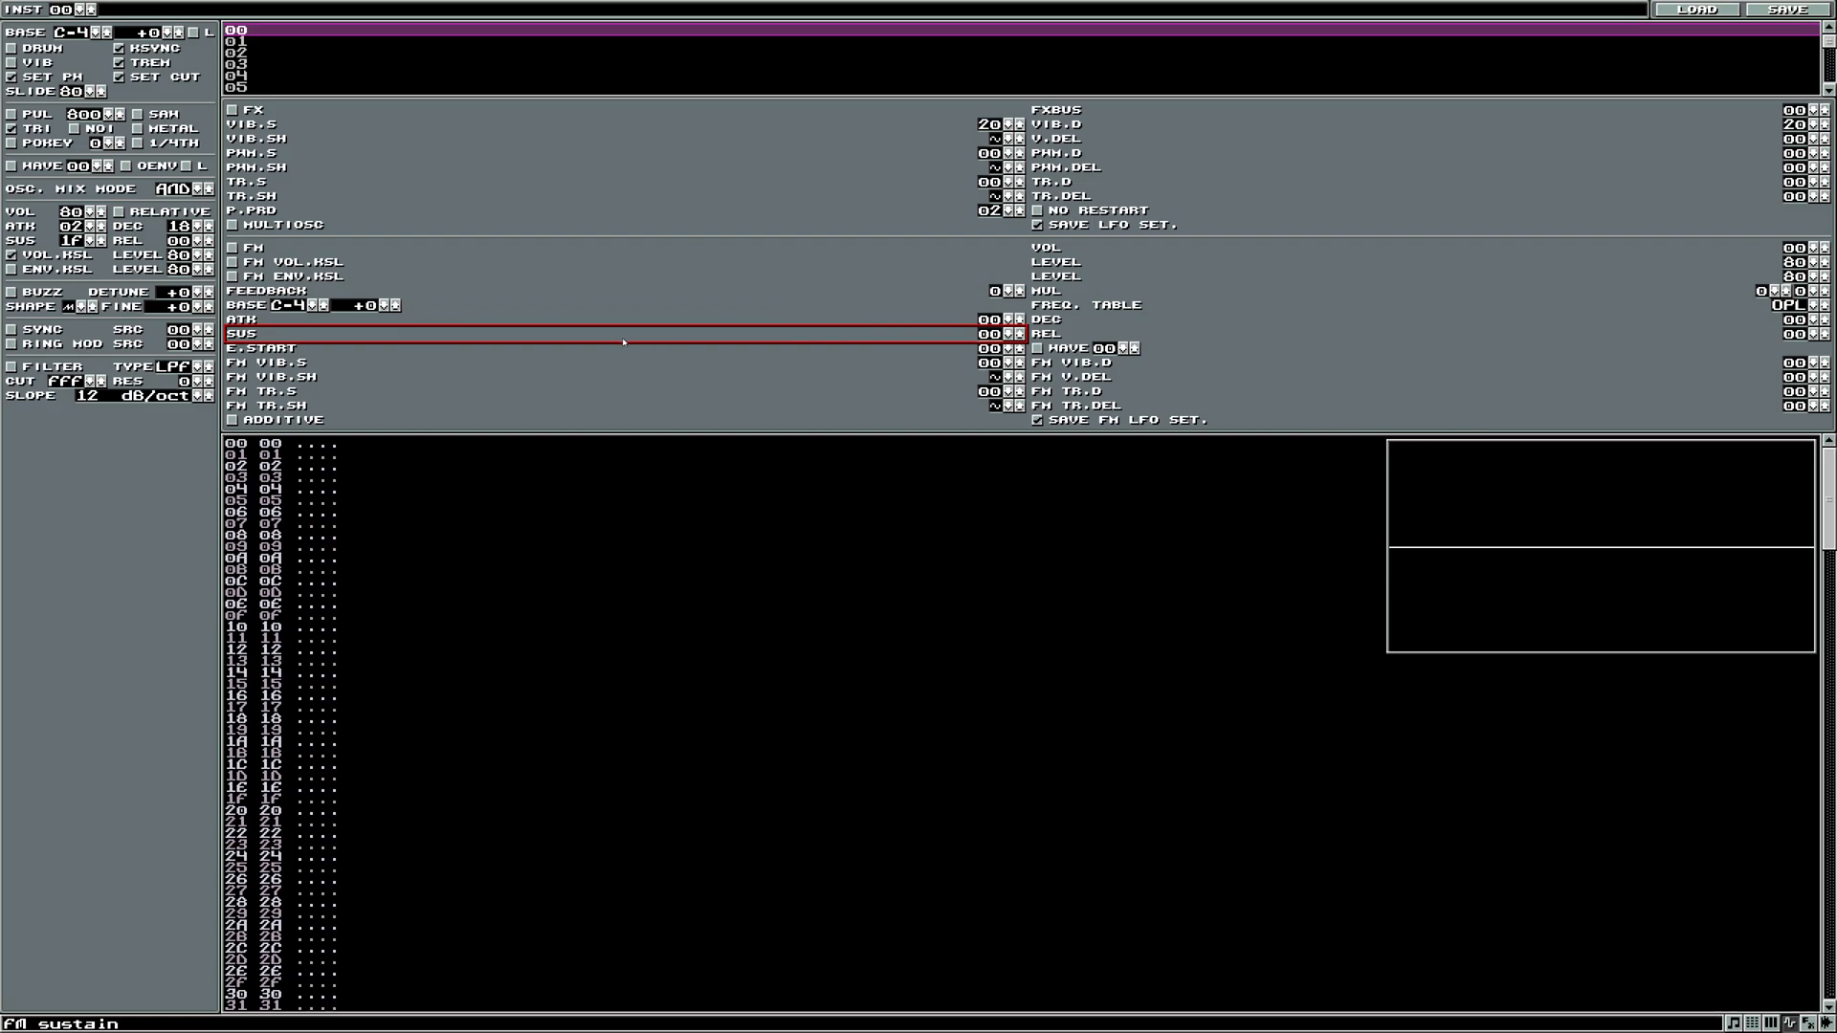
pyautogui.press('z')
pyautogui.press('z')
pyautogui.press('z')
# - Return to the pattern editor, set the octave to 03 and enter a C-3 note on row 0000 of pattern 00
pyautogui.press('F2')
pyautogui.click(105, 506)
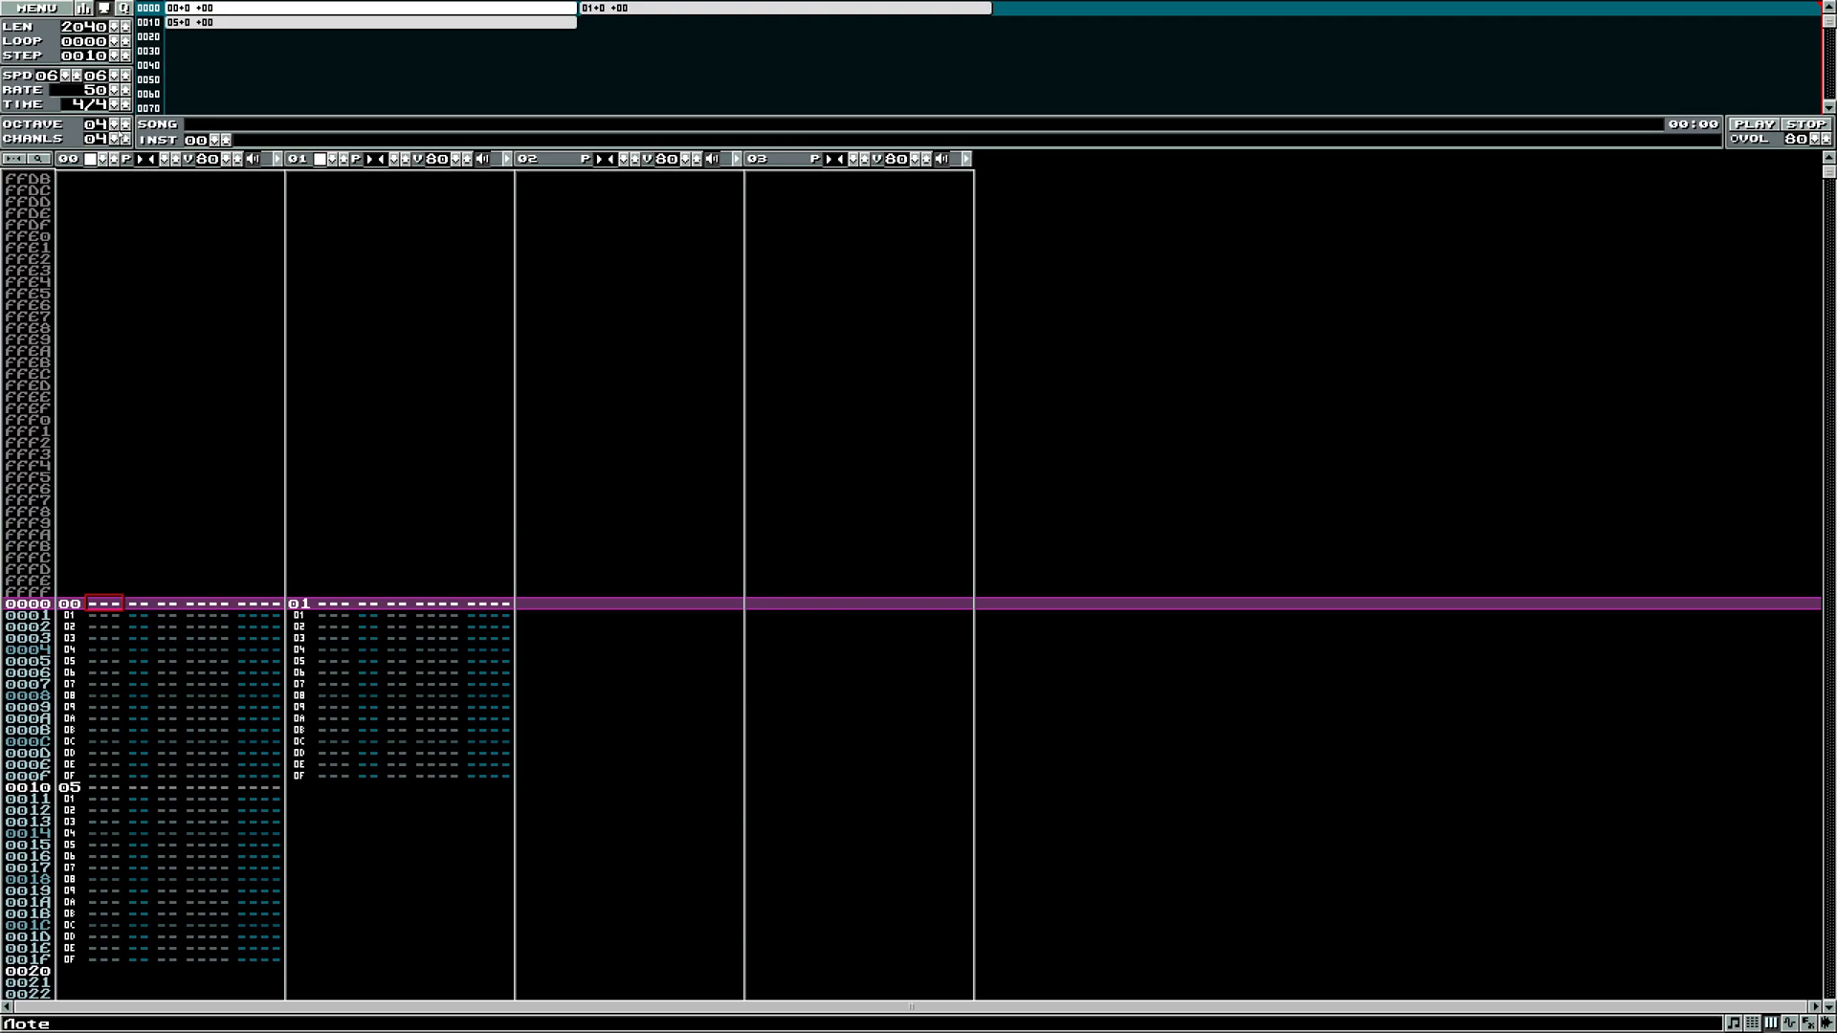
pyautogui.click(113, 126)
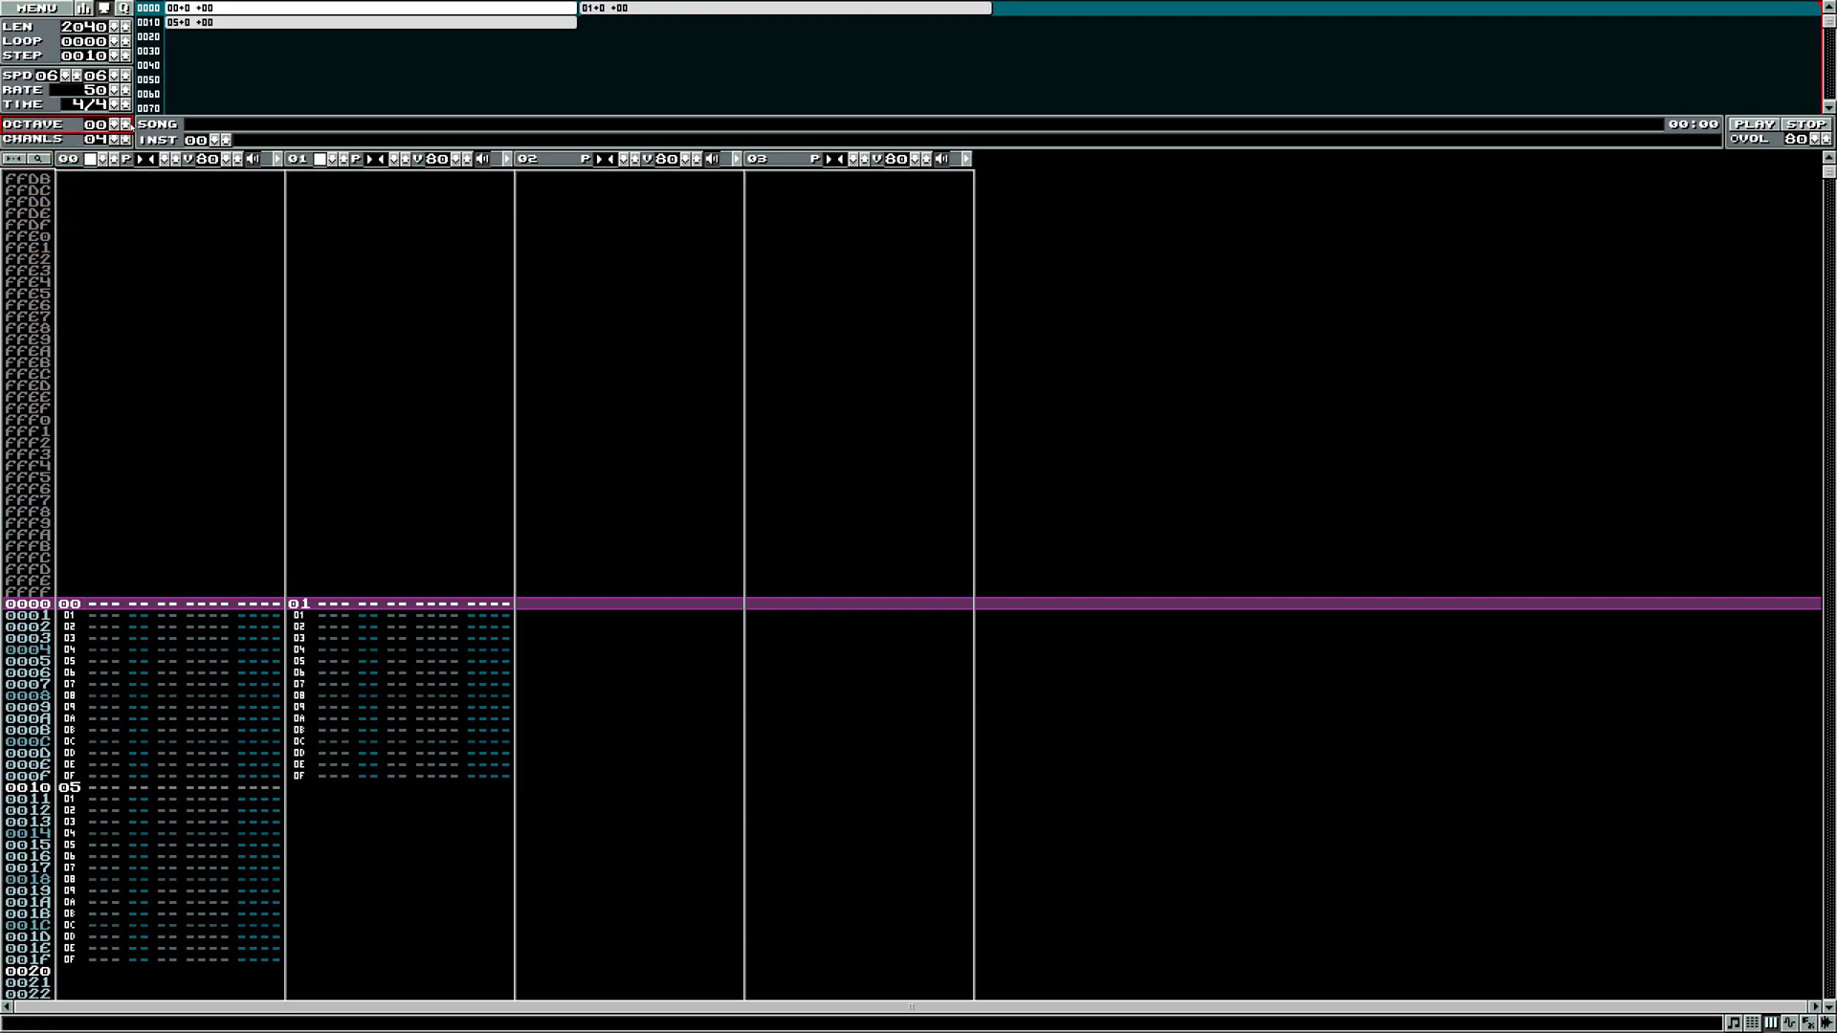
pyautogui.click(125, 126)
pyautogui.click(115, 126)
pyautogui.click(123, 602)
pyautogui.press('z')
# - Set the octave to 04 and enter a C-4 note on row 000B of pattern 00
pyautogui.press('Down')
pyautogui.press('Down')
pyautogui.press('Down')
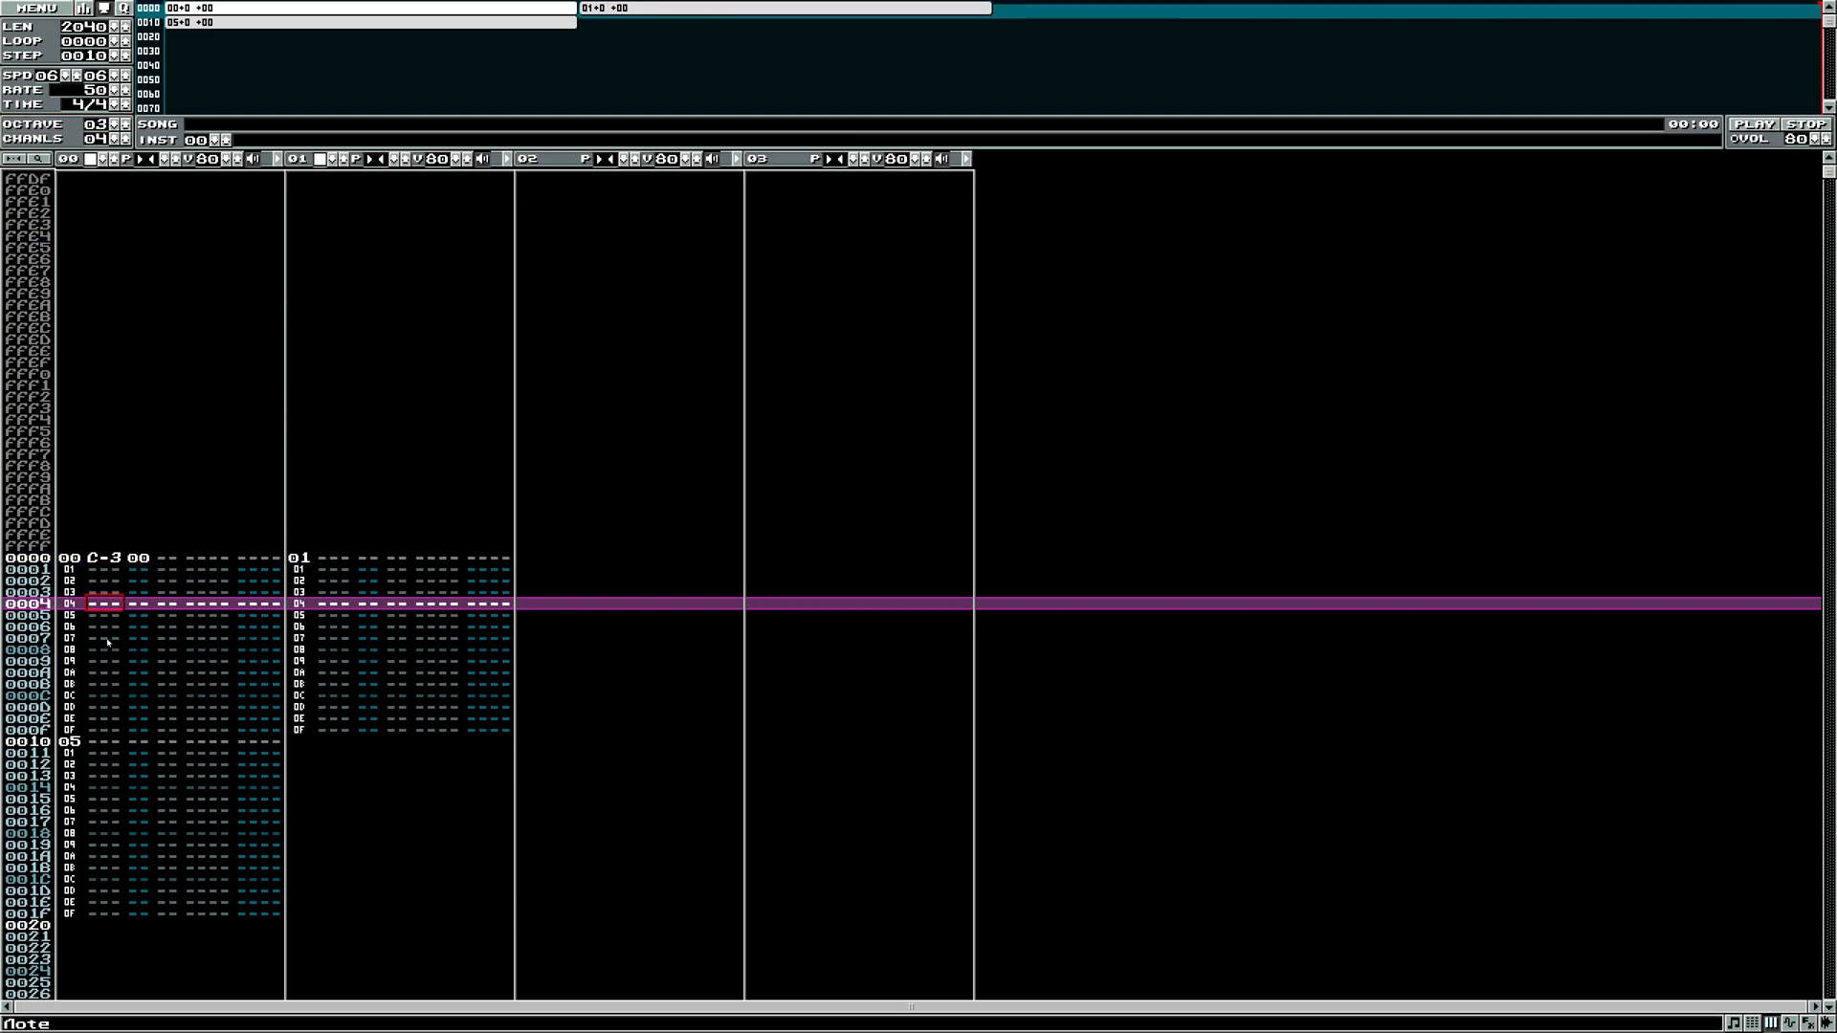
pyautogui.click(125, 125)
pyautogui.click(93, 604)
pyautogui.click(101, 685)
pyautogui.press('z')
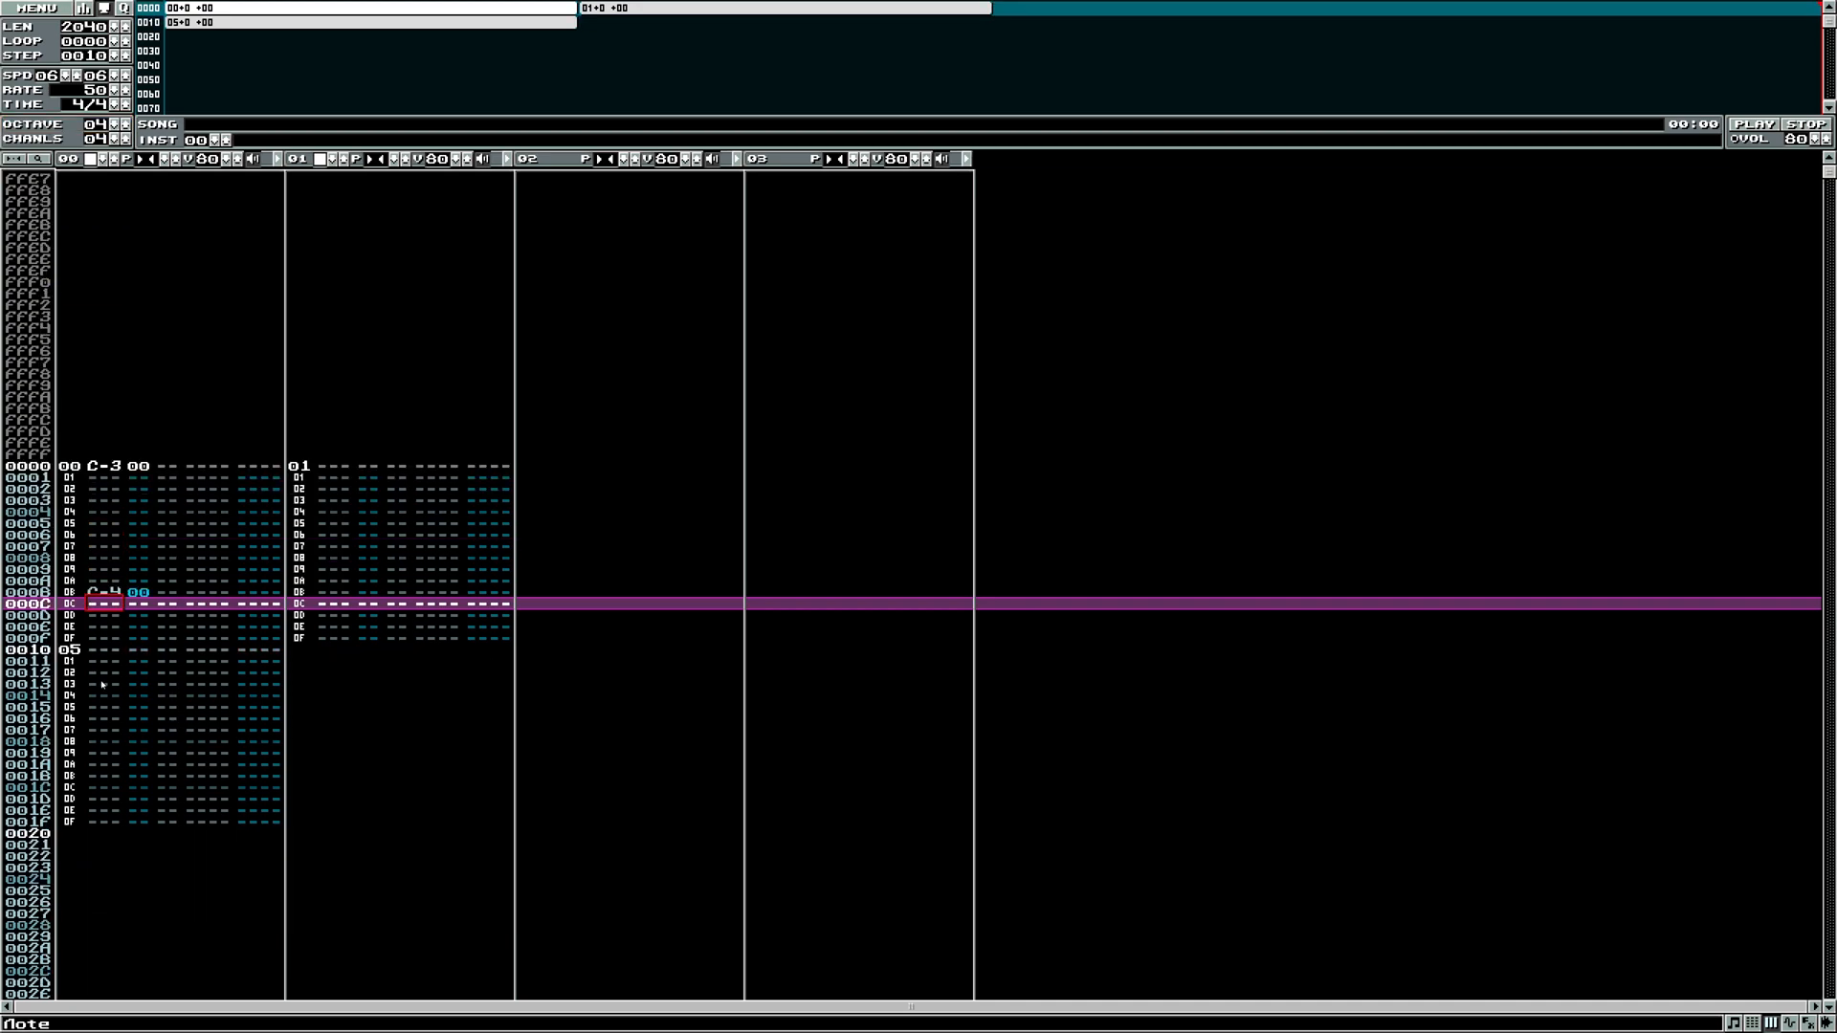
# - Play the song while viewing instrument 00's oscilloscope, and return to the pattern editor
pyautogui.click(1752, 128)
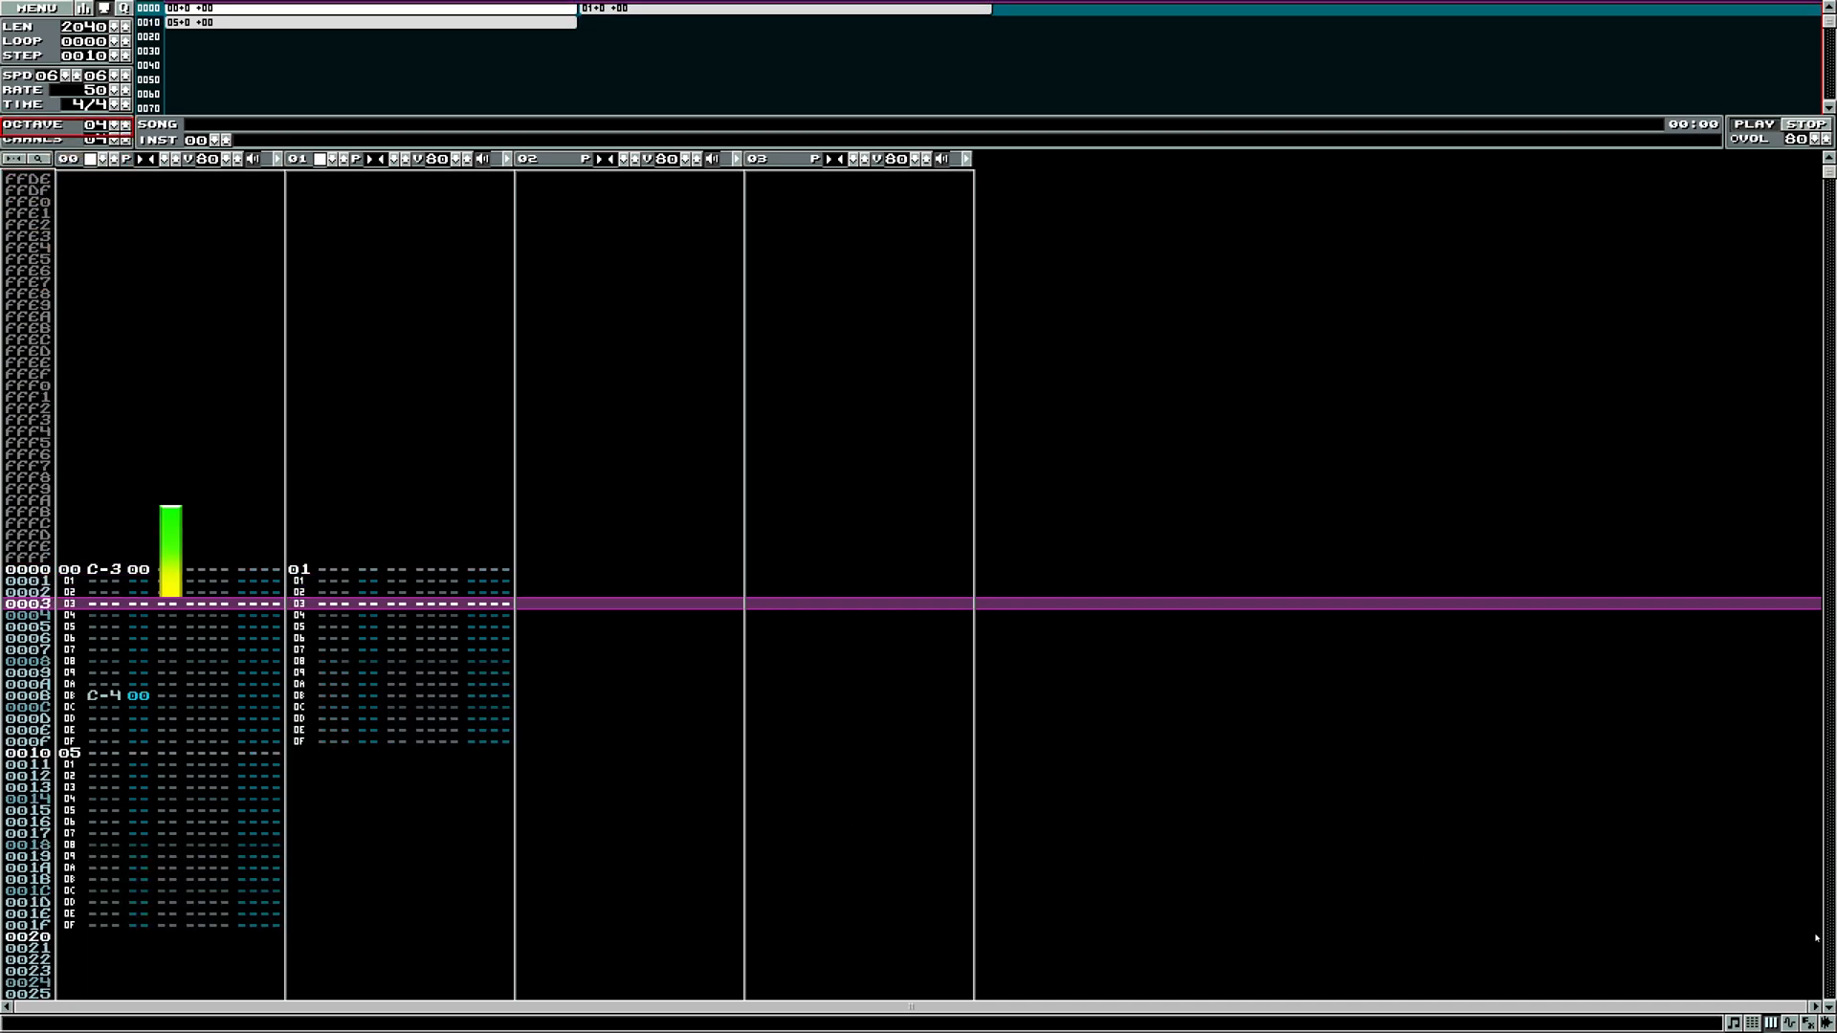
pyautogui.click(1790, 1024)
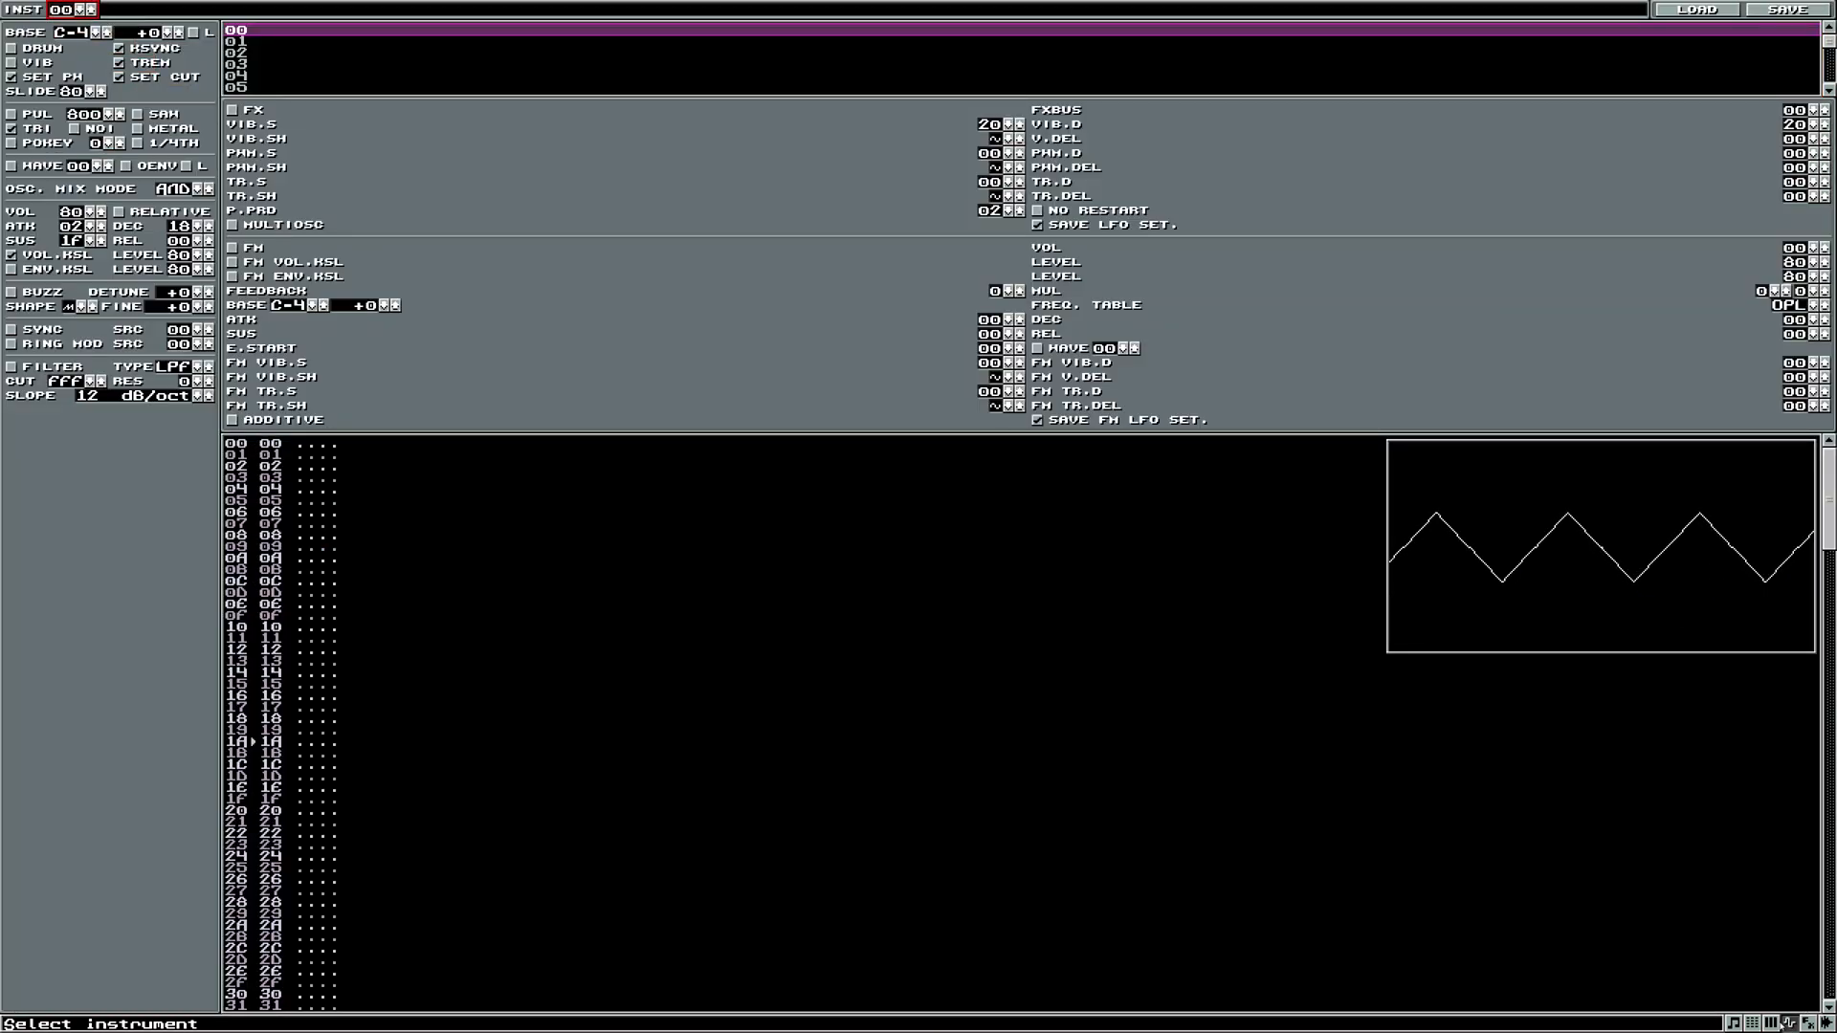
pyautogui.click(1771, 1024)
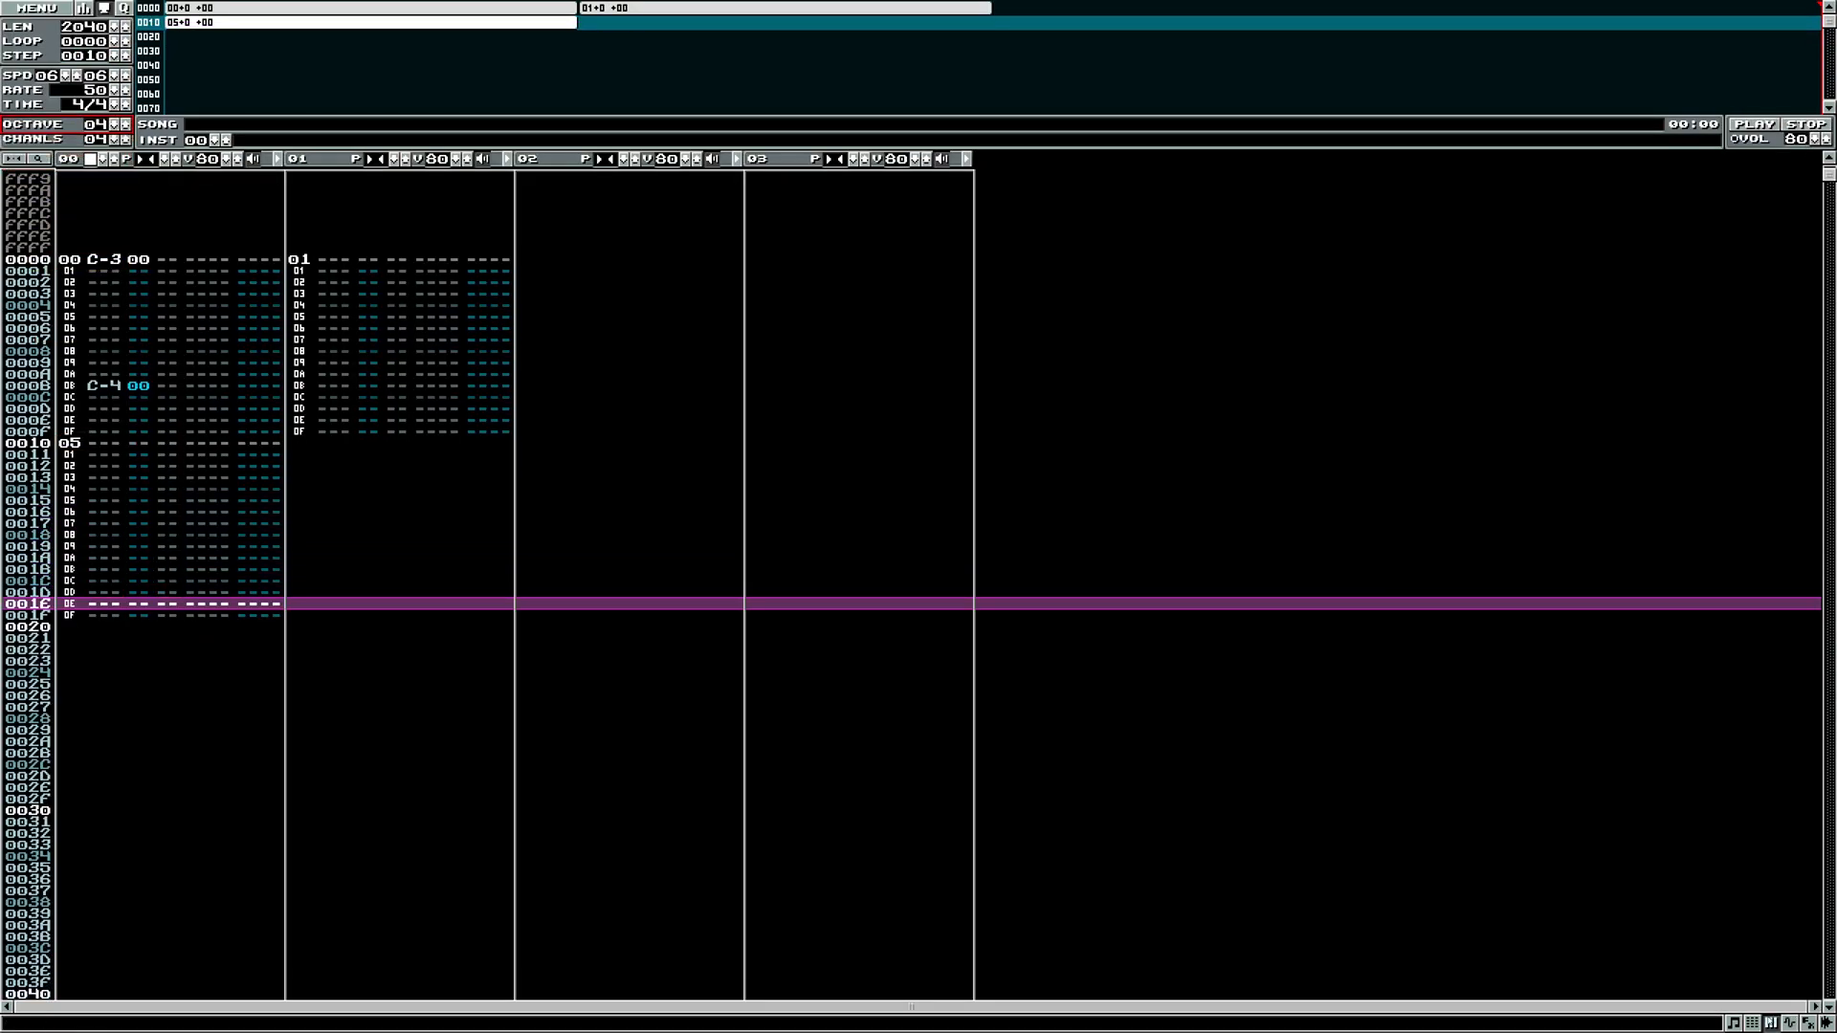
# - Replace instrument 00's volume key scaling with envelope key scaling, and set its sustain to 00
pyautogui.click(1791, 1024)
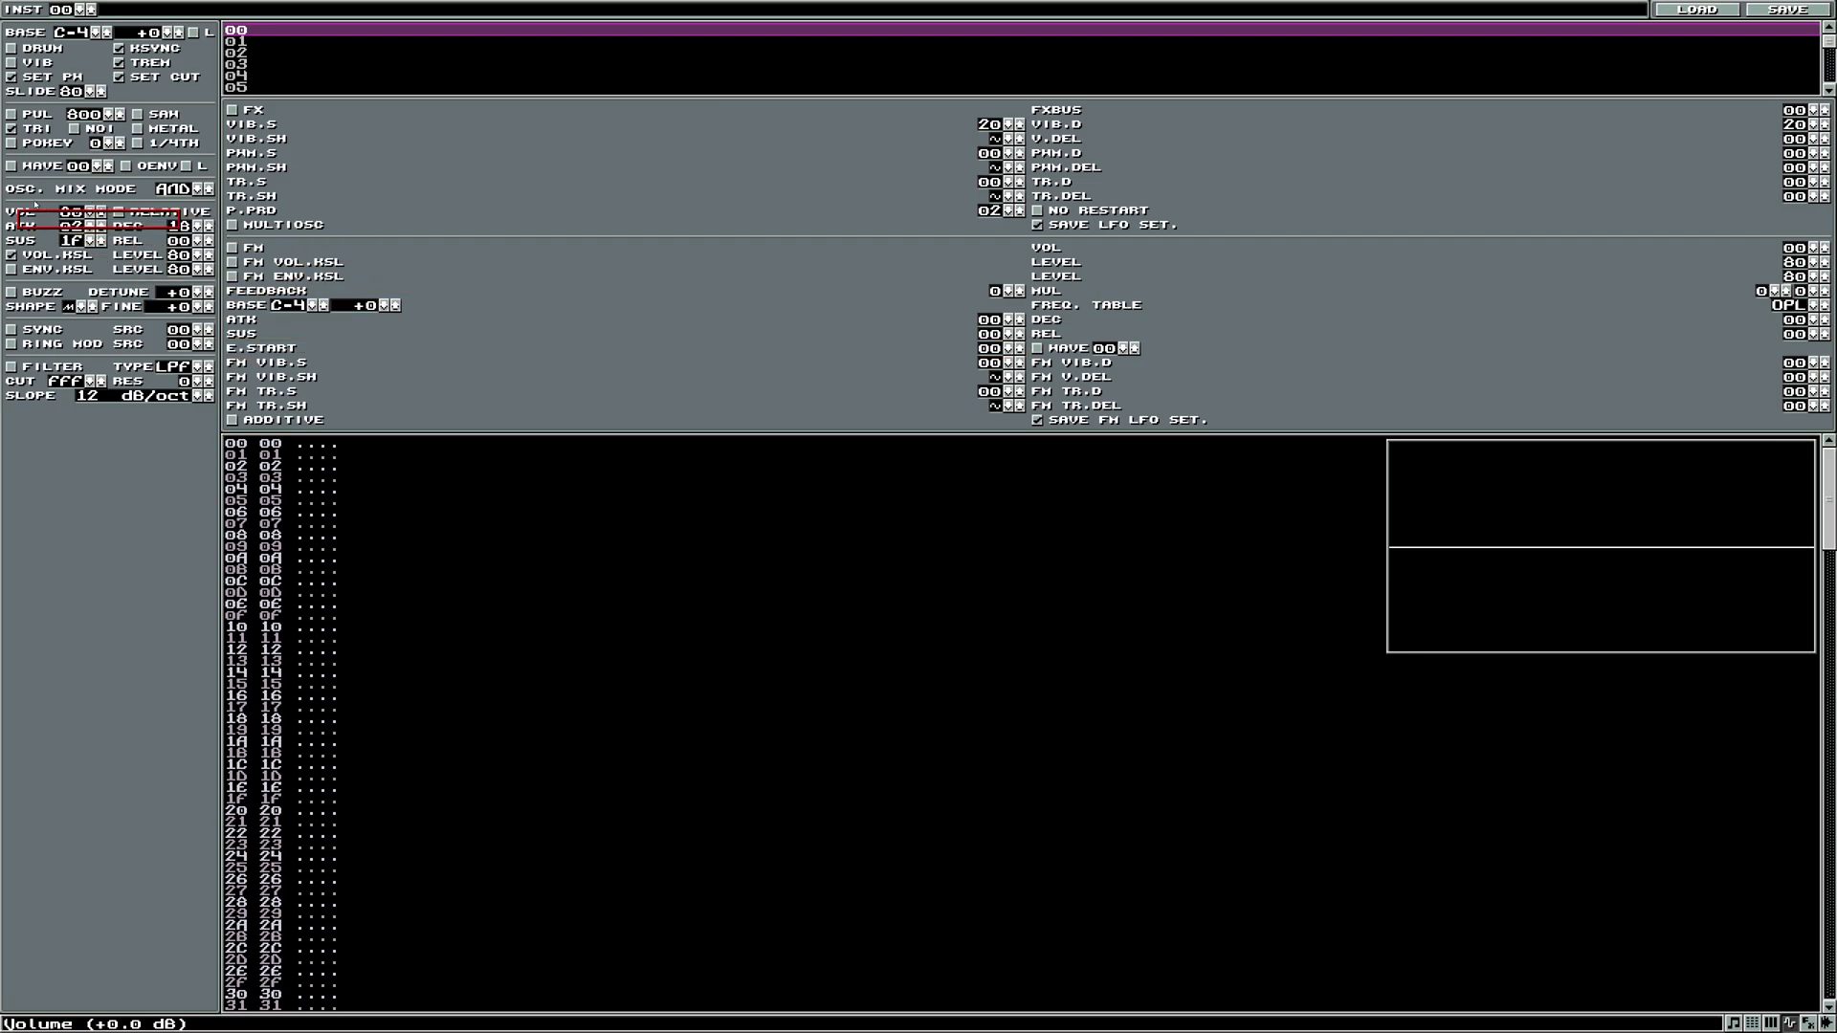
pyautogui.click(12, 254)
pyautogui.click(12, 269)
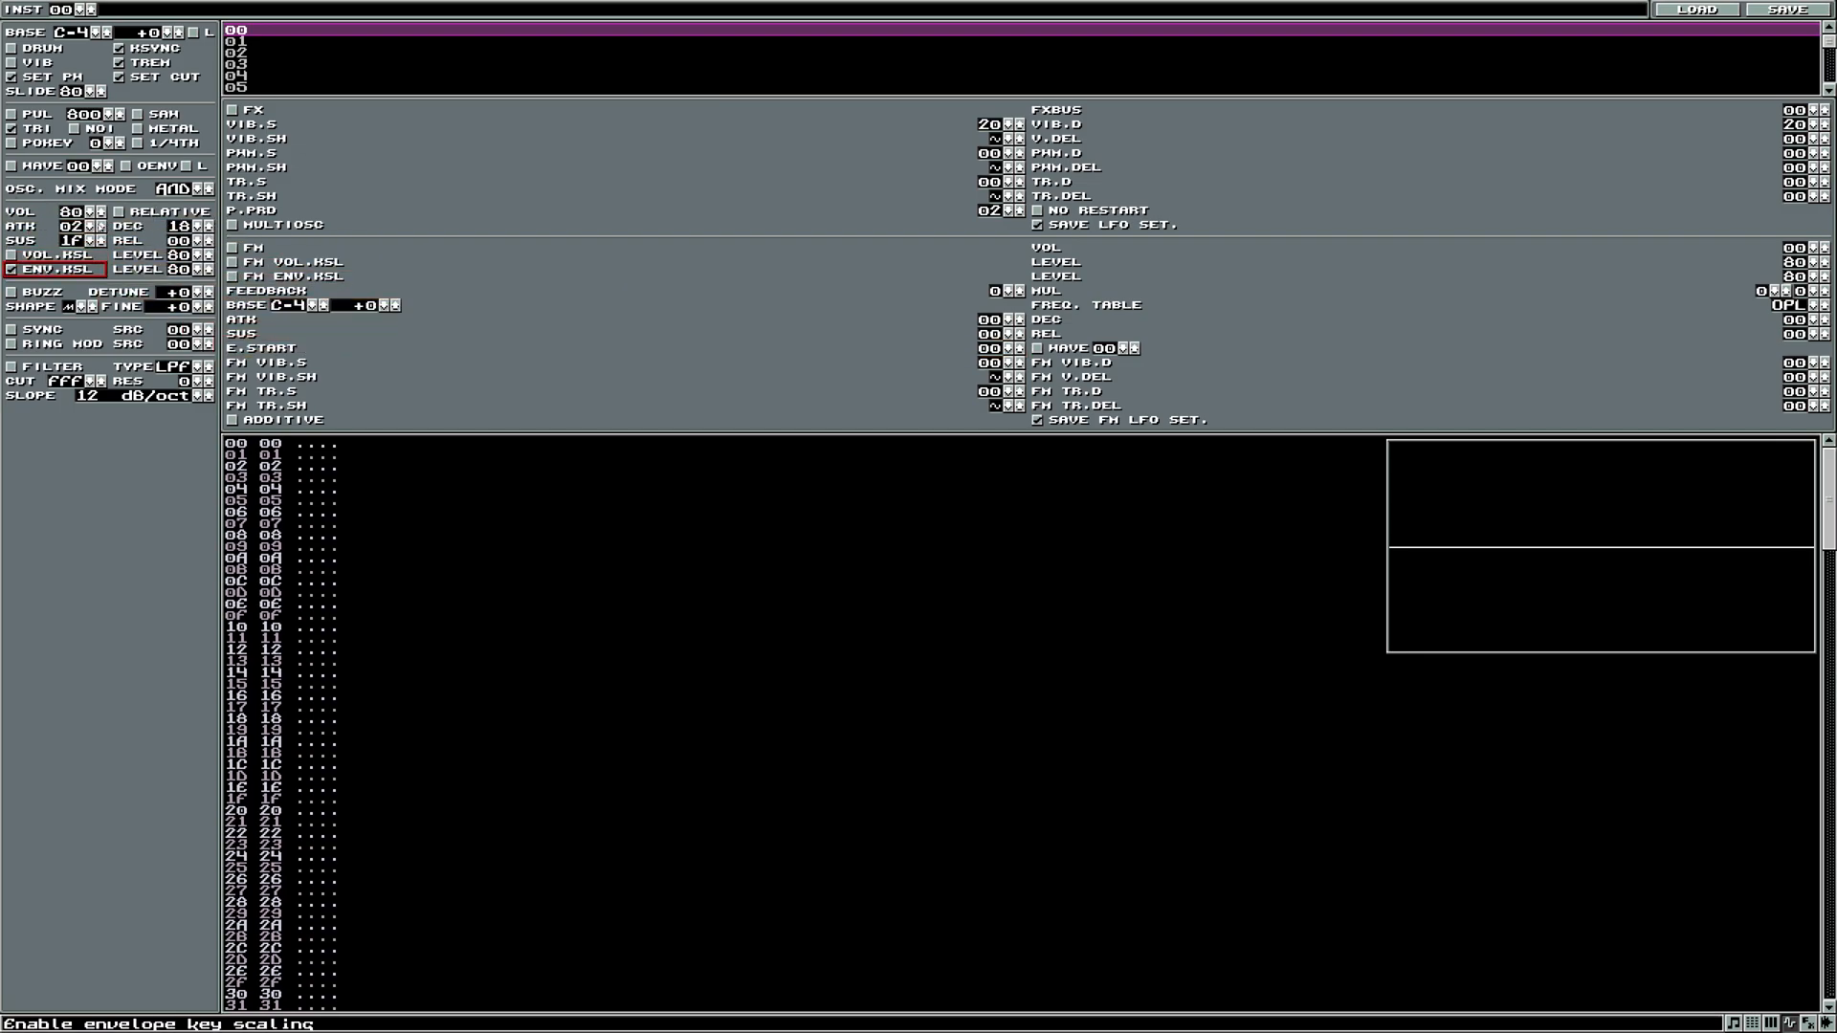
pyautogui.rightClick(90, 242)
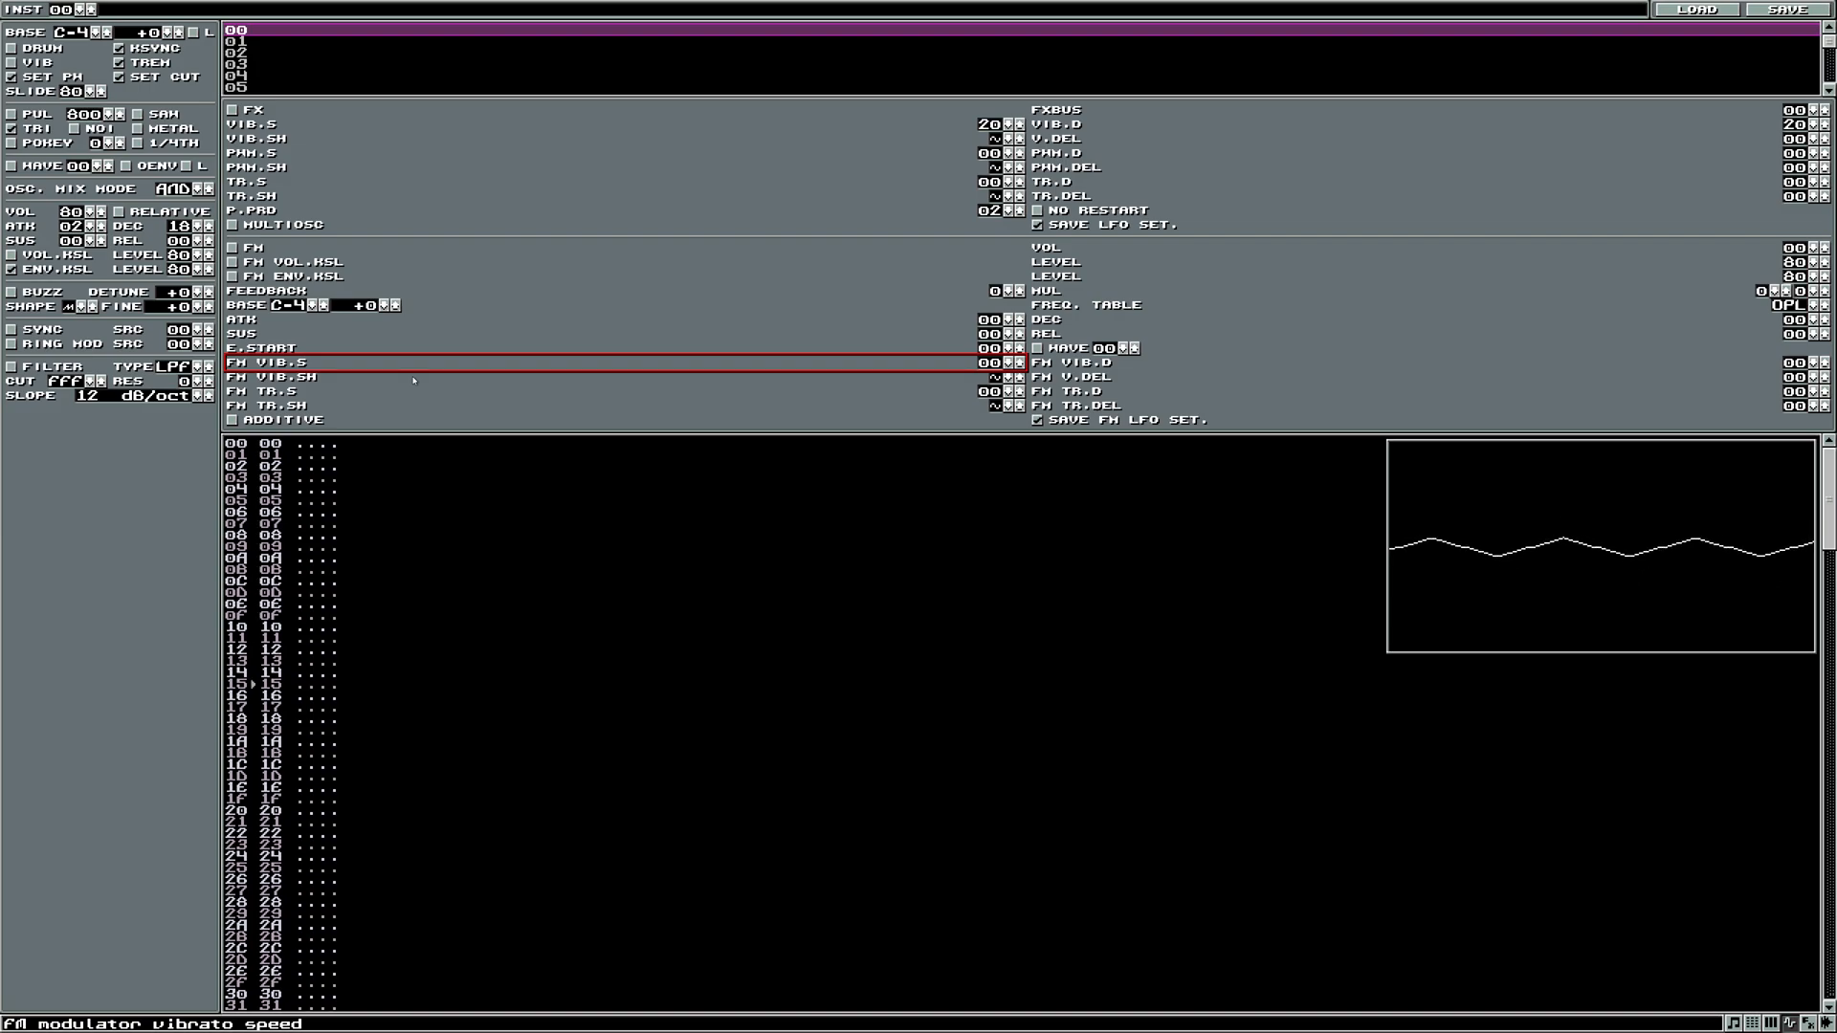
# - Audition low and high notes on instrument 00 to compare their envelope lengths
pyautogui.press('z')
pyautogui.click(381, 349)
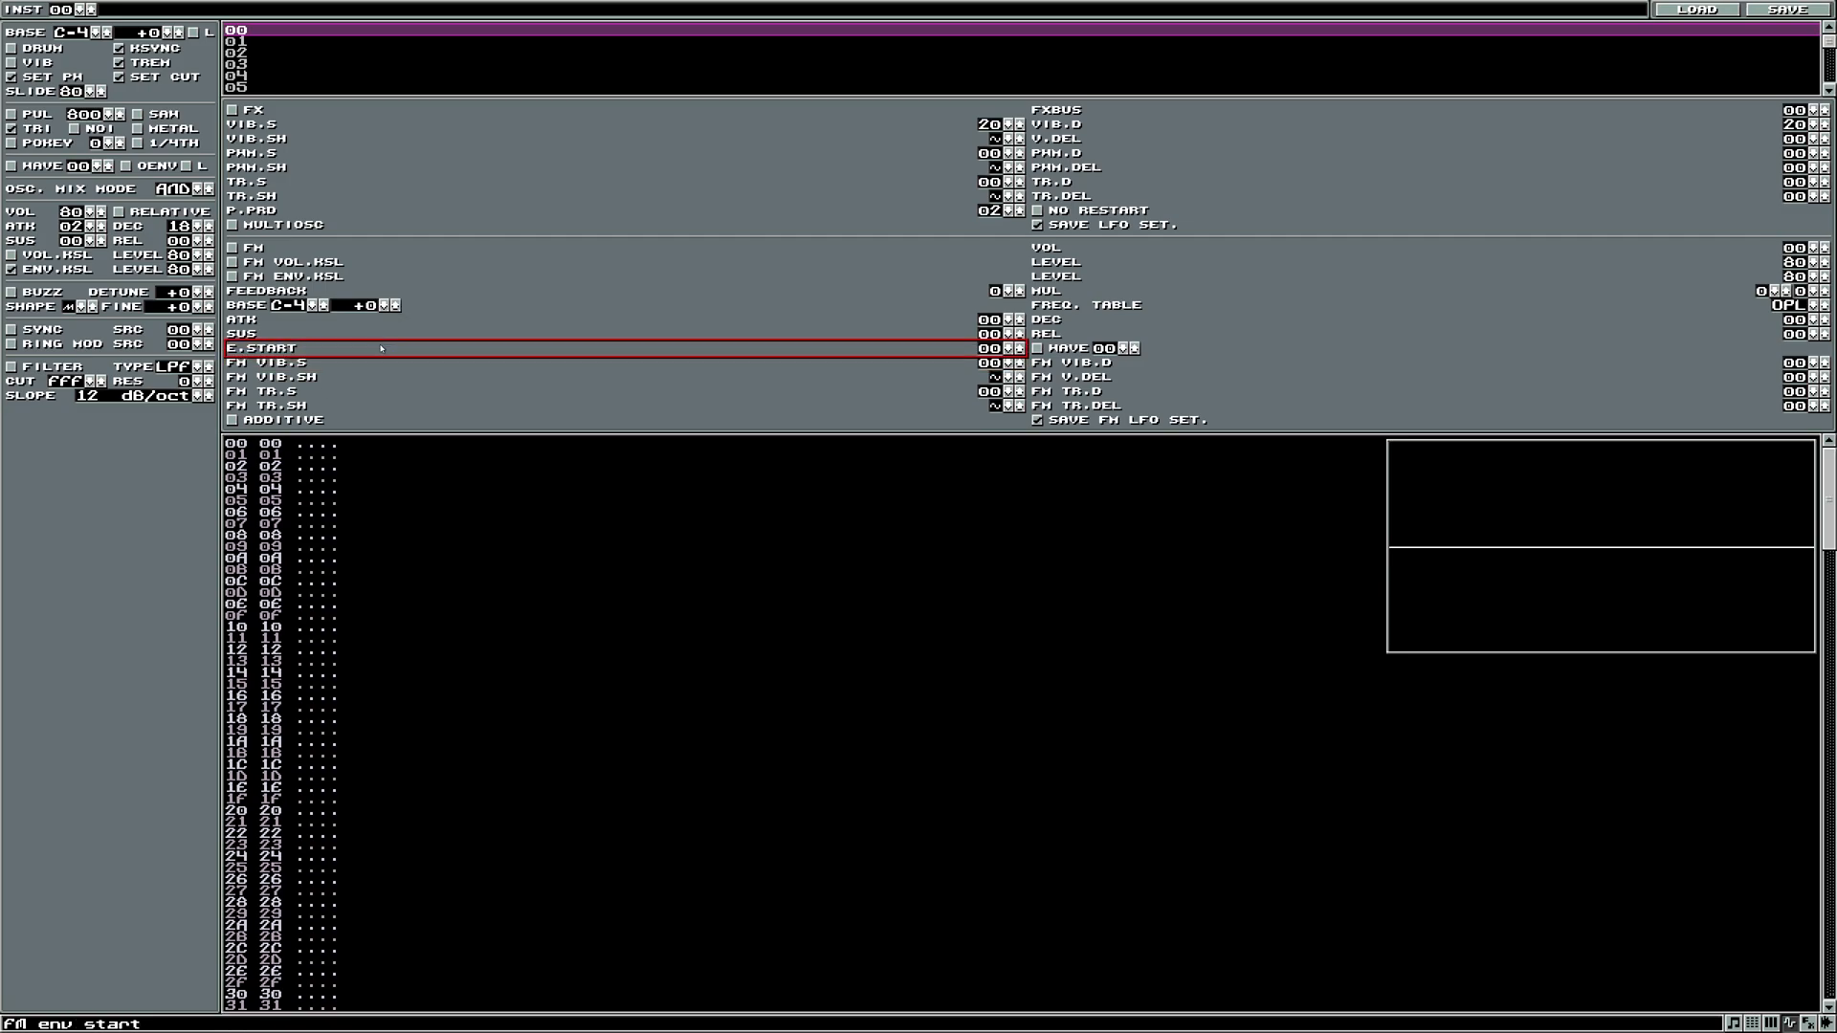
pyautogui.press('q')
# - Try toggling the FM modulator's volume and envelope key scaling options on instrument 00
pyautogui.click(335, 249)
pyautogui.click(335, 262)
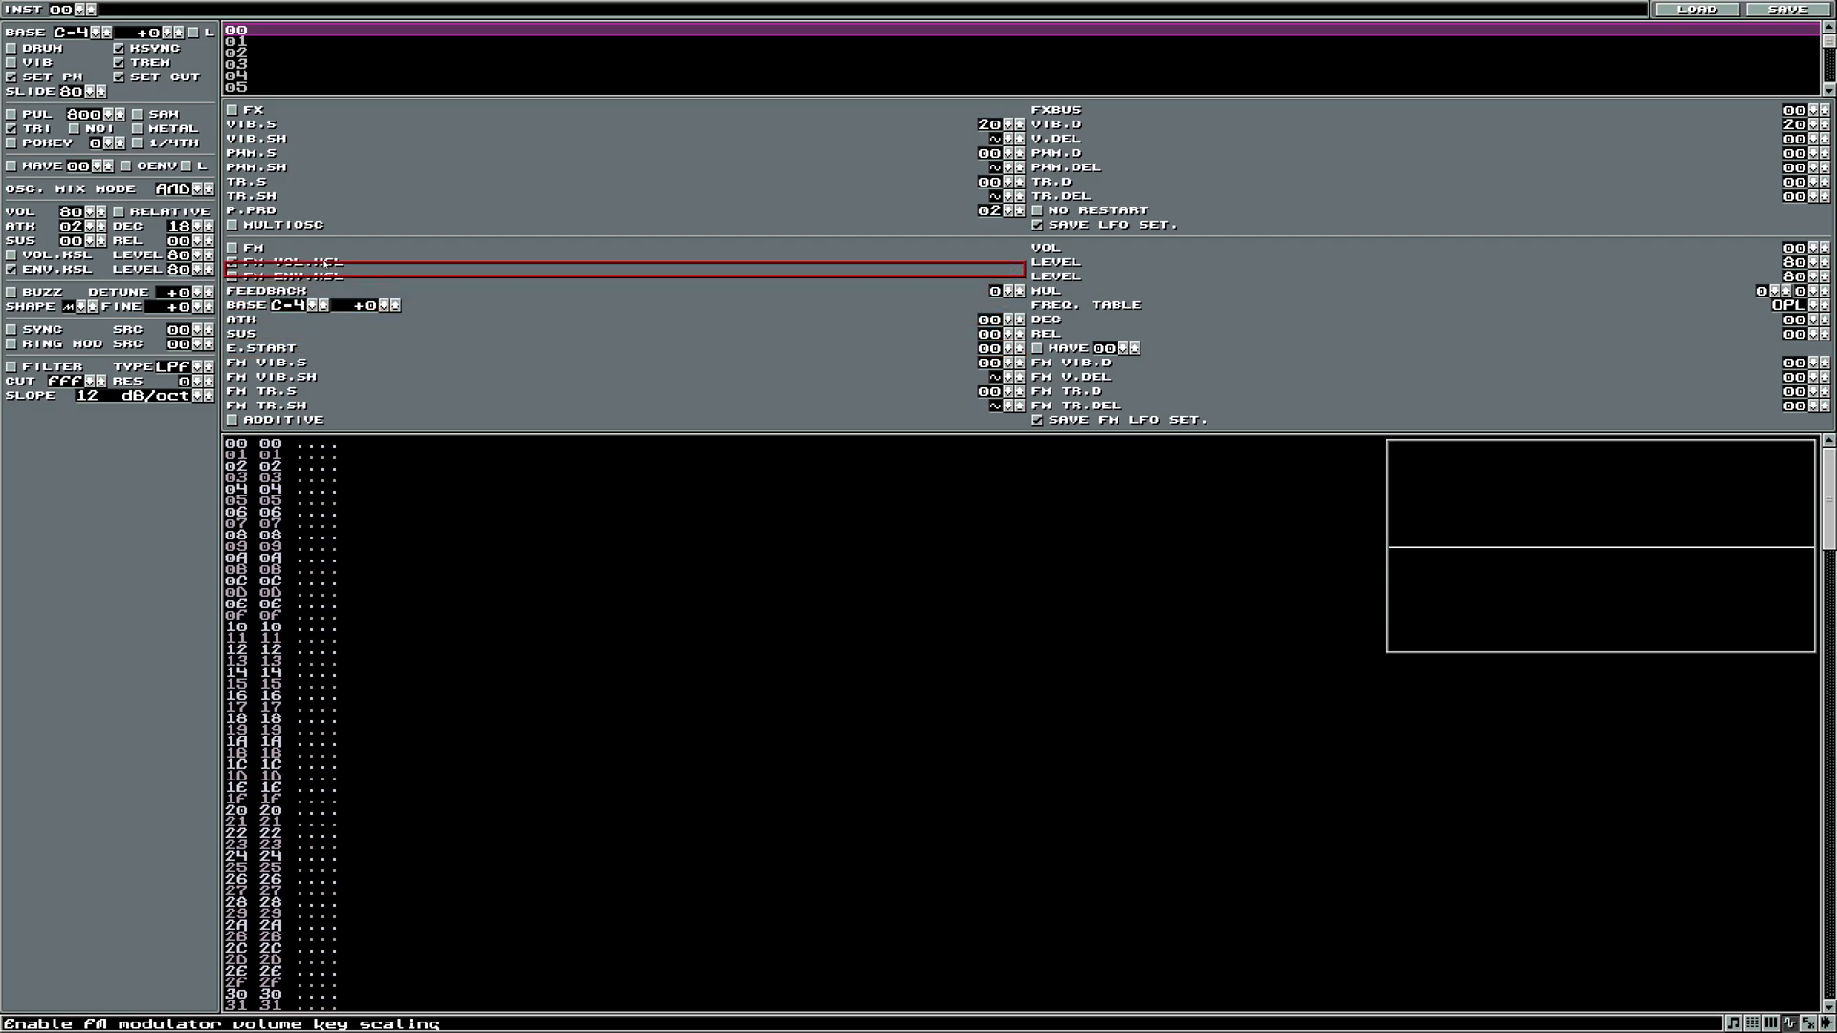
pyautogui.click(321, 275)
pyautogui.click(317, 262)
pyautogui.click(256, 248)
pyautogui.click(255, 262)
pyautogui.click(256, 275)
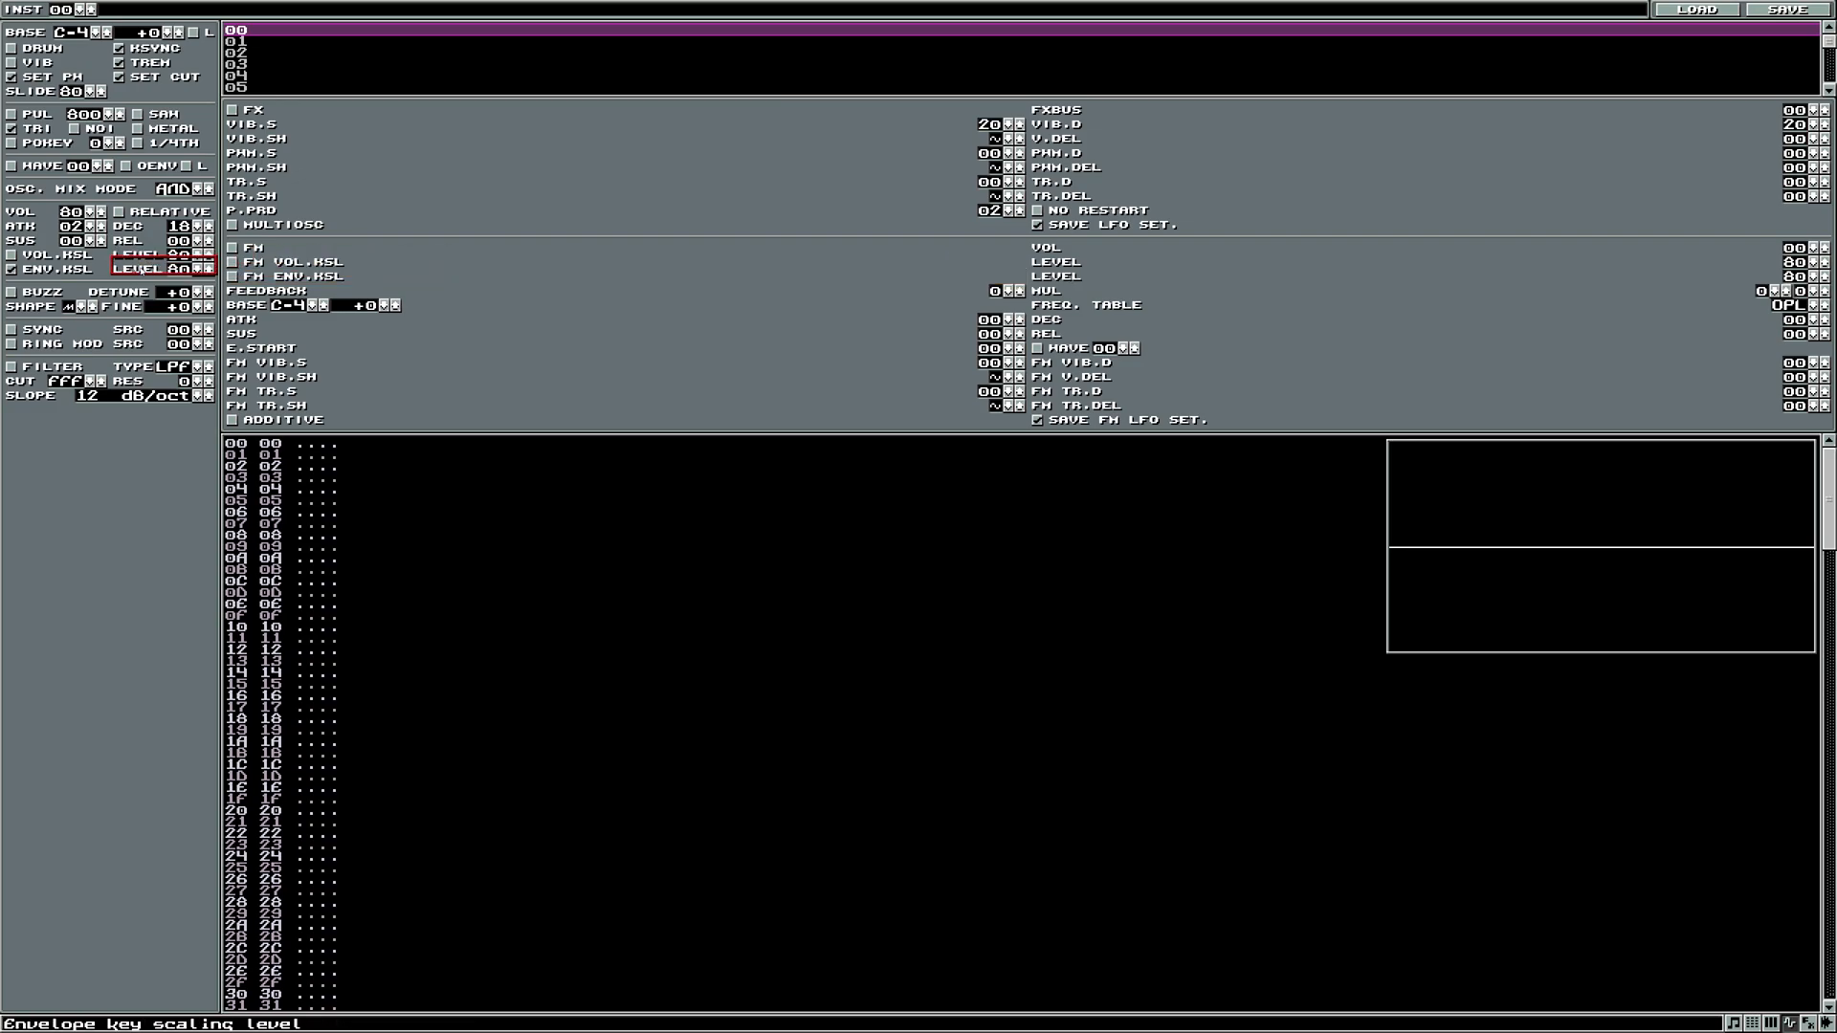
# - Examine the help's command list for the volume and envelope key scaling level commands, including the FM modulator ones
pyautogui.press('F1')
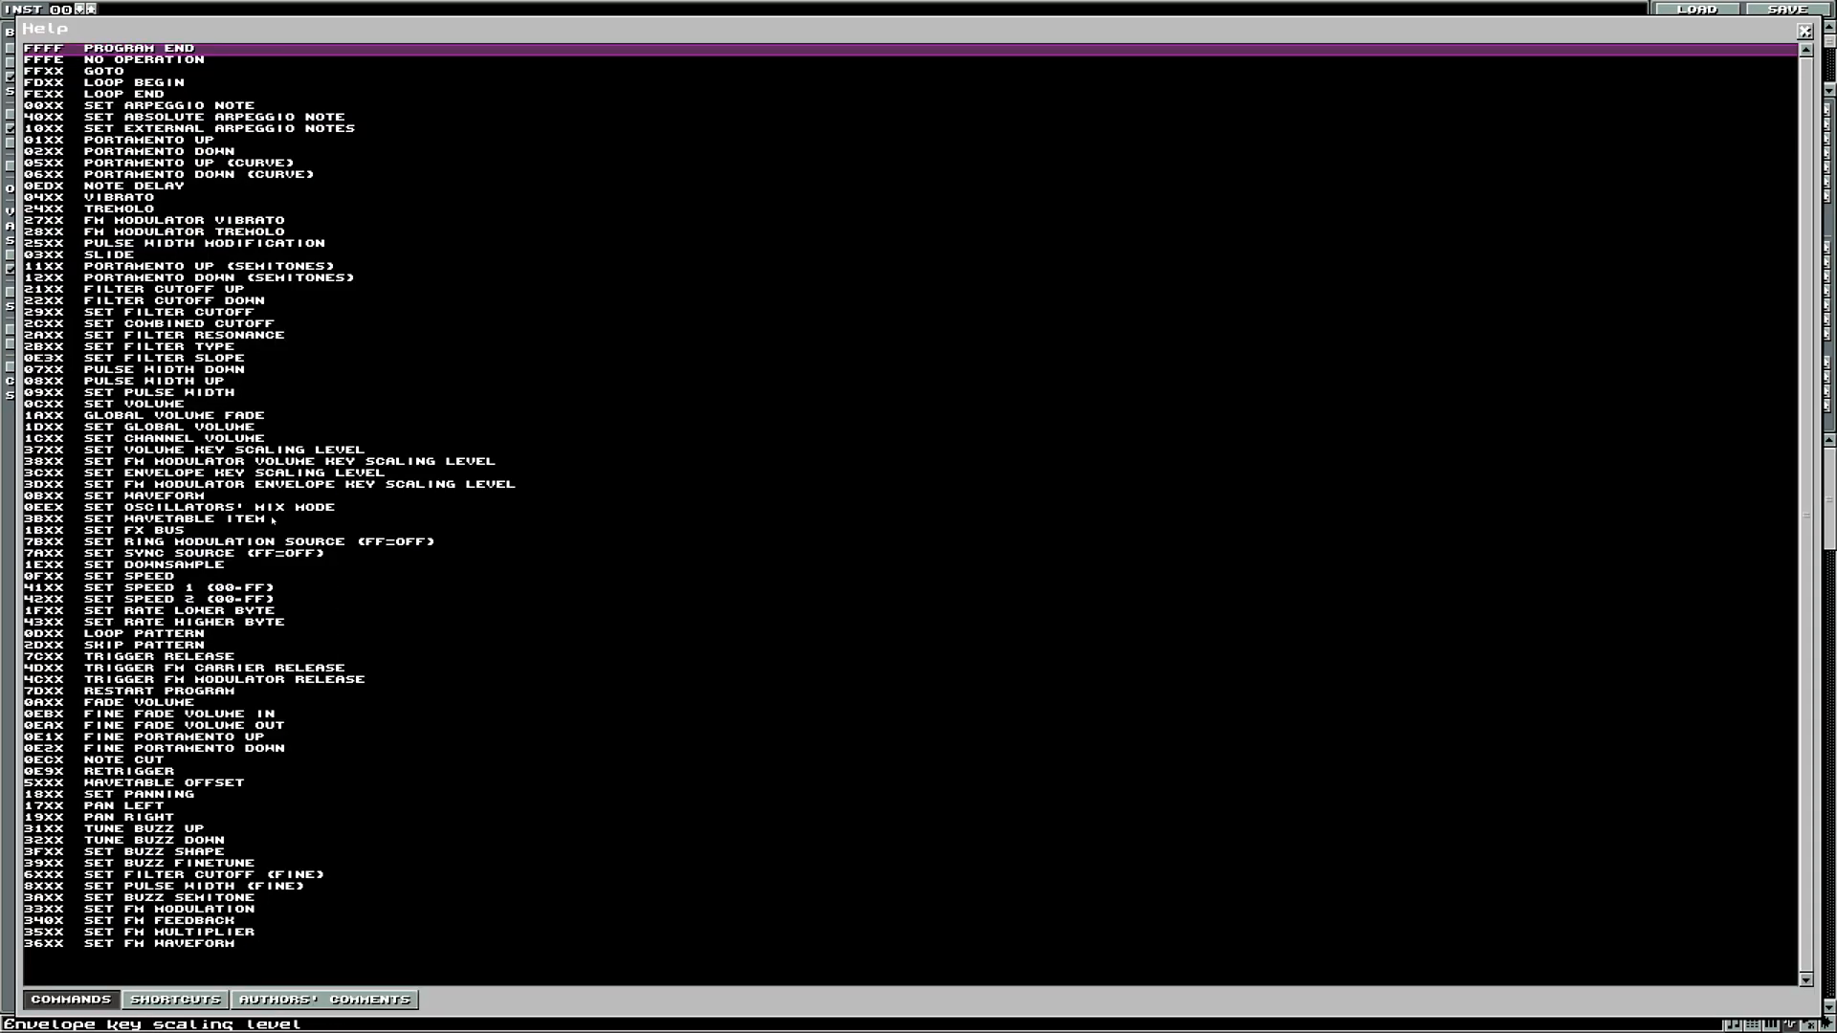
pyautogui.press('Down')
pyautogui.press('Down')
pyautogui.press('Down')
pyautogui.press('Down')
pyautogui.press('Down')
pyautogui.press('Down')
pyautogui.press('Down')
pyautogui.press('Down')
pyautogui.press('Down')
pyautogui.press('Down')
pyautogui.press('Down')
pyautogui.press('Down')
pyautogui.press('Down')
pyautogui.press('Down')
pyautogui.press('Down')
pyautogui.press('Down')
pyautogui.press('Down')
pyautogui.press('Down')
pyautogui.press('Down')
pyautogui.press('Down')
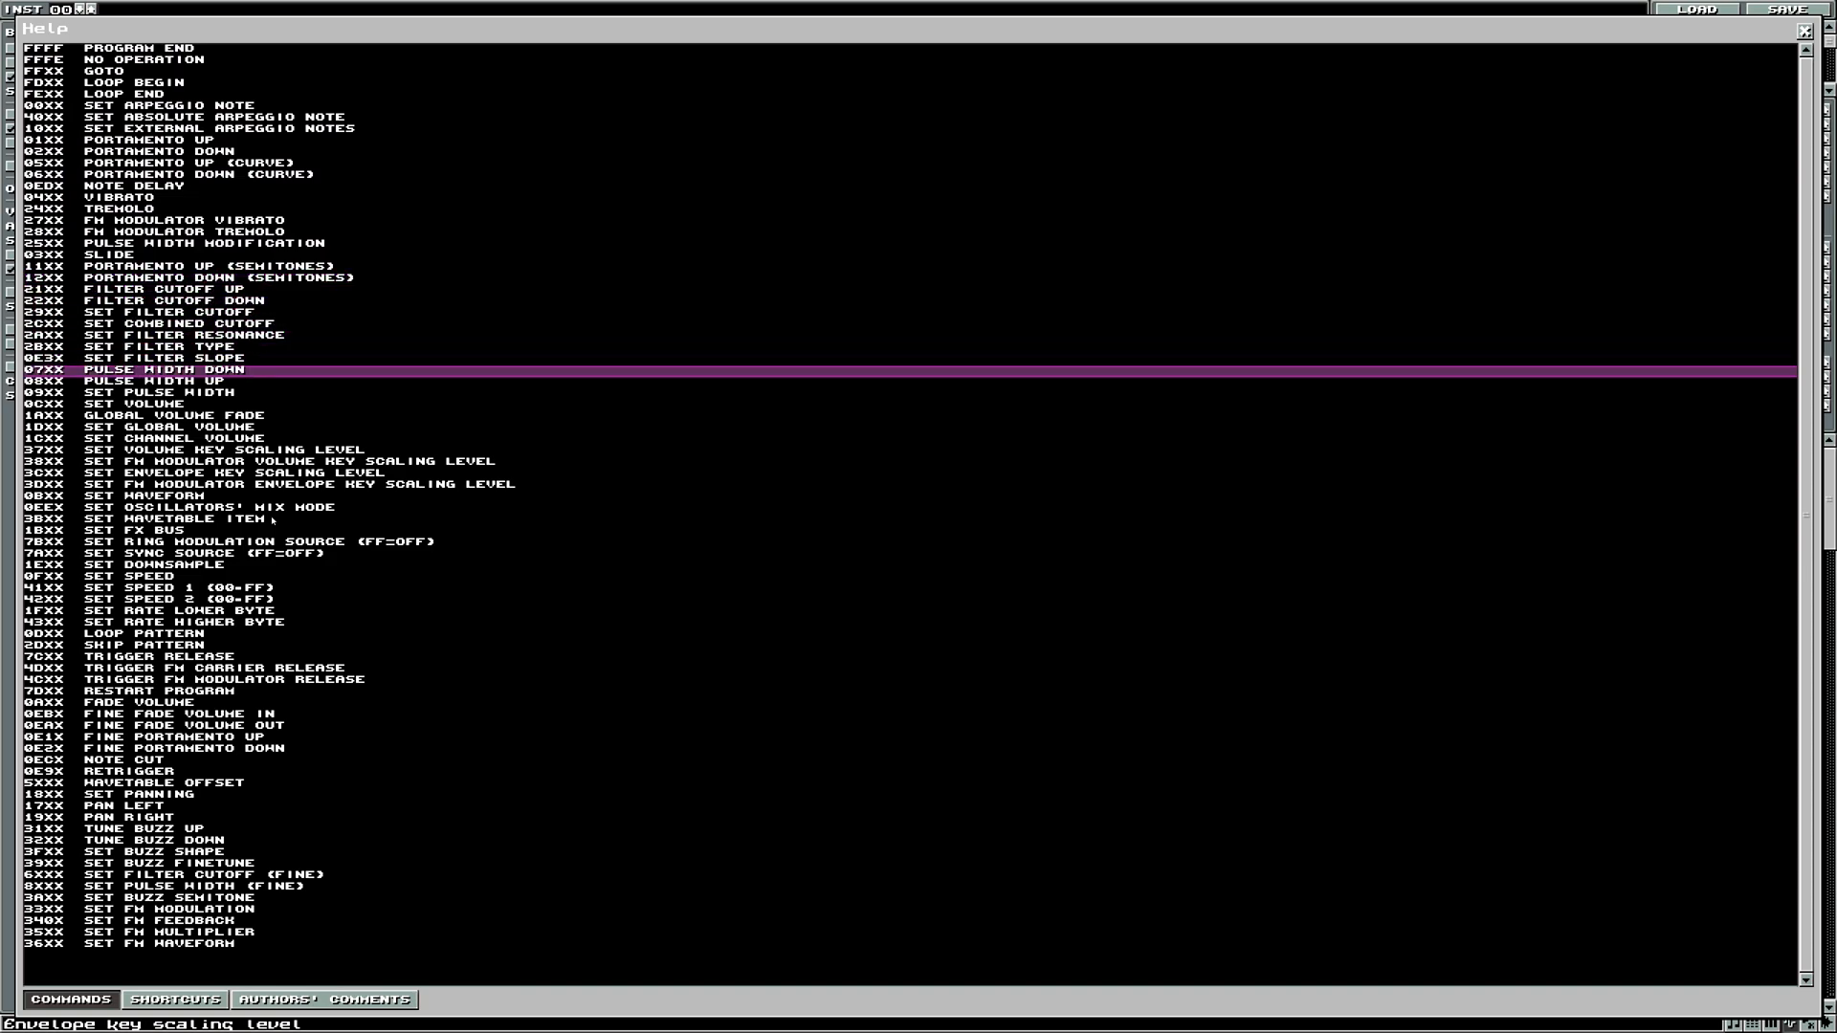
pyautogui.press('Down')
pyautogui.press('Down')
pyautogui.press('Down')
pyautogui.press('Down')
pyautogui.press('Down')
pyautogui.press('Down')
pyautogui.press('Down')
pyautogui.press('Down')
pyautogui.press('Down')
pyautogui.press('Down')
pyautogui.press('Down')
pyautogui.press('Down')
pyautogui.press('Up')
pyautogui.press('Up')
pyautogui.press('Up')
pyautogui.press('Up')
pyautogui.press('Up')
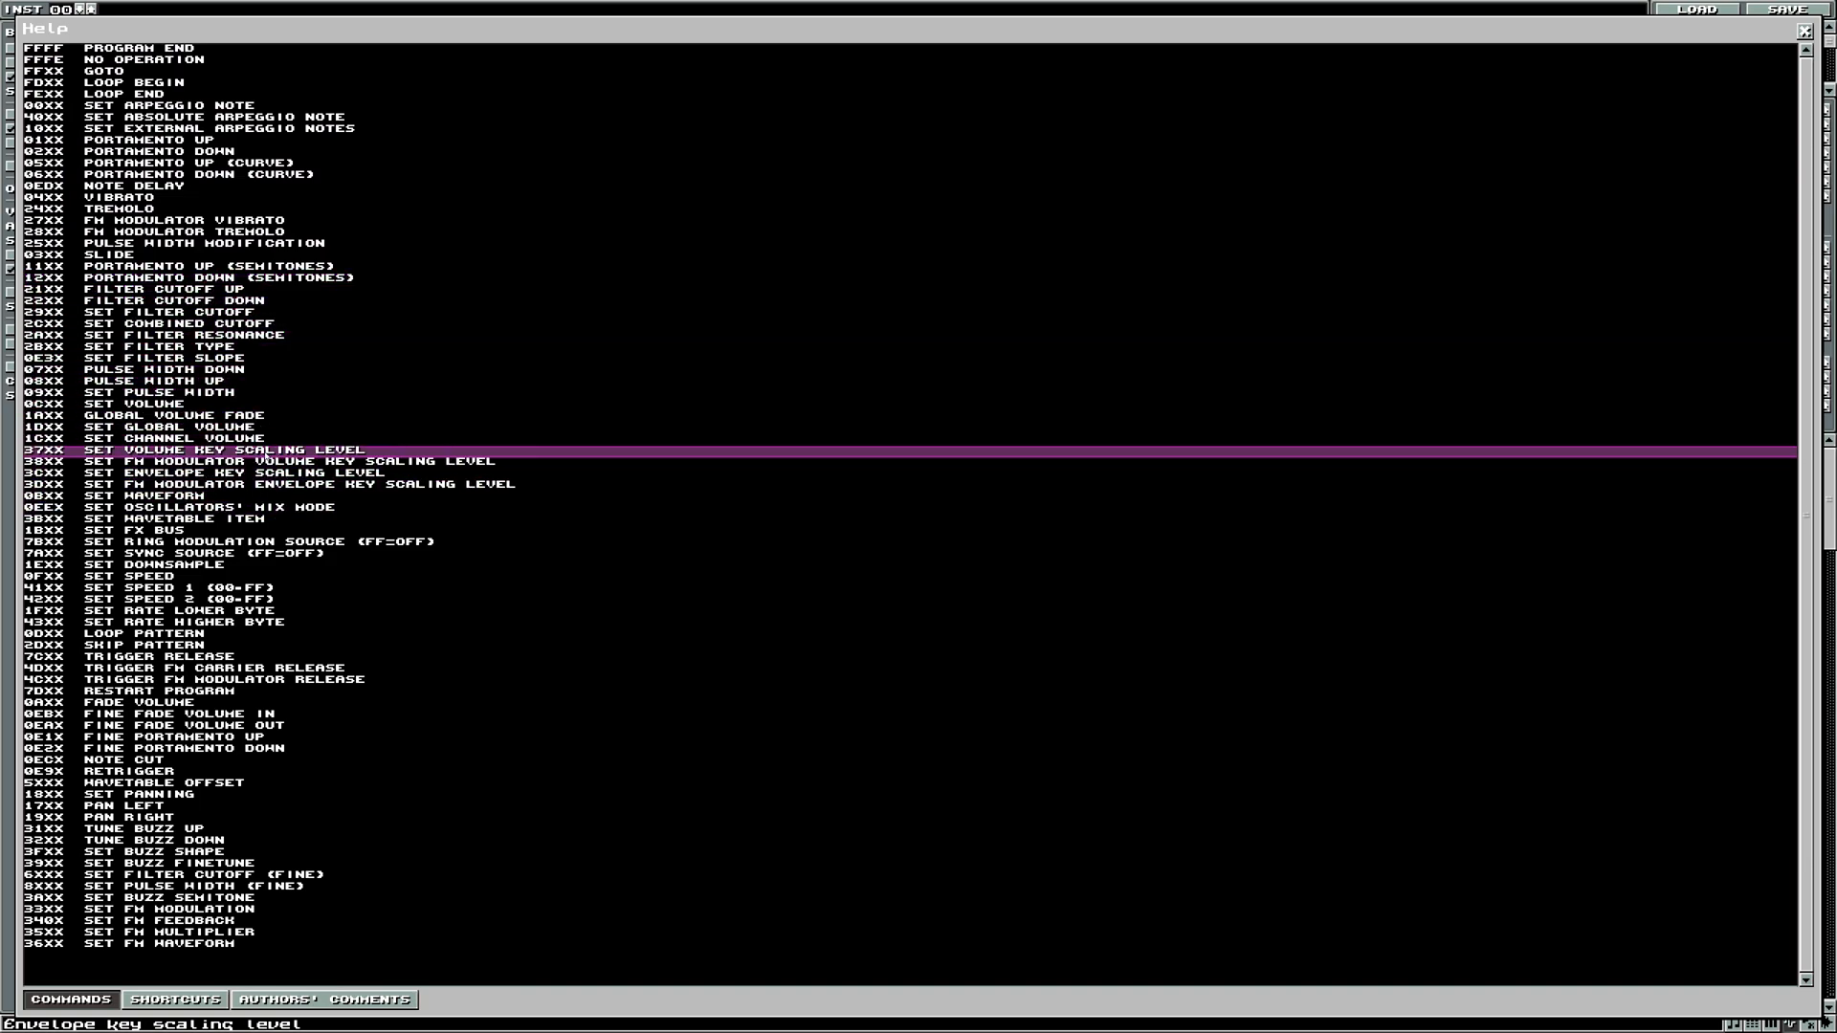
pyautogui.press('Down')
pyautogui.press('Down')
pyautogui.press('Down')
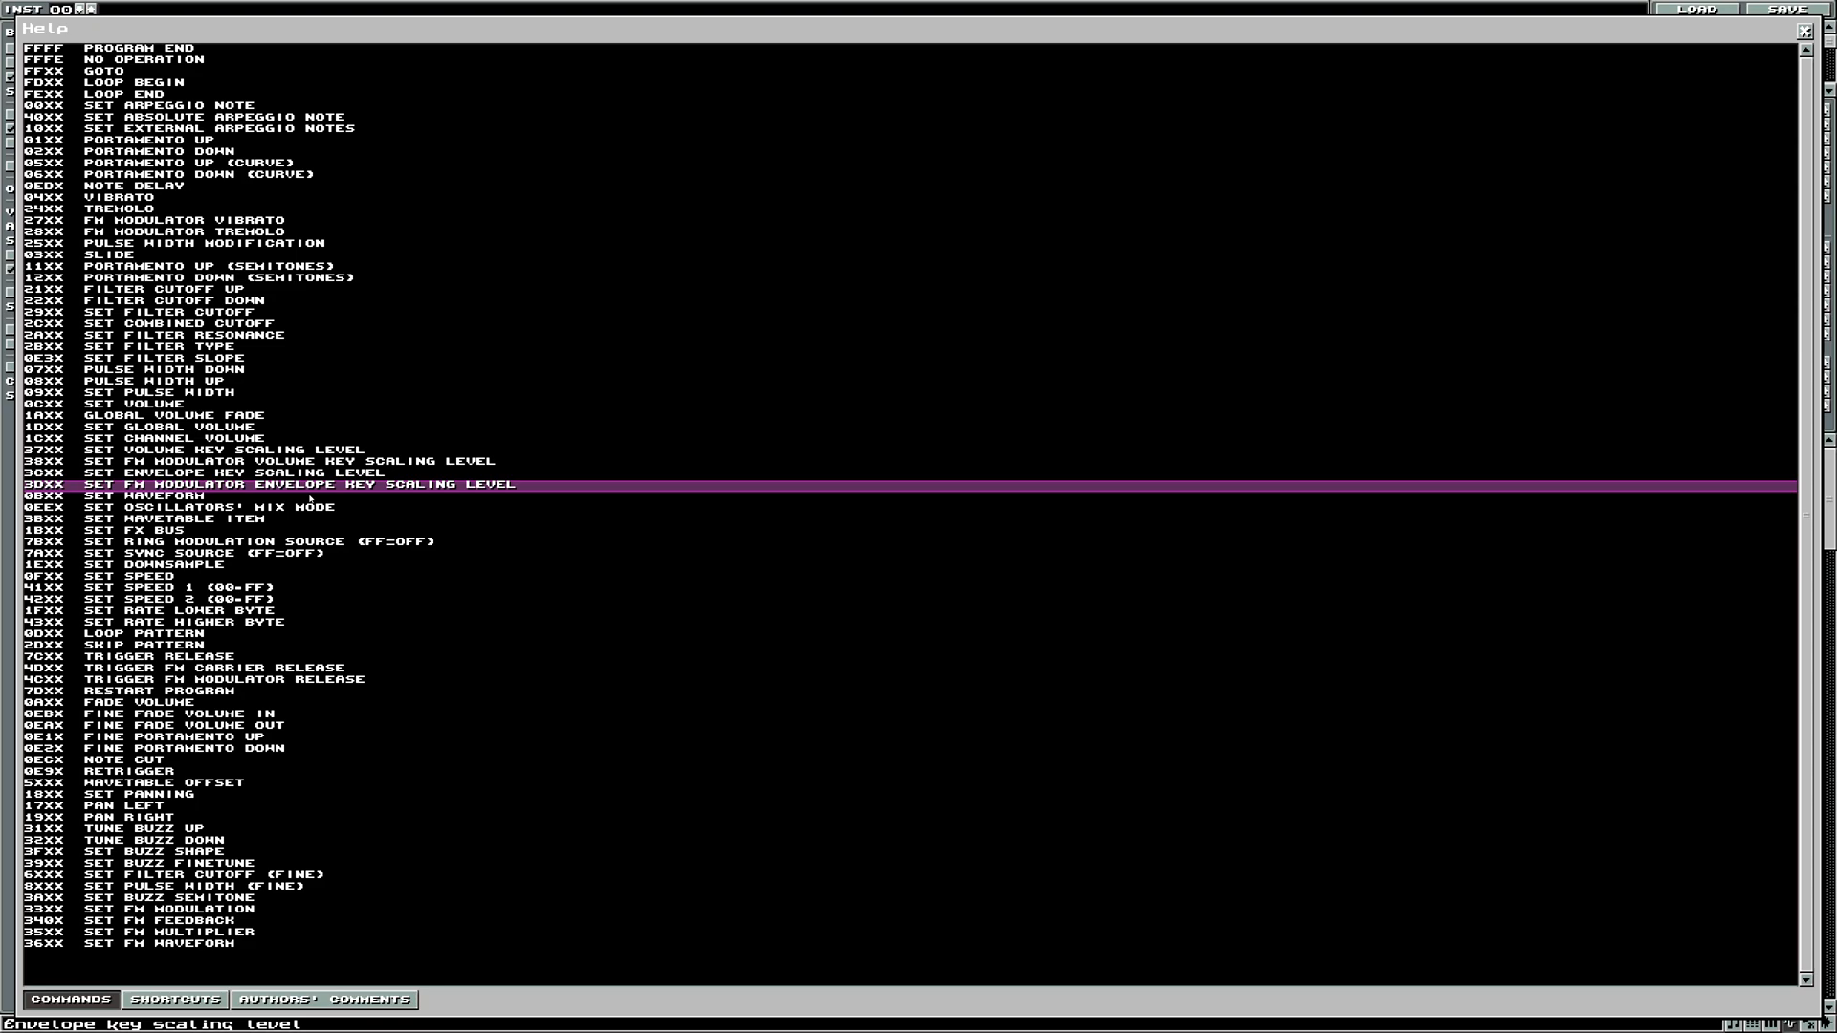
pyautogui.press('Escape')
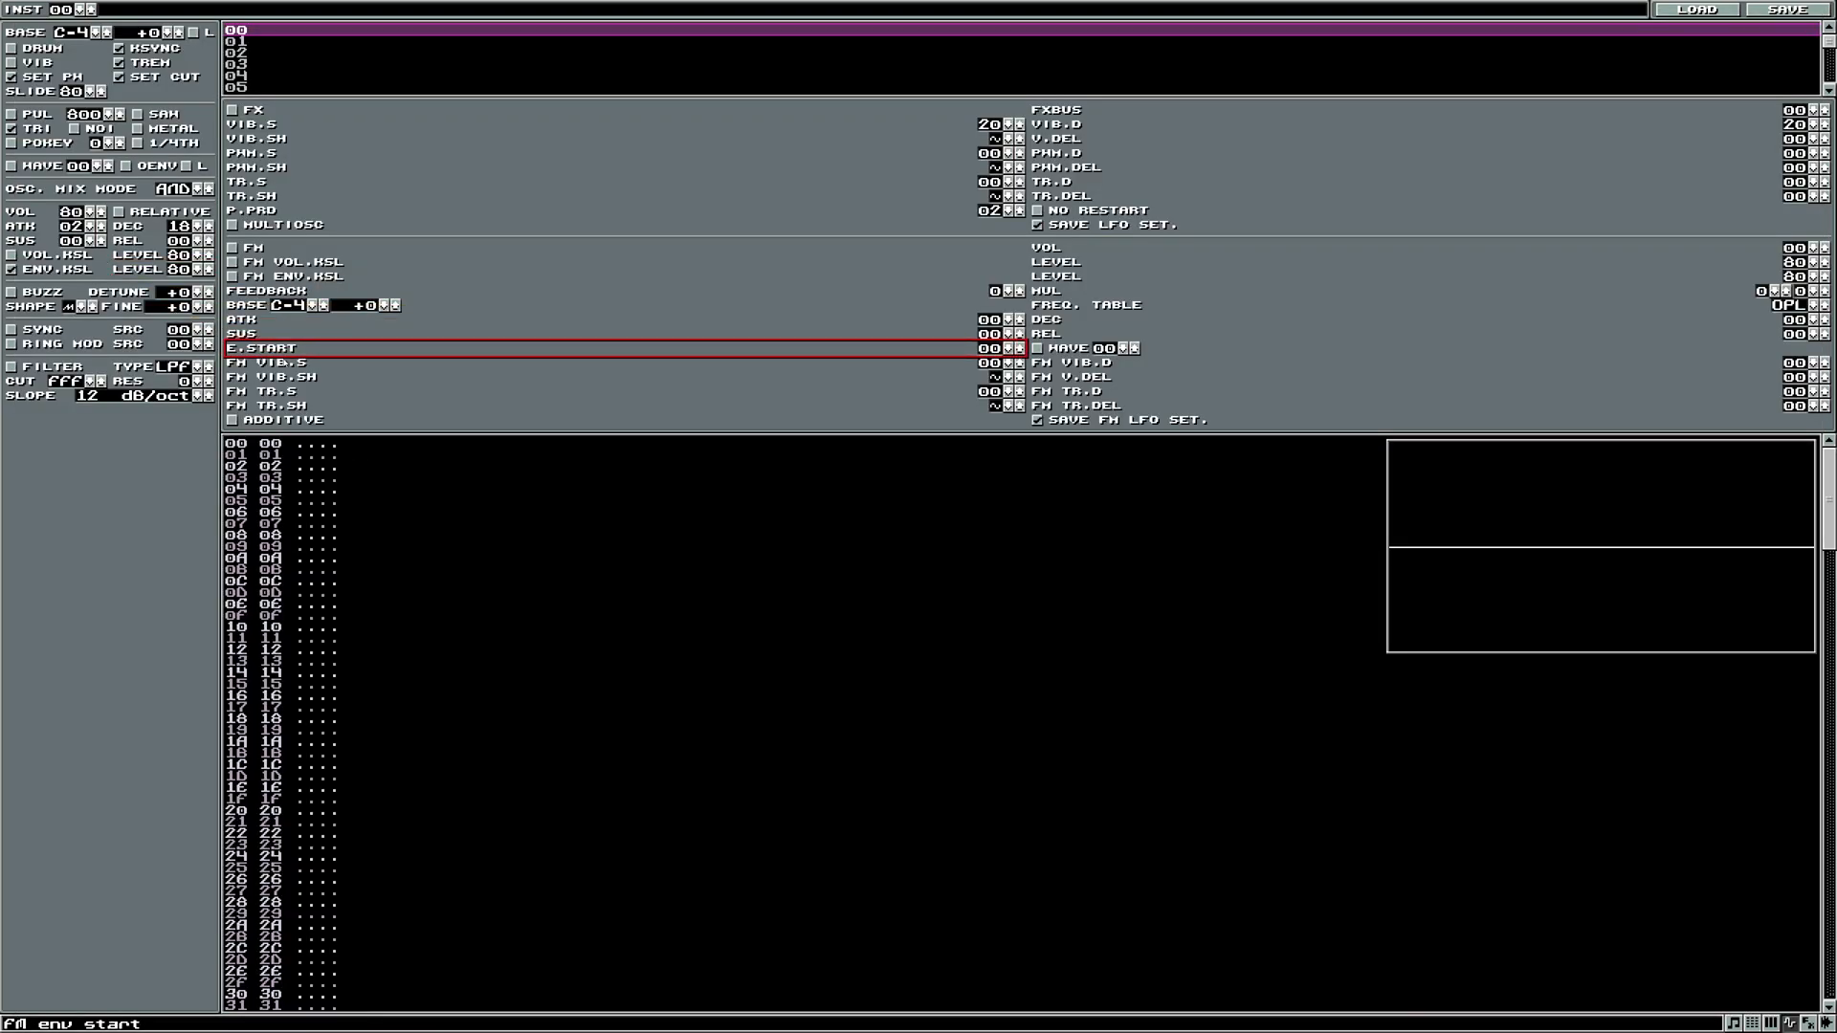
# - Return to the pattern editor and delete the C-3 and C-4 notes from channel 00's first pattern
pyautogui.press('F2')
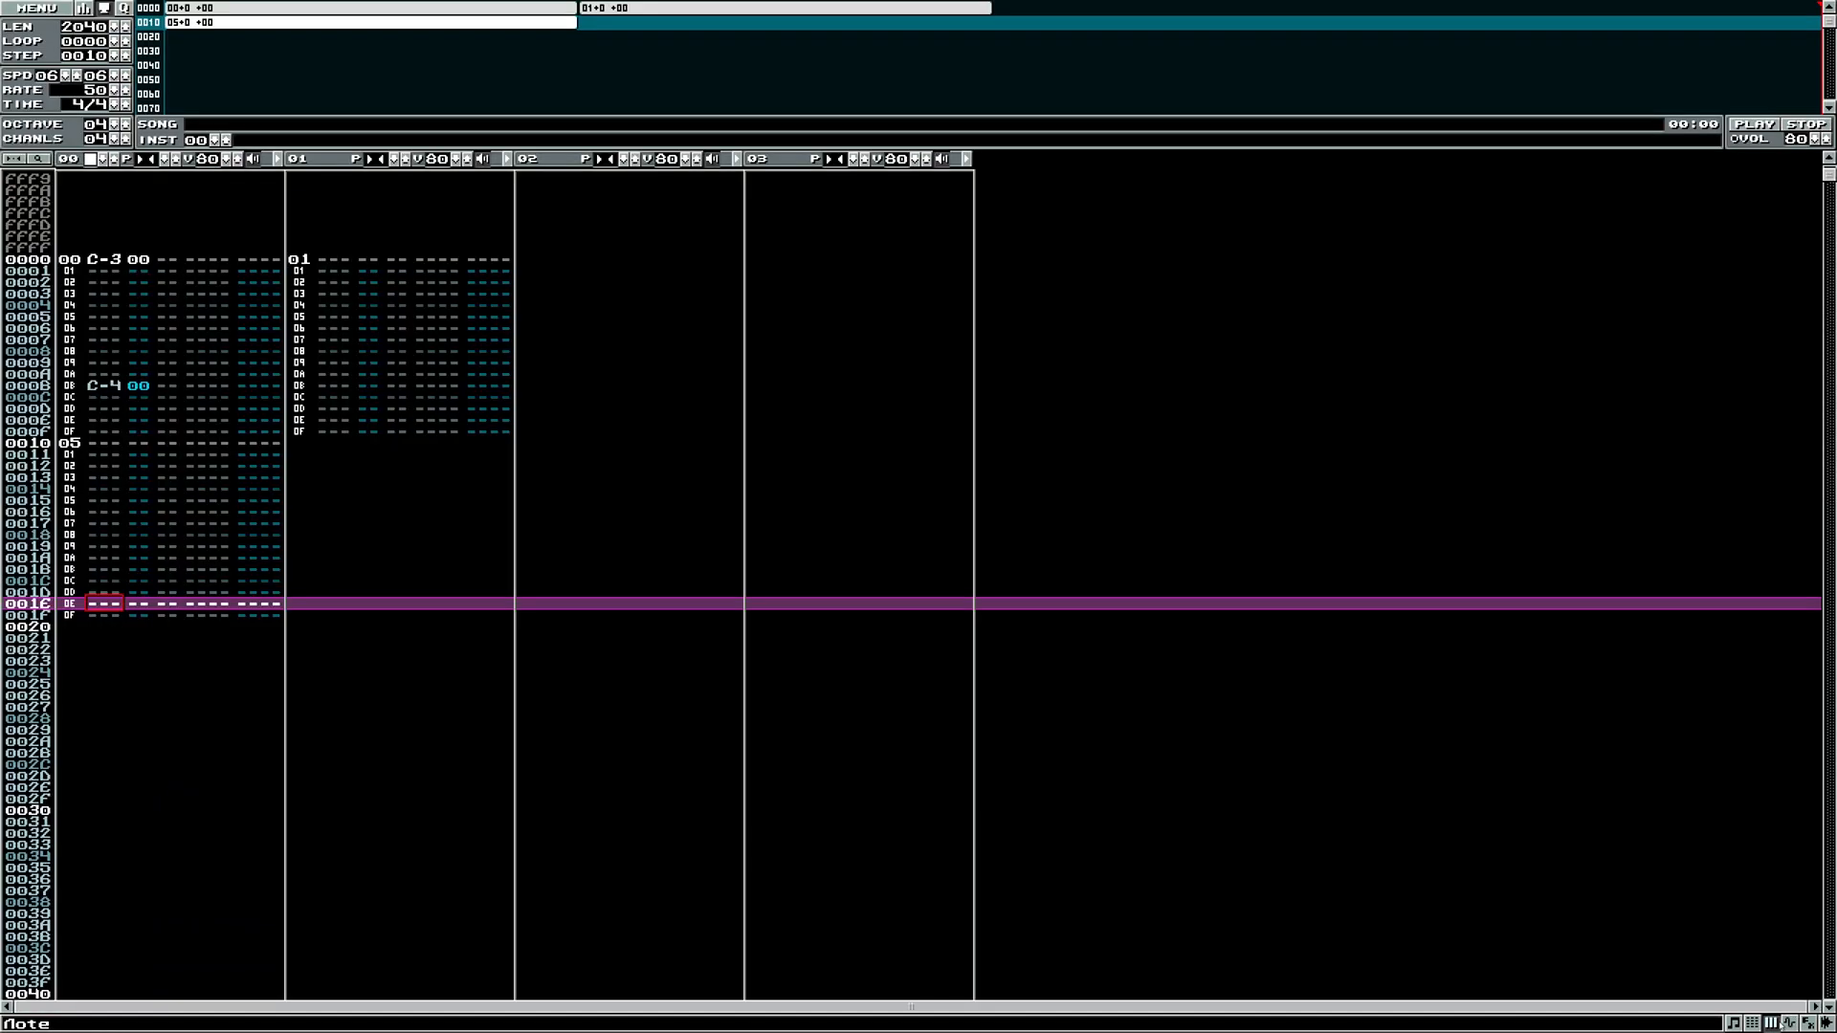
pyautogui.click(98, 263)
pyautogui.press('Delete')
pyautogui.click(100, 717)
pyautogui.press('Delete')
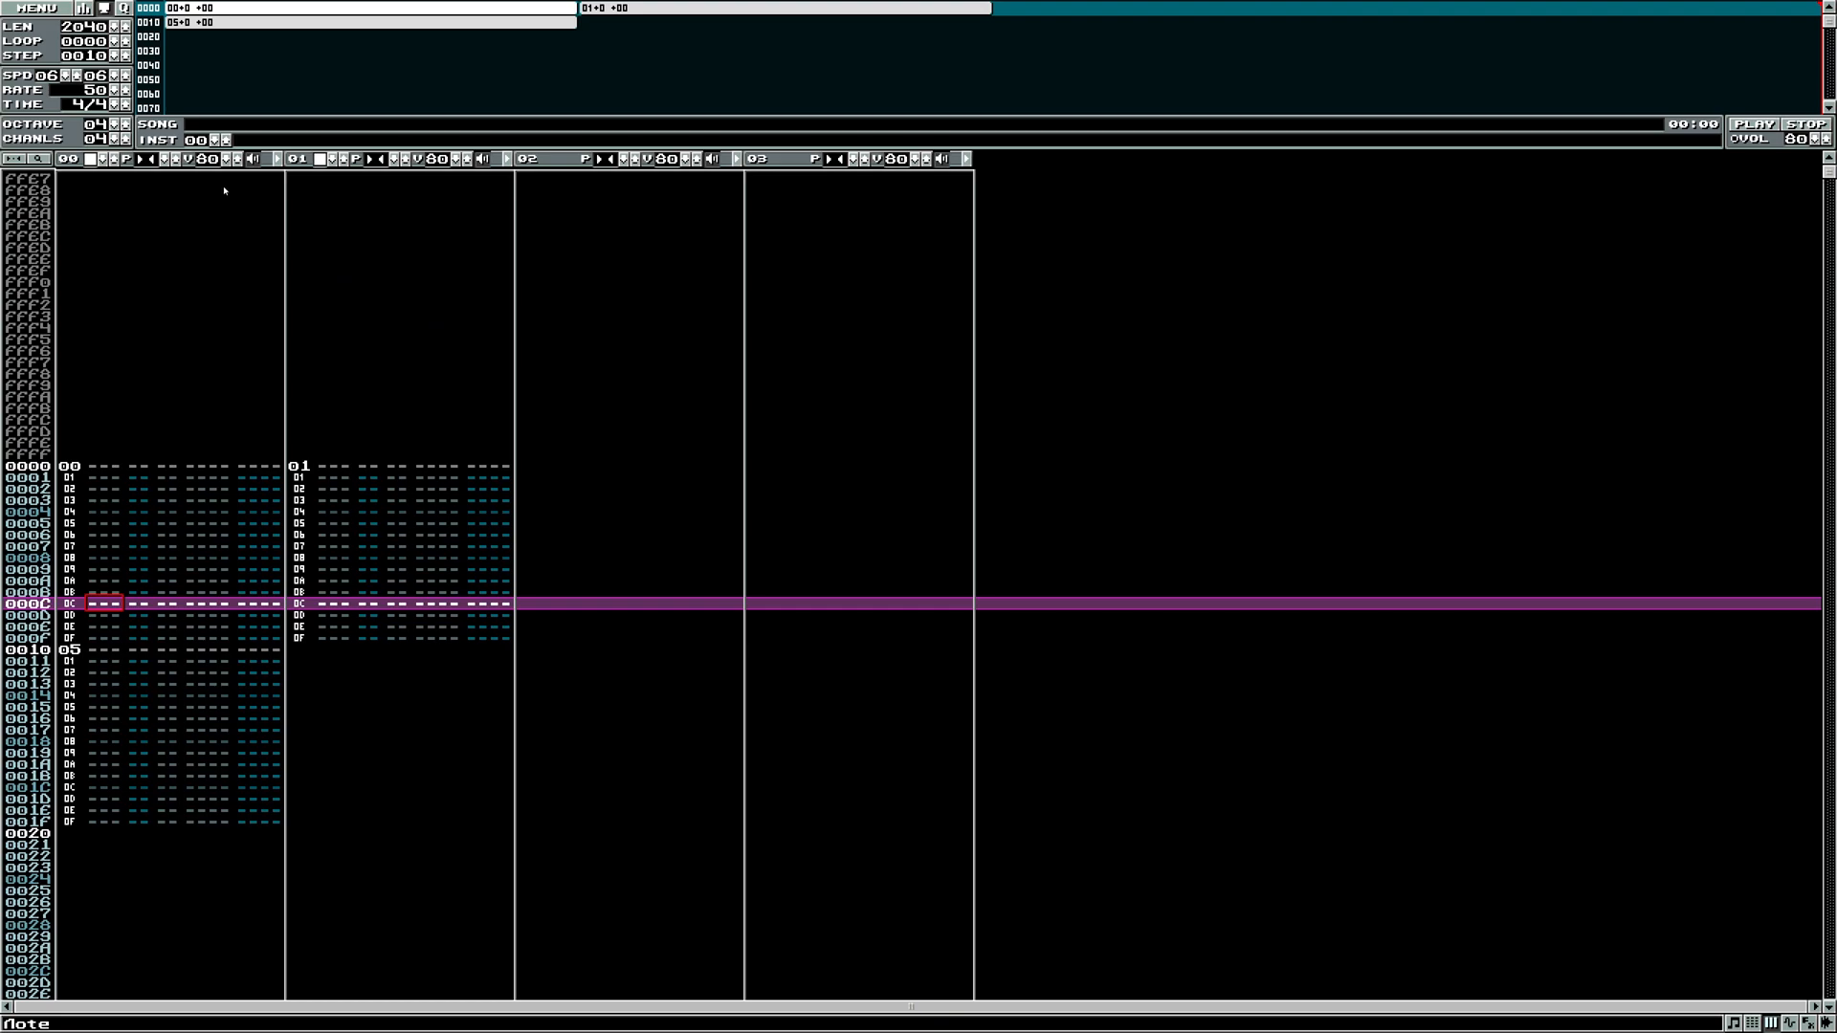
# - Expand channel 00 to eight command columns and delete the 0400 command on row 00 of the third one
pyautogui.click(277, 160)
pyautogui.click(278, 160)
pyautogui.click(278, 160)
pyautogui.click(278, 160)
pyautogui.click(277, 160)
pyautogui.click(277, 159)
pyautogui.click(278, 160)
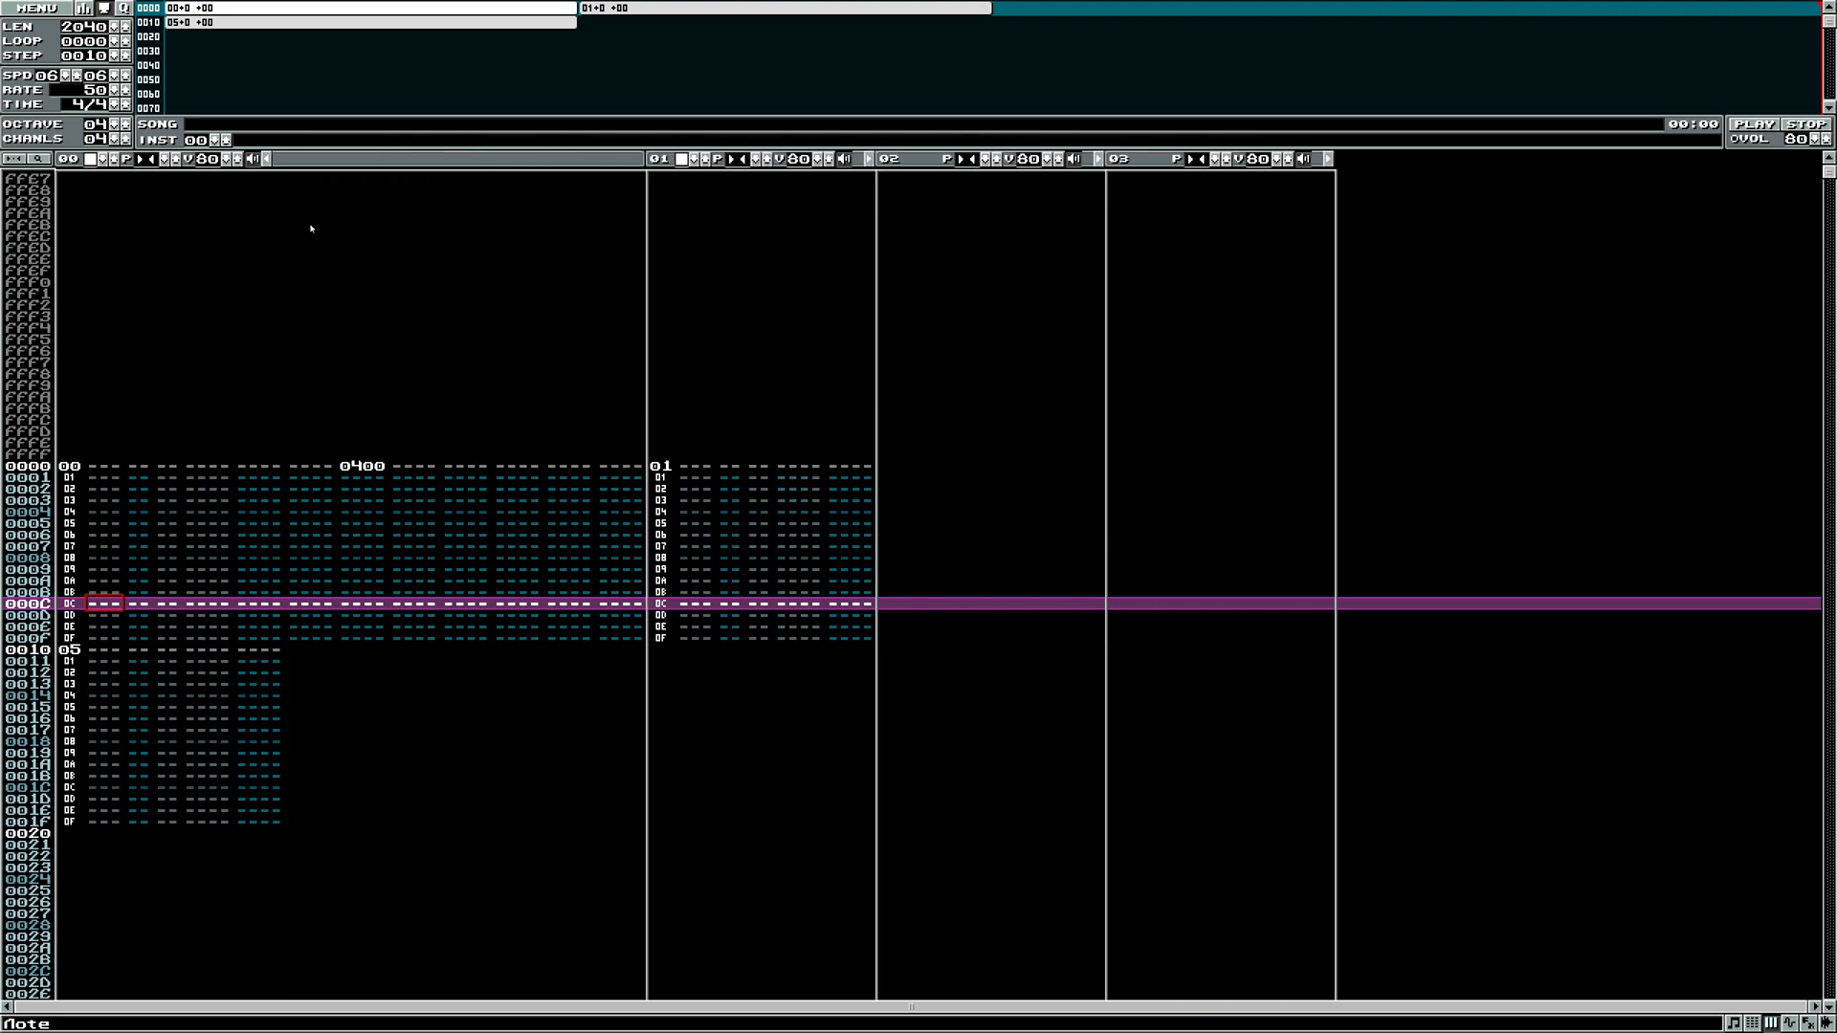
pyautogui.click(360, 466)
pyautogui.press('Delete')
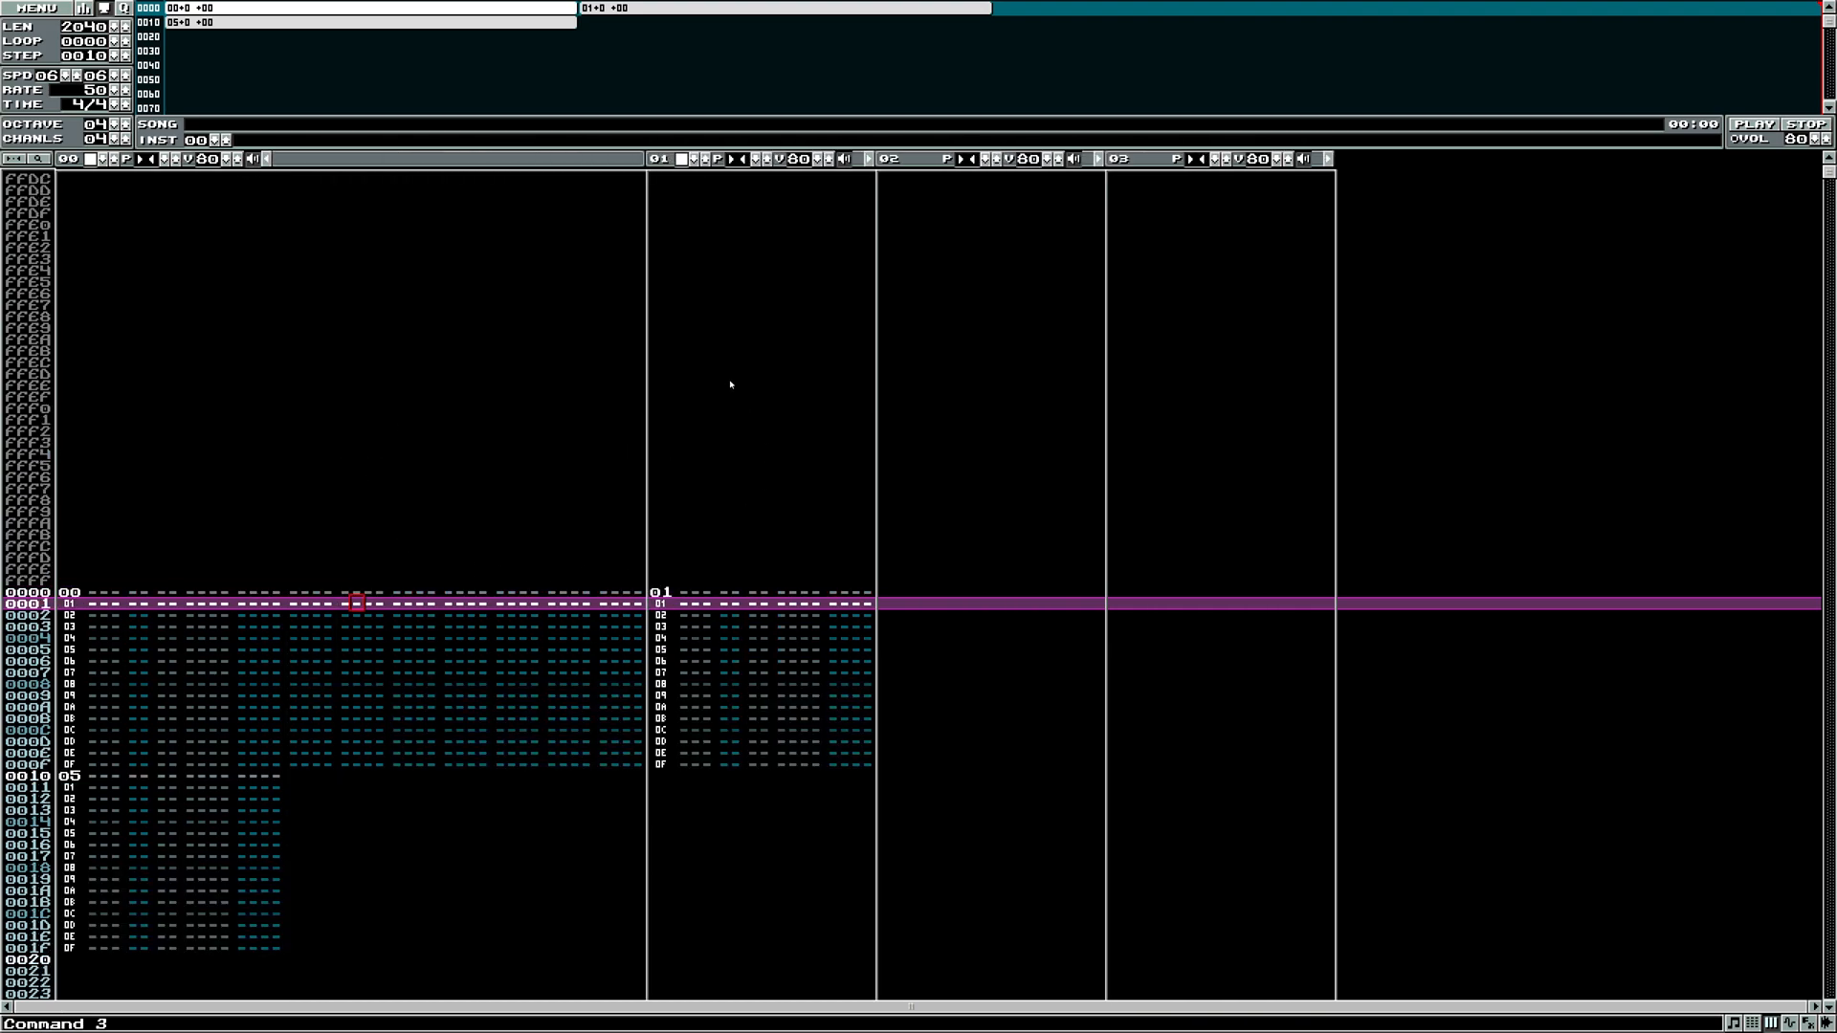
# - Enter command 6000 on rows 00 and 04 and 6100 on row 08 in channel 00's fourth command column
pyautogui.click(420, 593)
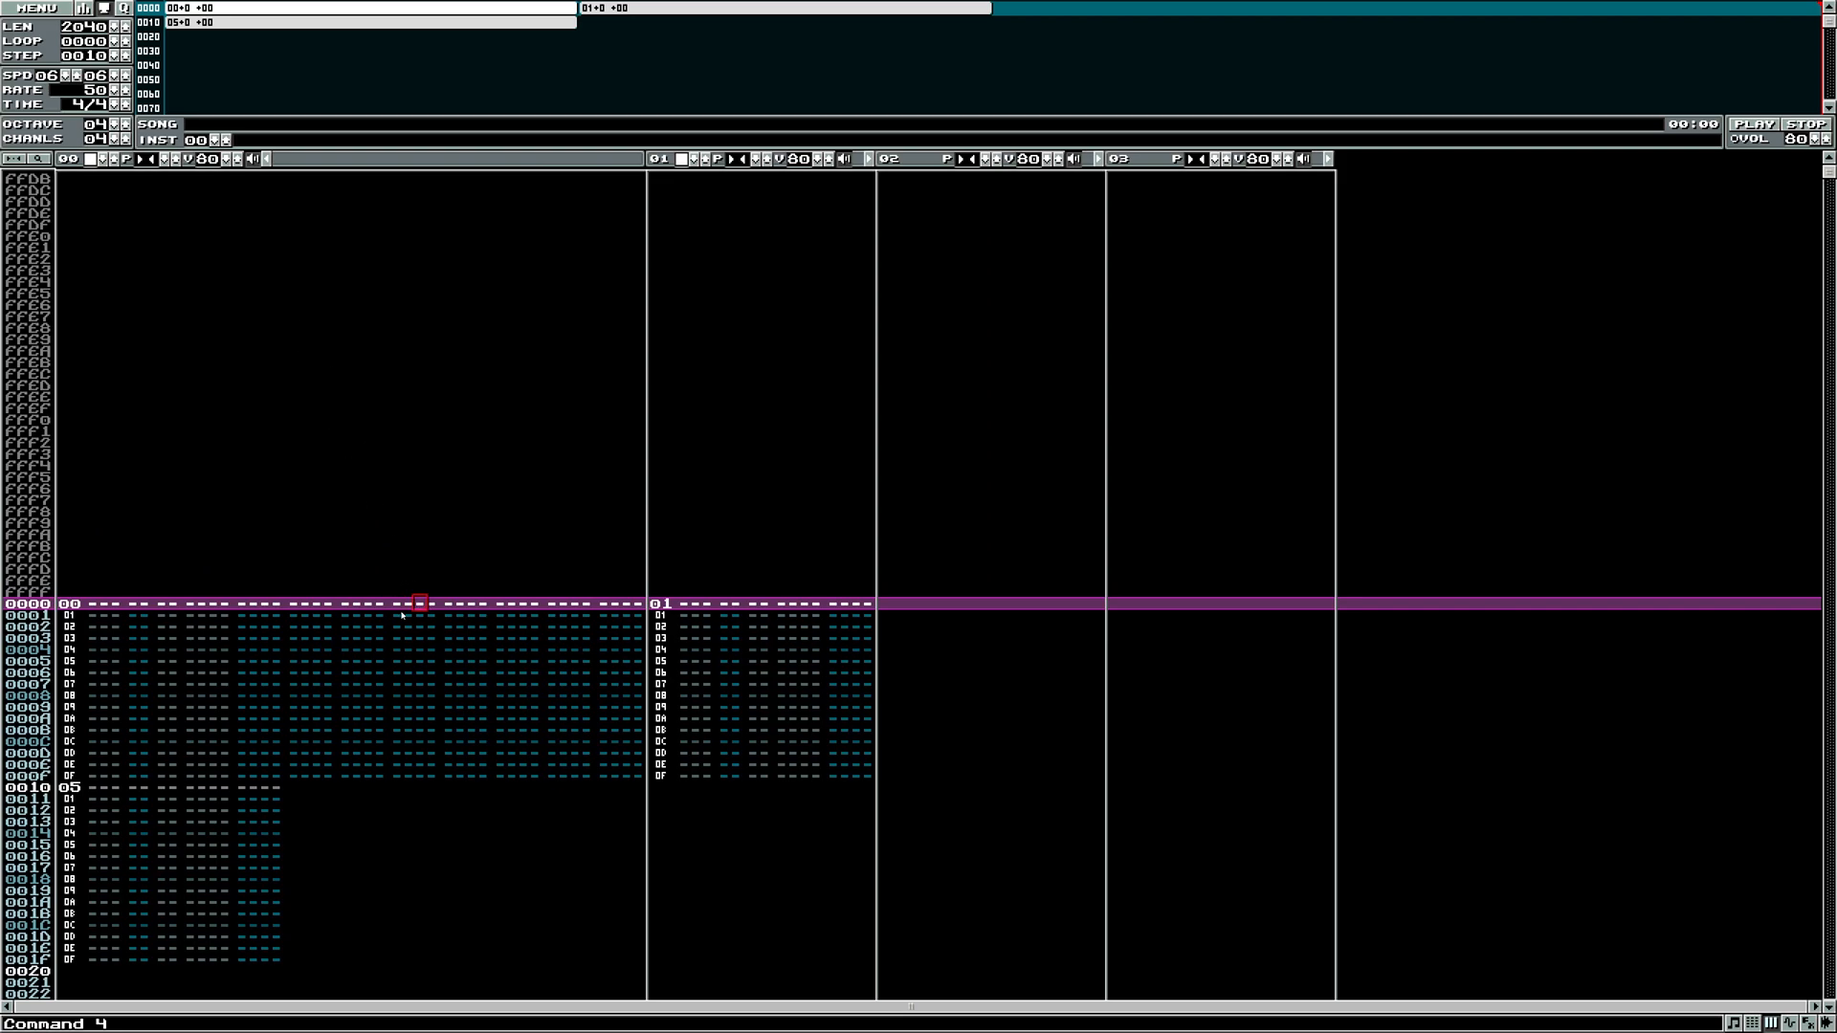
pyautogui.click(398, 607)
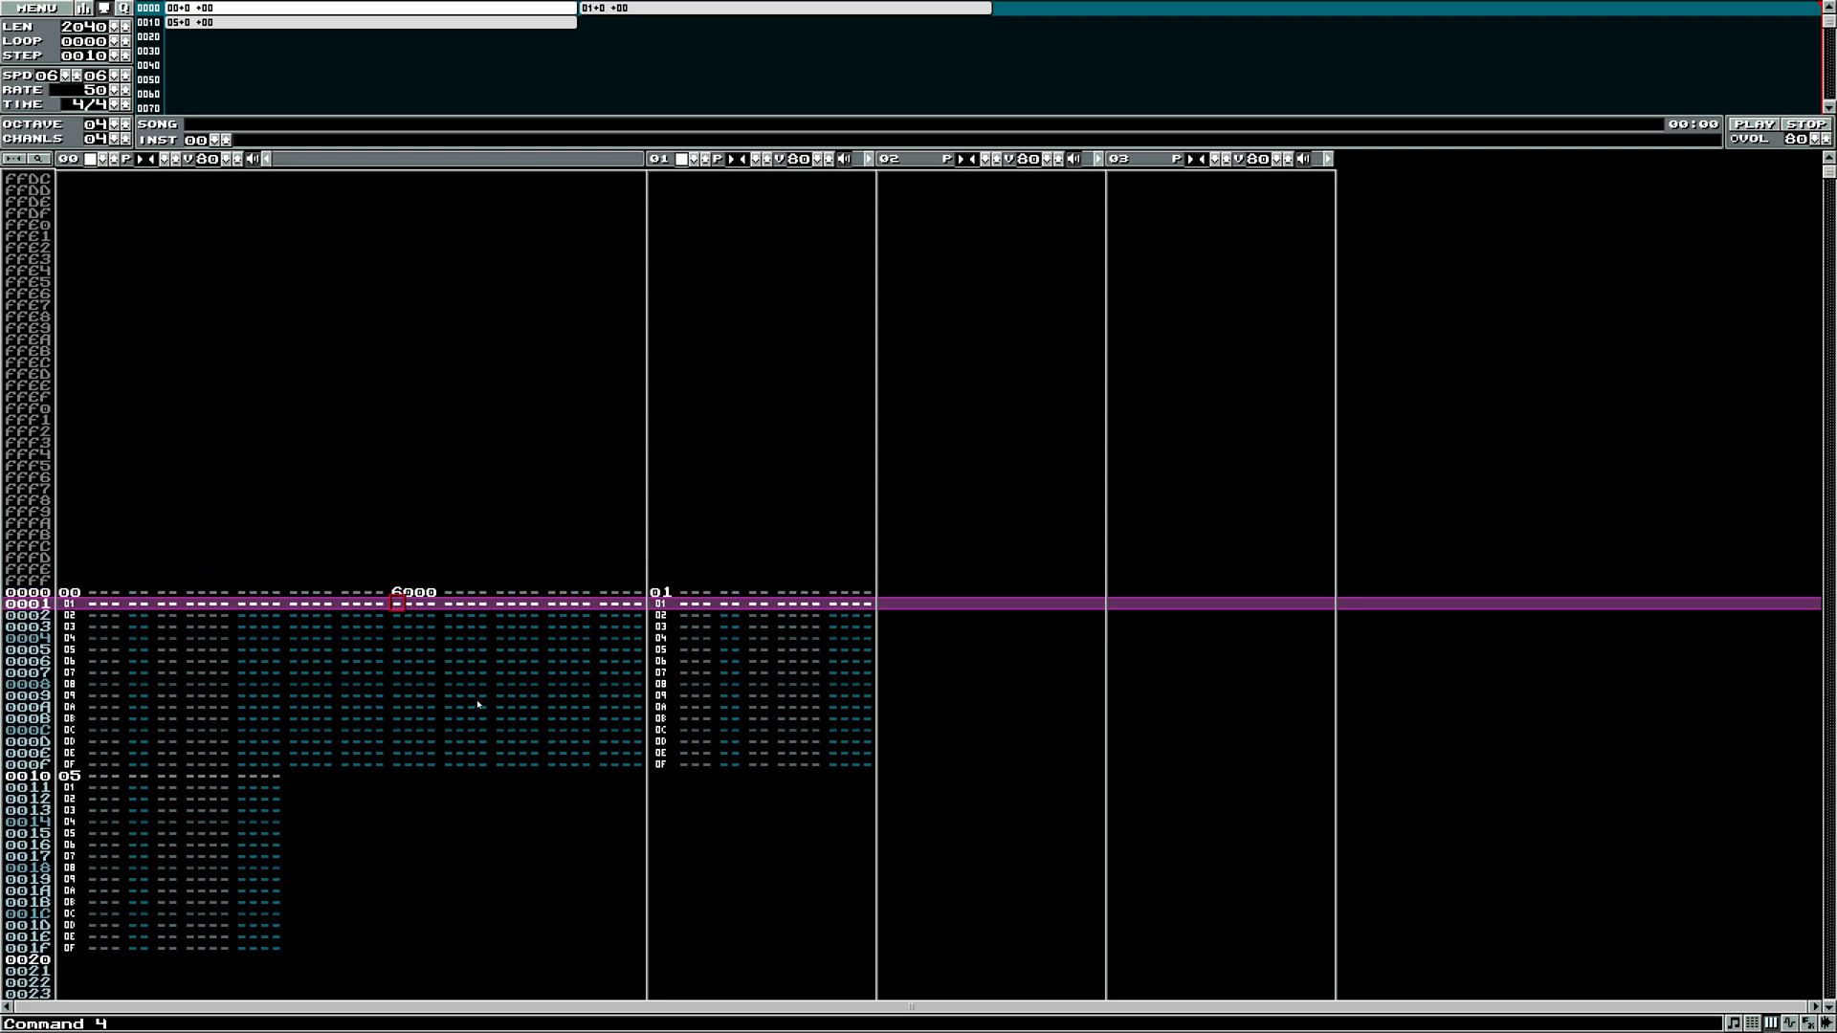
pyautogui.scroll(-8, 450, 570)
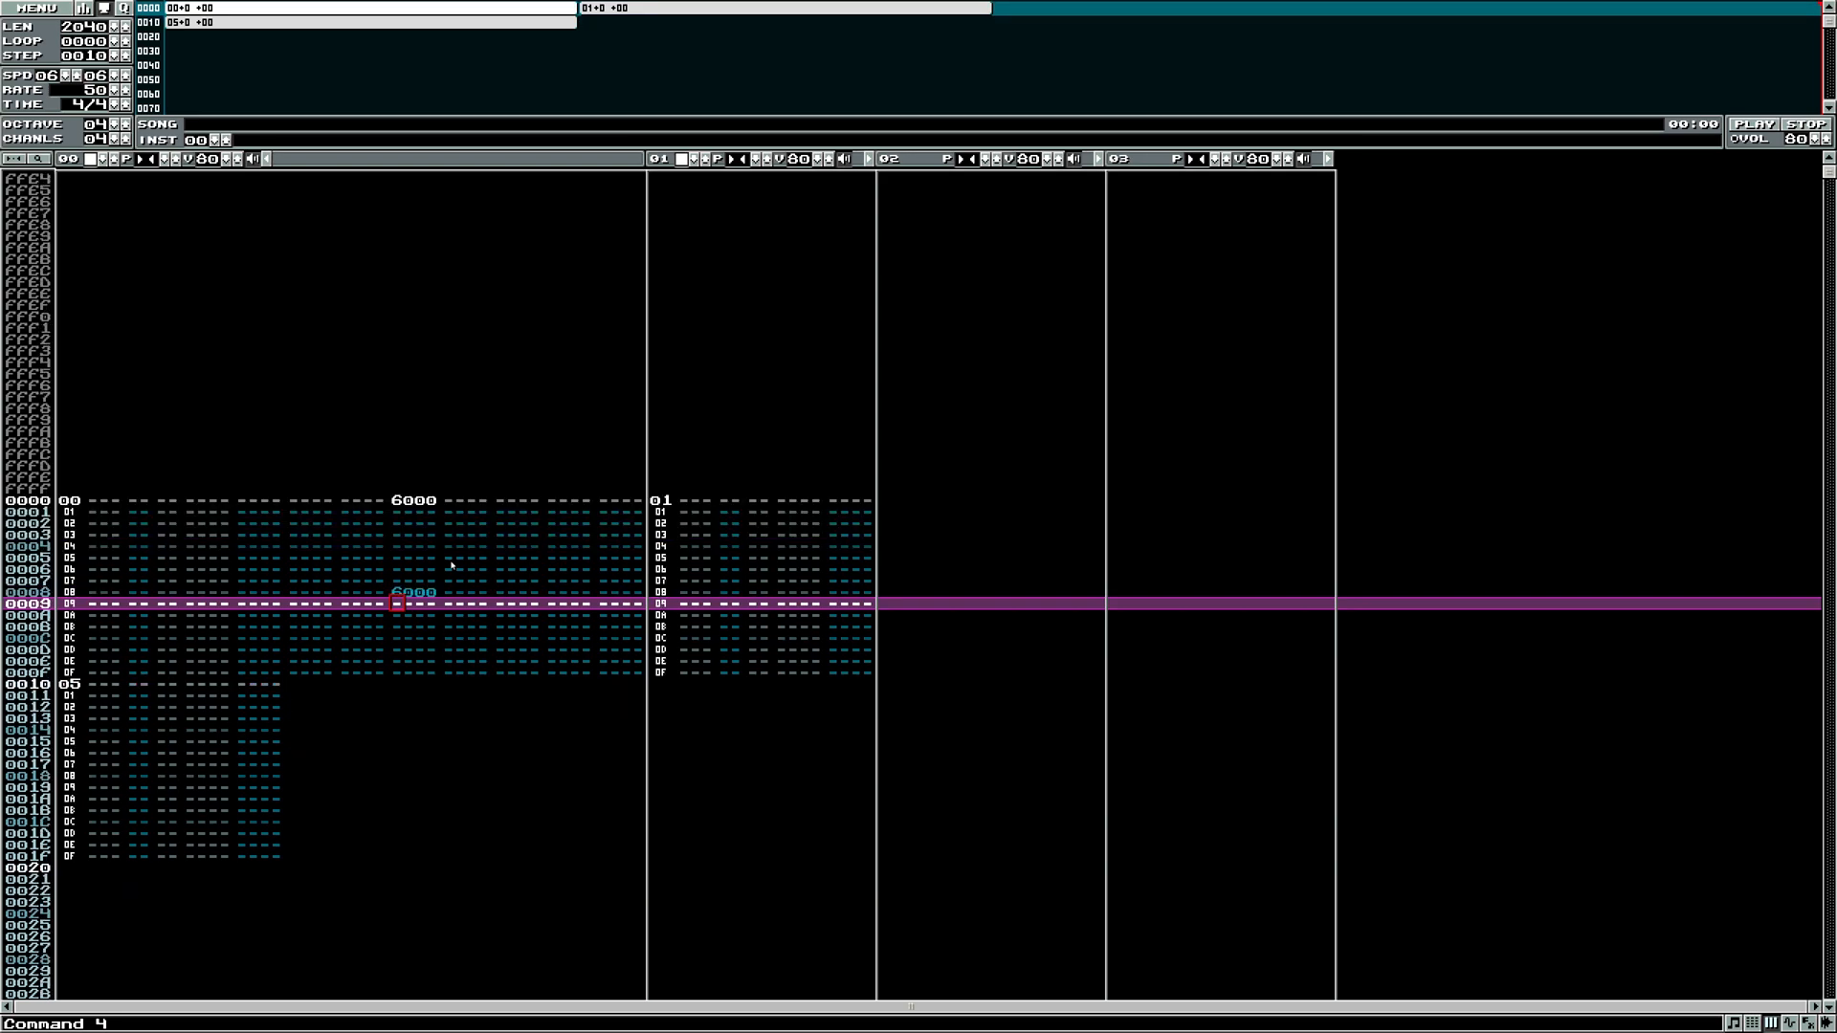
pyautogui.press('Up')
pyautogui.press('Right')
pyautogui.write('1')
pyautogui.click(397, 549)
pyautogui.write('6')
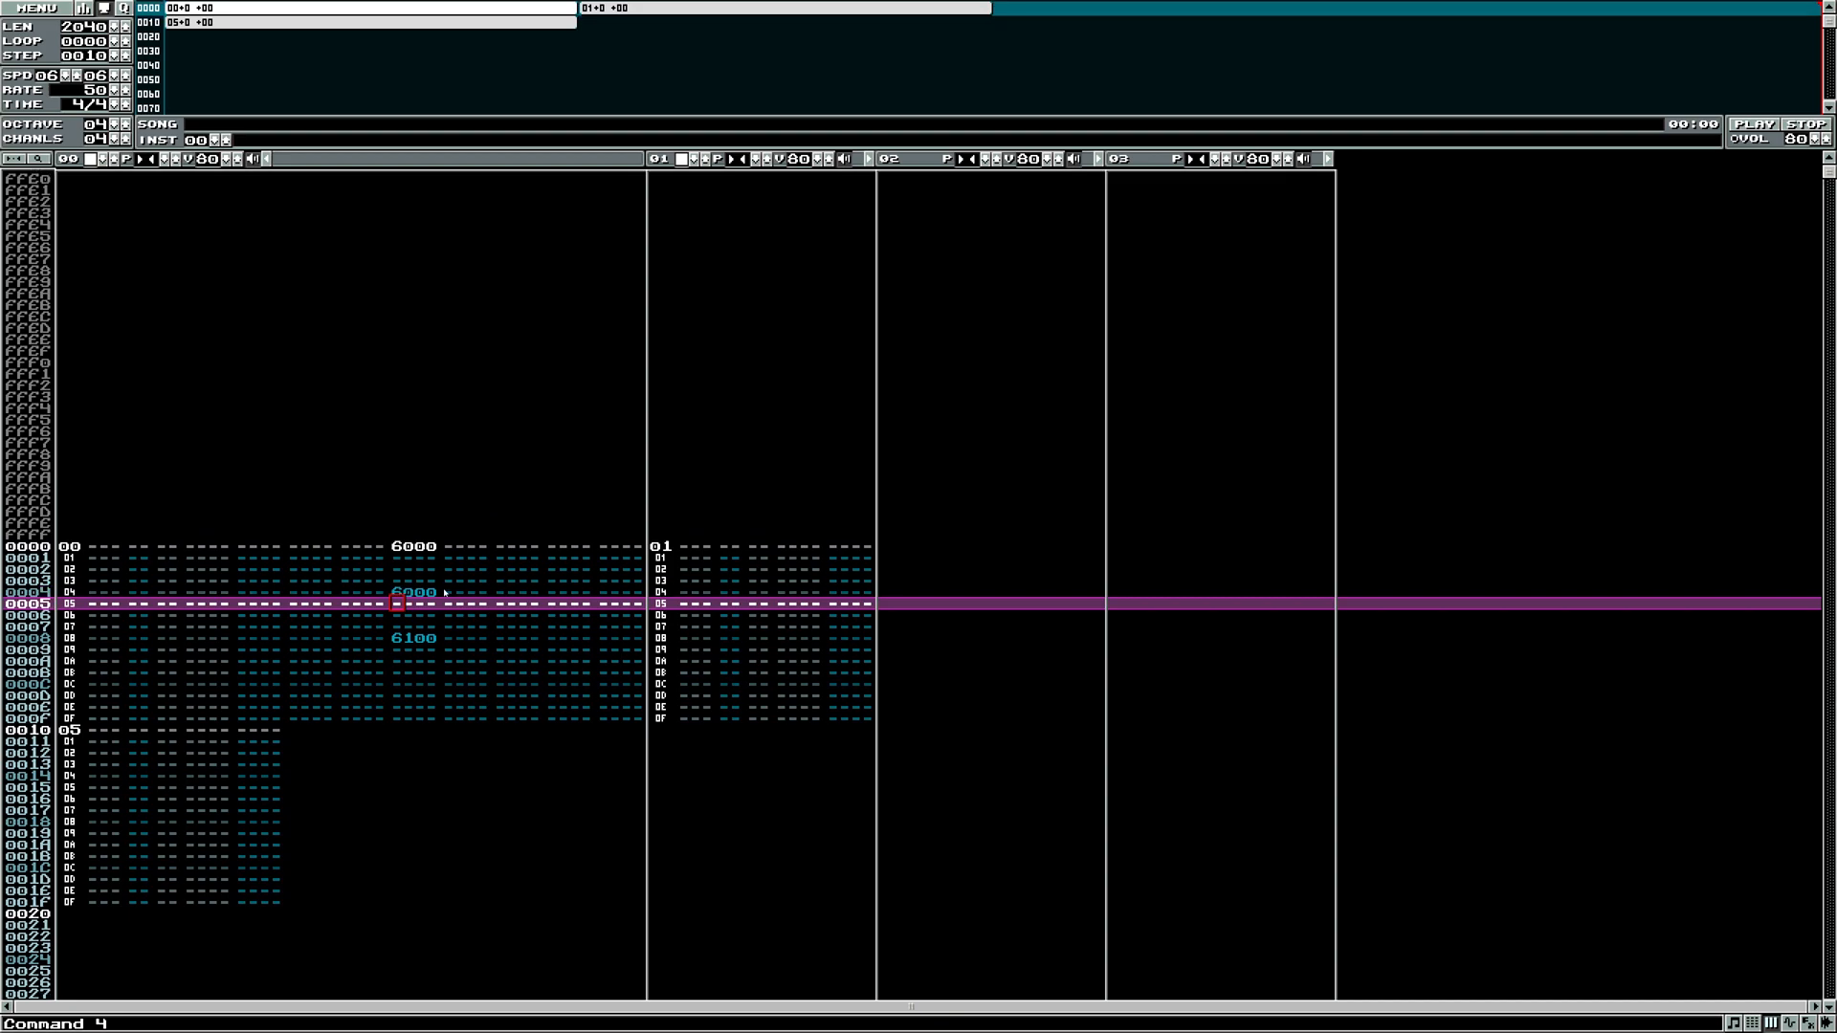
# - Select rows 00 to 08 of channel 00, and change row 04's fourth-column command to 6080
pyautogui.click(409, 552)
pyautogui.hotkey('shift', 'Down')
pyautogui.hotkey('shift', 'Down')
pyautogui.hotkey('shift', 'Down')
pyautogui.hotkey('shift', 'Down')
pyautogui.hotkey('shift', 'Down')
pyautogui.hotkey('shift', 'Down')
pyautogui.hotkey('shift', 'Down')
pyautogui.hotkey('shift', 'Down')
pyautogui.hotkey('shift', 'Down')
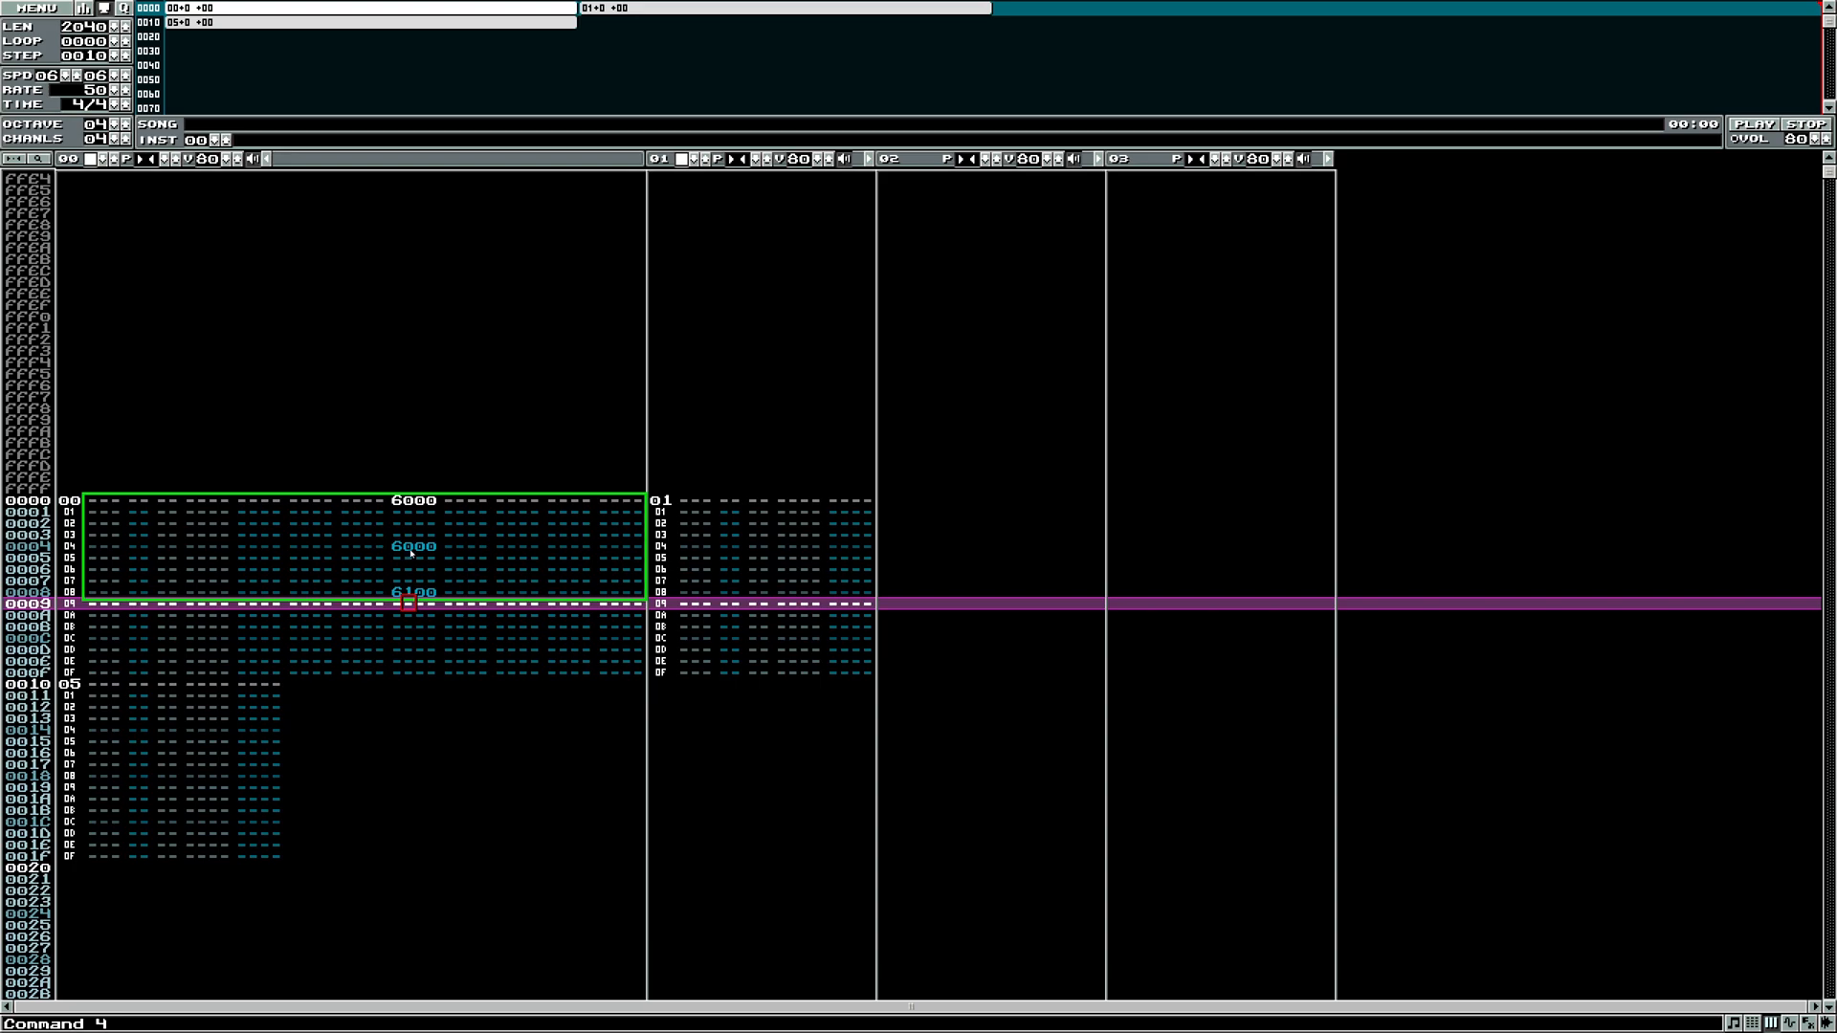
pyautogui.click(421, 547)
pyautogui.write('8')
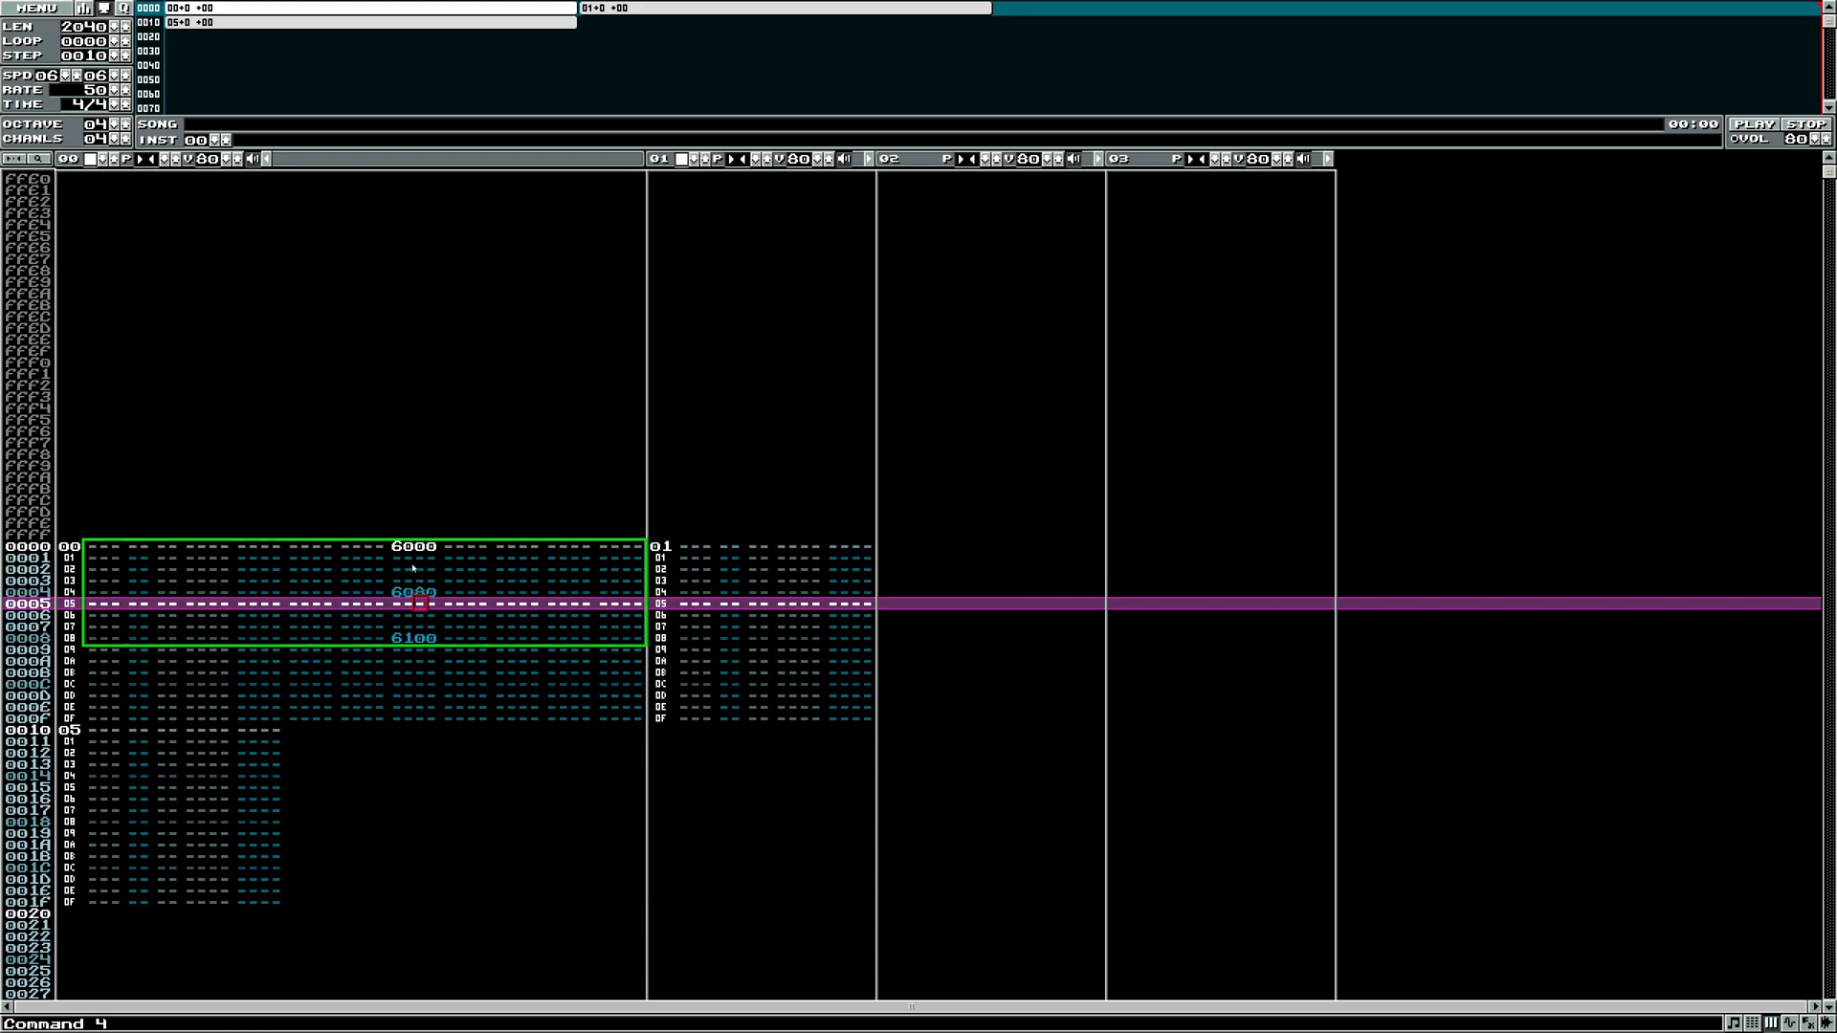
pyautogui.click(406, 595)
pyautogui.click(419, 595)
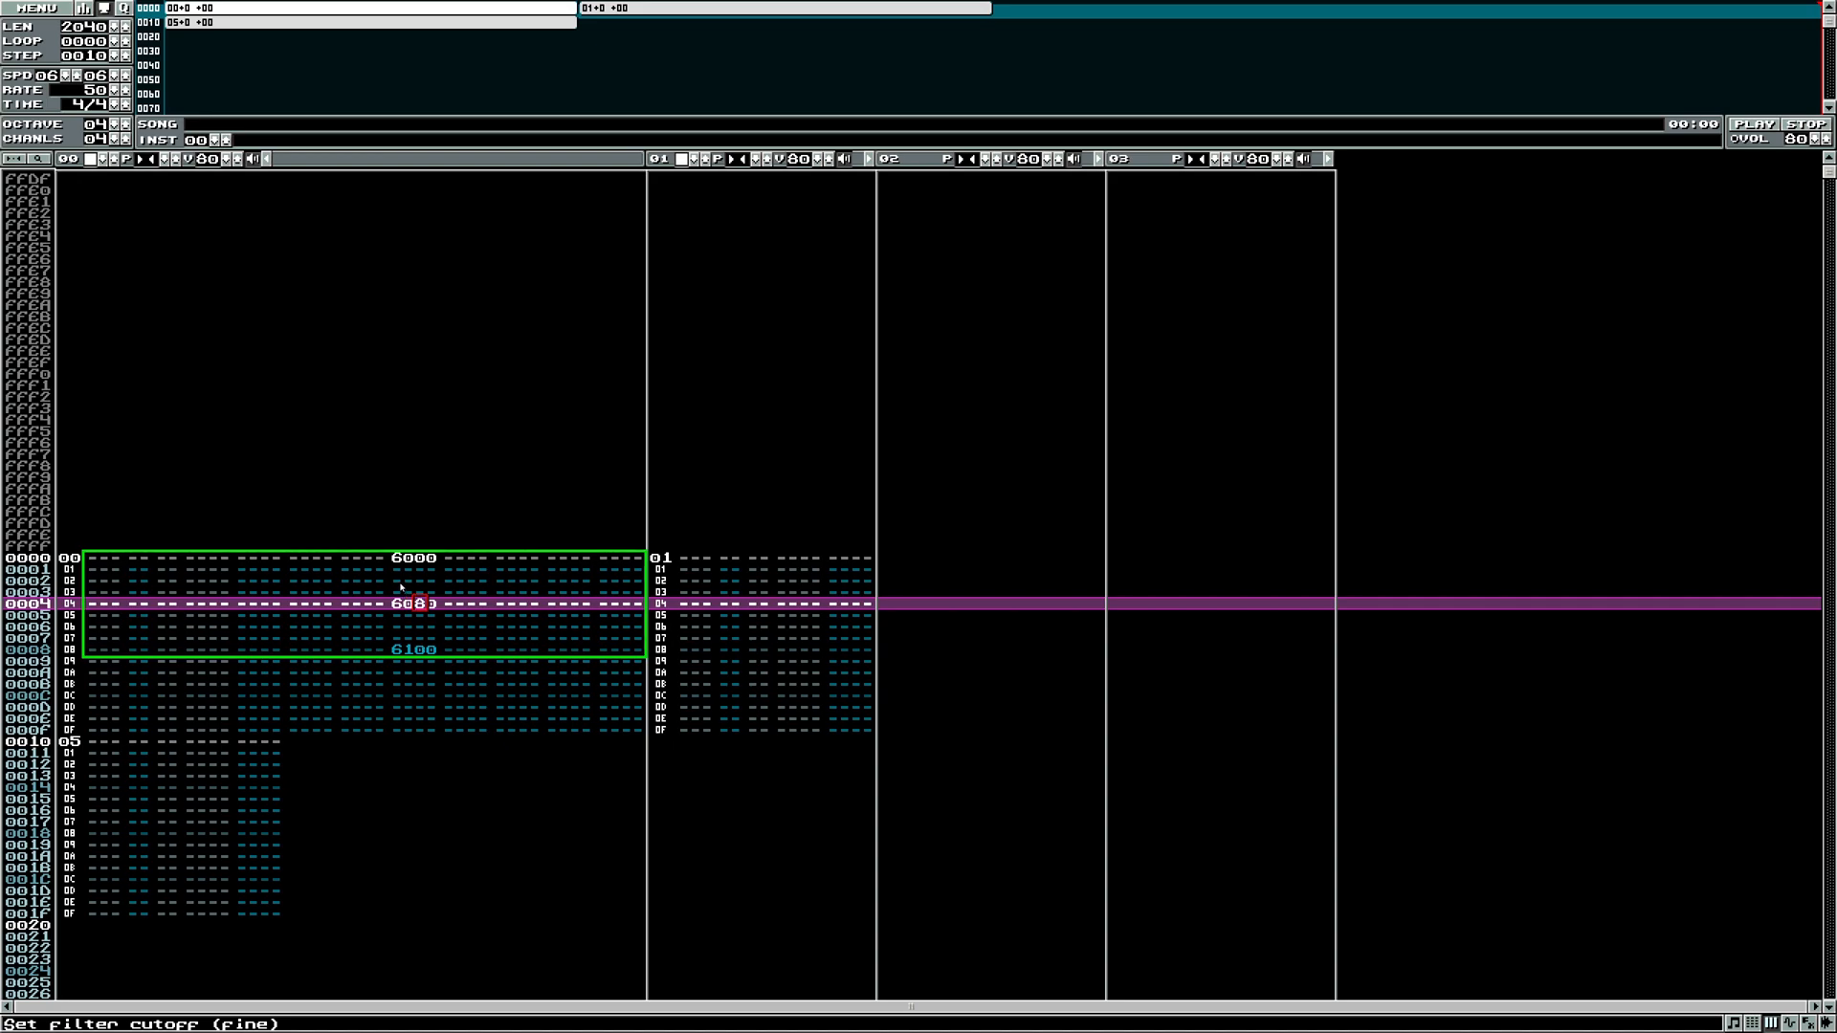
# - Enter command 0C00 on rows 02 and 06 of channel 00's fourth command column
pyautogui.click(408, 587)
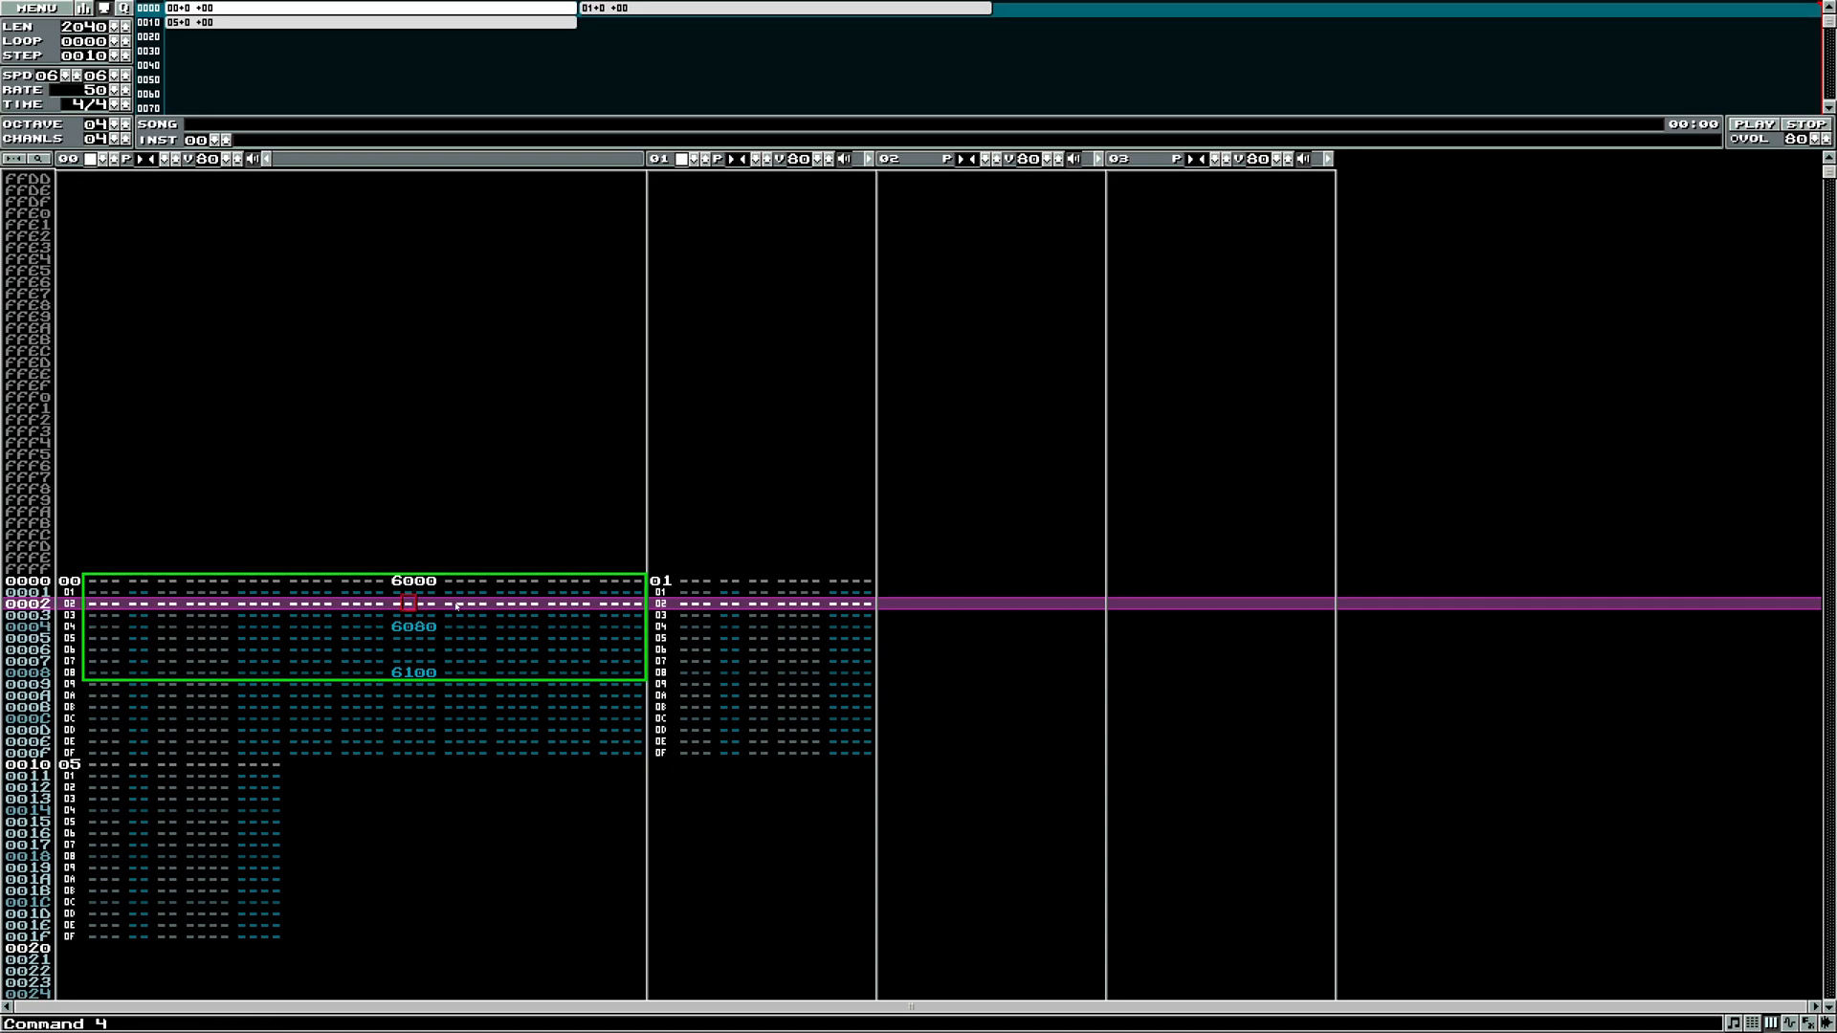
pyautogui.write('c')
pyautogui.click(404, 641)
pyautogui.write('c')
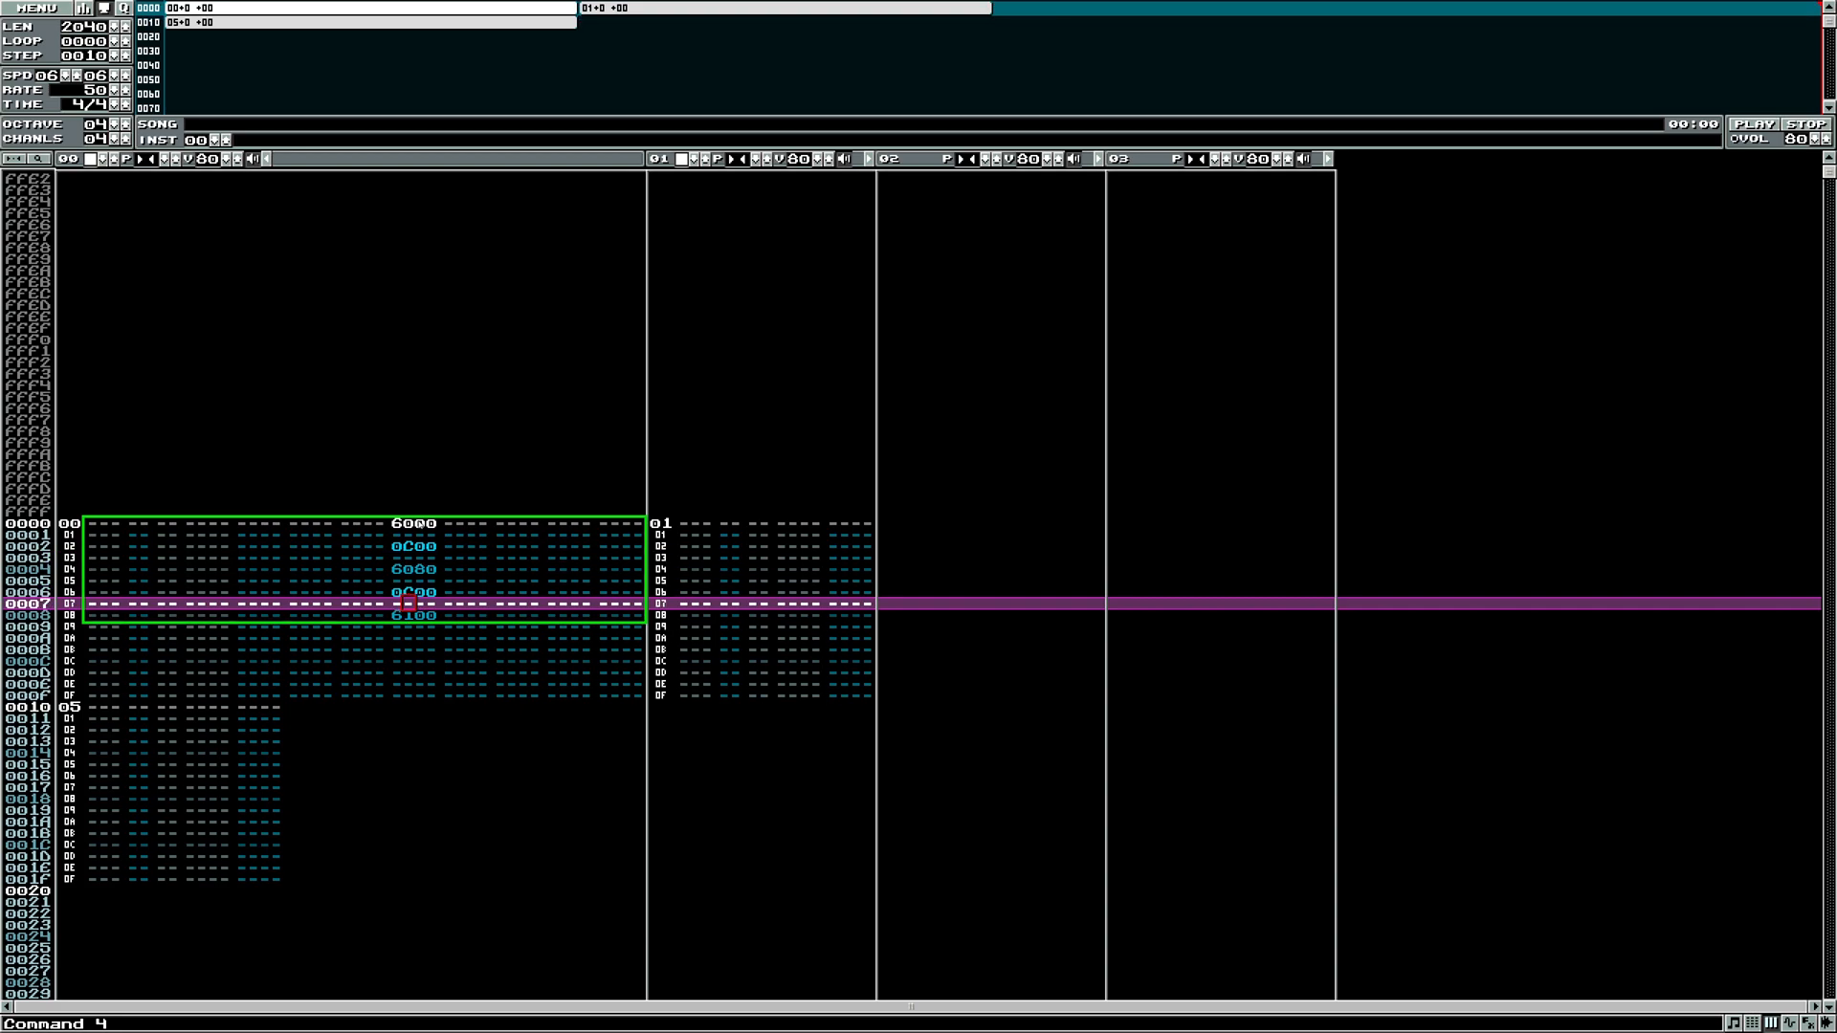
# - Delete row 04's command in the fourth command column and change row 06's command to 0400
pyautogui.click(422, 552)
pyautogui.click(418, 628)
pyautogui.press('Delete')
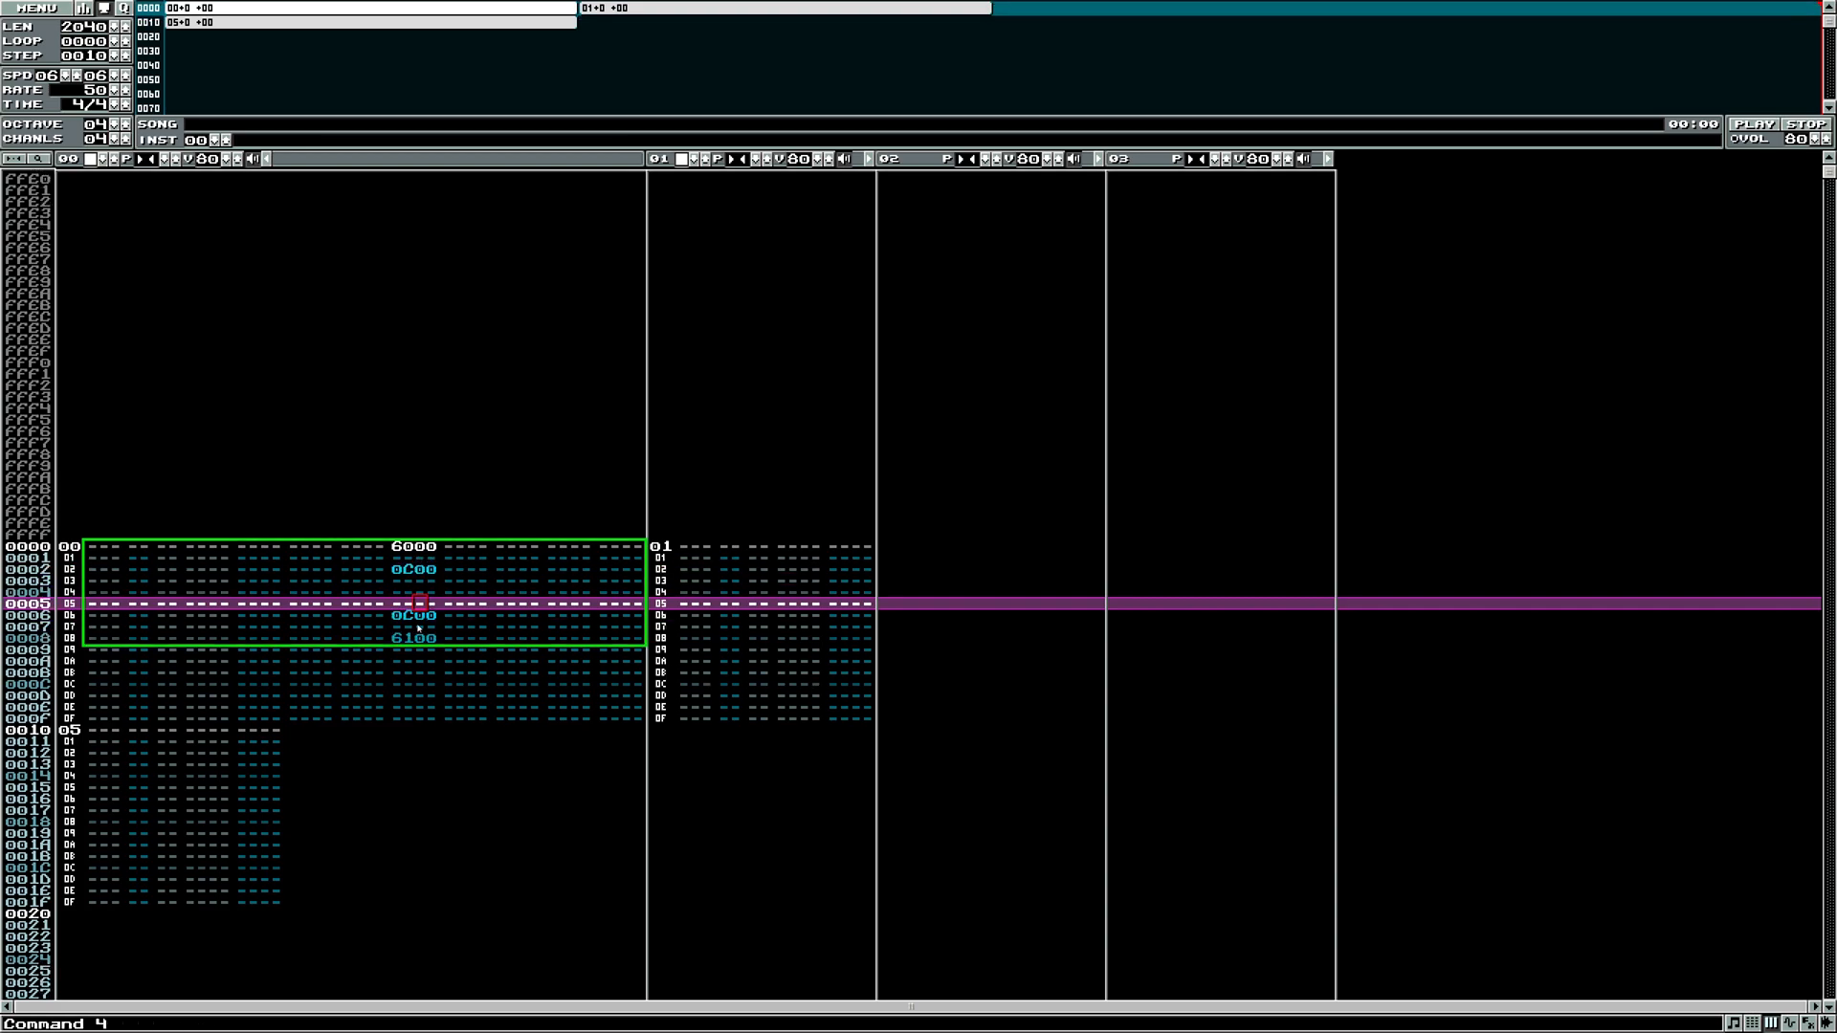
pyautogui.click(410, 618)
pyautogui.write('4')
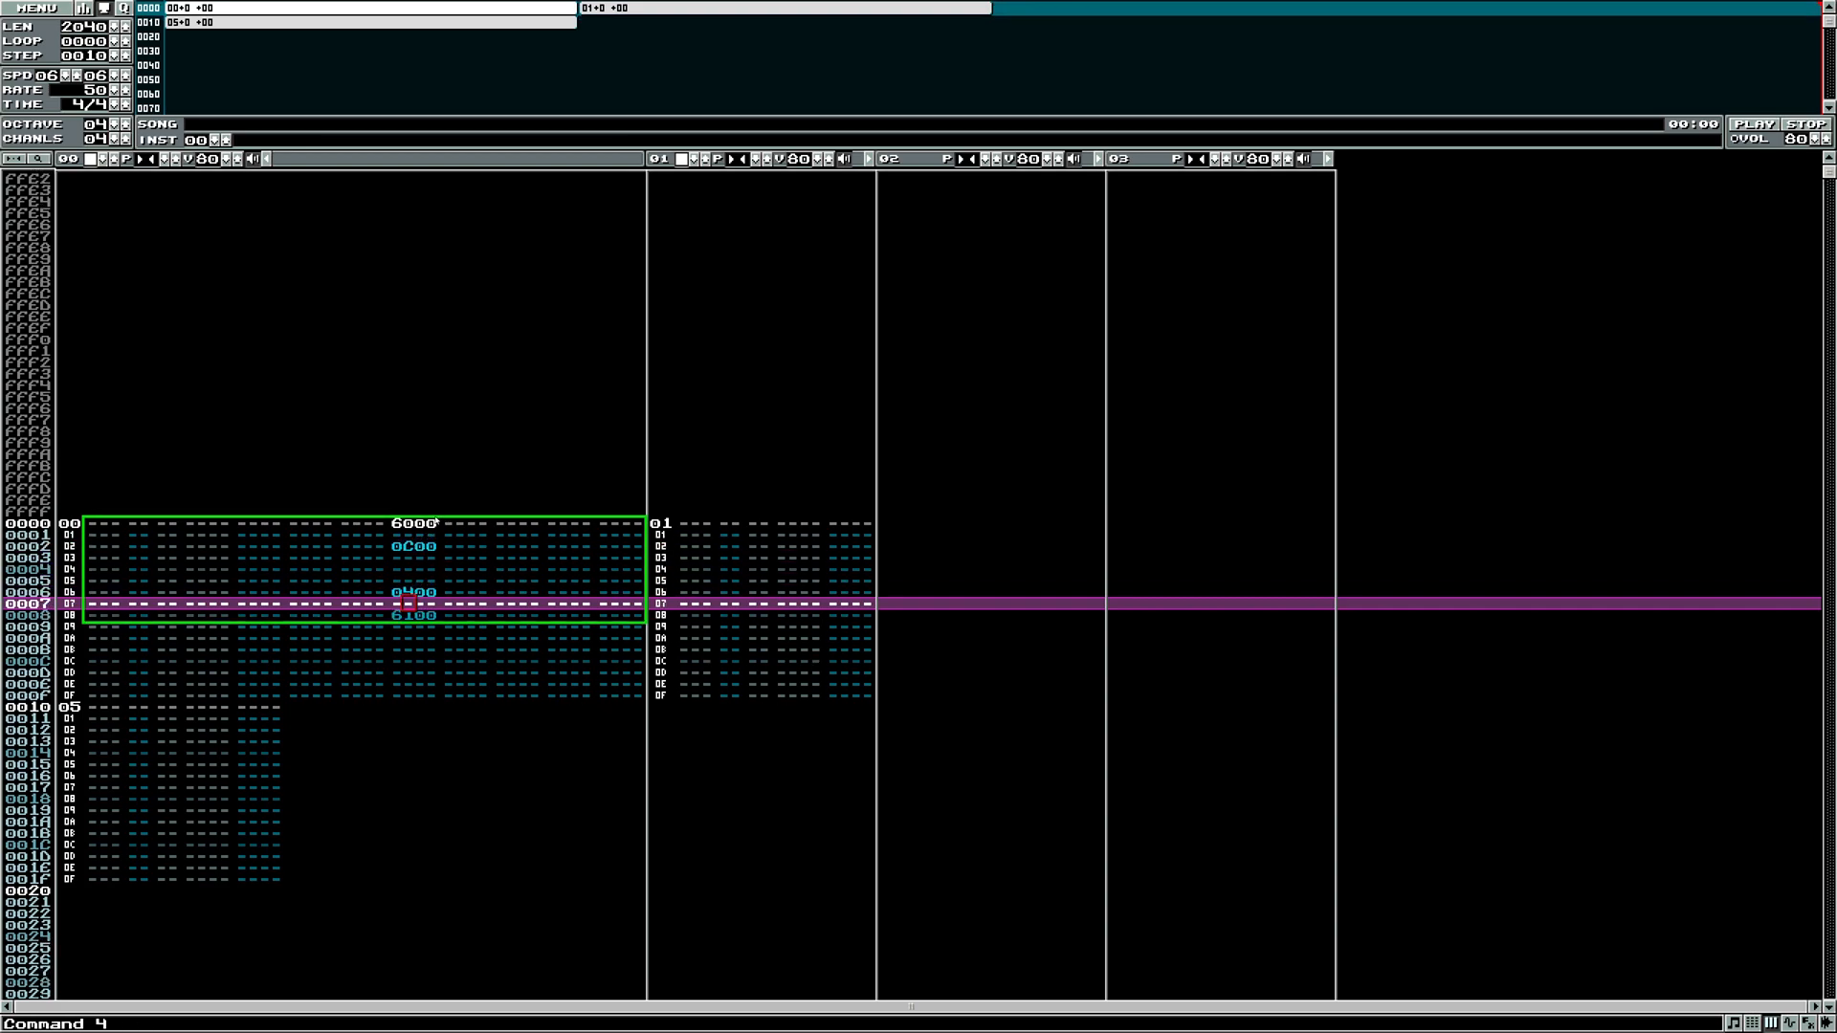
# - Select rows 00 to 08 of channel 00 and interpolate the 6xxx filter cutoff commands between 6000 and 6100
pyautogui.click(419, 525)
pyautogui.scroll(-7, 419, 531)
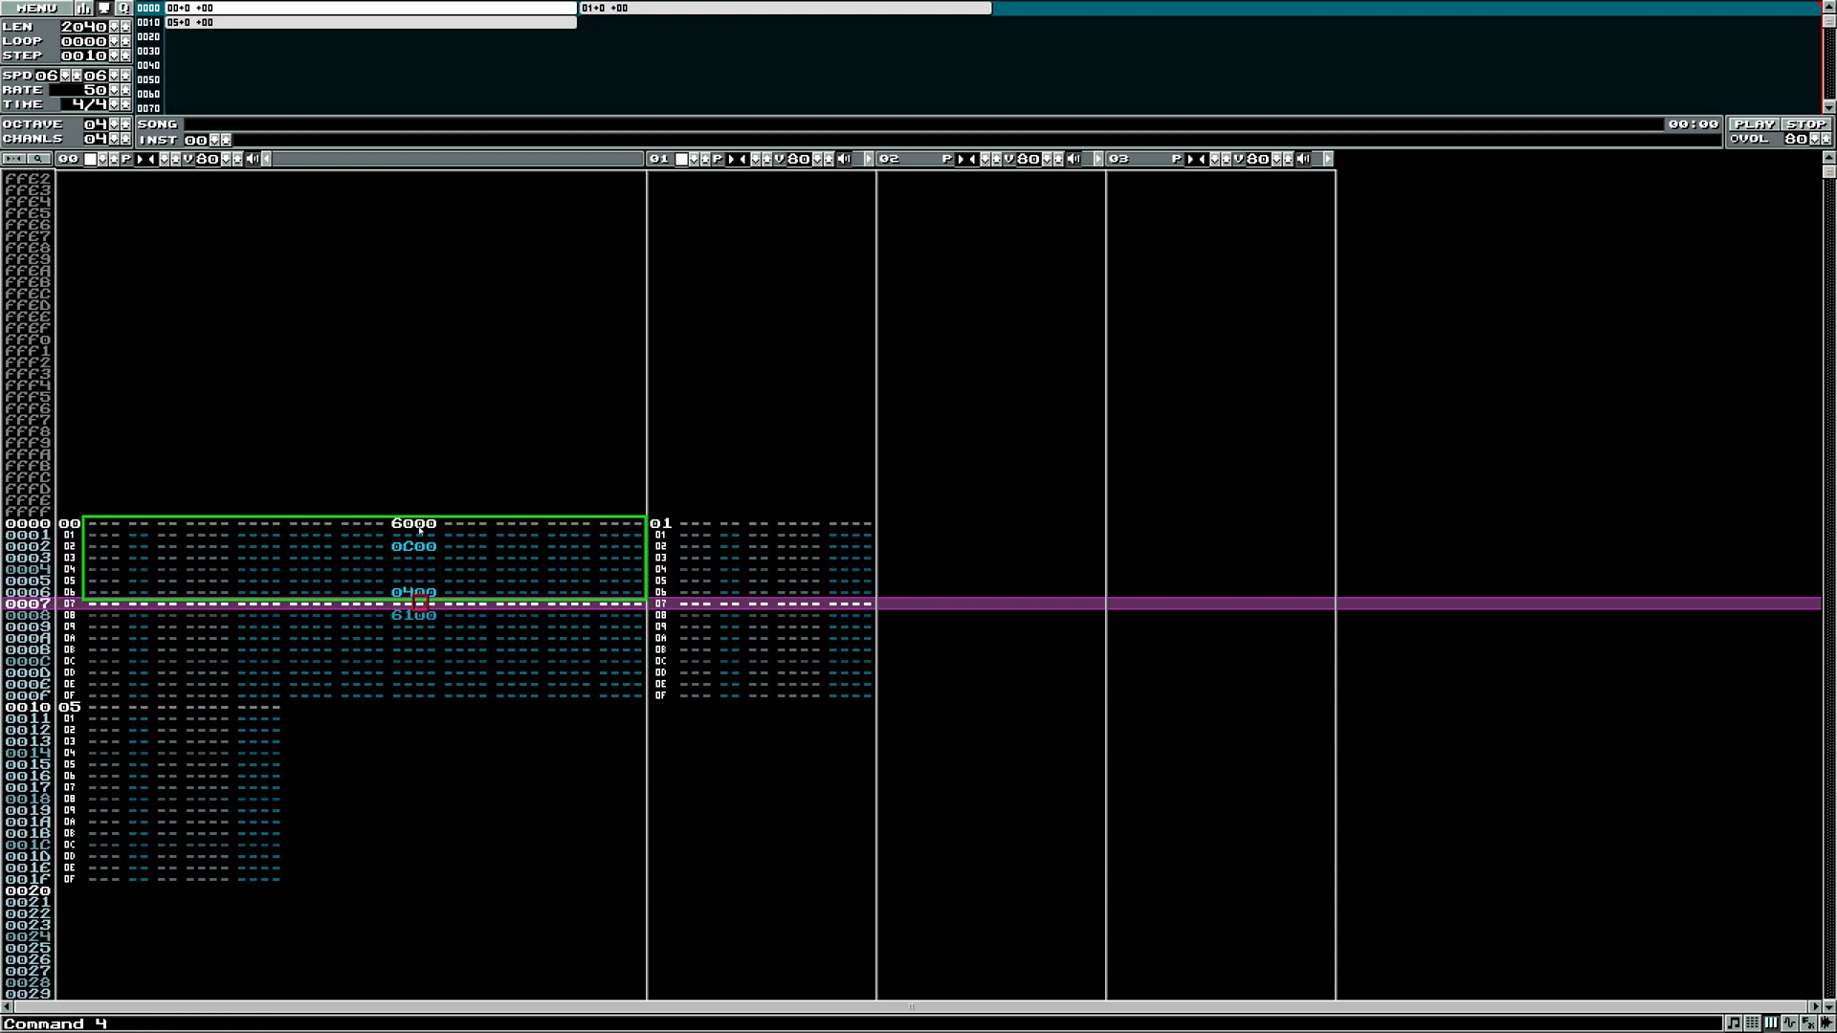
pyautogui.scroll(-2, 419, 531)
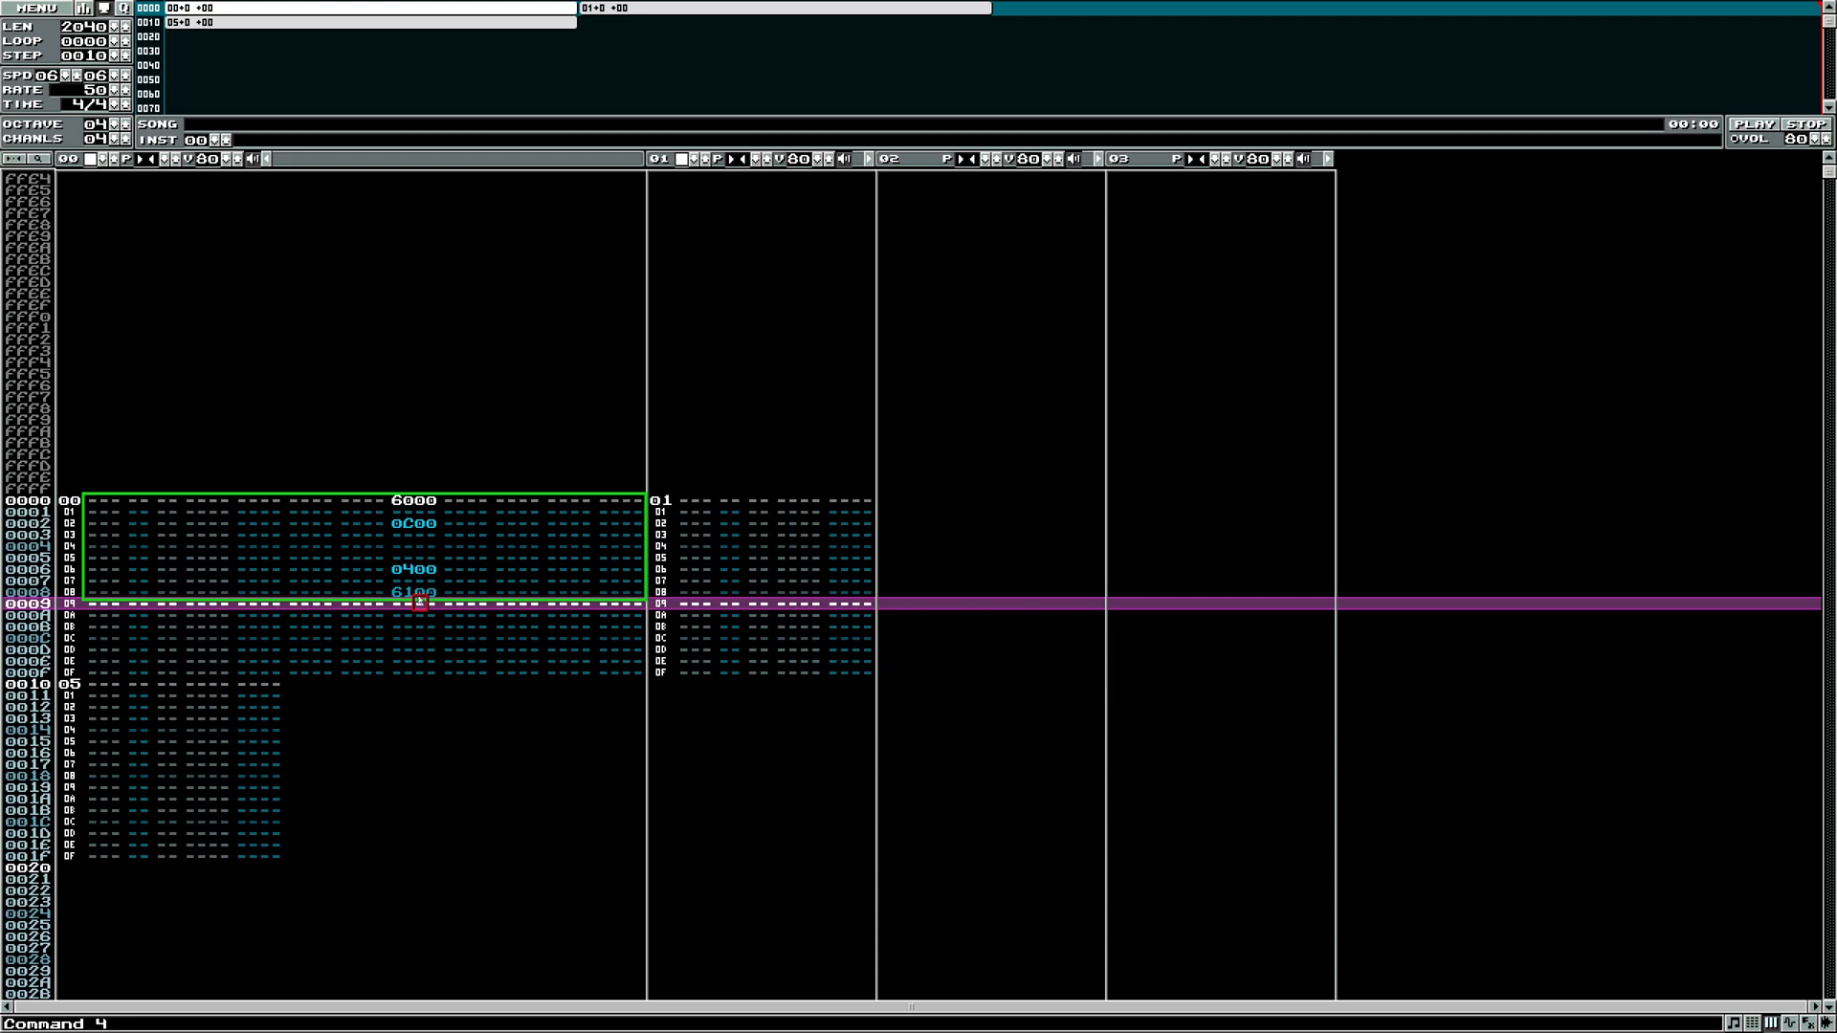
pyautogui.hotkey('ctrl', 'i')
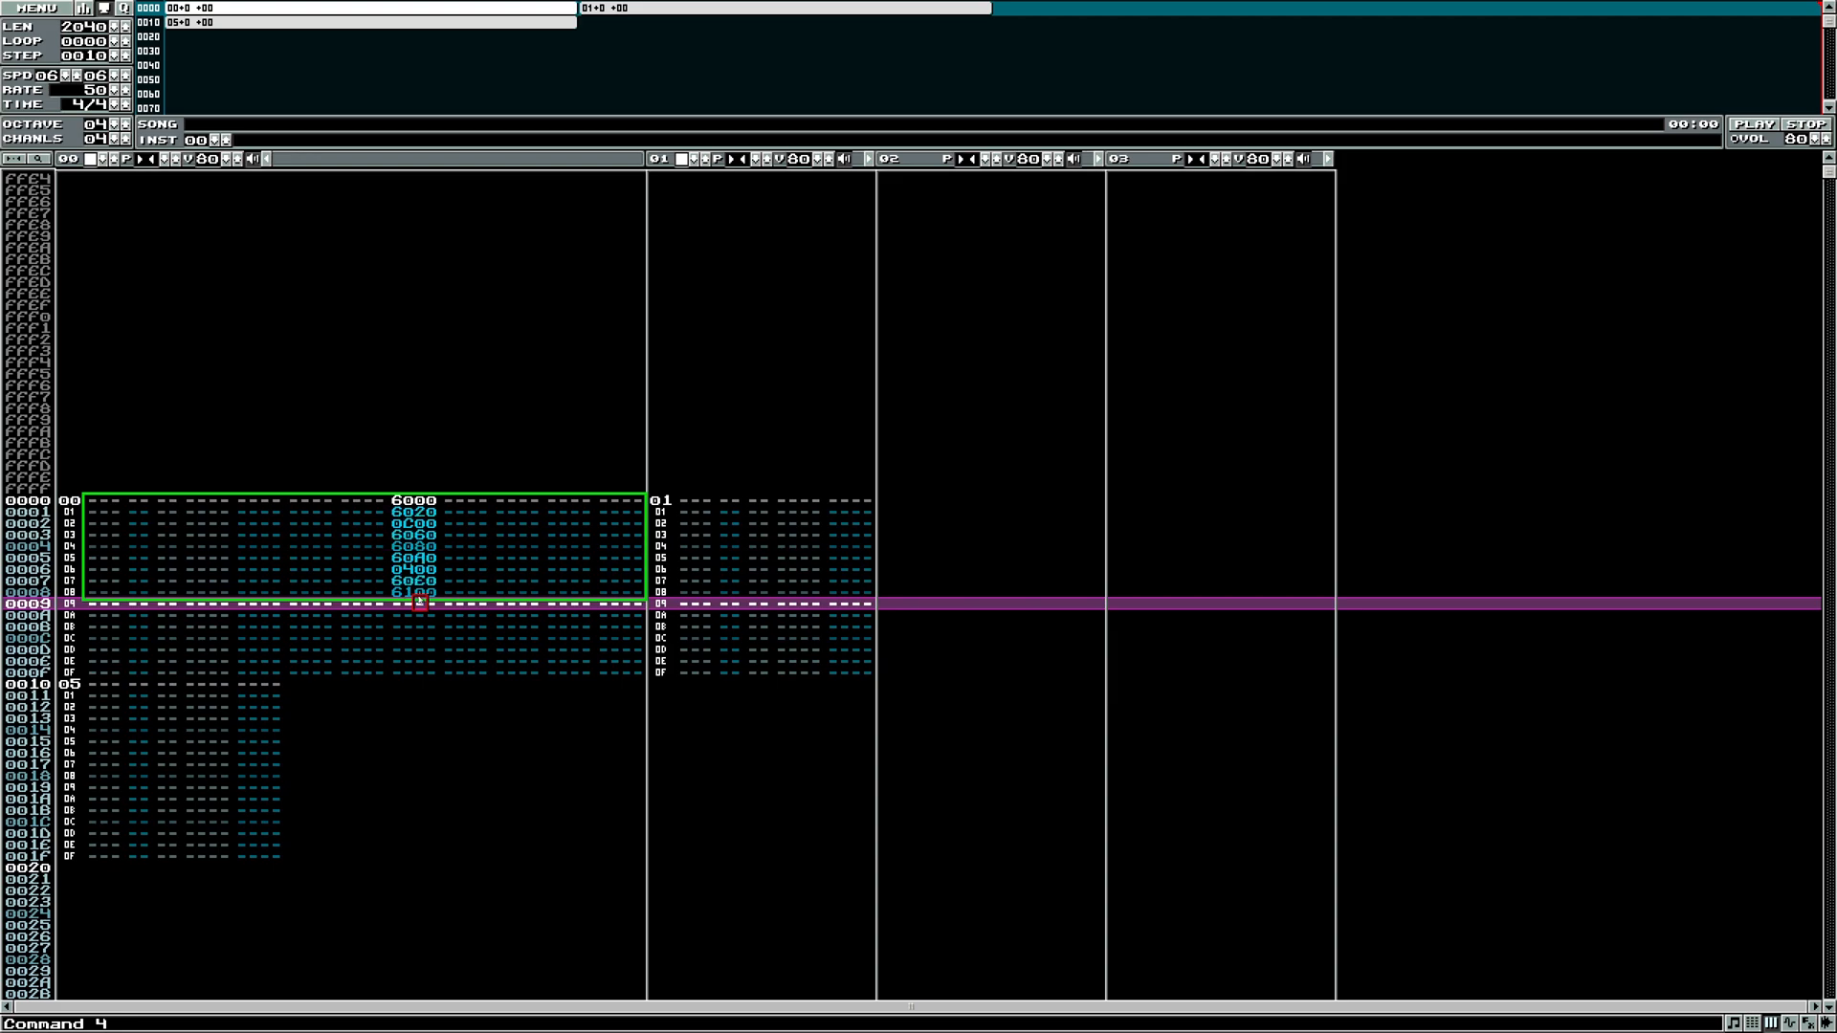
pyautogui.scroll(4, 419, 557)
pyautogui.scroll(1, 419, 599)
pyautogui.scroll(3, 419, 600)
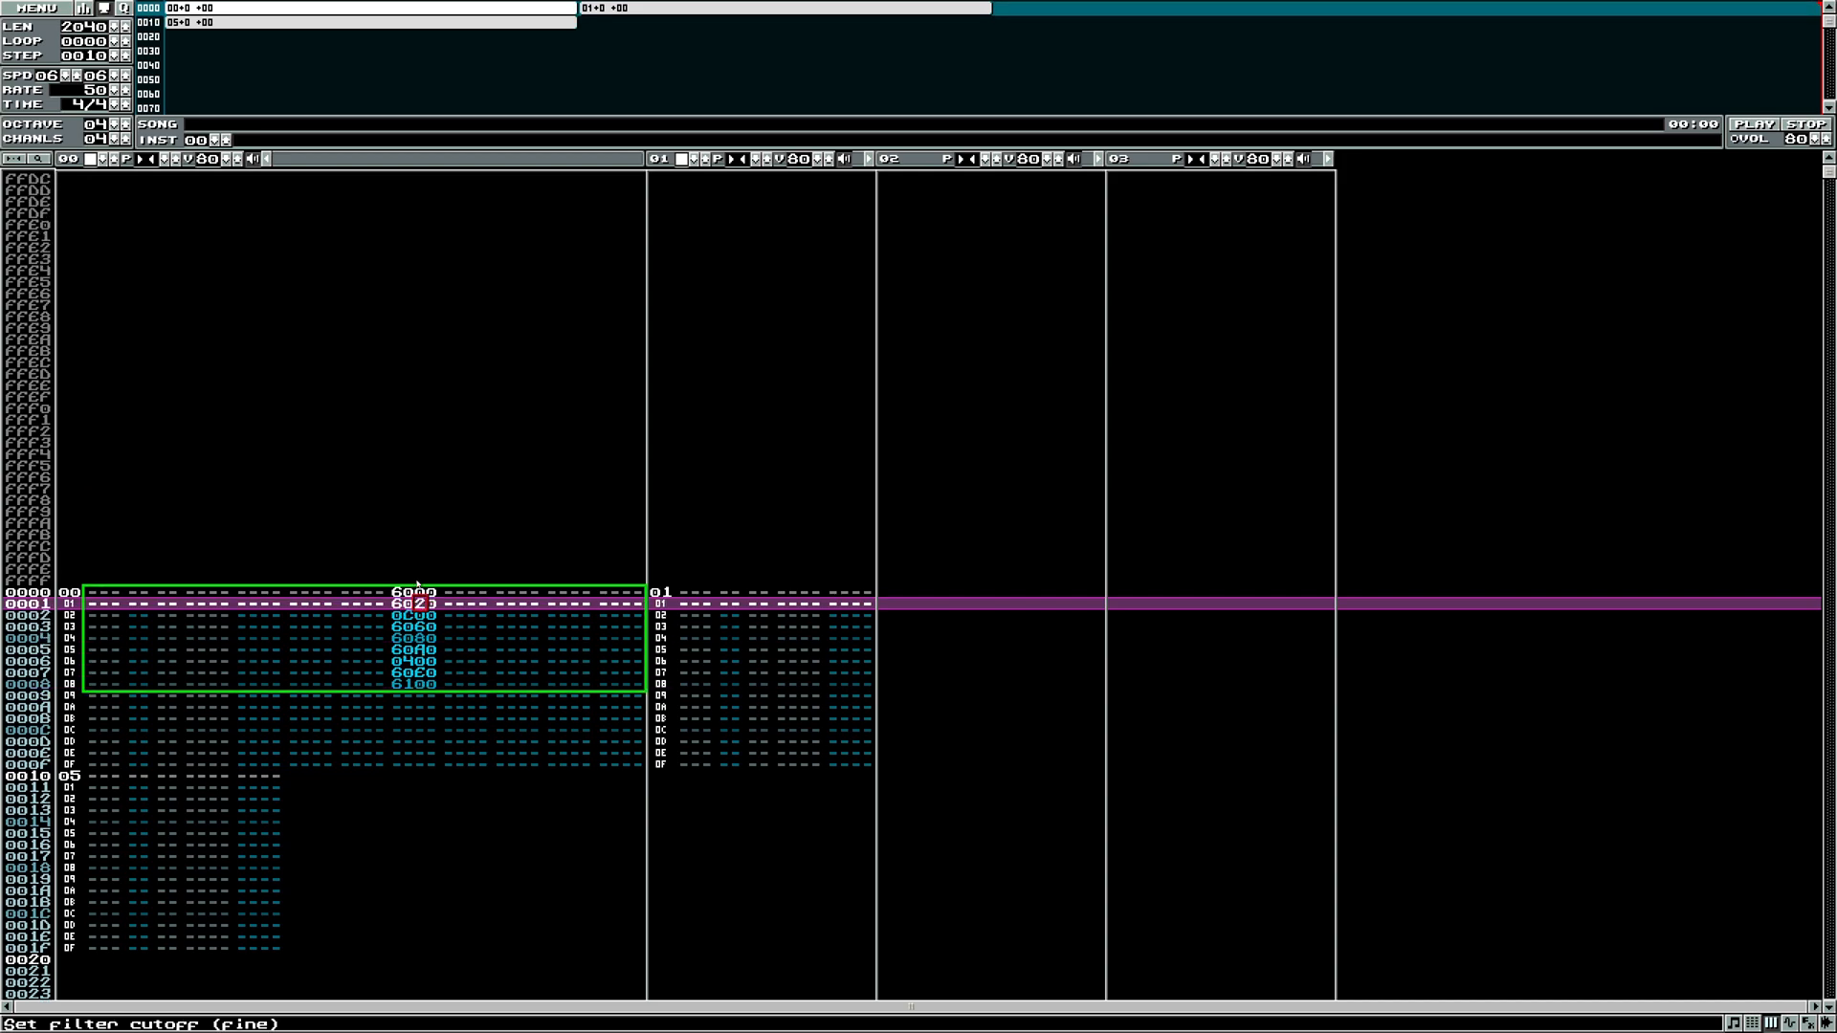
pyautogui.click(421, 662)
pyautogui.click(341, 541)
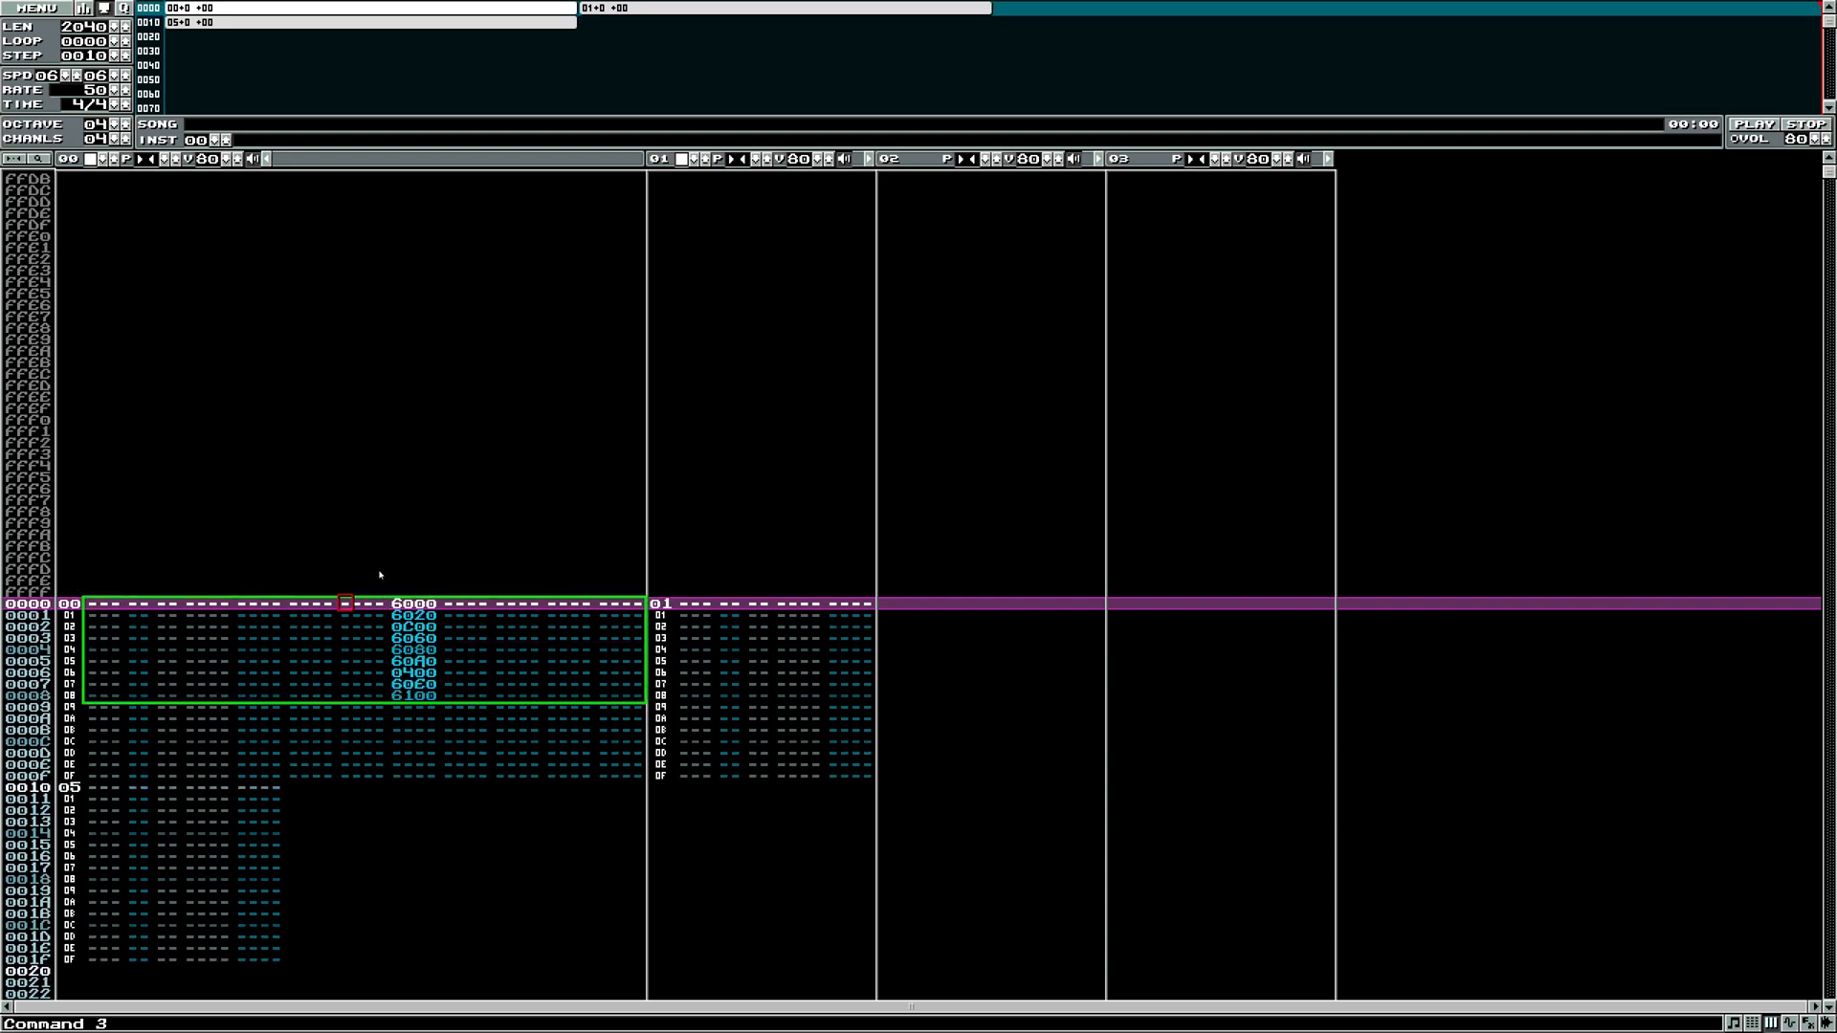
pyautogui.press('6')
pyautogui.press('6')
pyautogui.press('6')
pyautogui.press('6')
pyautogui.press('6')
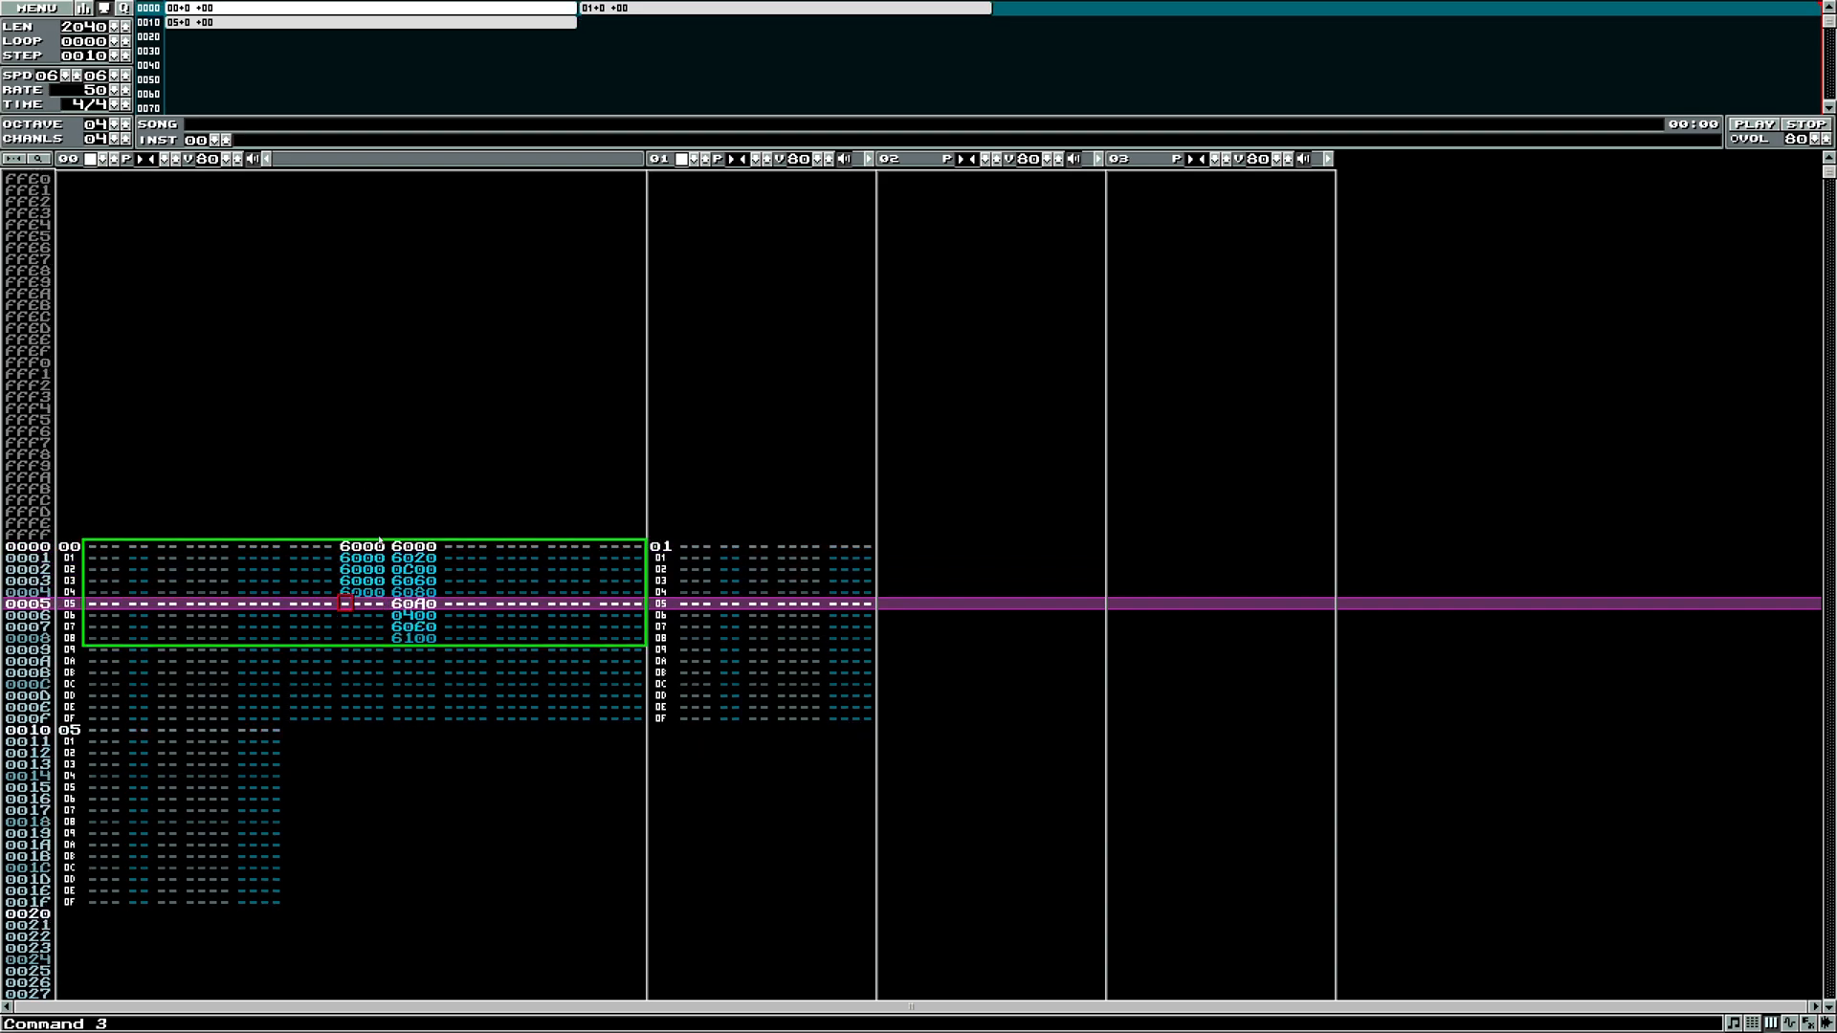
pyautogui.click(372, 550)
pyautogui.press('Delete')
pyautogui.press('Delete')
pyautogui.press('Delete')
pyautogui.press('Delete')
pyautogui.press('Delete')
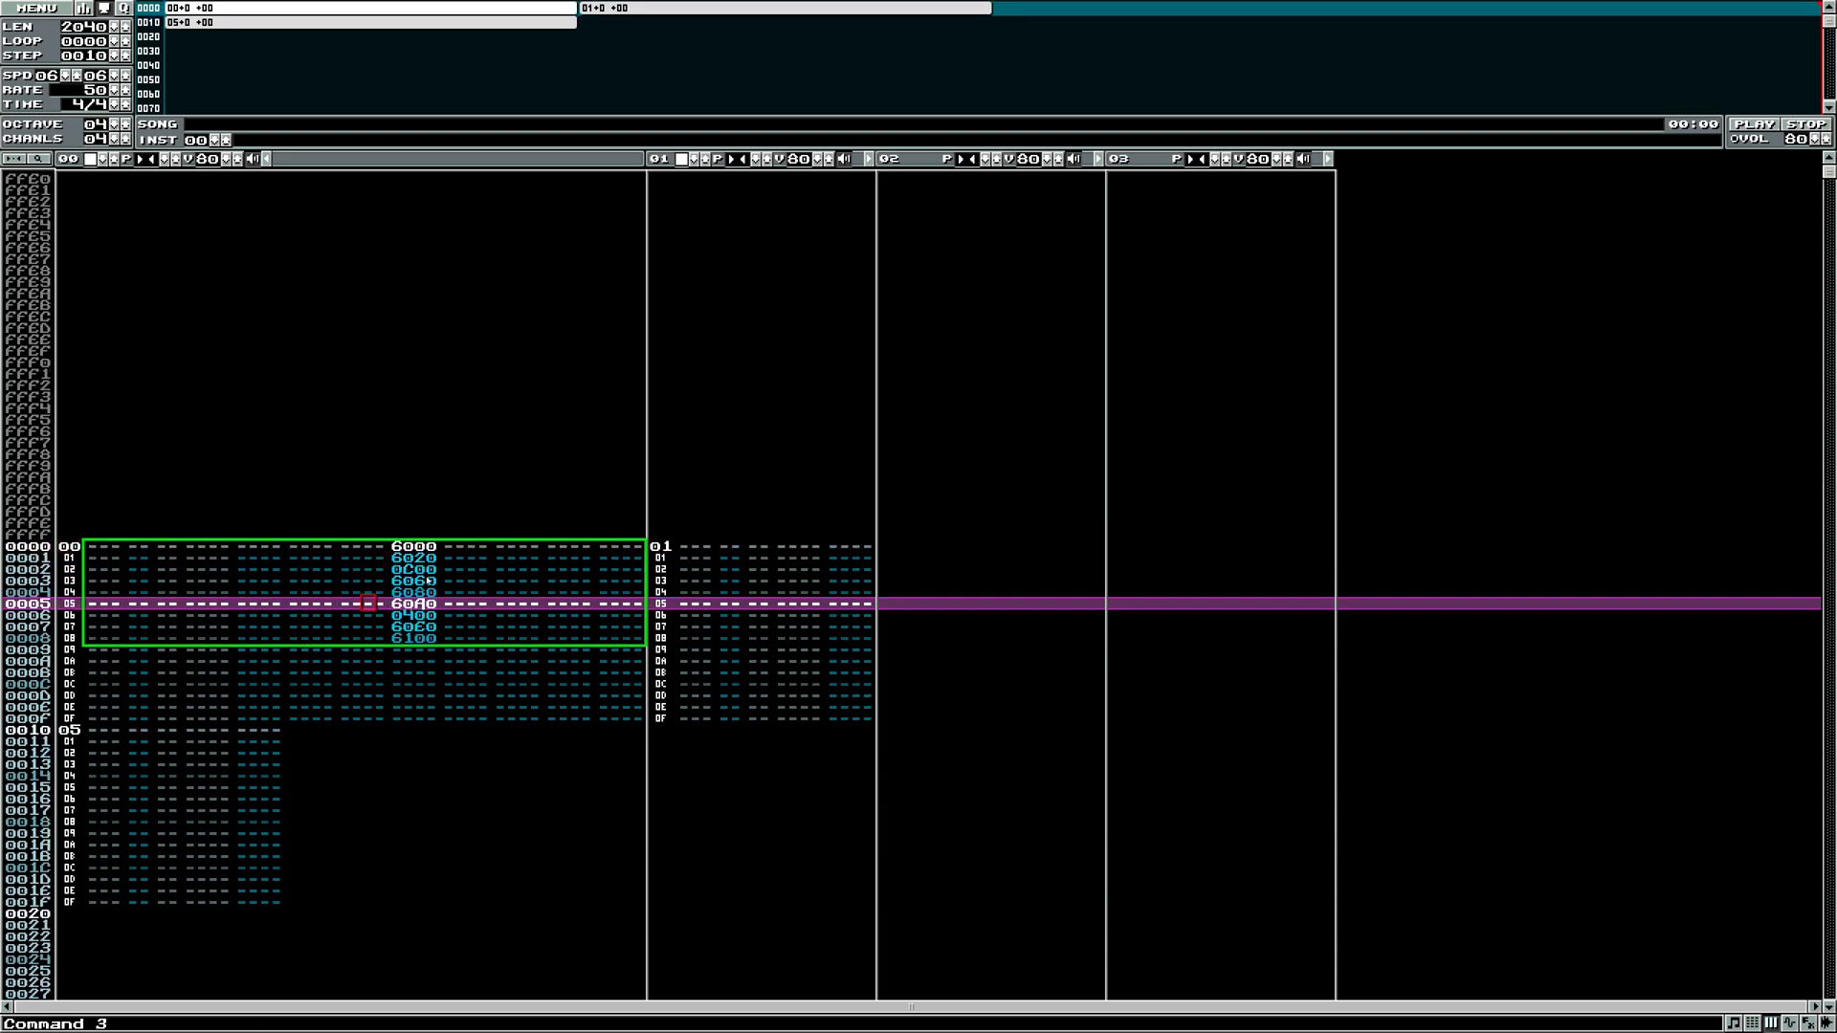
# - Check the commands on rows 06 and 02, and clear the fourth command column from row 00 to 08
pyautogui.click(412, 617)
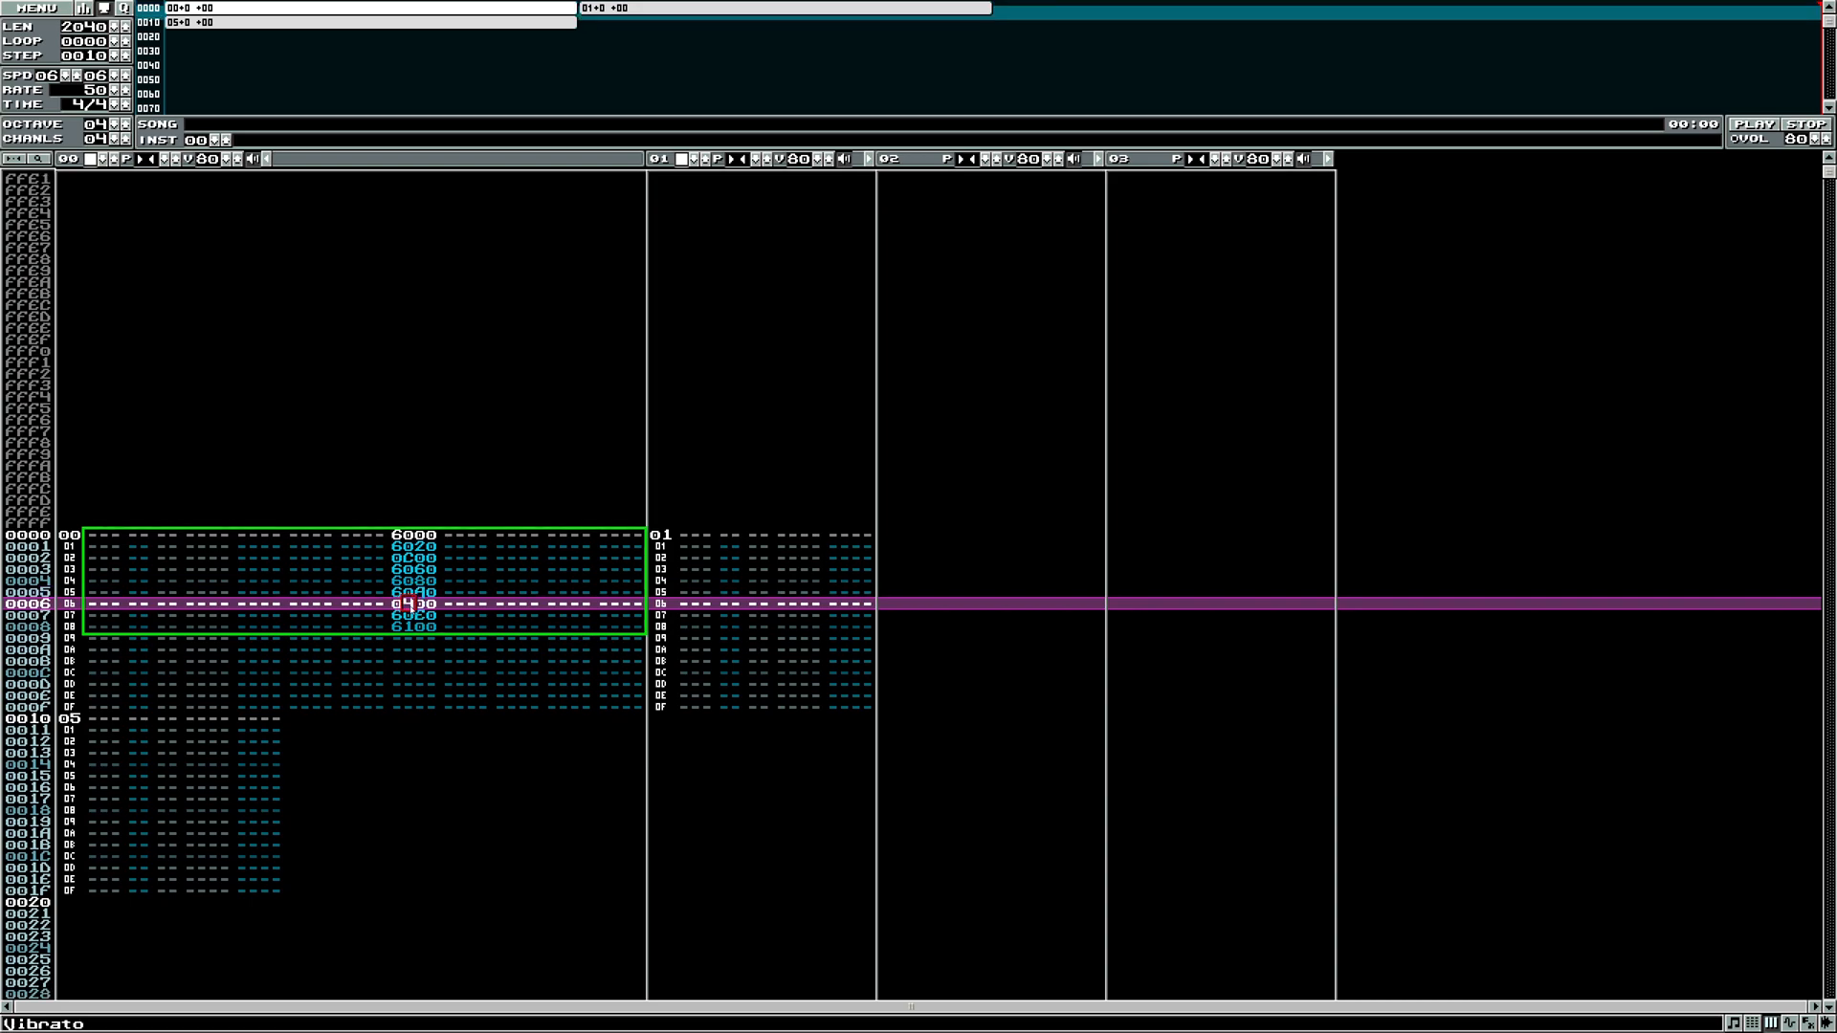
pyautogui.click(411, 561)
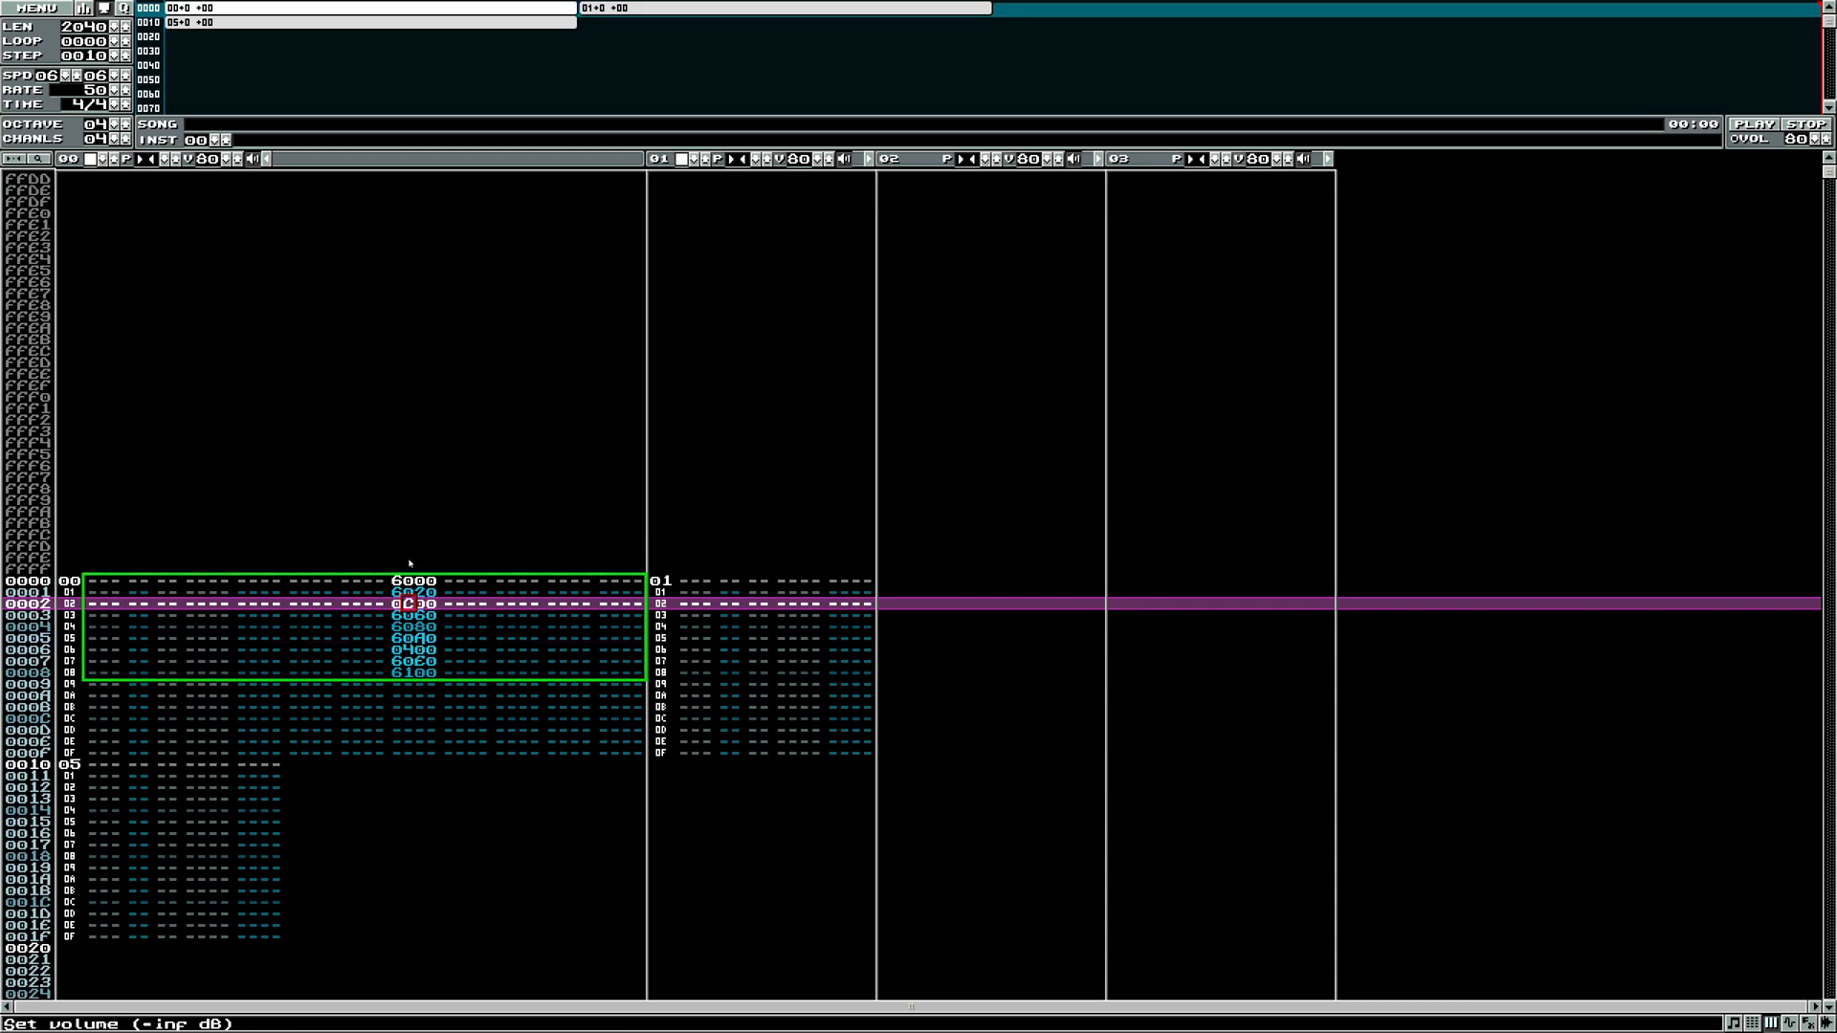
pyautogui.click(415, 582)
pyautogui.press('Delete')
pyautogui.press('Delete')
pyautogui.press('Delete')
pyautogui.press('Delete')
pyautogui.press('Delete')
pyautogui.press('Delete')
pyautogui.press('Delete')
pyautogui.press('Delete')
pyautogui.press('Delete')
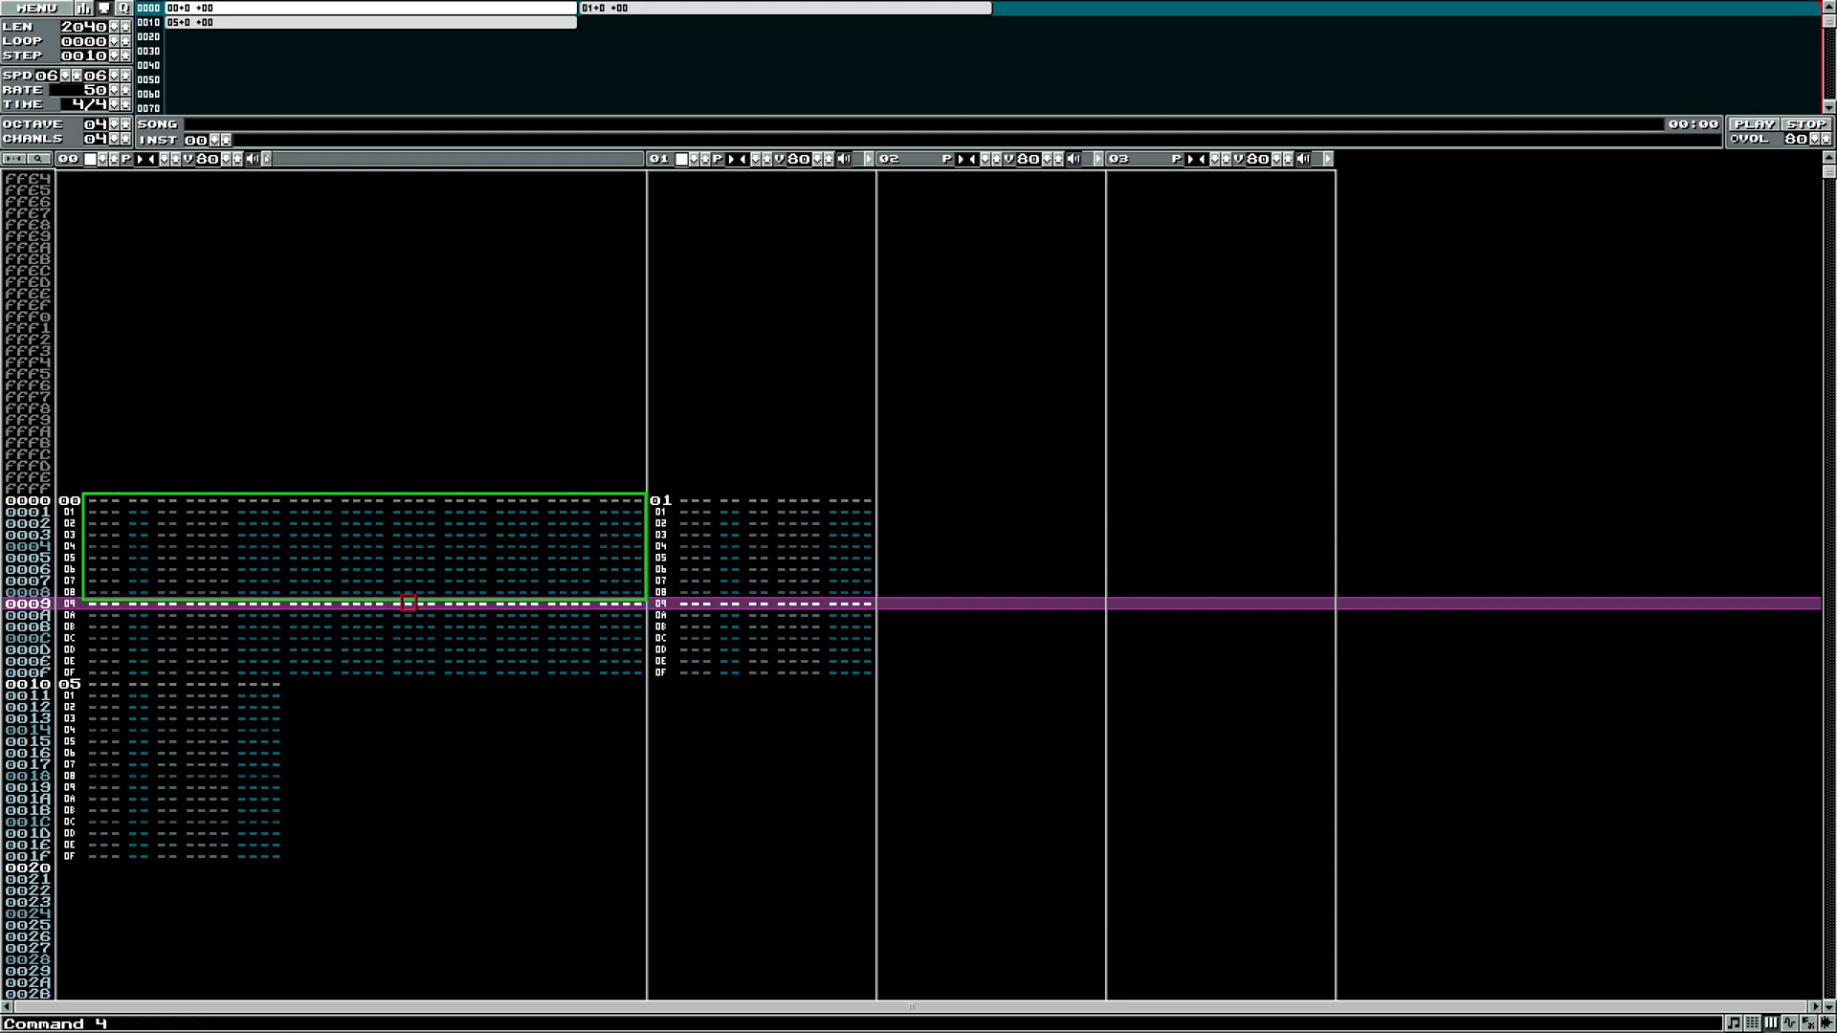
# - Collapse channel 00 back to a single command column
pyautogui.click(268, 161)
pyautogui.click(268, 161)
pyautogui.click(268, 160)
pyautogui.click(268, 161)
pyautogui.click(268, 160)
pyautogui.click(268, 160)
pyautogui.click(268, 160)
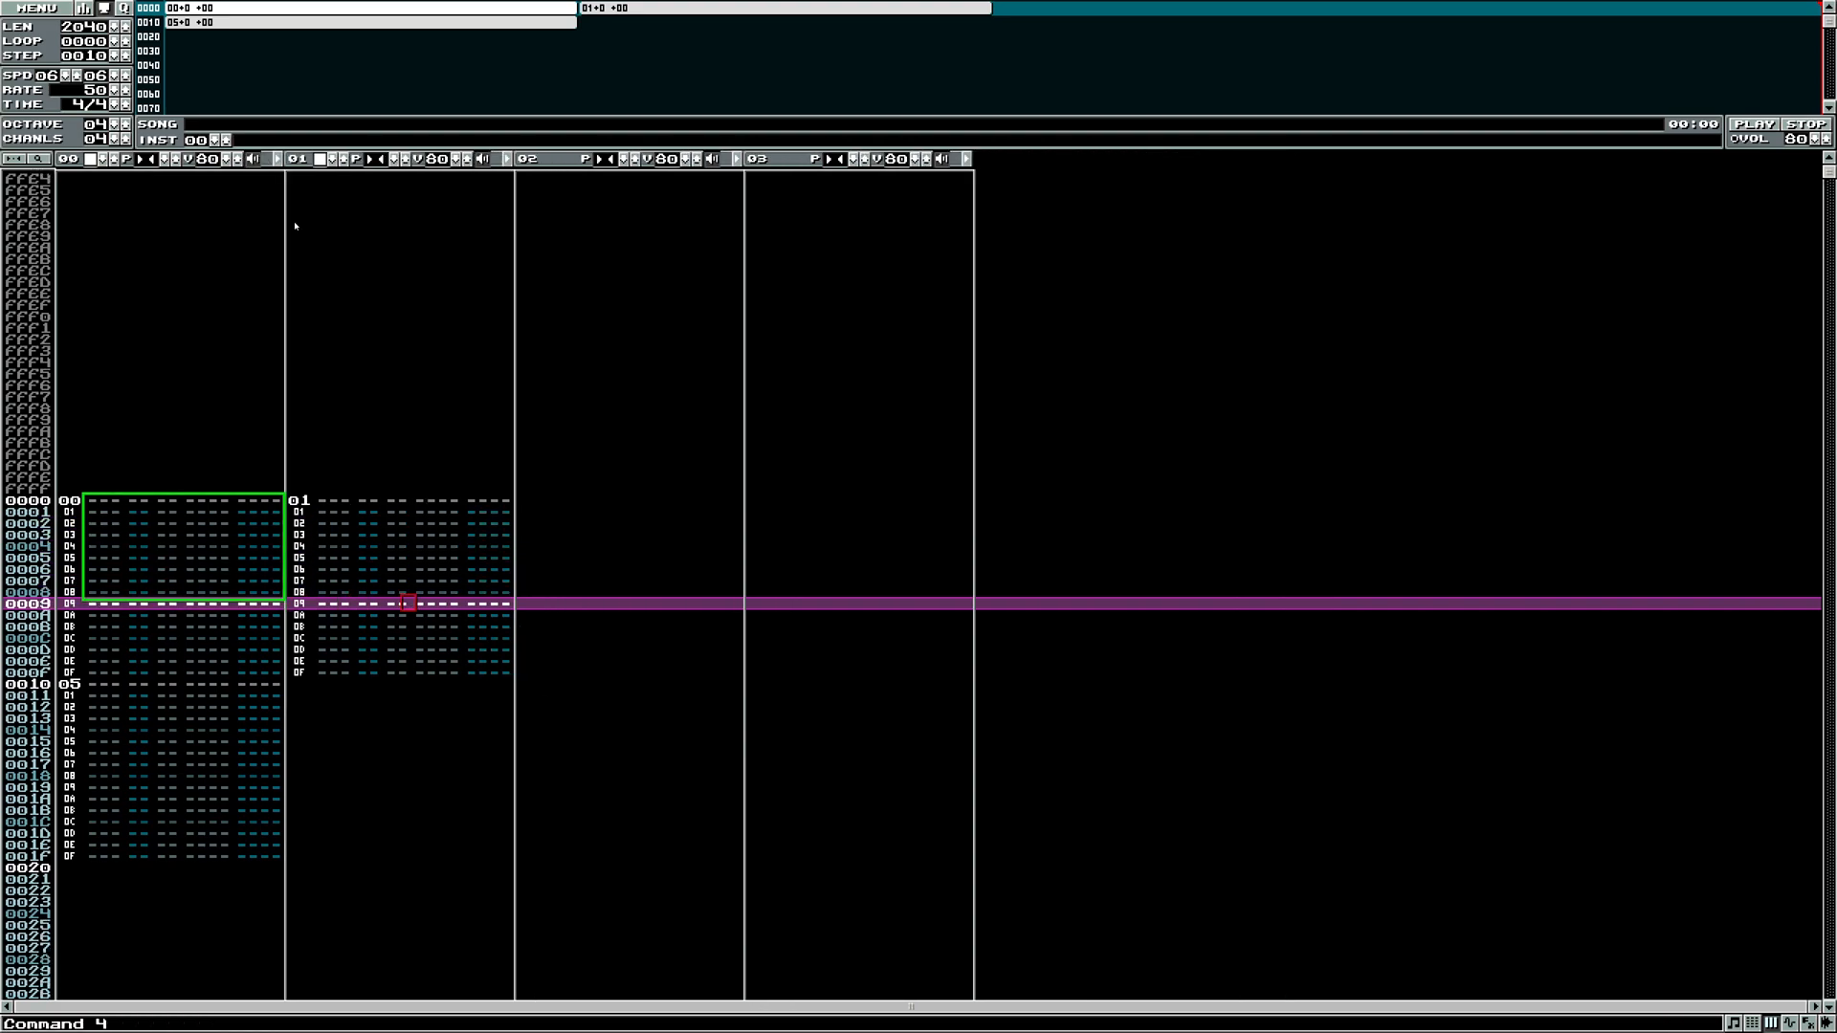
# - Turn off the oscilloscope display, check the instrument editor without it, and return to the pattern editor
pyautogui.click(333, 524)
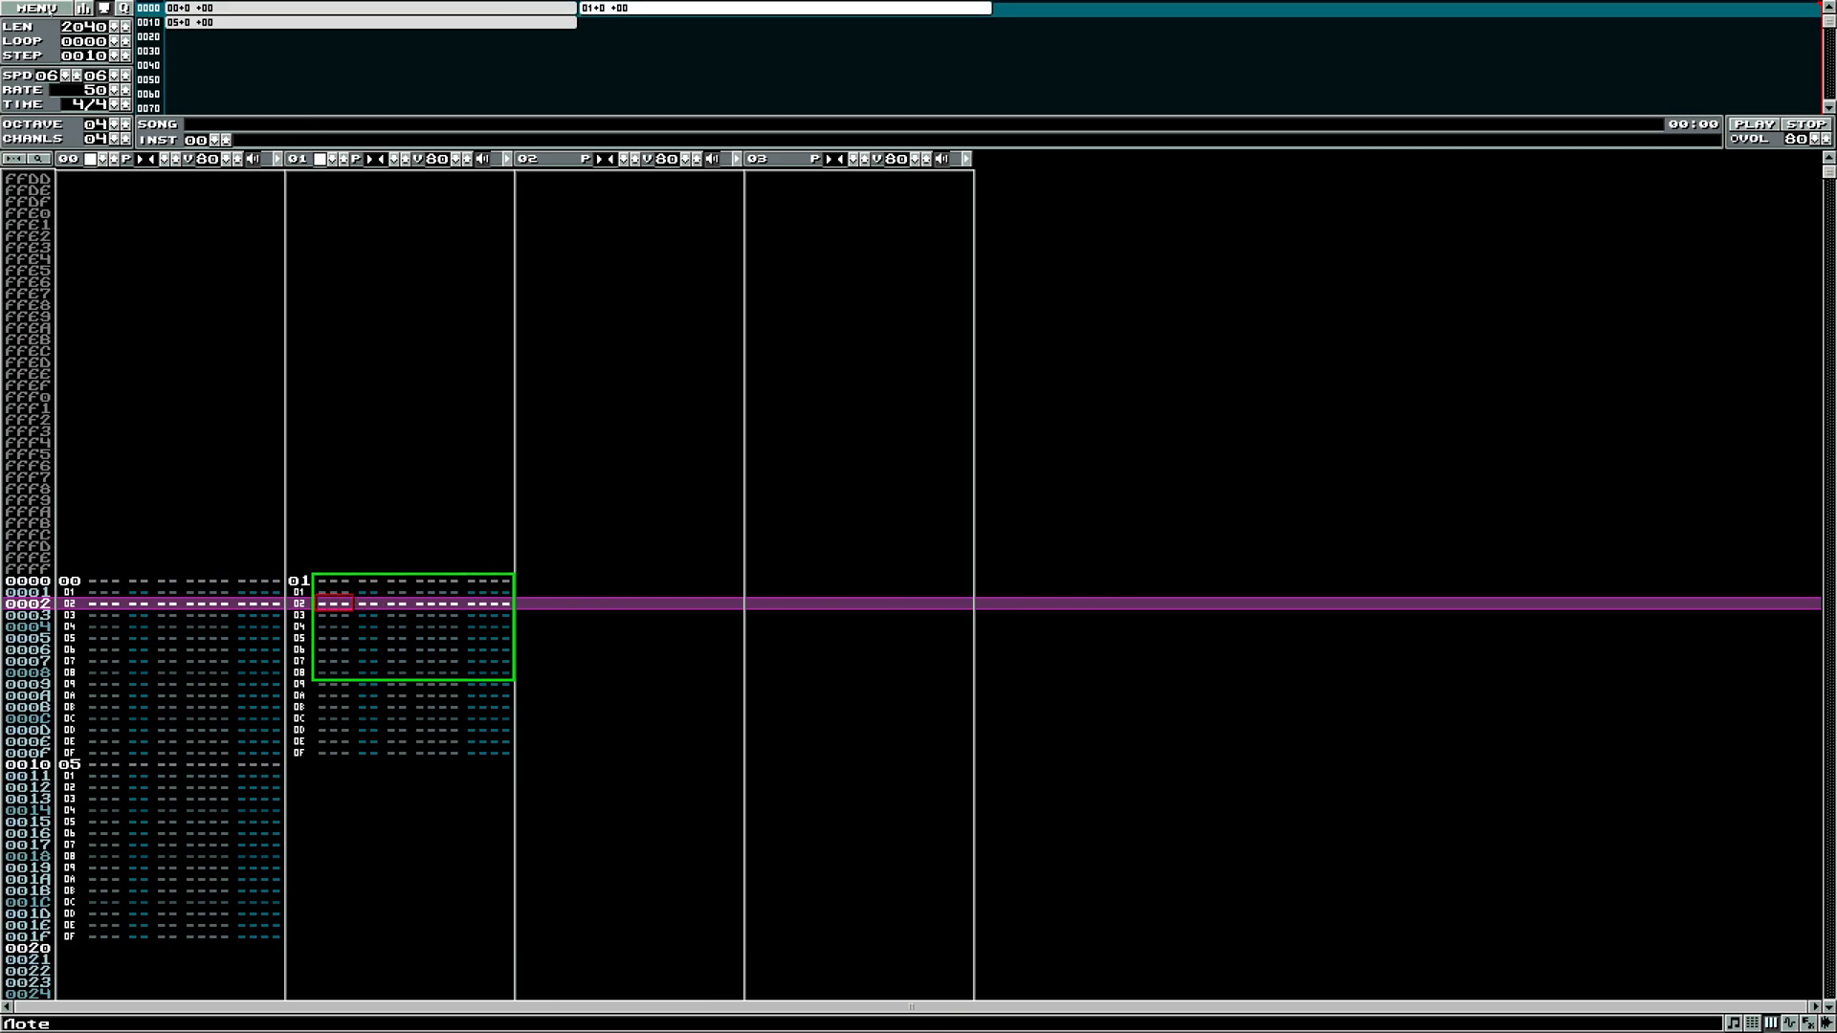
pyautogui.click(50, 11)
pyautogui.moveTo(235, 8)
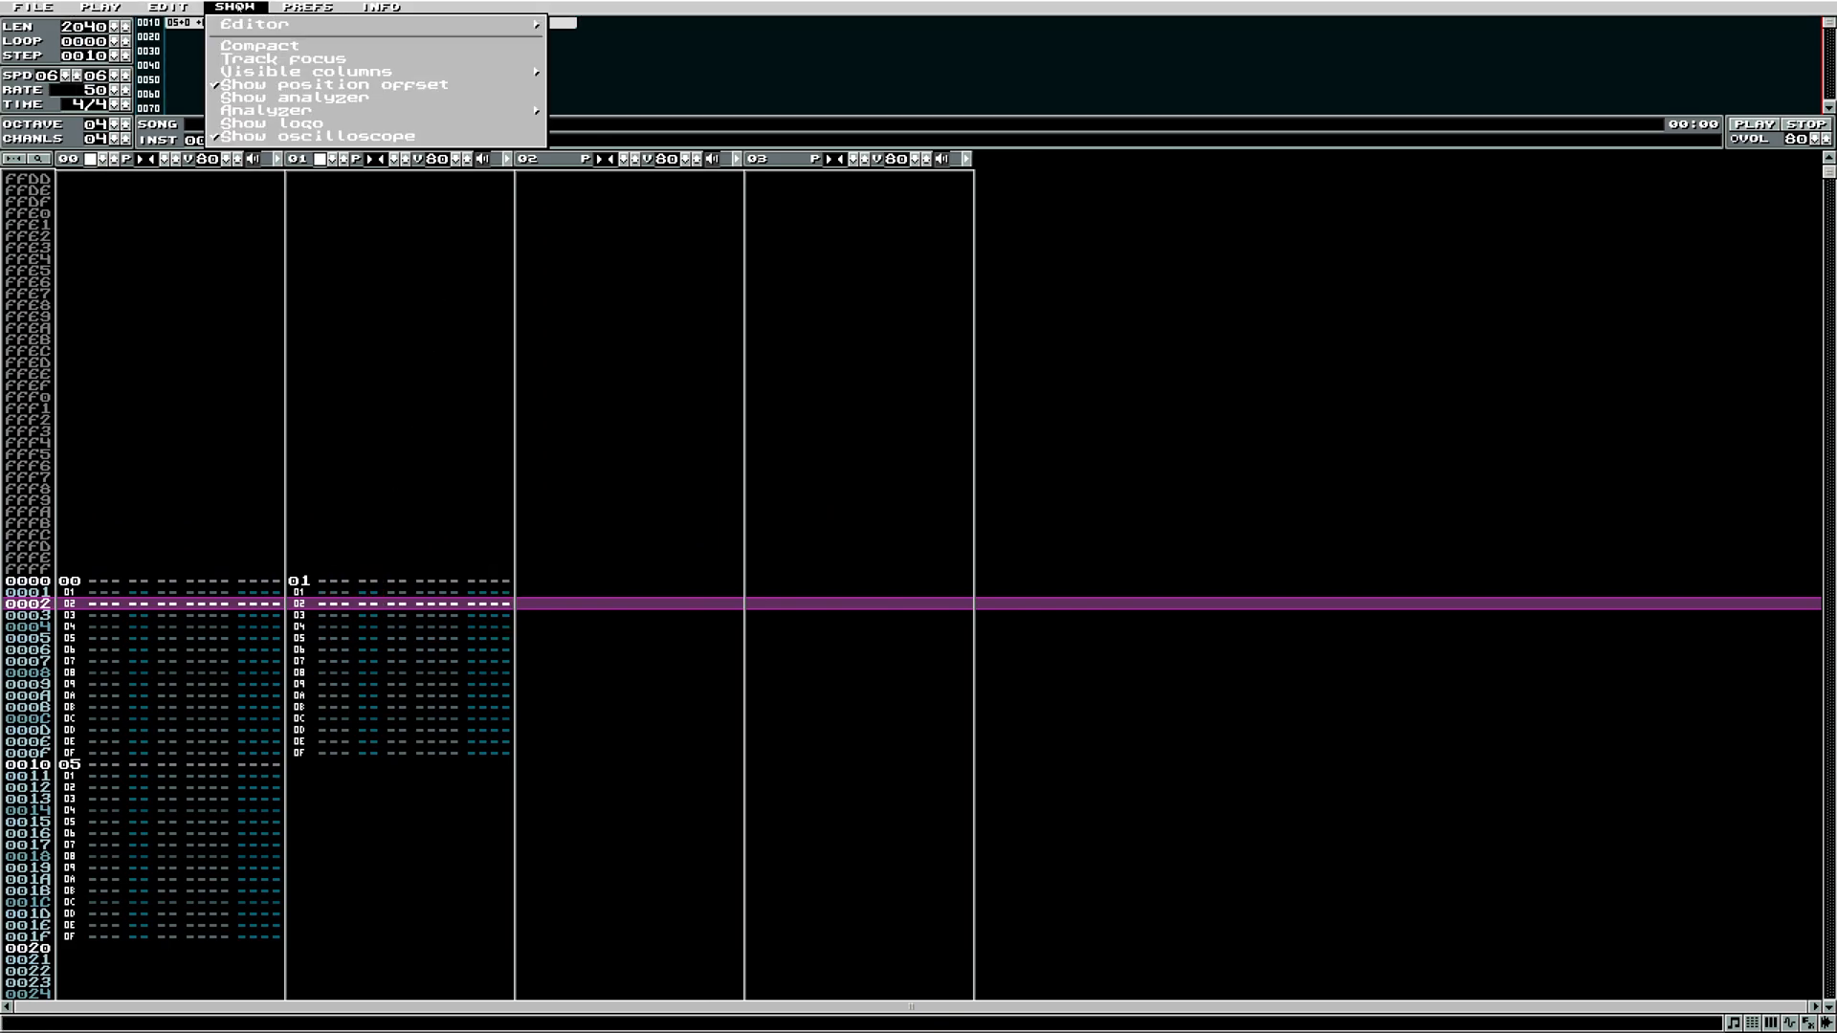
pyautogui.click(294, 138)
pyautogui.click(1773, 1026)
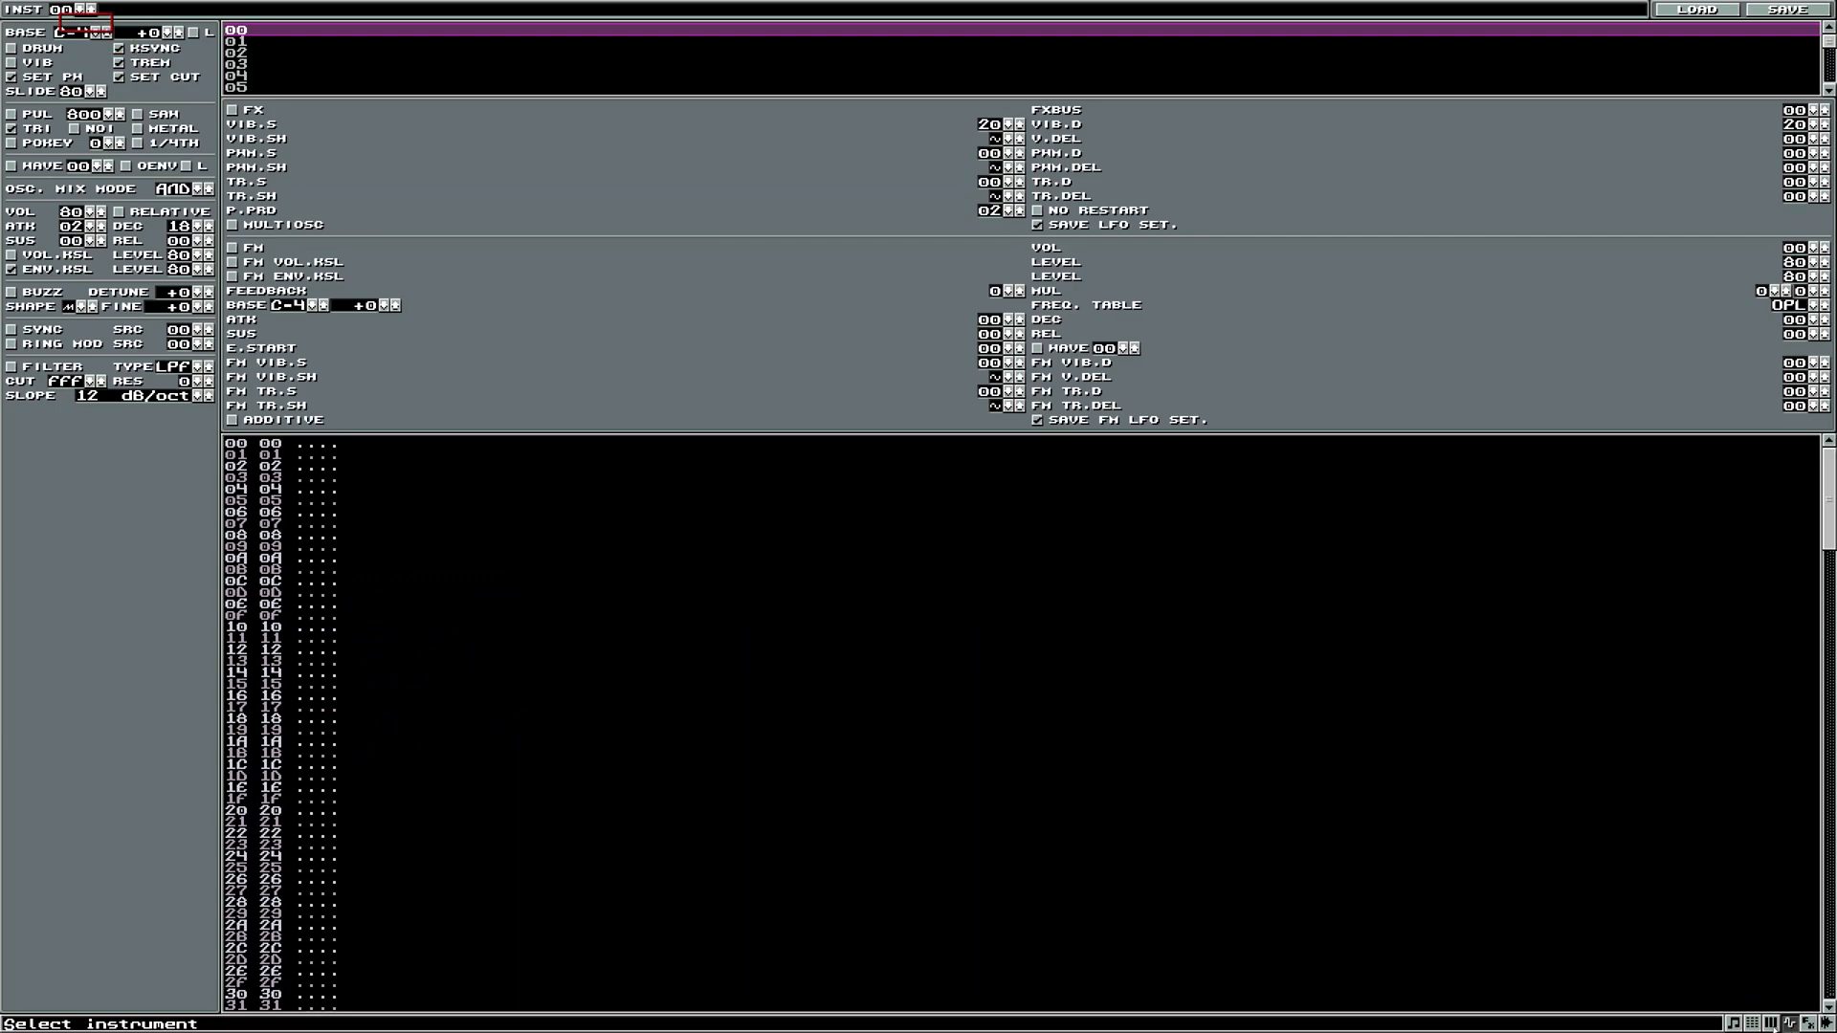
pyautogui.click(1774, 1028)
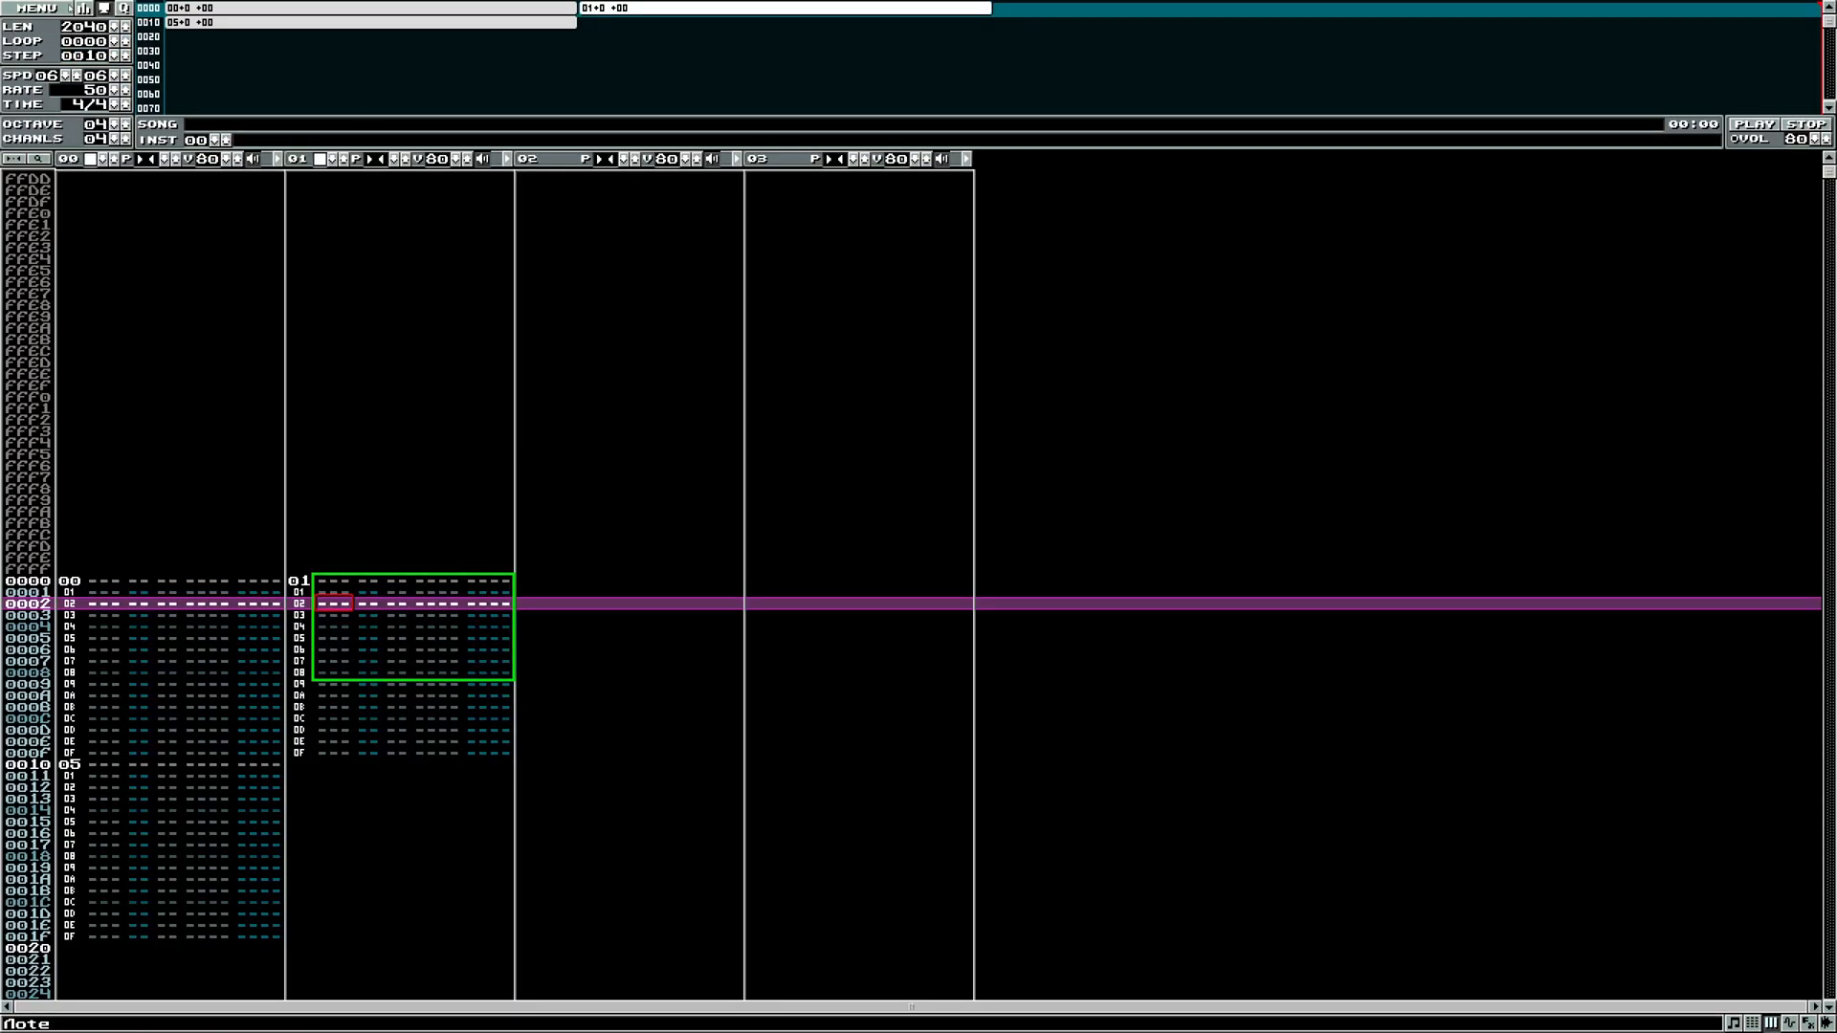
# - Toggle the oscilloscope display option
pyautogui.click(75, 8)
pyautogui.moveTo(234, 8)
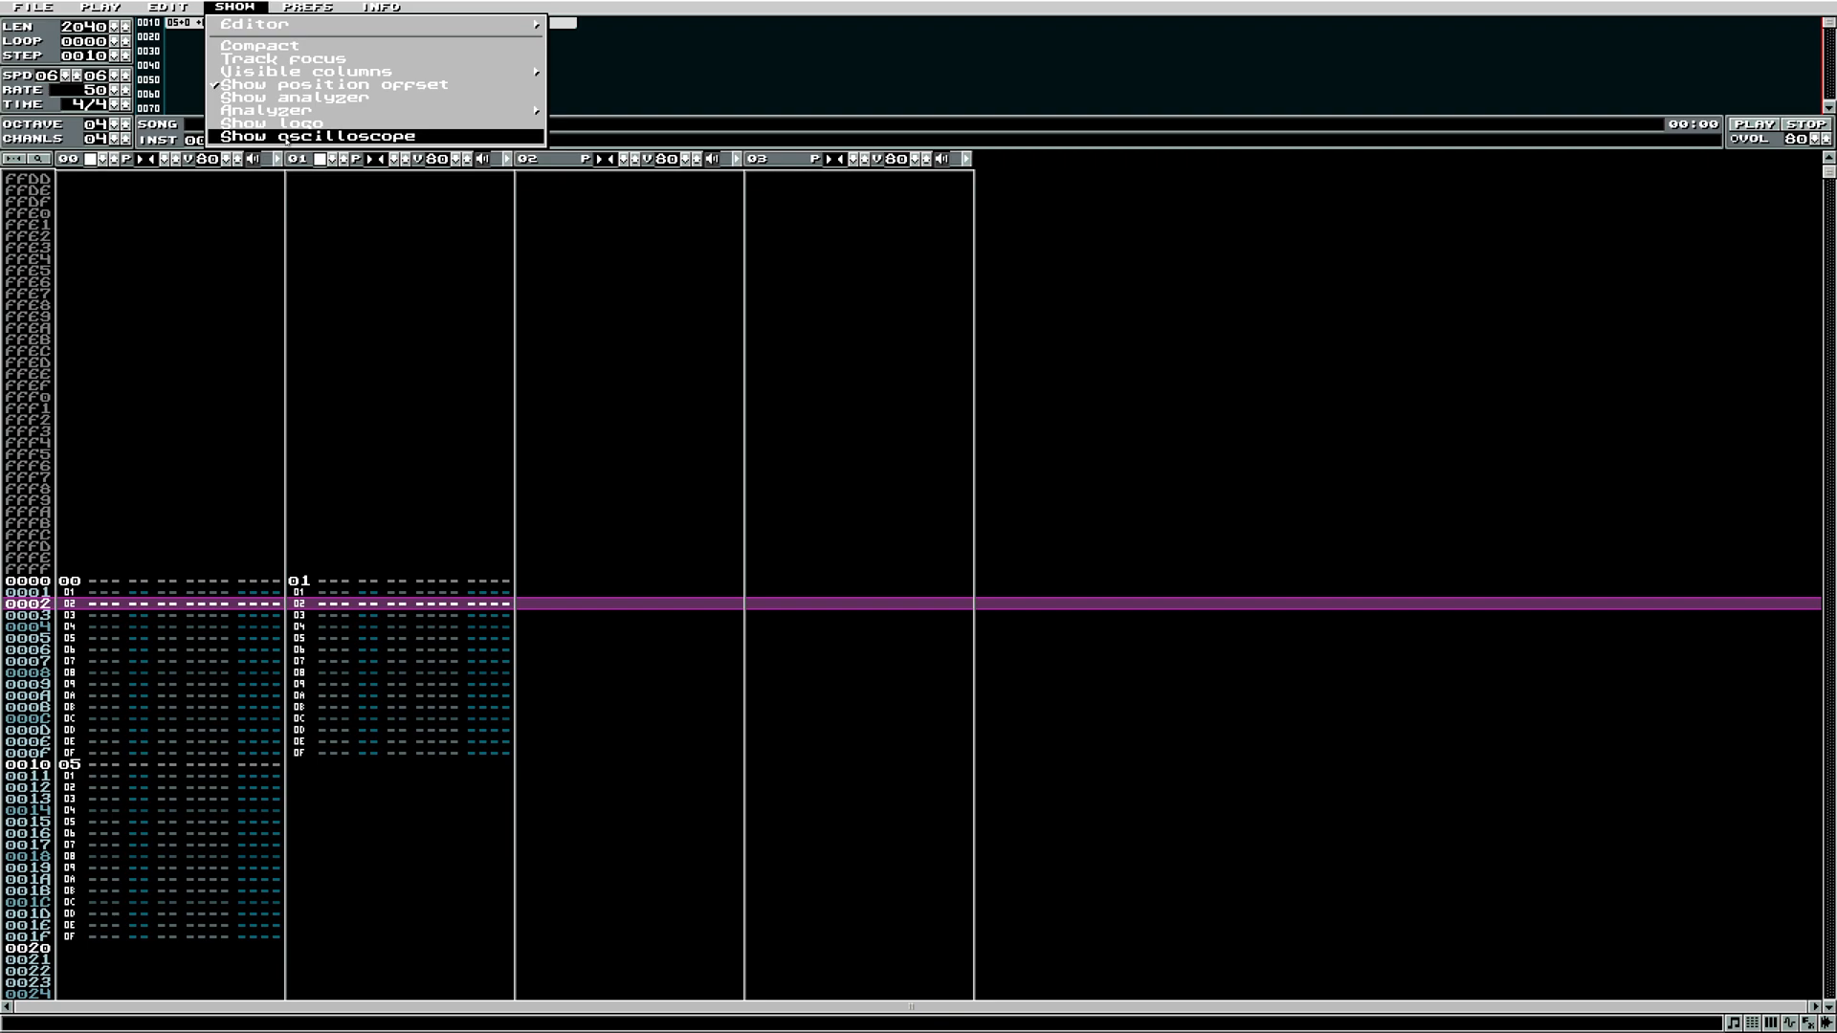
pyautogui.click(283, 137)
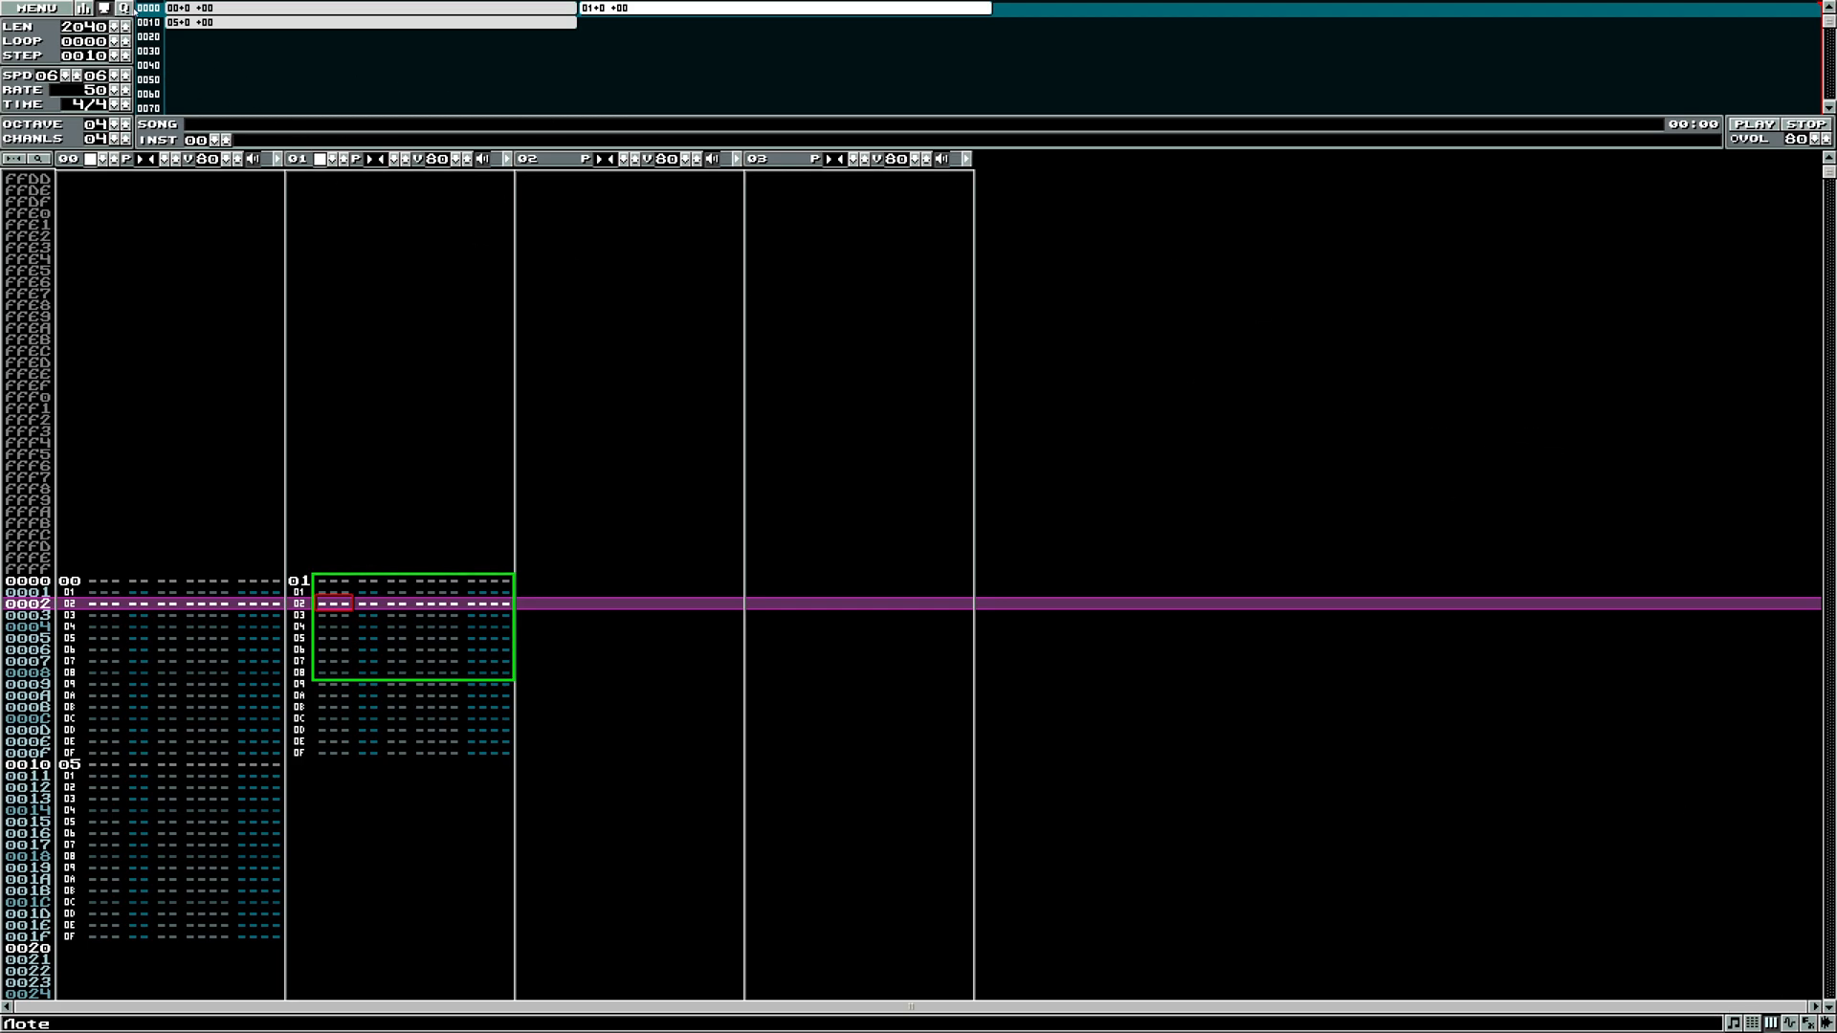
# - Move to position 0000 of channel 00 in the sequence, check the logo display, and return to the sequence view
pyautogui.click(142, 10)
pyautogui.click(172, 8)
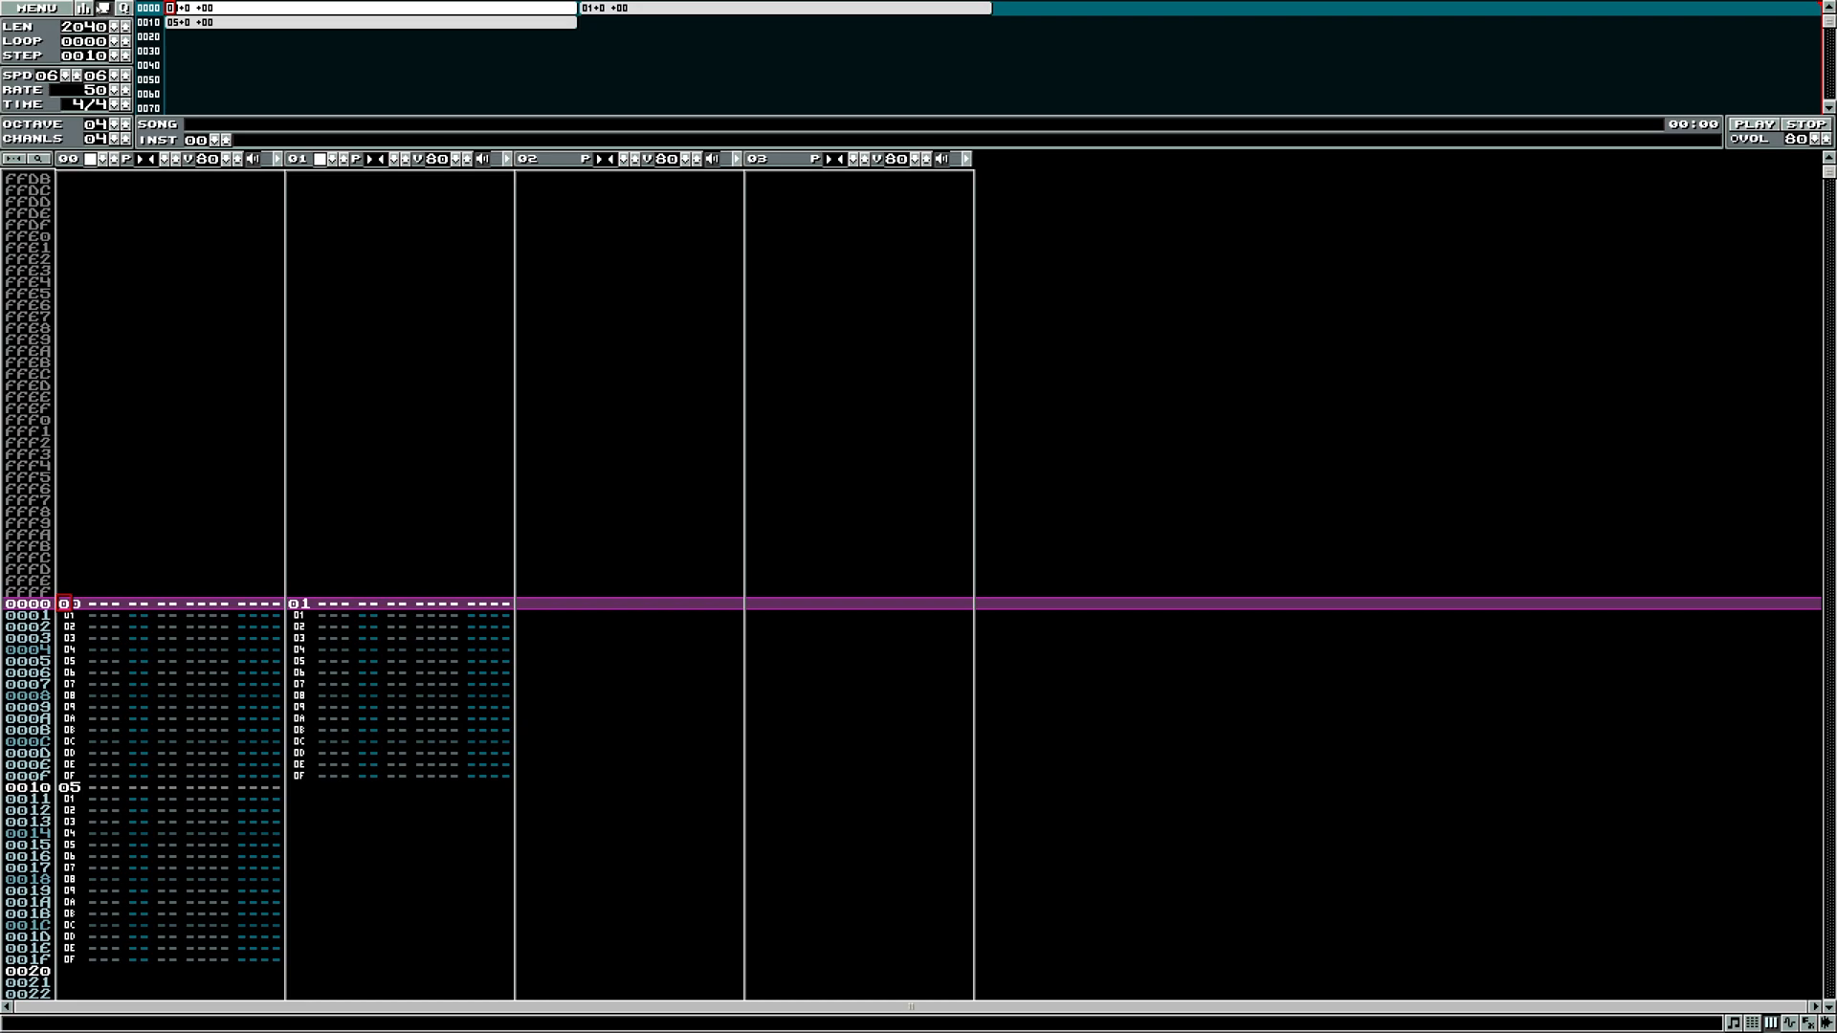
pyautogui.click(84, 7)
pyautogui.click(328, 32)
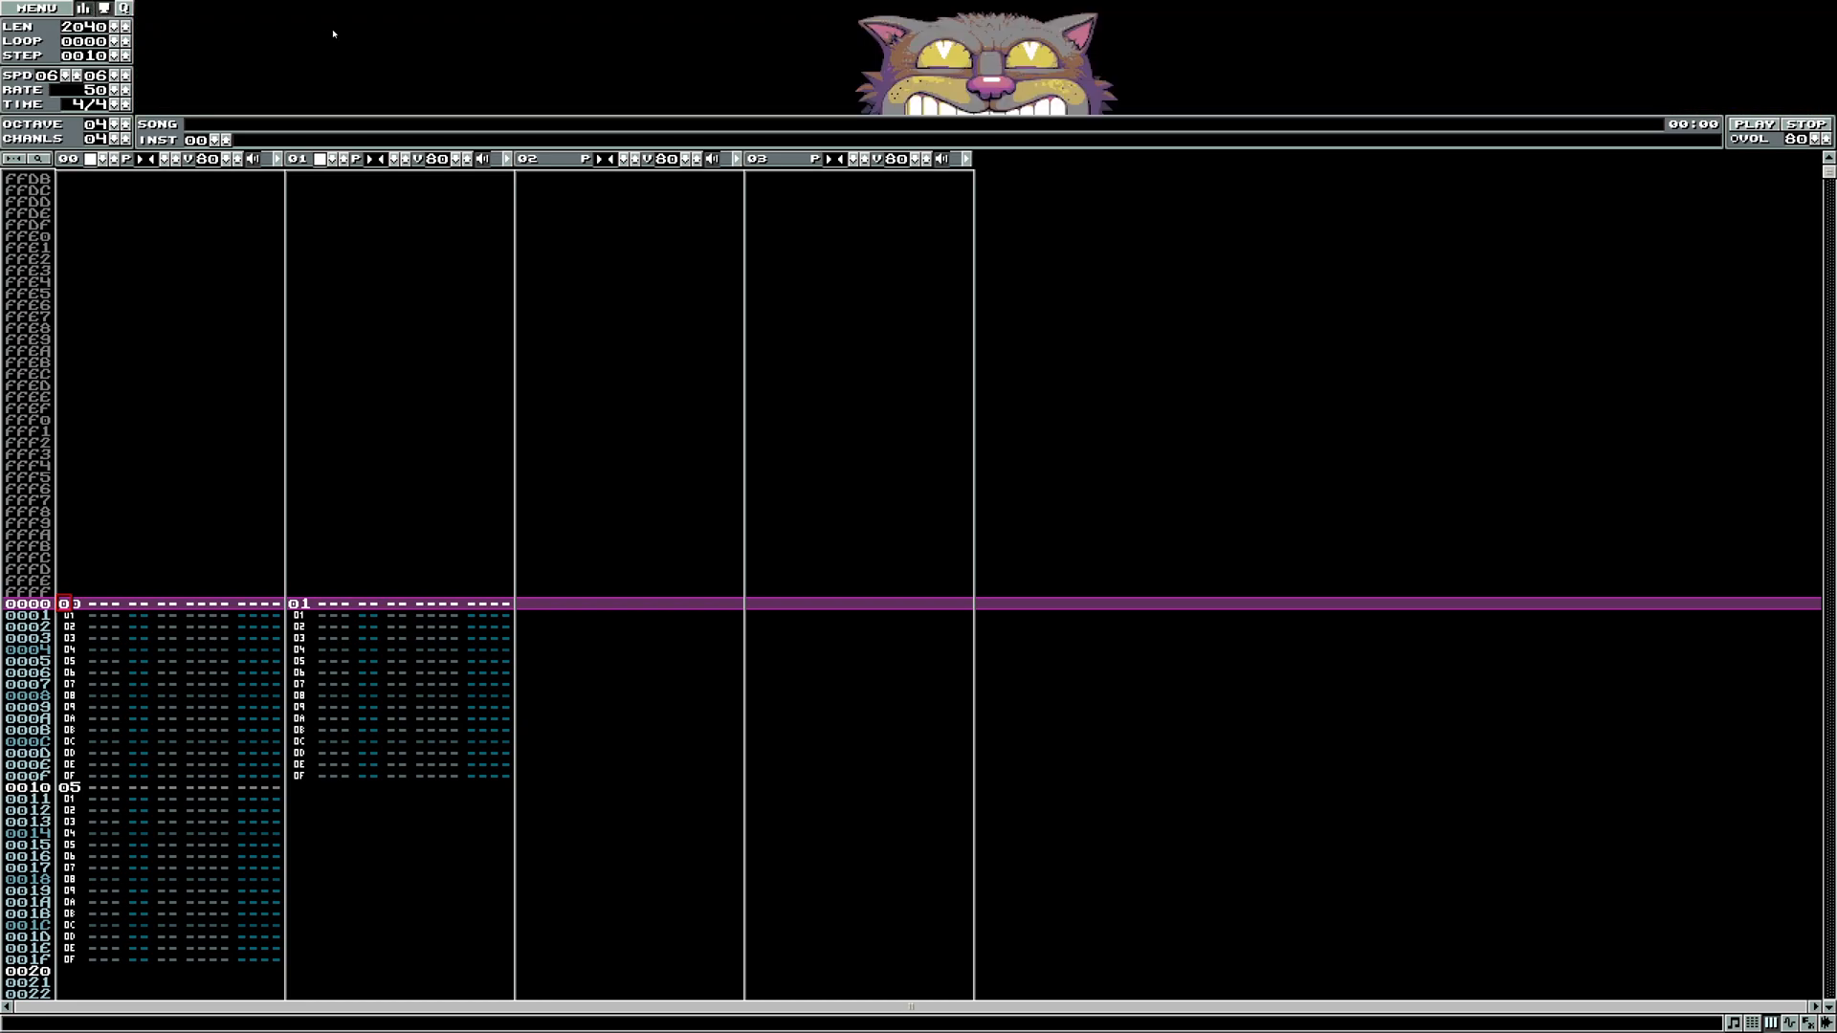
pyautogui.click(338, 32)
pyautogui.click(84, 7)
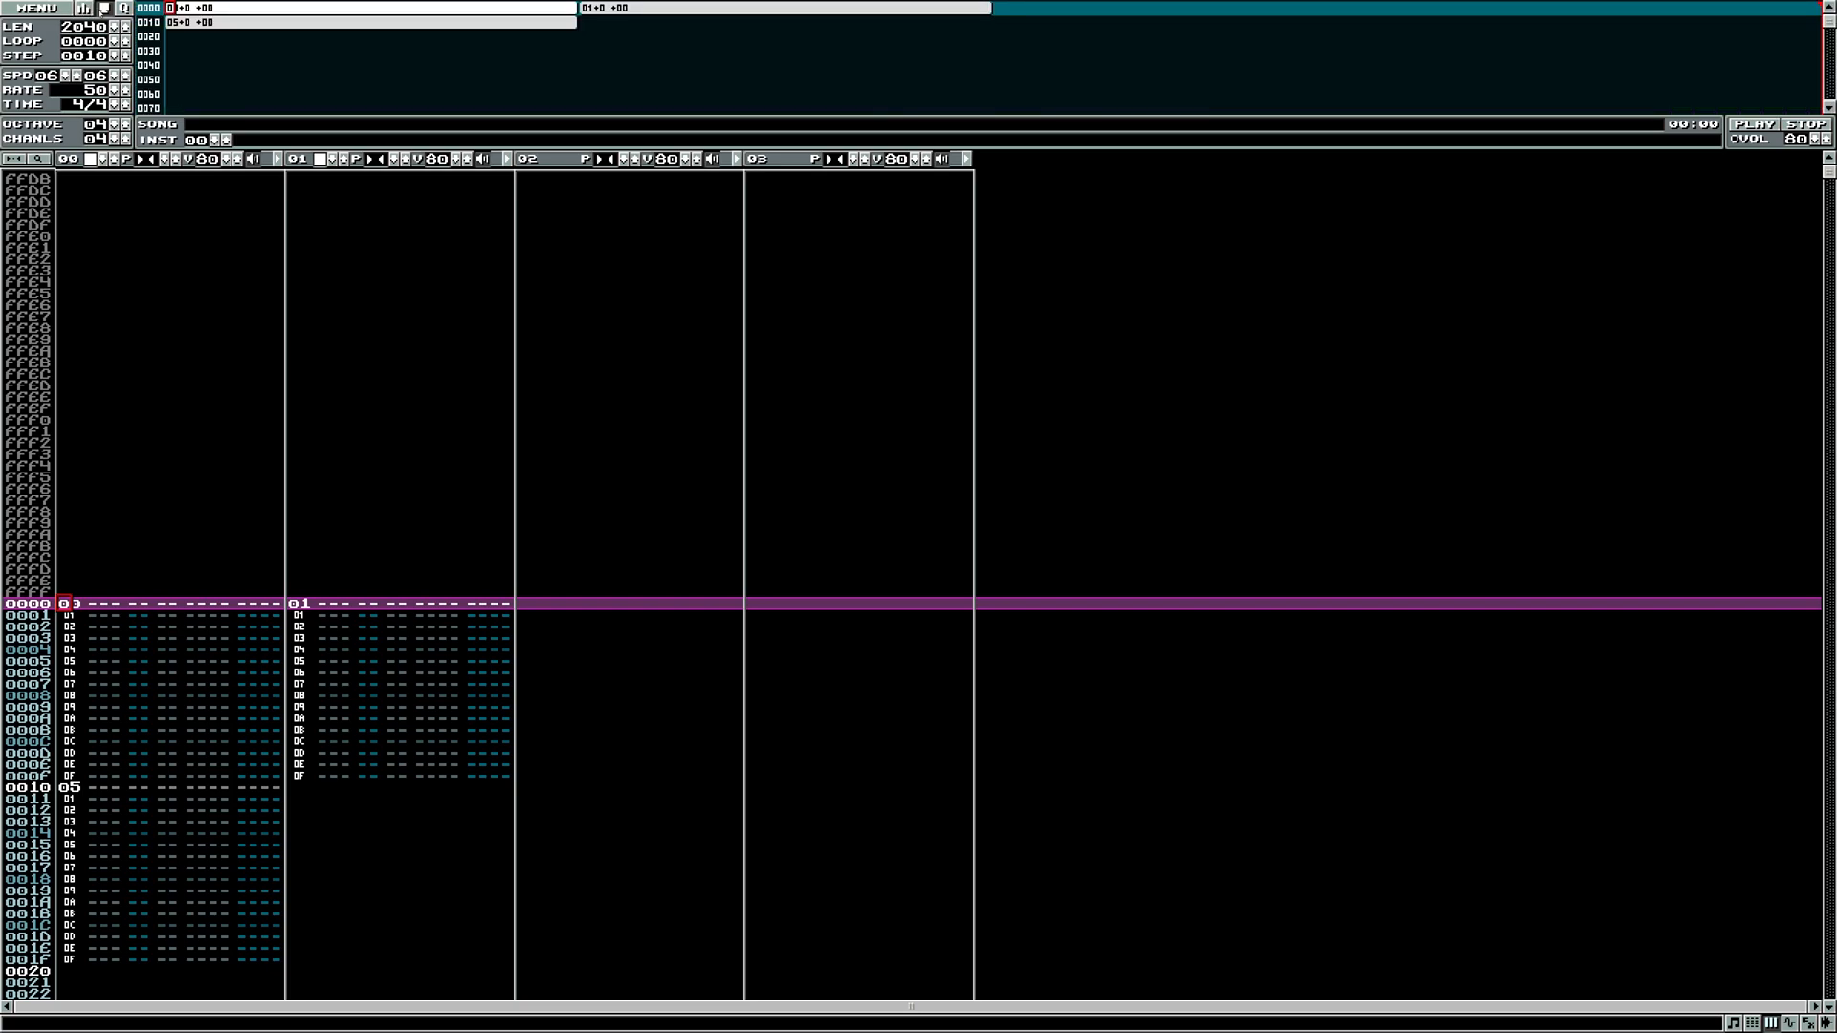
# - Try the exit confirmation in full-screen and windowed mode, decline it both times, and return to full screen
pyautogui.click(124, 9)
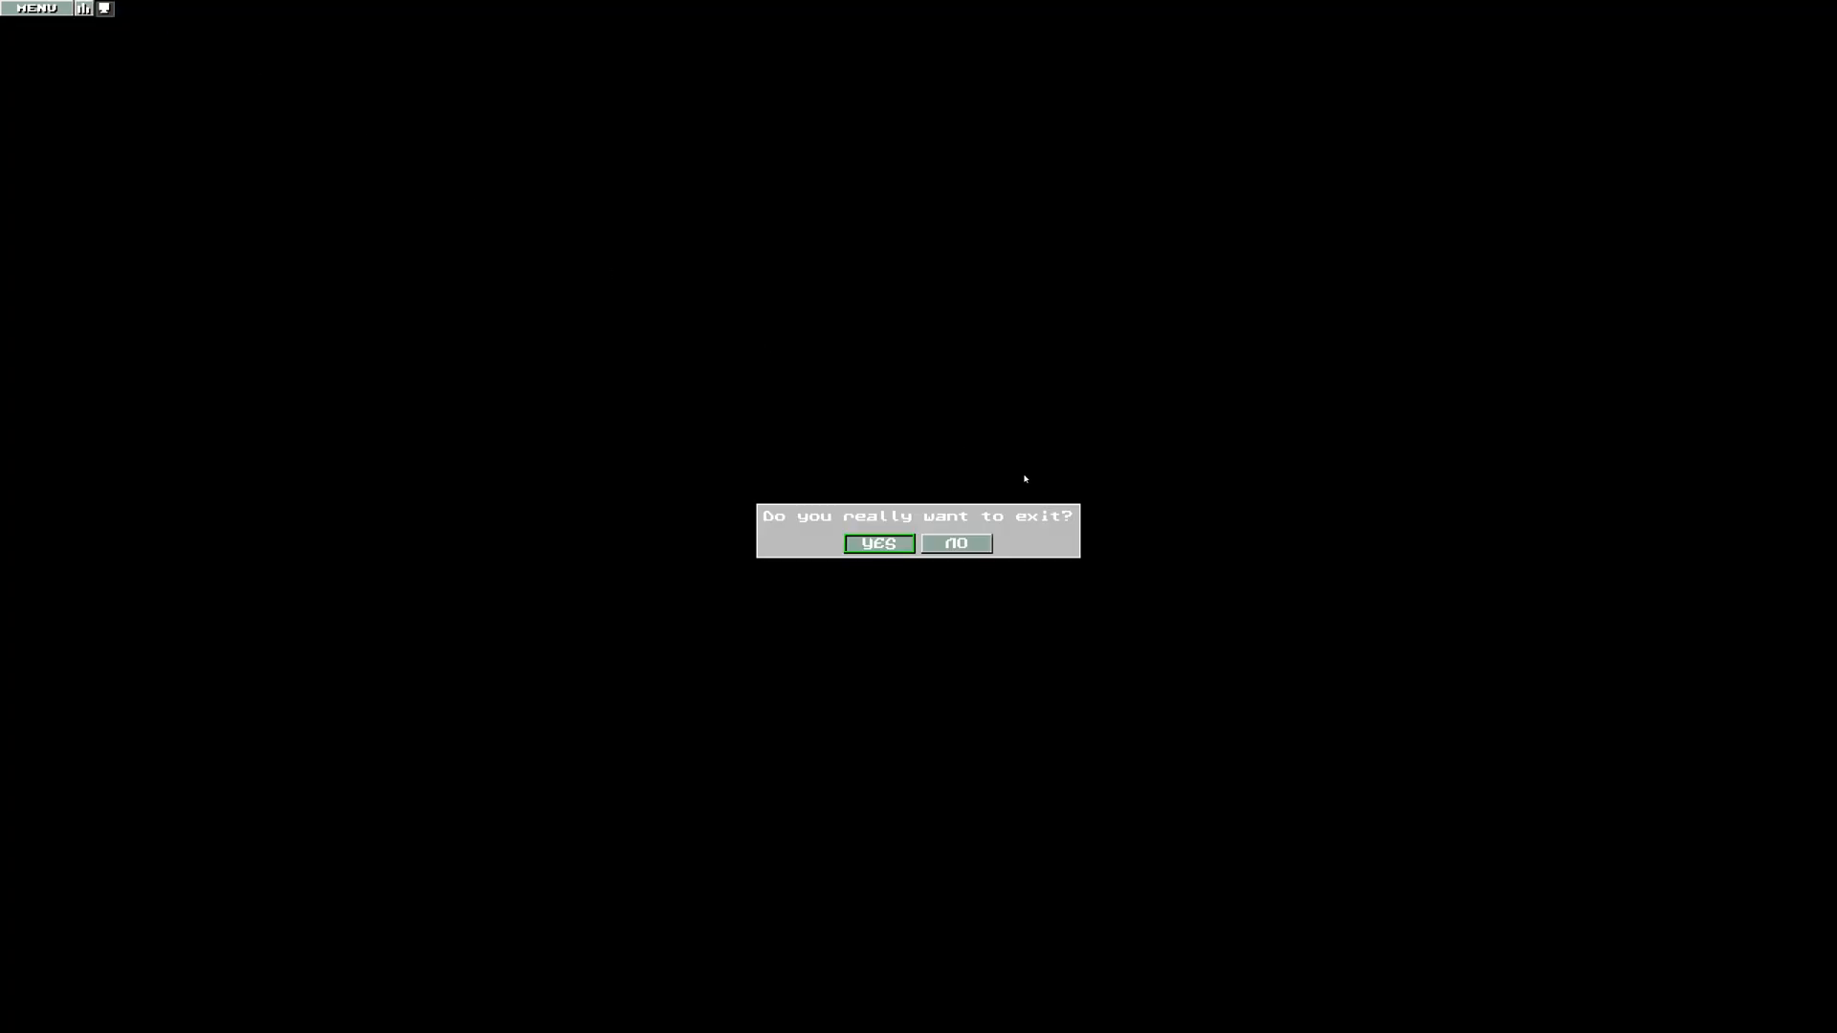
pyautogui.click(958, 549)
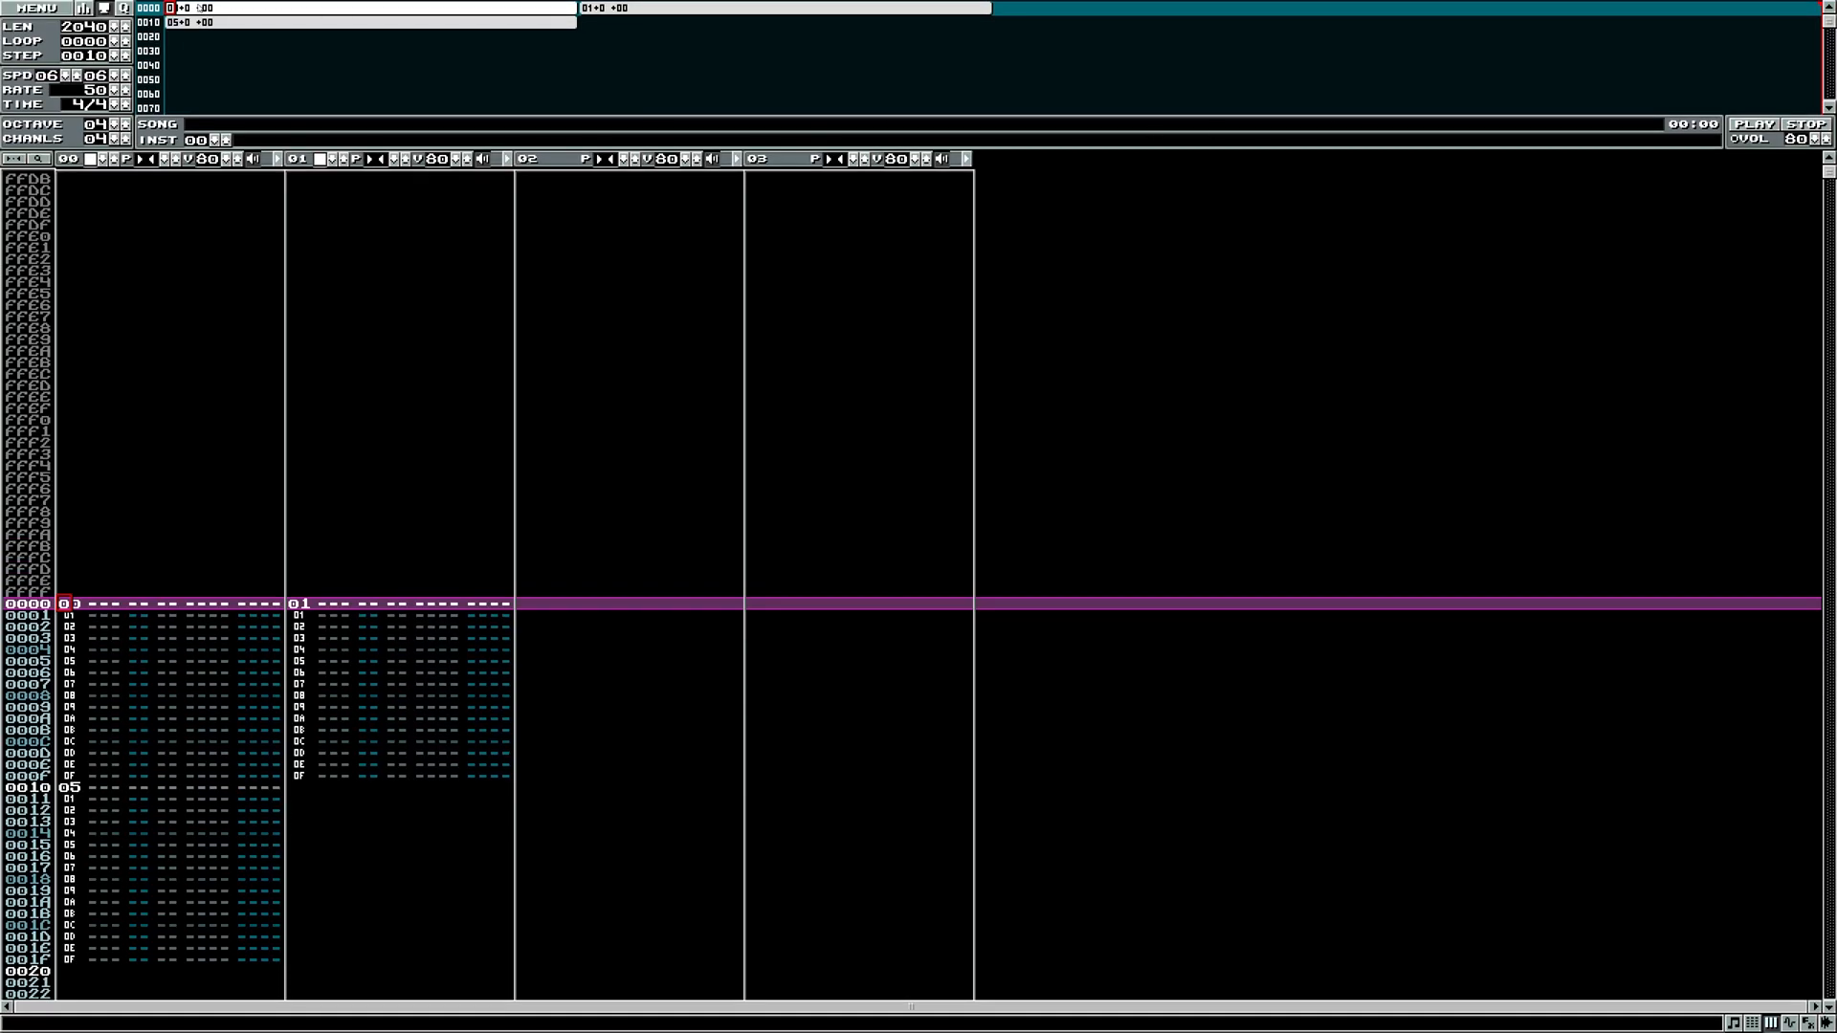
pyautogui.hotkey('alt', 'Return')
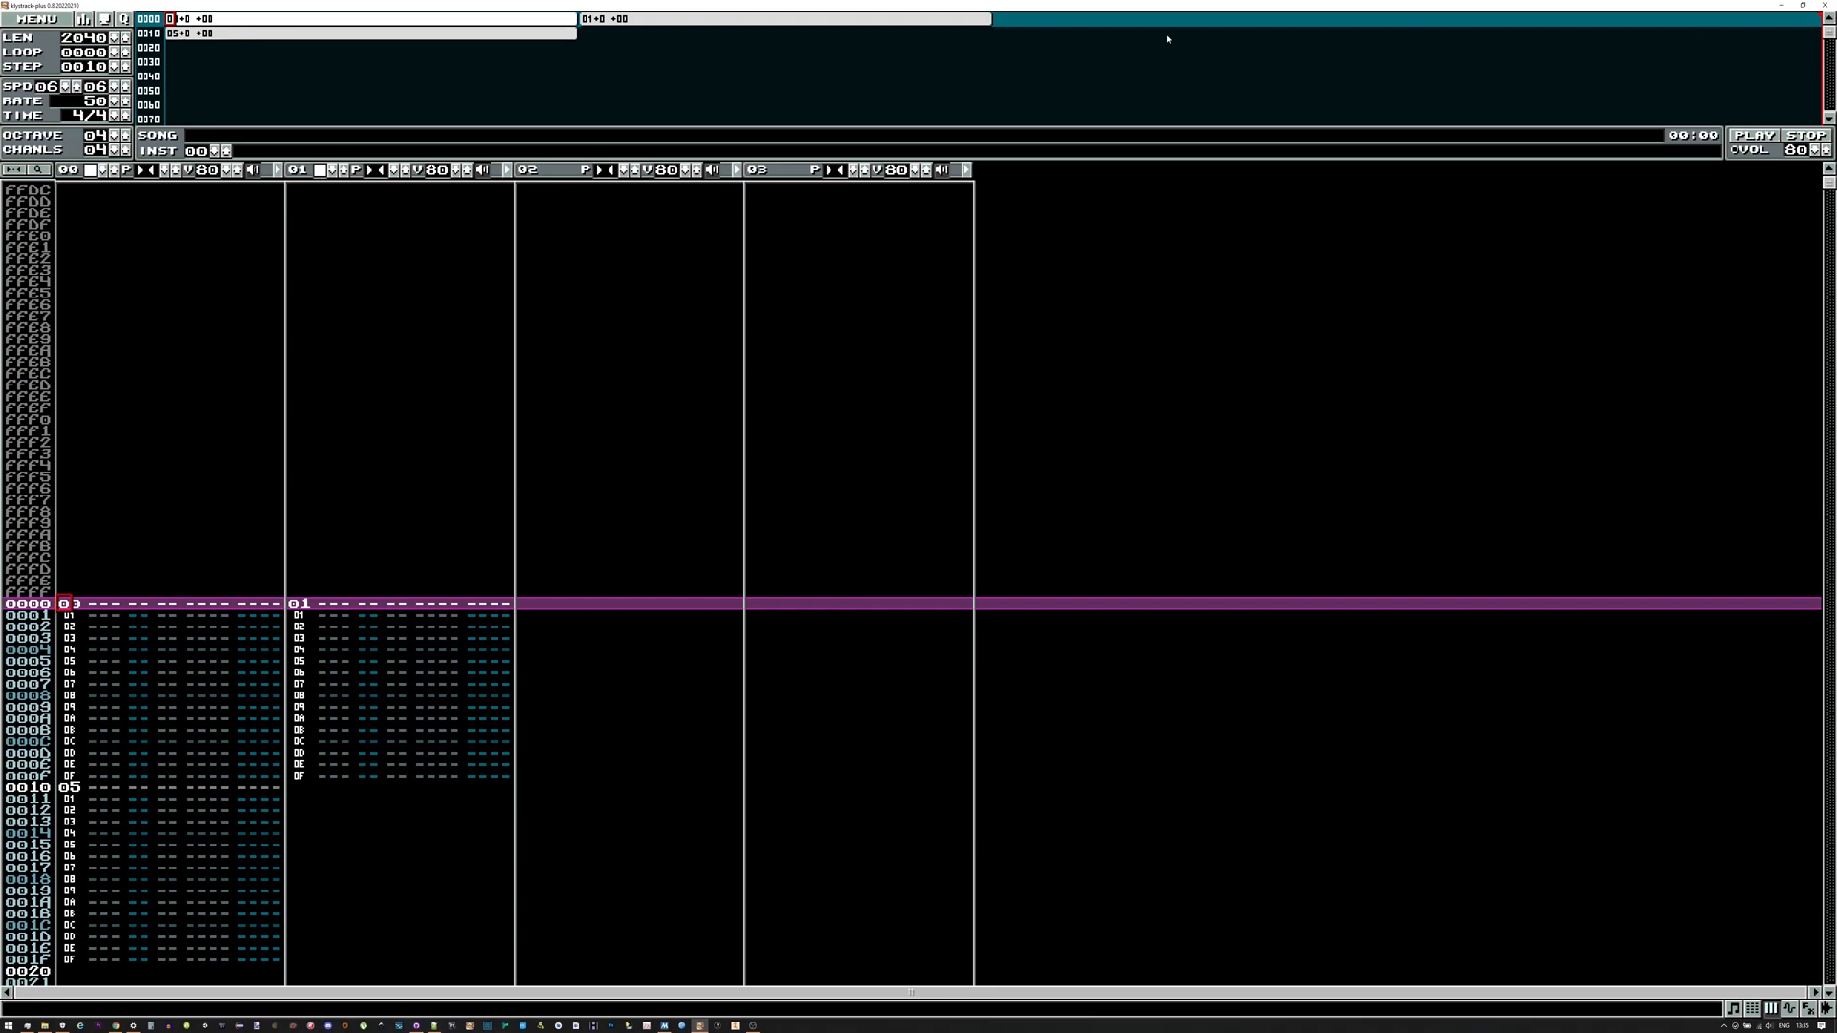
pyautogui.click(1826, 6)
pyautogui.click(1825, 6)
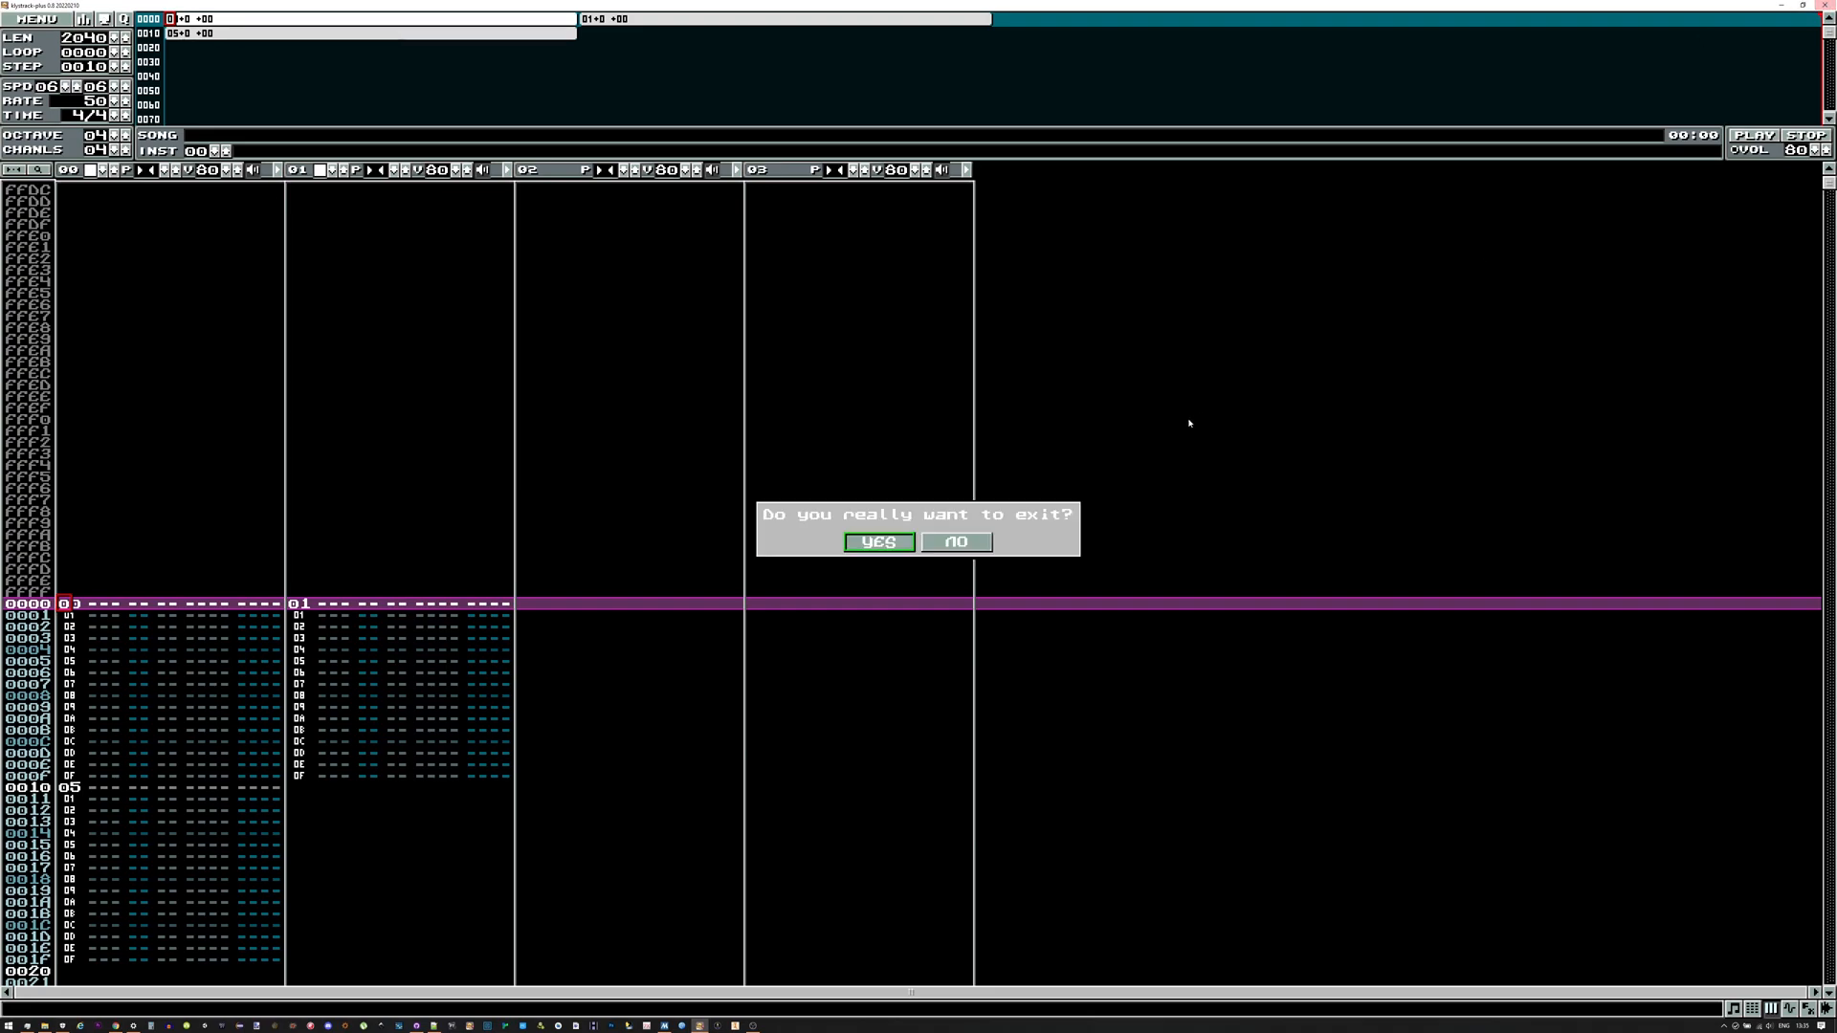
pyautogui.click(958, 542)
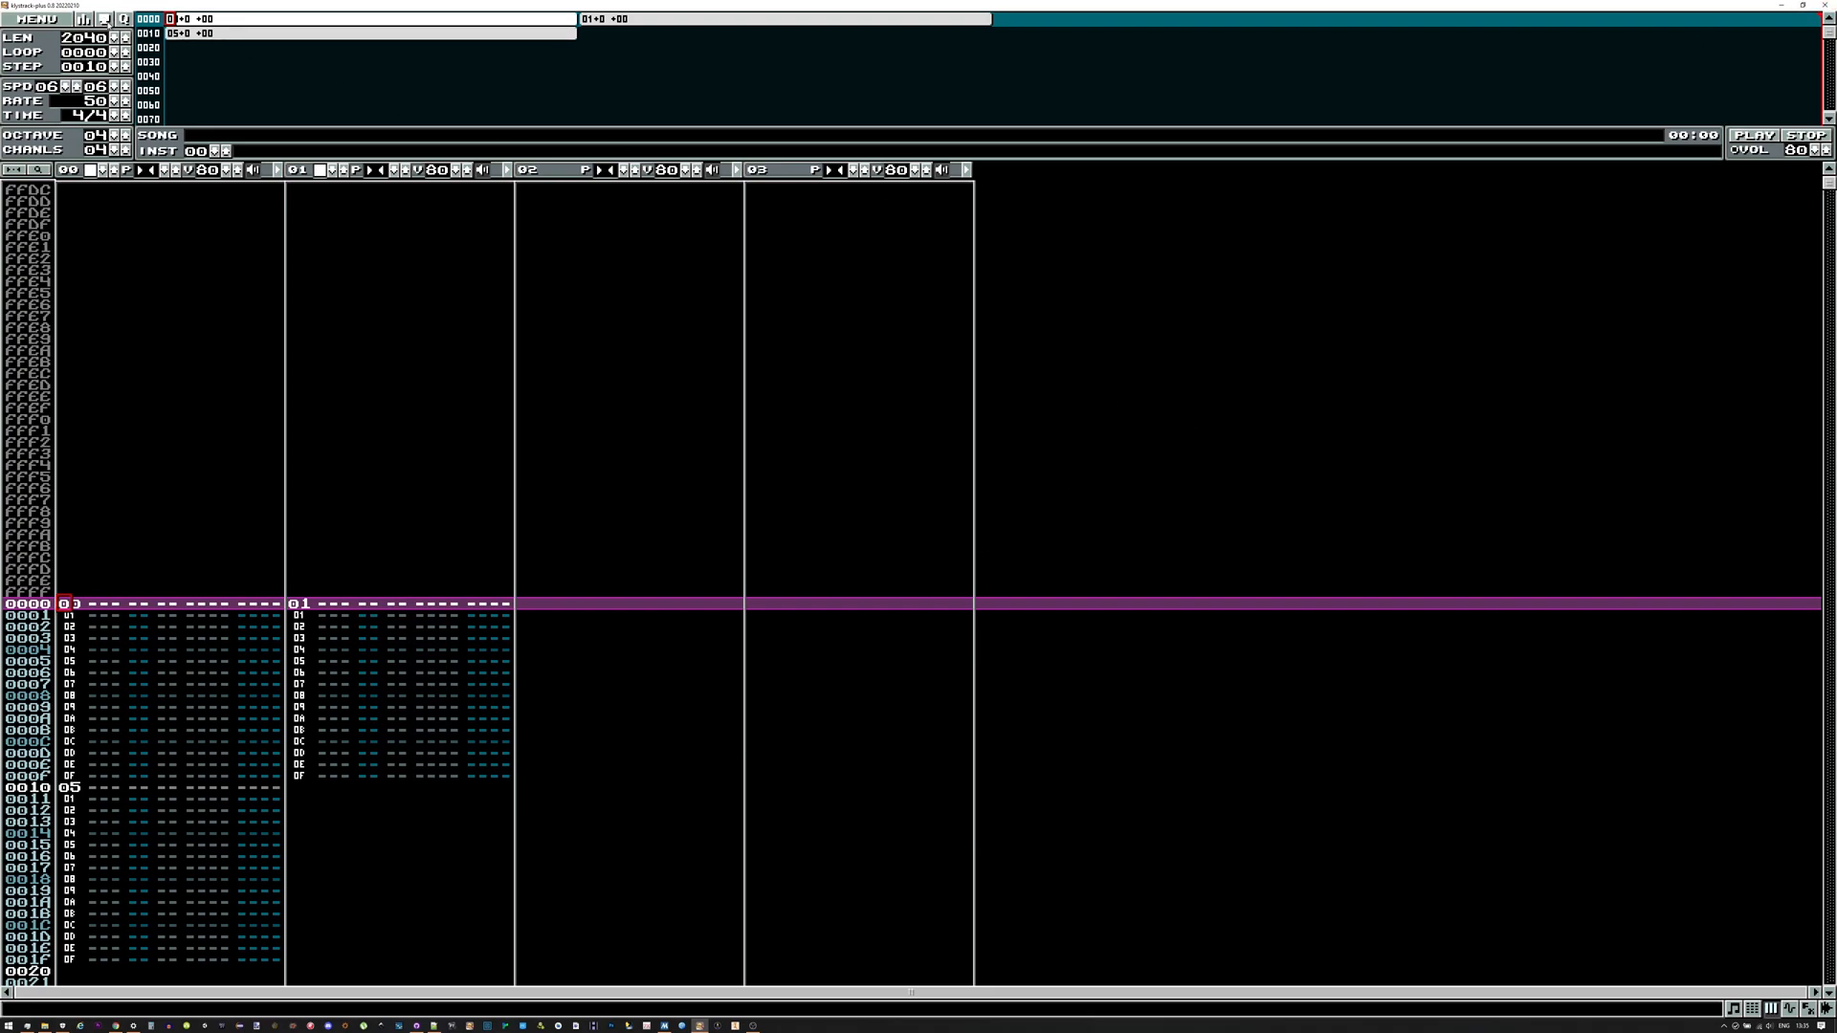
pyautogui.hotkey('alt', 'Return')
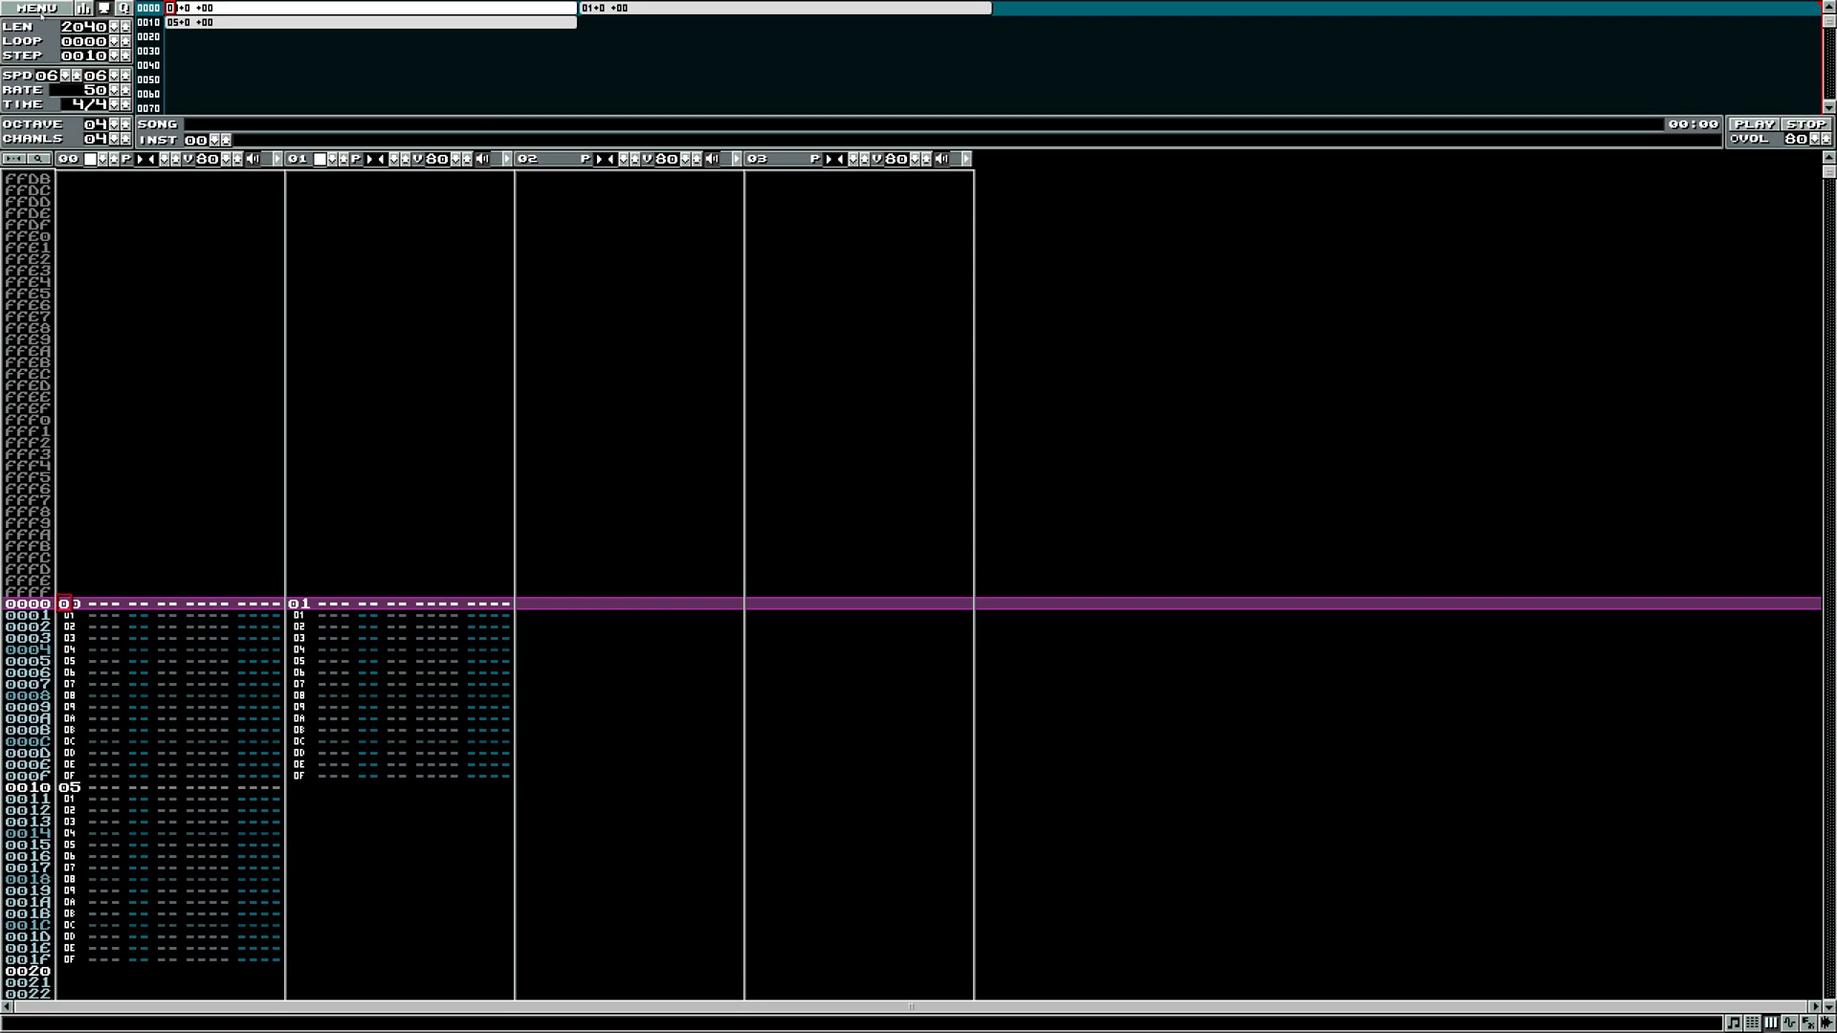
# - Open the effects editor and check the settings of delay taps 00 and 15
pyautogui.click(37, 9)
pyautogui.click(51, 10)
pyautogui.click(1803, 1020)
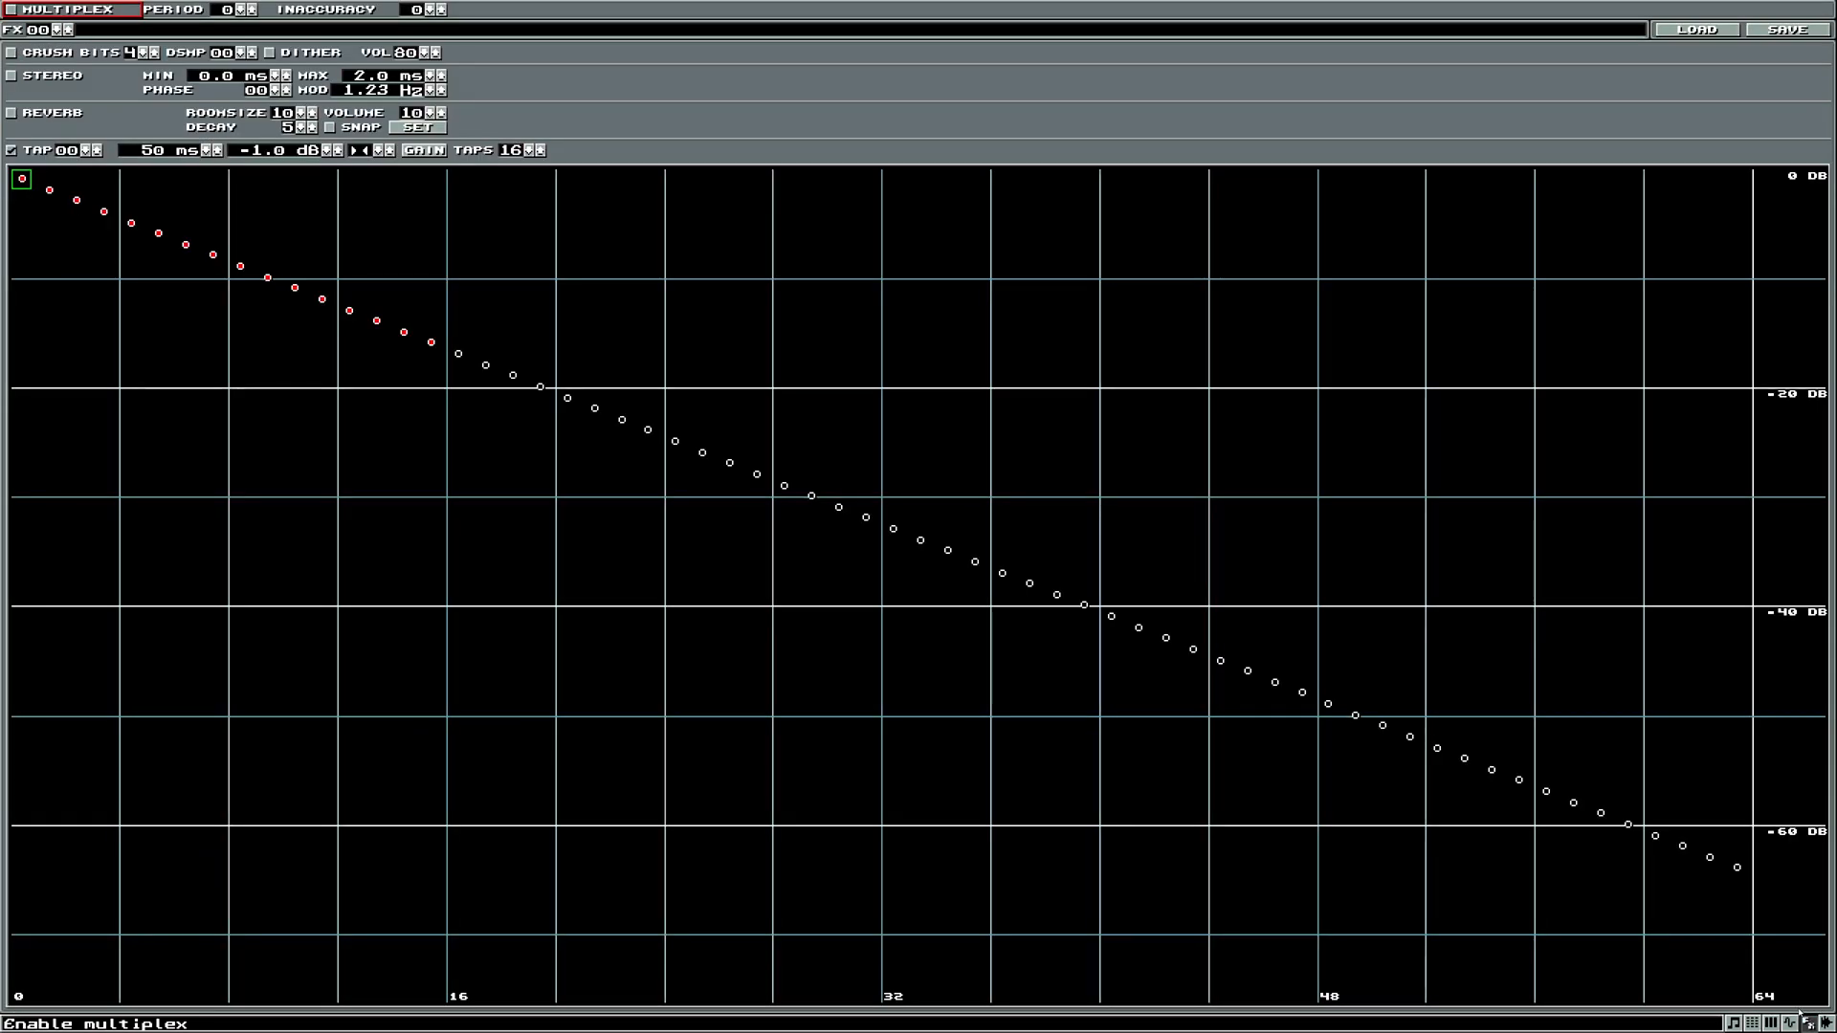
pyautogui.click(431, 343)
pyautogui.click(23, 179)
pyautogui.click(433, 343)
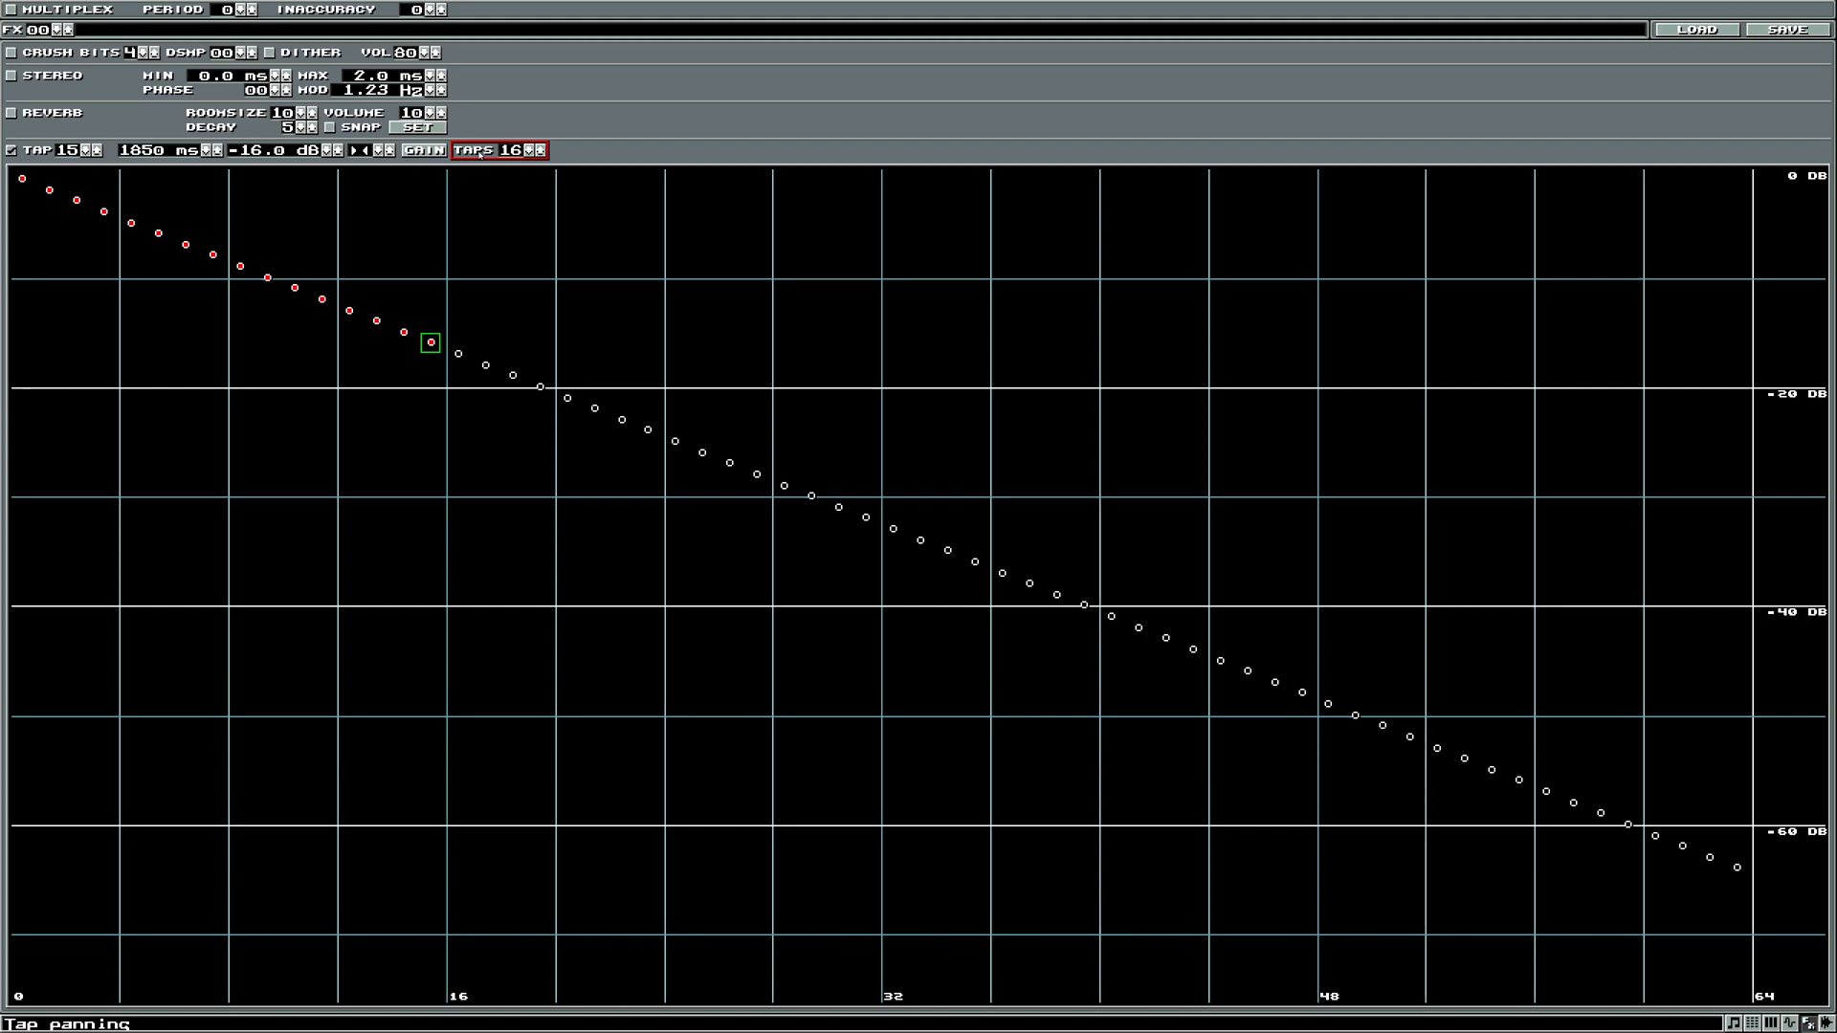
# - Raise the number of delay taps to 64 and select the last one, tap 63
pyautogui.click(540, 150)
pyautogui.click(540, 151)
pyautogui.click(541, 150)
pyautogui.click(541, 152)
pyautogui.click(540, 151)
pyautogui.click(1740, 868)
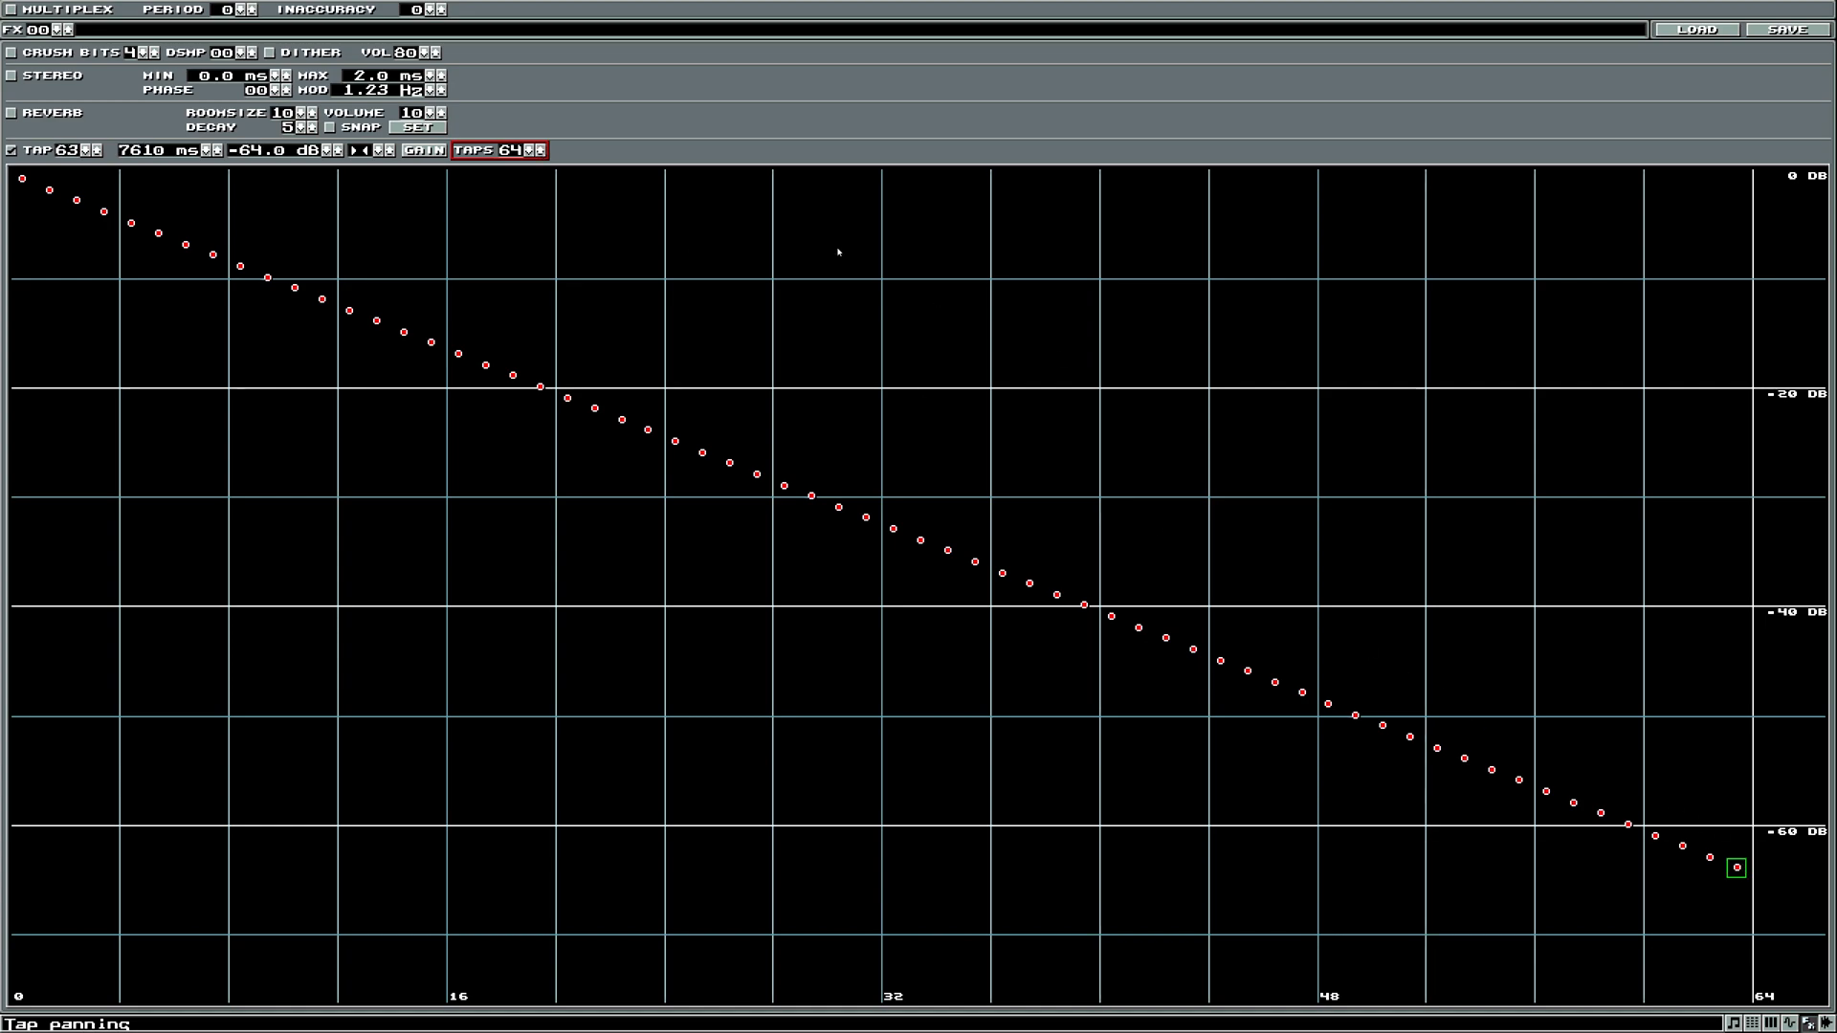
# - Reduce the number of taps to 31, switch off tap 30, and select tap 23
pyautogui.click(530, 151)
pyautogui.click(650, 433)
pyautogui.click(838, 507)
pyautogui.click(14, 151)
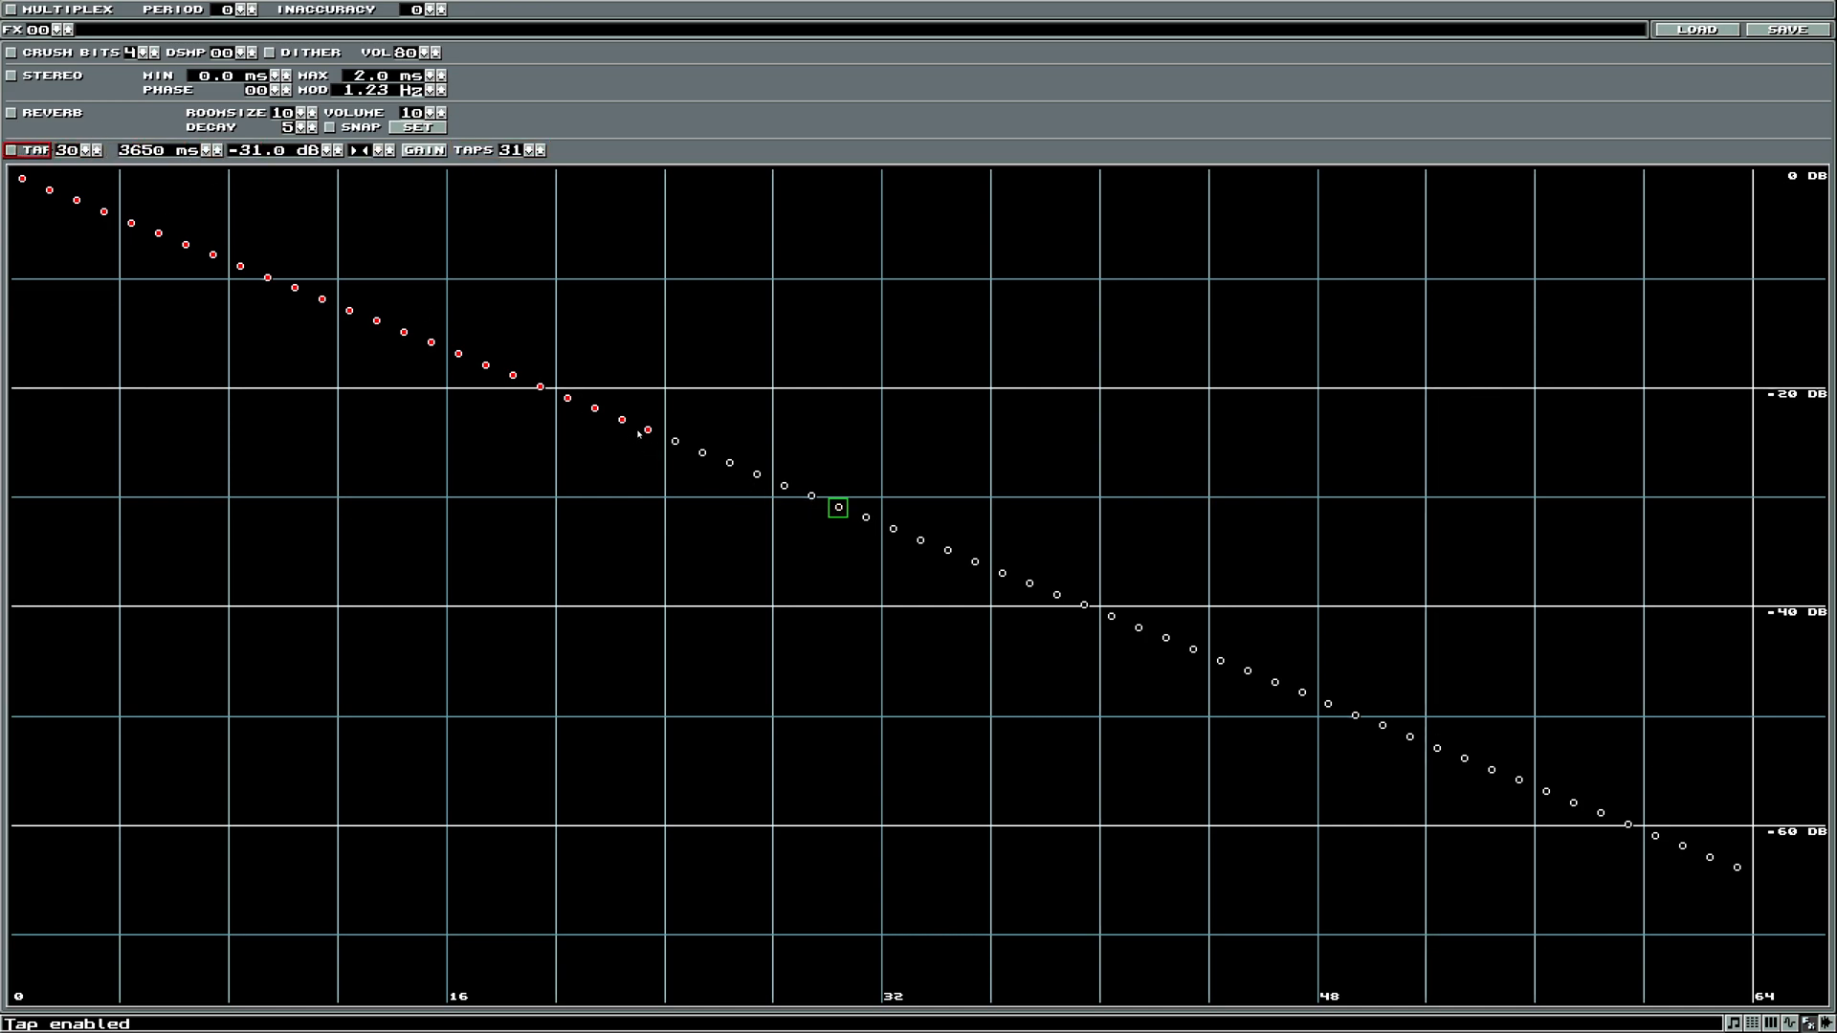
pyautogui.click(649, 432)
# - Try the stereo and bitcrusher switches of effect 00, leaving both effects off
pyautogui.click(34, 76)
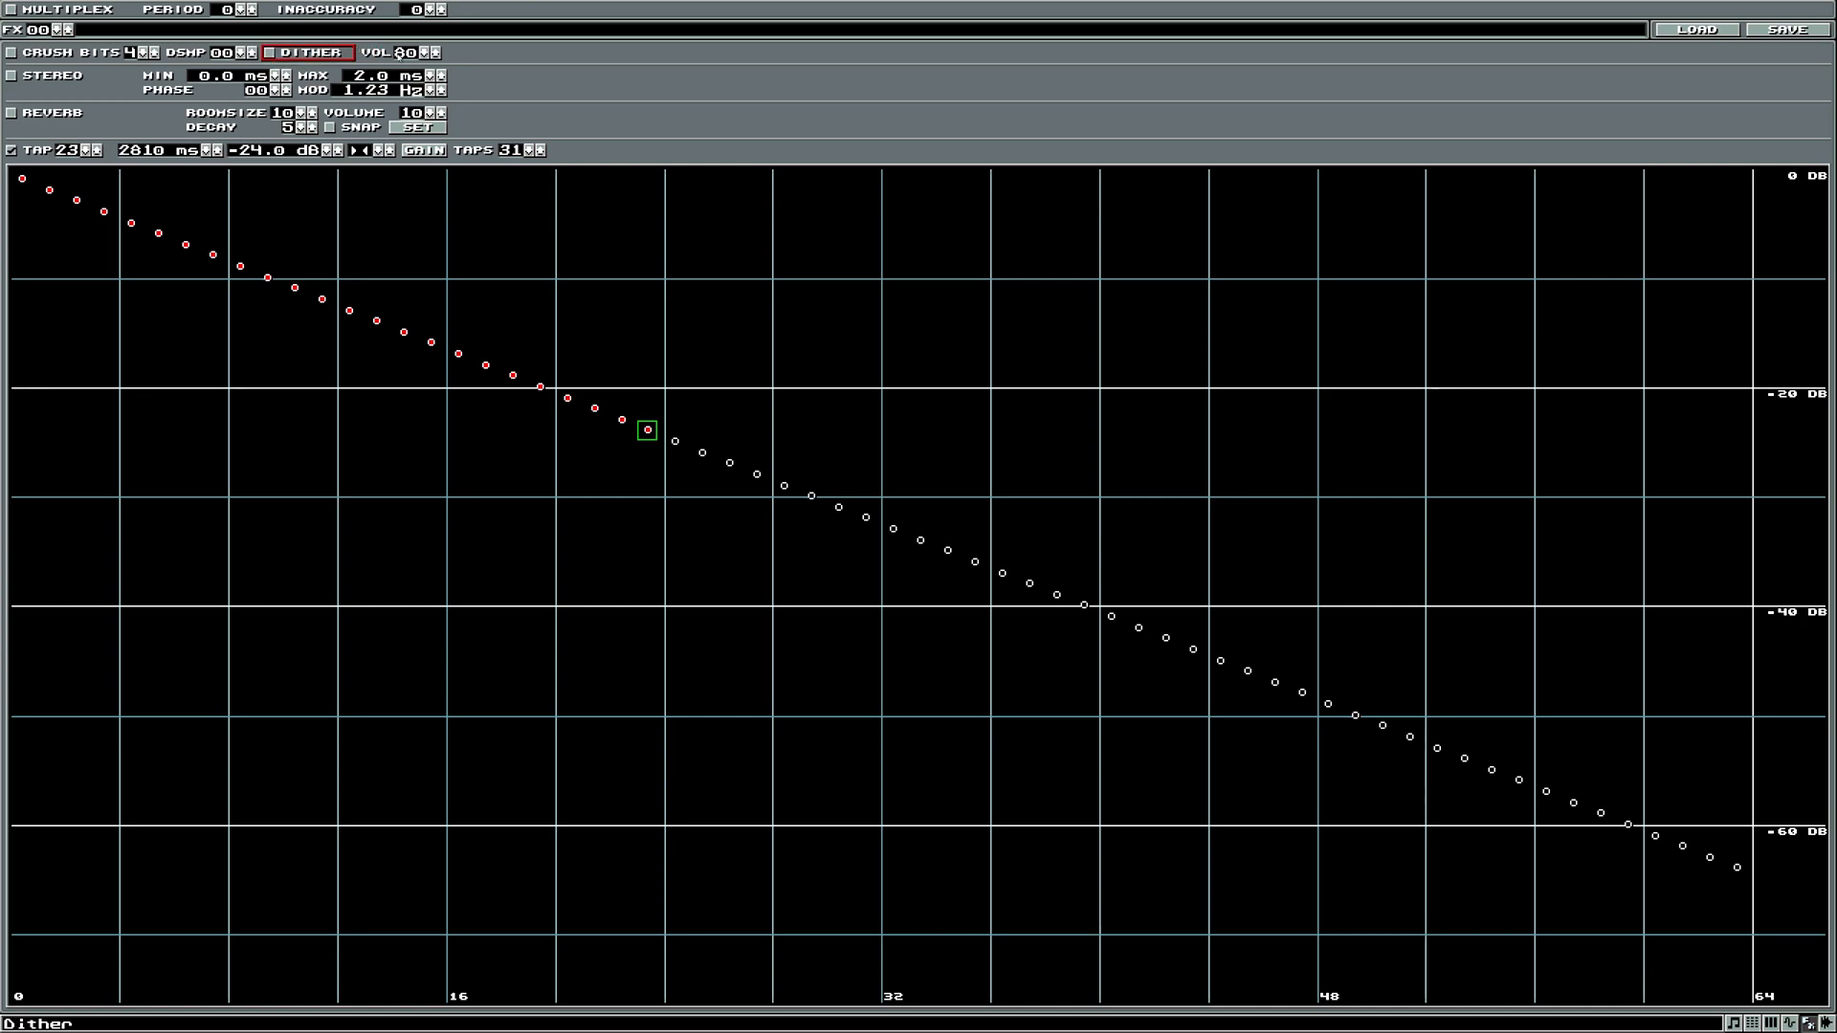
pyautogui.click(29, 52)
pyautogui.click(31, 53)
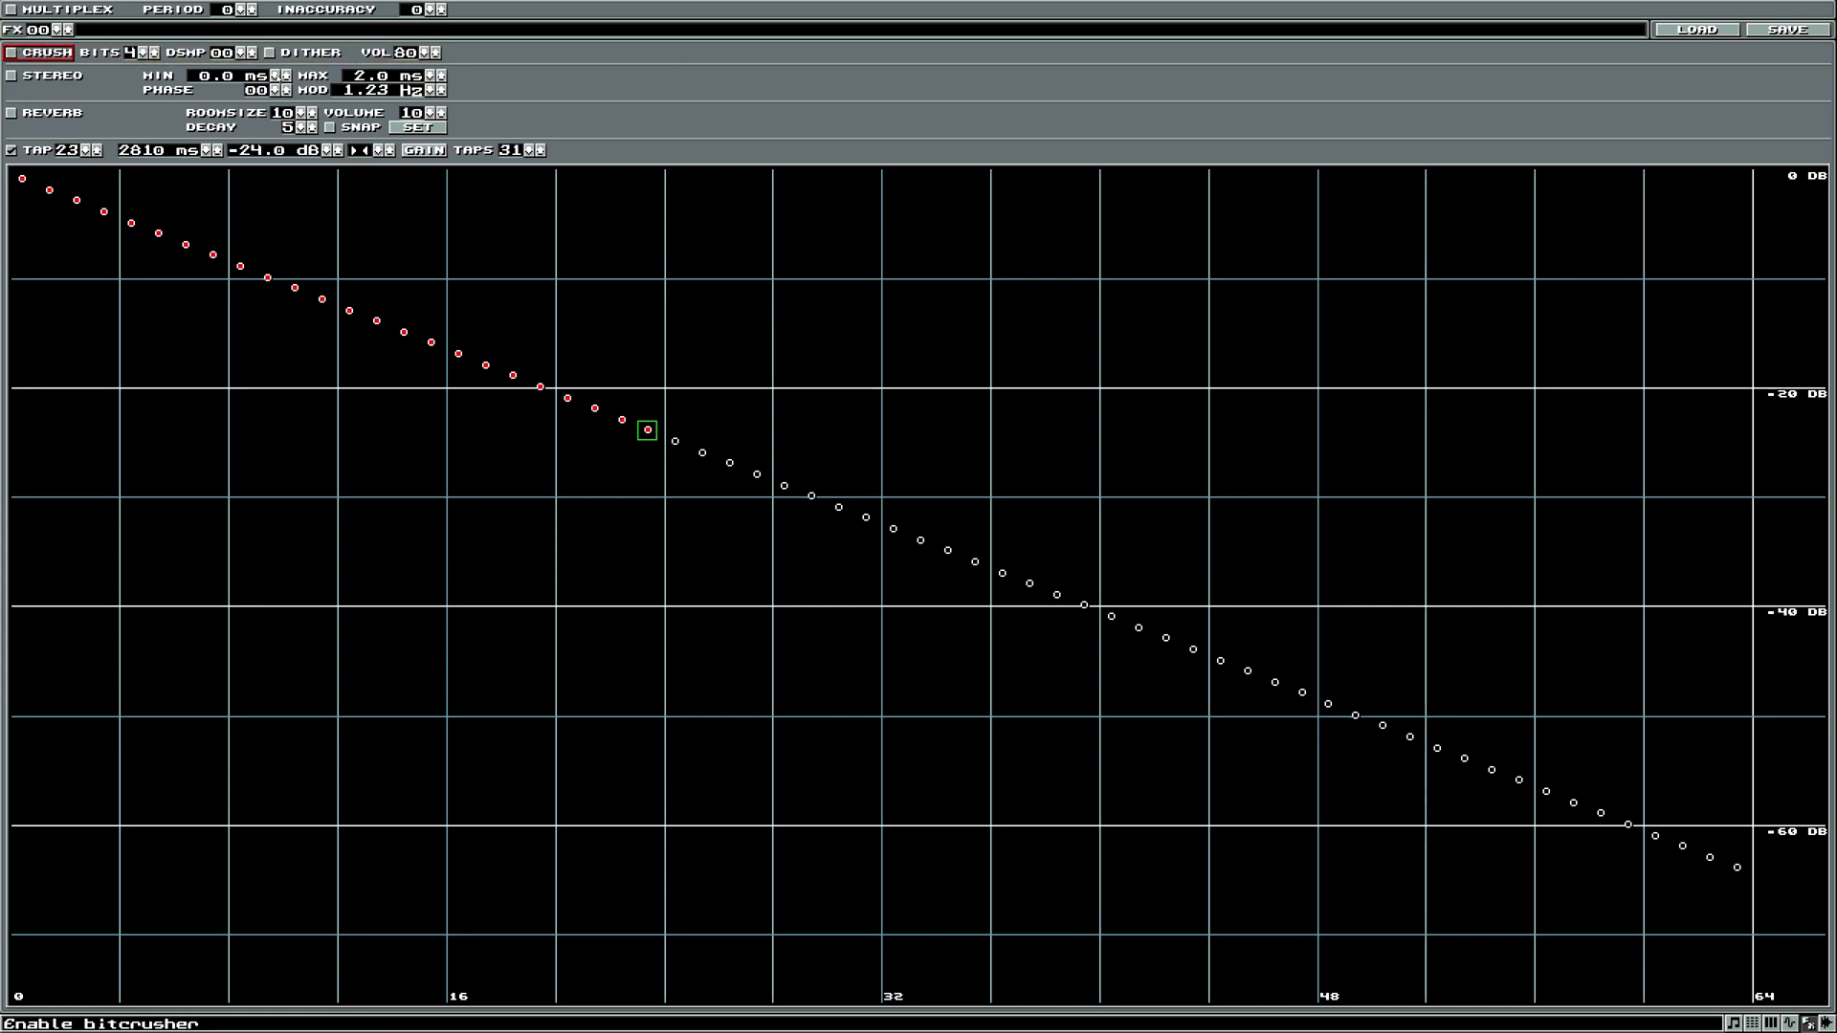
pyautogui.click(28, 54)
# - Open the full sequence editor and enter pattern 01 for channel 01 at positions 0000 and 0010
pyautogui.click(1789, 1024)
pyautogui.click(1772, 1023)
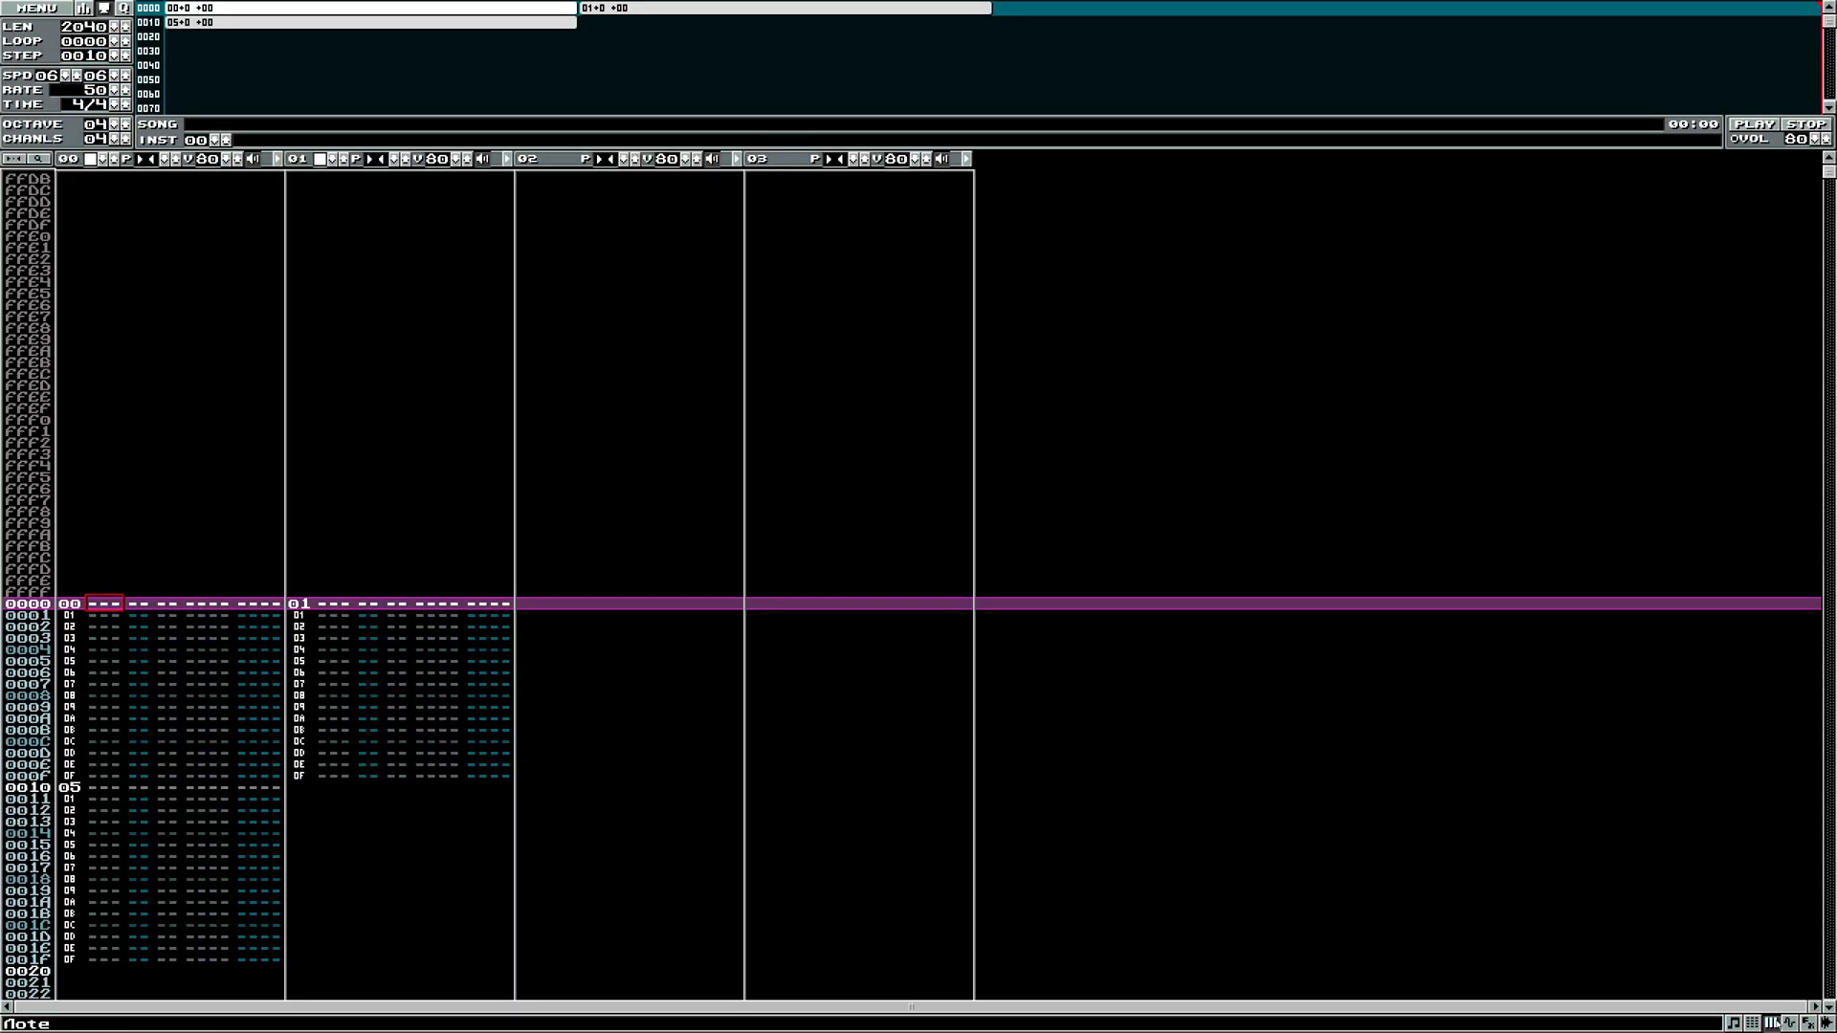
pyautogui.click(603, 9)
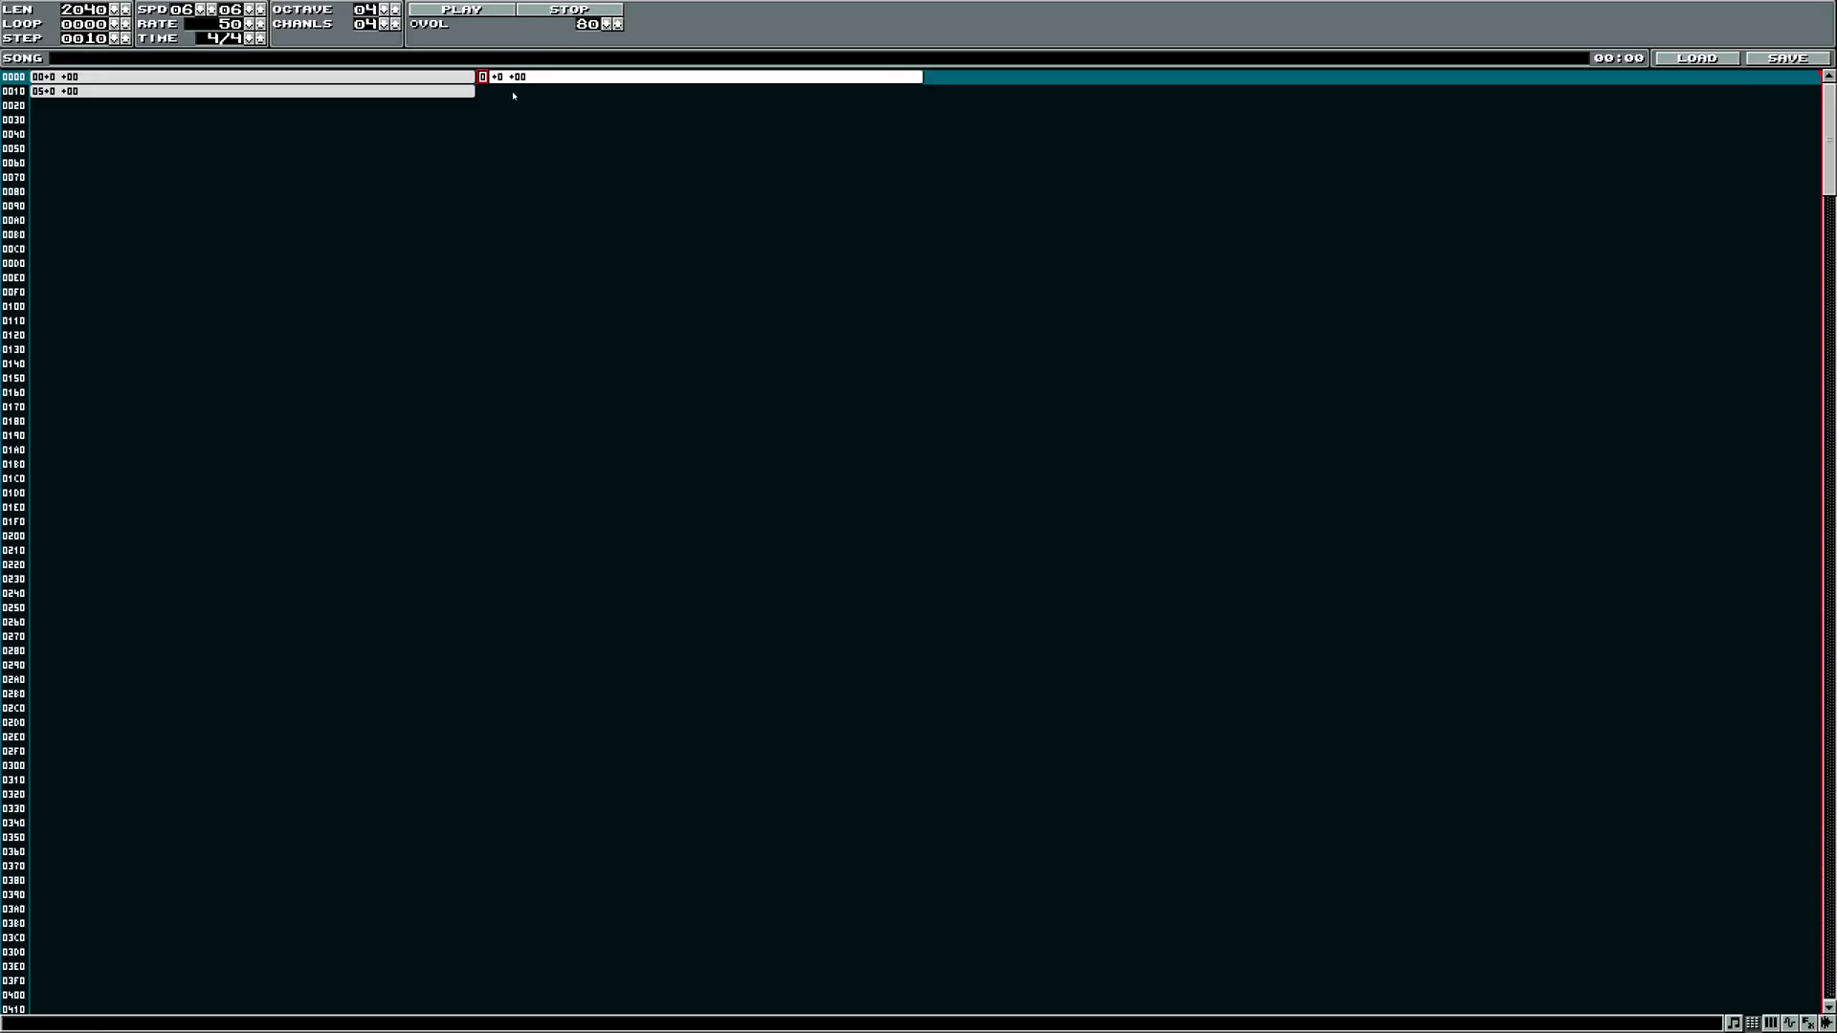
pyautogui.write('01')
pyautogui.write('01')
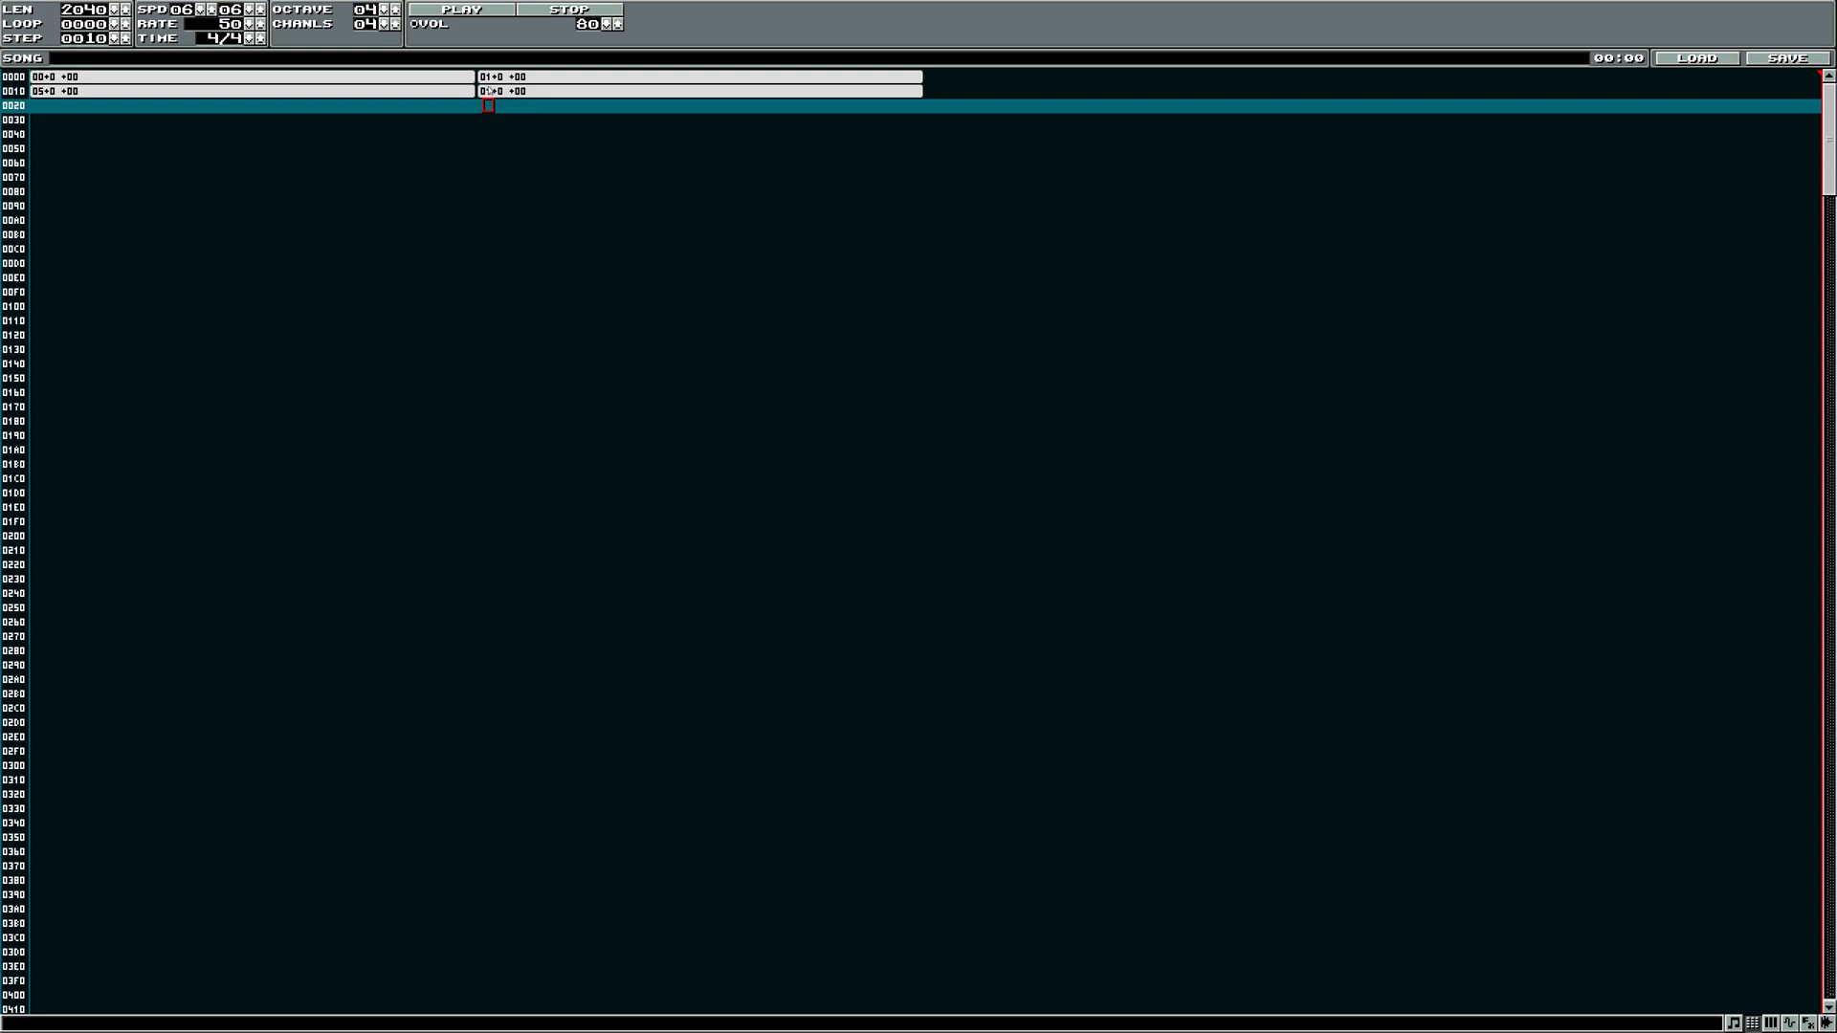
pyautogui.press('Up')
pyautogui.press('Up')
pyautogui.click(489, 77)
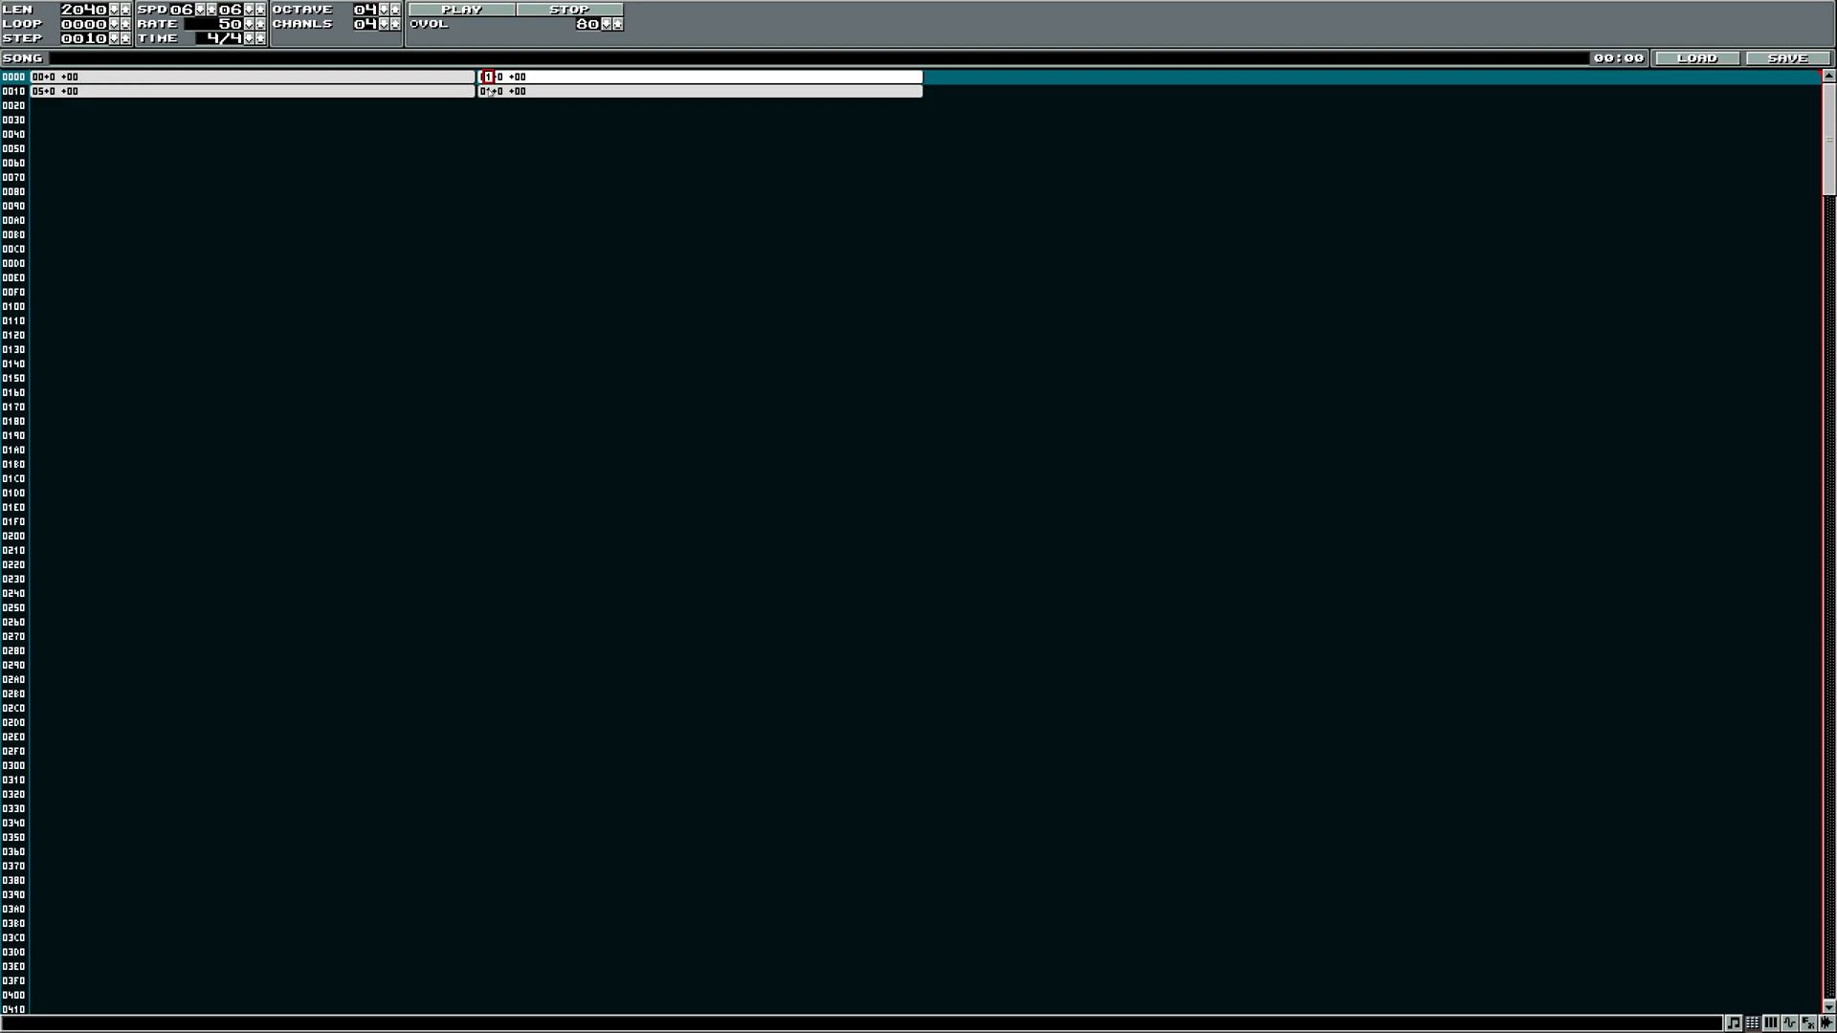
# - Delete channel 01's pattern at position 0010 and return to the pattern editor
pyautogui.click(489, 91)
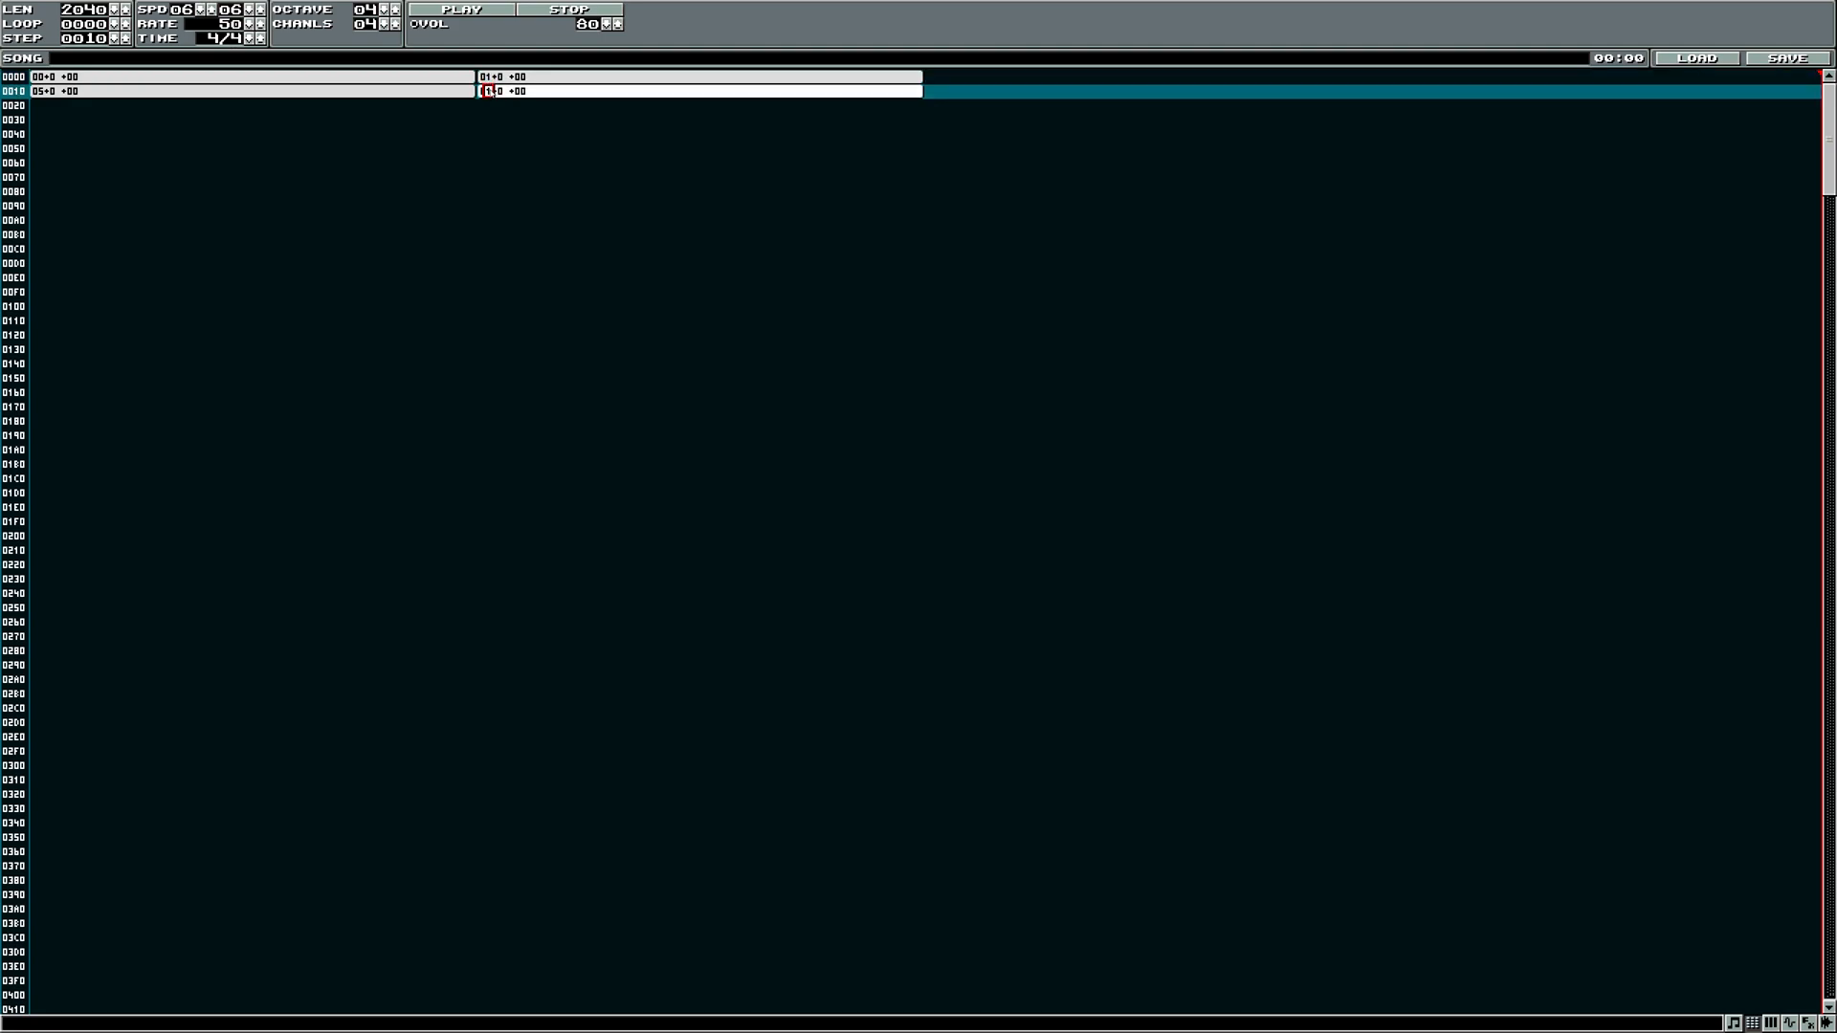
pyautogui.press('Delete')
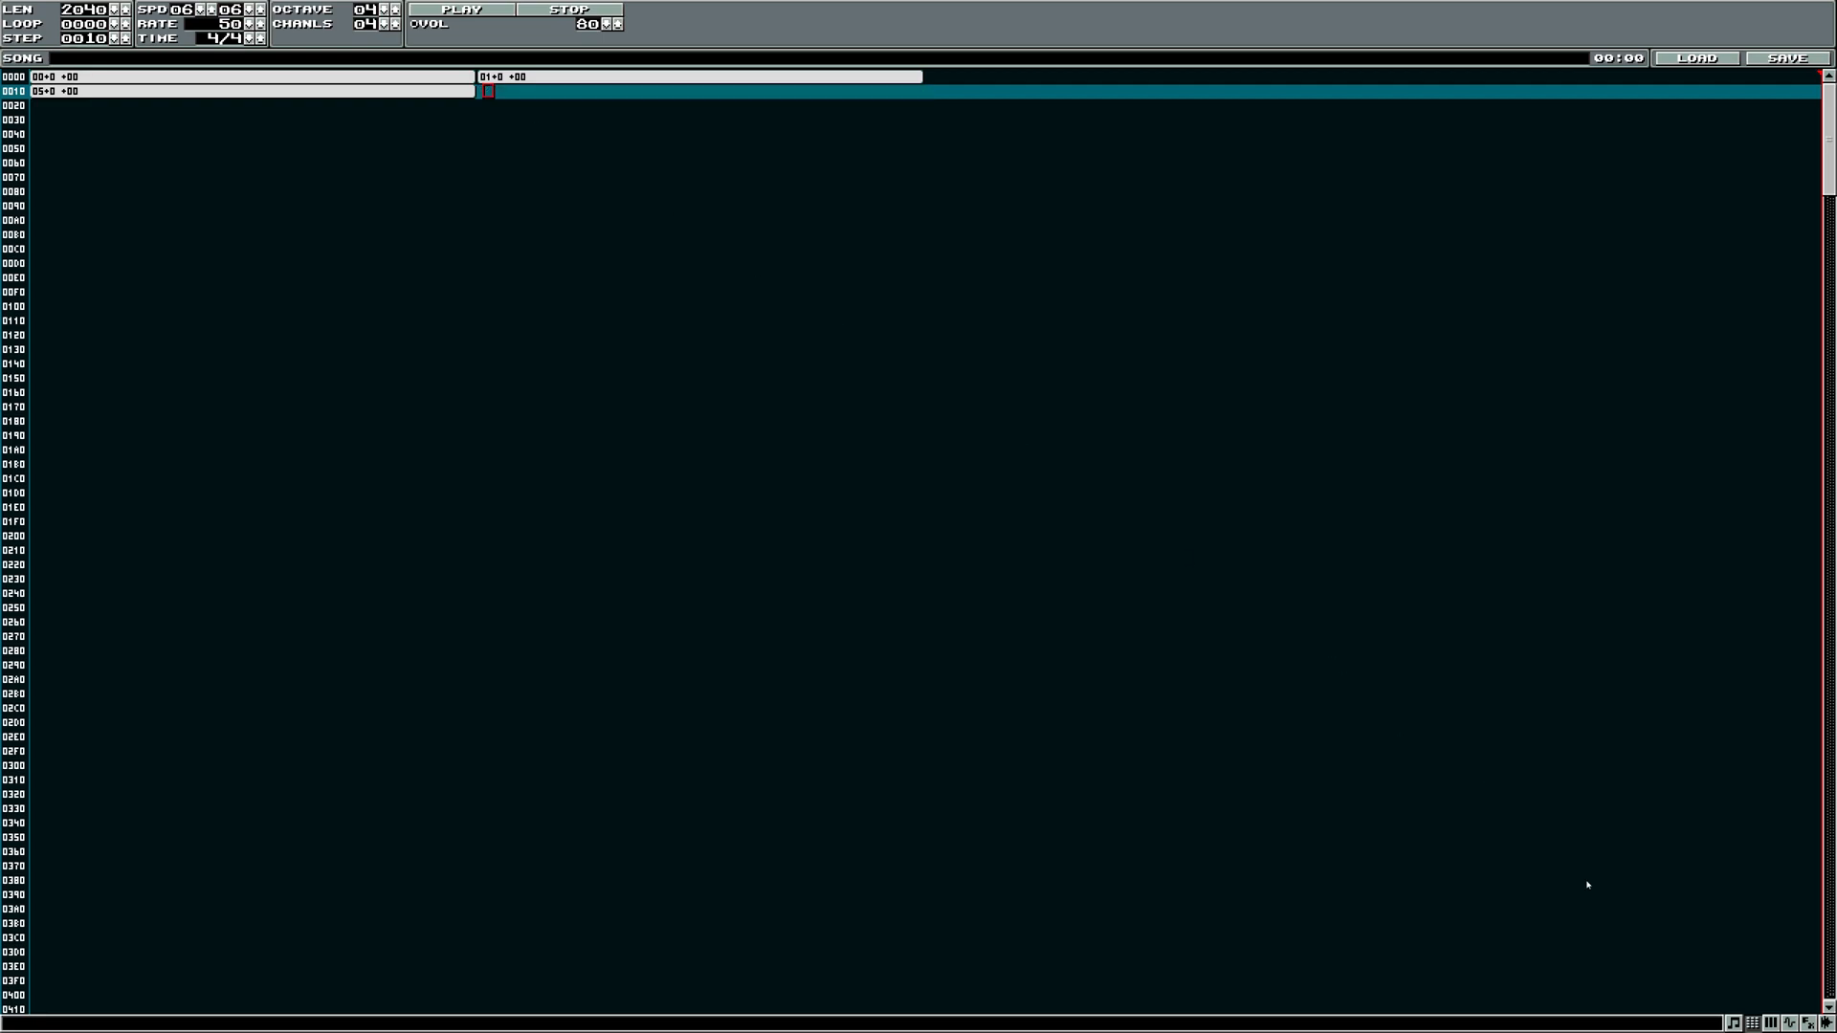
pyautogui.click(1777, 1026)
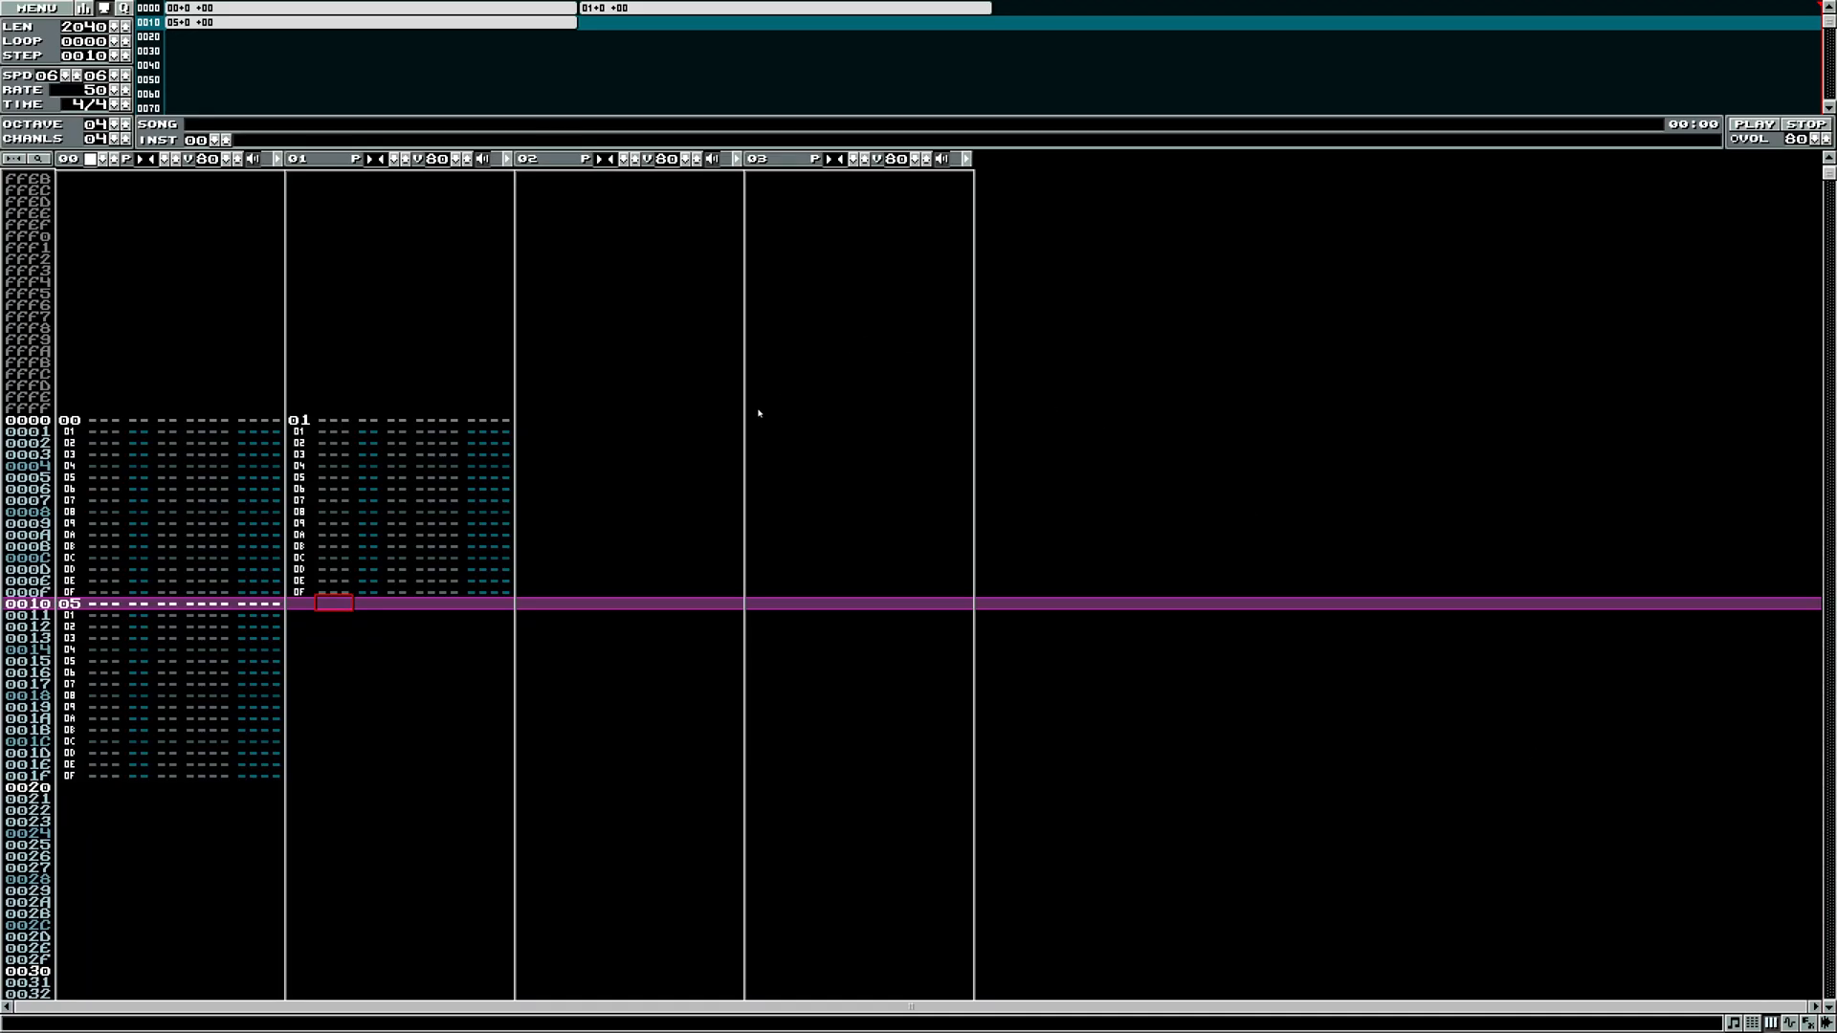
# - Run the brute pattern optimization on the song
pyautogui.click(38, 14)
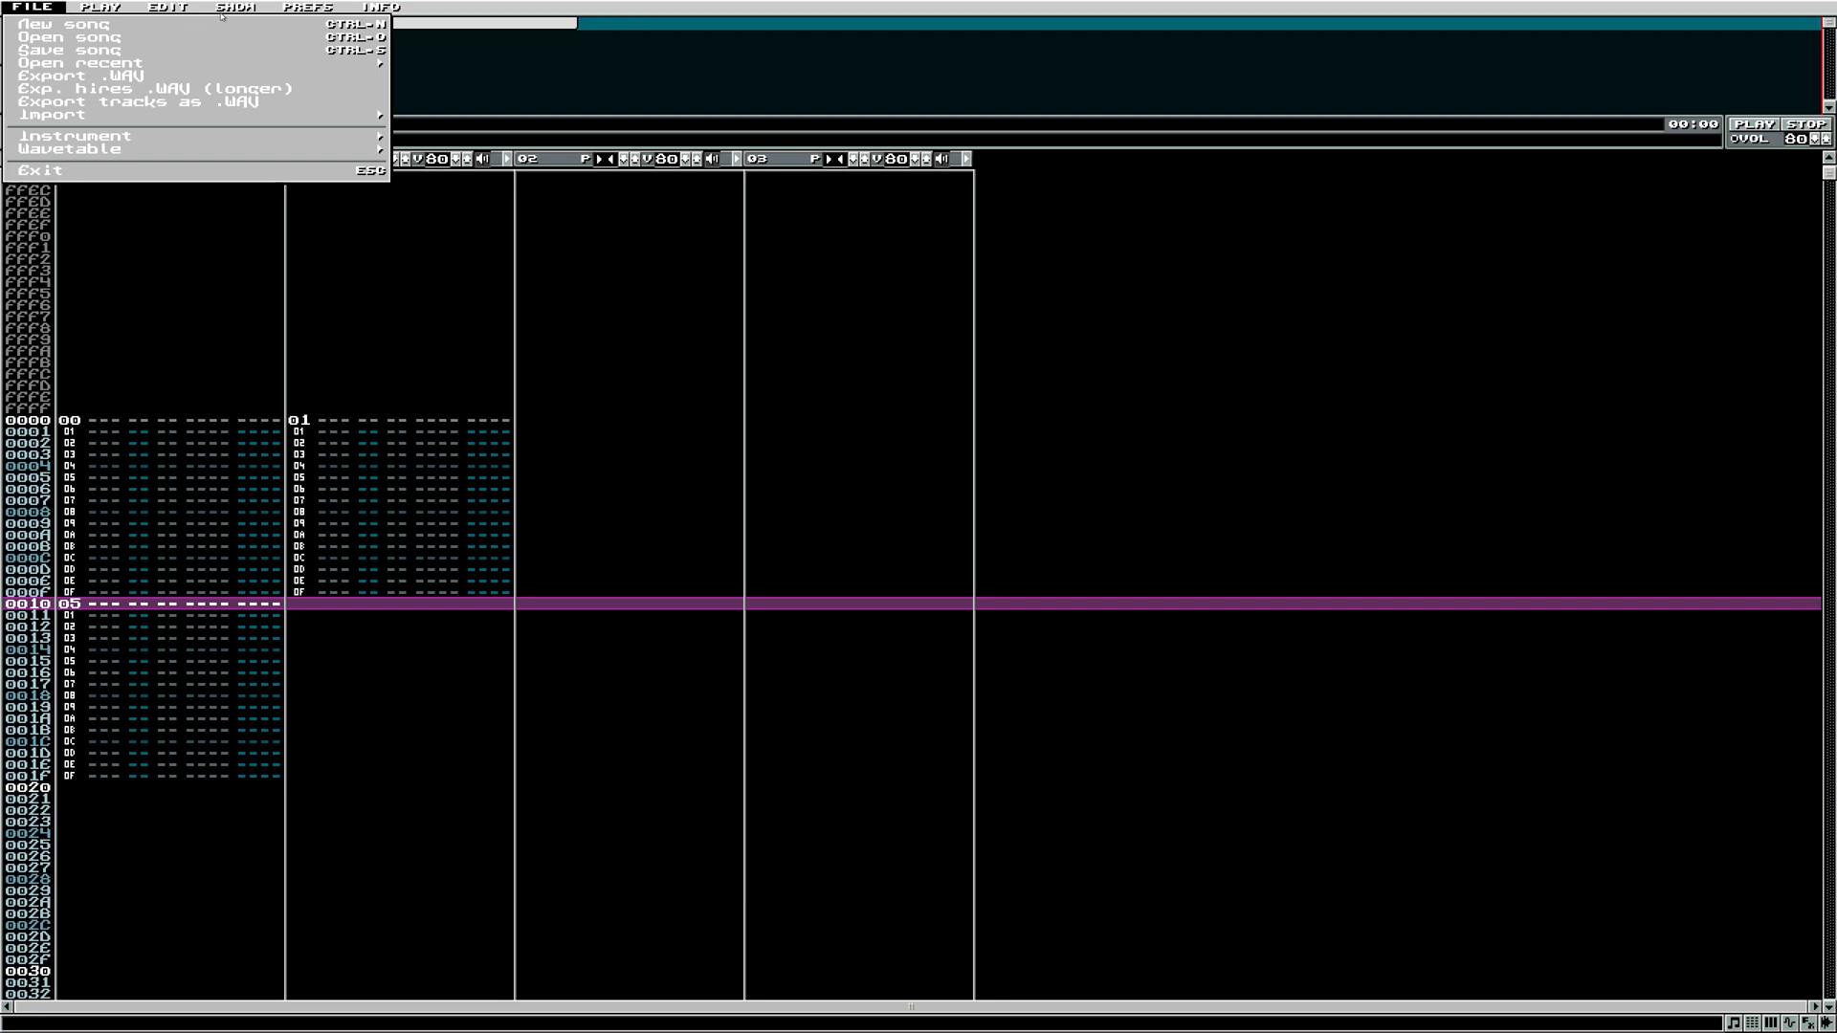
pyautogui.moveTo(222, 13)
pyautogui.moveTo(168, 8)
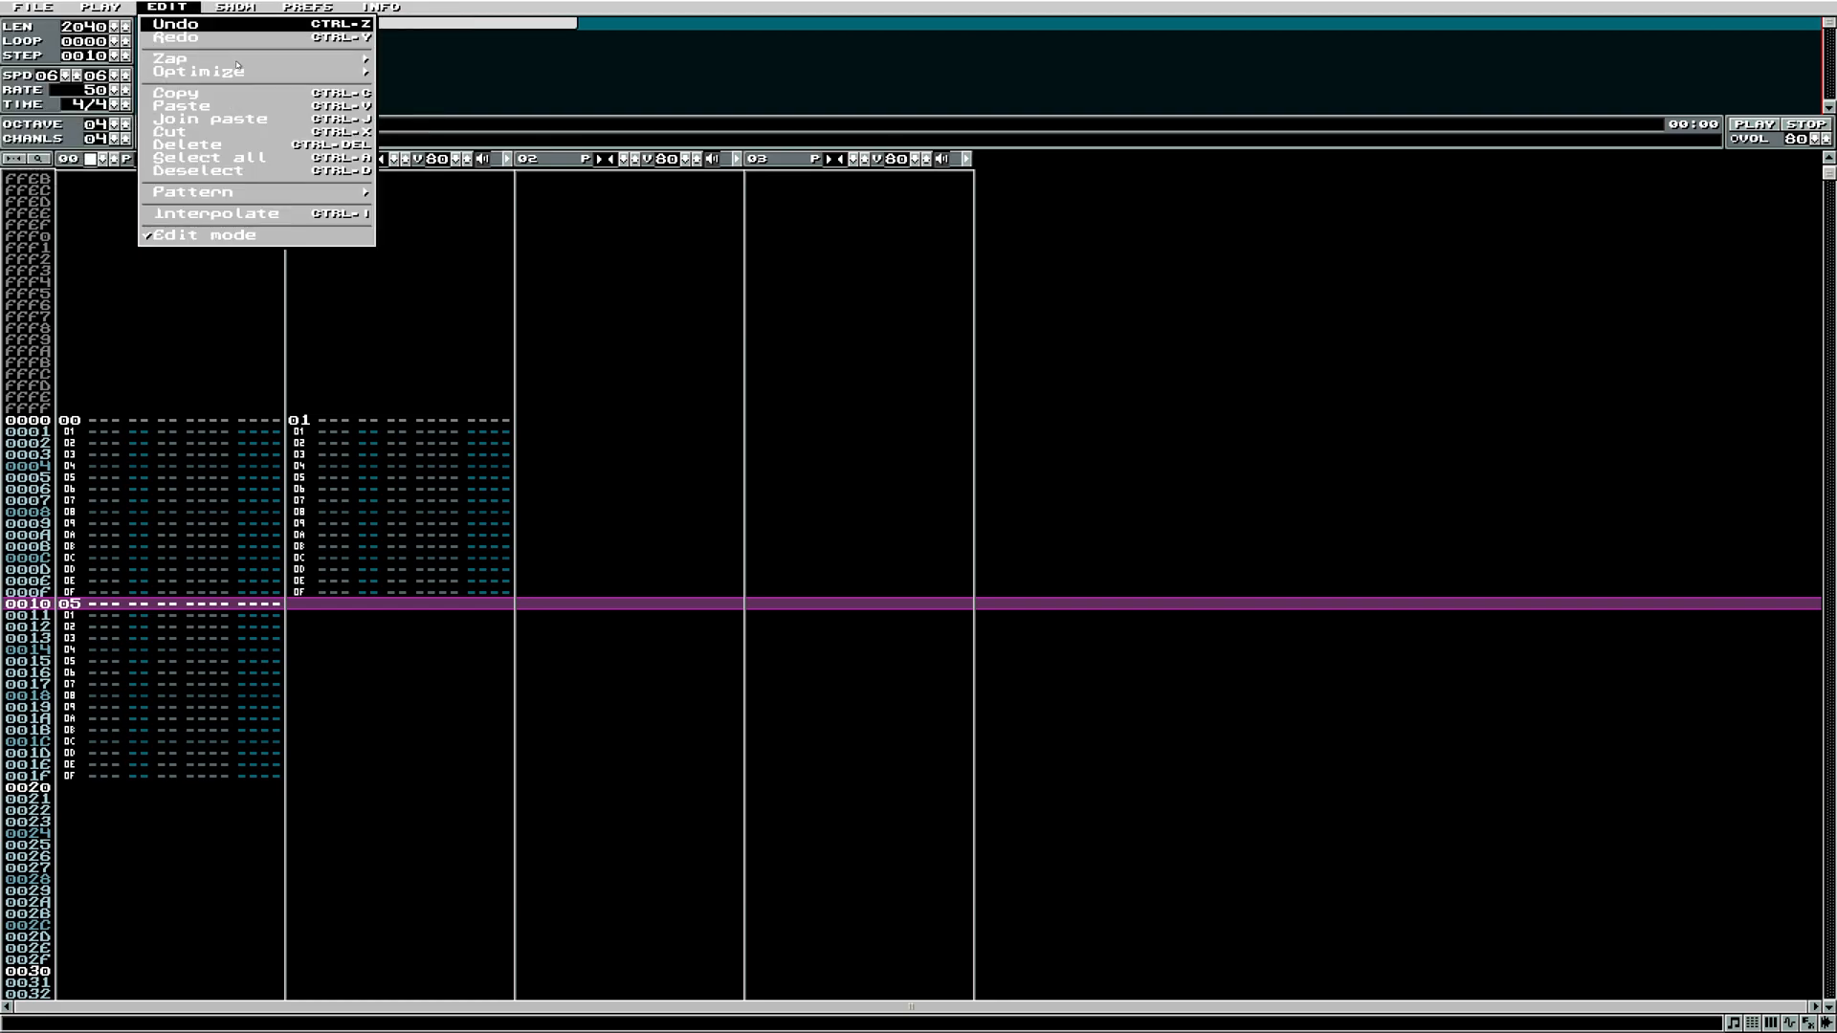
pyautogui.moveTo(291, 77)
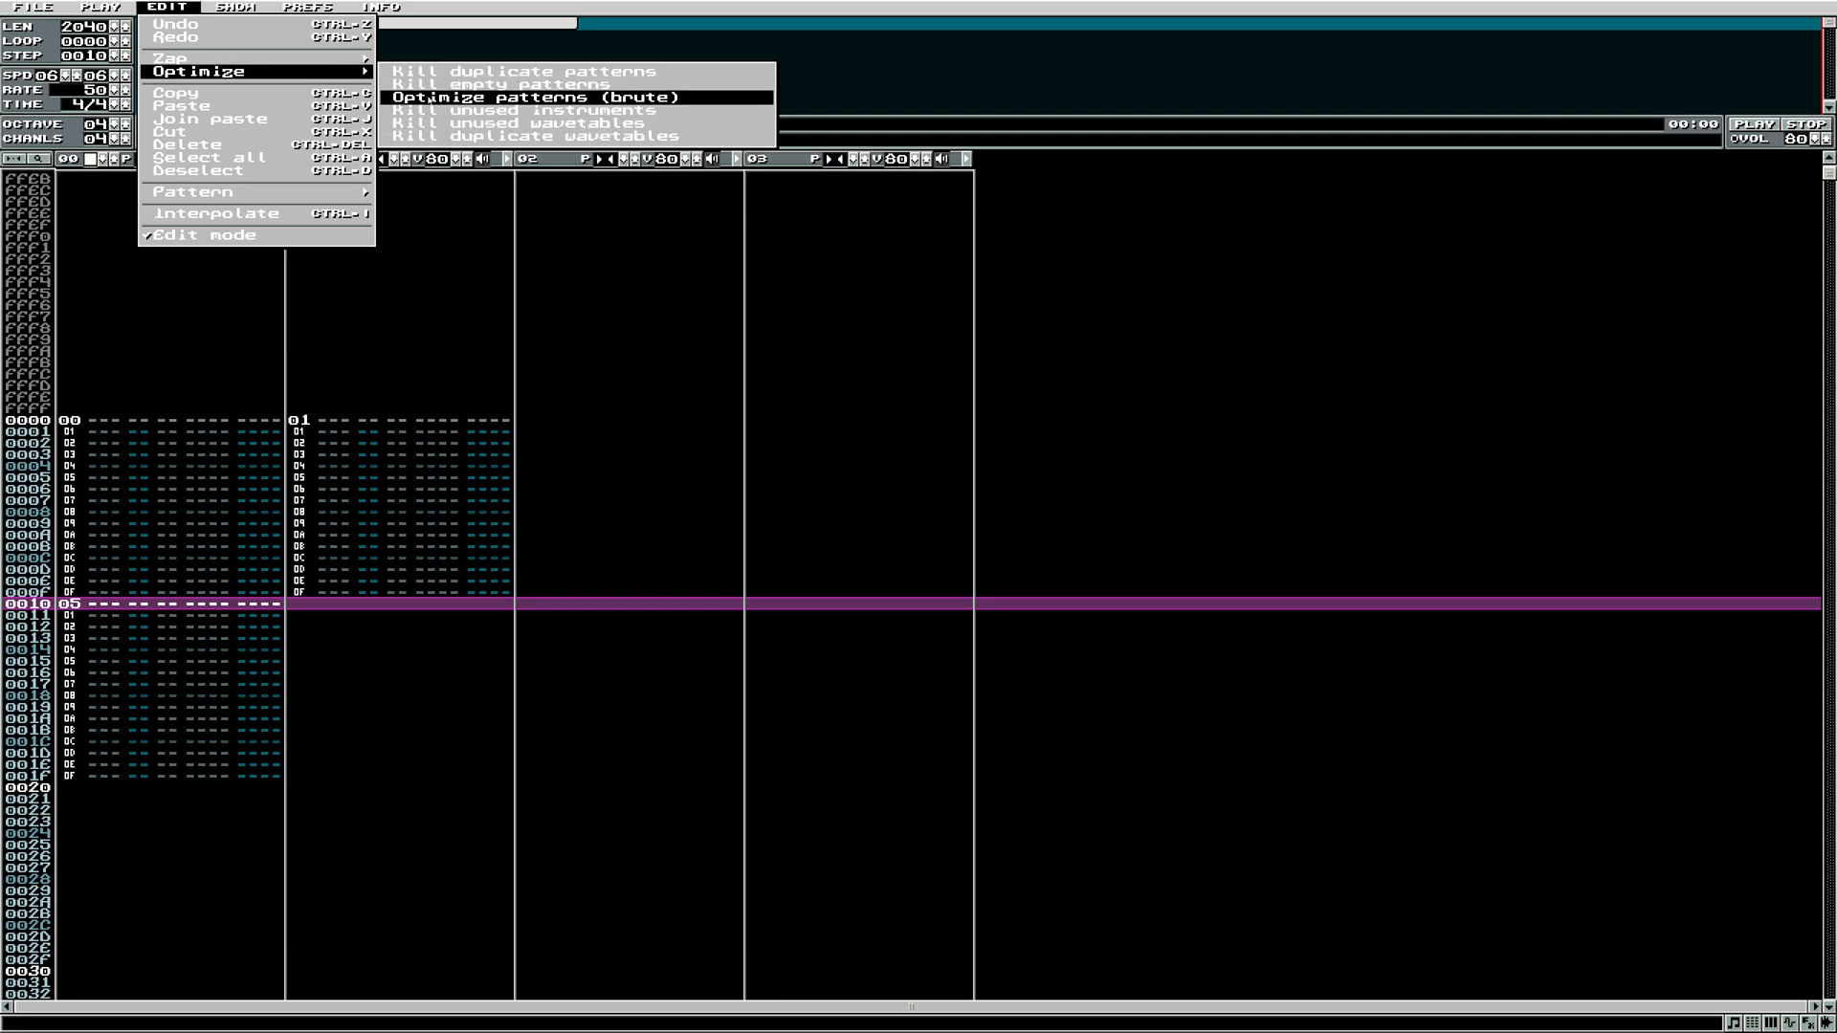
pyautogui.click(432, 98)
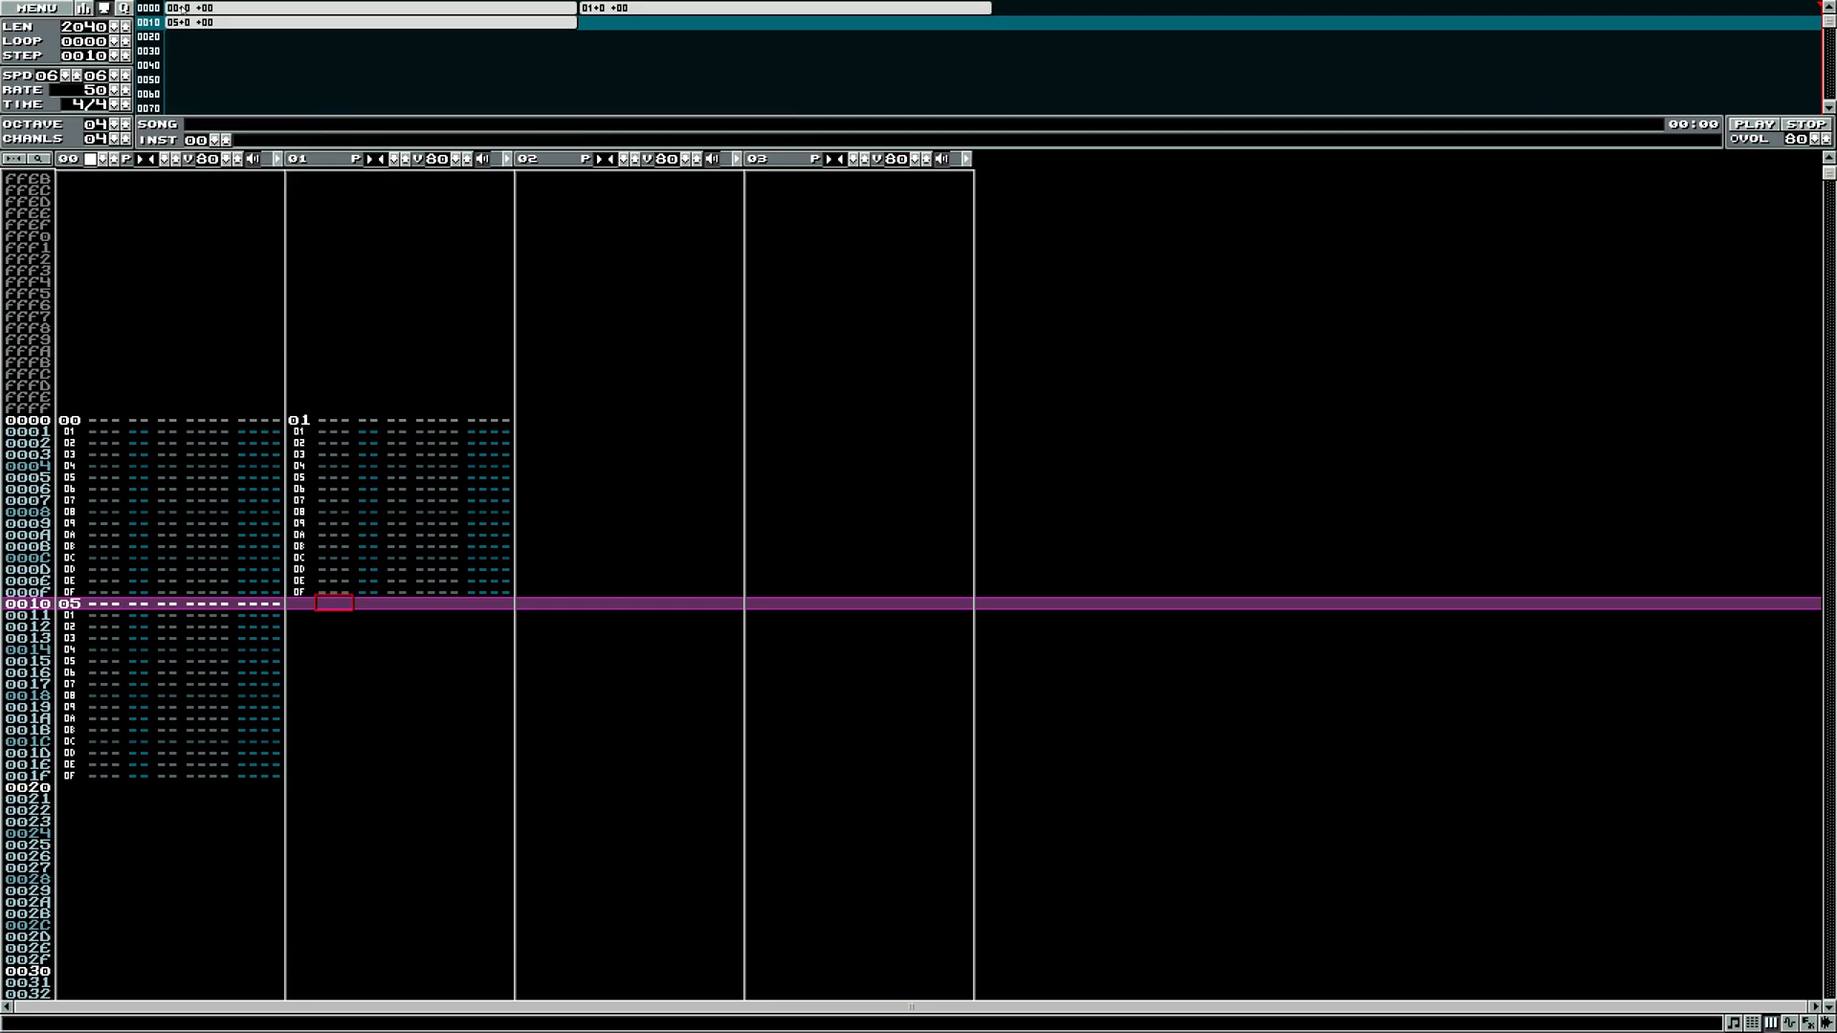
# - Open the song "test pattern optimize.kt" without saving the current one
pyautogui.click(38, 8)
pyautogui.click(67, 38)
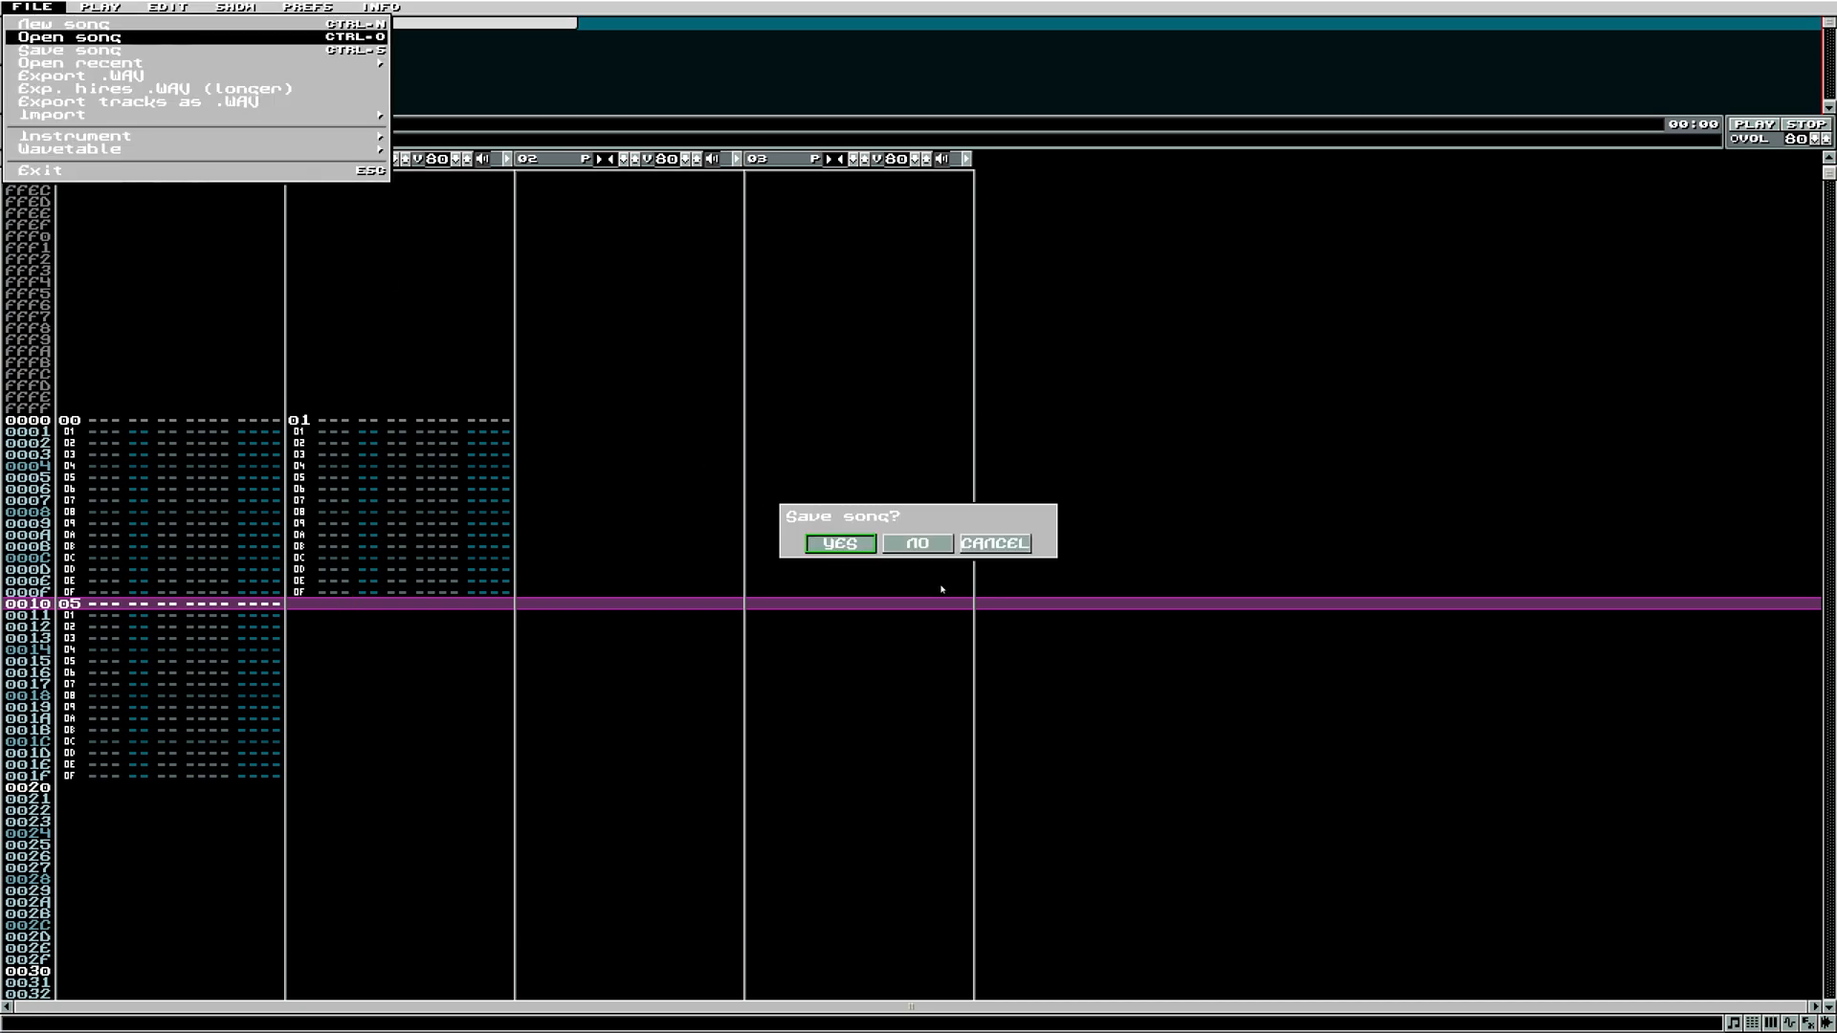
pyautogui.click(917, 544)
pyautogui.click(110, 122)
pyautogui.doubleClick(110, 122)
pyautogui.doubleClick(110, 121)
pyautogui.doubleClick(110, 121)
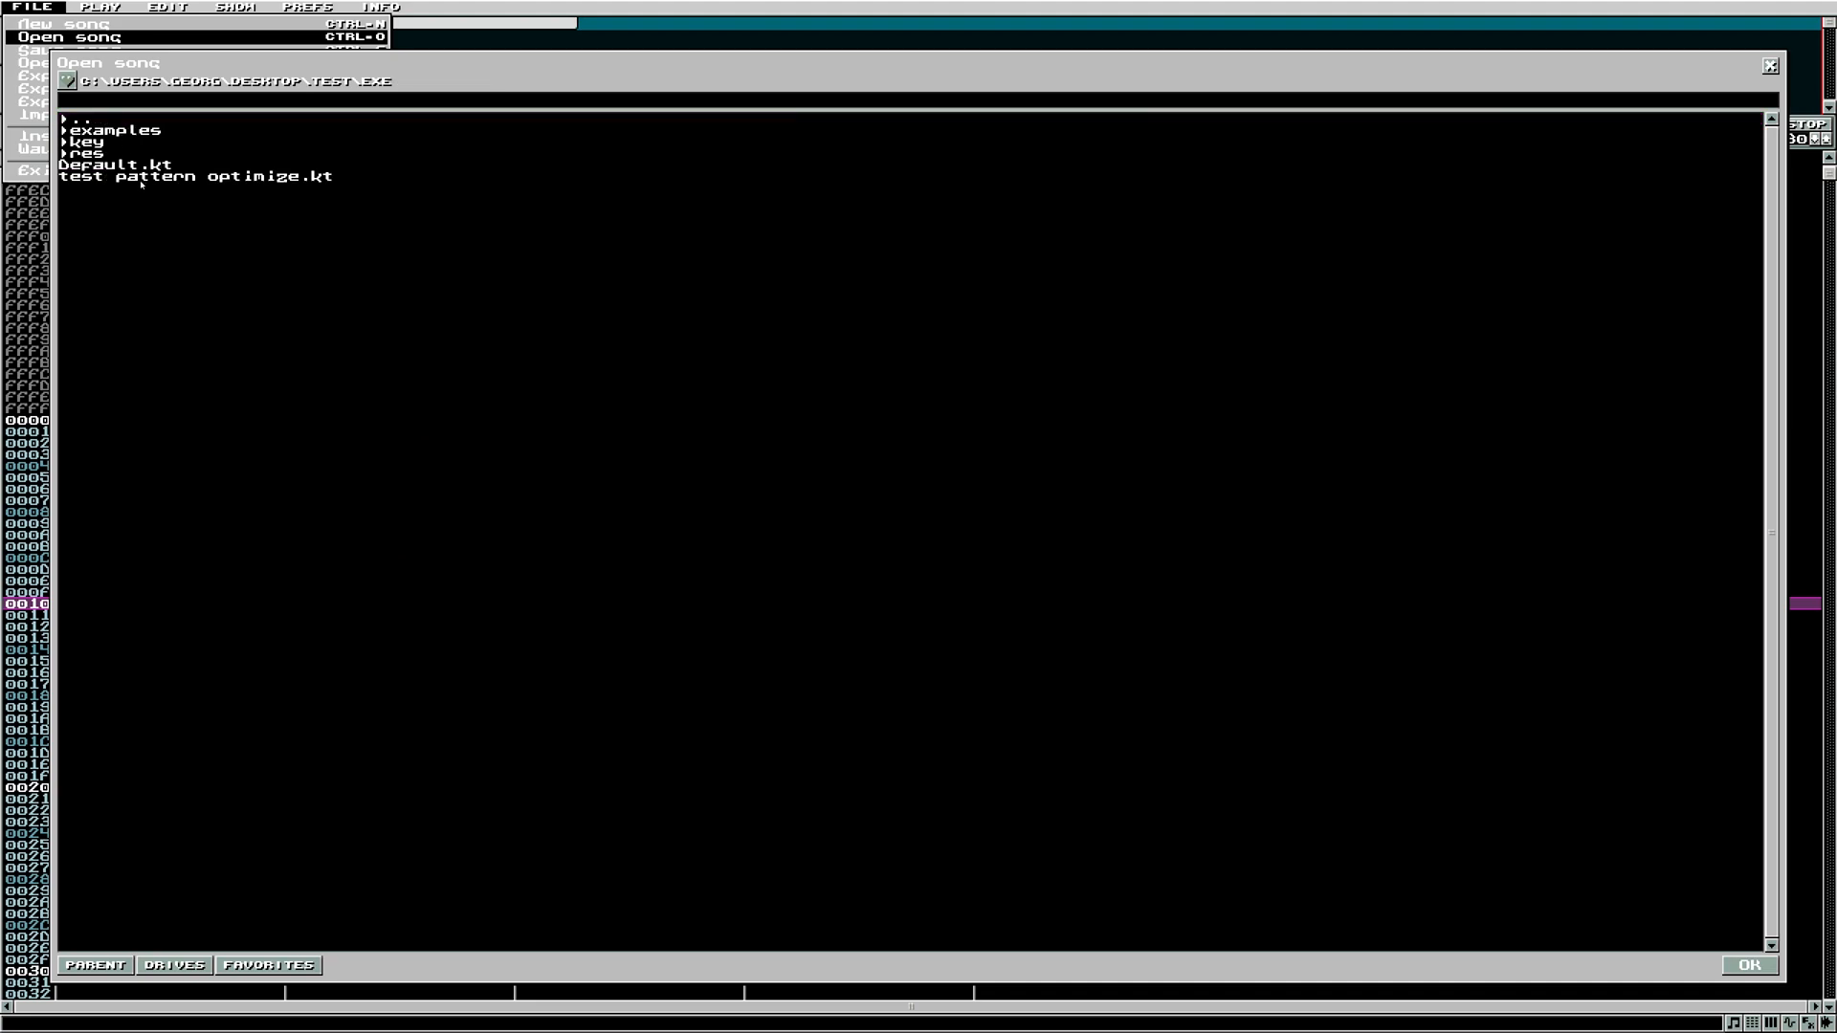
pyautogui.doubleClick(141, 180)
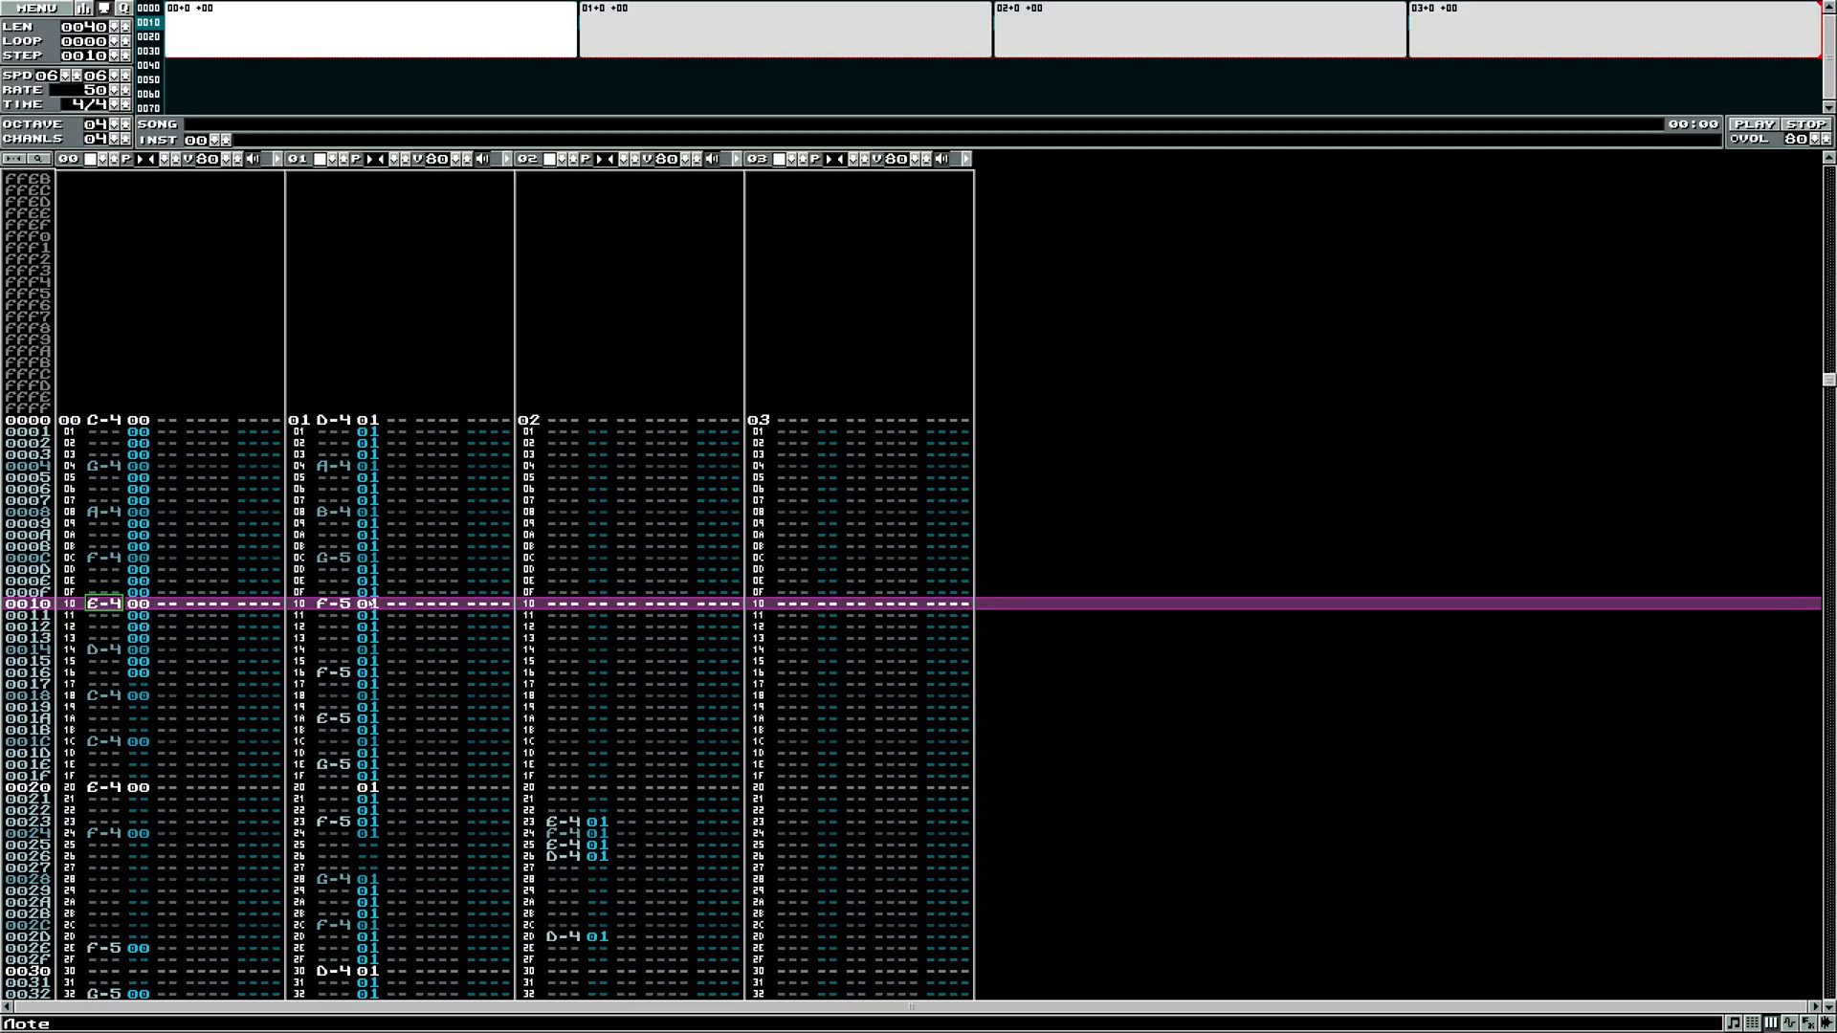
# - Look through the notes and instrument entries of the four channels' patterns in the loaded song
pyautogui.click(370, 604)
pyautogui.scroll(-8, 368, 622)
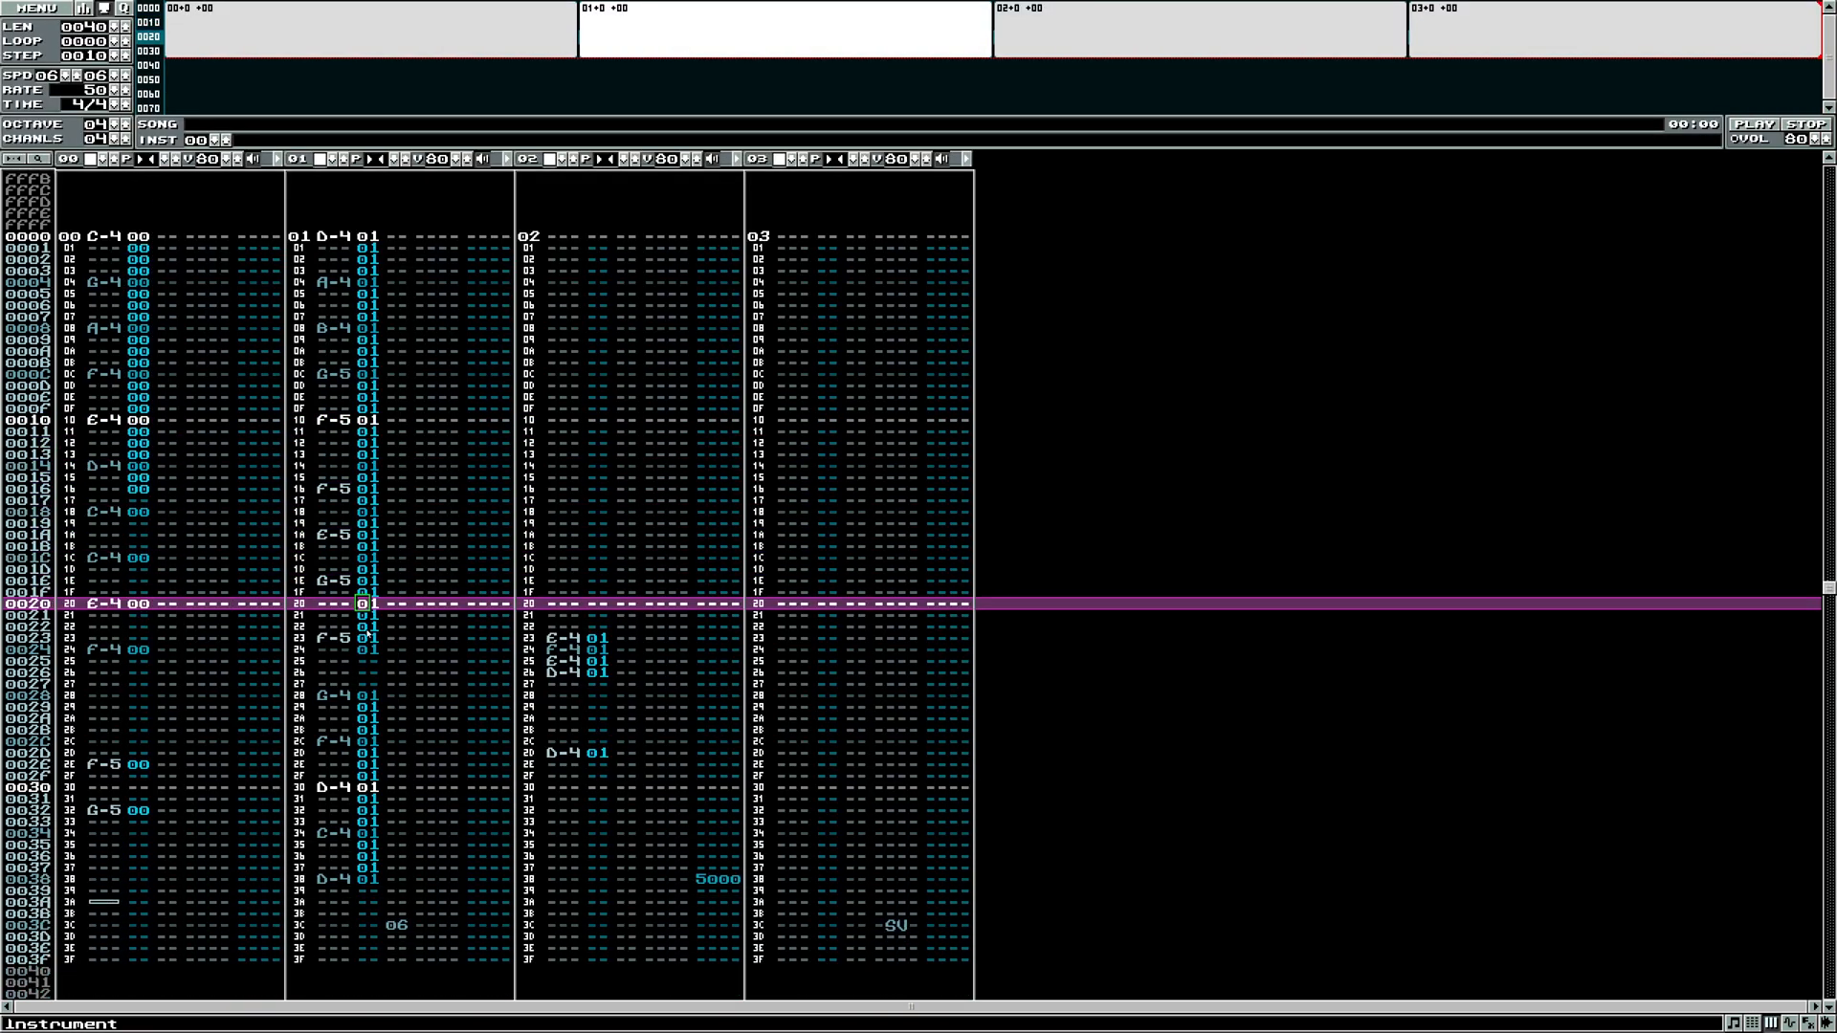
pyautogui.scroll(-2, 382, 632)
pyautogui.scroll(12, 370, 450)
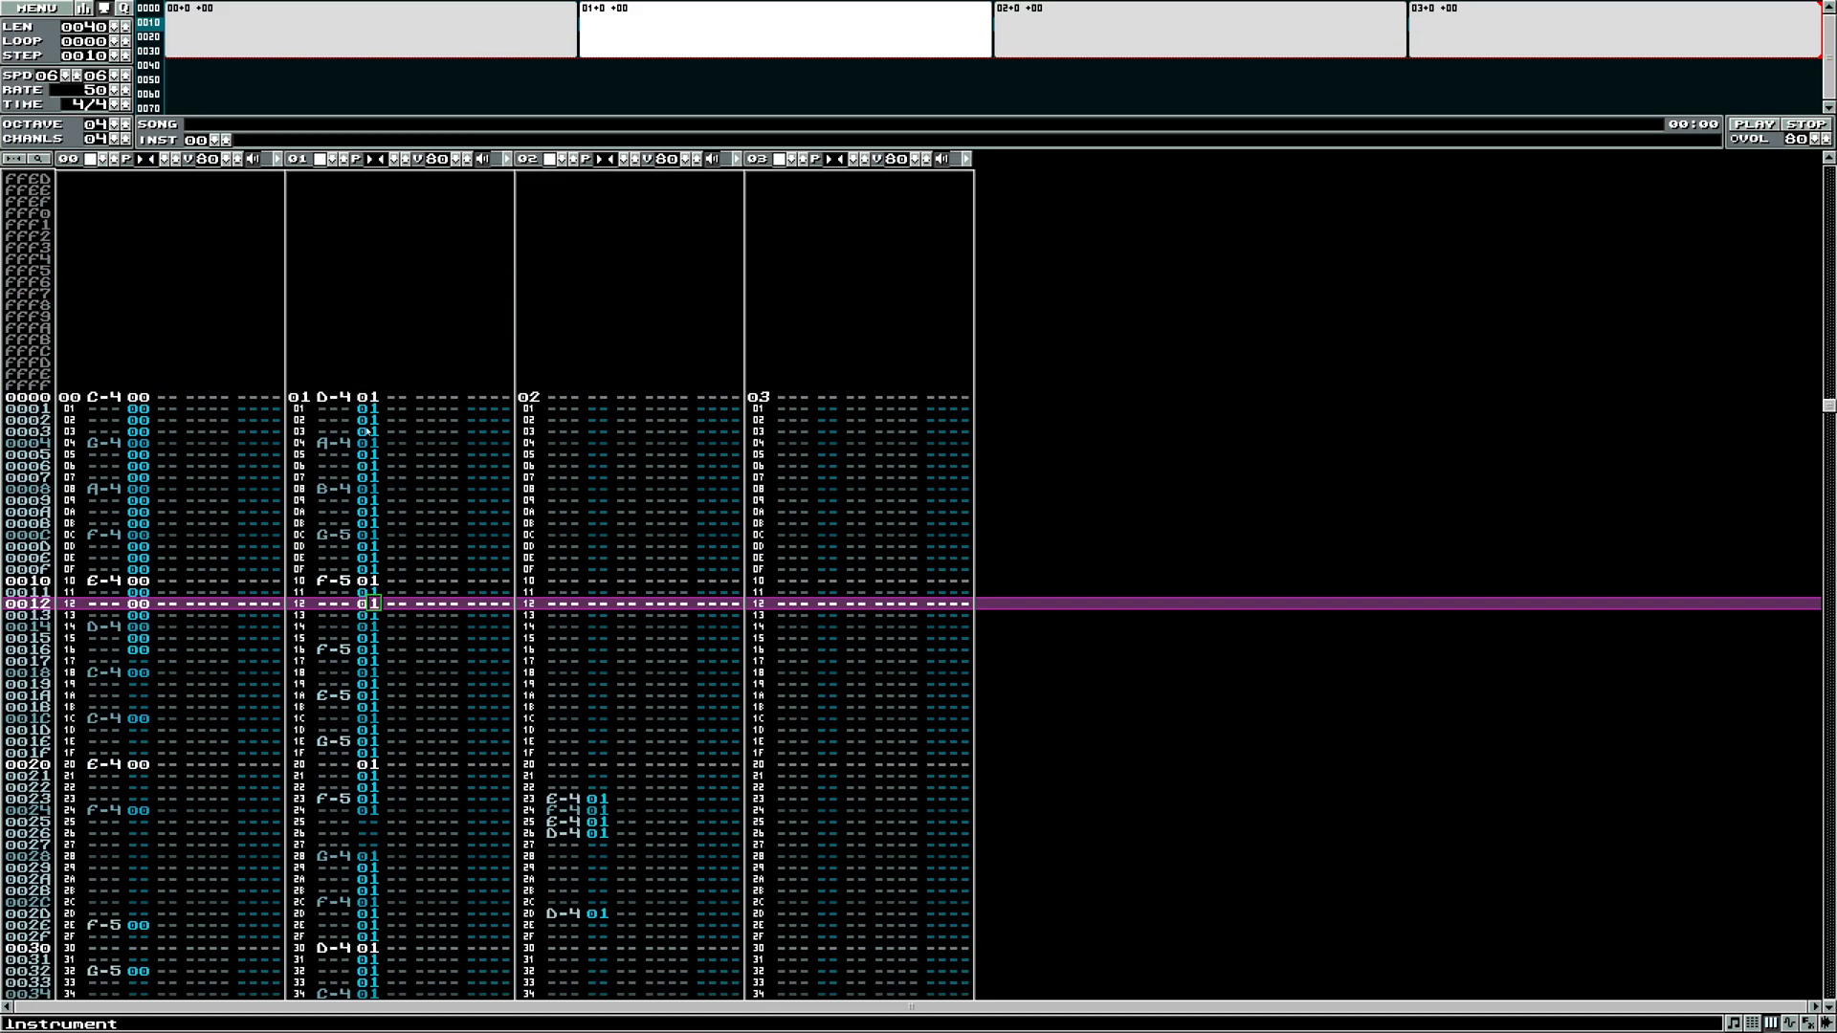
pyautogui.scroll(-8, 368, 649)
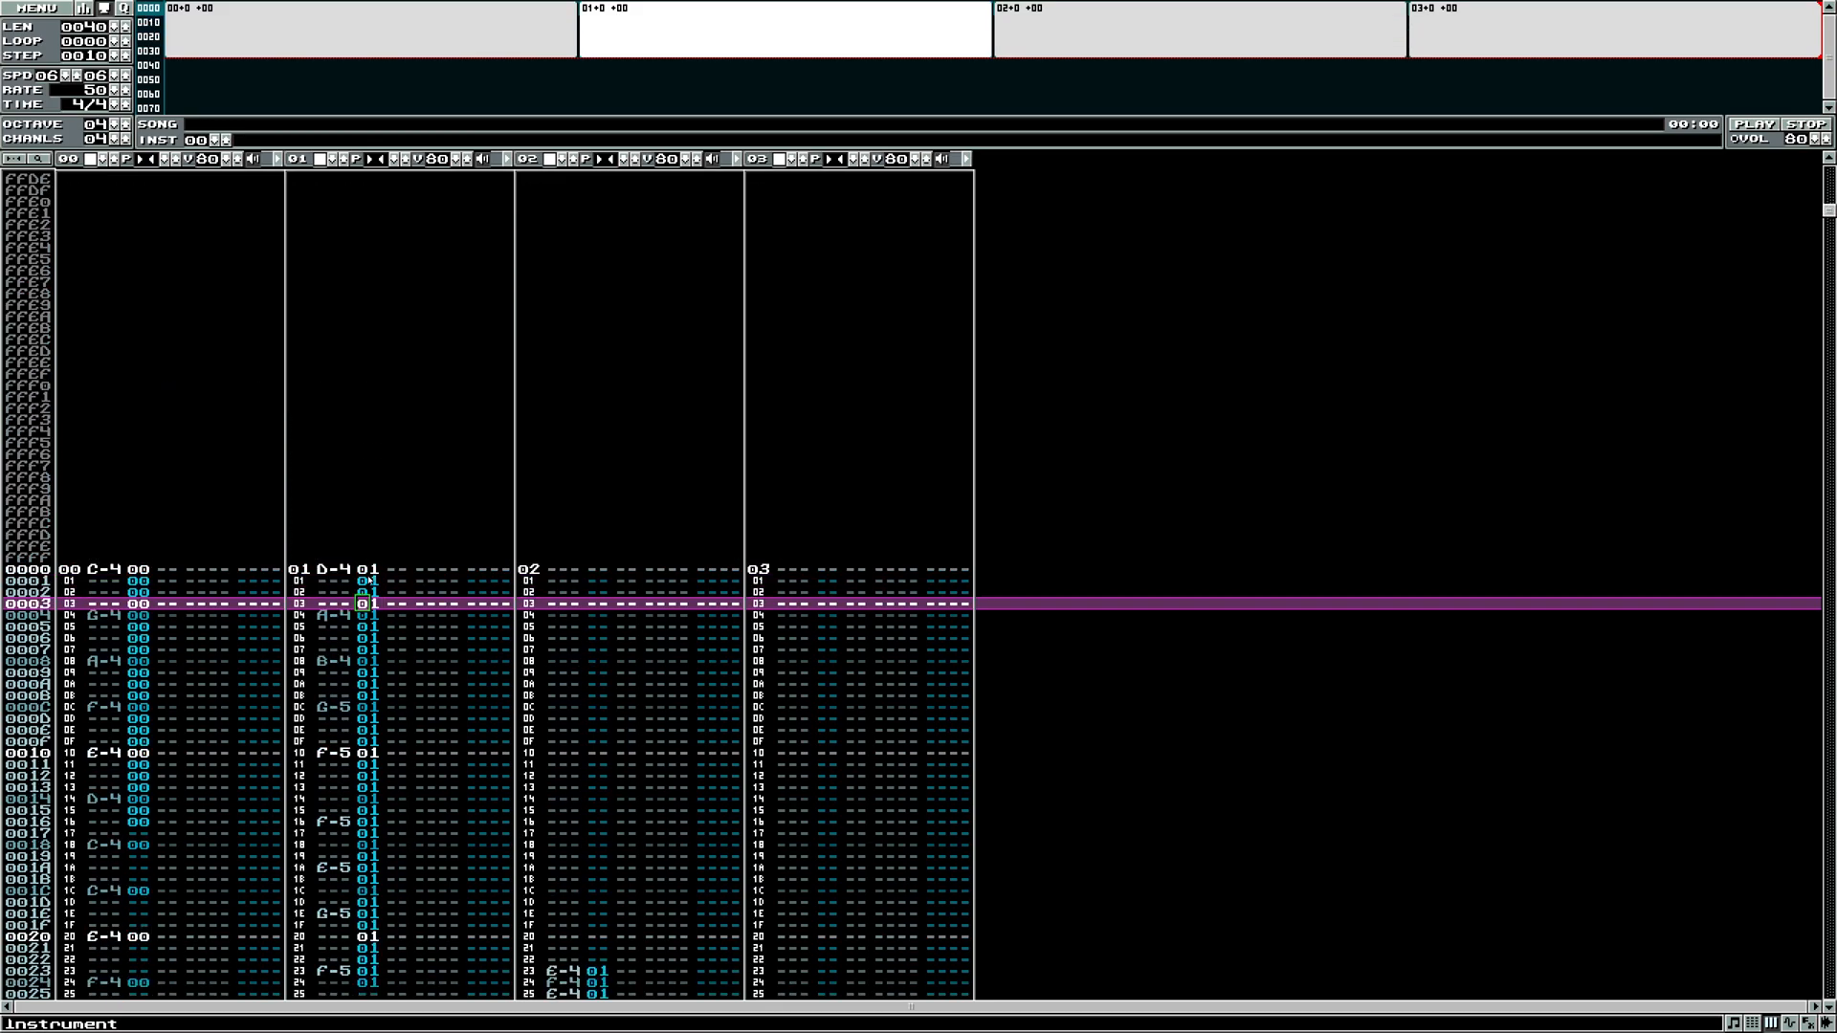
pyautogui.scroll(6, 378, 394)
pyautogui.press('Right')
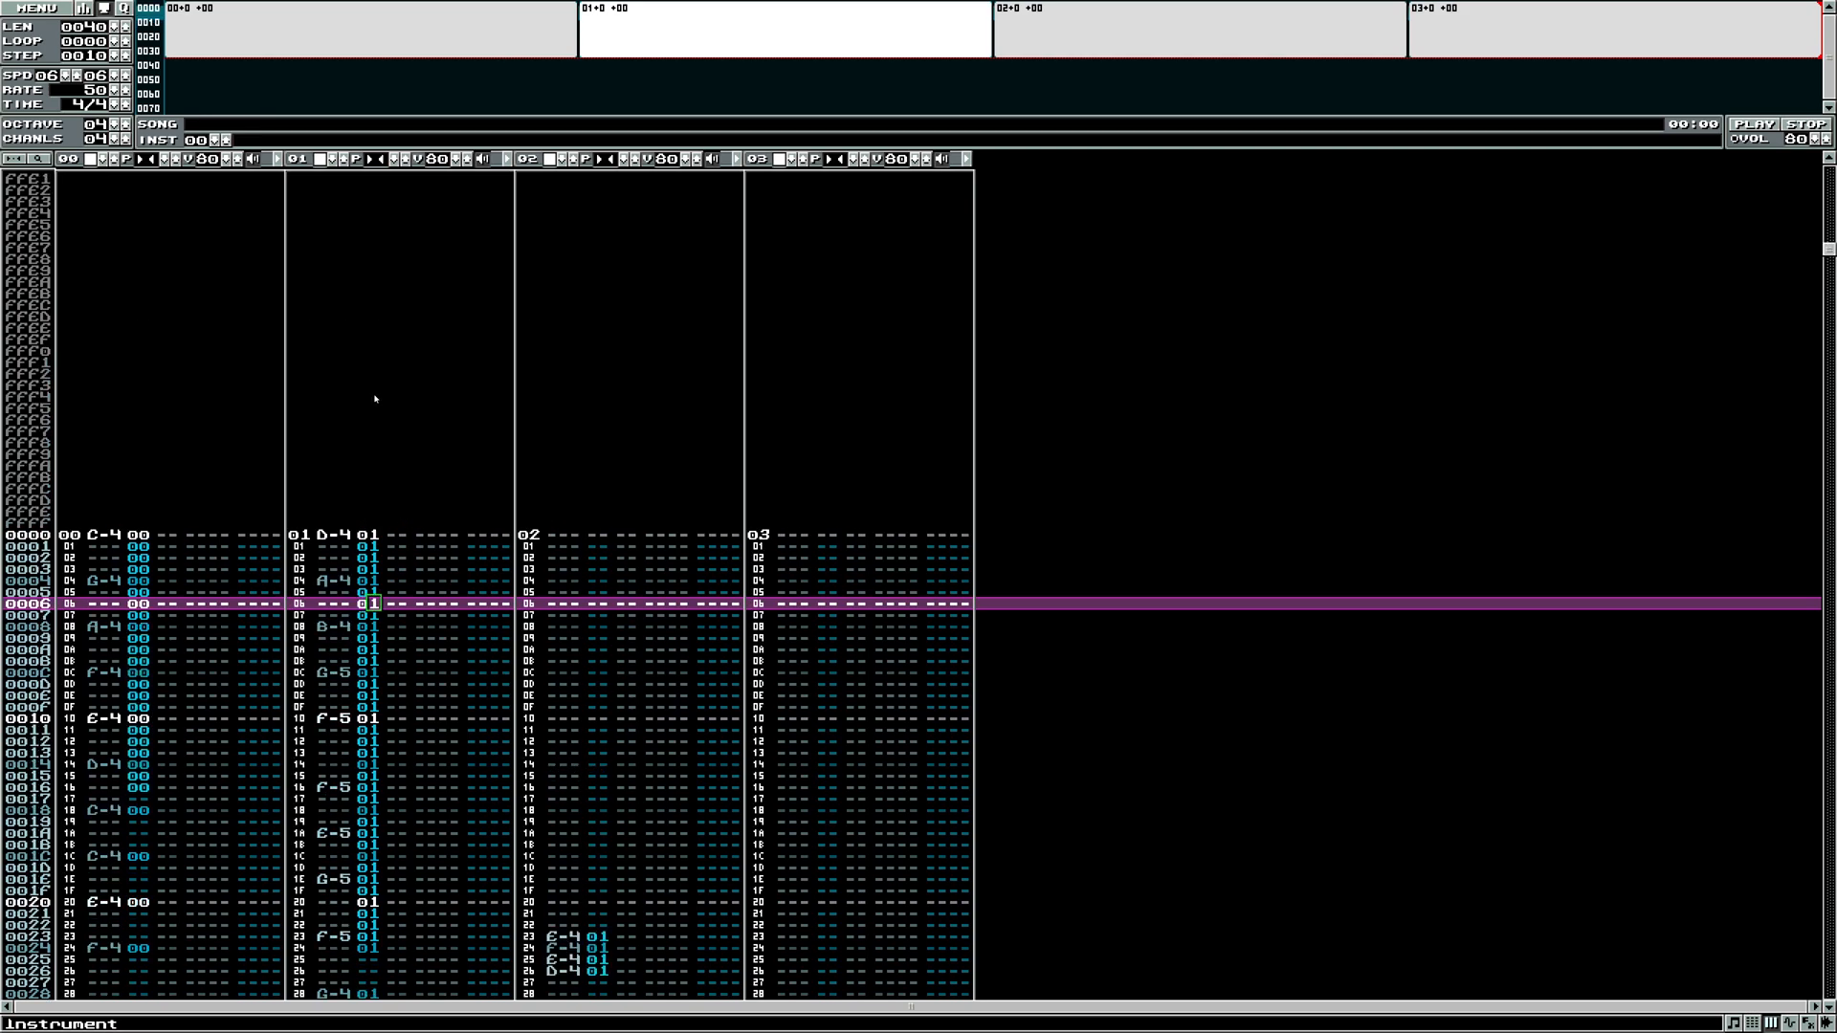
# - Solo channel 01 after reviewing the instrument entries in its pattern
pyautogui.scroll(-11, 375, 399)
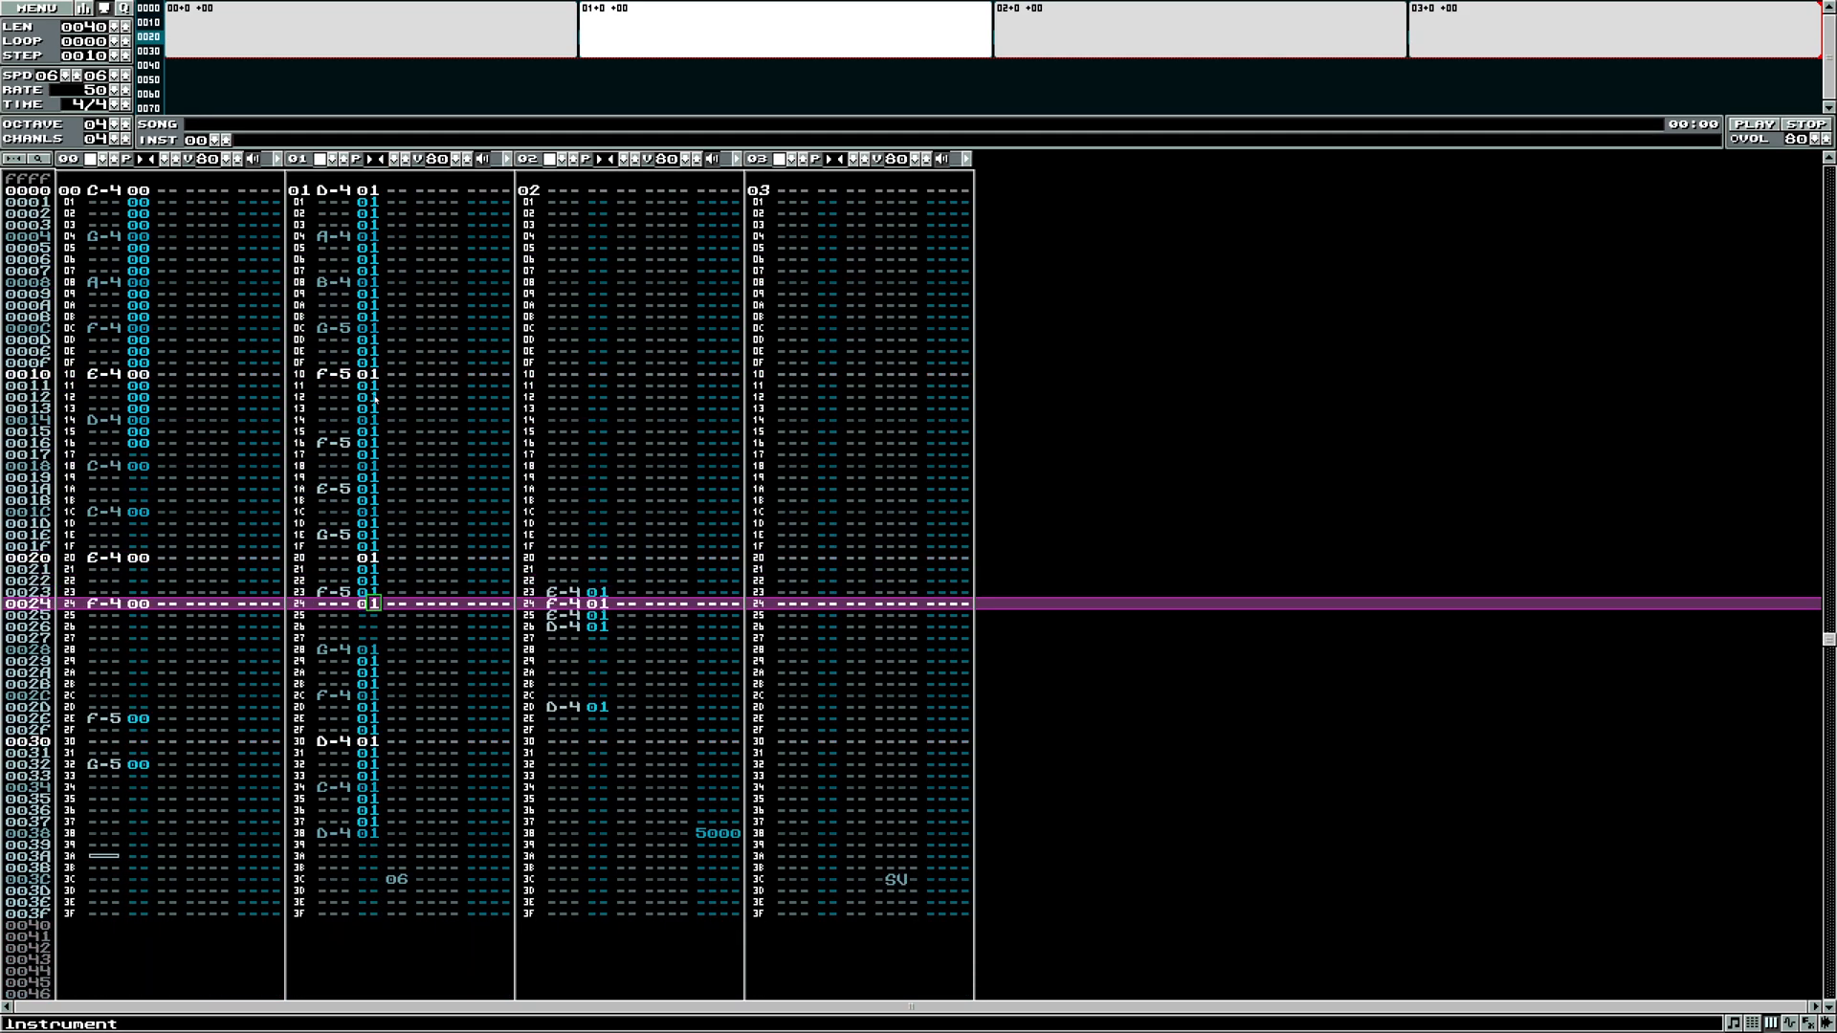
pyautogui.click(367, 621)
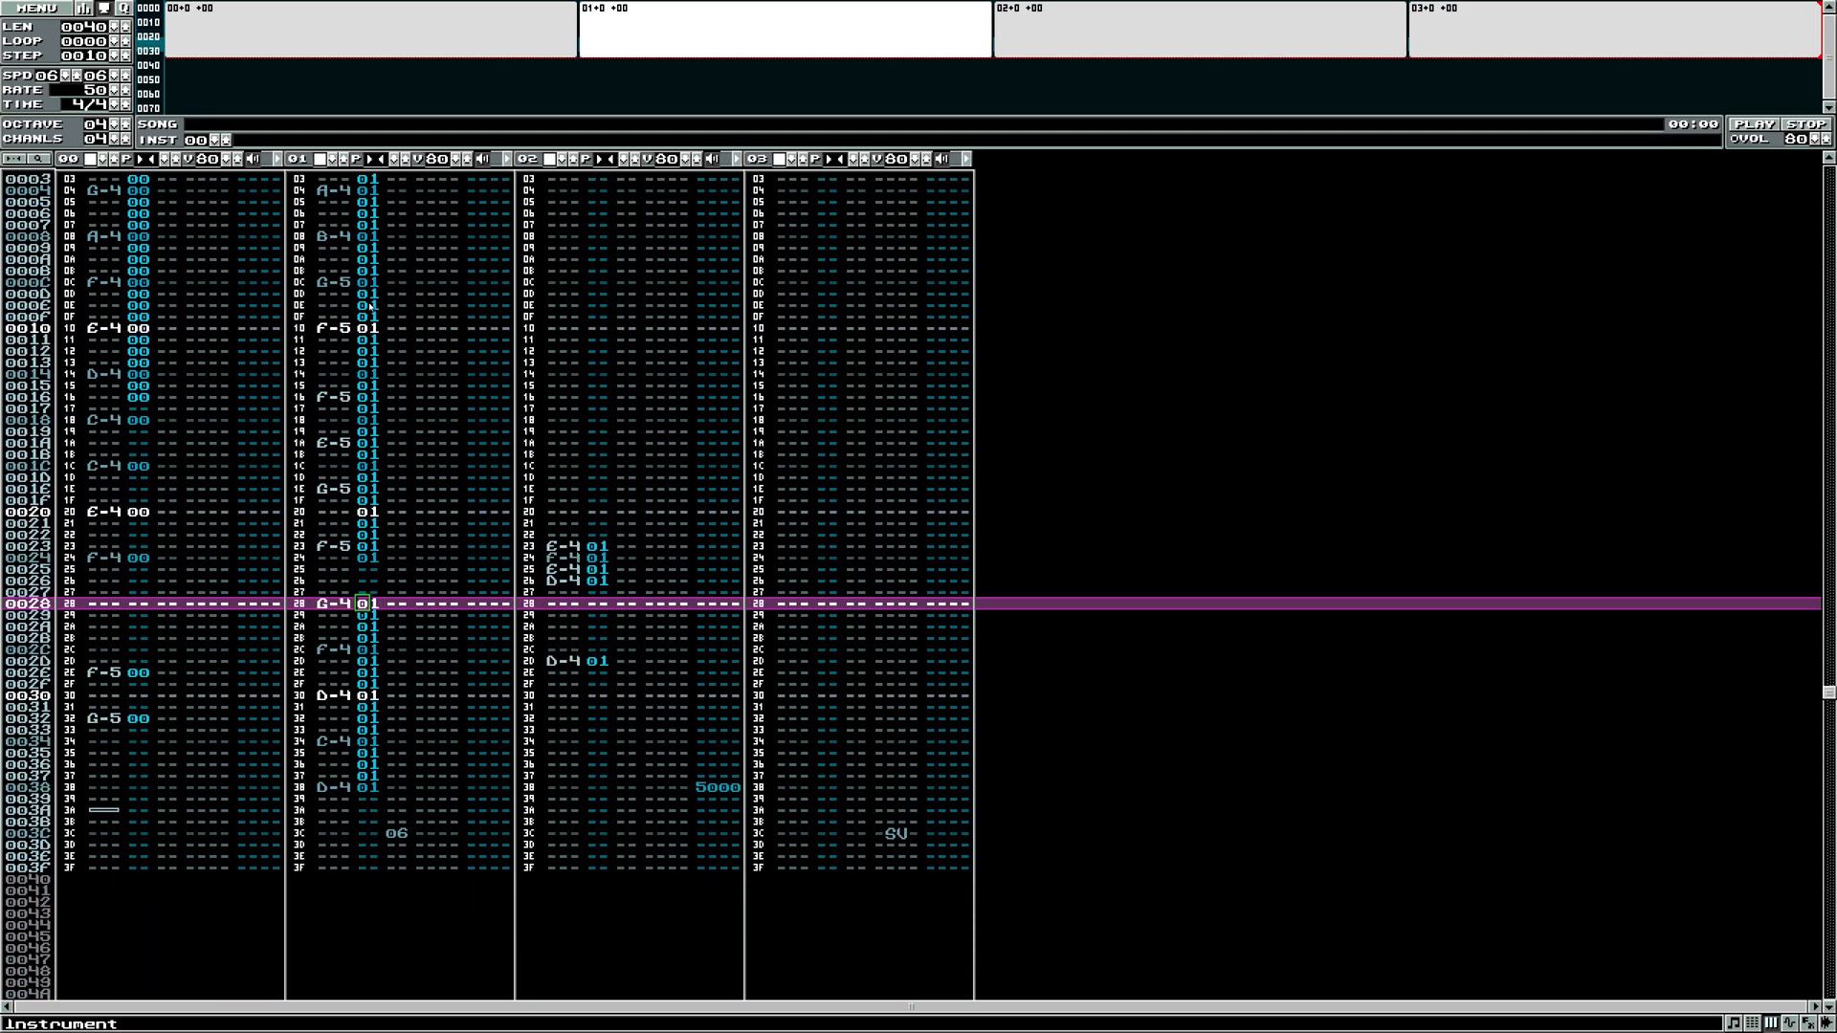
pyautogui.scroll(9, 370, 304)
pyautogui.press('Right')
pyautogui.click(505, 162)
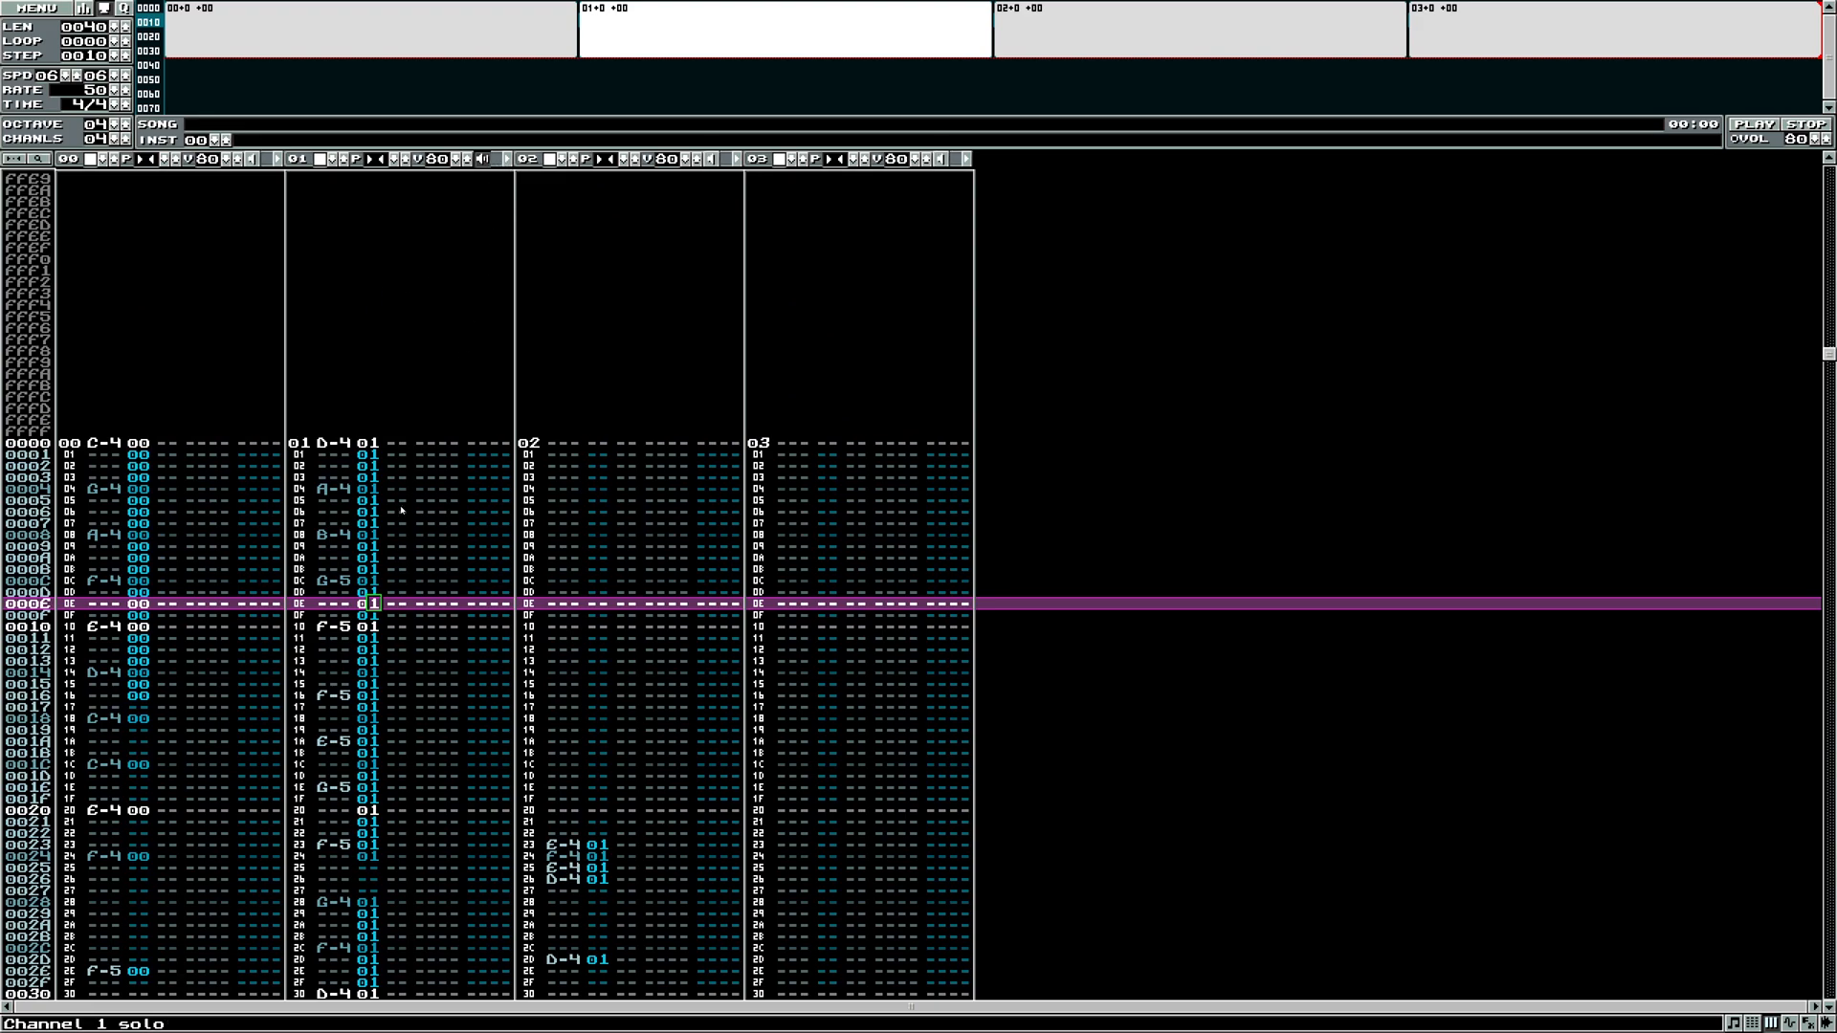
# - Delete channel 01's instrument entries from row 0001 through row 0012, leaving its notes in place
pyautogui.click(367, 455)
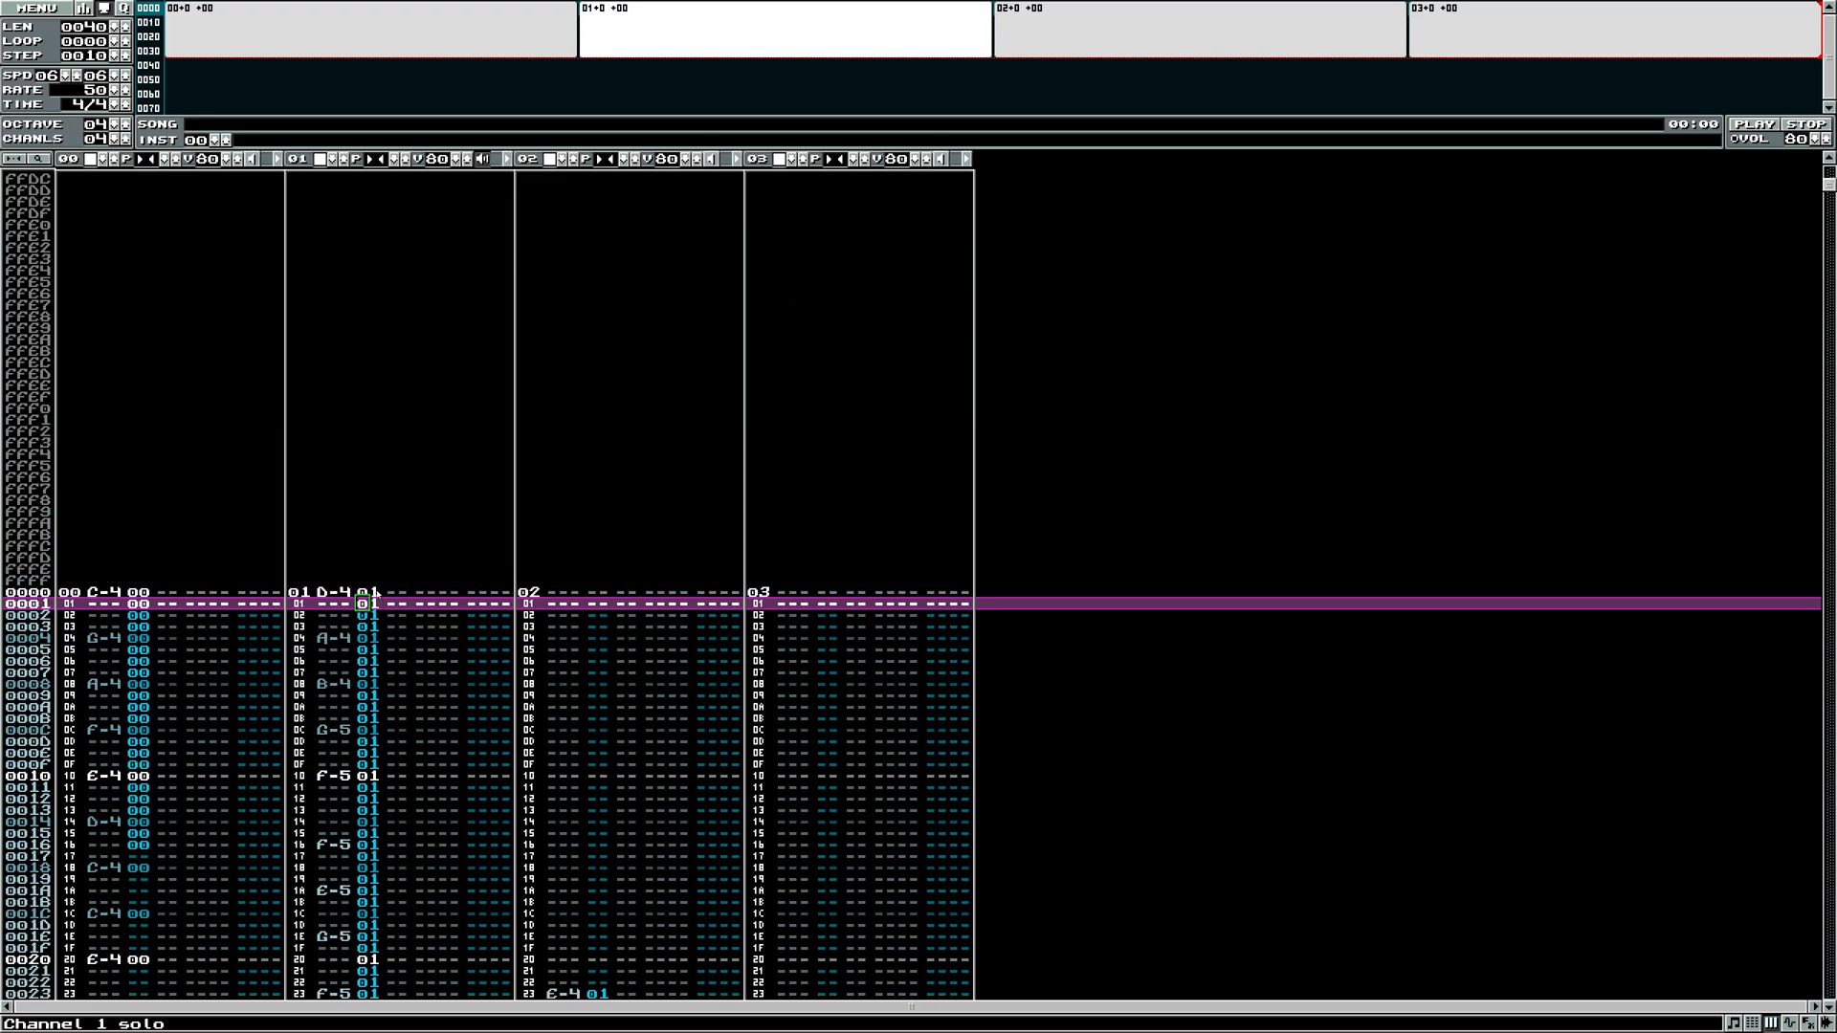
pyautogui.press('Delete')
pyautogui.press('Delete')
pyautogui.press('Delete')
pyautogui.press('Delete')
pyautogui.press('Delete')
pyautogui.press('Delete')
pyautogui.press('Delete')
pyautogui.press('Delete')
pyautogui.press('Delete')
pyautogui.press('Delete')
pyautogui.press('Delete')
pyautogui.press('Delete')
pyautogui.press('Delete')
pyautogui.press('Delete')
pyautogui.press('Delete')
pyautogui.press('Delete')
pyautogui.press('Delete')
pyautogui.press('Delete')
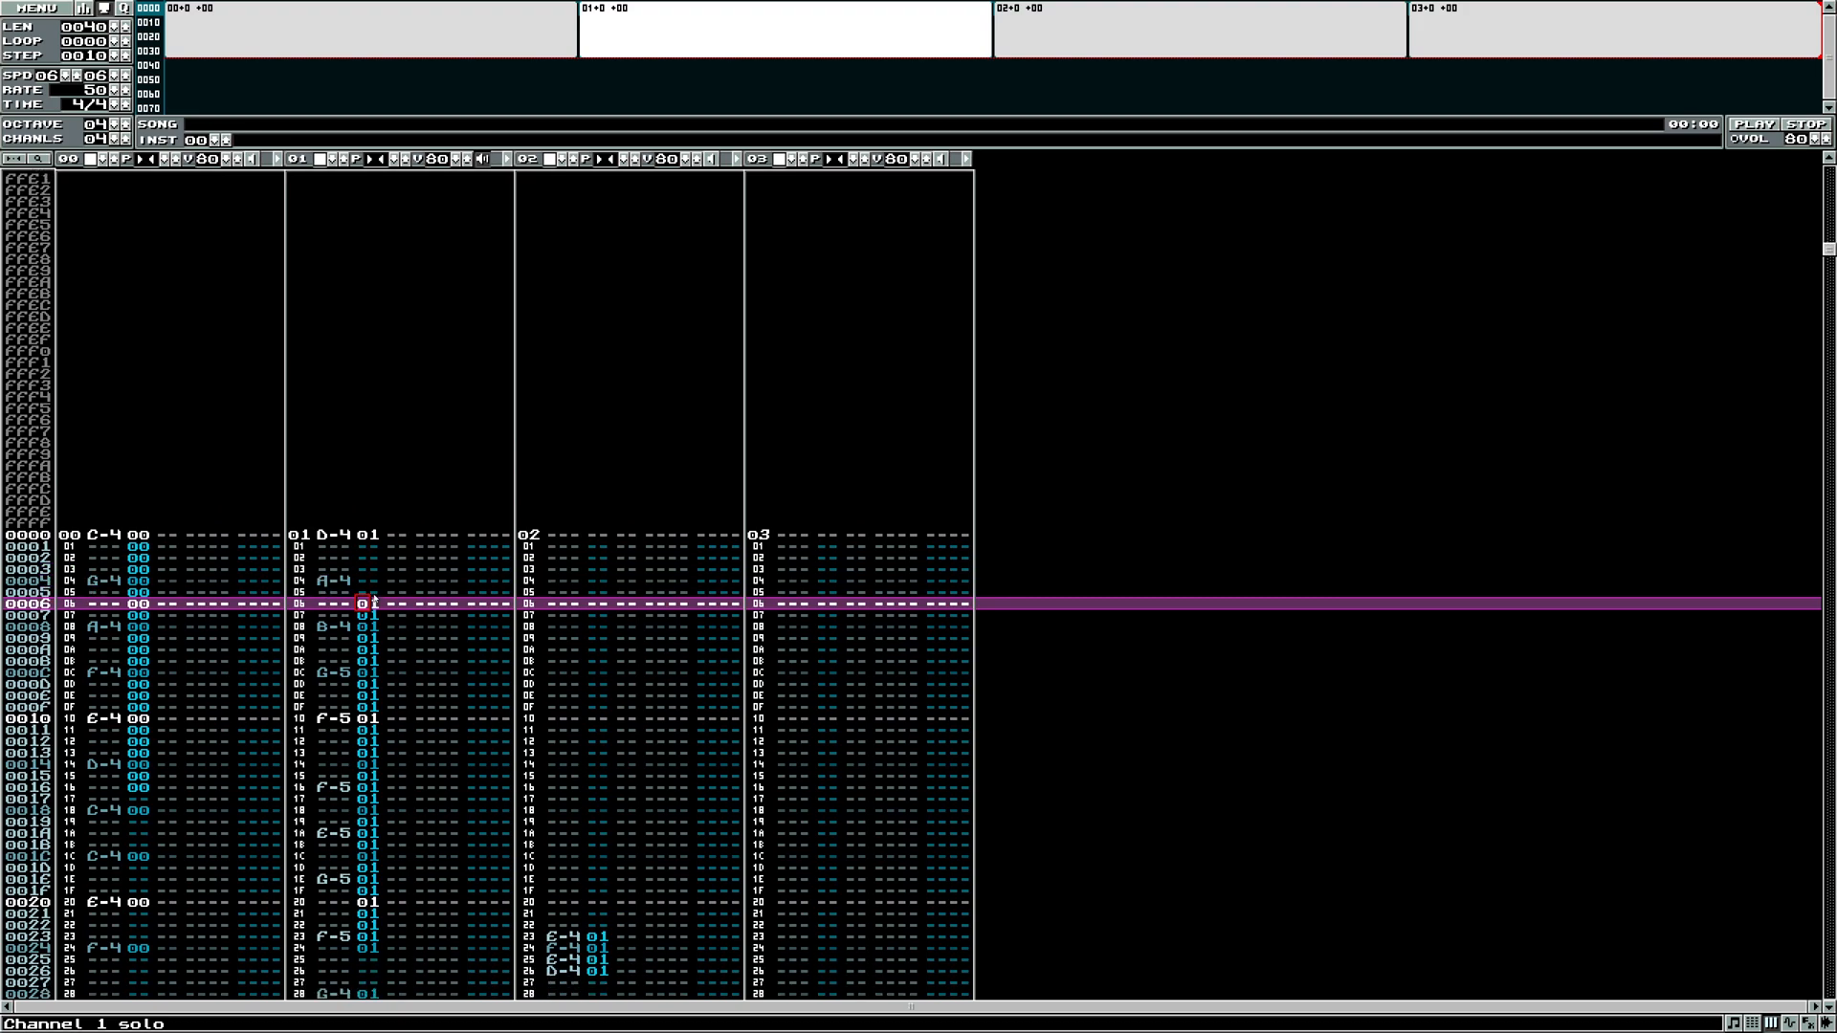
# - Play back the soloed channel 01 and stop the playback
pyautogui.click(334, 387)
pyautogui.press('F6')
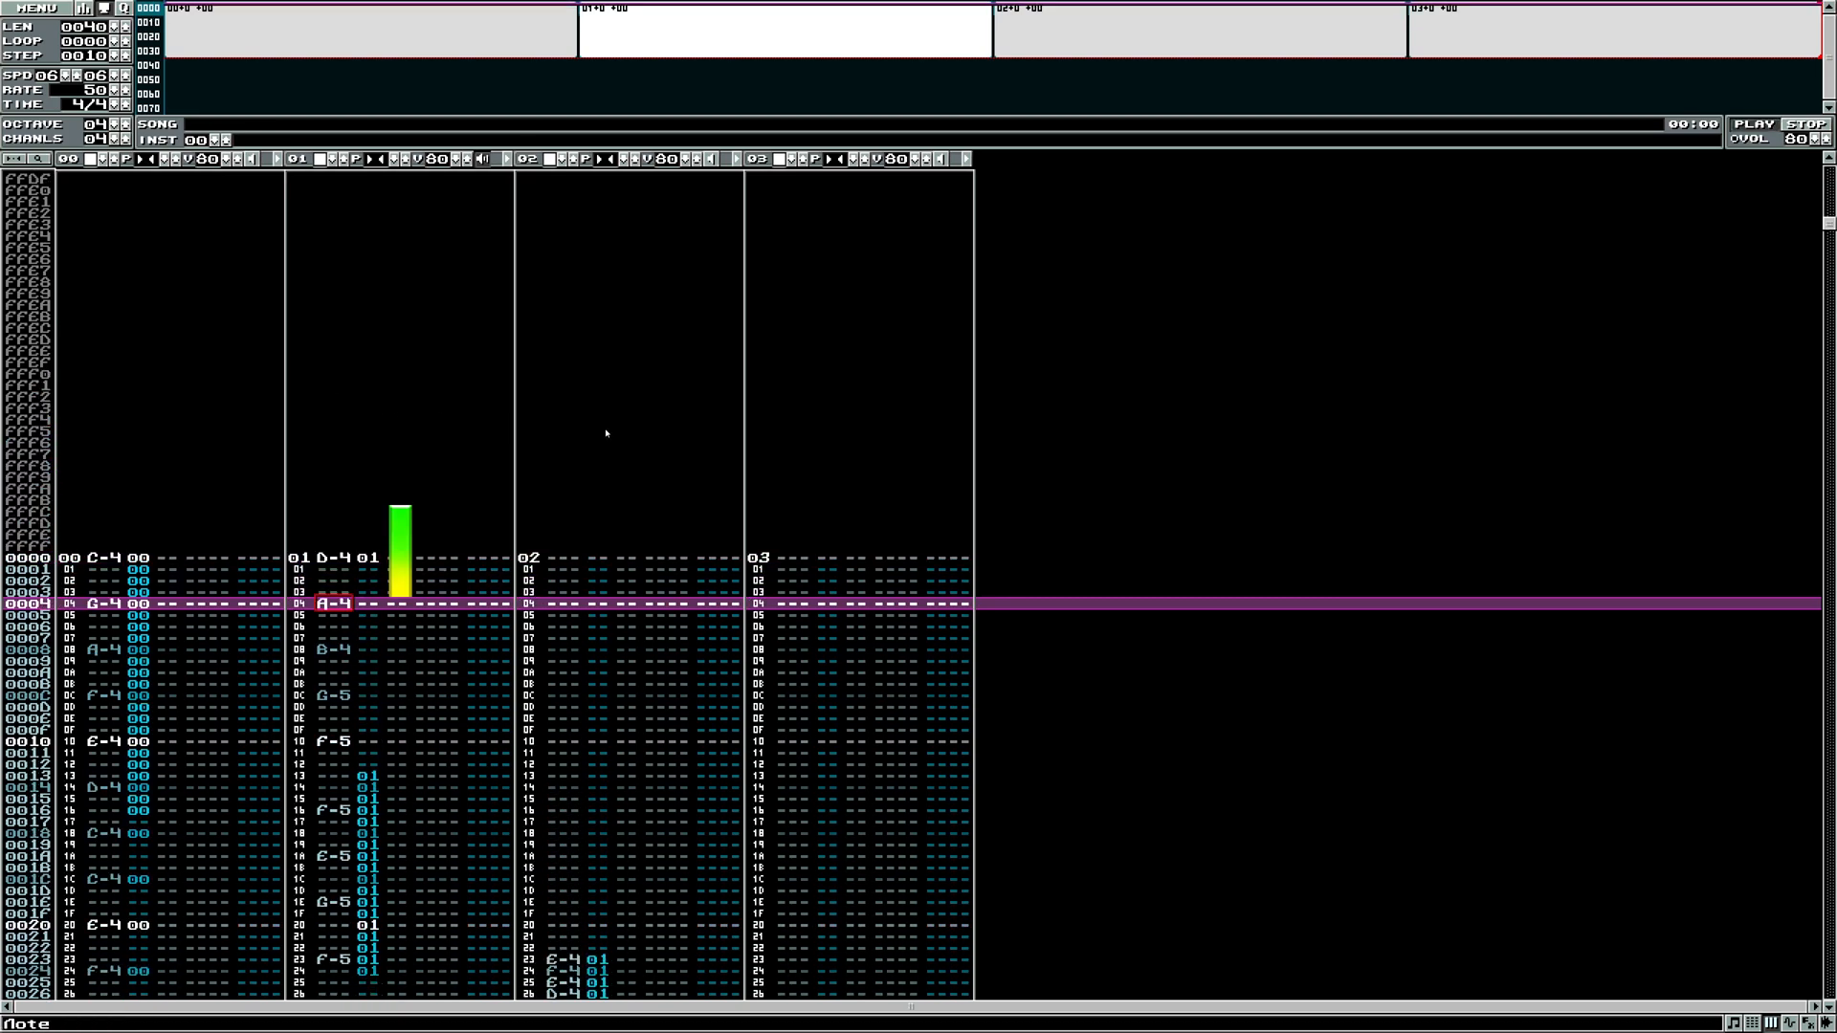
pyautogui.click(1805, 125)
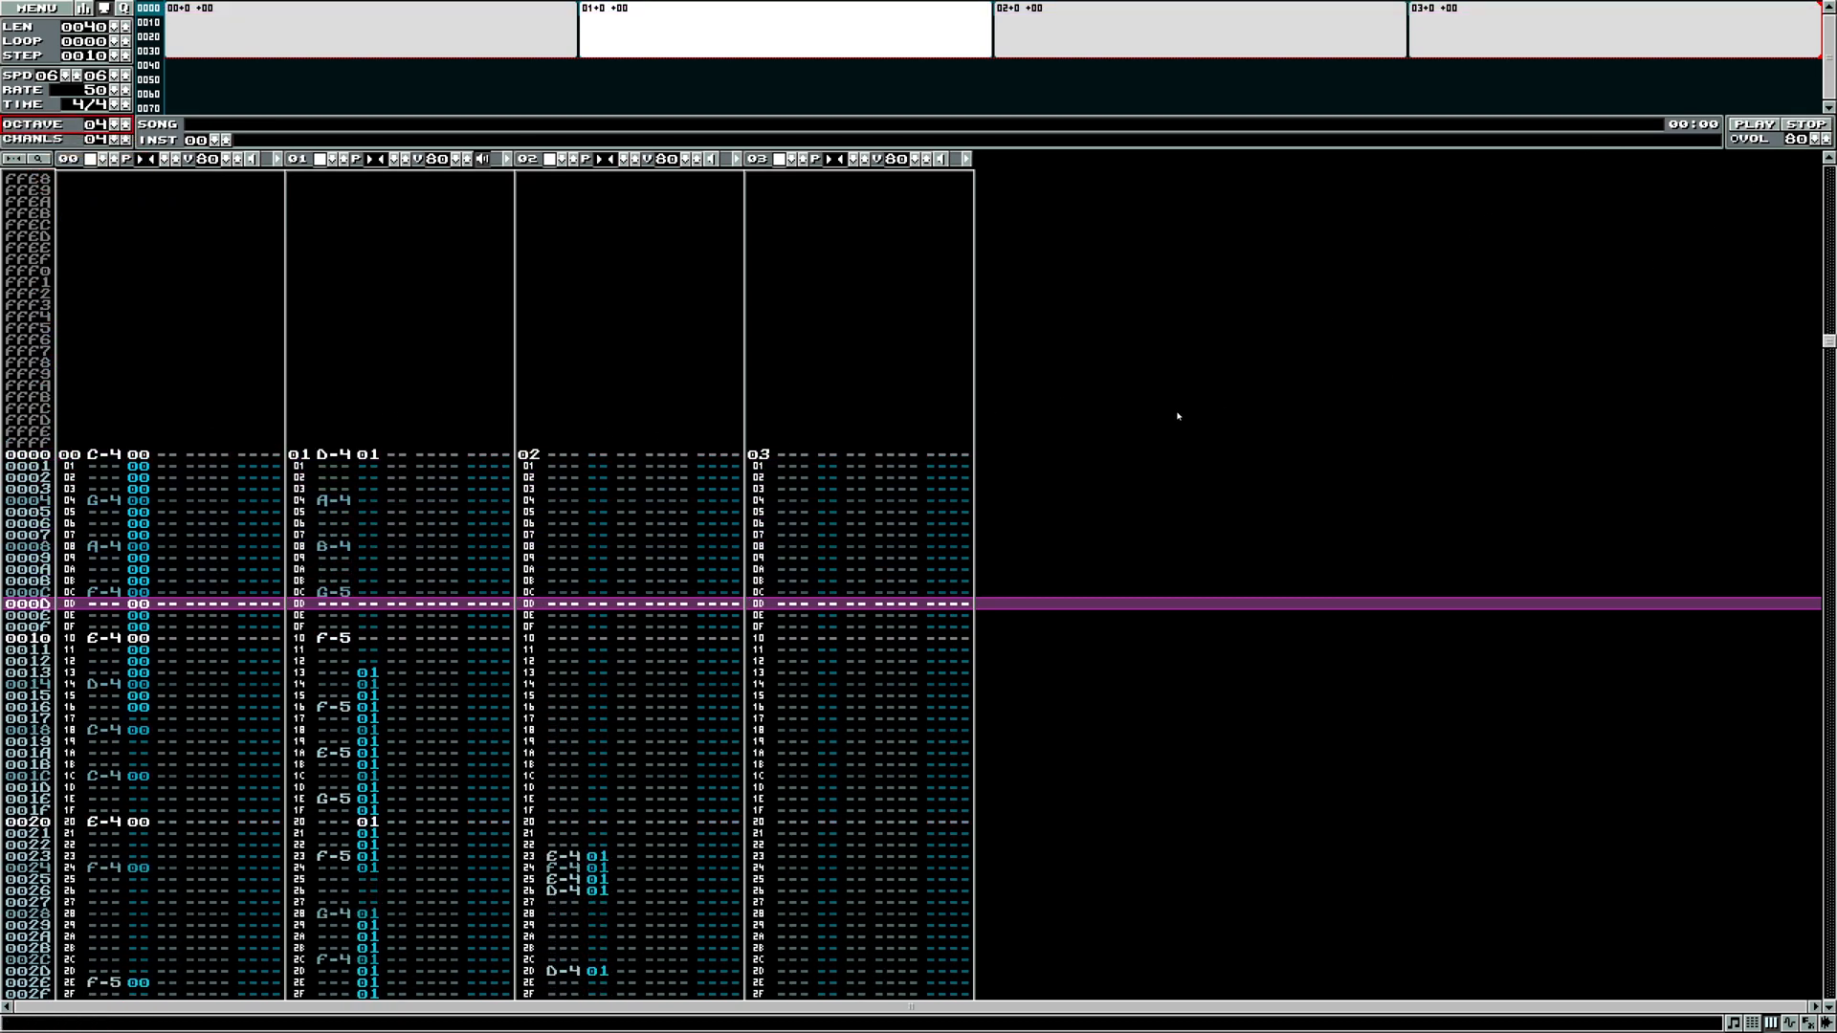
# - Undo the deletion of channel 01's instrument entries
pyautogui.hotkey('ctrl', 'z')
pyautogui.hotkey('ctrl', 'z')
pyautogui.hotkey('ctrl', 'z')
pyautogui.hotkey('ctrl', 'z')
pyautogui.hotkey('ctrl', 'z')
pyautogui.hotkey('ctrl', 'z')
pyautogui.hotkey('ctrl', 'z')
pyautogui.hotkey('ctrl', 'z')
pyautogui.hotkey('ctrl', 'z')
pyautogui.hotkey('ctrl', 'z')
pyautogui.hotkey('ctrl', 'z')
pyautogui.hotkey('ctrl', 'z')
pyautogui.hotkey('ctrl', 'z')
pyautogui.hotkey('ctrl', 'z')
pyautogui.hotkey('ctrl', 'z')
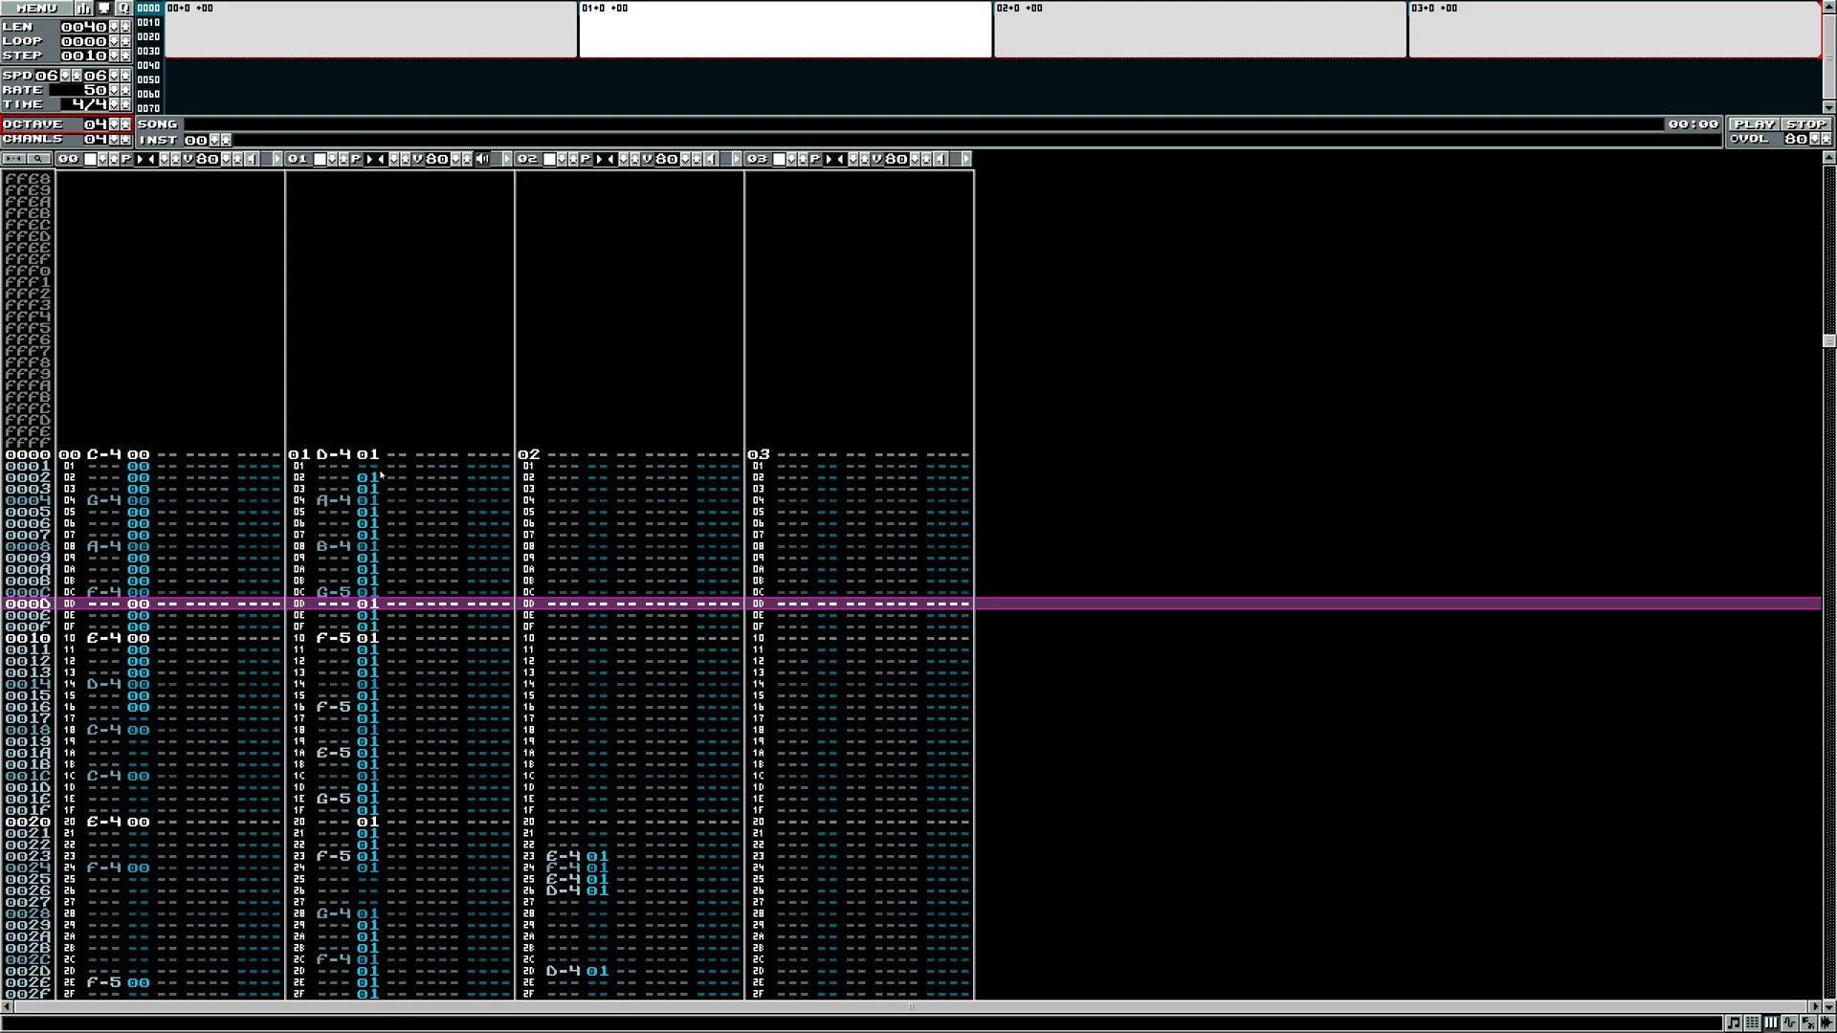
# - Look through channel 01's notes and their instrument entries from row 0000 down to row 0028
pyautogui.click(372, 605)
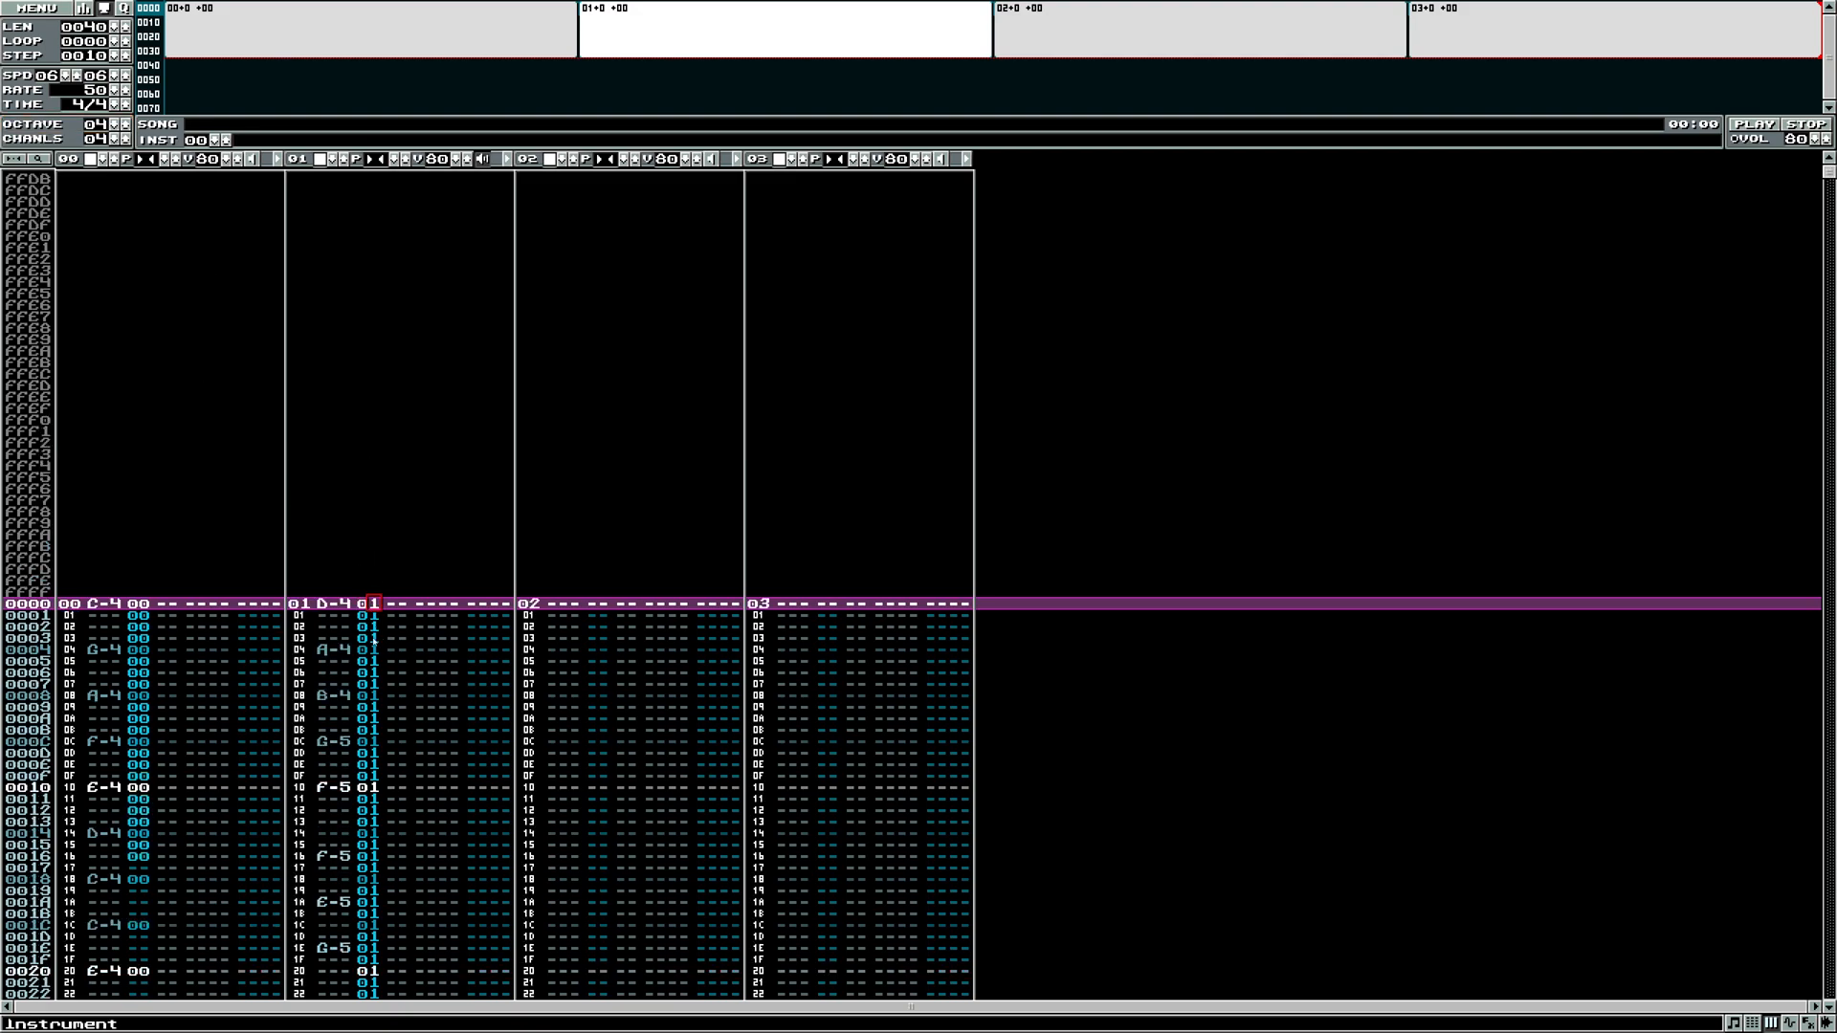
pyautogui.click(333, 649)
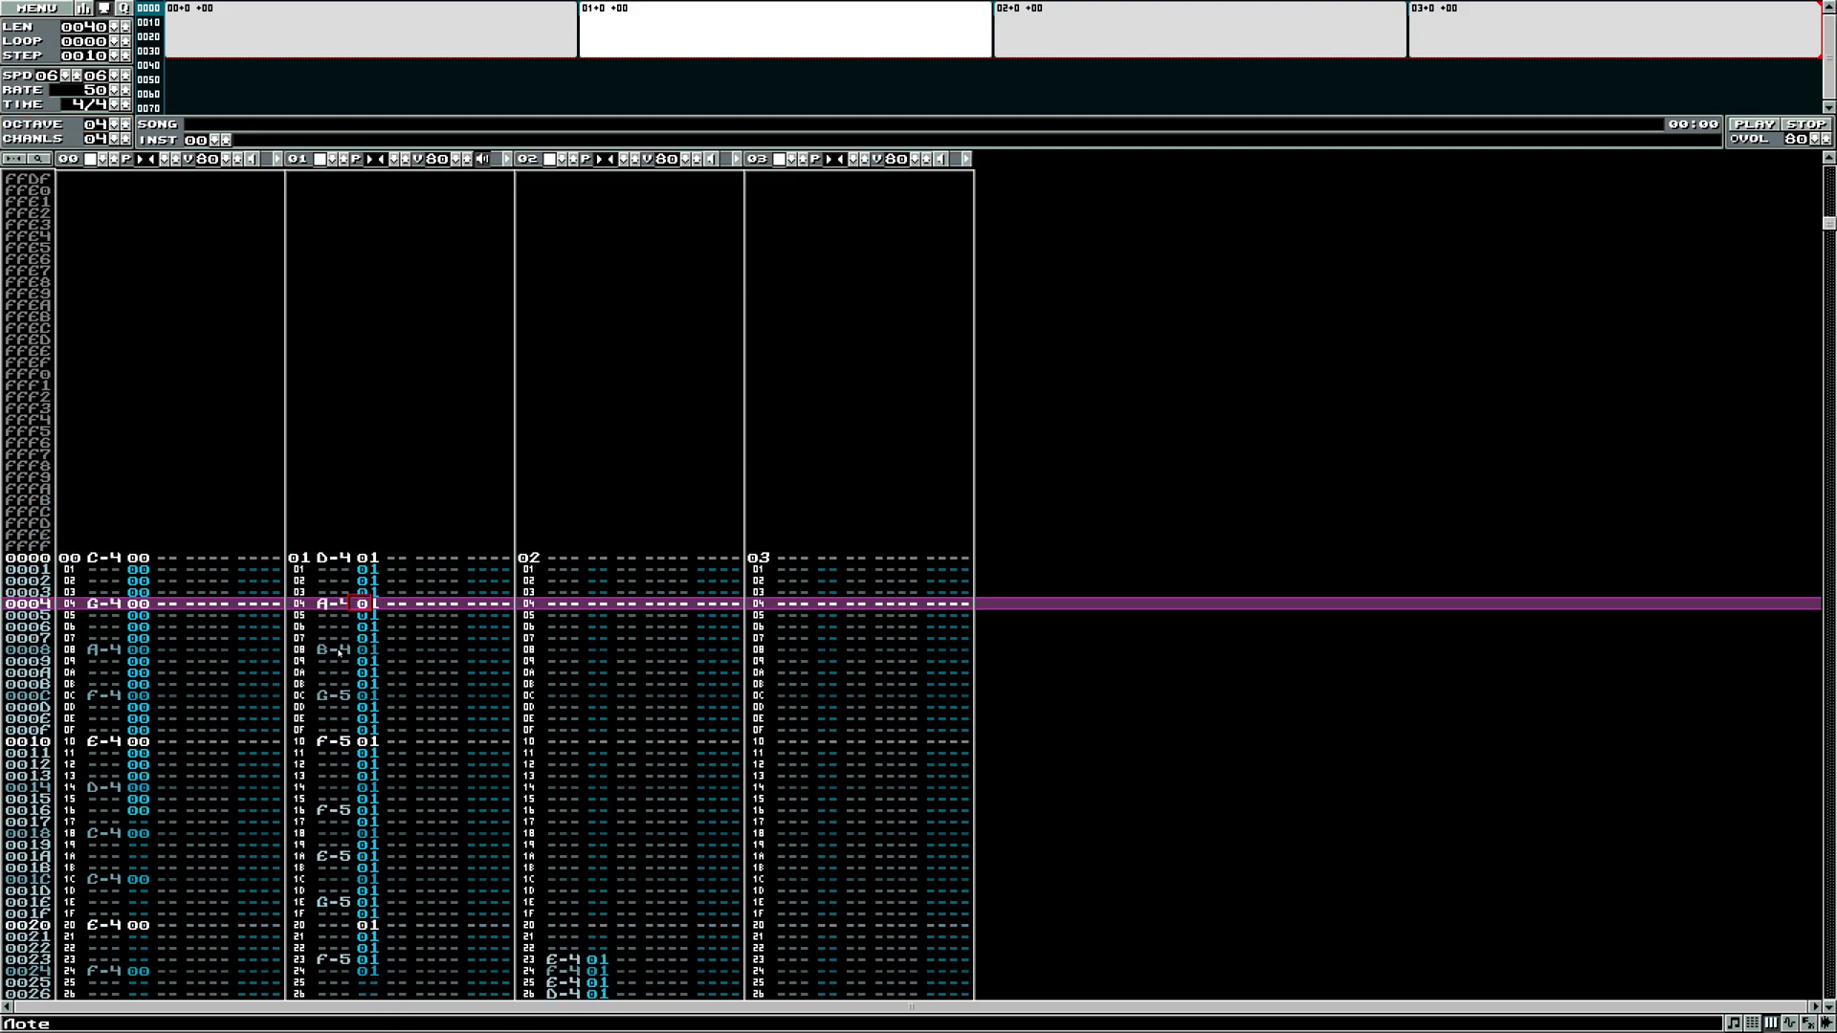
pyautogui.click(376, 561)
pyautogui.click(341, 652)
pyautogui.click(331, 674)
pyautogui.click(332, 675)
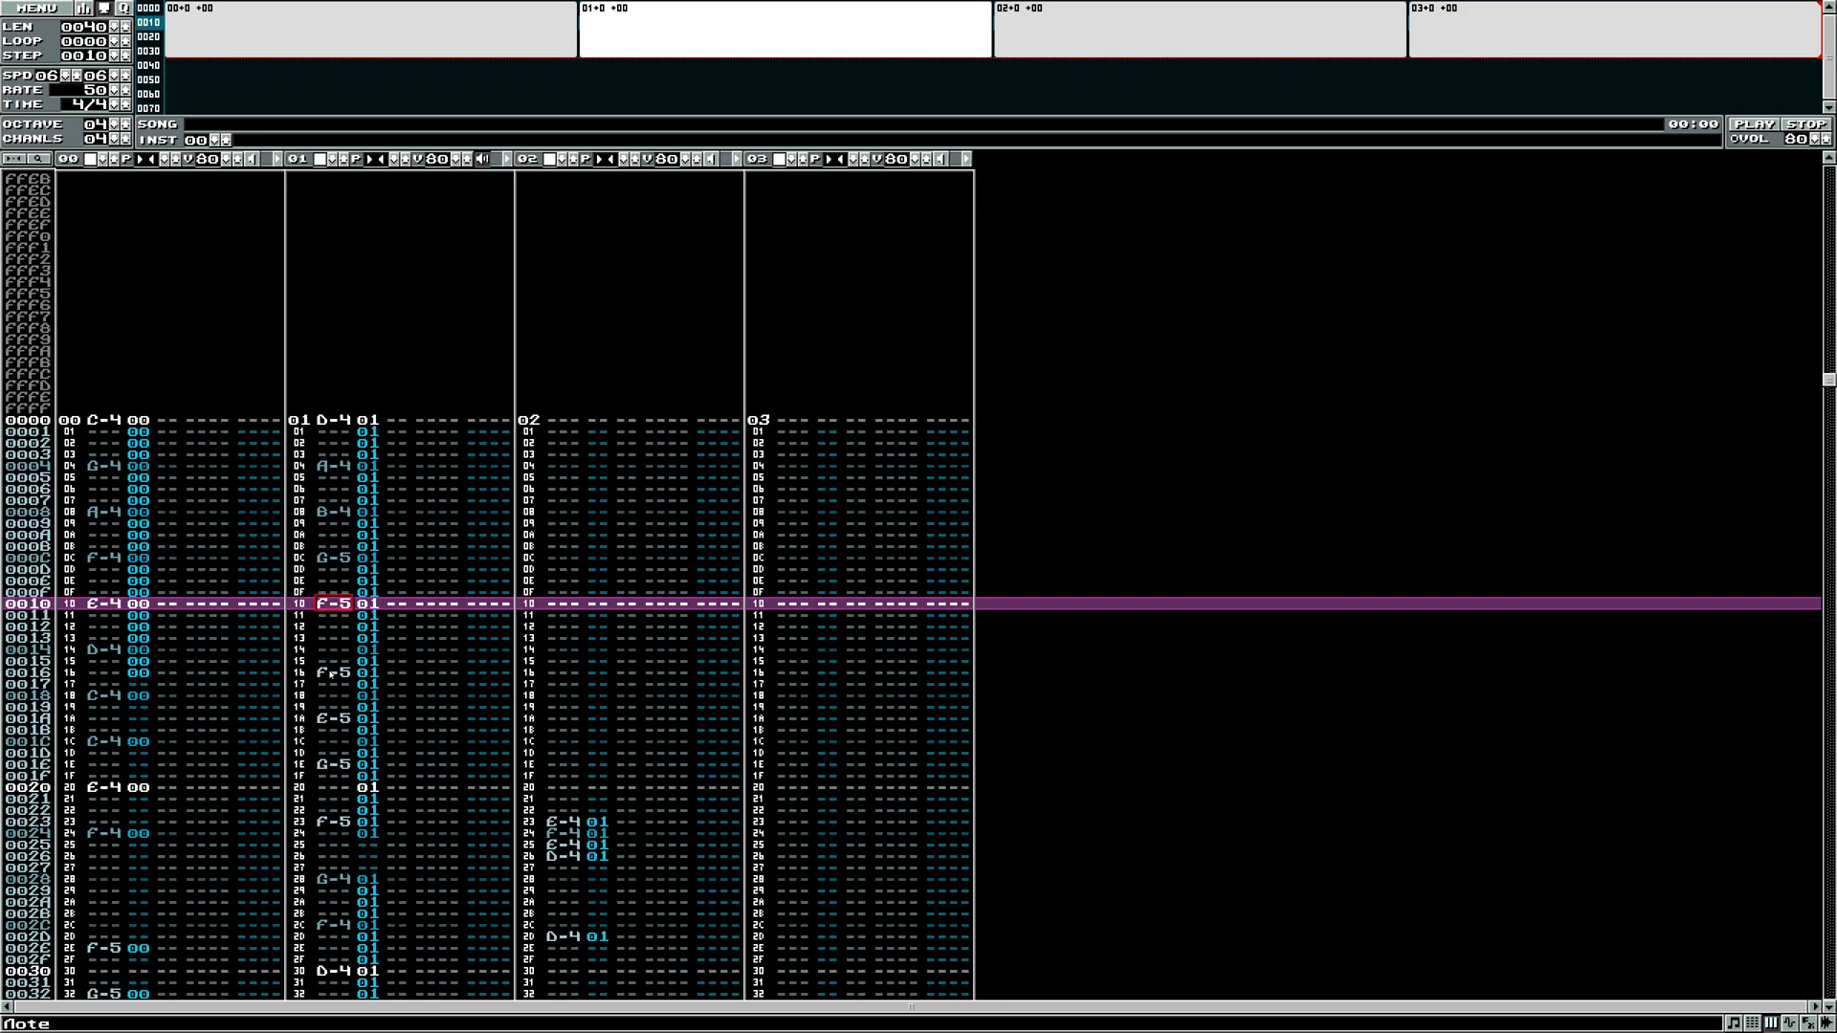
pyautogui.click(331, 674)
pyautogui.click(331, 675)
pyautogui.click(331, 675)
pyautogui.click(331, 674)
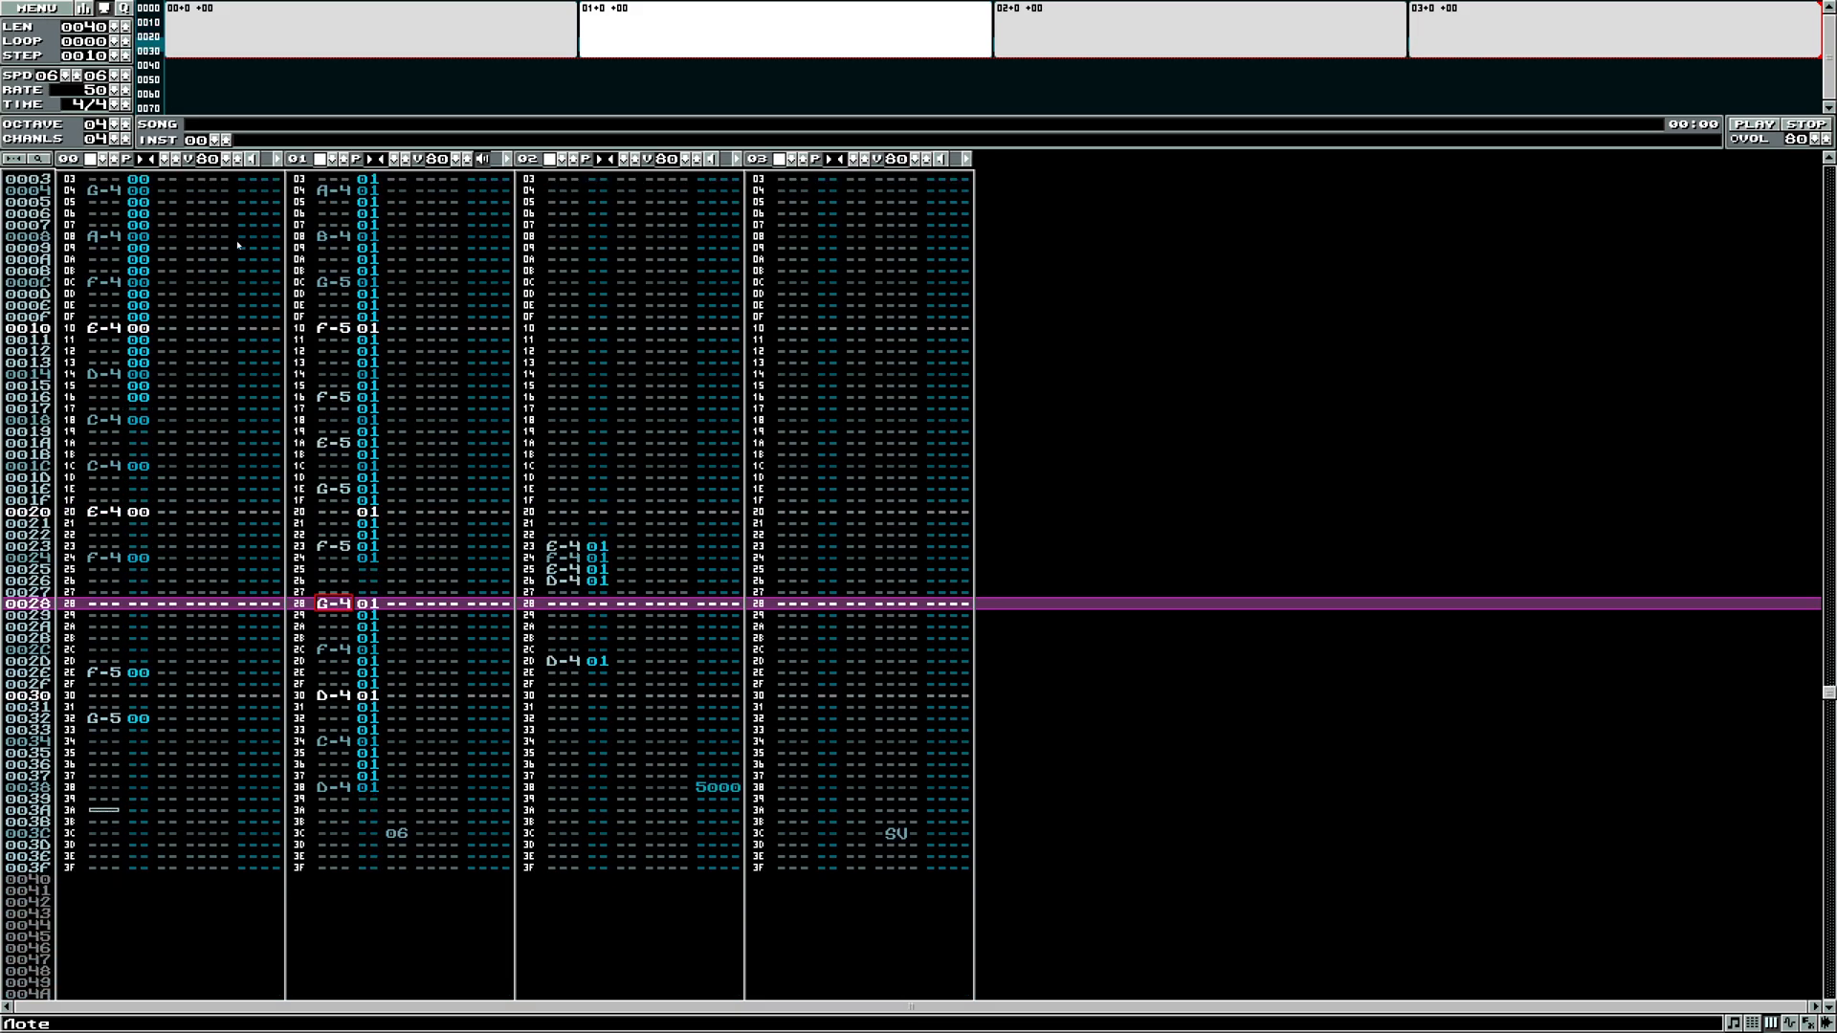
# - Run the brute pattern optimization, killing redundant data and instruments on empty rows but declining the remaining instrument removal and pattern shrinking
pyautogui.click(37, 13)
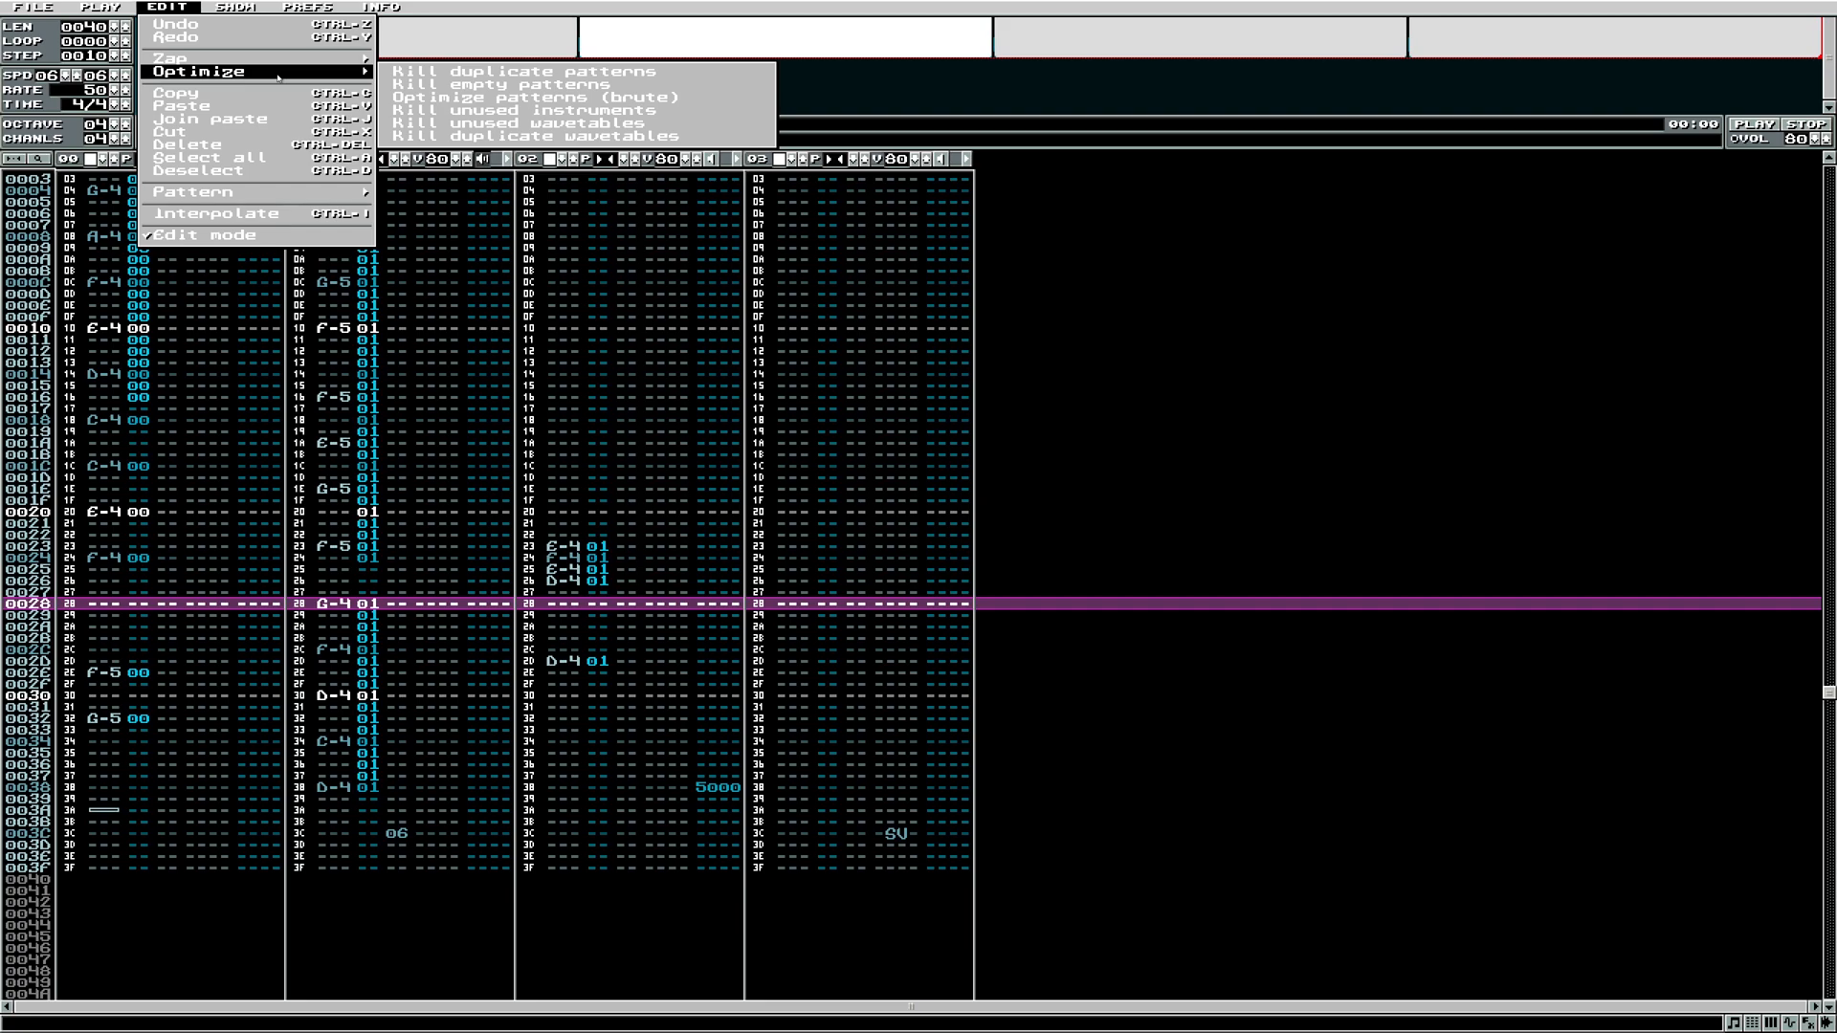
pyautogui.click(392, 98)
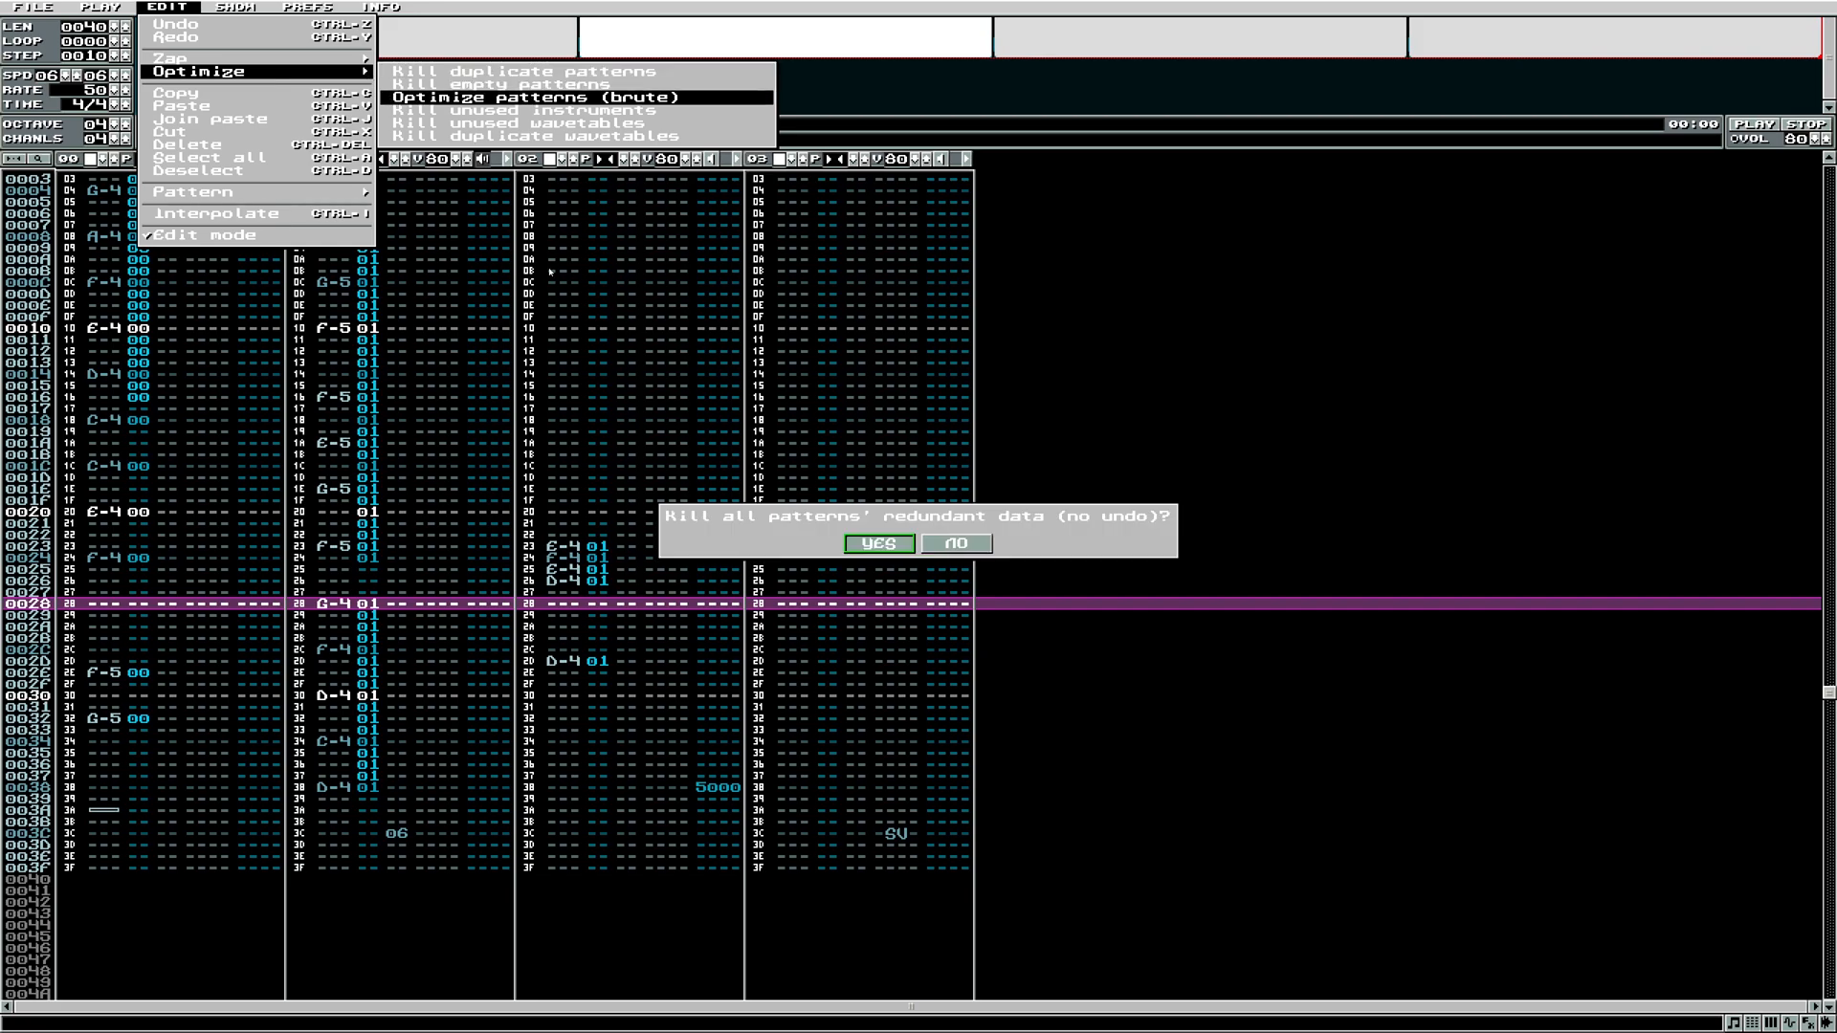
pyautogui.click(879, 545)
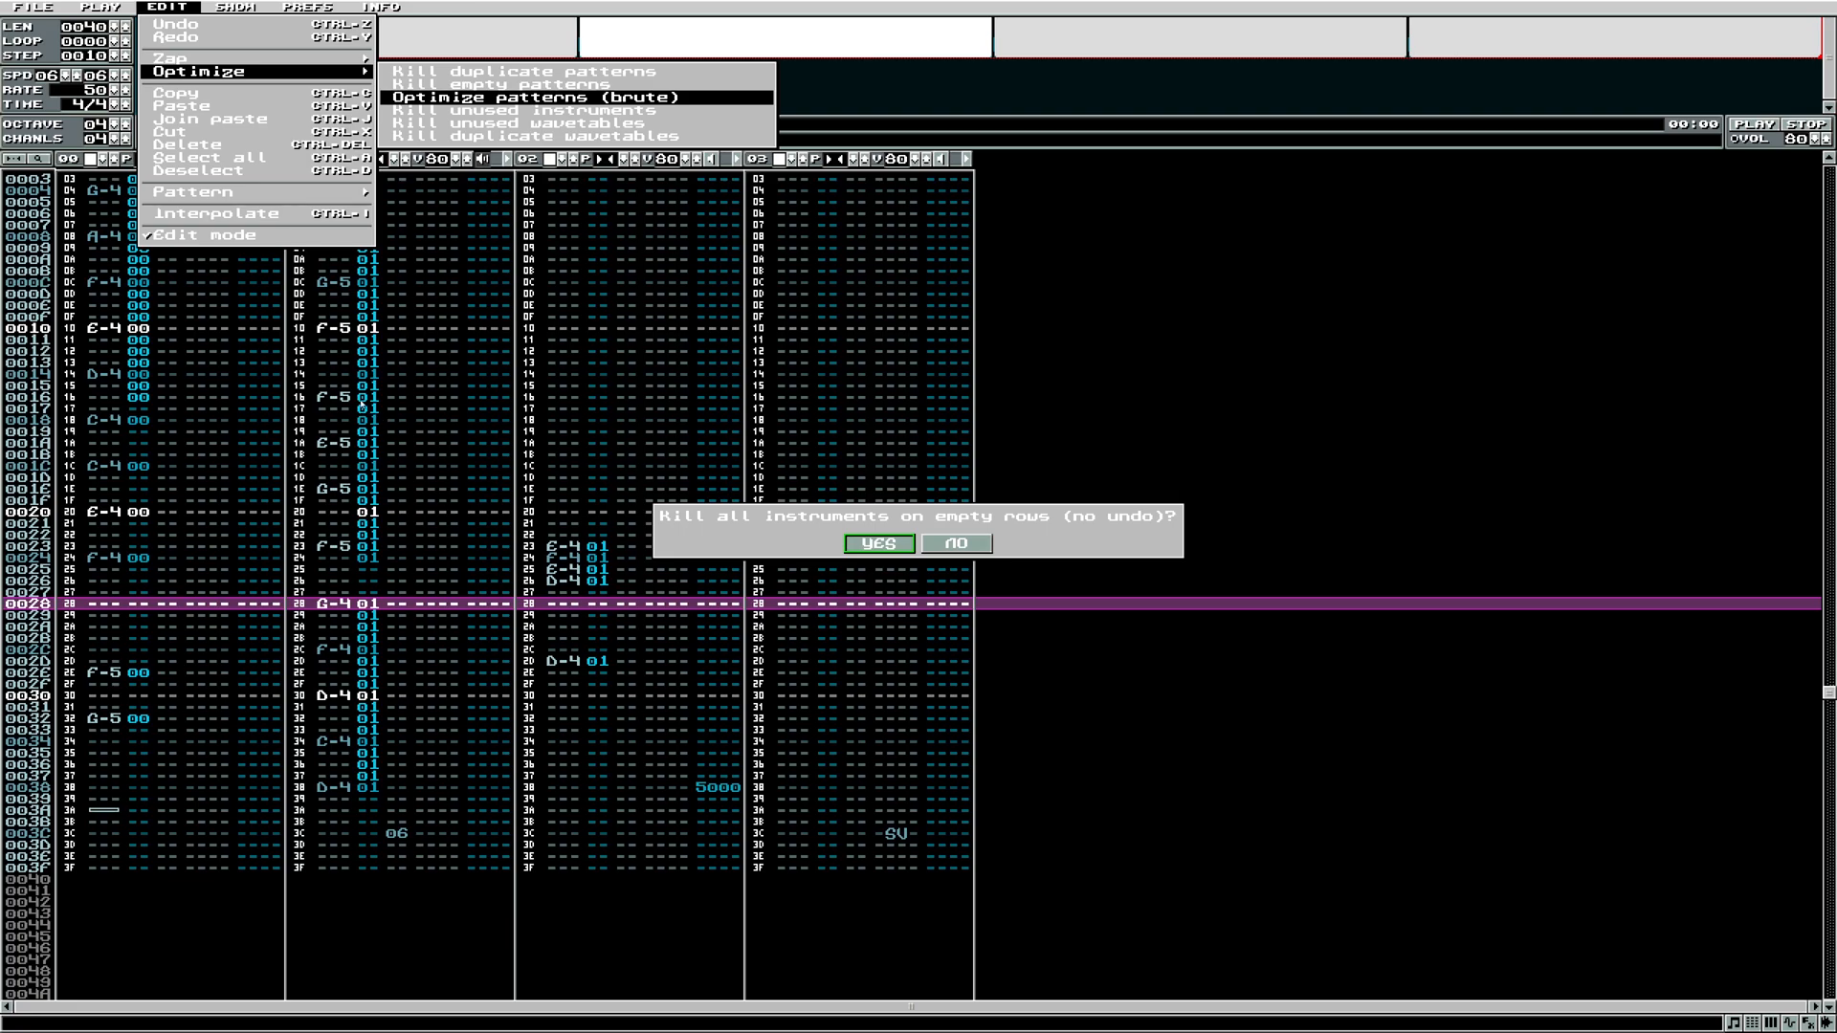
pyautogui.click(878, 544)
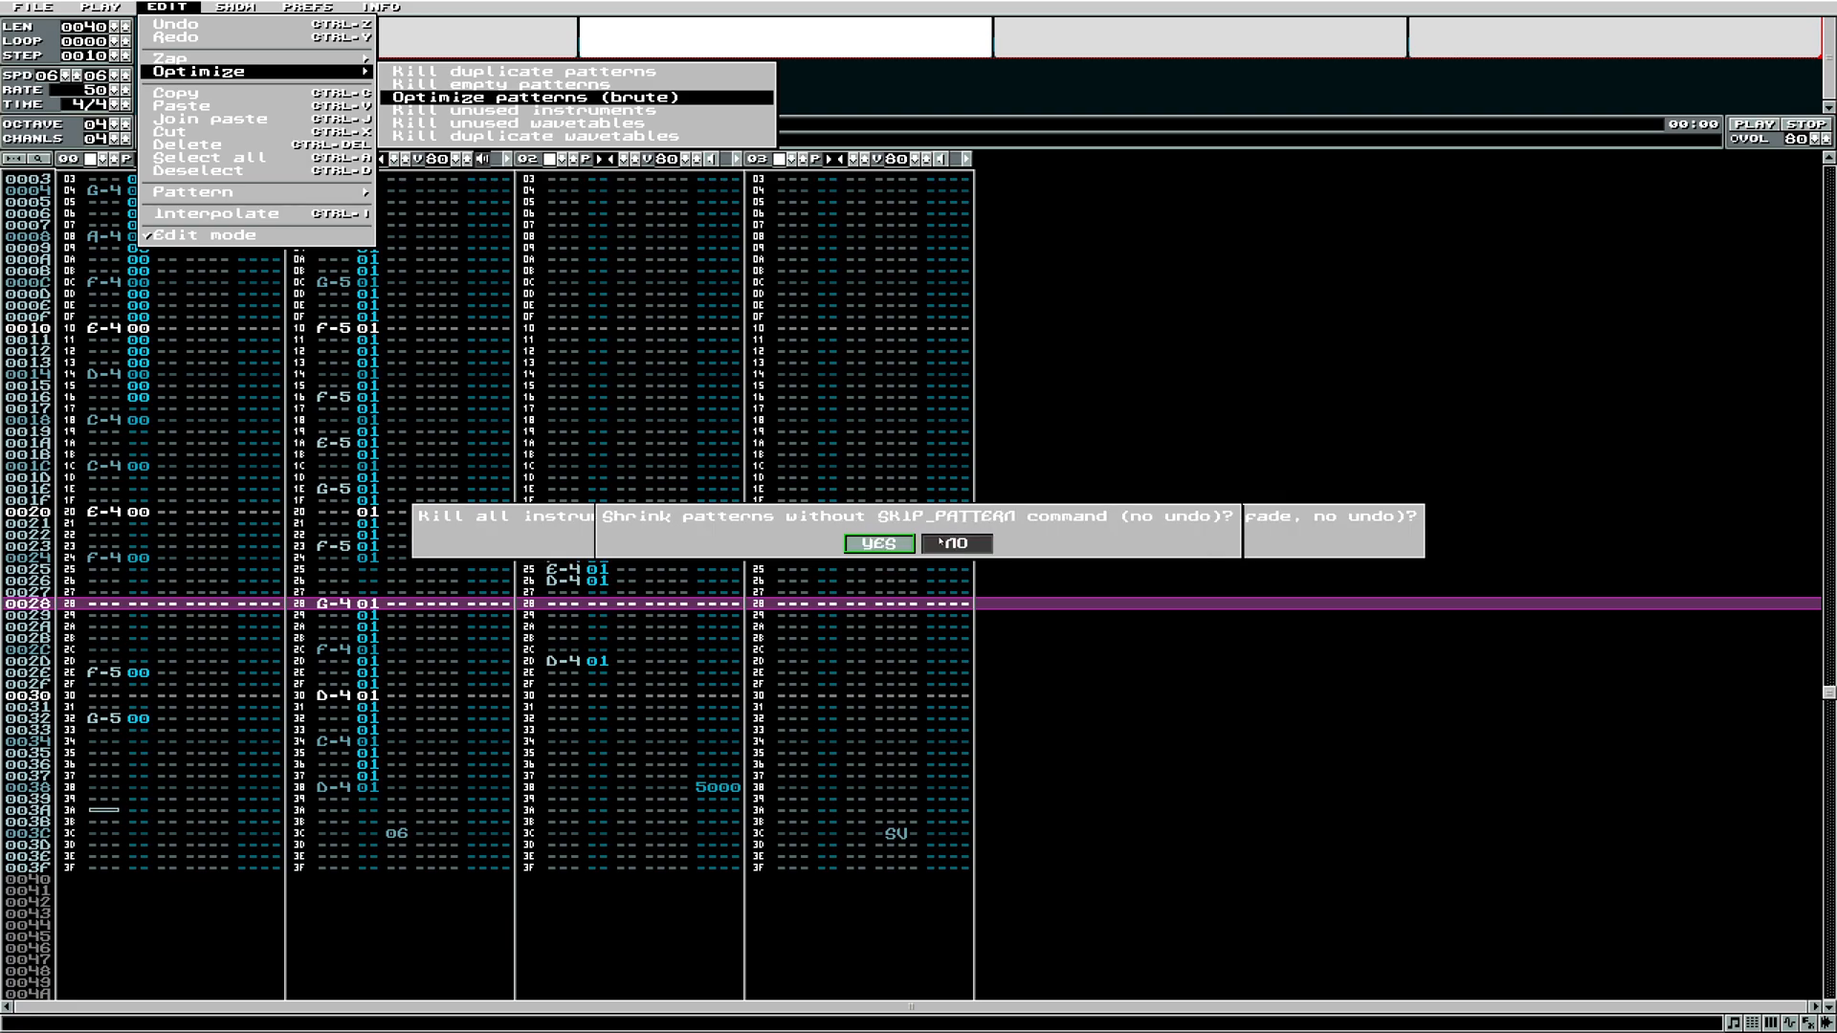
pyautogui.click(939, 542)
# - Examine the instrument columns of channels 00 and 01 in the optimized patterns
pyautogui.scroll(12, 367, 423)
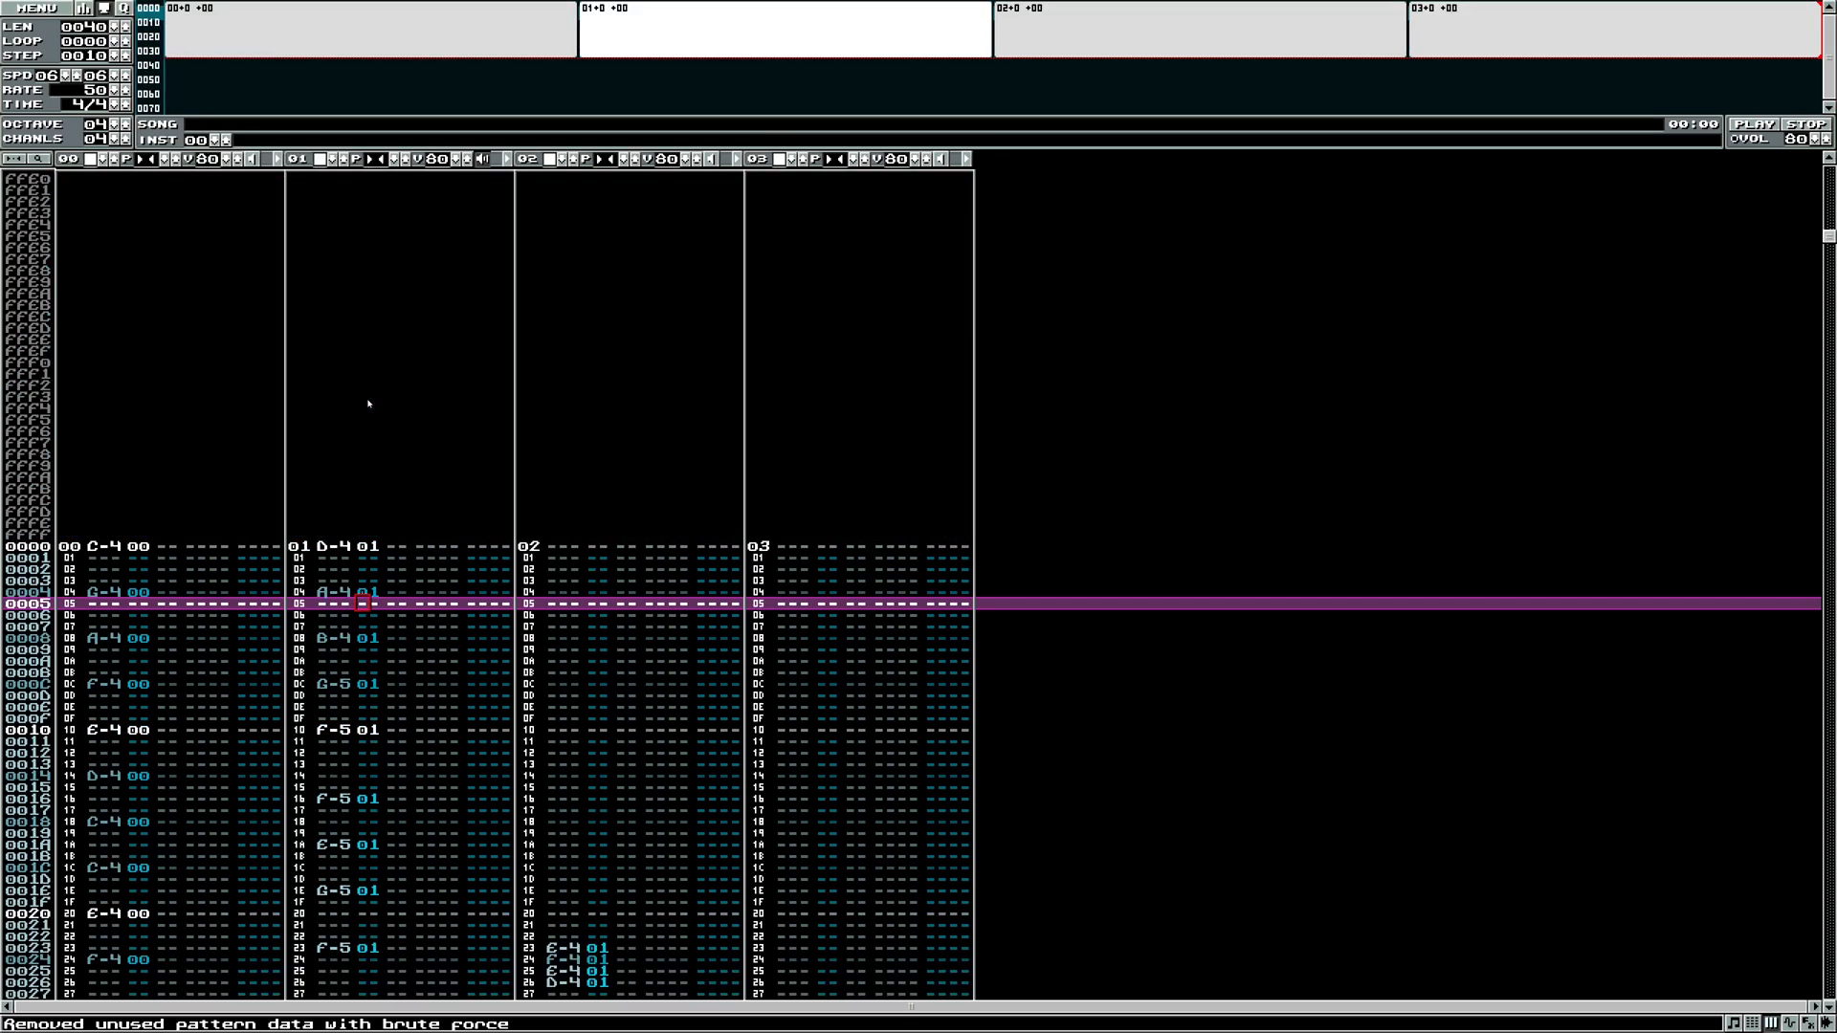
pyautogui.click(372, 625)
pyautogui.click(145, 584)
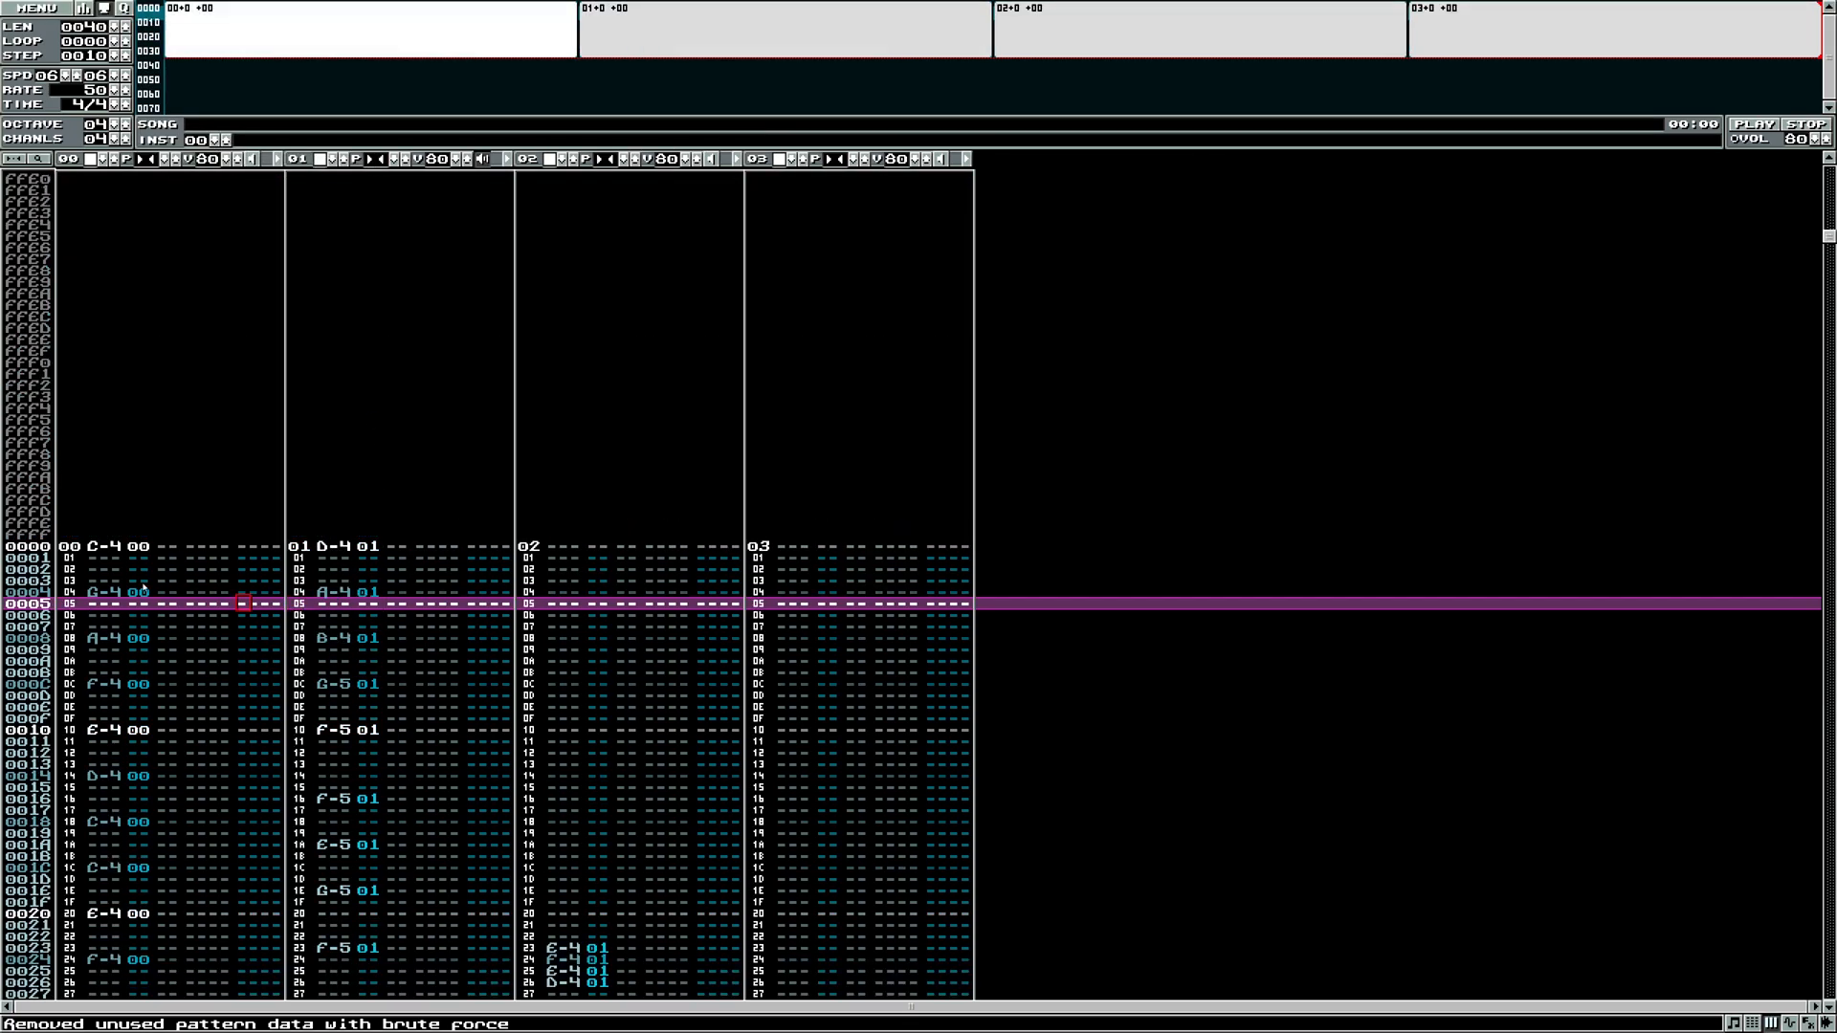
pyautogui.click(144, 615)
pyautogui.click(143, 624)
pyautogui.press('Down')
pyautogui.press('Down')
pyautogui.press('Down')
pyautogui.press('Down')
pyautogui.press('Down')
pyautogui.press('Down')
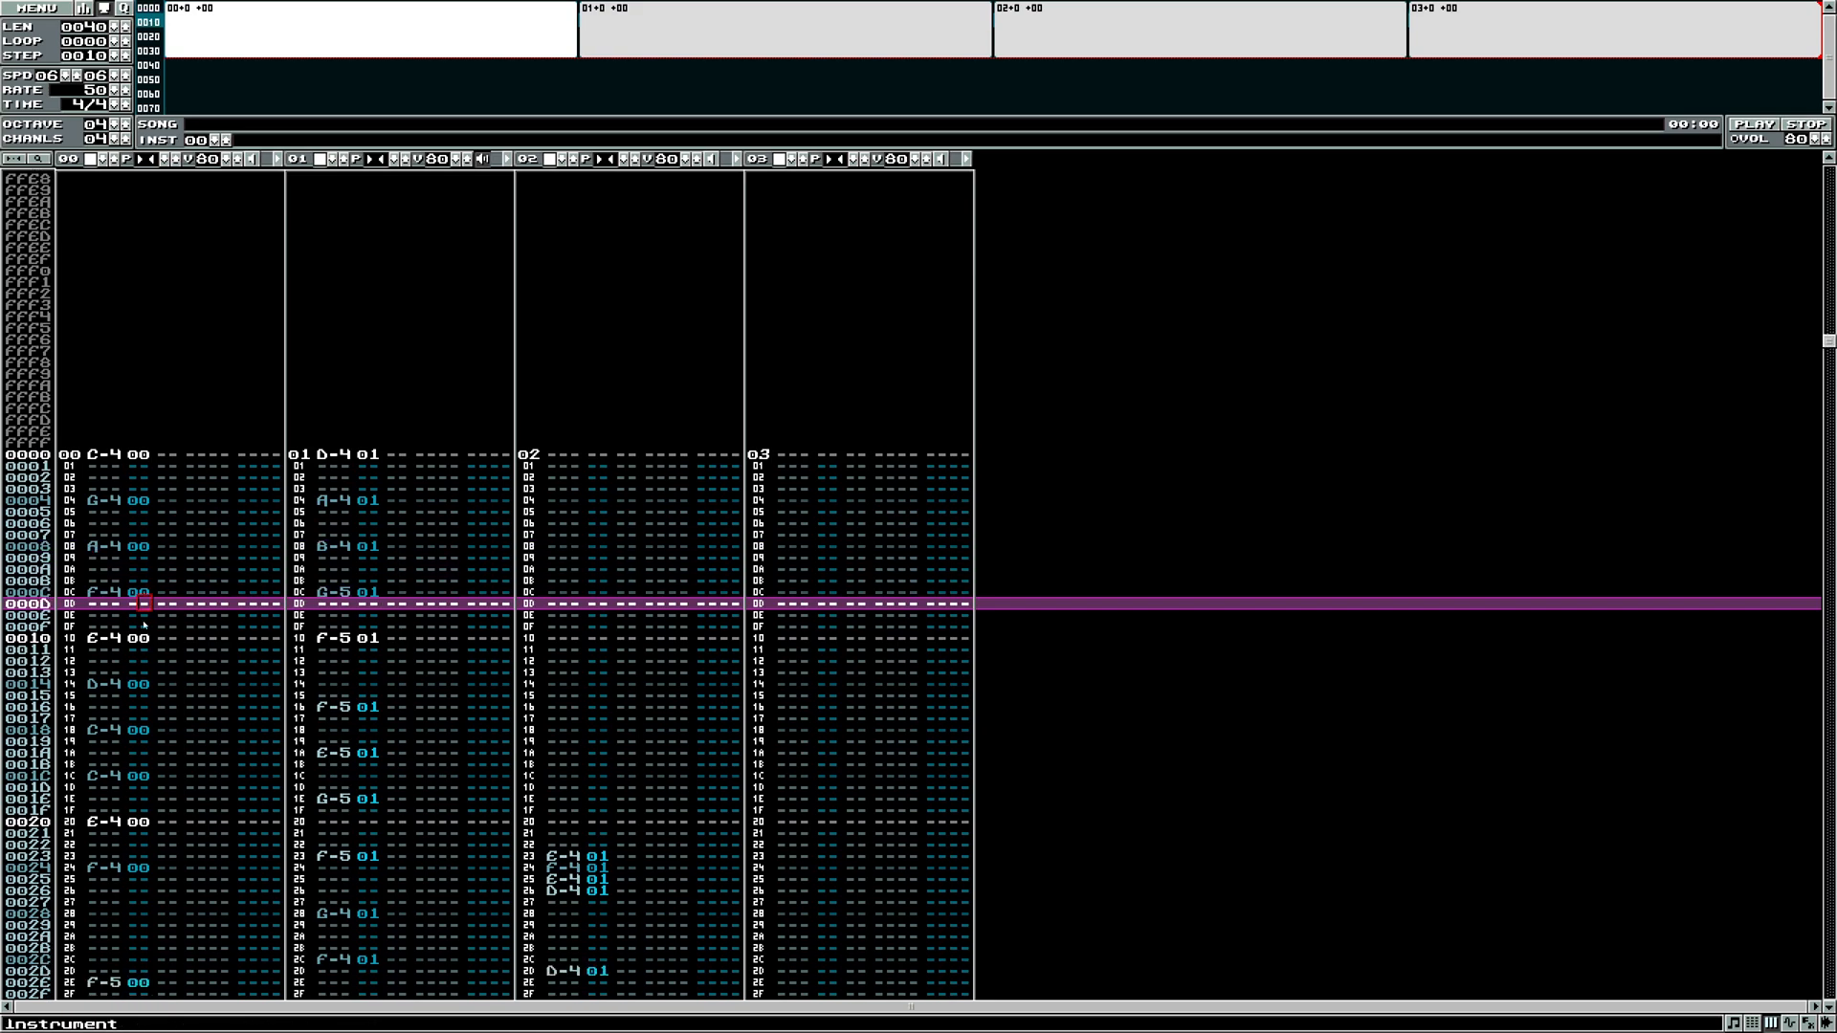
# - Reopen the song "test pattern optimize.kt" and place the cursor in channel 01's instrument column
pyautogui.click(42, 10)
pyautogui.click(57, 37)
pyautogui.doubleClick(214, 179)
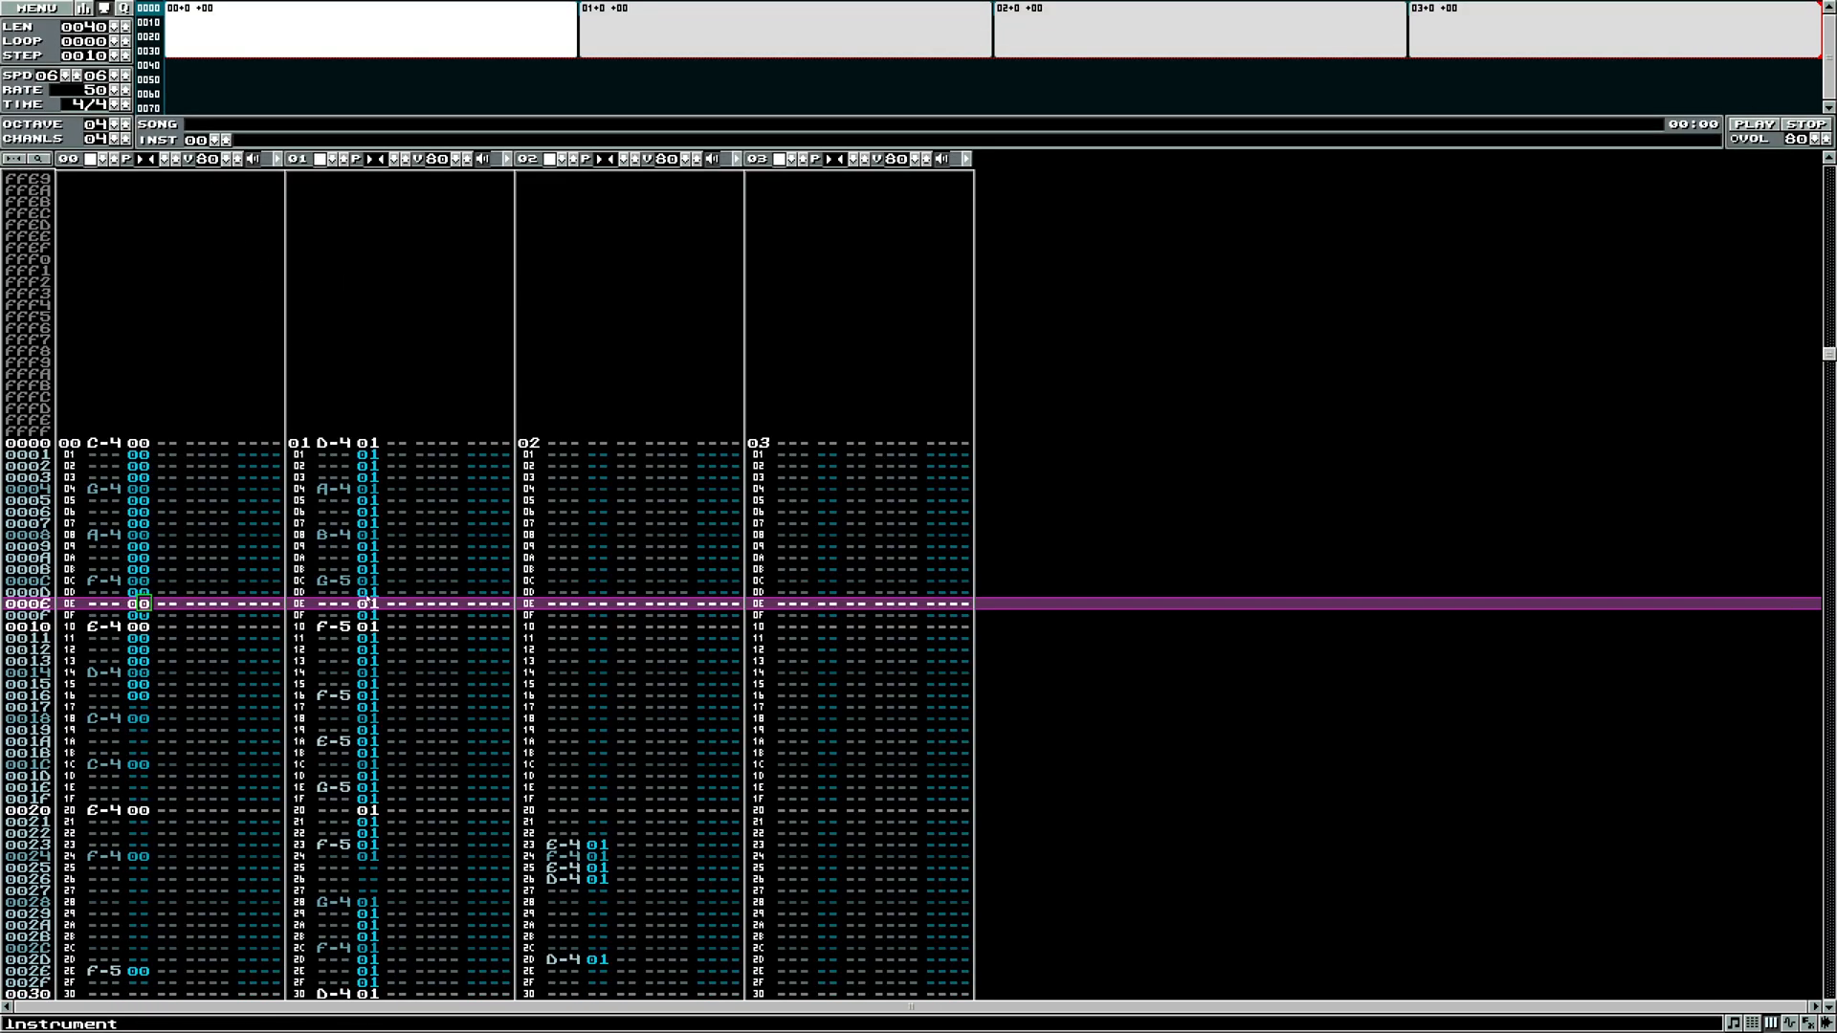
pyautogui.click(368, 603)
pyautogui.press('Down')
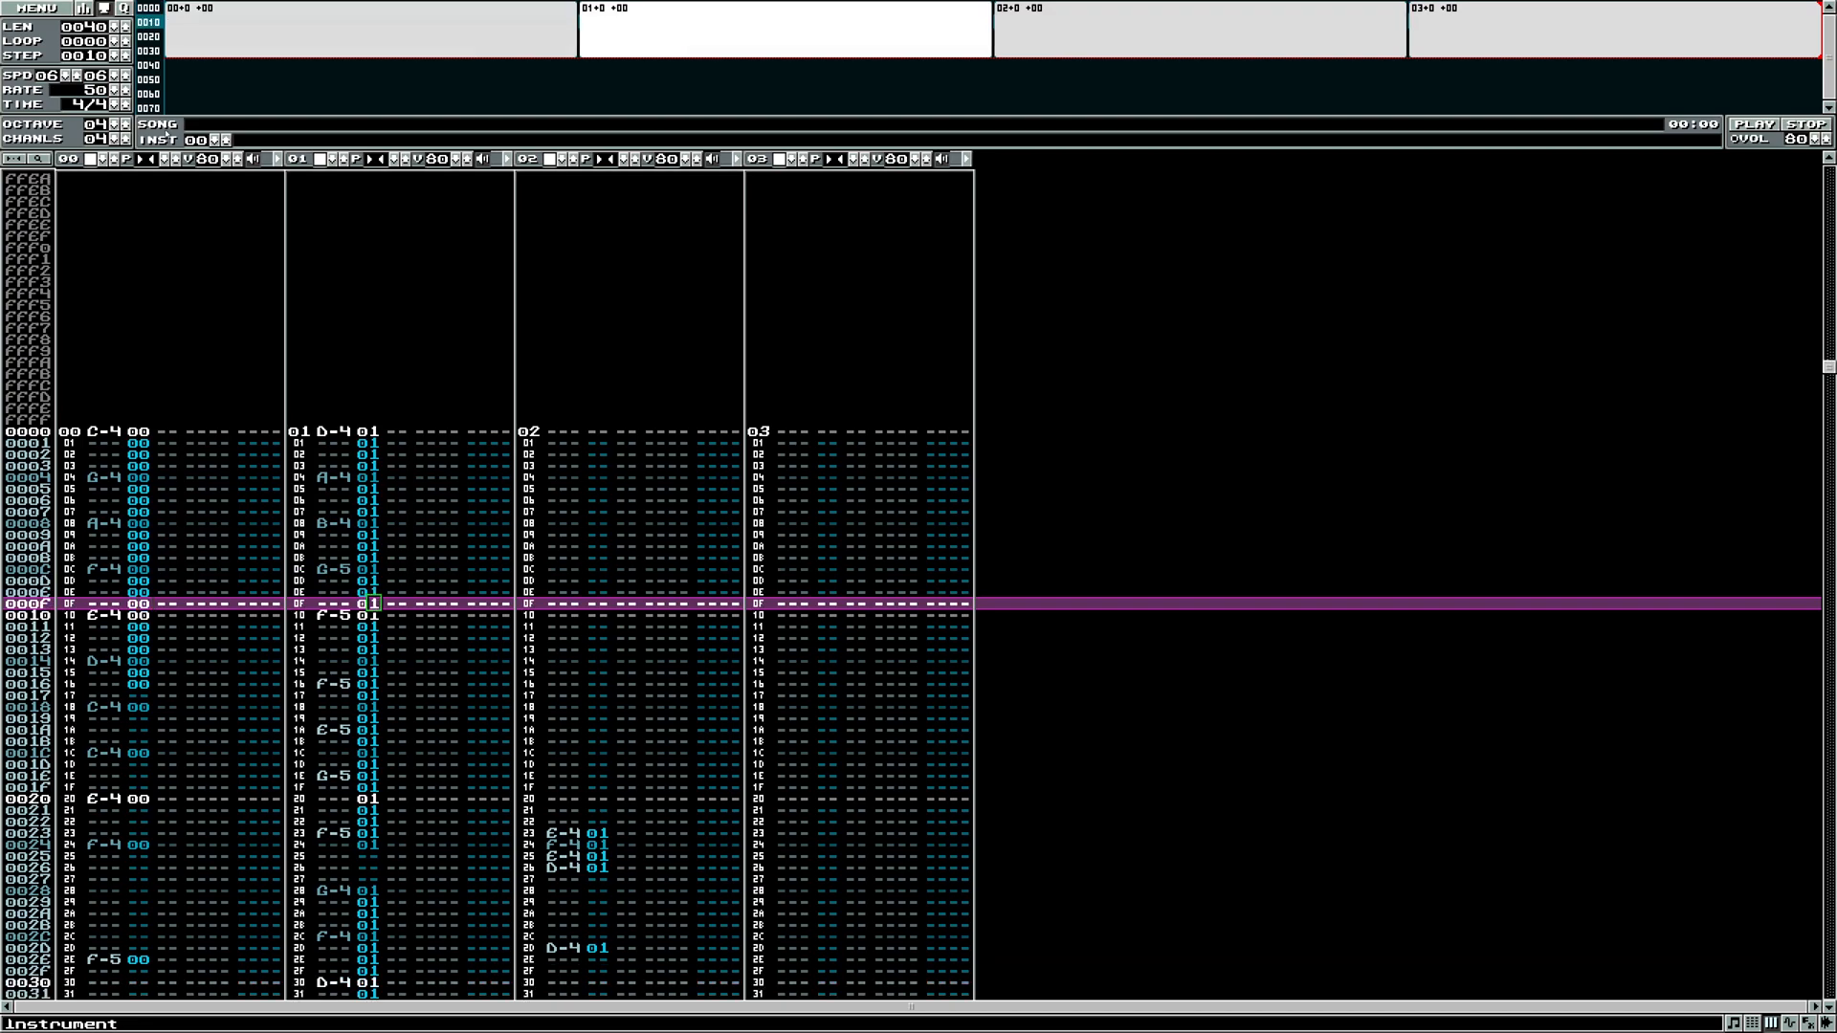
# - Run the brute pattern optimization, also killing repeated instrument entries on notes but declining pattern shrinking, and check the four channels
pyautogui.click(65, 16)
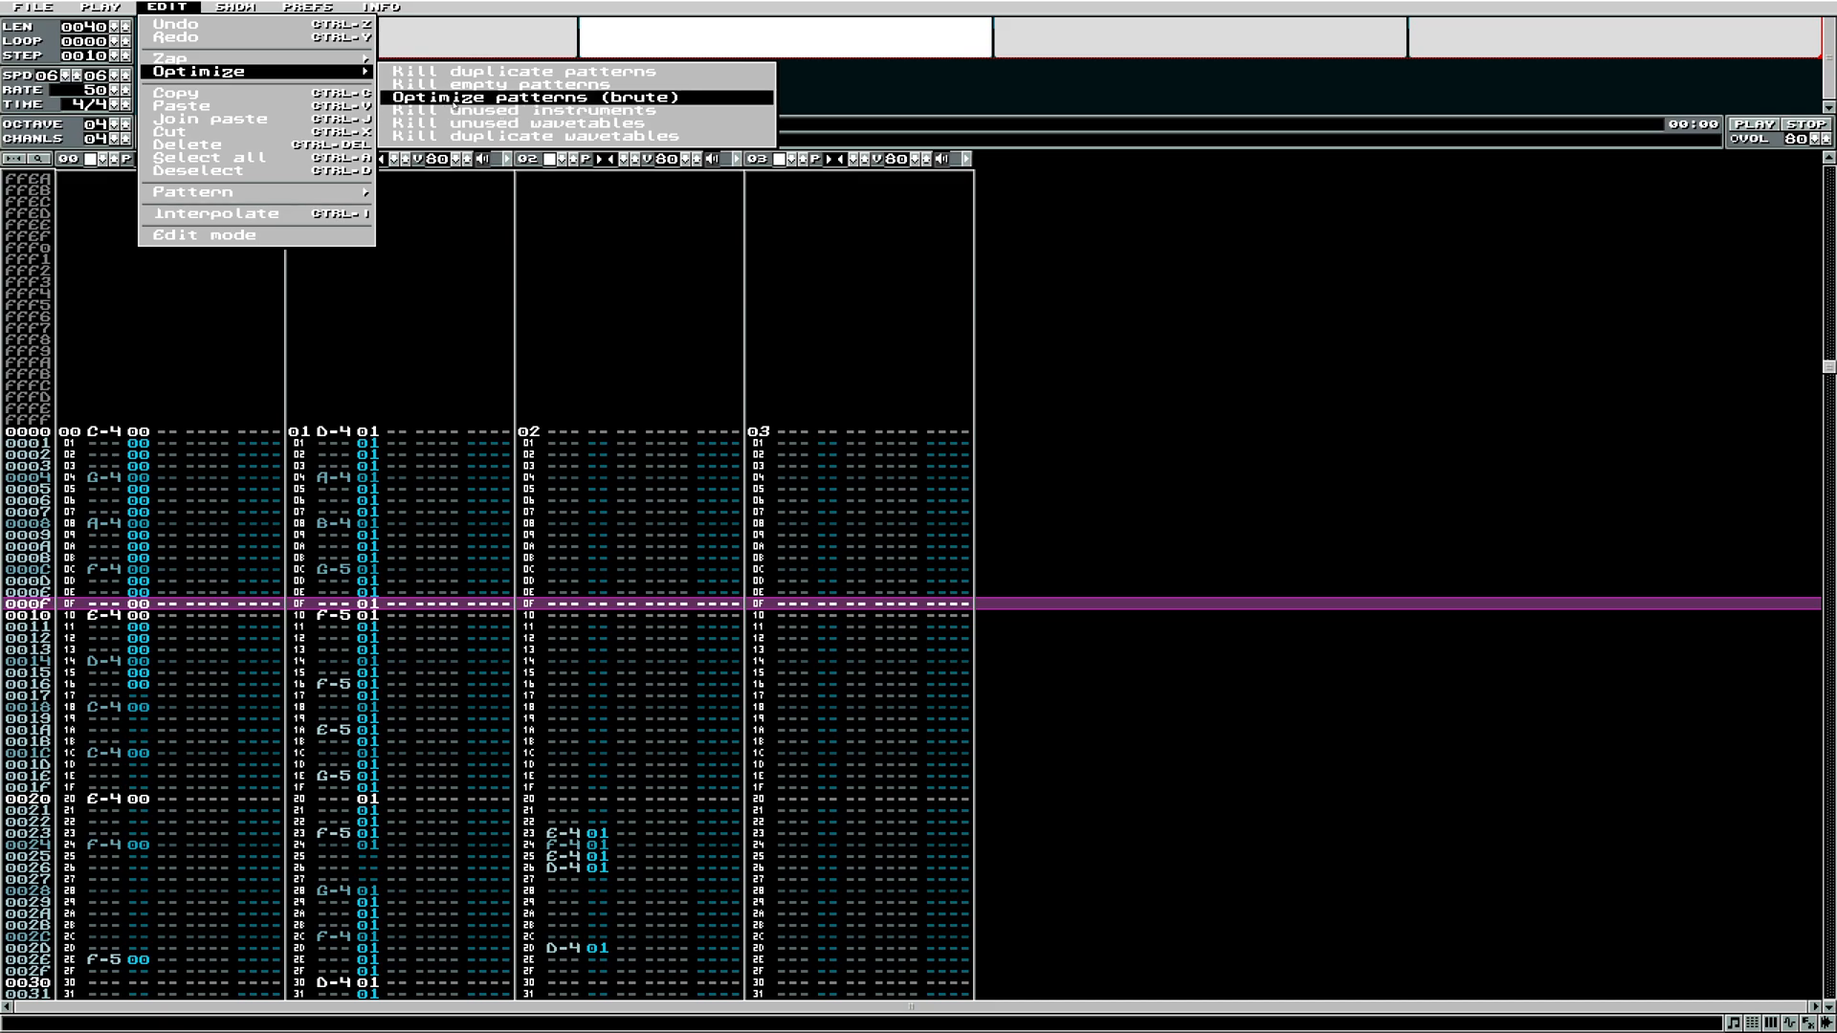
pyautogui.click(451, 100)
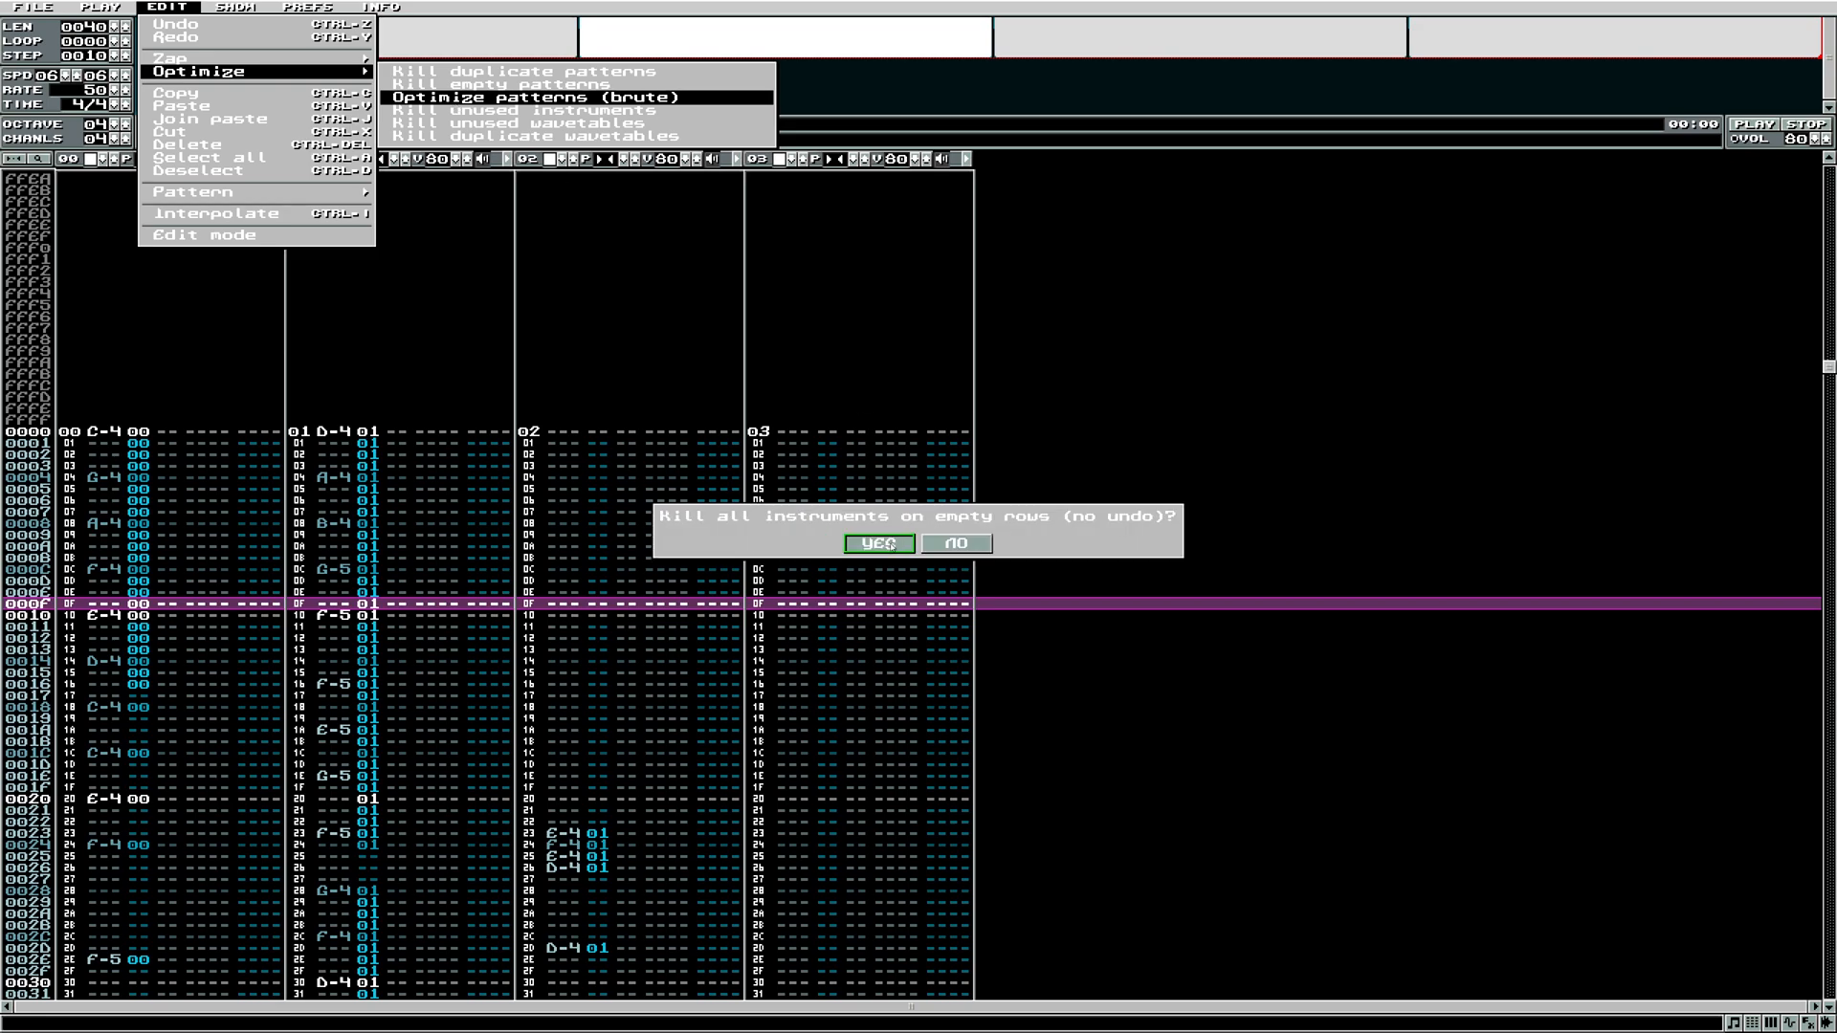
pyautogui.click(878, 543)
pyautogui.click(879, 544)
pyautogui.click(931, 545)
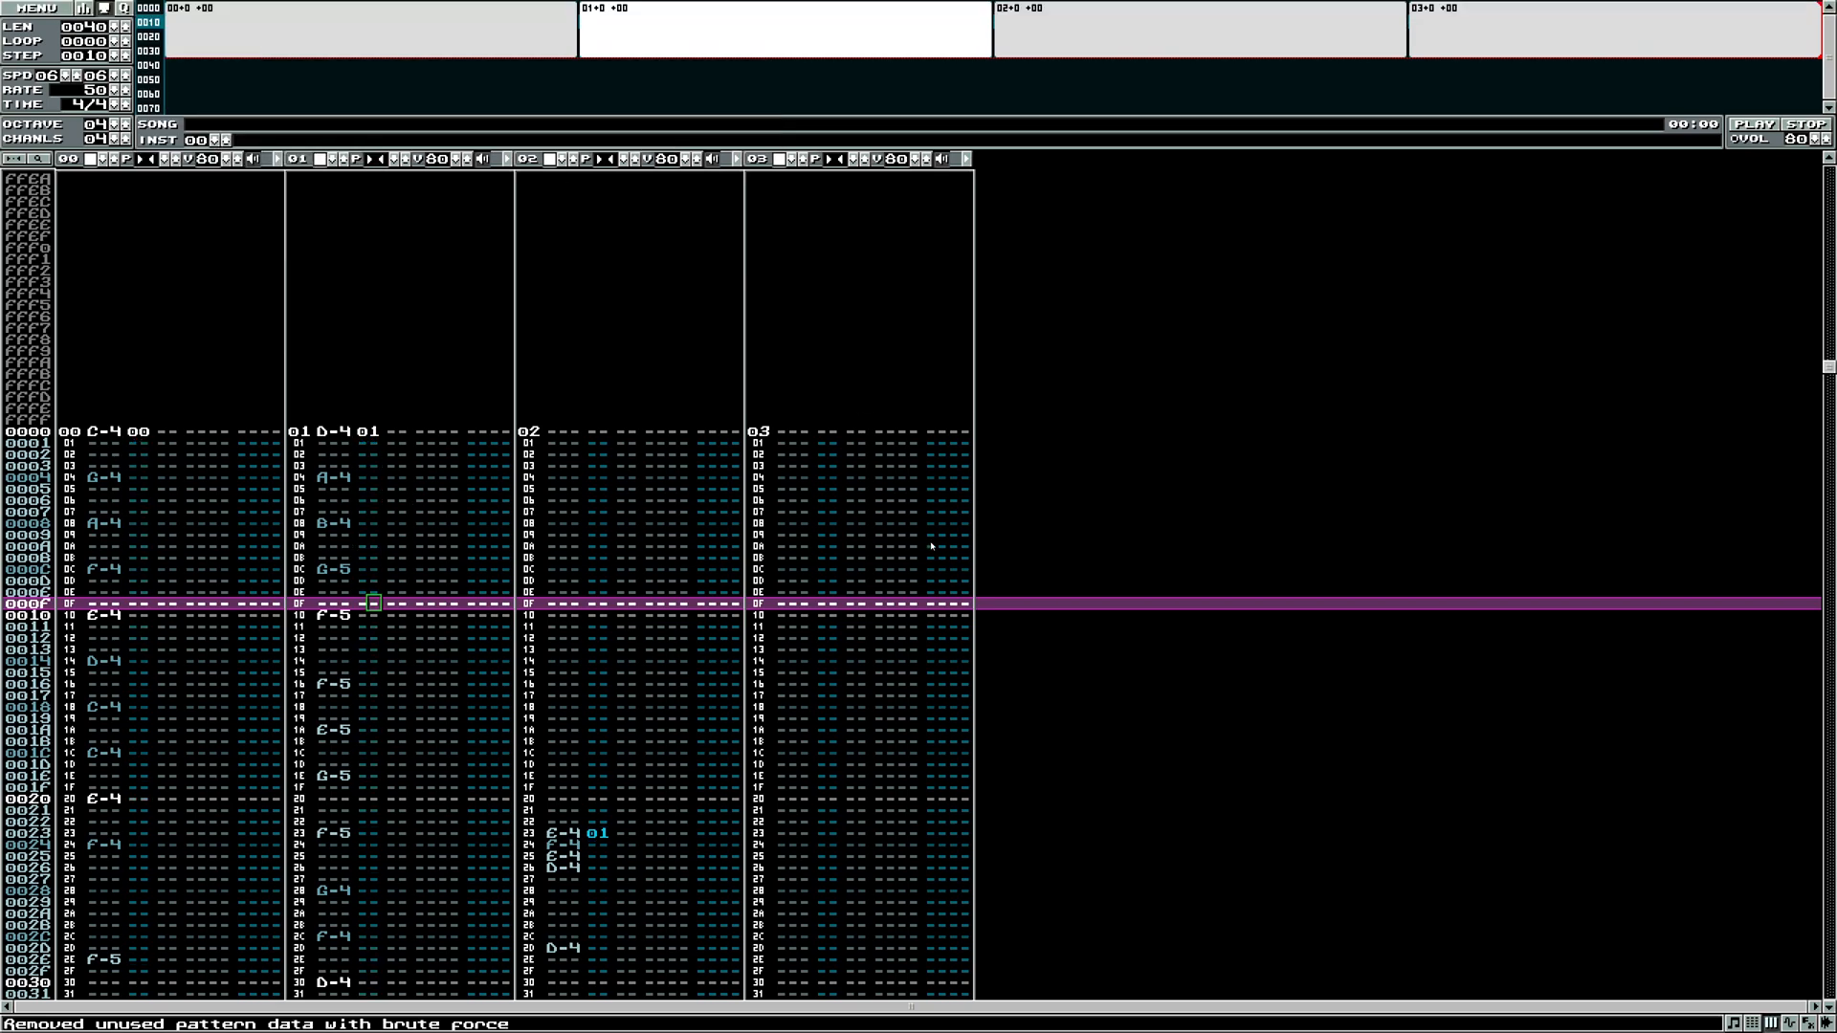
pyautogui.scroll(-8, 377, 612)
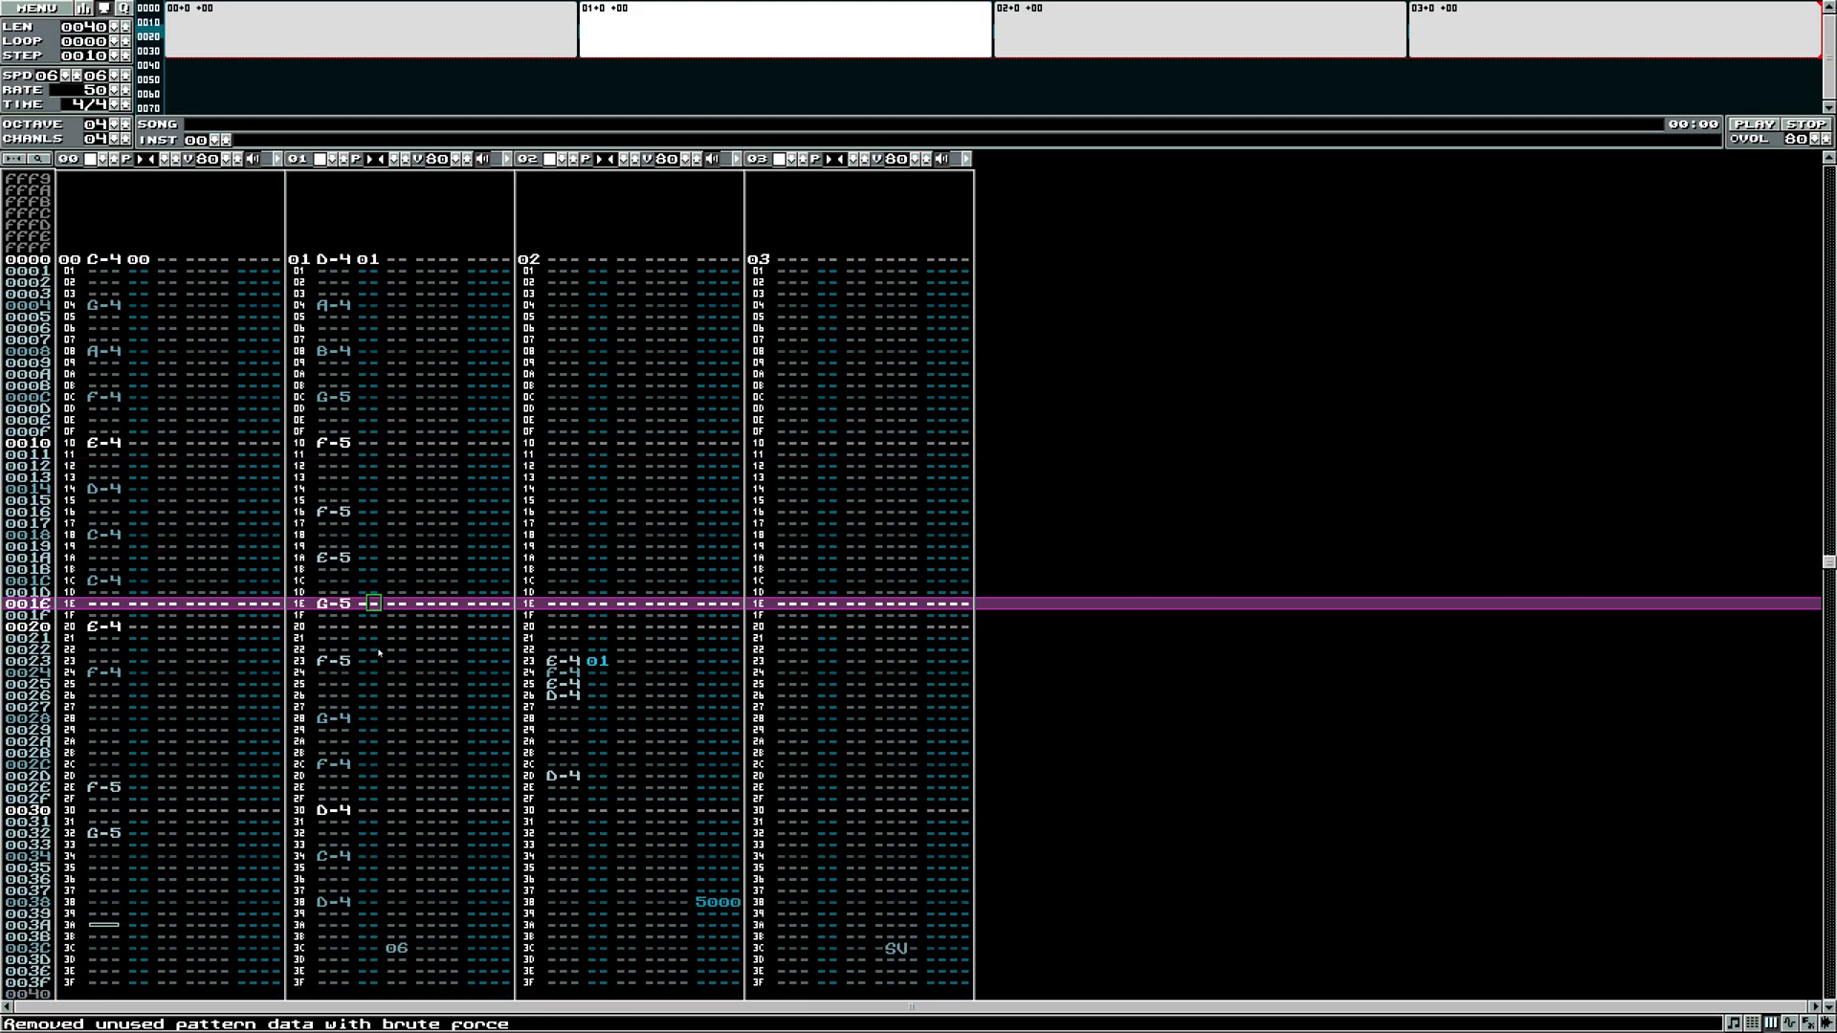
pyautogui.press('Right')
pyautogui.press('Right')
pyautogui.press('Right')
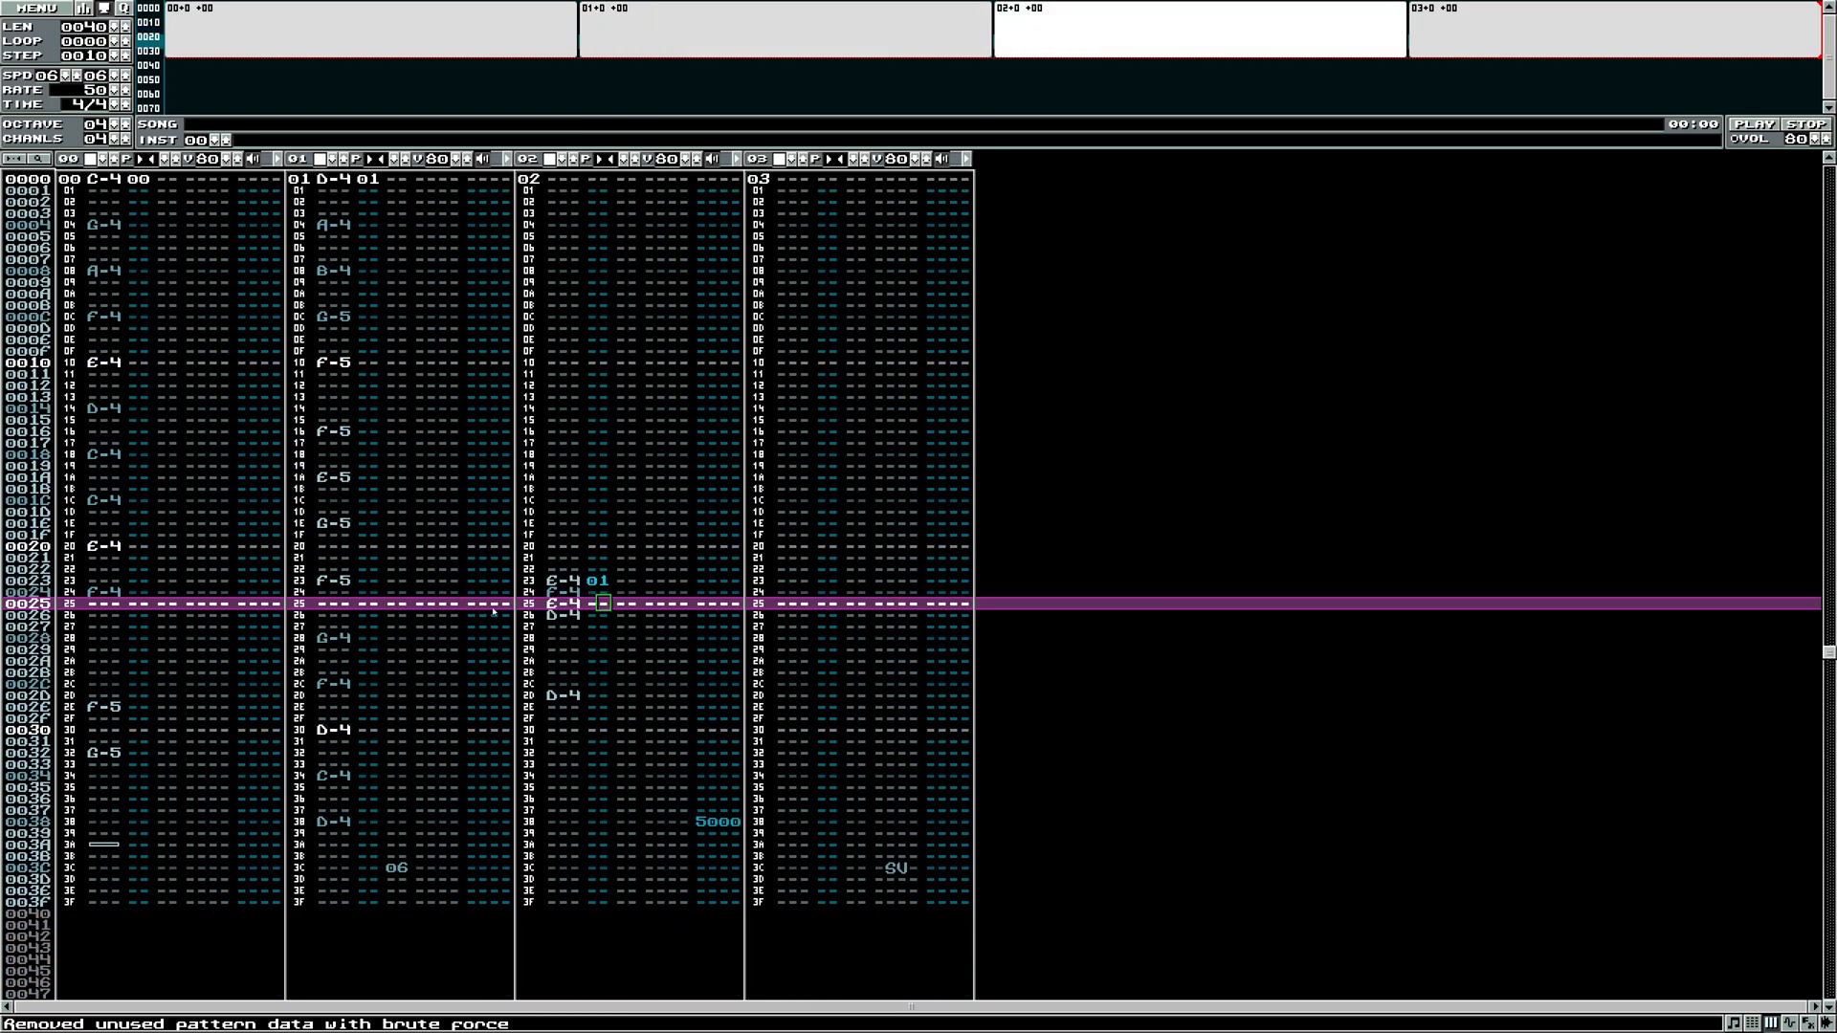
# - Reopen "test pattern optimize.kt" and set the instrument of channel 00's note at row 0010 to 01
pyautogui.click(37, 10)
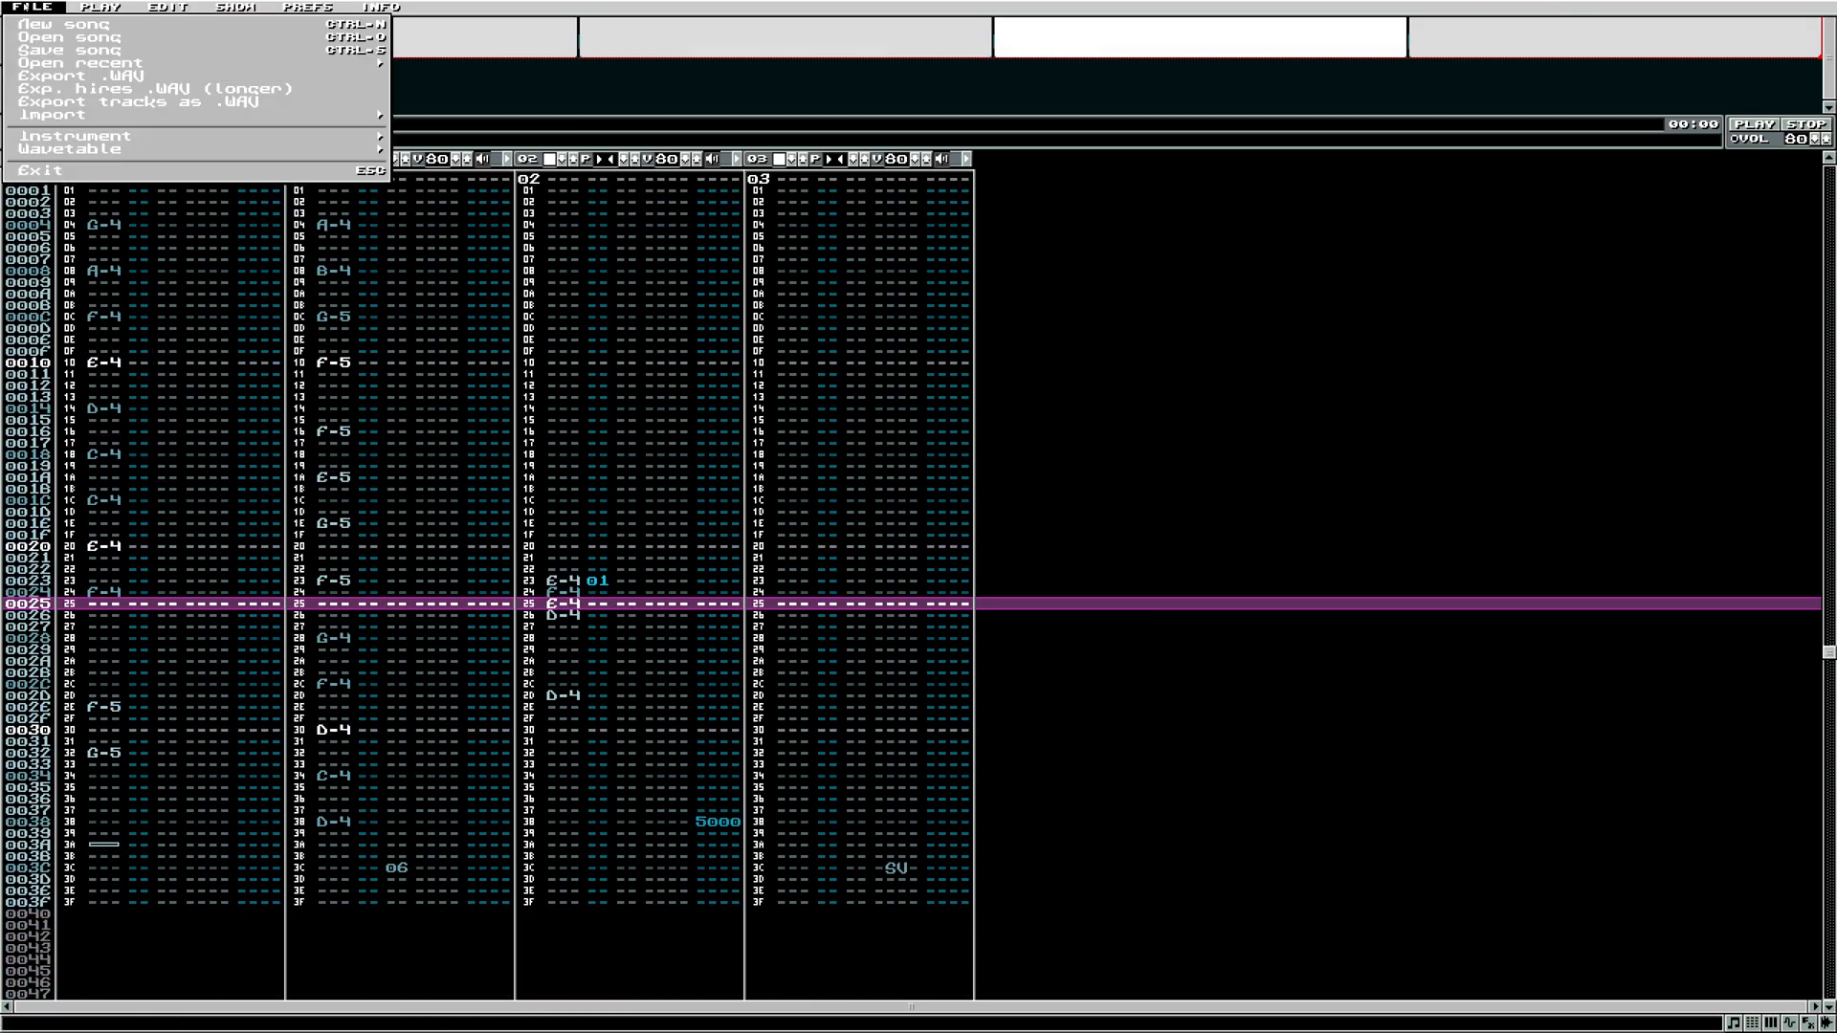
pyautogui.click(57, 37)
pyautogui.click(247, 178)
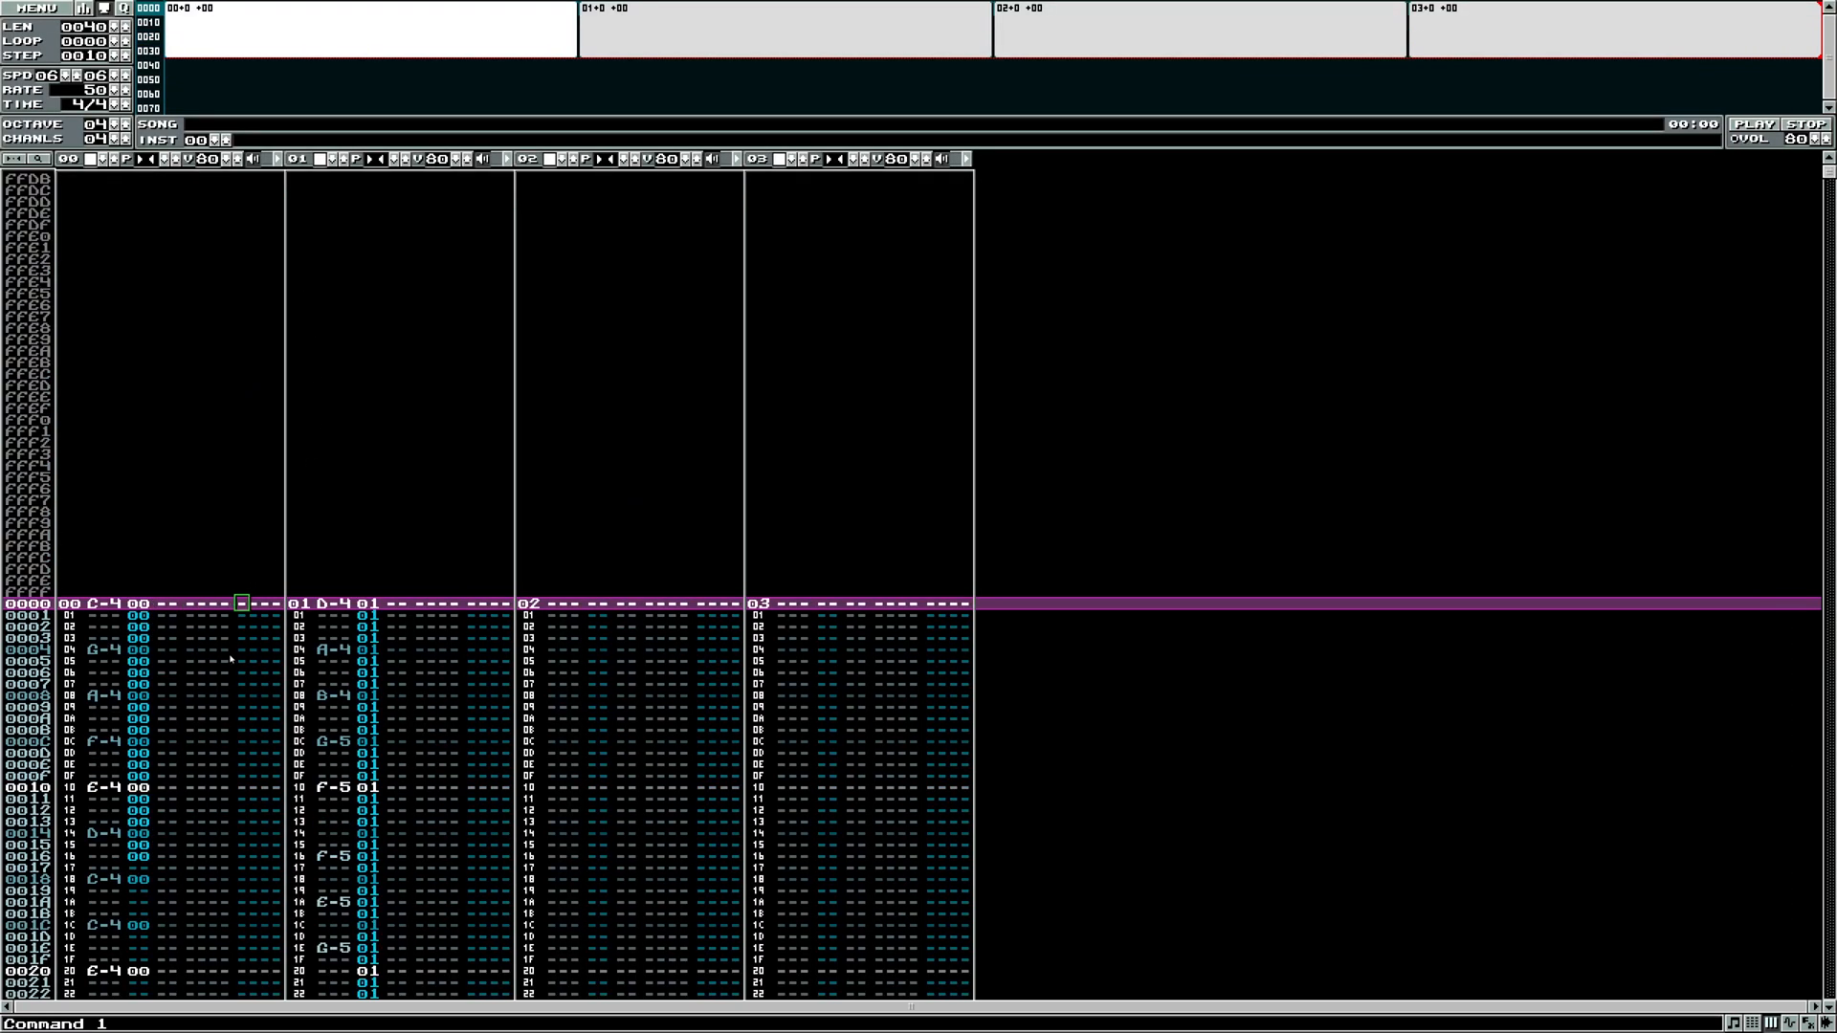
pyautogui.click(148, 789)
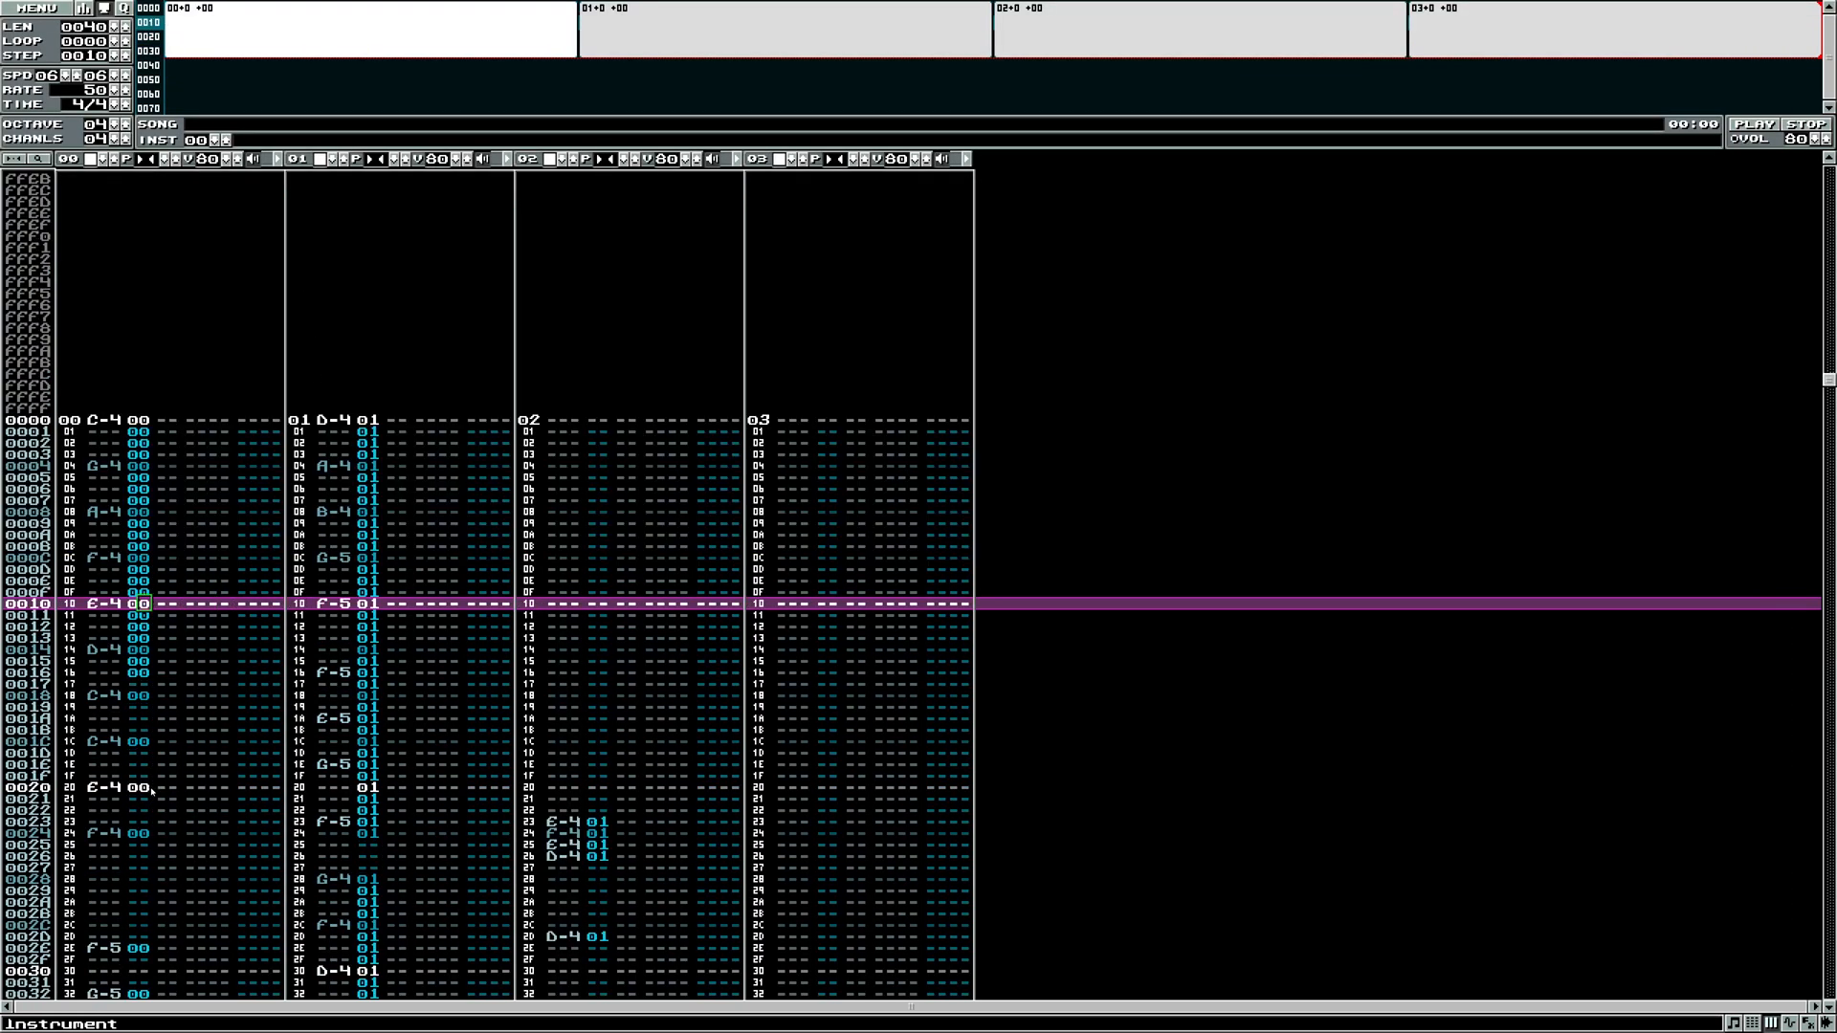
pyautogui.write('01')
# - Run the brute pattern optimization with repeated instrument removal and check channel 00's instrument entry at row 0010
pyautogui.click(36, 8)
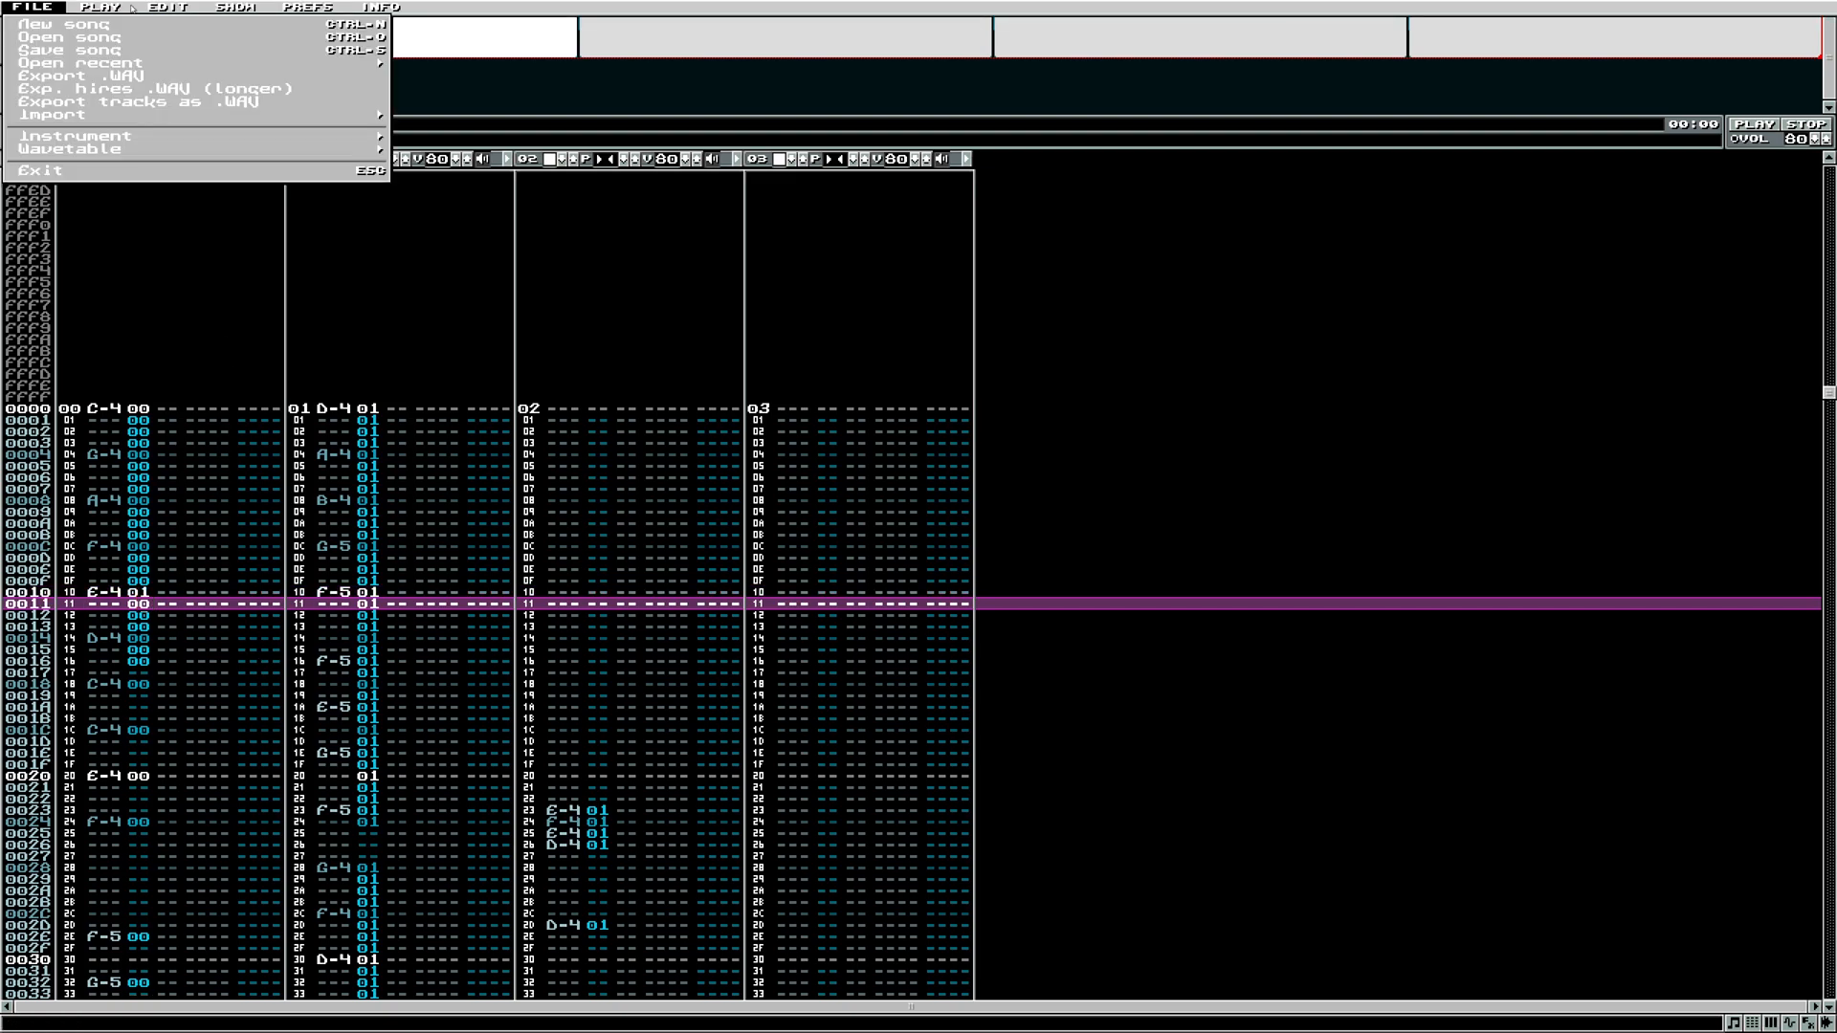
pyautogui.moveTo(166, 7)
pyautogui.moveTo(199, 71)
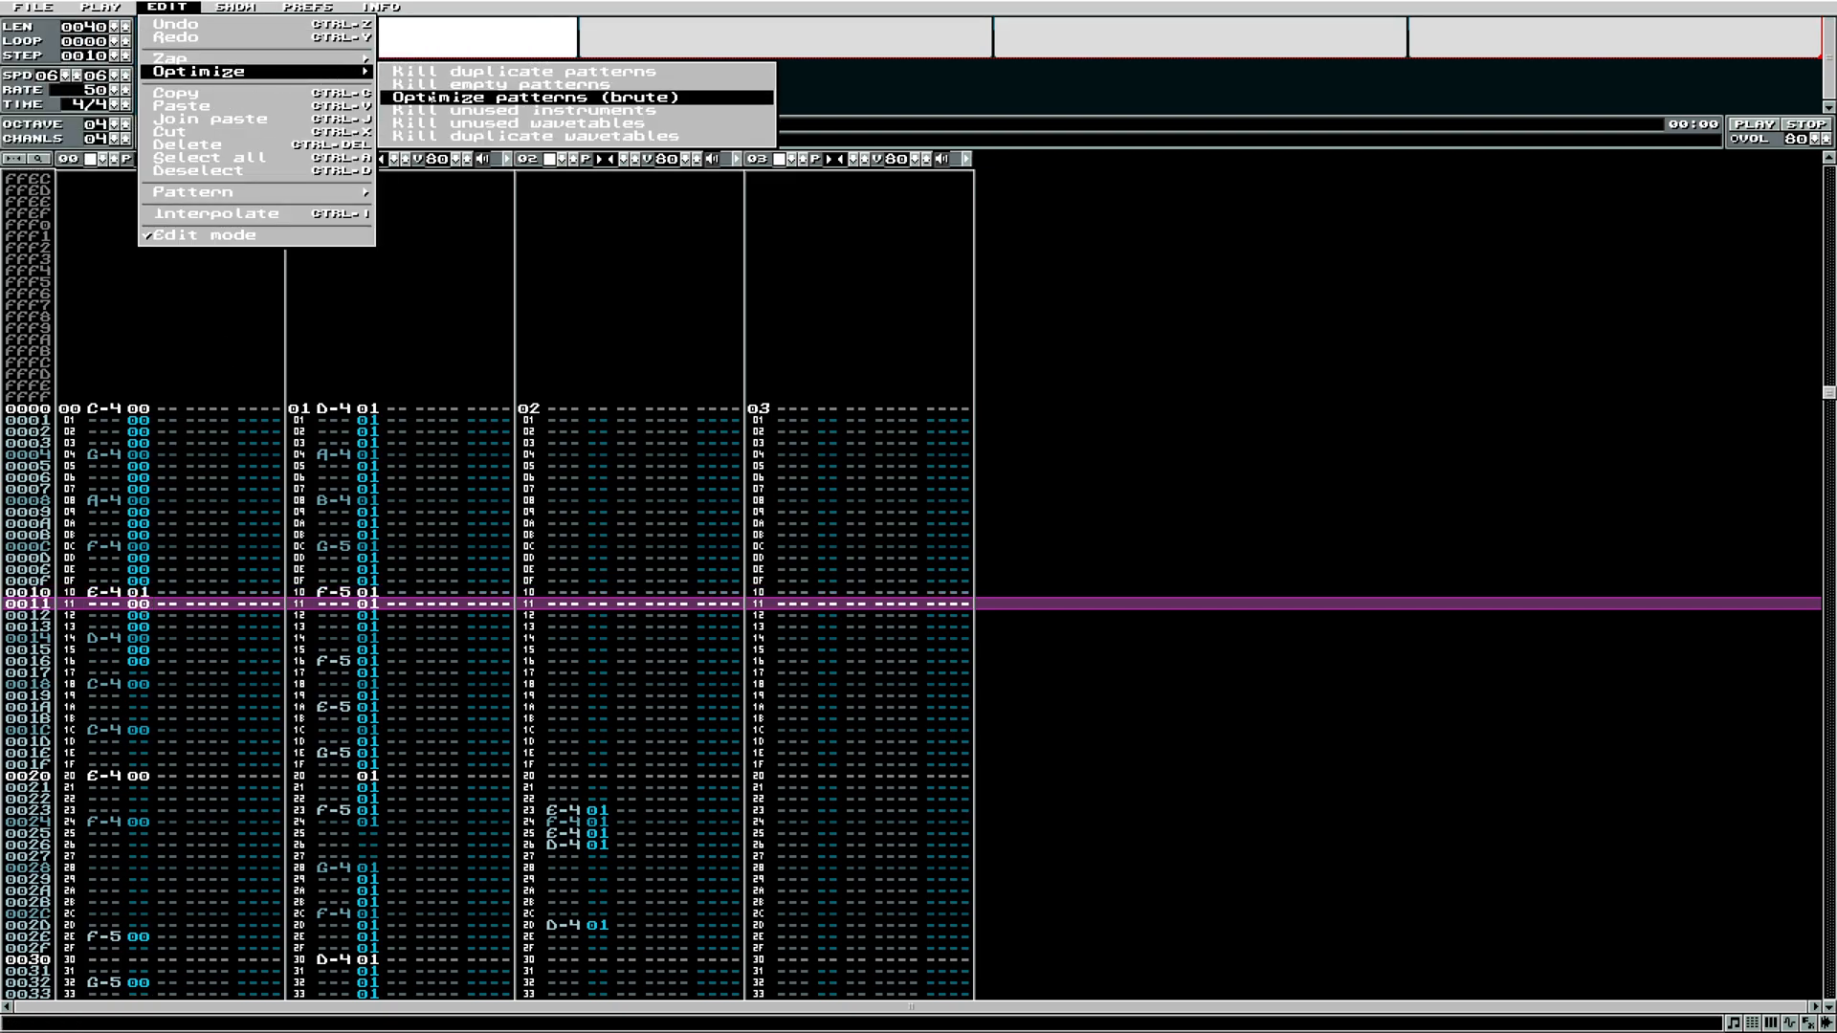
pyautogui.click(402, 96)
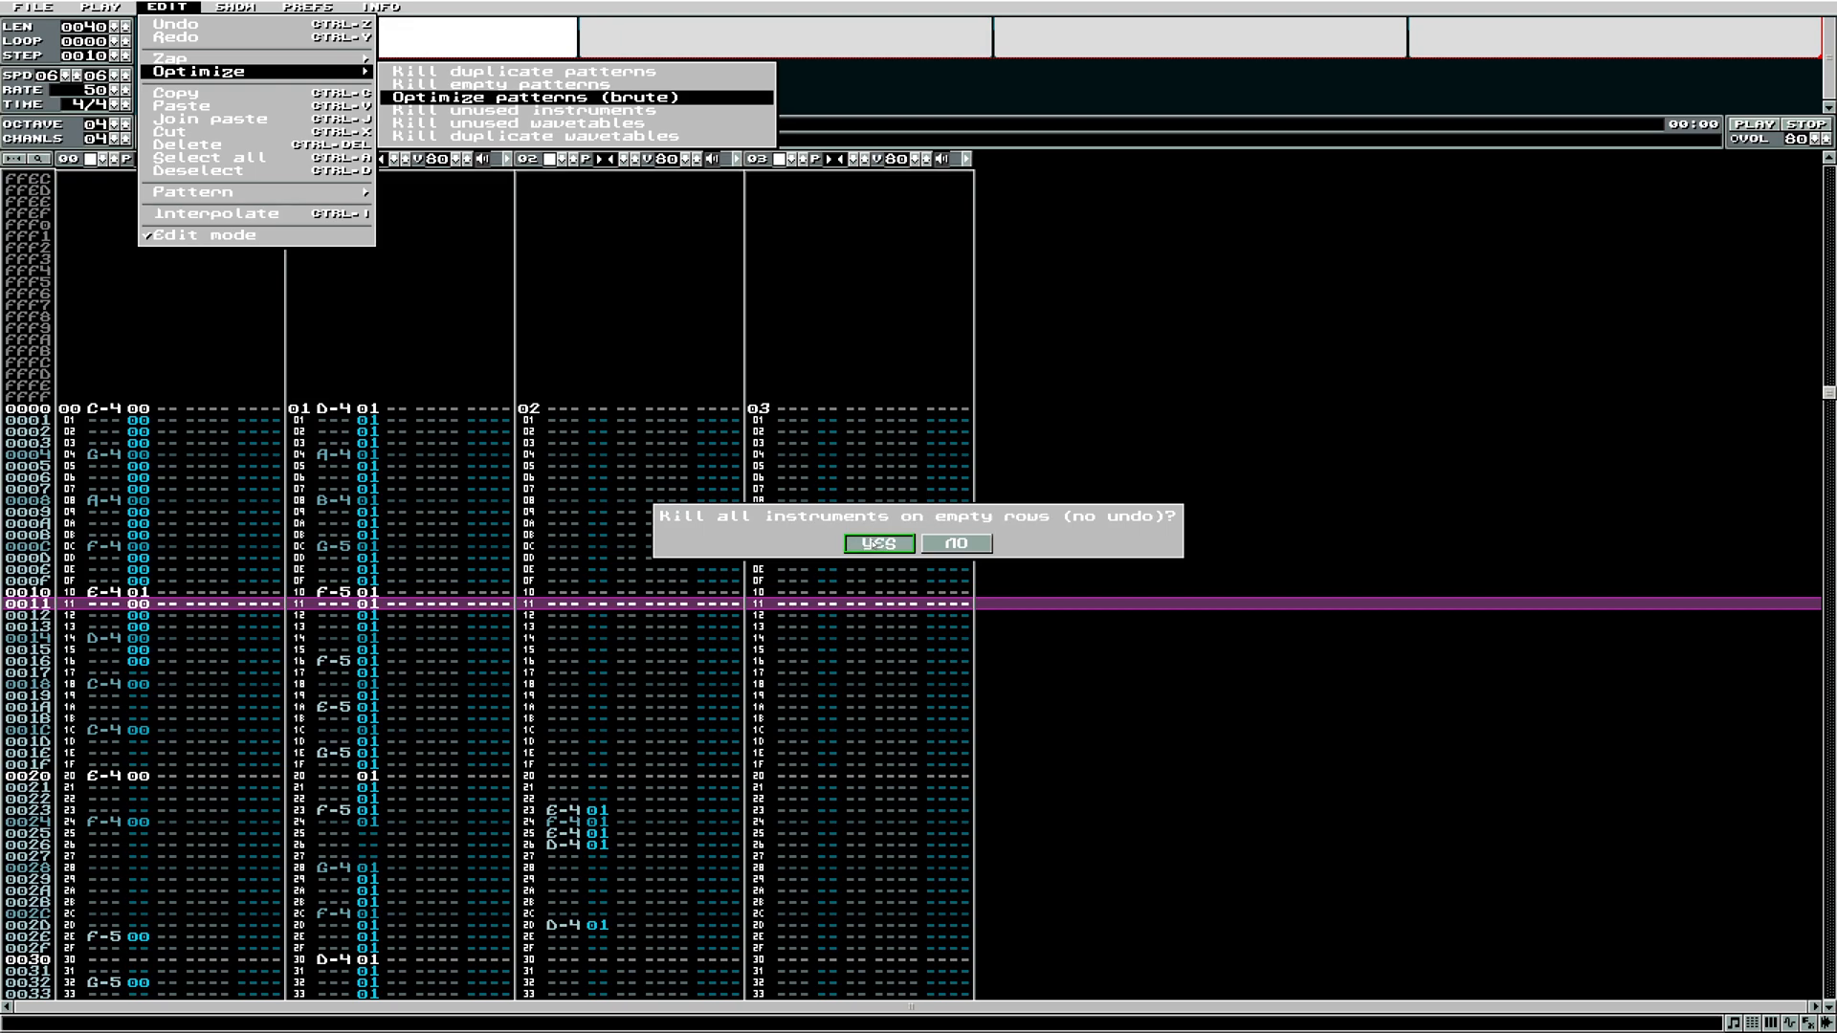
pyautogui.click(879, 544)
pyautogui.click(873, 537)
pyautogui.click(874, 537)
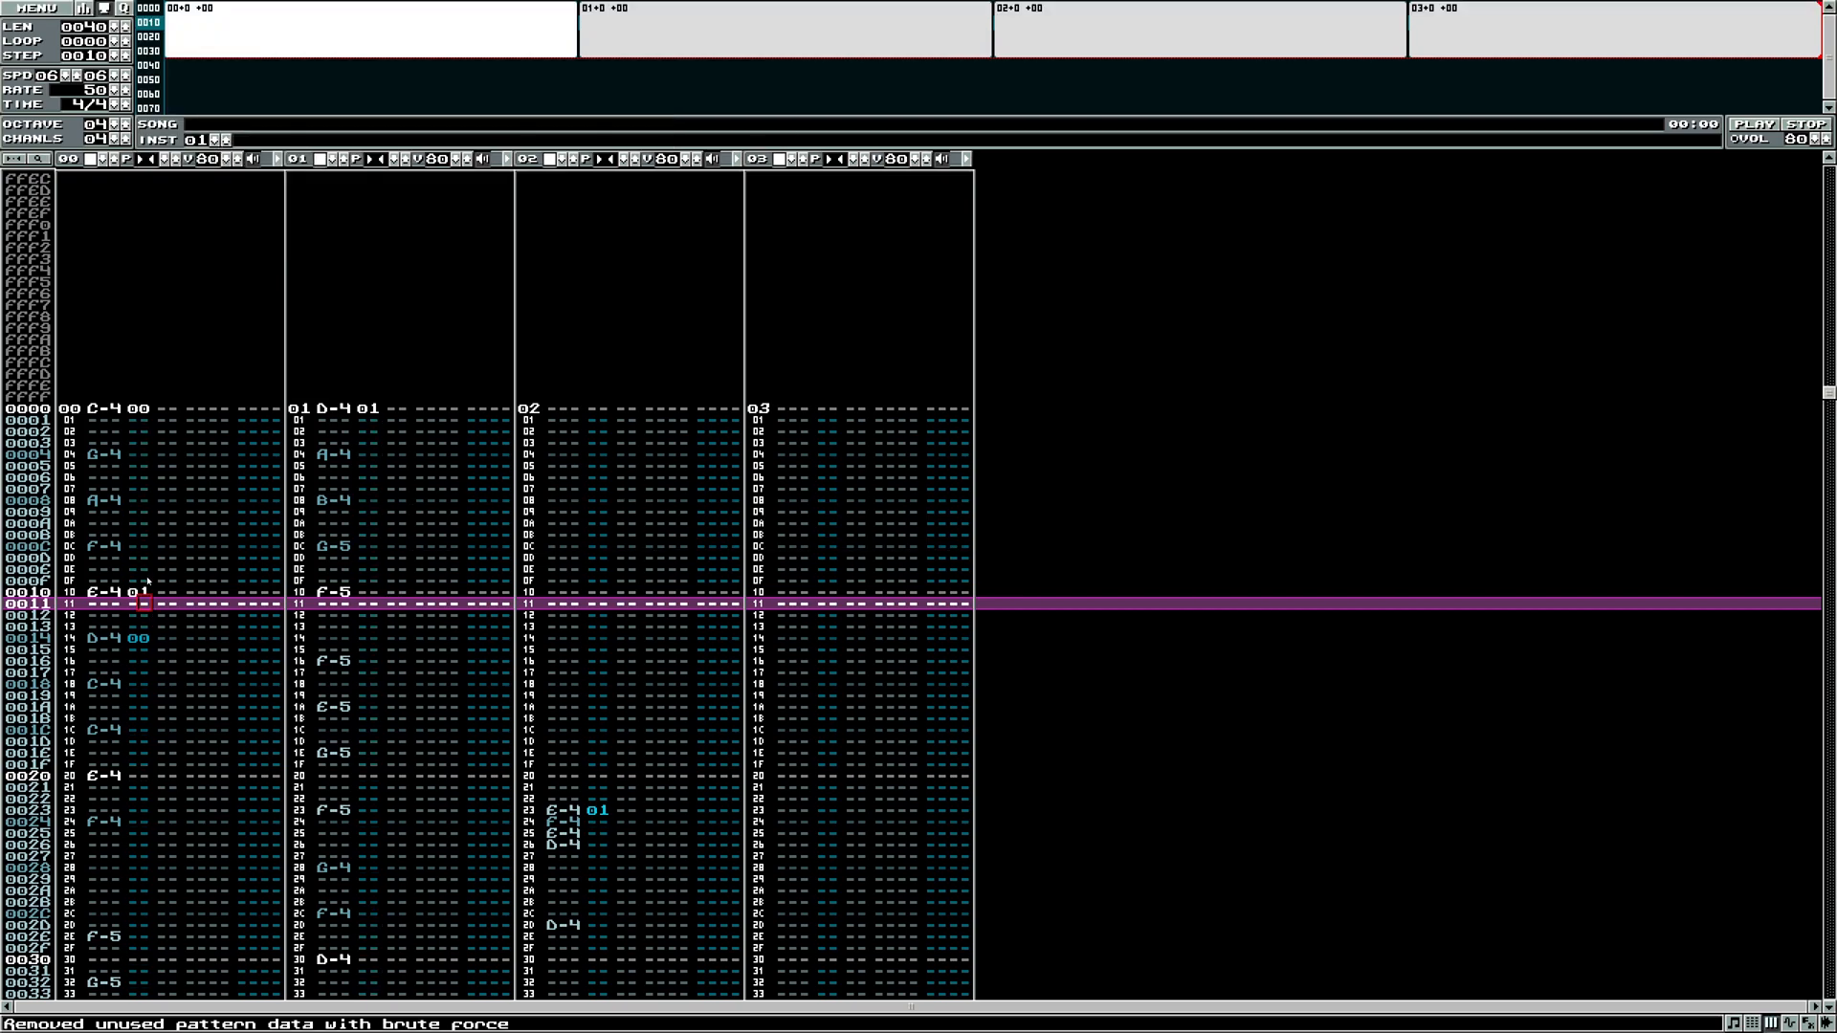
pyautogui.press('Up')
pyautogui.press('Left')
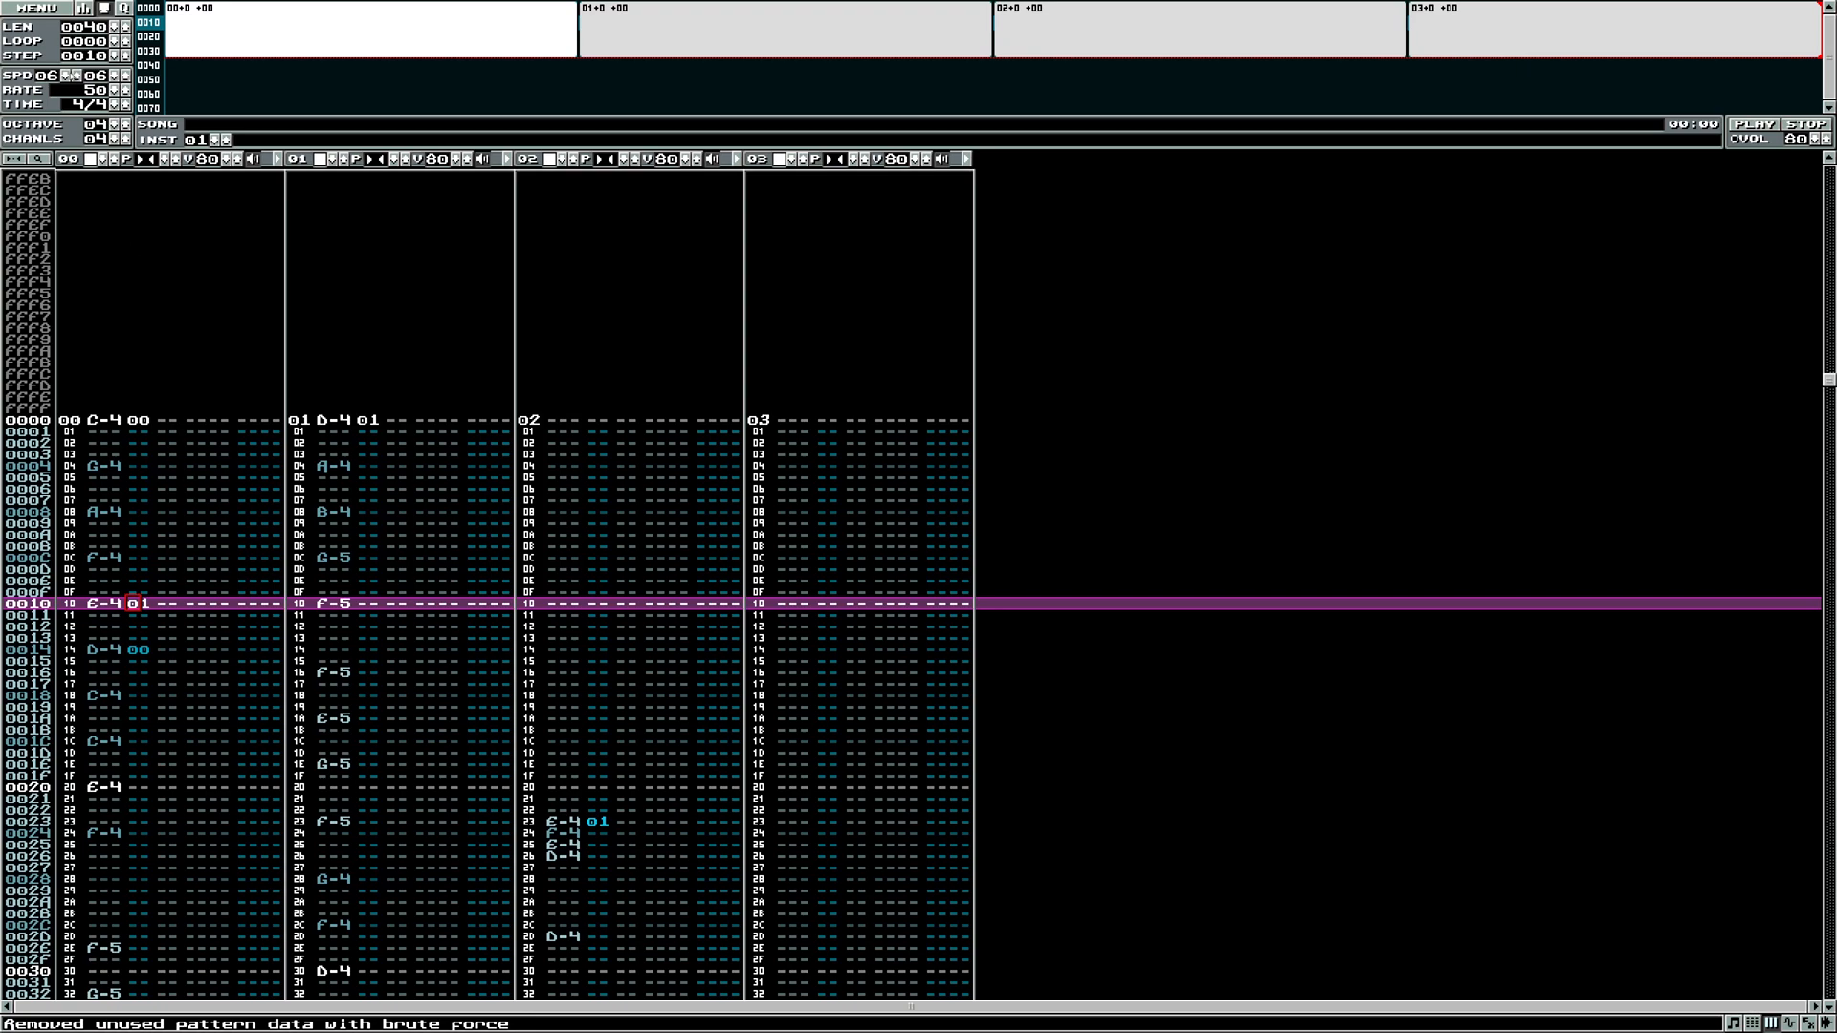
# - Reopen the song "test pattern optimize.kt" and move down channel 00's instrument column to row 0026
pyautogui.click(36, 8)
pyautogui.click(69, 37)
pyautogui.click(891, 545)
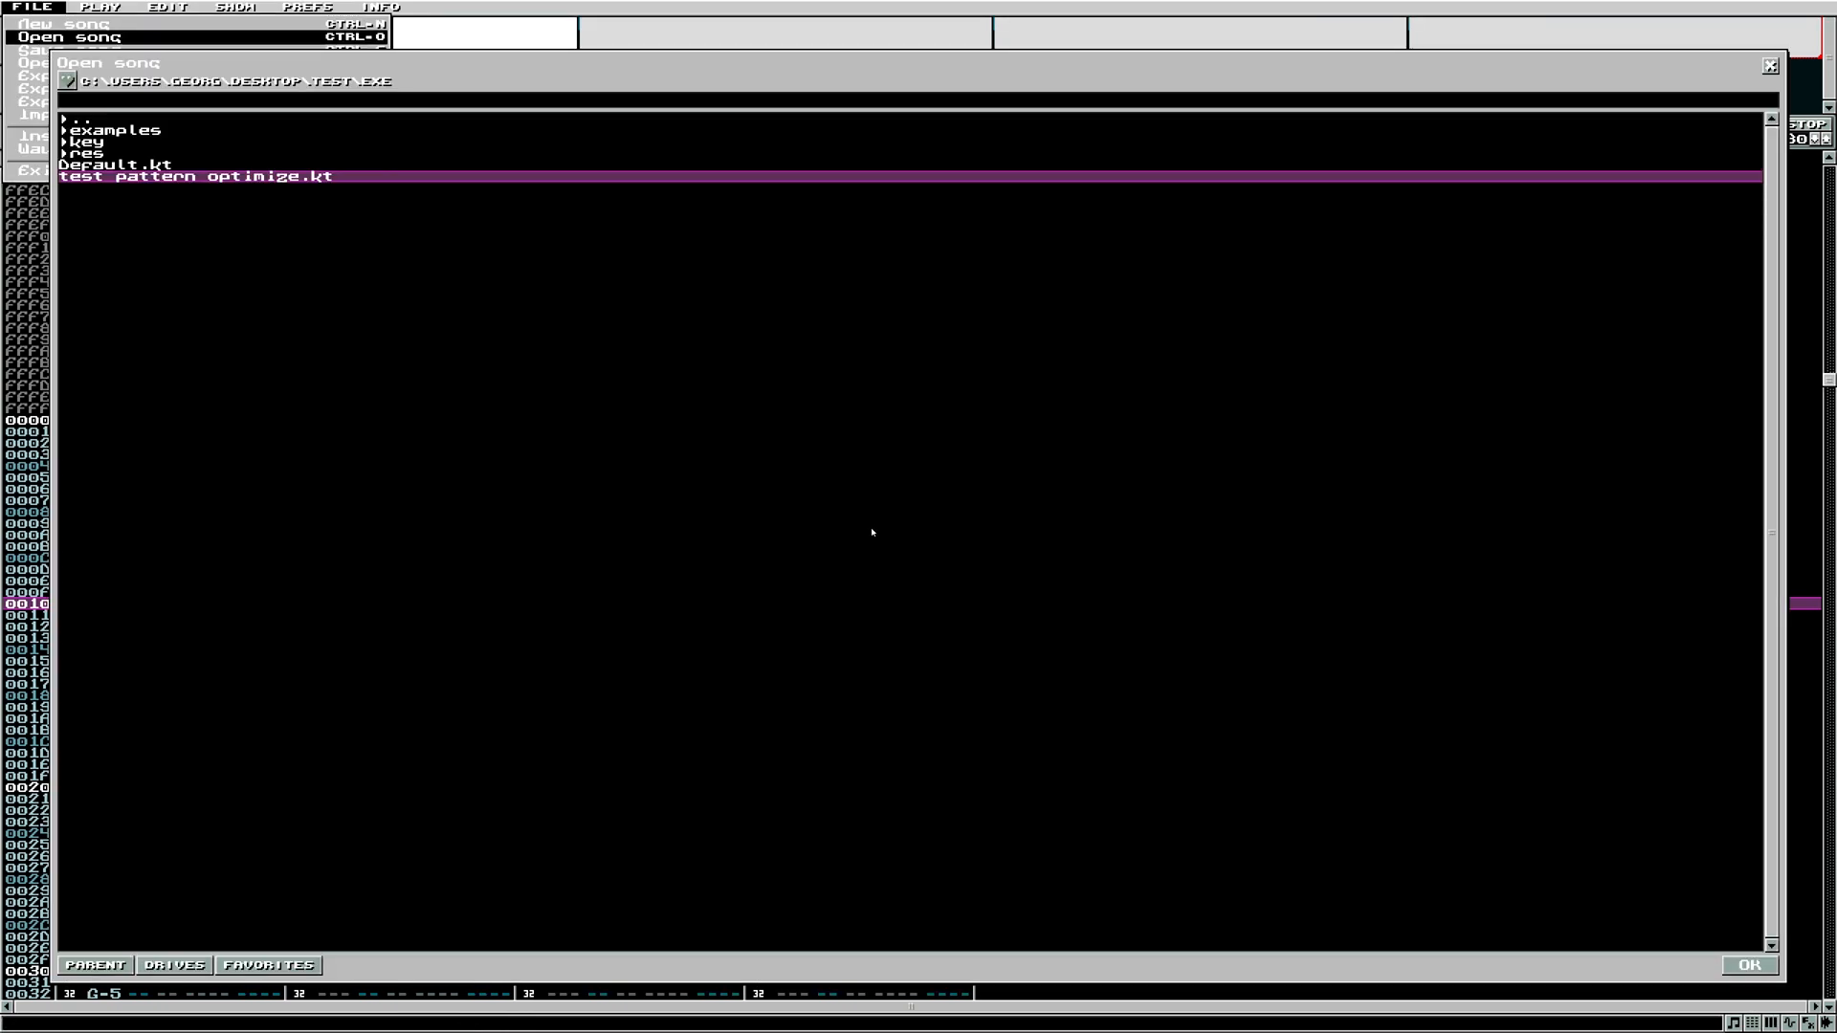
pyautogui.doubleClick(282, 176)
pyautogui.click(171, 647)
pyautogui.click(139, 644)
pyautogui.click(140, 644)
pyautogui.click(140, 644)
pyautogui.click(140, 644)
pyautogui.click(139, 644)
pyautogui.click(140, 646)
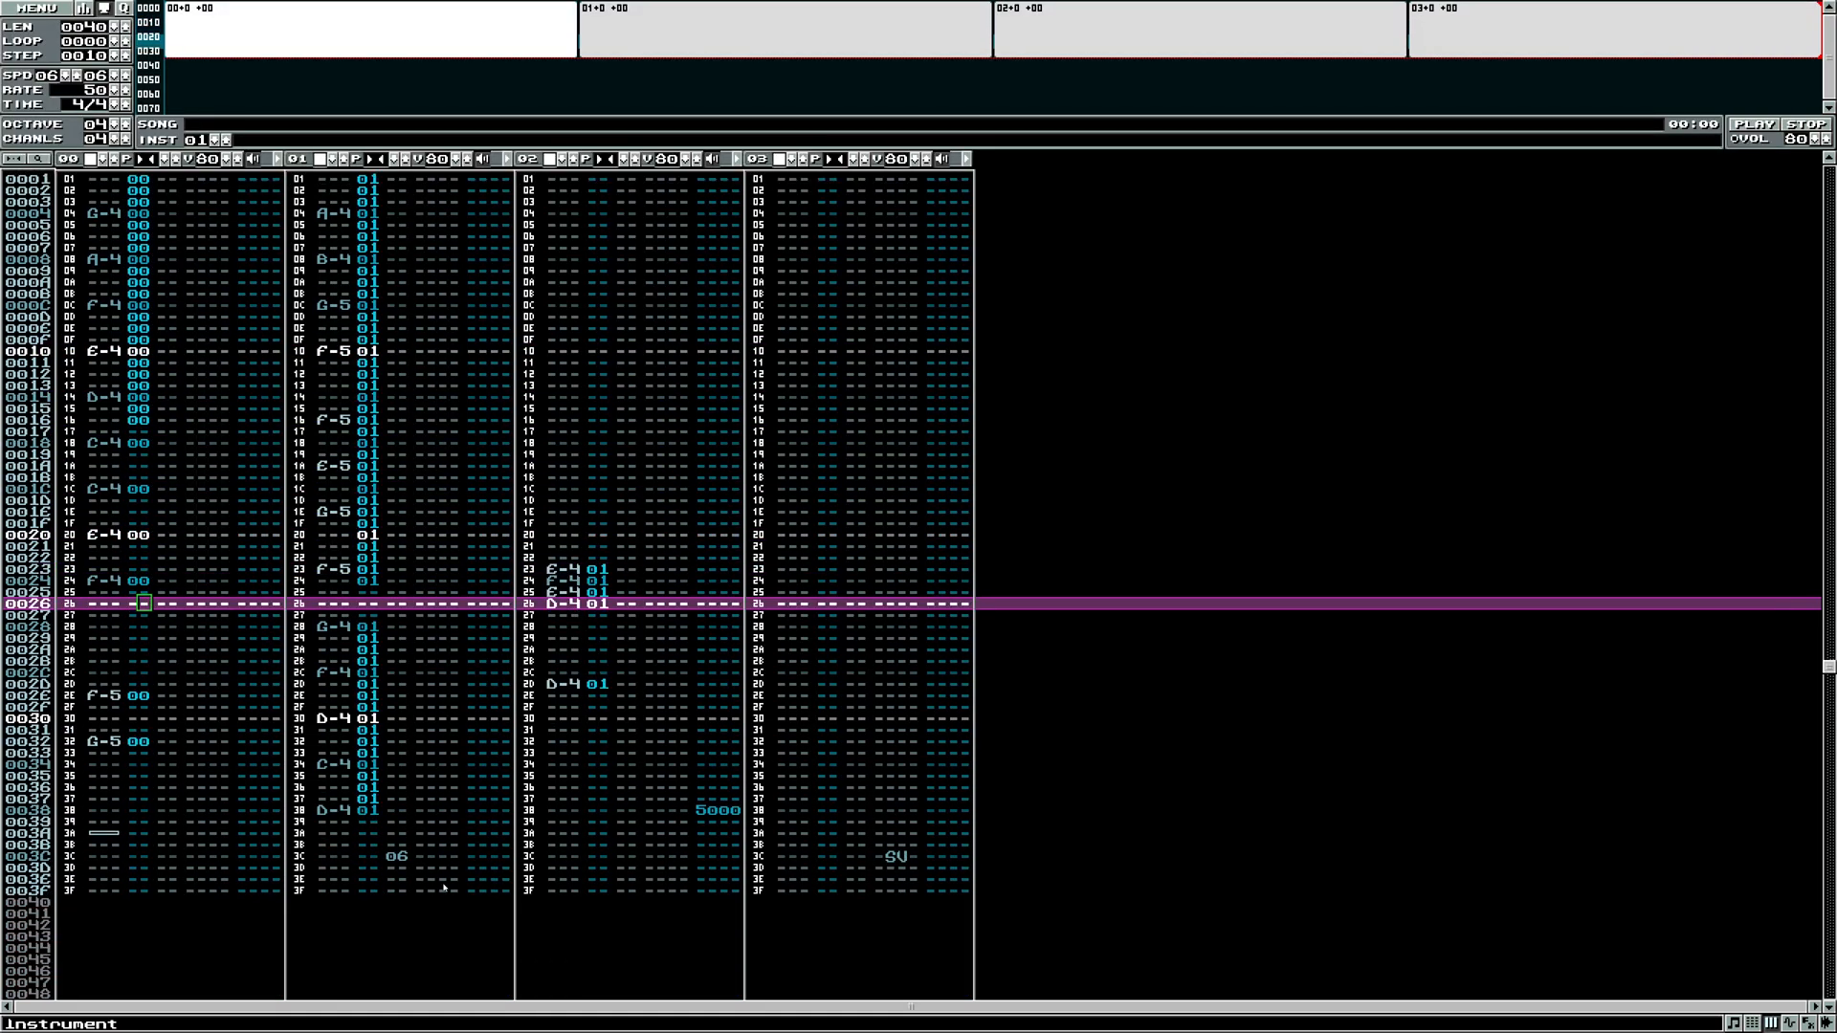
# - Examine the last used entry of each of the four channels and turn on edit mode
pyautogui.click(104, 833)
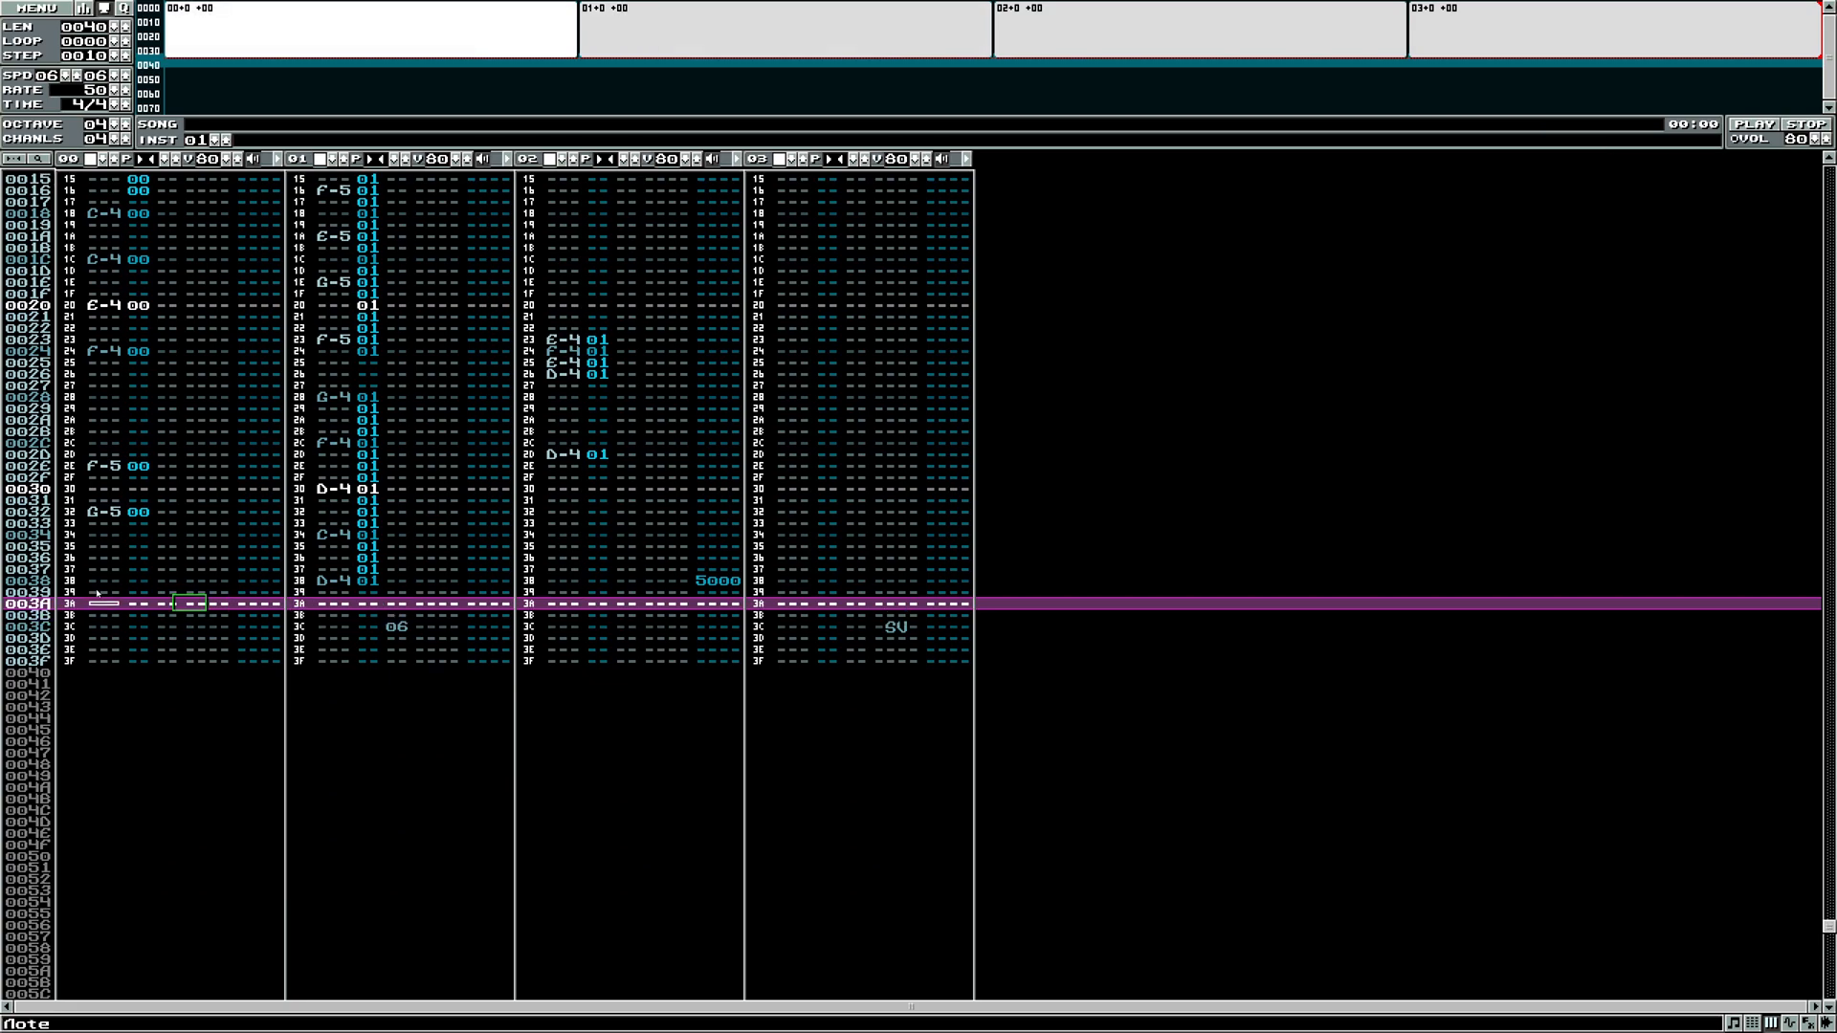
pyautogui.click(398, 629)
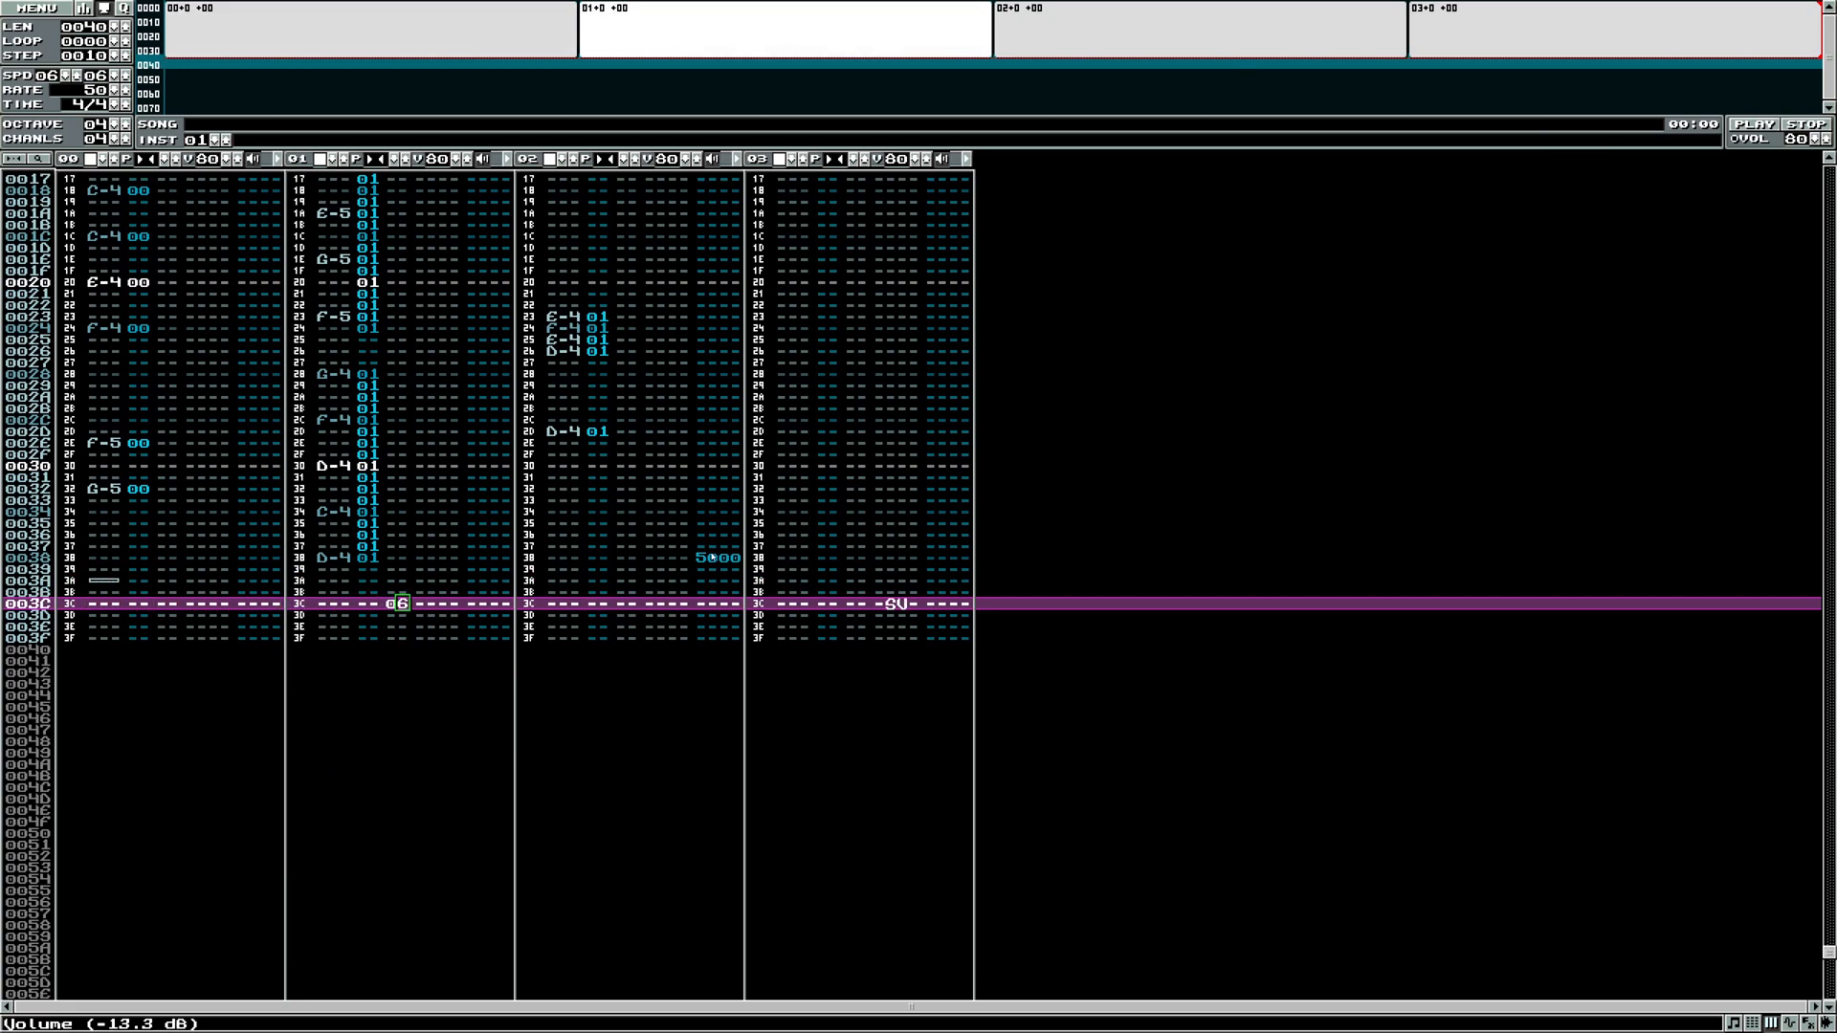
pyautogui.click(704, 560)
pyautogui.click(892, 650)
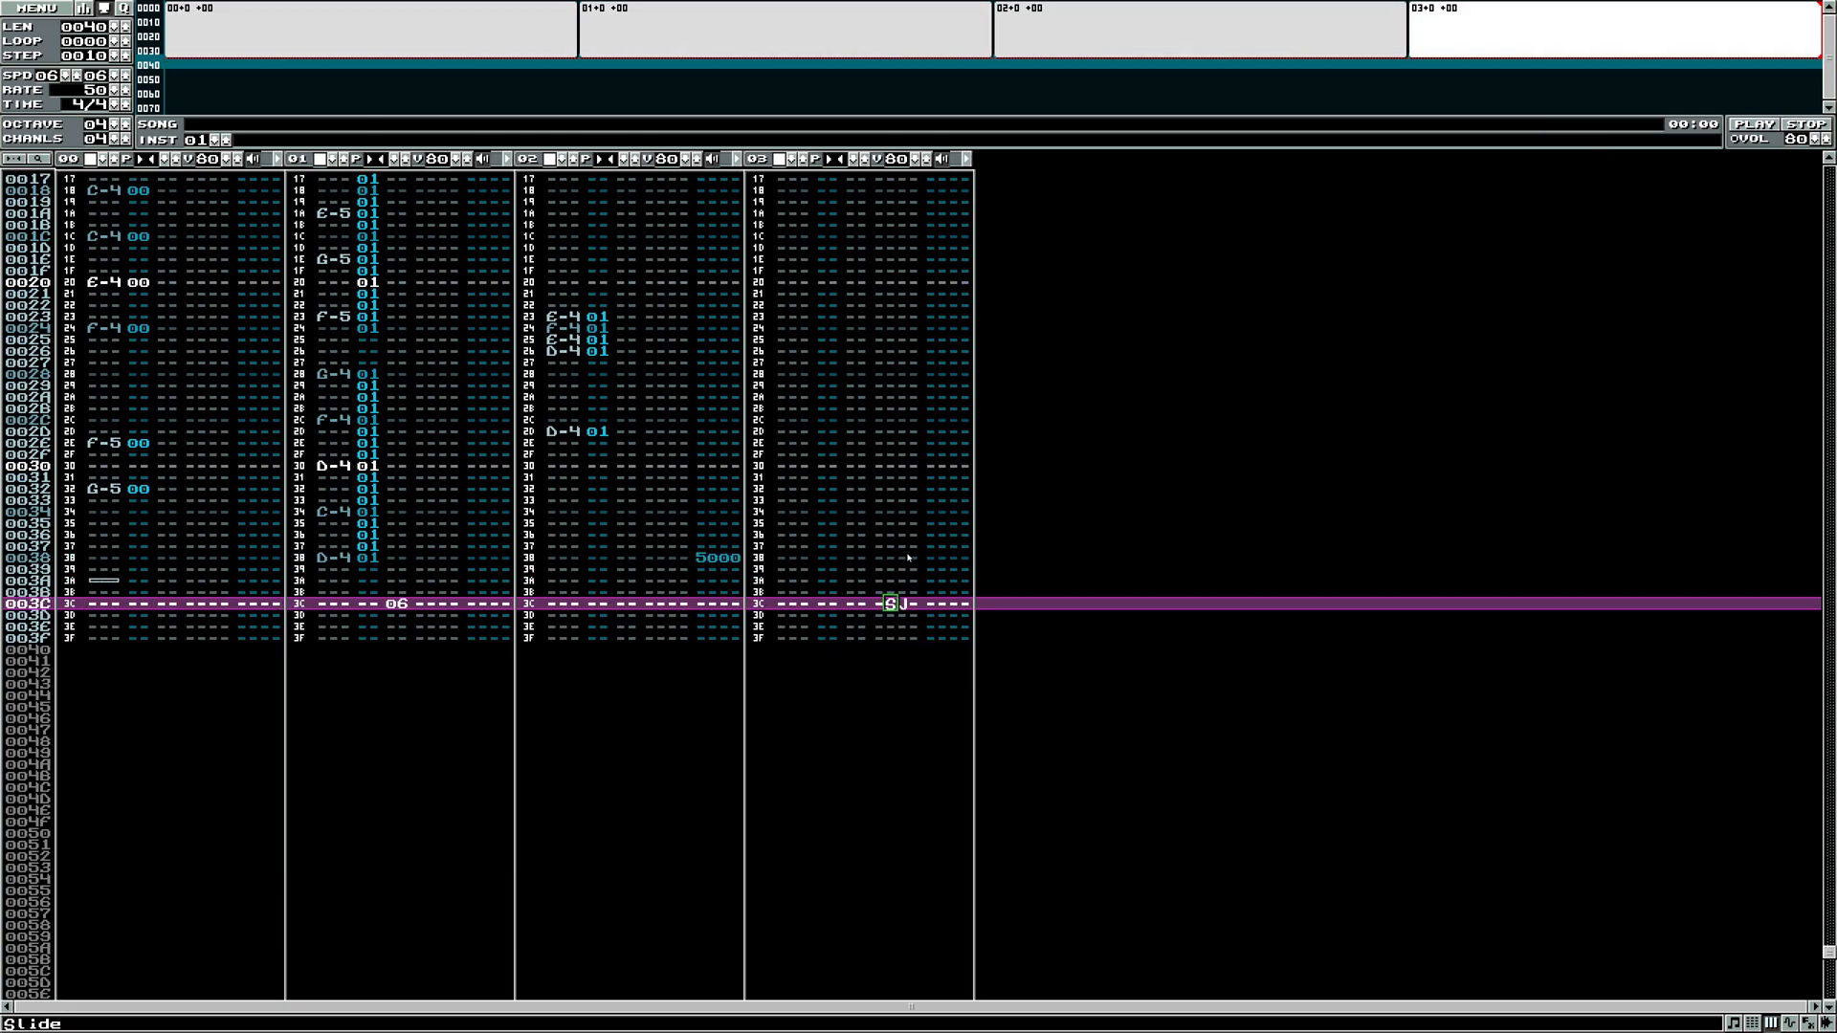
pyautogui.click(793, 607)
pyautogui.press('space')
pyautogui.click(340, 615)
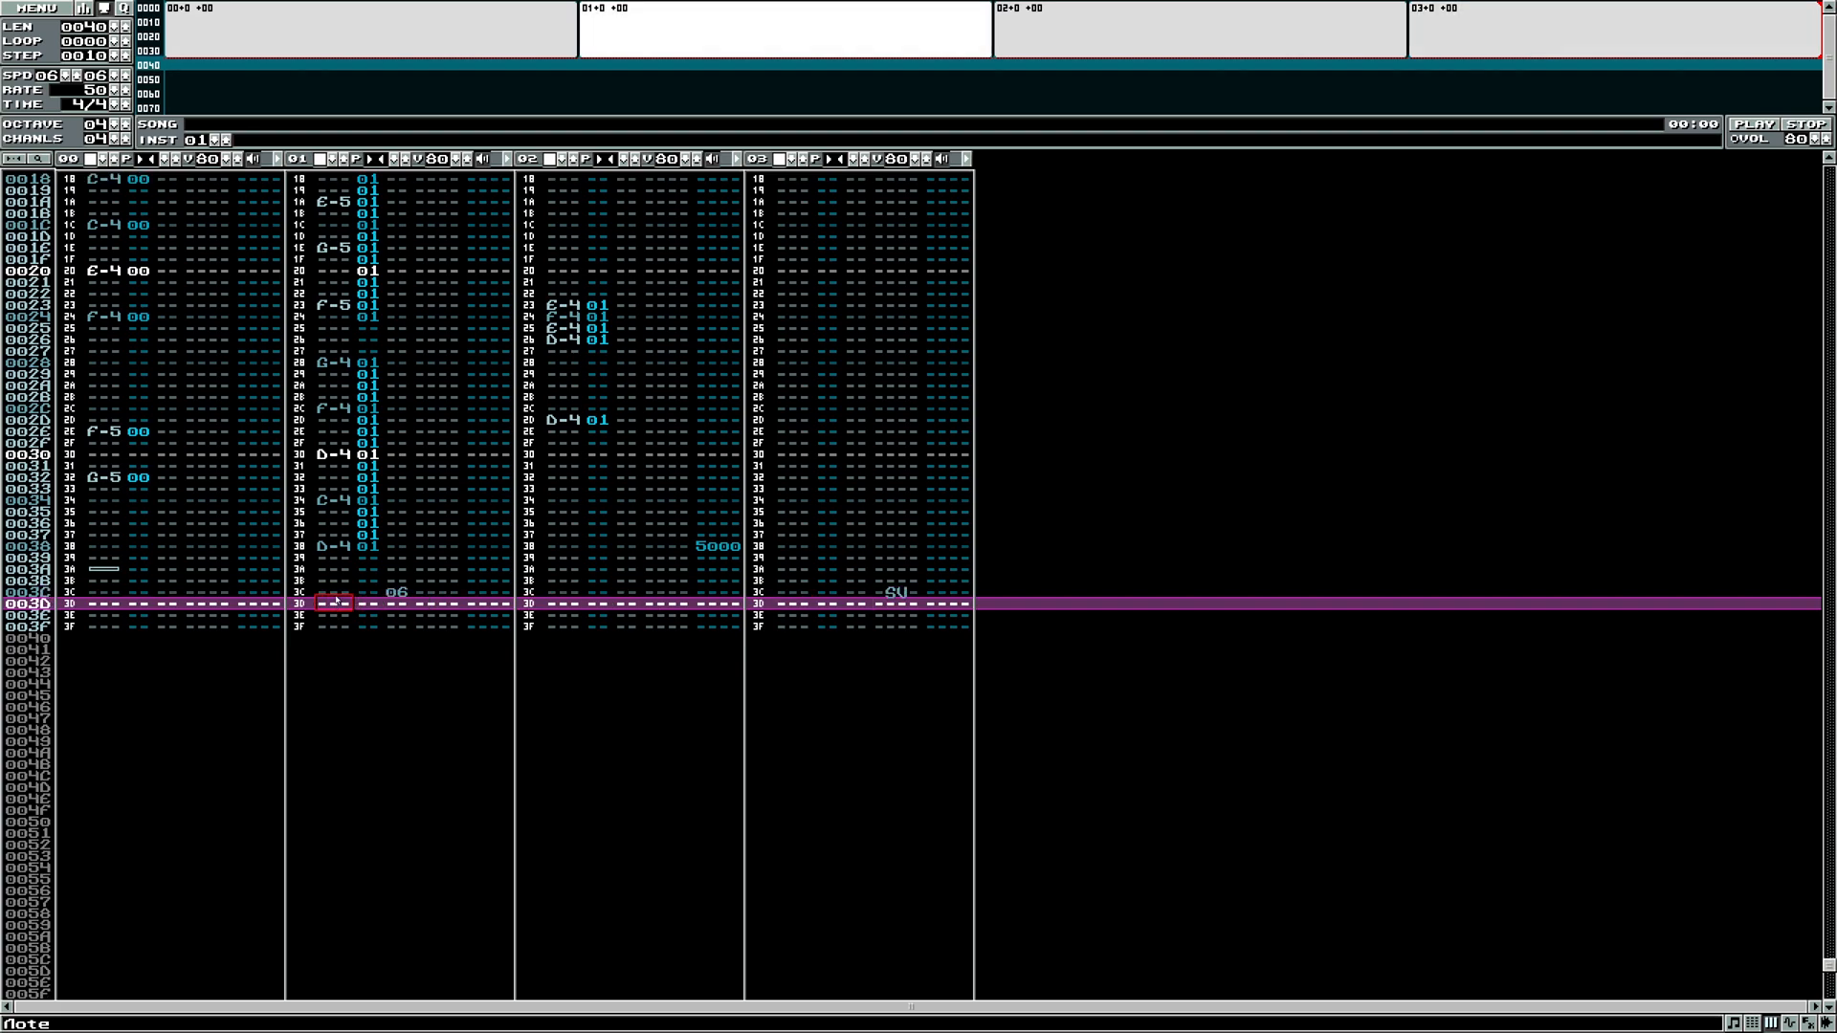
pyautogui.press('Up')
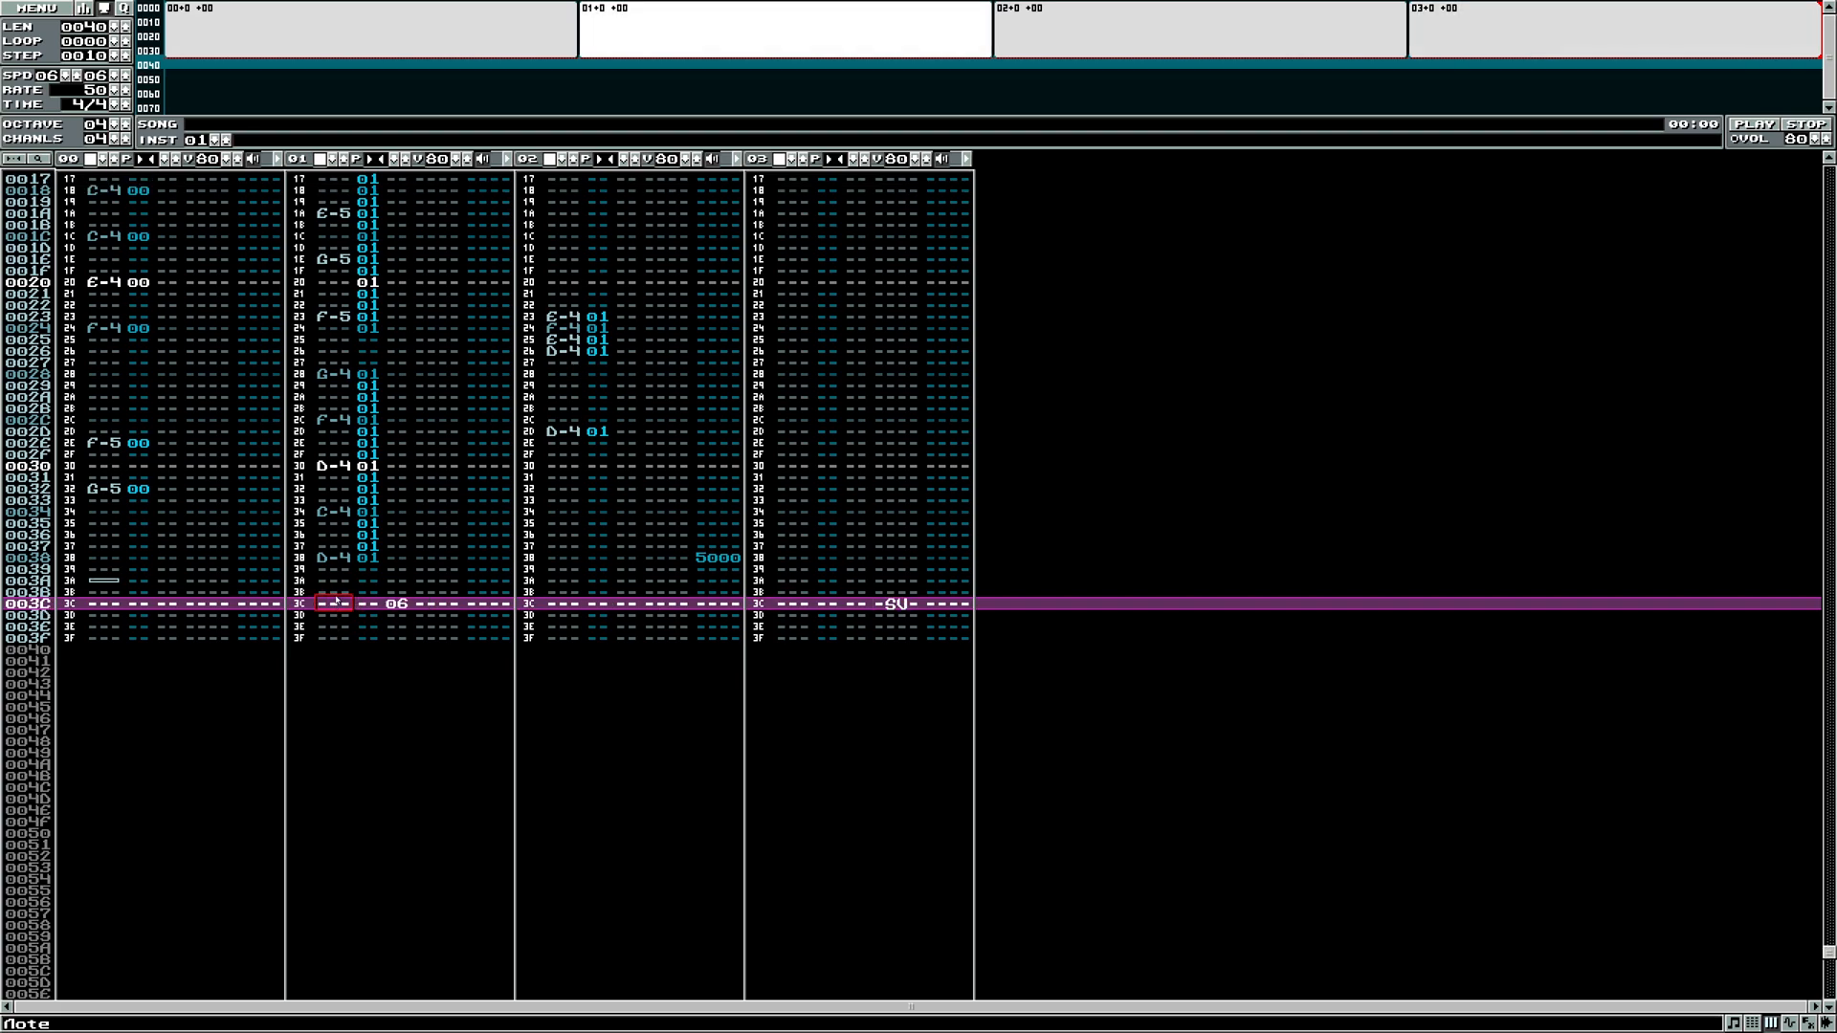
pyautogui.click(794, 603)
# - Run the brute pattern optimization, accepting both instrument removals and the shrinking of patterns without a SKIP_PATTERN command
pyautogui.click(36, 10)
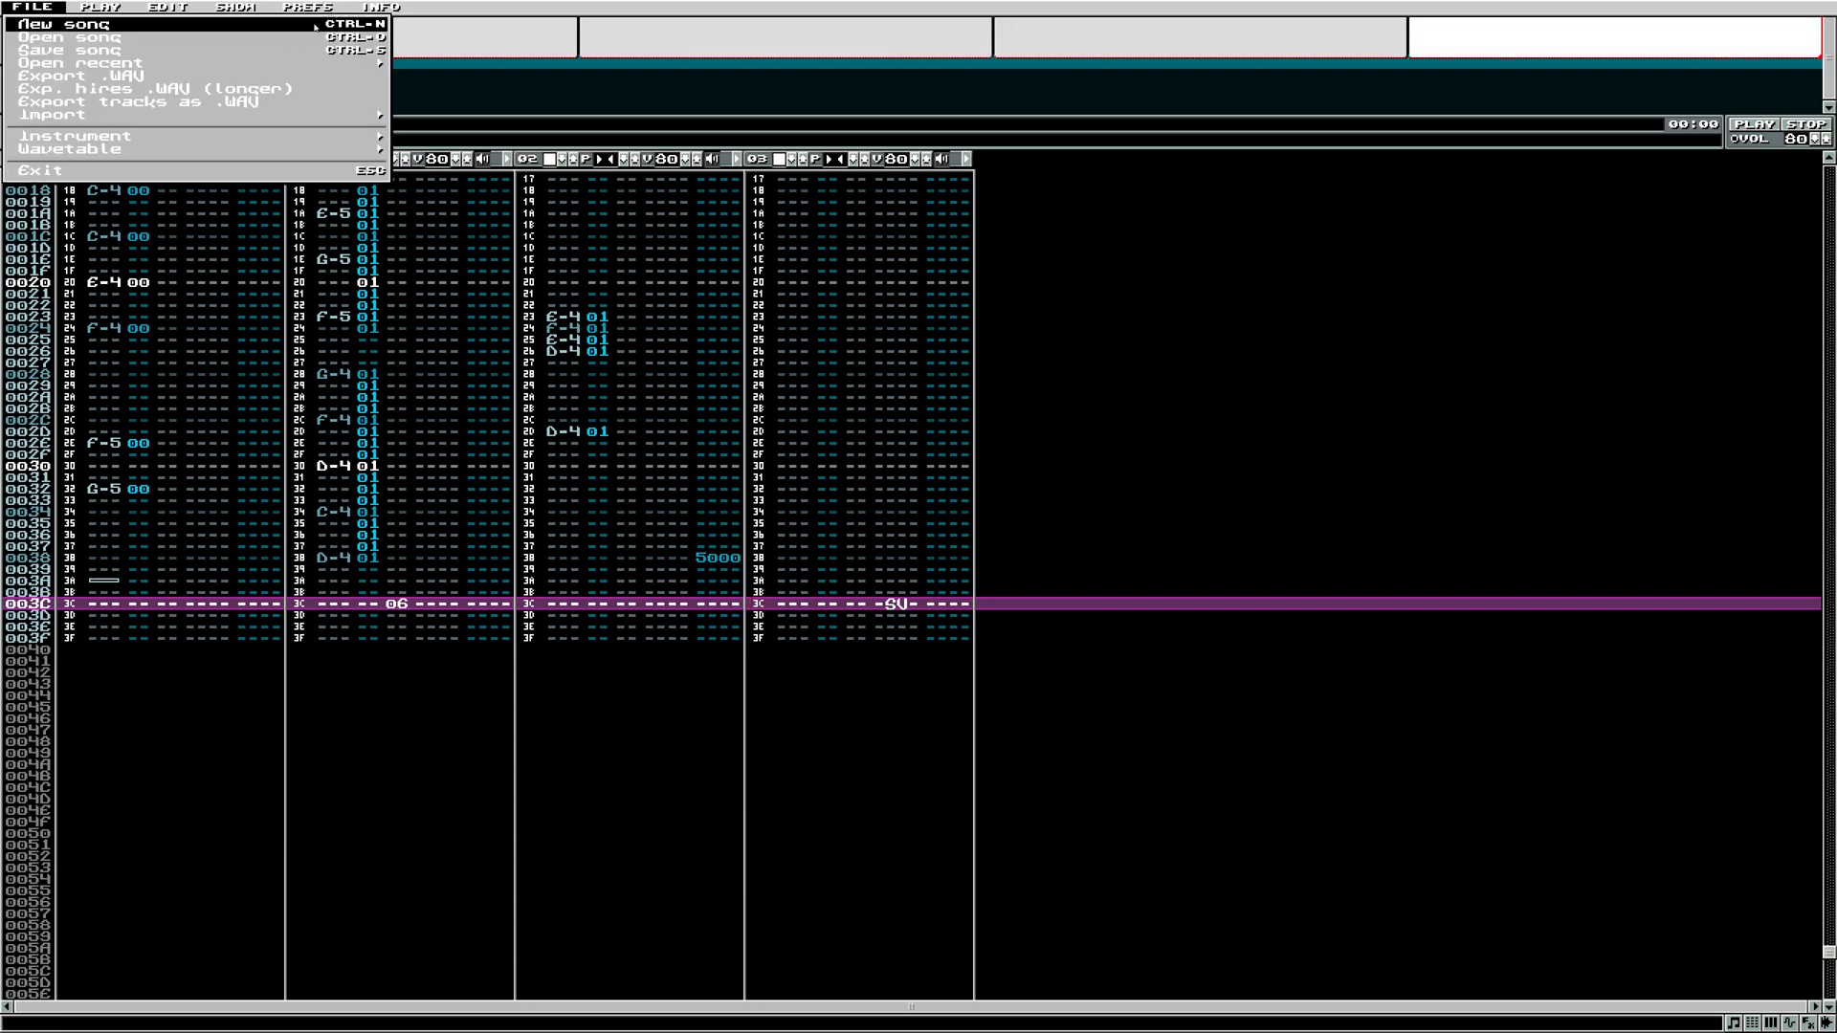
pyautogui.moveTo(168, 6)
pyautogui.moveTo(199, 72)
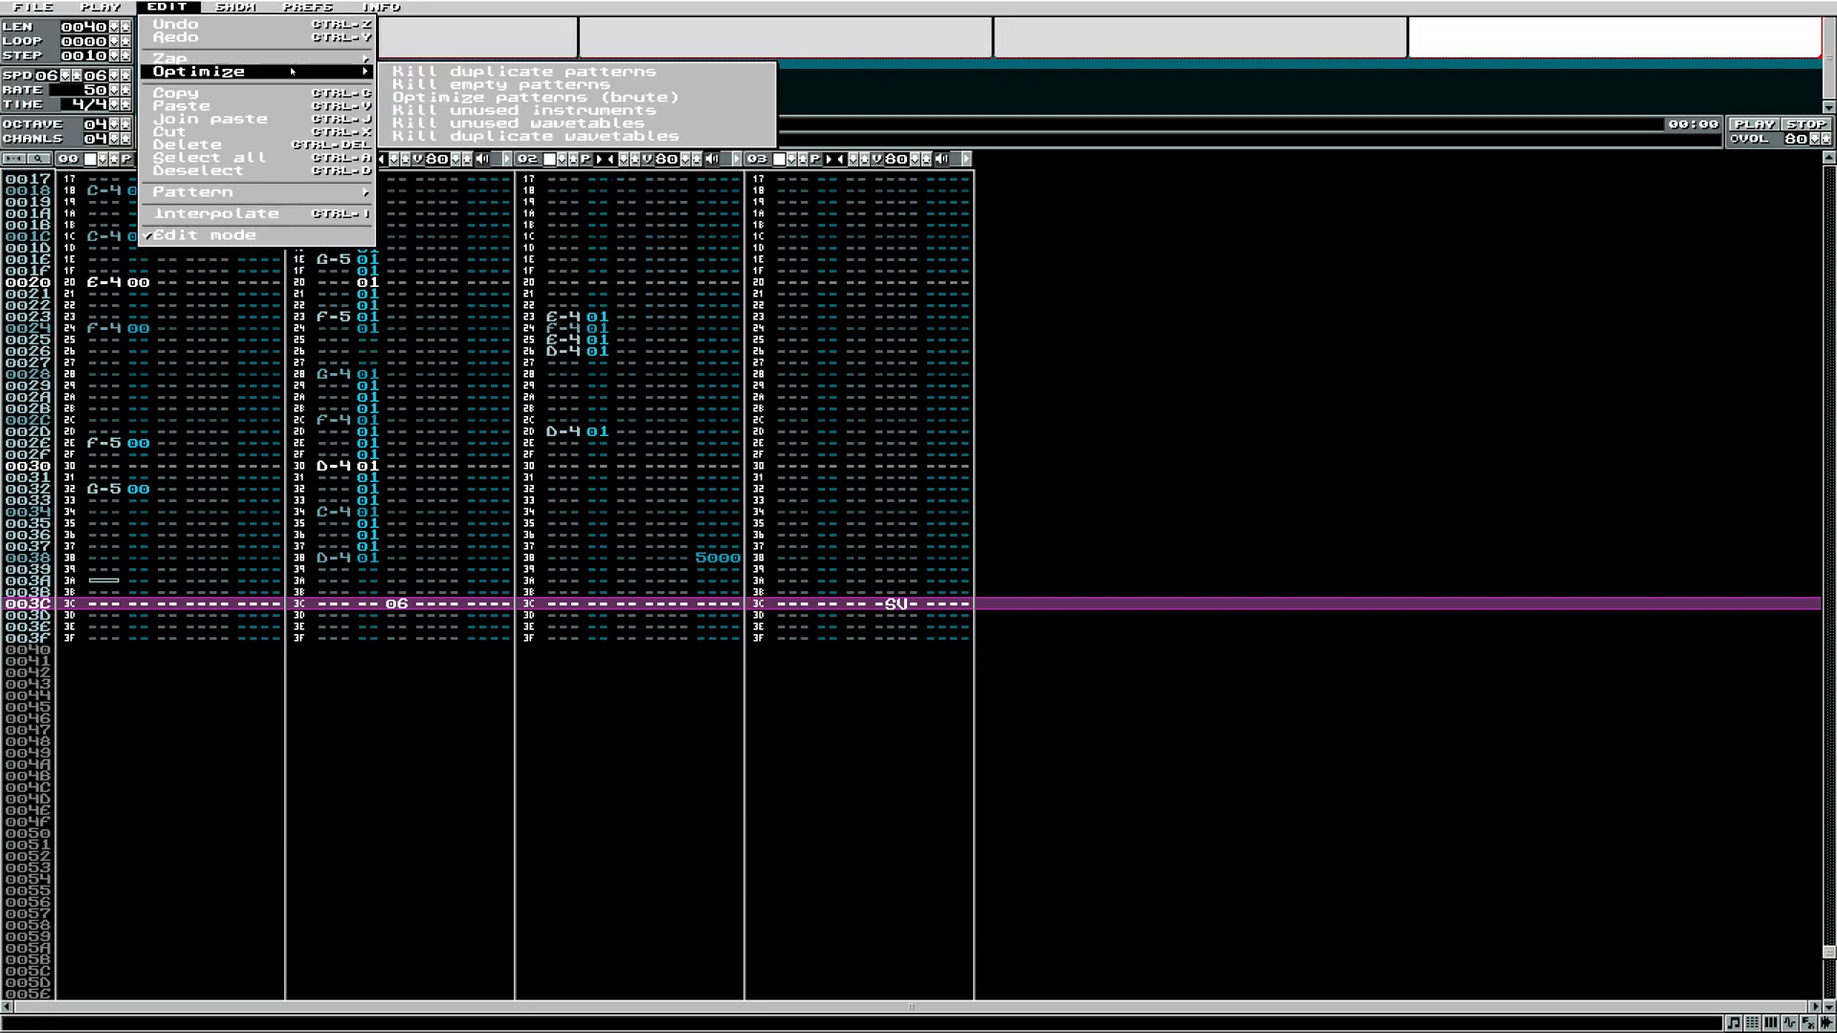
pyautogui.click(535, 96)
pyautogui.click(884, 545)
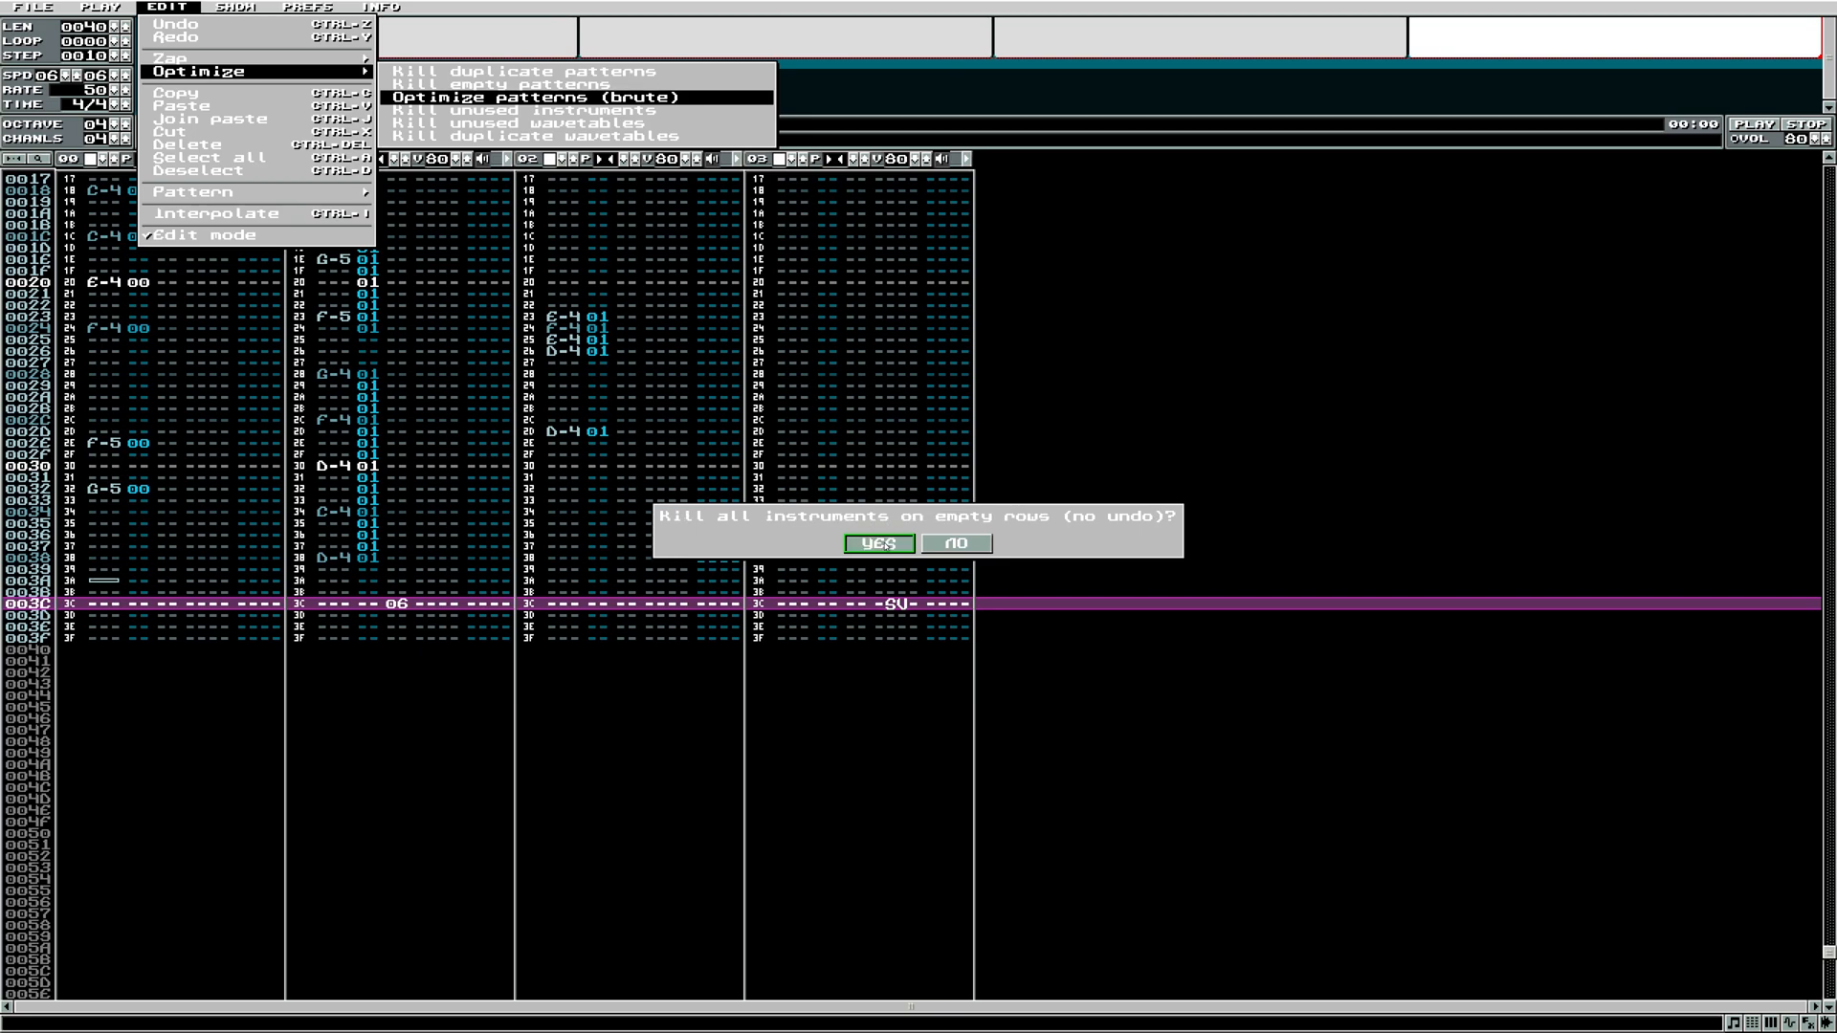
pyautogui.click(885, 546)
pyautogui.click(885, 546)
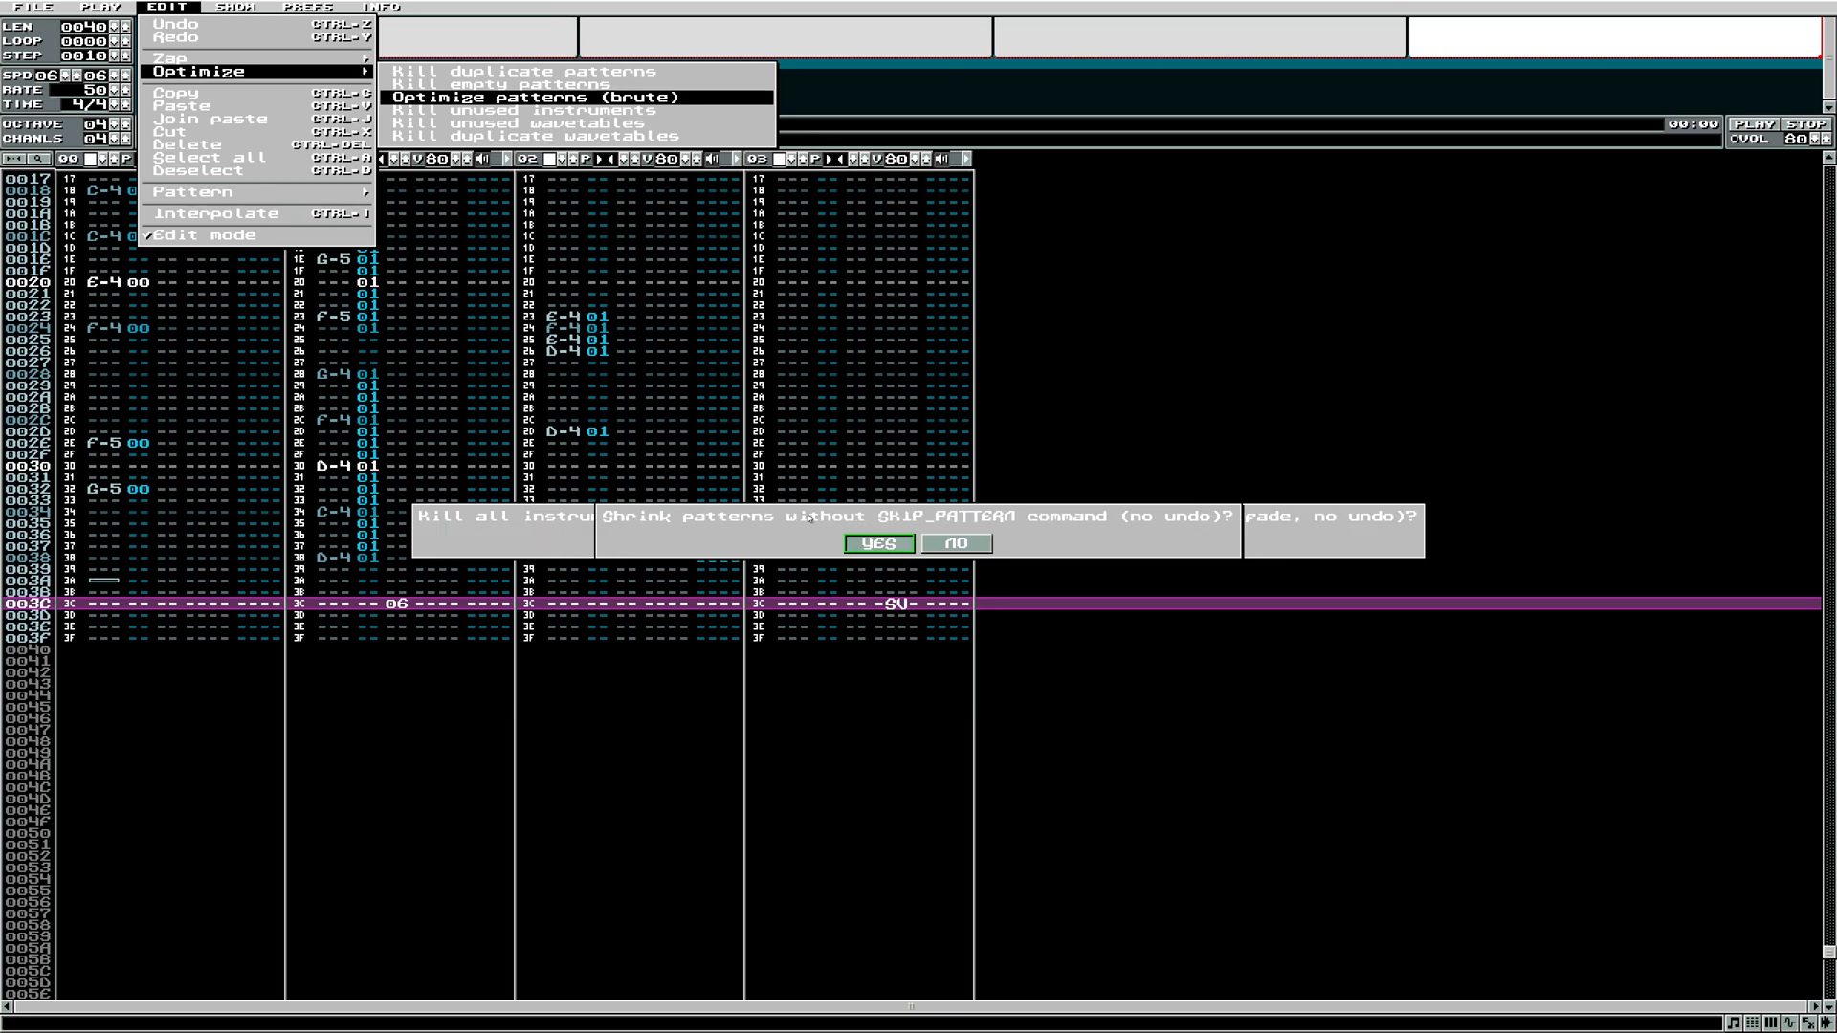
pyautogui.click(870, 547)
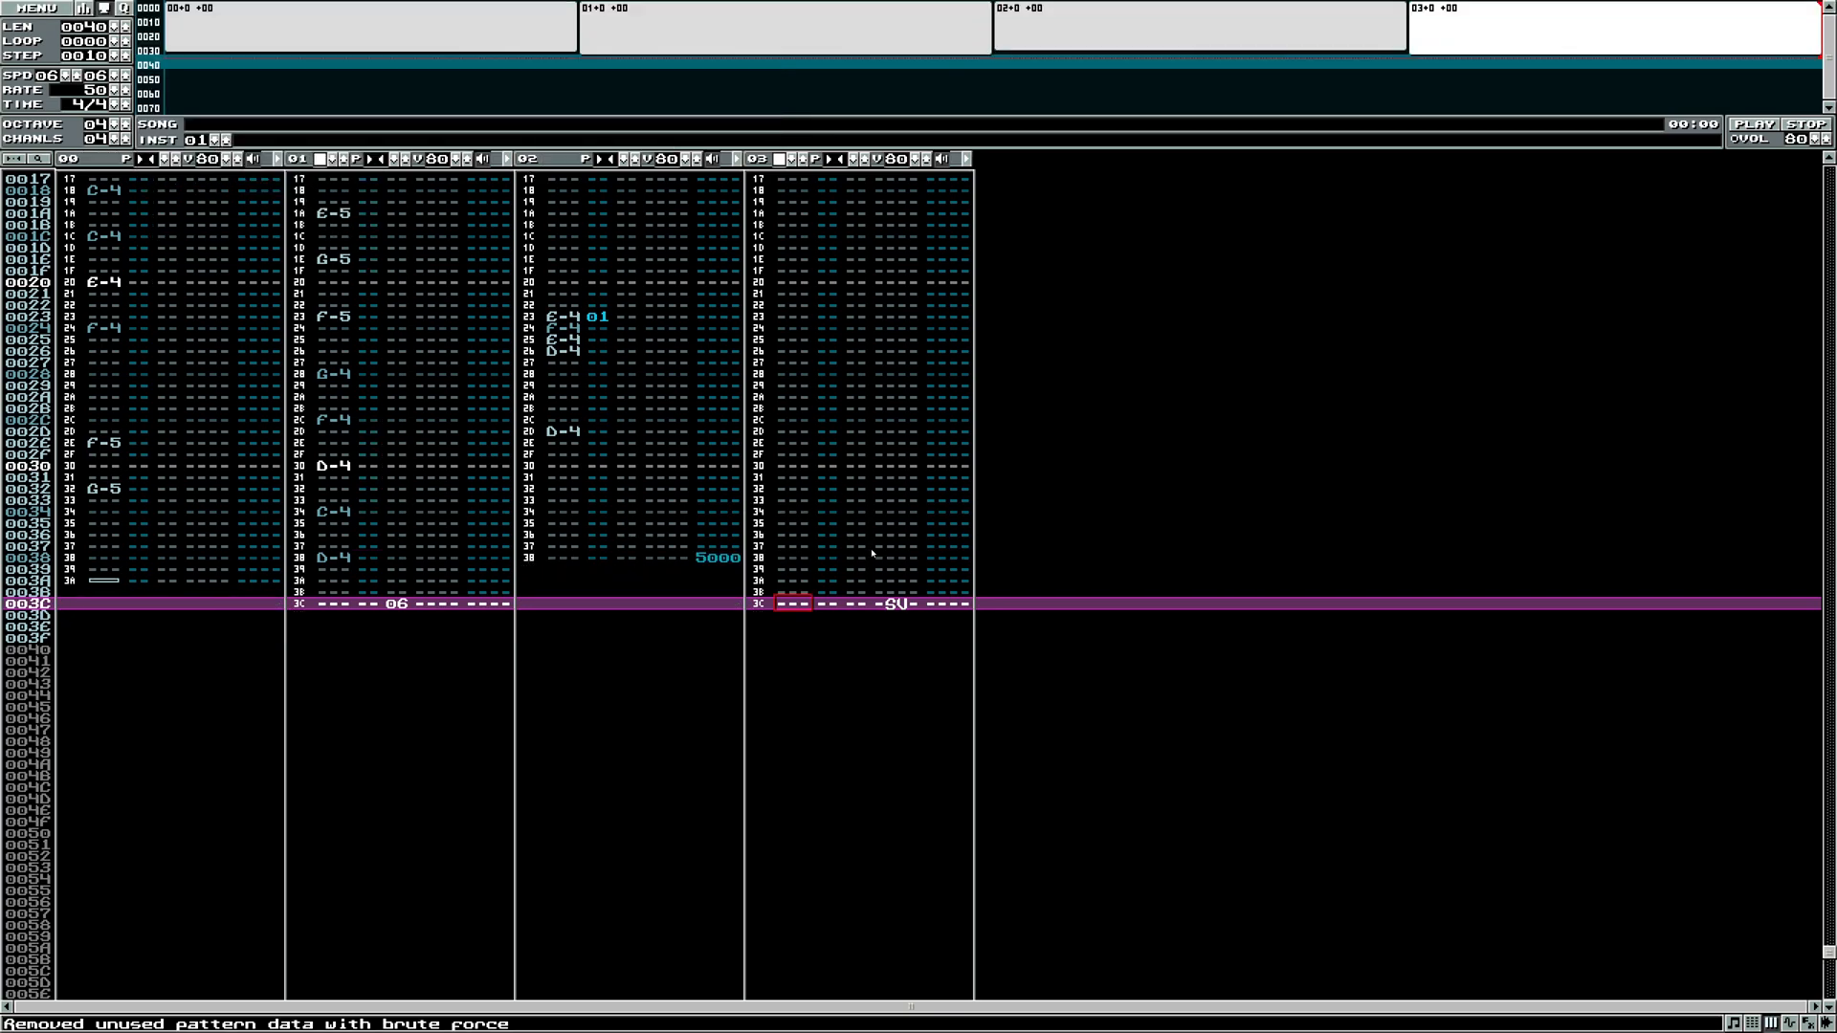
# - Check where the patterns now end in channels 00, 01 and 02
pyautogui.click(334, 604)
pyautogui.click(117, 581)
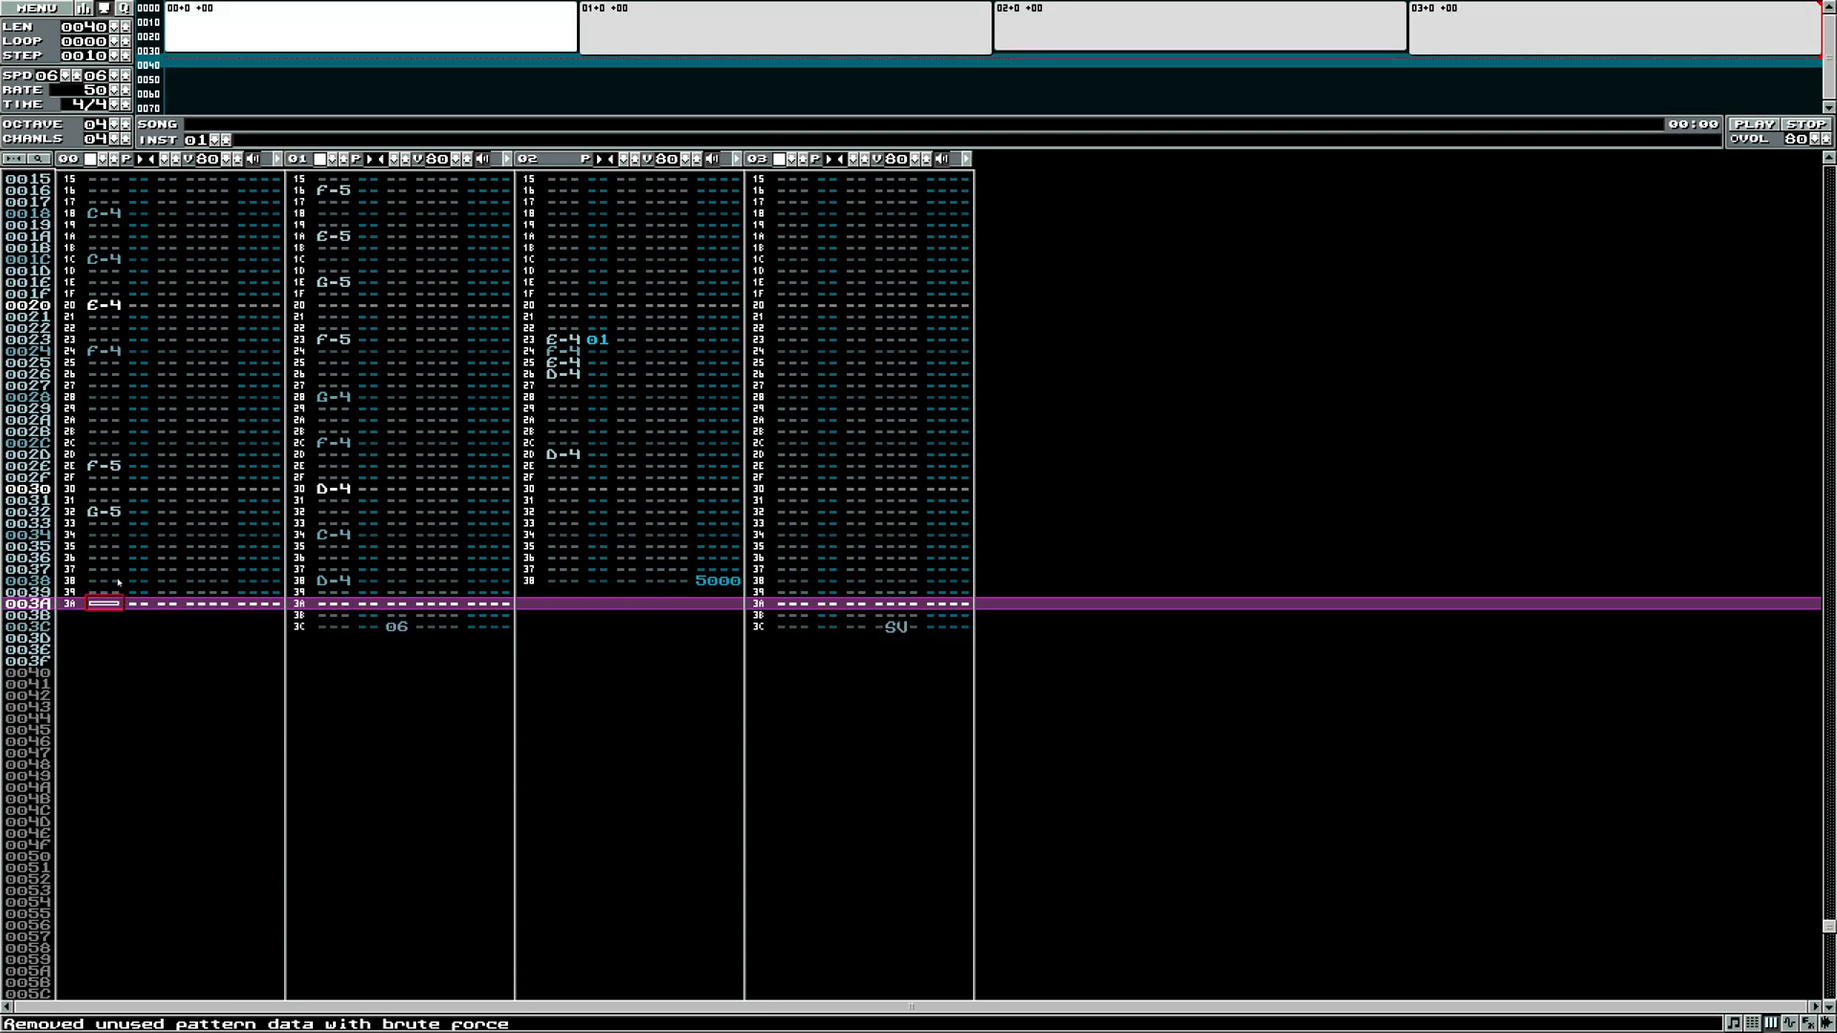
pyautogui.click(393, 627)
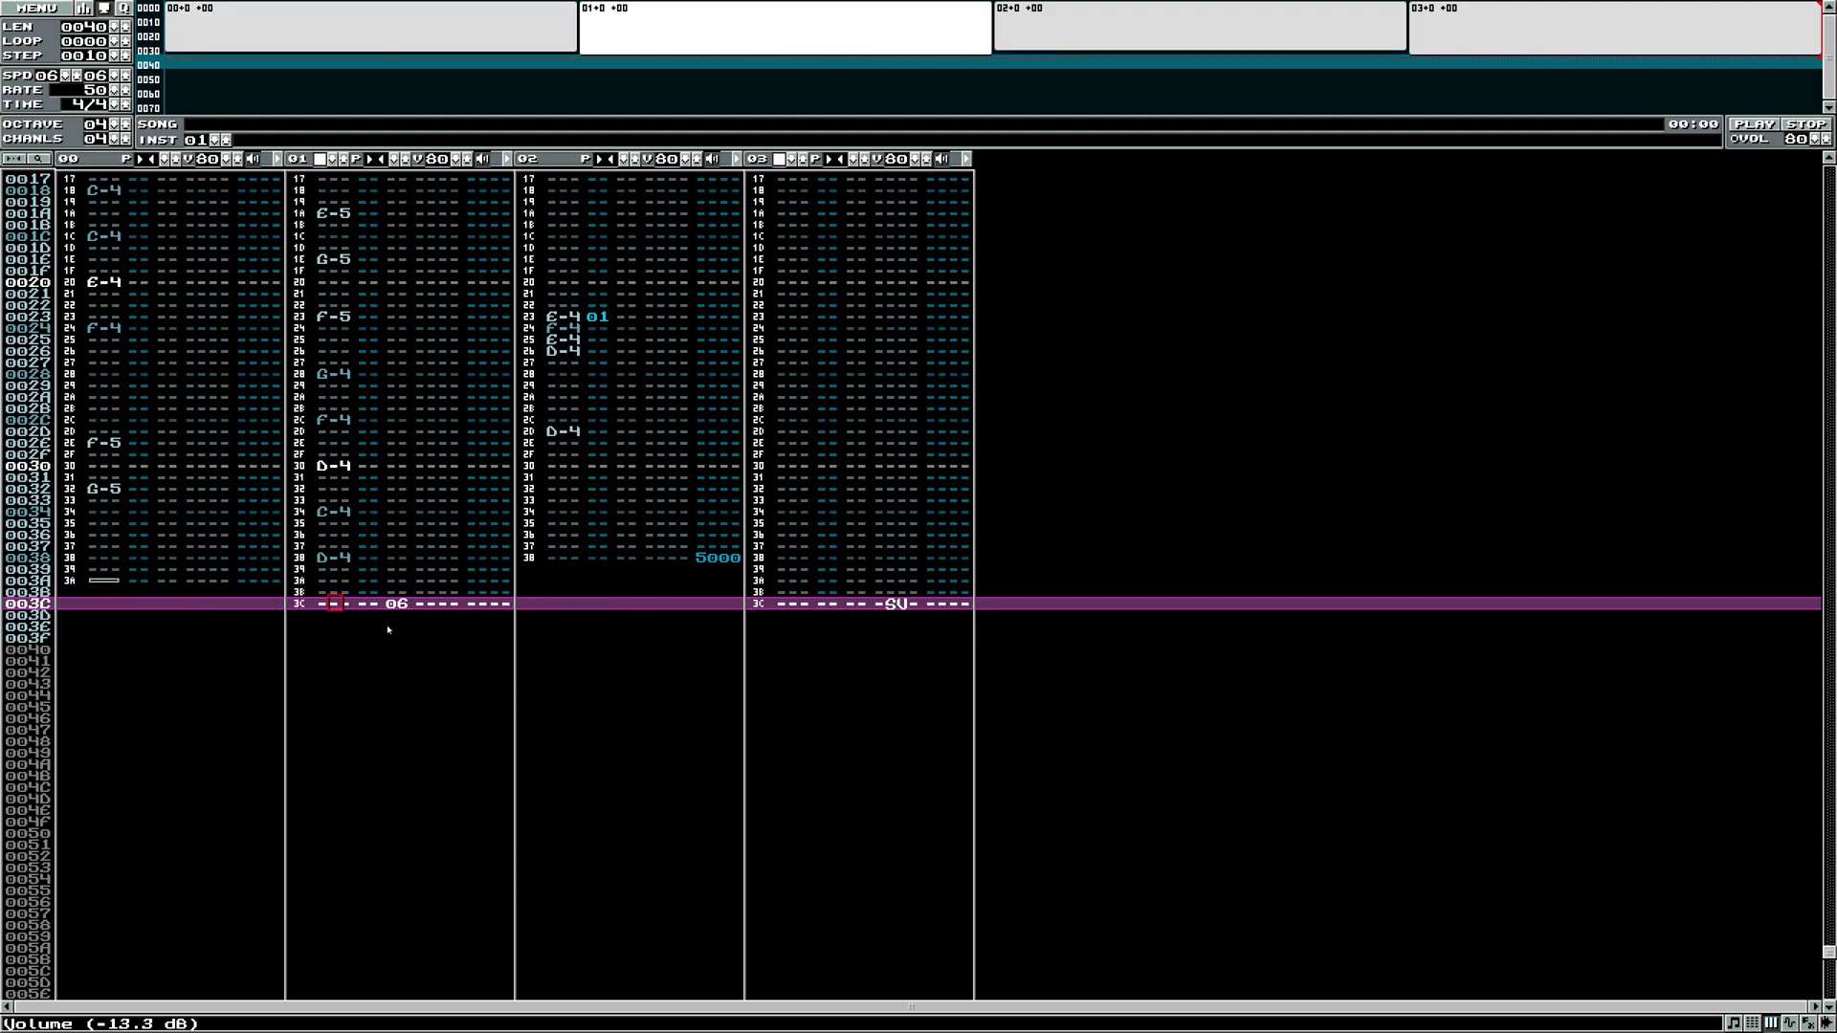
pyautogui.click(687, 558)
pyautogui.press('Right')
pyautogui.press('Right')
# - Show additional command columns in channel 02, move through them, and reduce the channel to a single command column
pyautogui.click(736, 159)
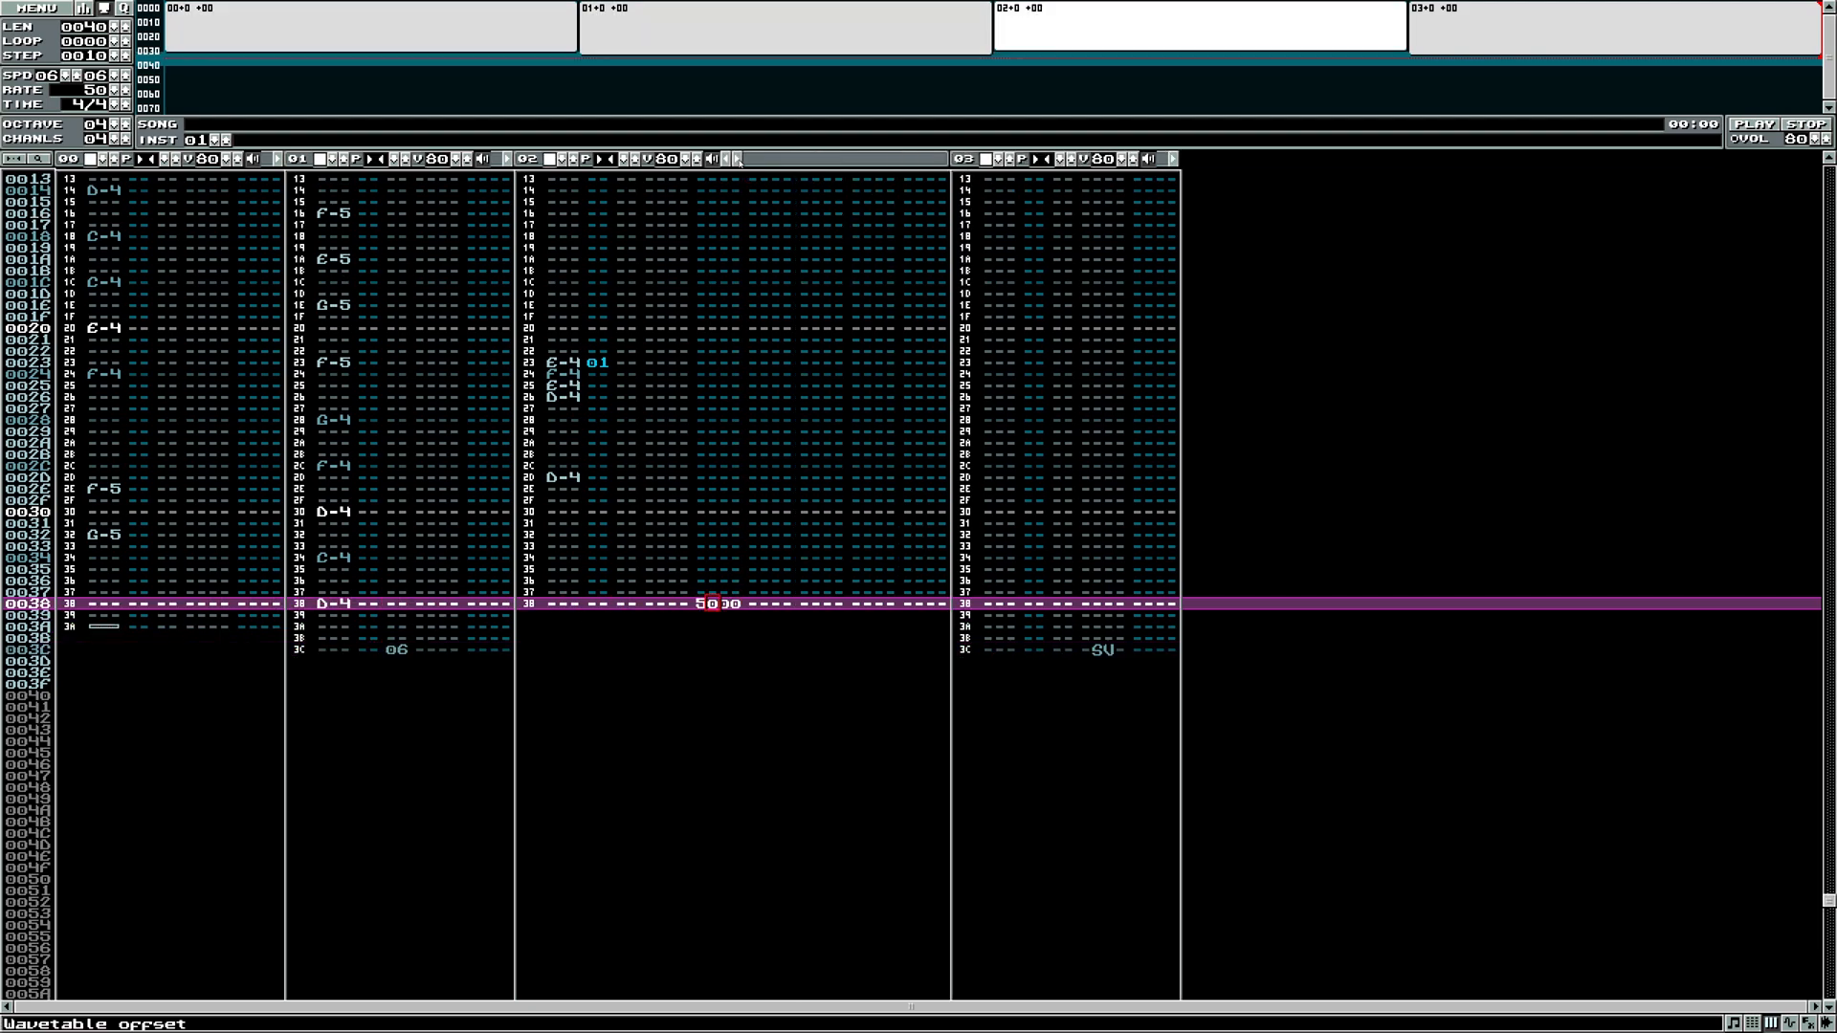
pyautogui.press('Left')
pyautogui.press('Left')
pyautogui.press('Left')
pyautogui.press('Left')
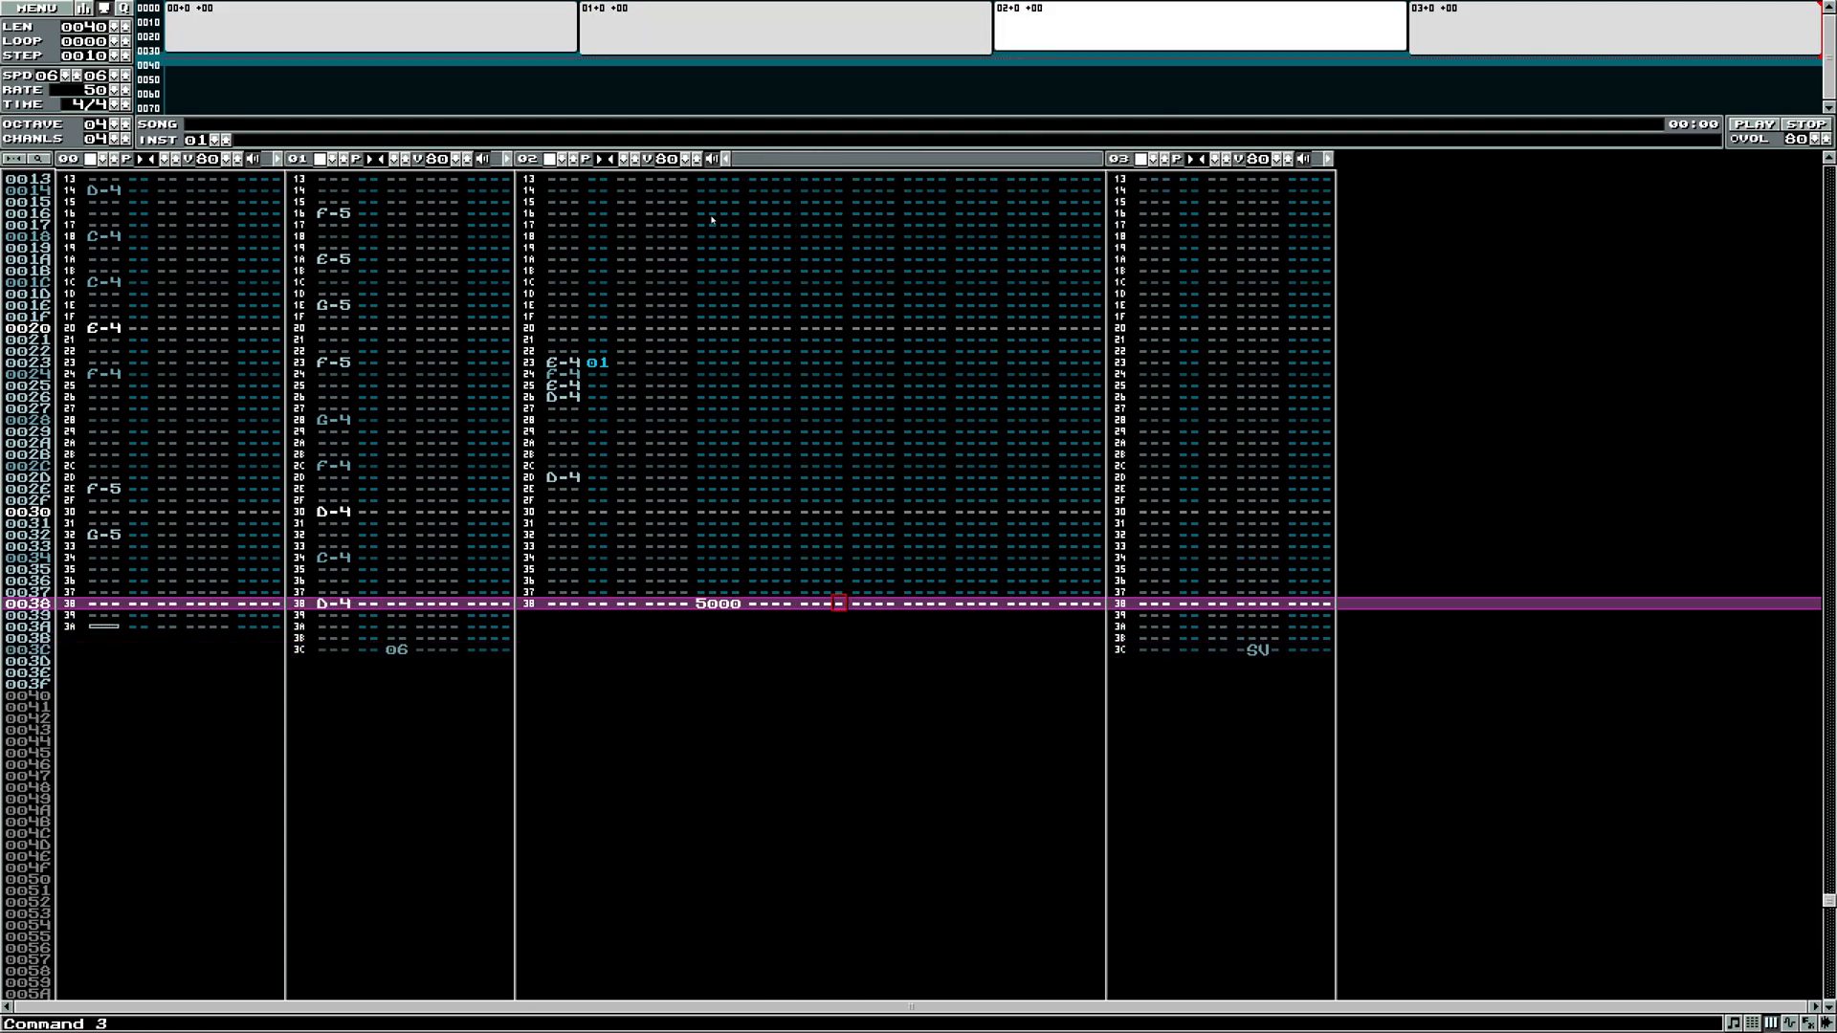
pyautogui.click(725, 155)
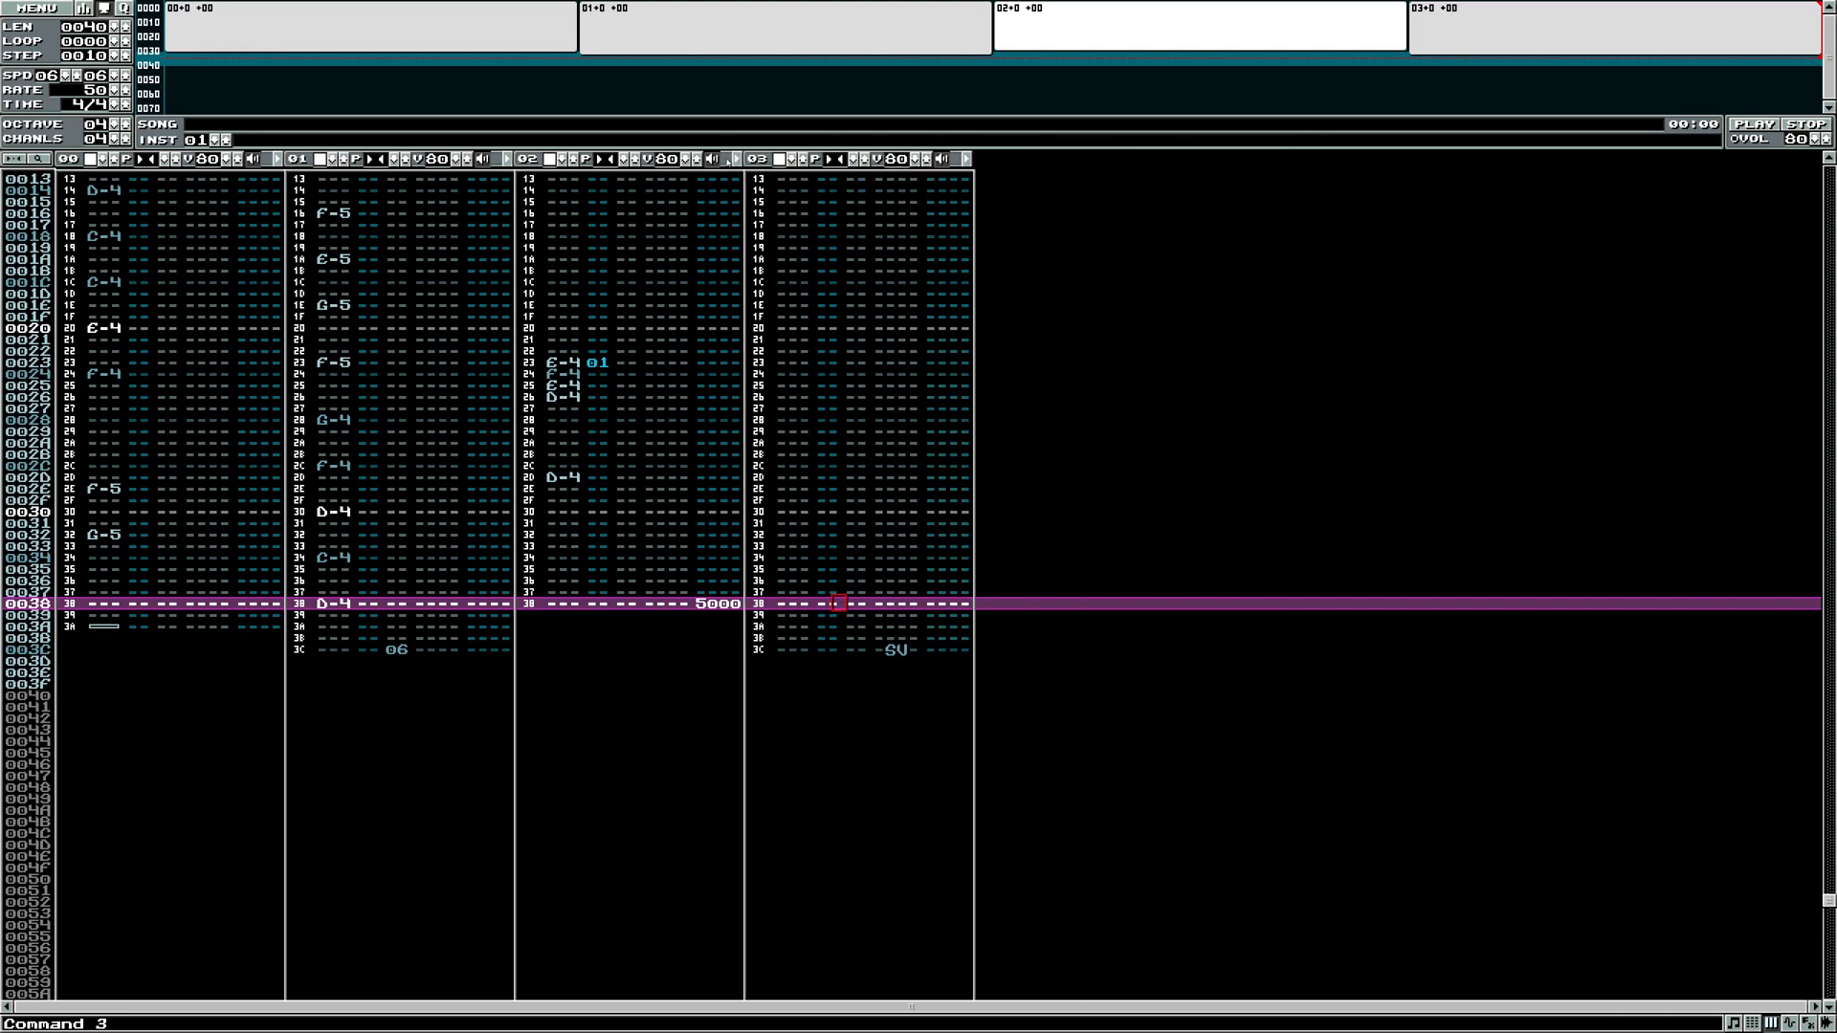
# - Check the optimized notes in channel 02 and channel 01's notes at rows 0010 and 0016
pyautogui.click(572, 364)
pyautogui.click(574, 367)
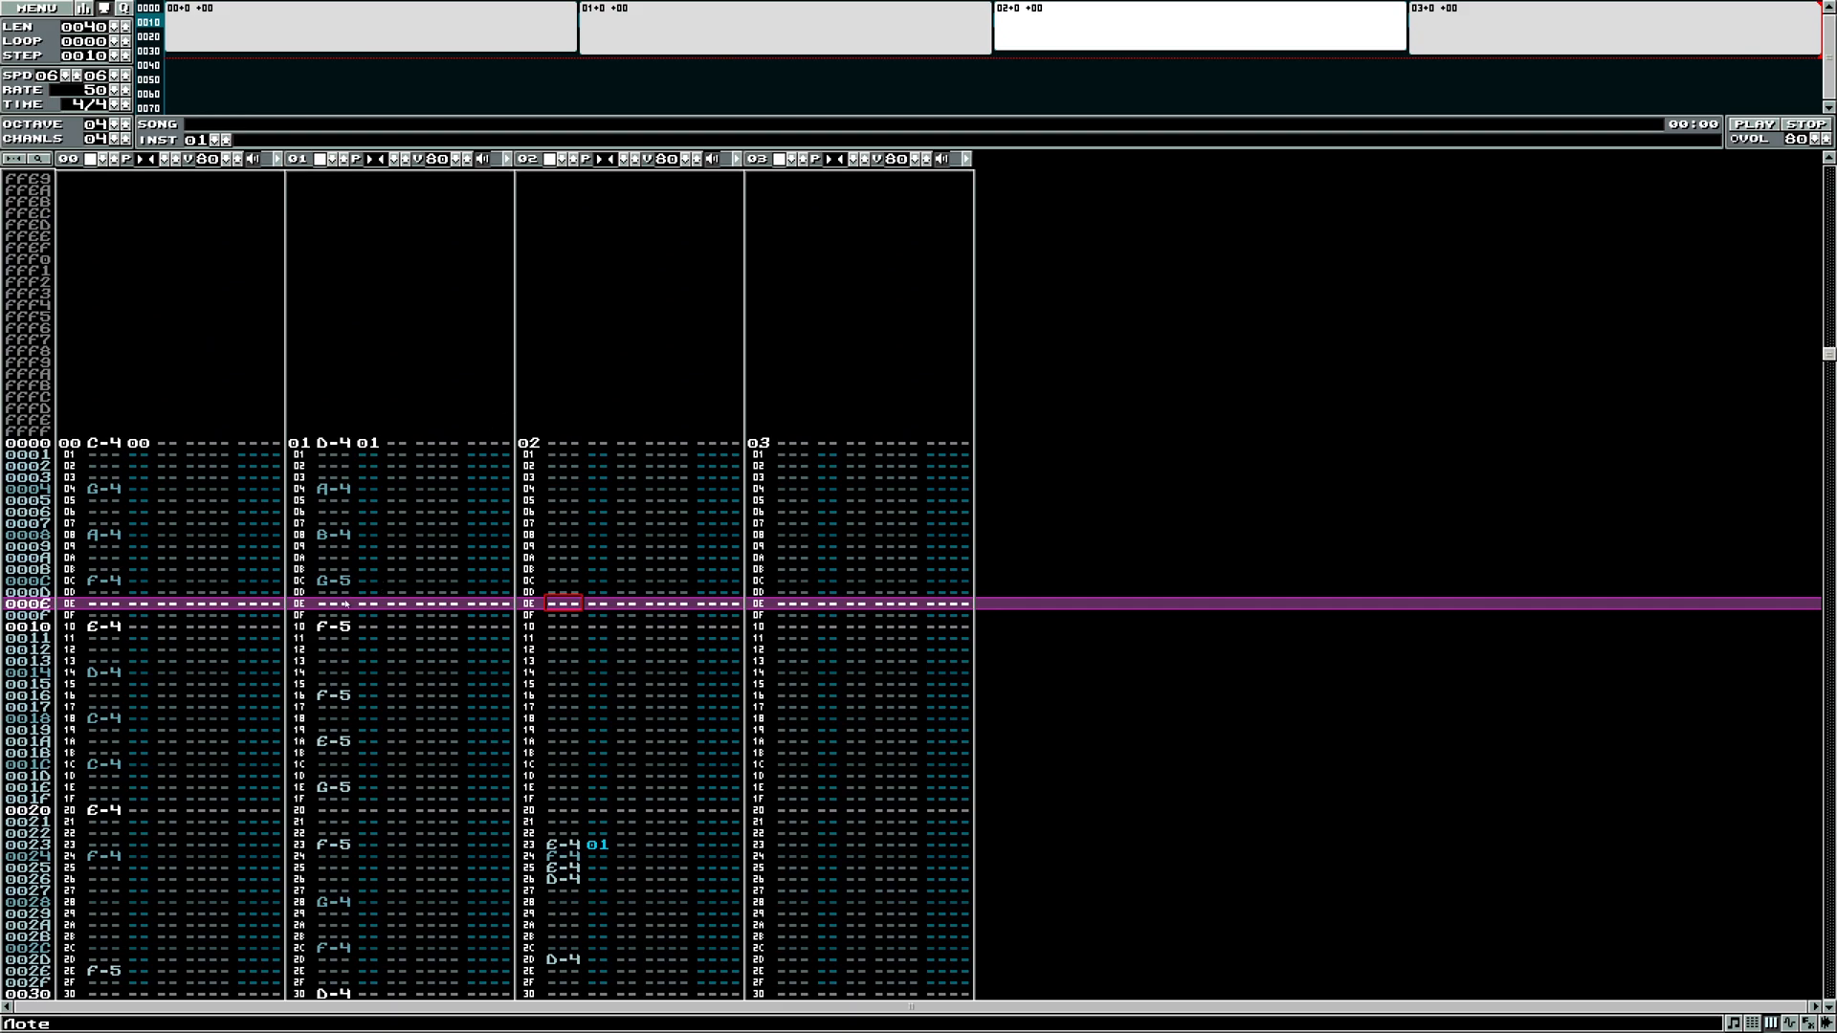
pyautogui.click(329, 627)
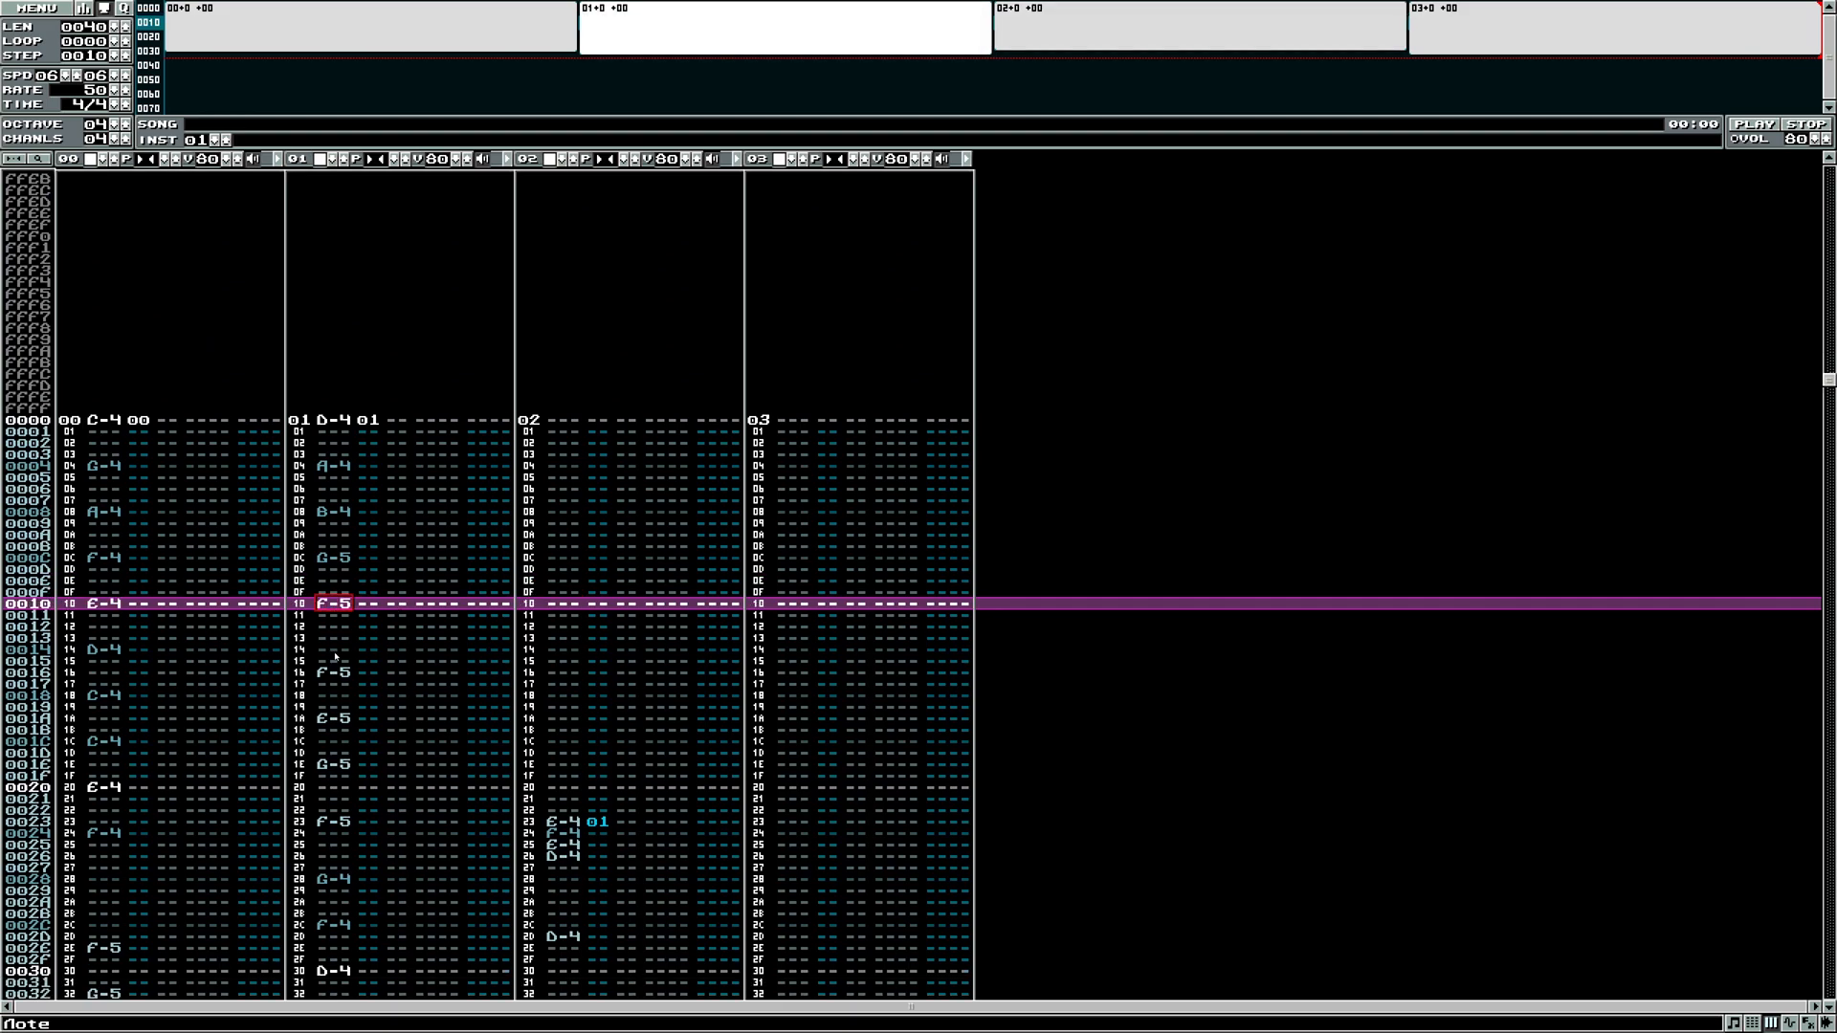
pyautogui.click(331, 674)
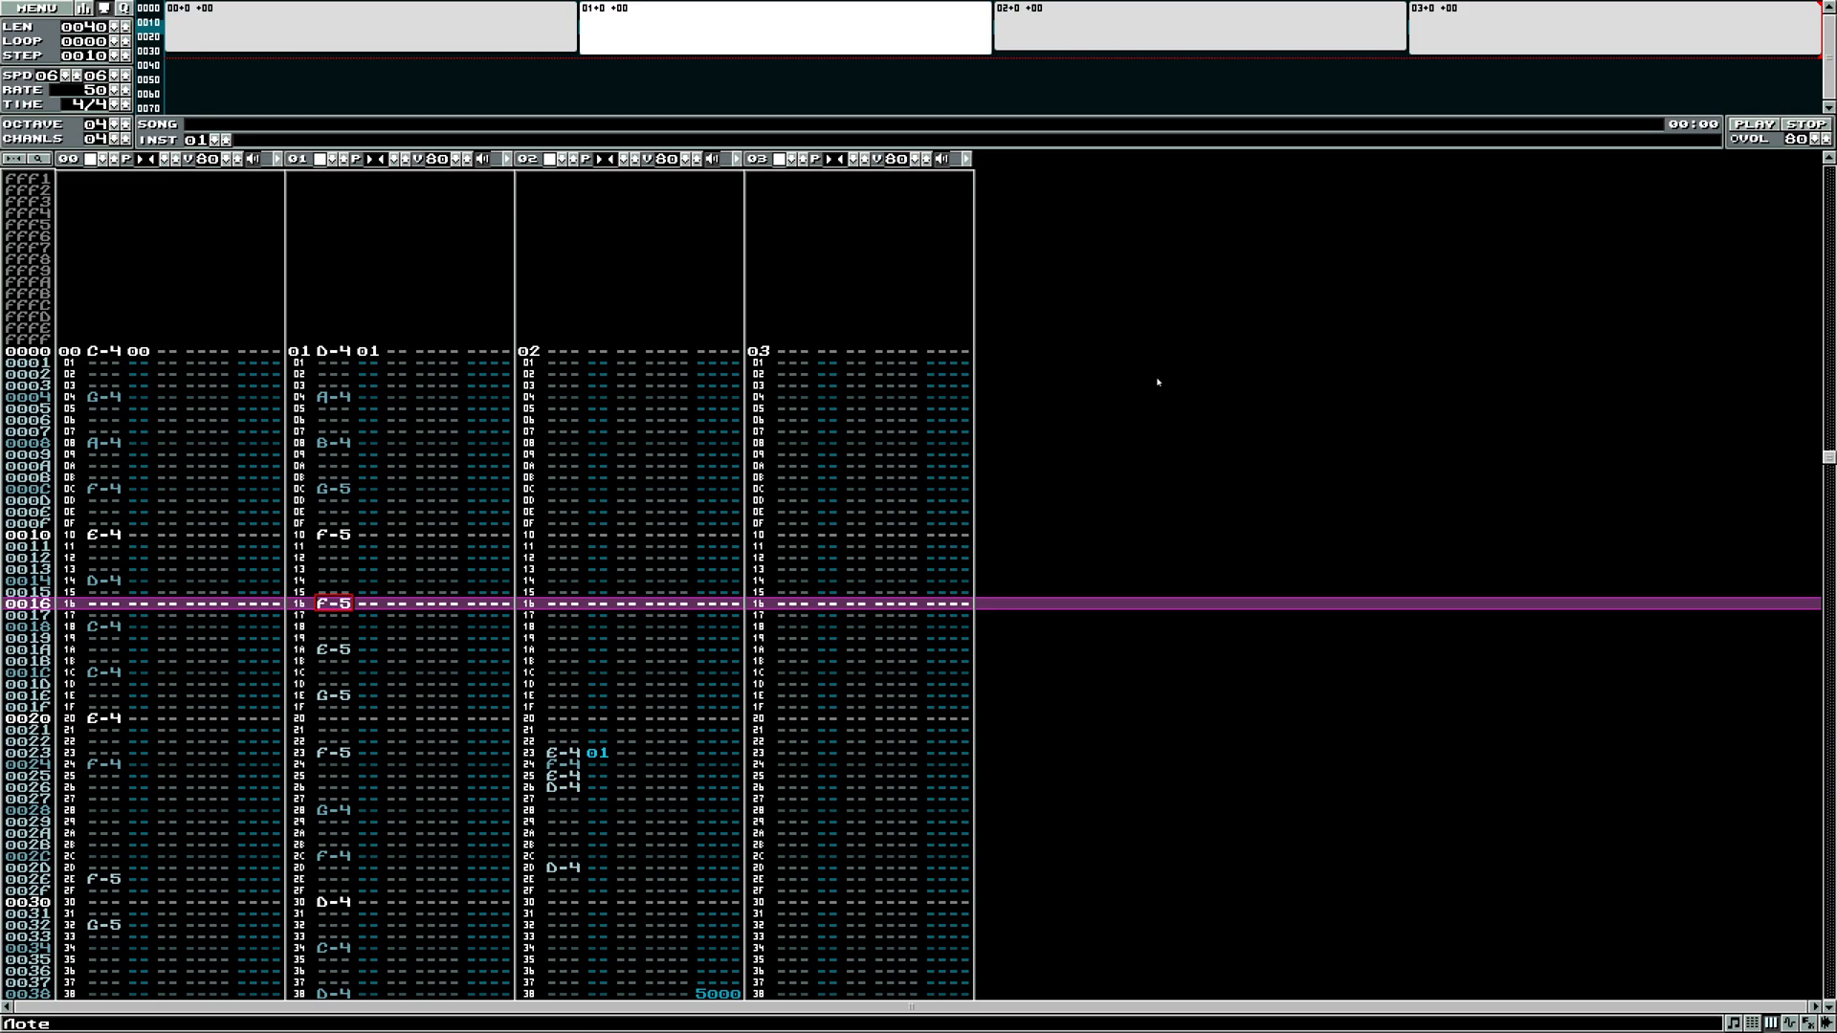
# - Look at the hires .WAV export dialog and close it without exporting
pyautogui.click(30, 8)
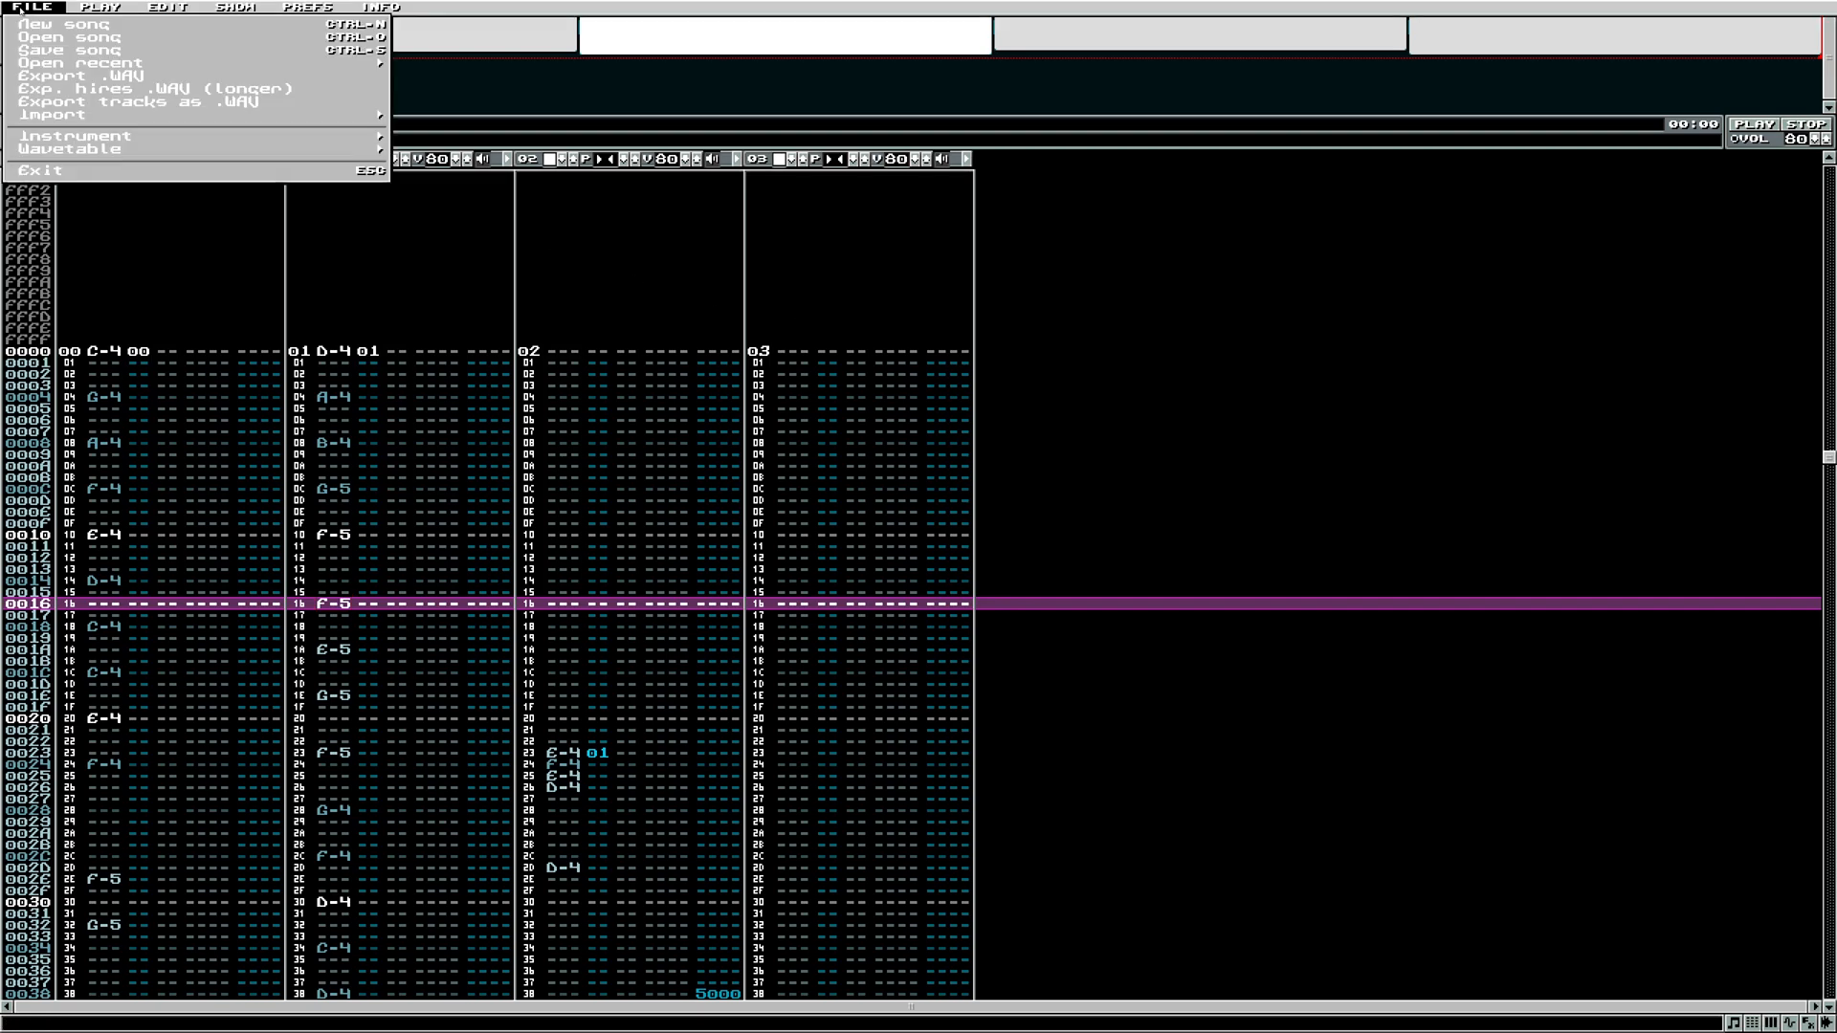
pyautogui.click(22, 11)
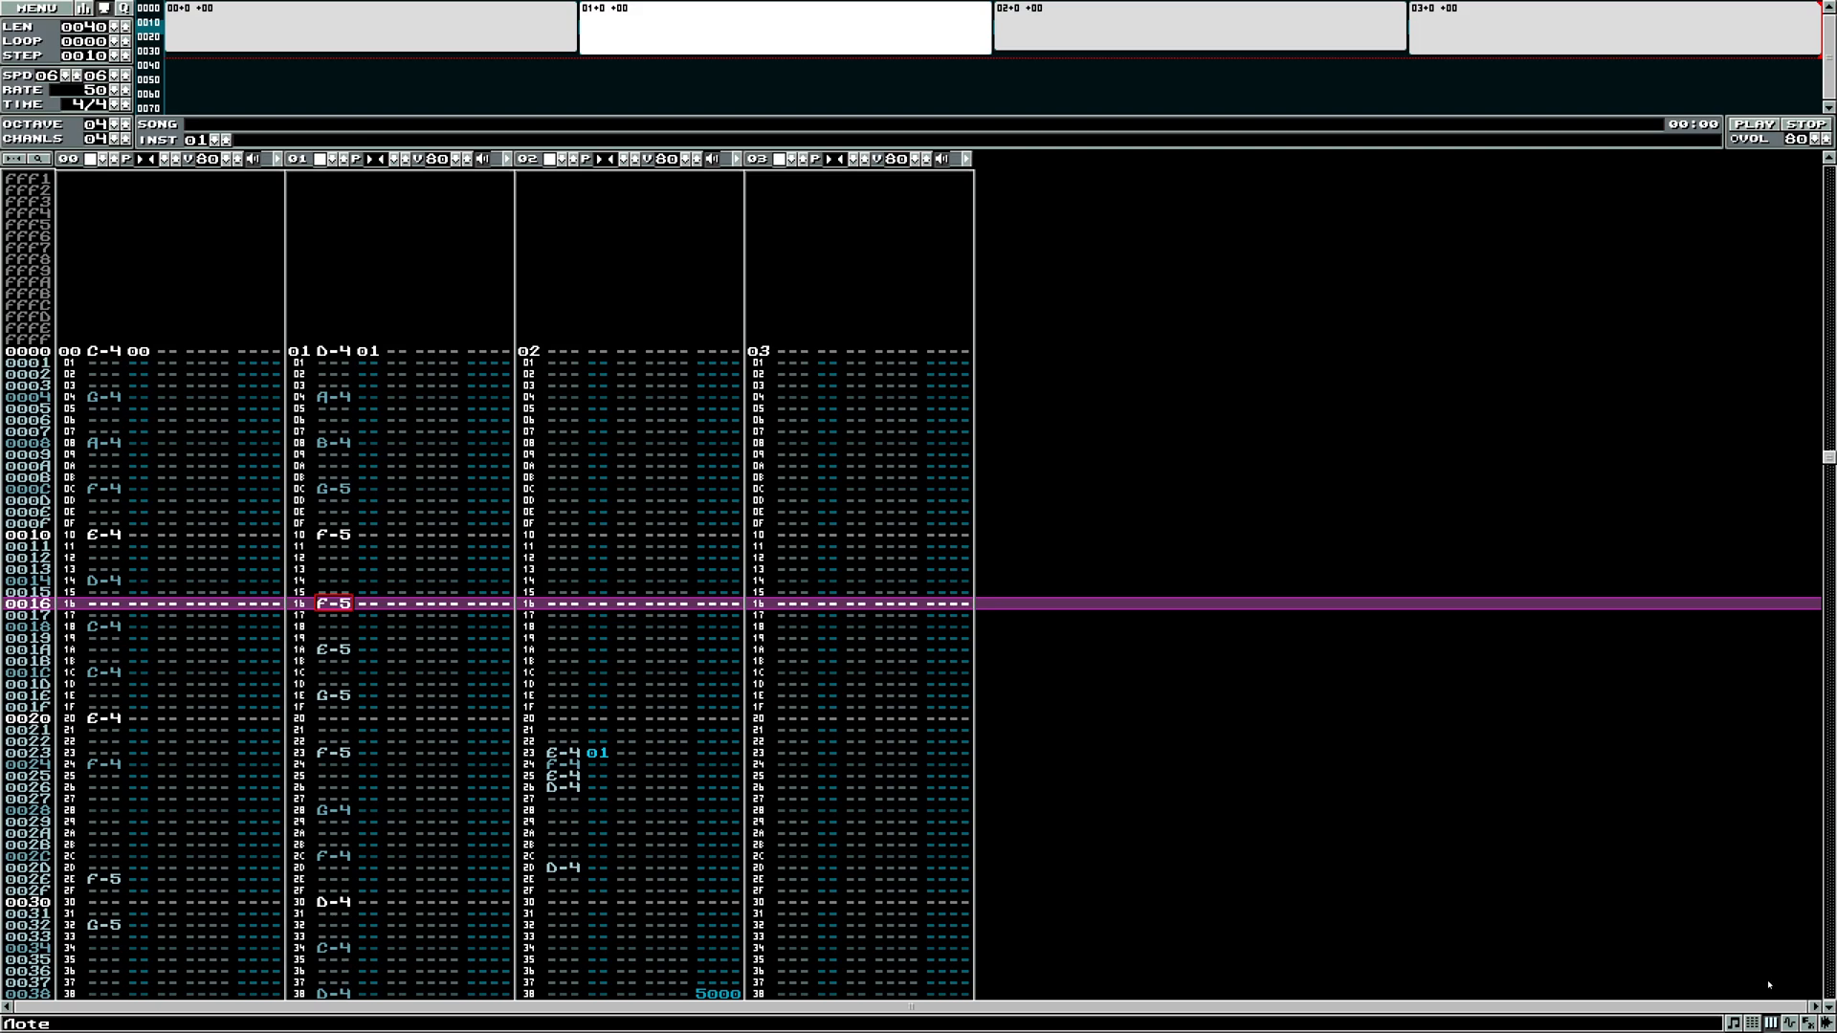
pyautogui.click(29, 8)
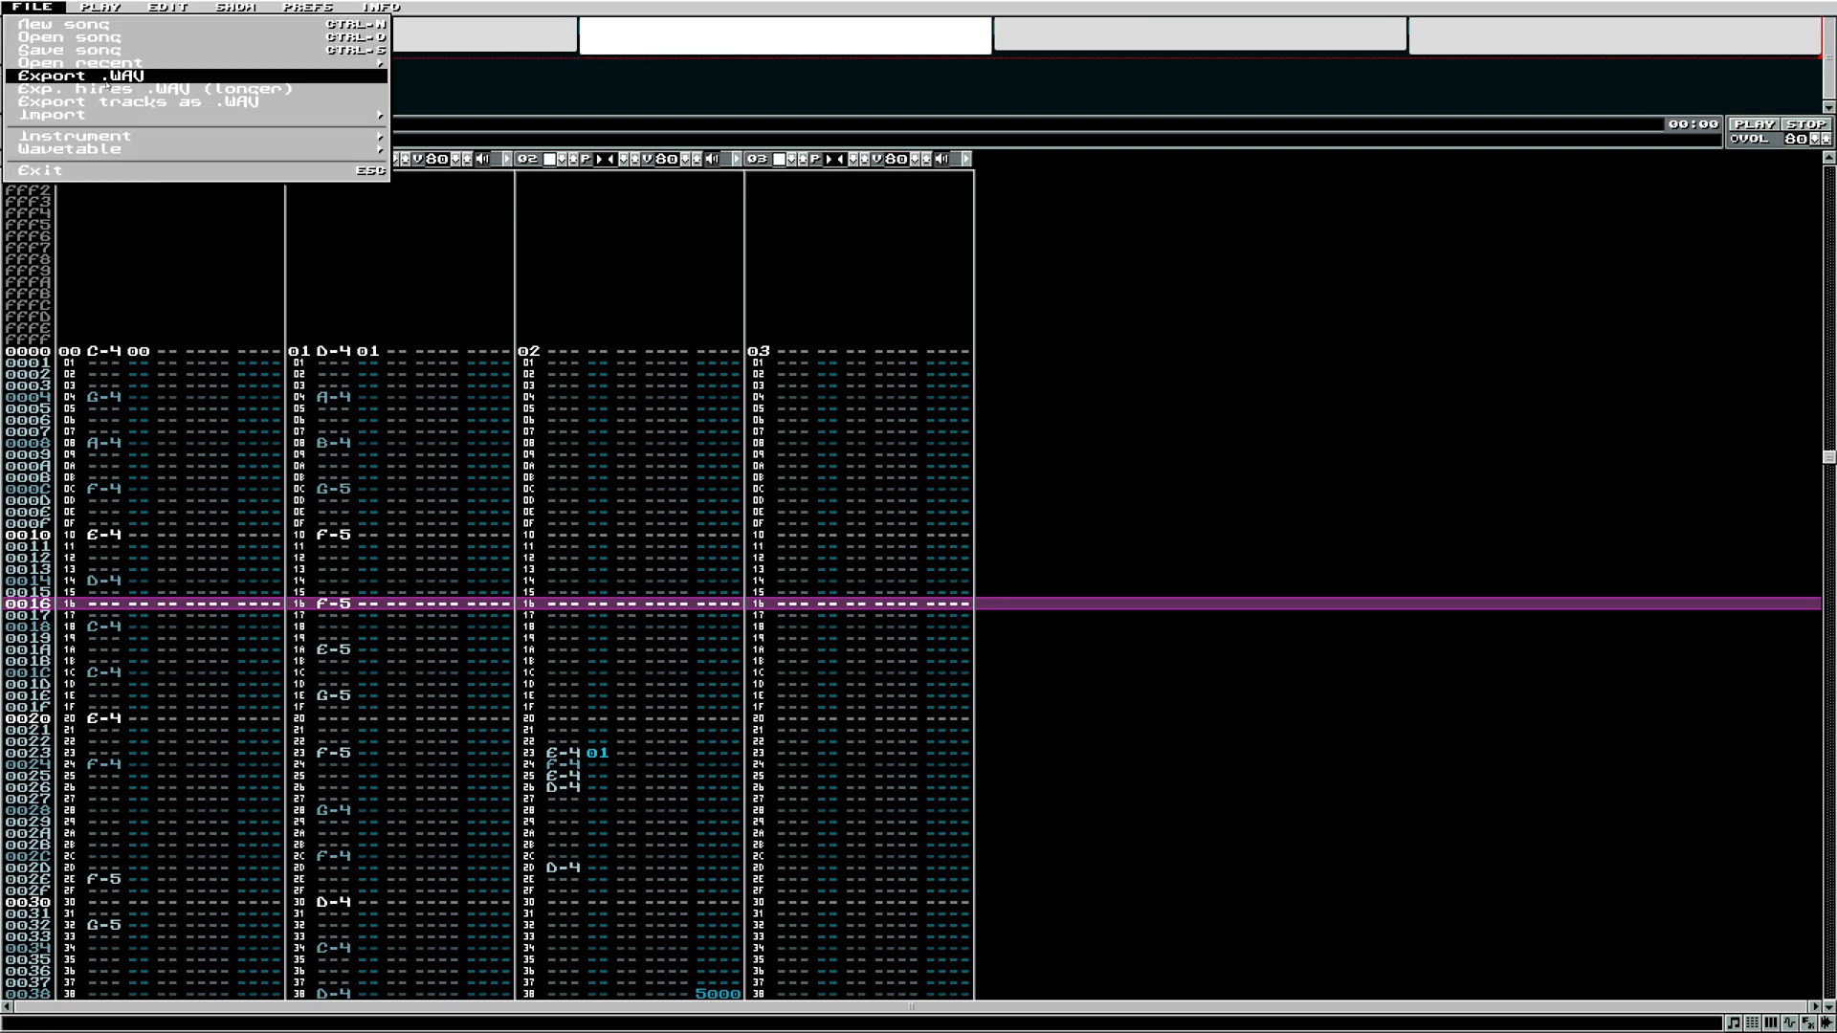
pyautogui.click(102, 91)
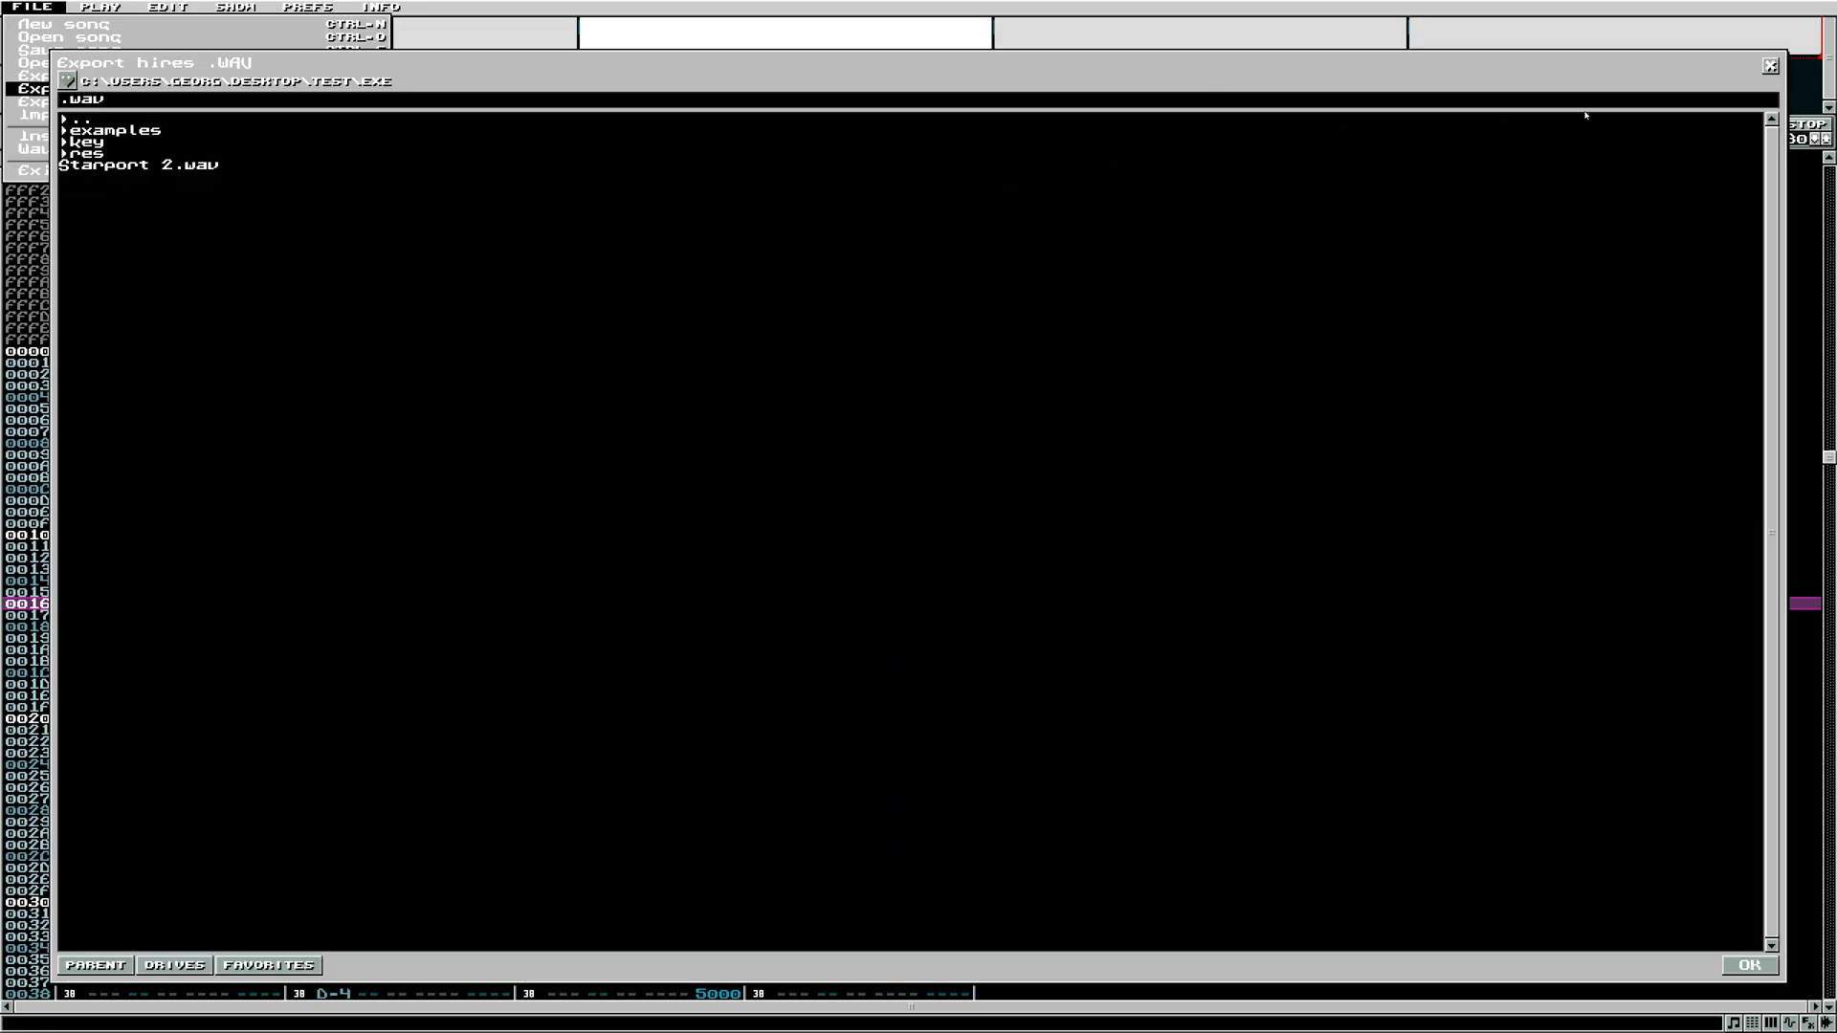
pyautogui.click(1771, 66)
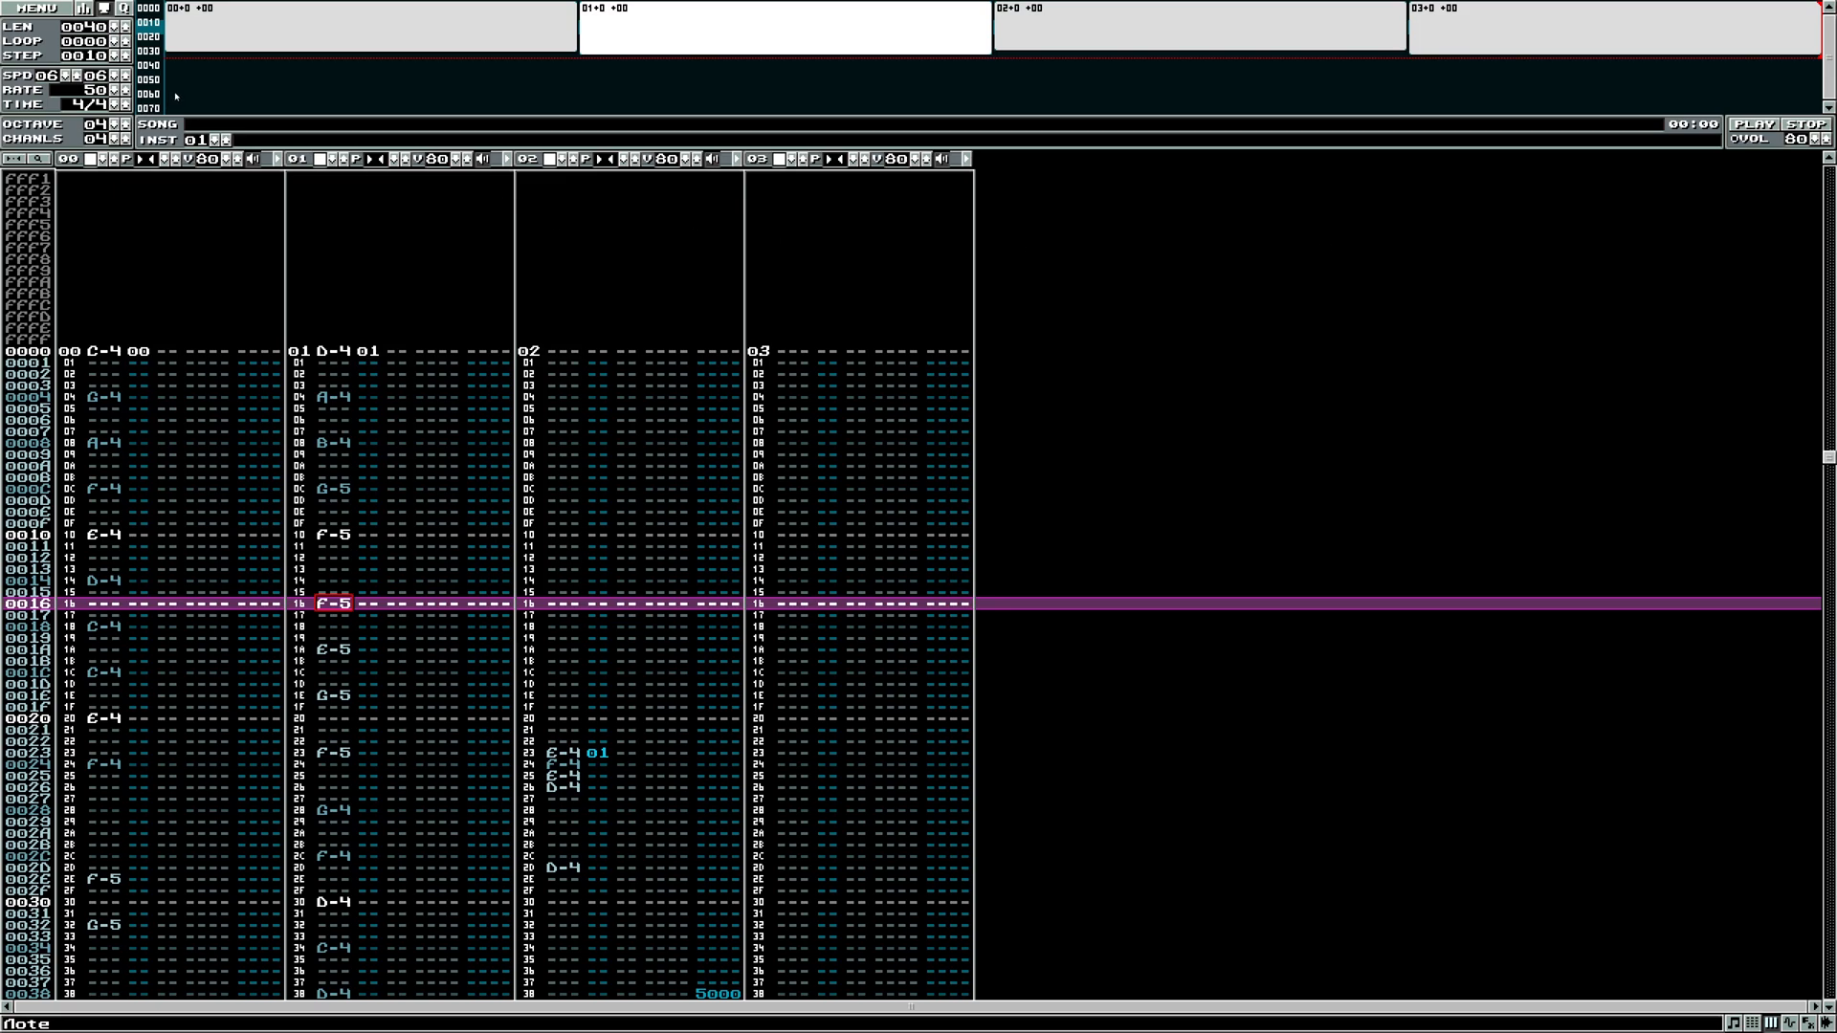
# - Set the song rate to 44100 and place the cursor in channel 02's note column at row 0000
pyautogui.click(124, 91)
pyautogui.click(124, 91)
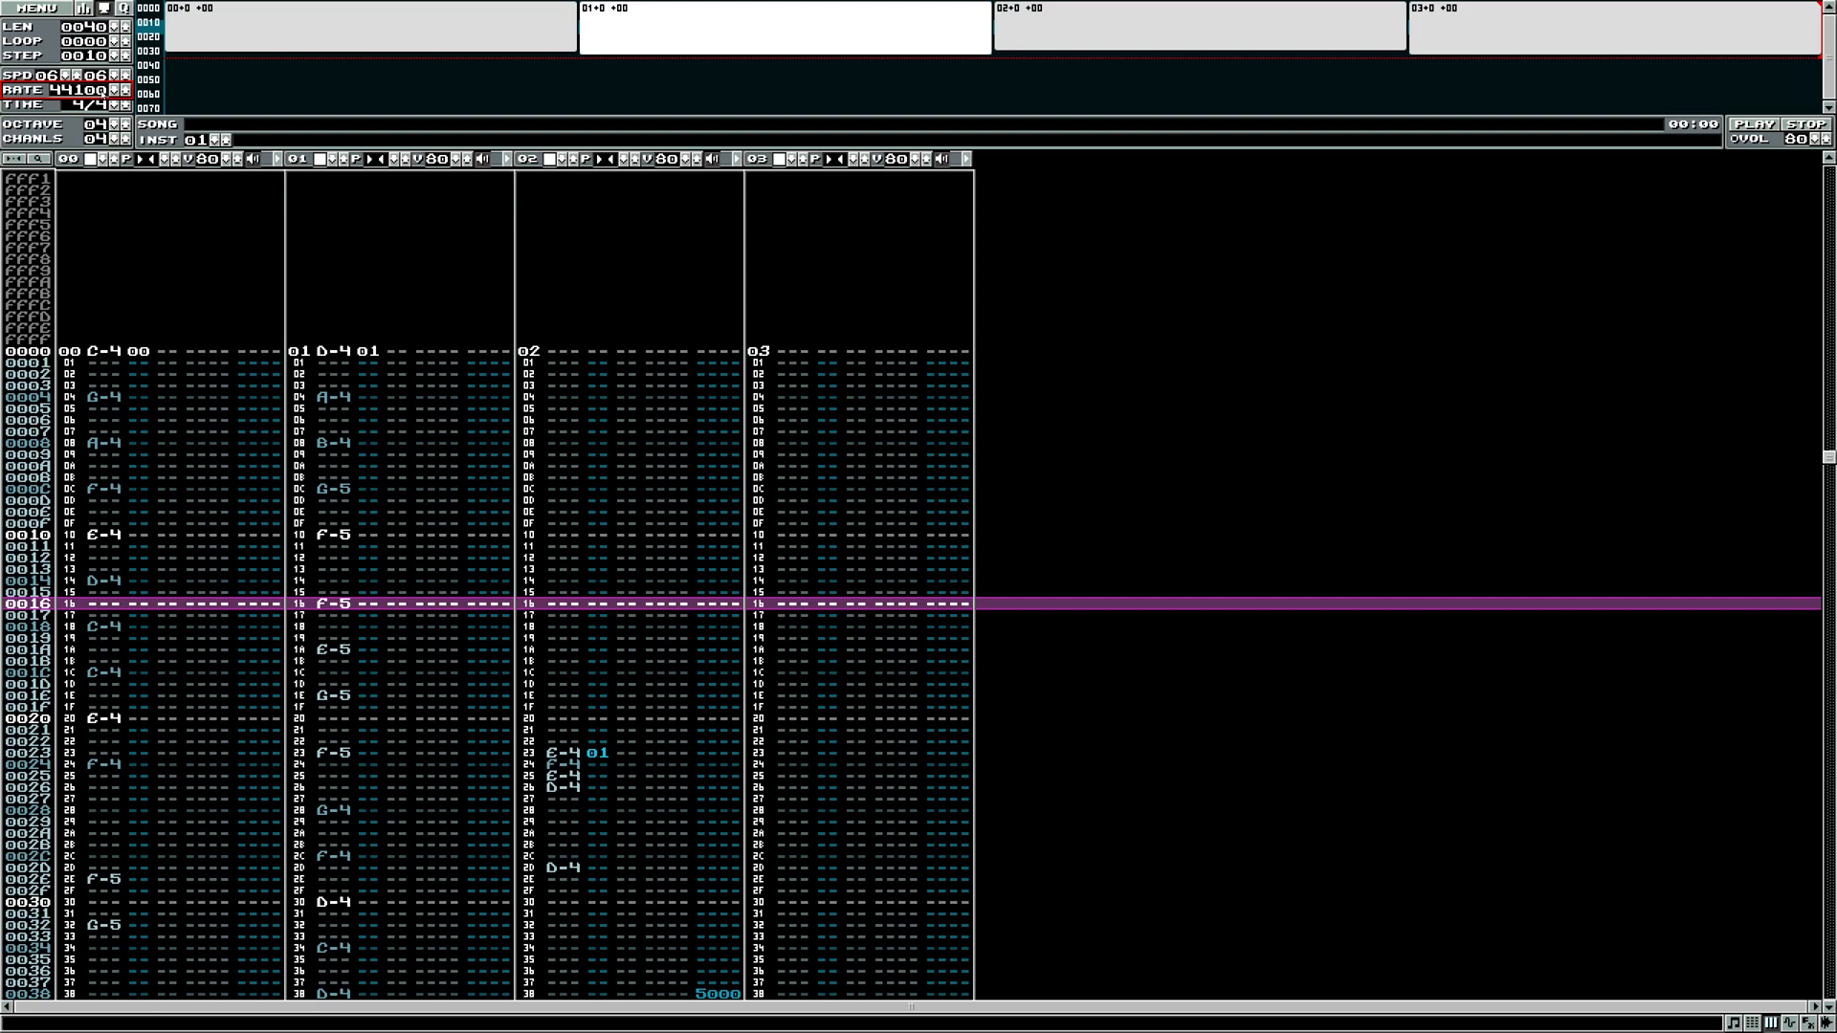
pyautogui.click(555, 353)
pyautogui.click(564, 652)
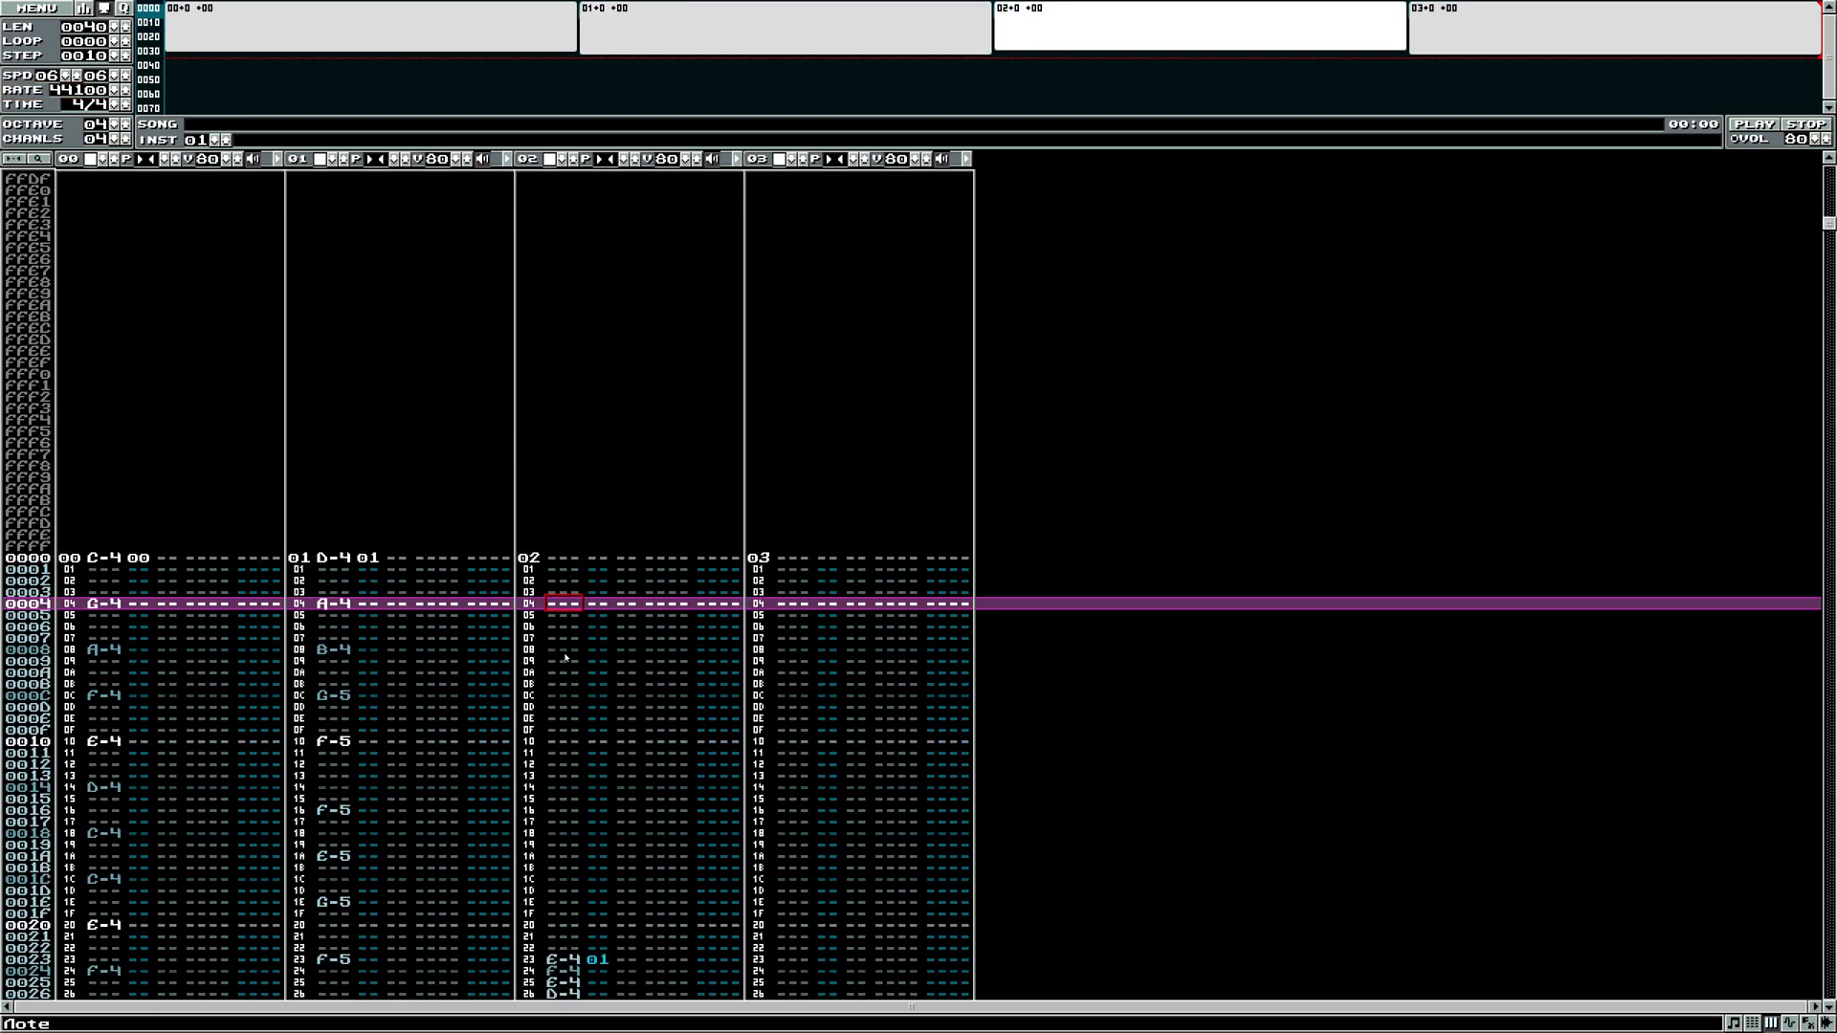
pyautogui.click(571, 559)
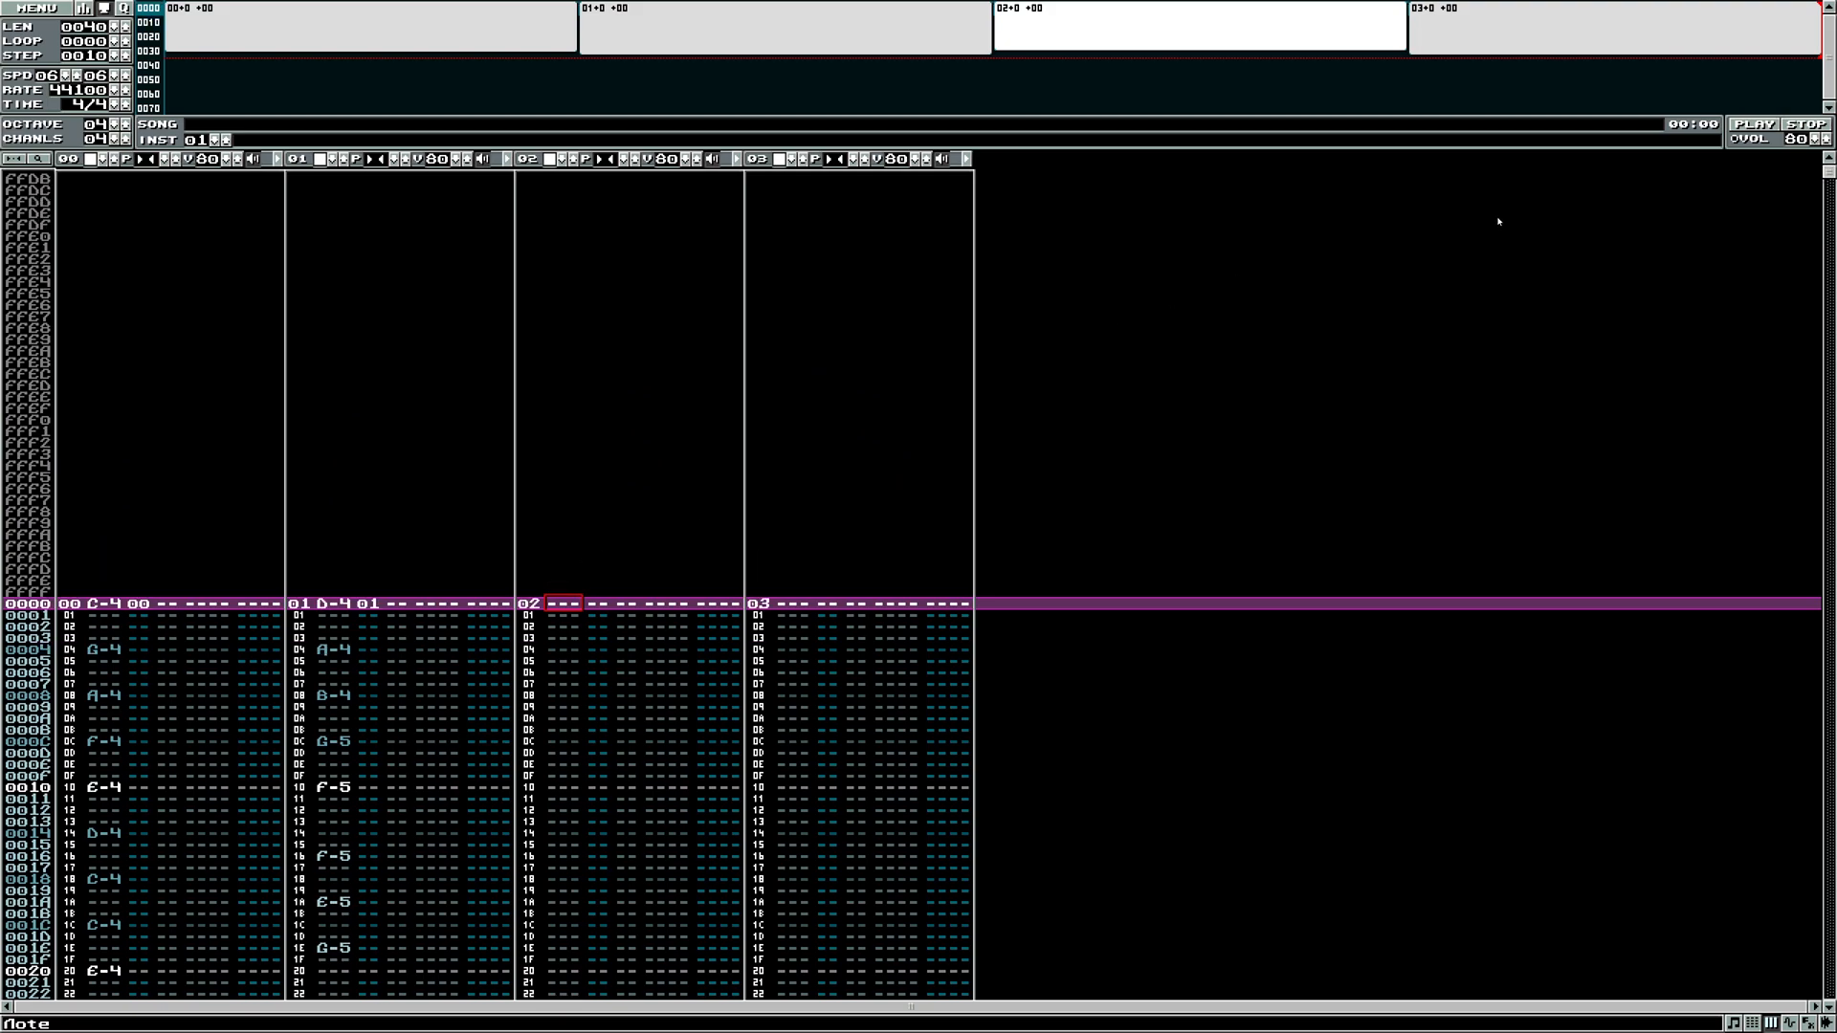